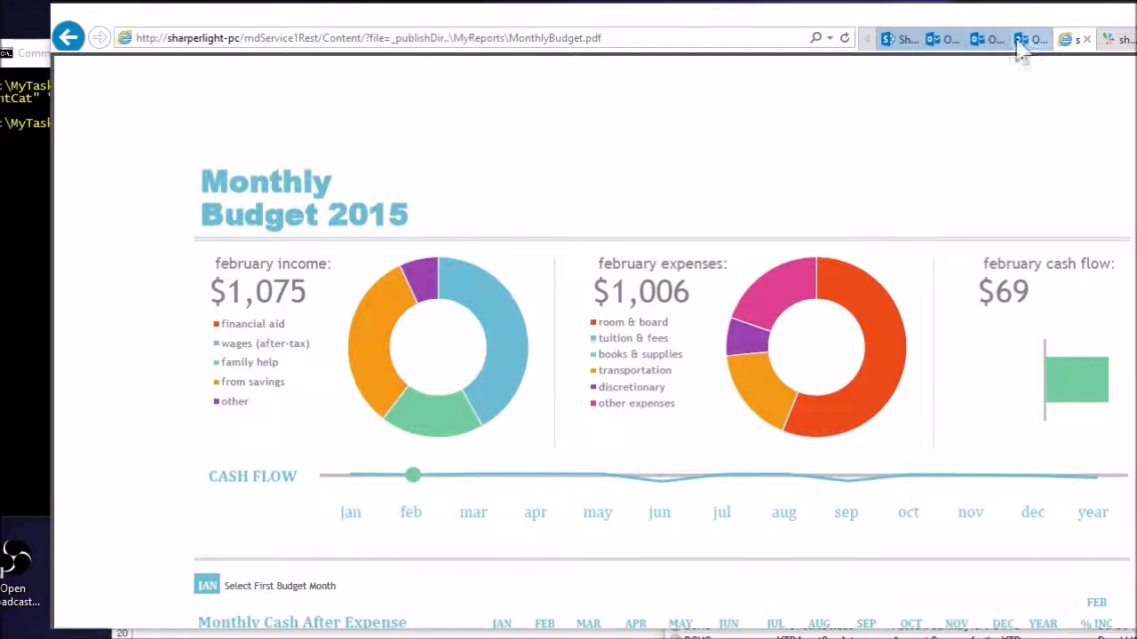
Review the Budget Report e-mail, the MonthlyBudget document preview and the Company filter of the web Profit and Loss report
{"action": "left_click", "coordinate": [943, 39]}
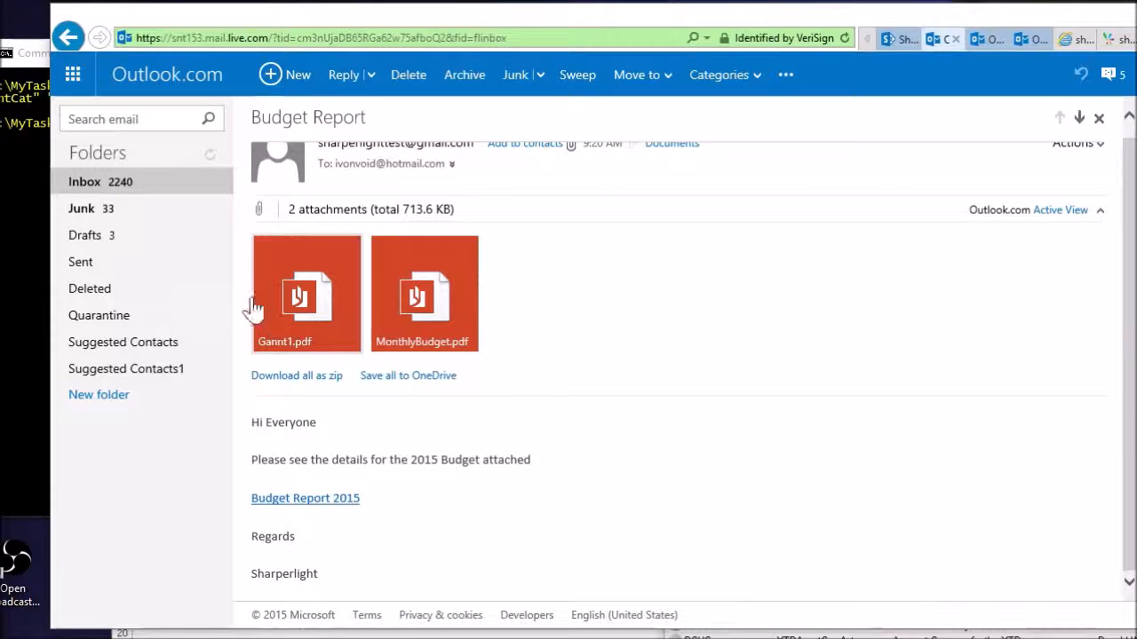
{"action": "left_click", "coordinate": [993, 49]}
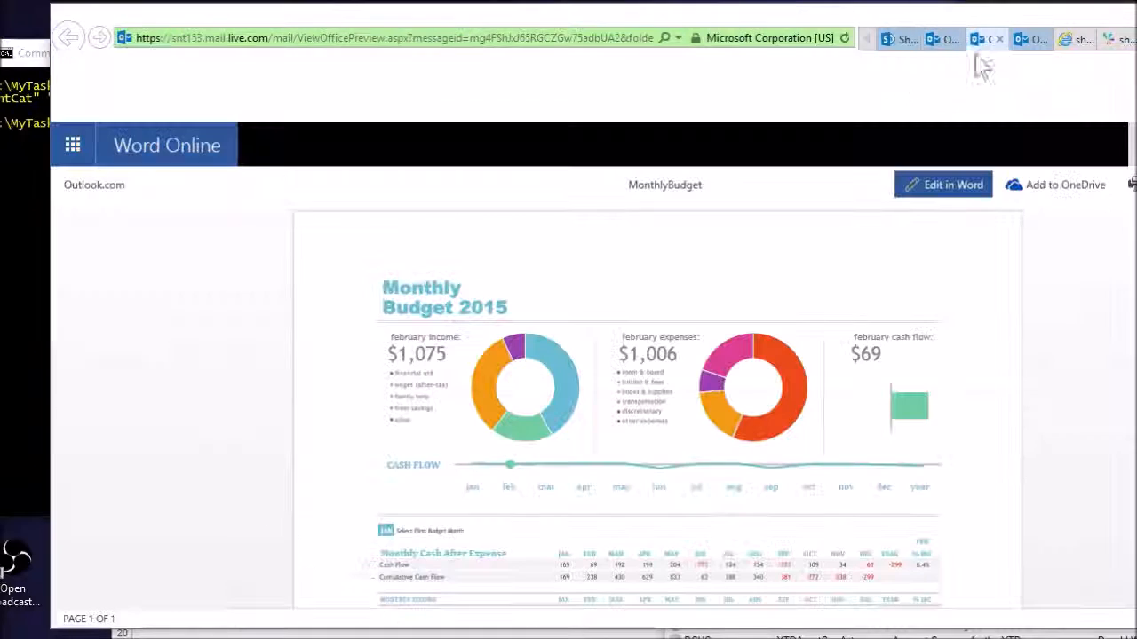
{"action": "left_click", "coordinate": [1027, 51]}
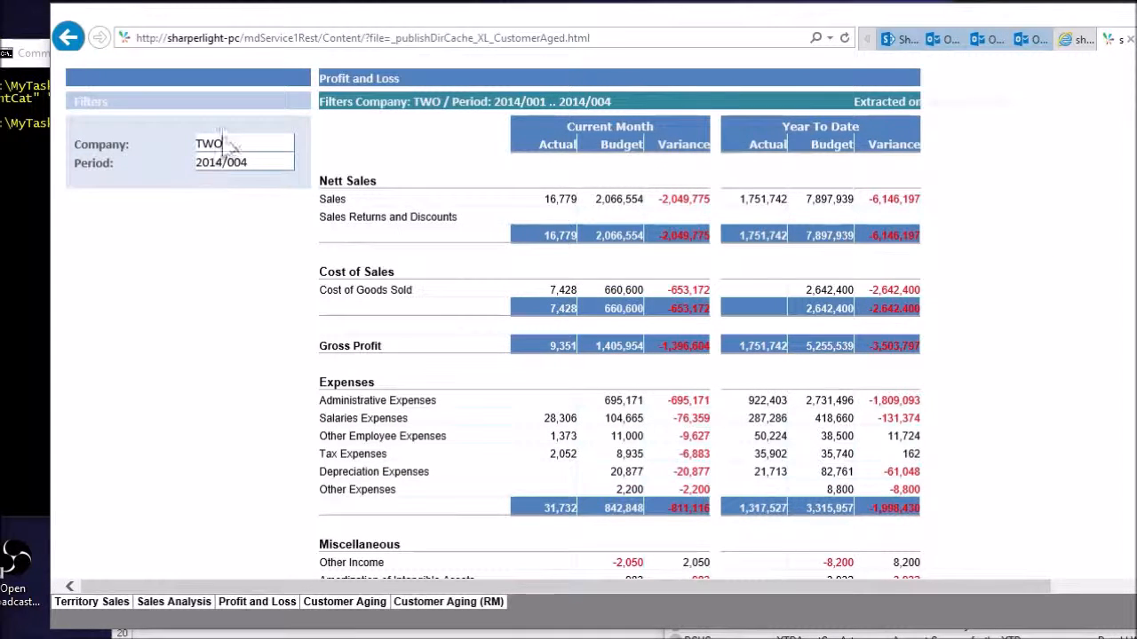
{"action": "left_click_drag", "start_coordinate": [216, 145], "coordinate": [192, 148]}
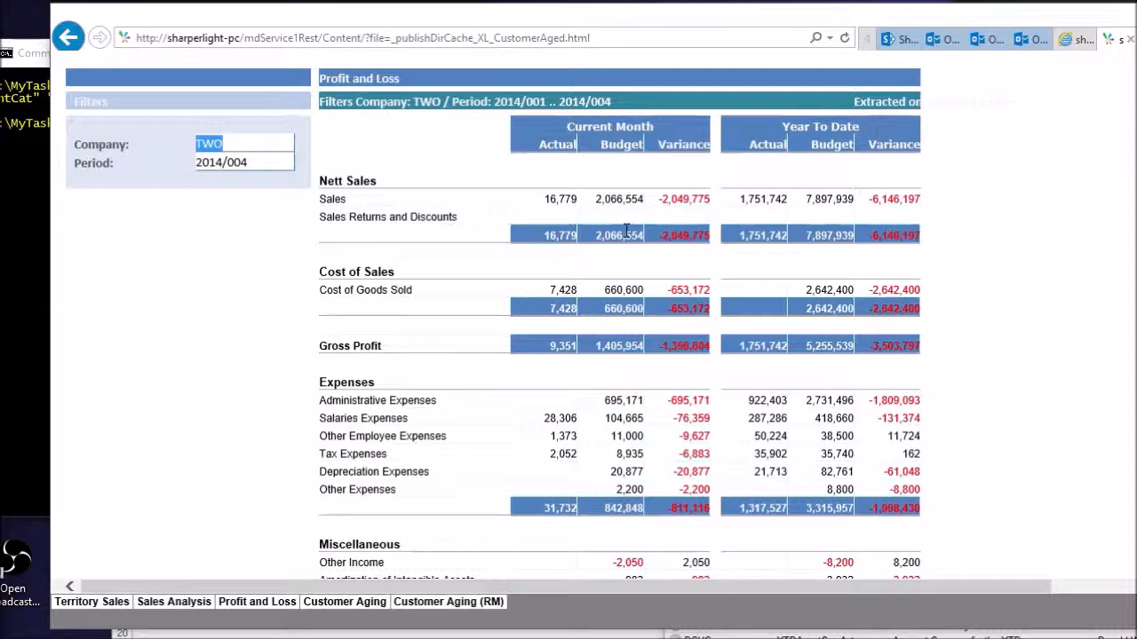
Open the Sharperlight Command Line Options article and read the description in its /QueryExecute section
{"action": "left_click", "coordinate": [893, 40]}
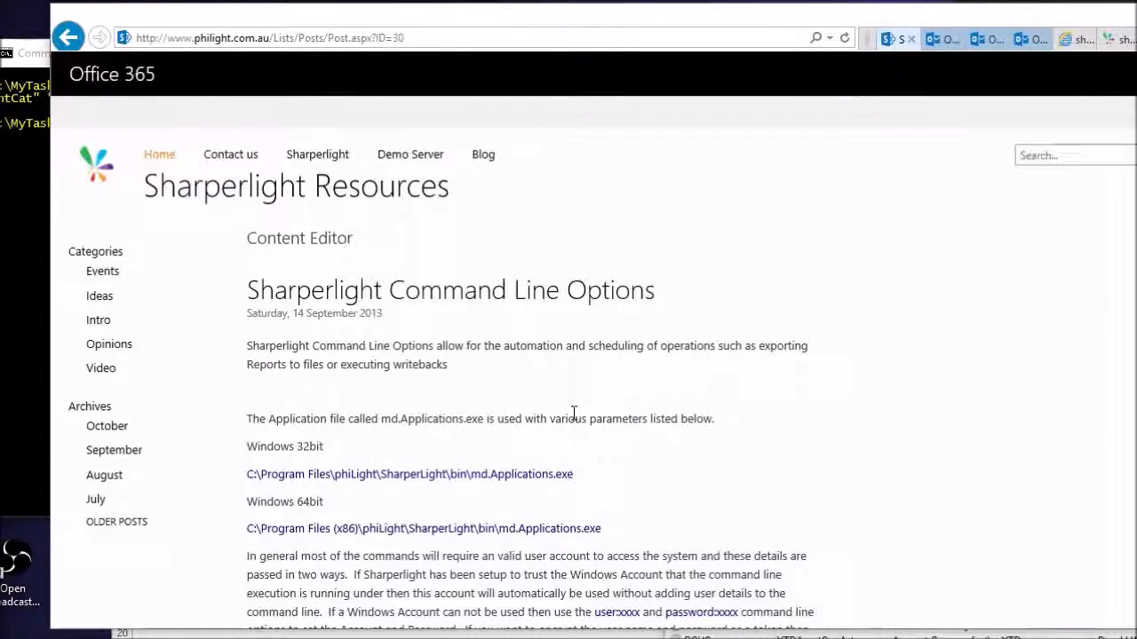
{"action": "scroll", "coordinate": [573, 414], "scroll_direction": "down", "scroll_amount": 5}
{"action": "scroll", "coordinate": [573, 421], "scroll_direction": "down", "scroll_amount": 4}
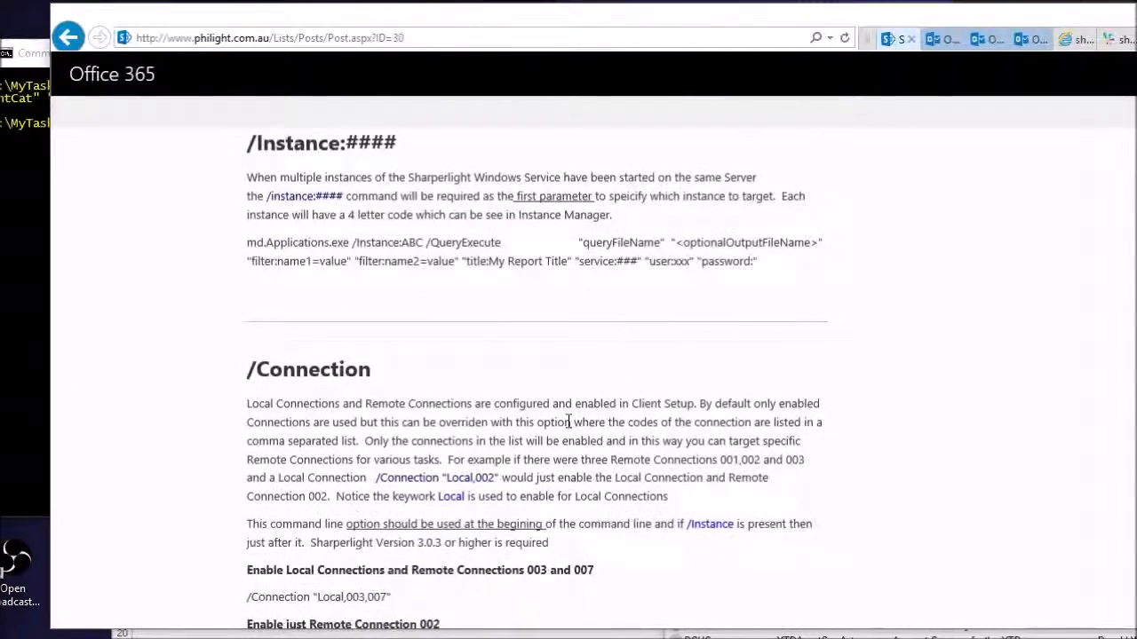
{"action": "scroll", "coordinate": [573, 434], "scroll_direction": "down", "scroll_amount": 2}
{"action": "scroll", "coordinate": [571, 431], "scroll_direction": "up", "scroll_amount": 5}
{"action": "scroll", "coordinate": [569, 424], "scroll_direction": "down", "scroll_amount": 1}
{"action": "scroll", "coordinate": [568, 426], "scroll_direction": "down", "scroll_amount": 5}
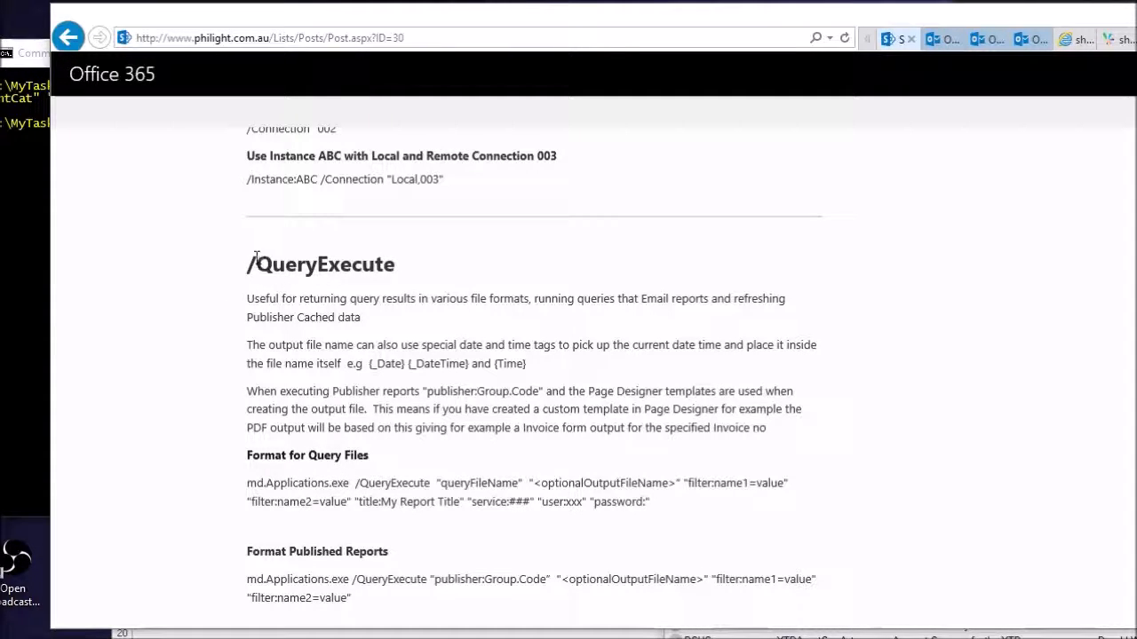
{"action": "double_click", "coordinate": [340, 262]}
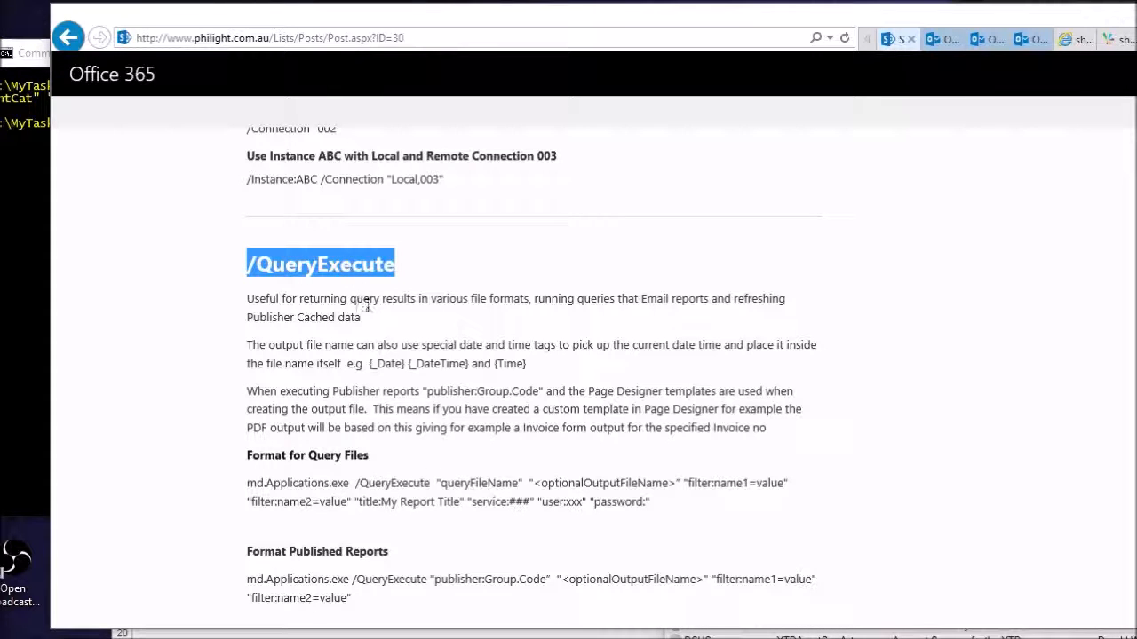
{"action": "left_click", "coordinate": [346, 301]}
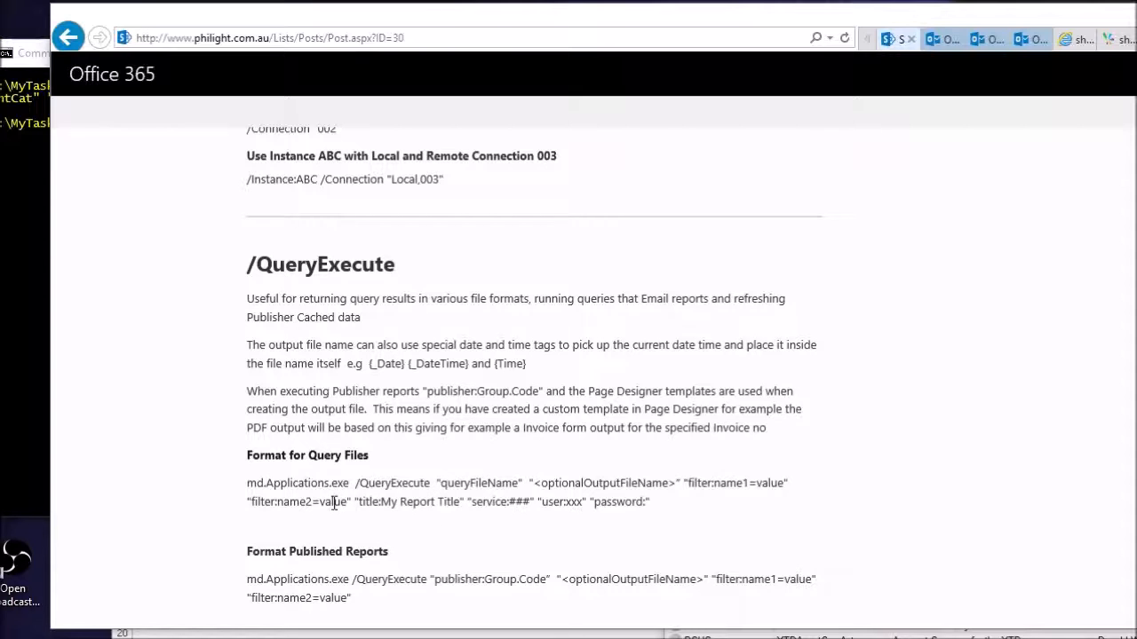
Read the /QueryExecute command formats, supported output formats and the query file and published query examples
{"action": "scroll", "coordinate": [334, 504], "scroll_direction": "down", "scroll_amount": 4}
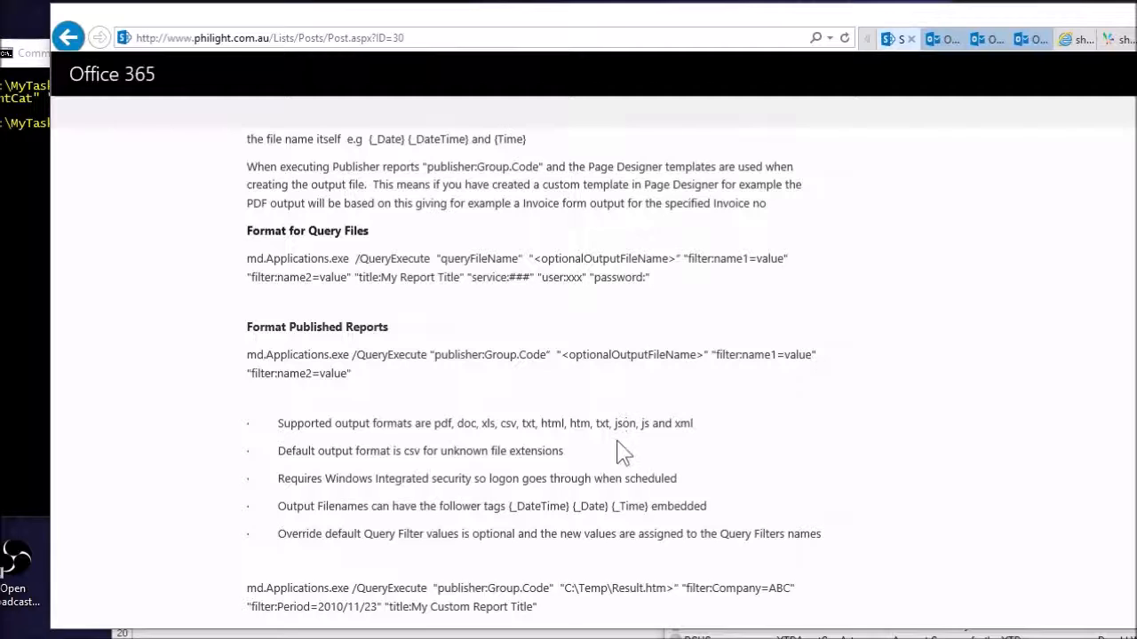
{"action": "scroll", "coordinate": [597, 478], "scroll_direction": "down", "scroll_amount": 7}
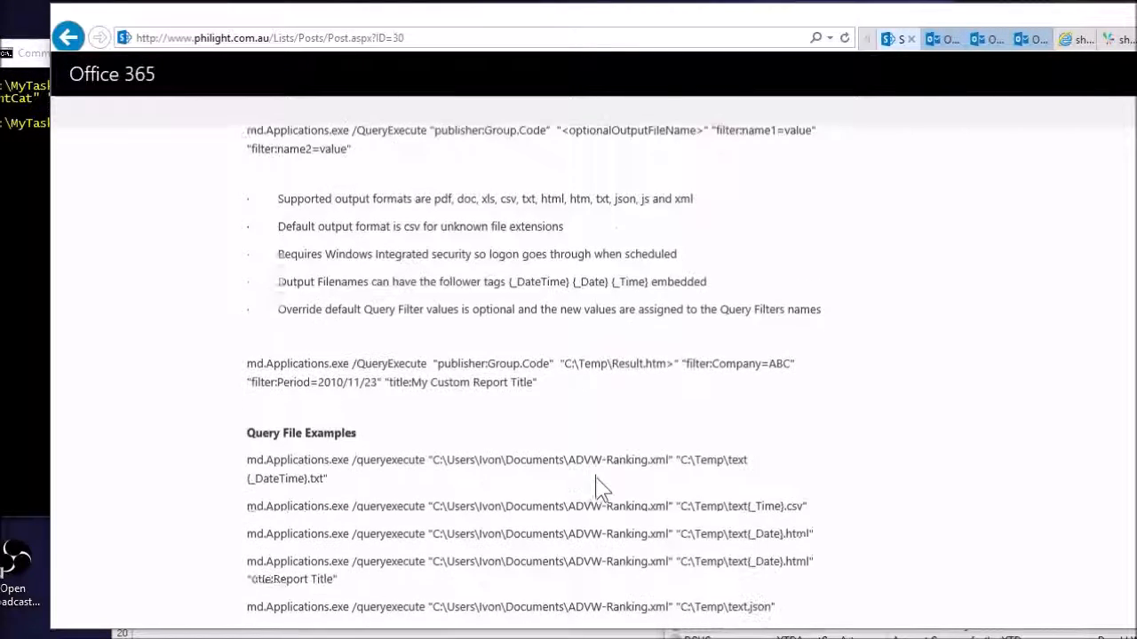
{"action": "scroll", "coordinate": [588, 482], "scroll_direction": "down", "scroll_amount": 2}
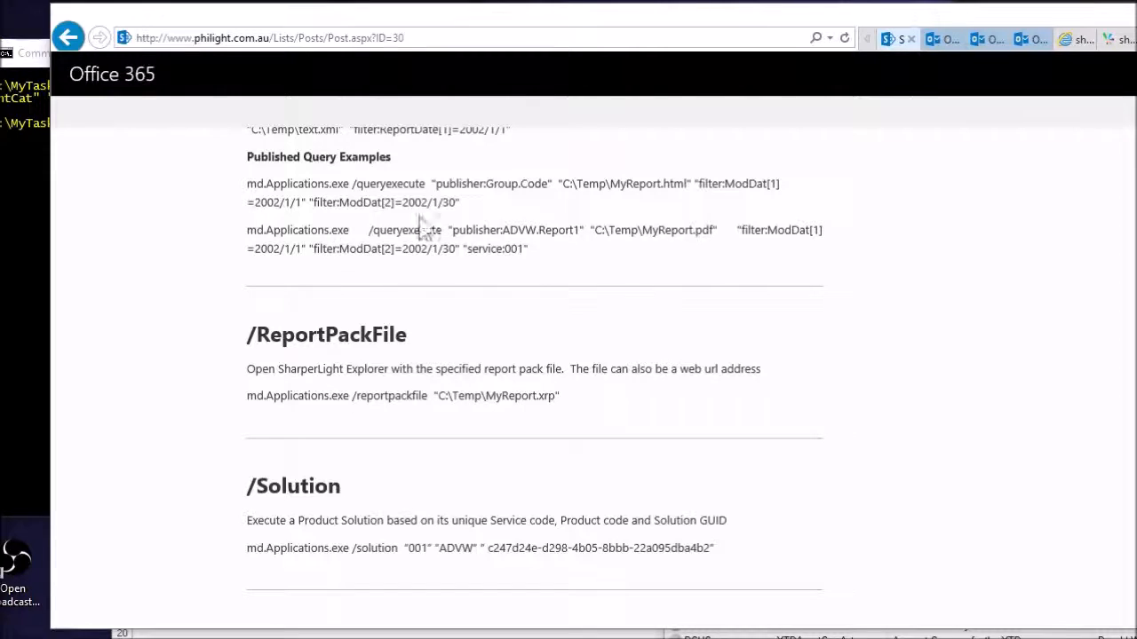
Examine the /excelExport command examples and the /MqDatabaseRefresh and /MqTableRefresh sections of the article
{"action": "scroll", "coordinate": [556, 346], "scroll_direction": "down", "scroll_amount": 8}
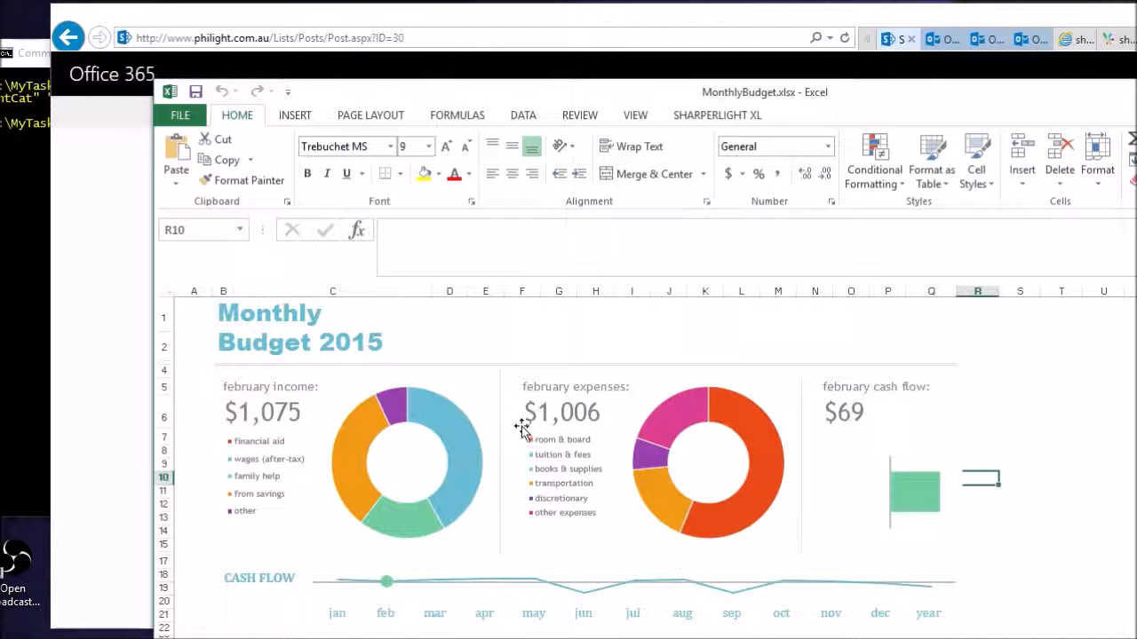
{"action": "left_click", "coordinate": [405, 20]}
{"action": "scroll", "coordinate": [373, 360], "scroll_direction": "down", "scroll_amount": 3}
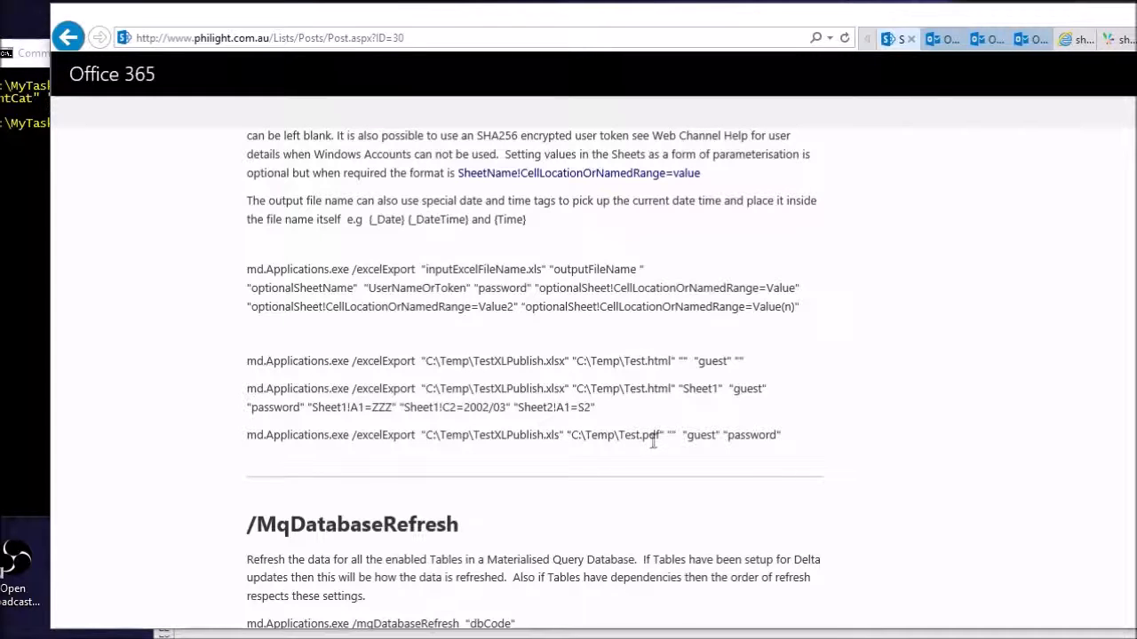
{"action": "scroll", "coordinate": [533, 426], "scroll_direction": "down", "scroll_amount": 3}
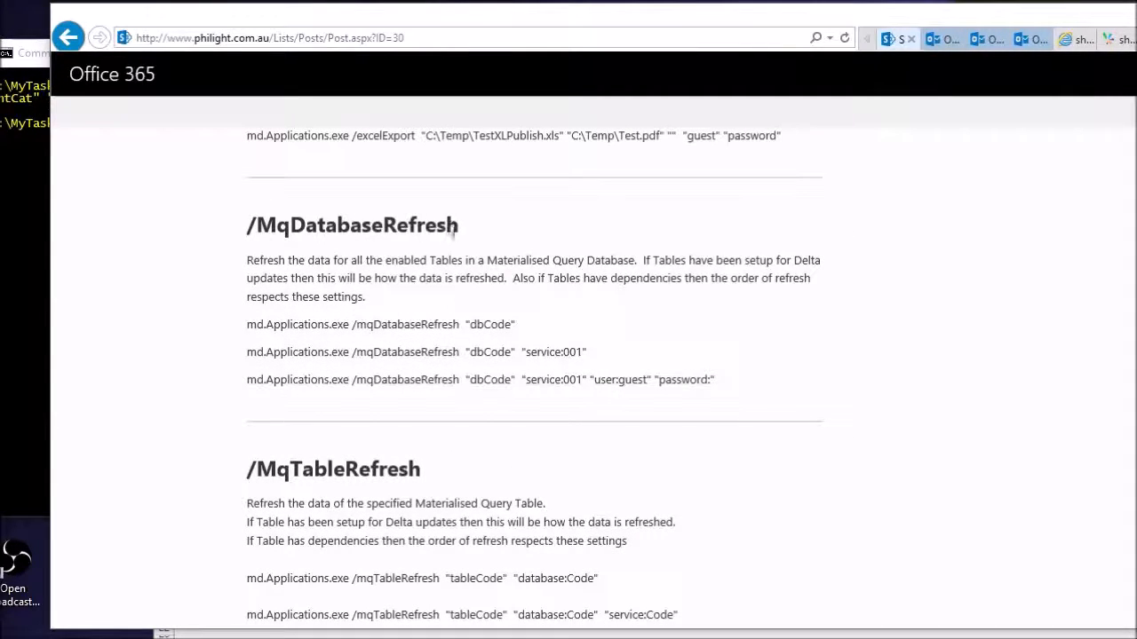
{"action": "scroll", "coordinate": [443, 391], "scroll_direction": "down", "scroll_amount": 1}
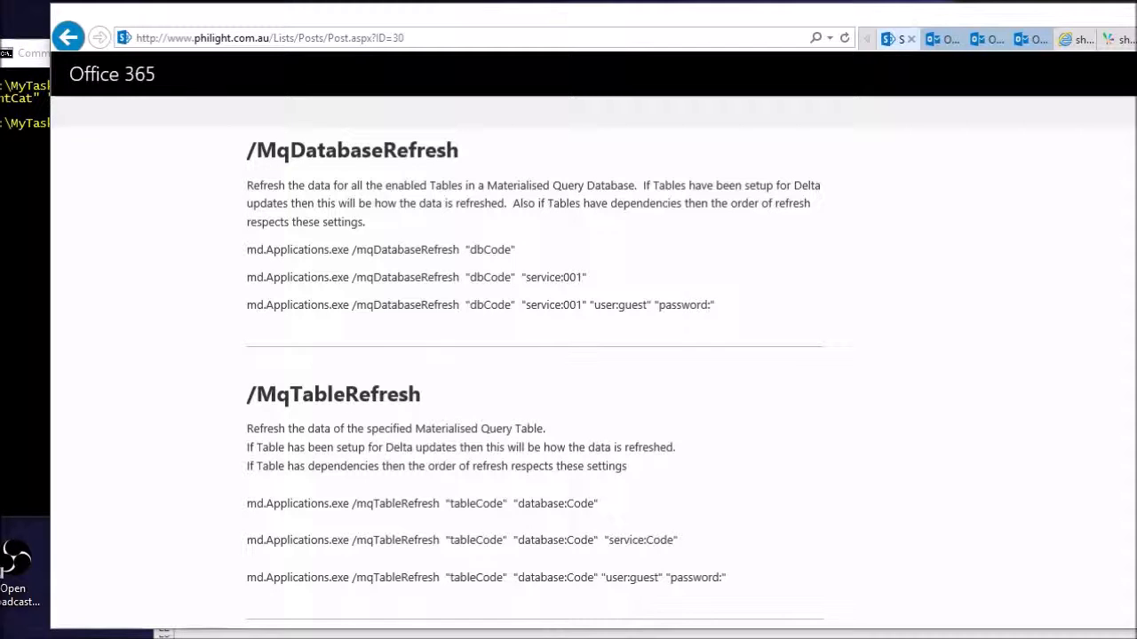
Switch to Task Scheduler and inspect the trigger of the EmailReports task in its properties
{"action": "key", "text": "alt+Tab"}
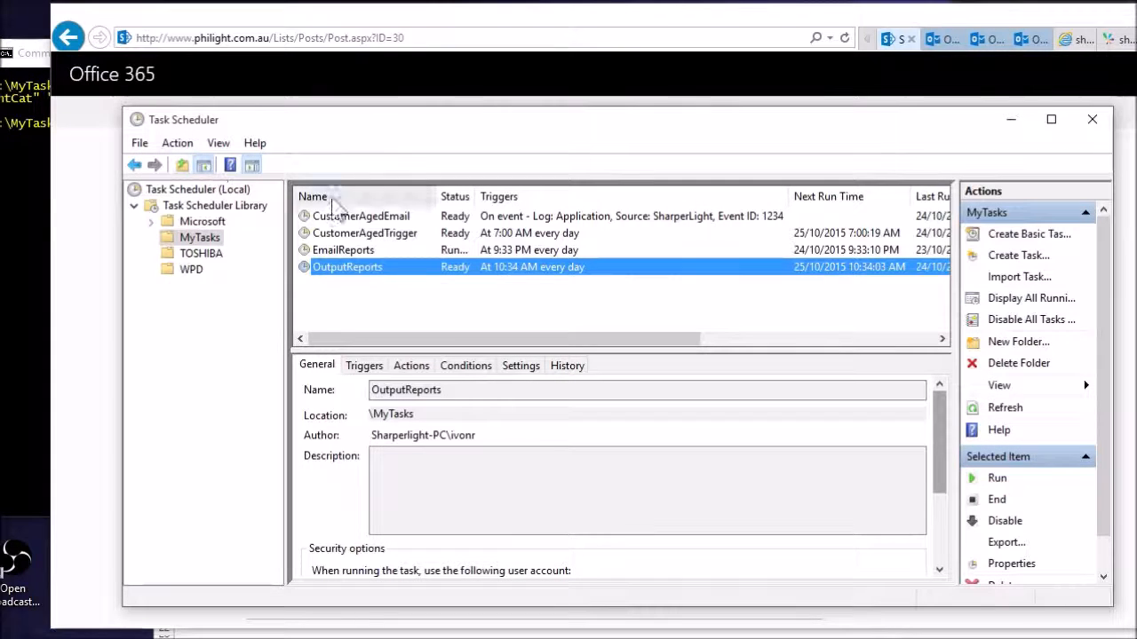
{"action": "left_click", "coordinate": [340, 252]}
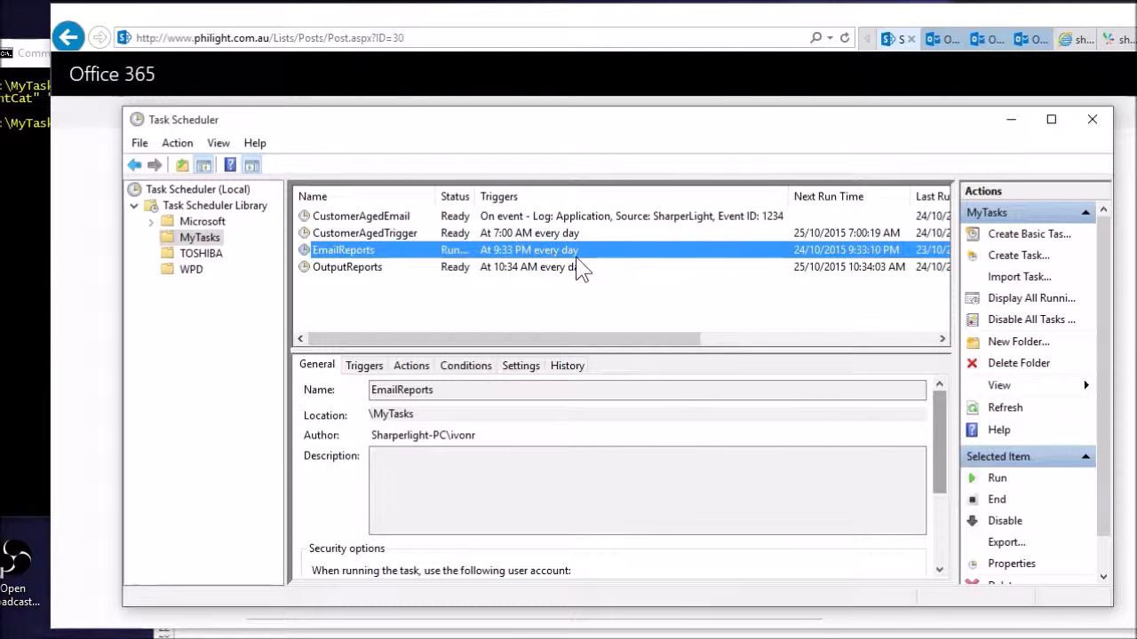
{"action": "double_click", "coordinate": [341, 252]}
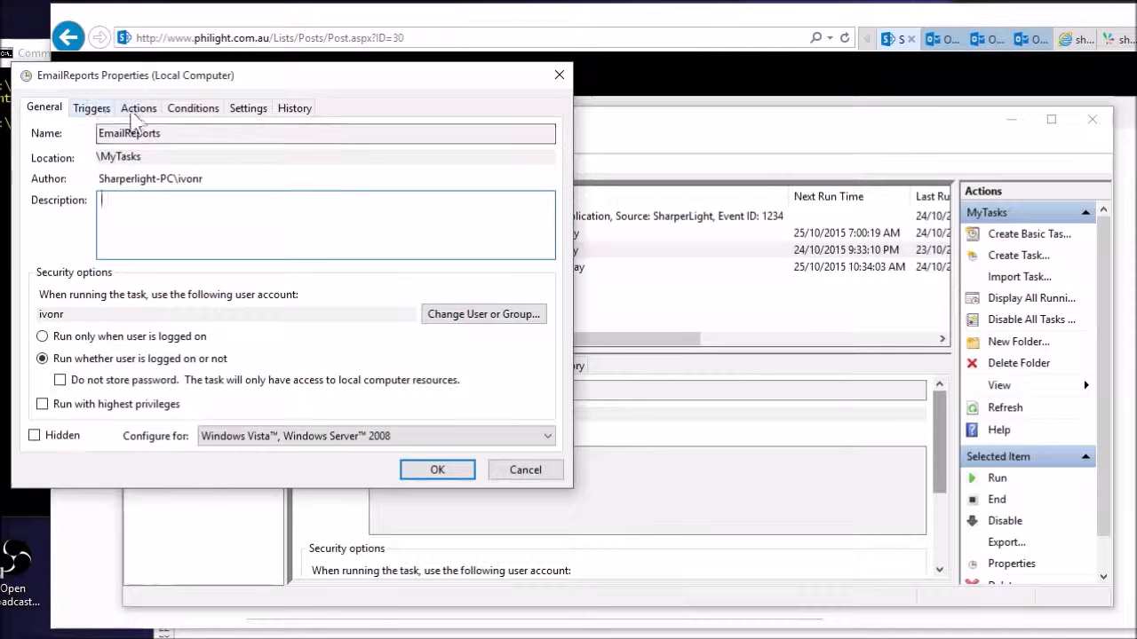
{"action": "left_click", "coordinate": [92, 108]}
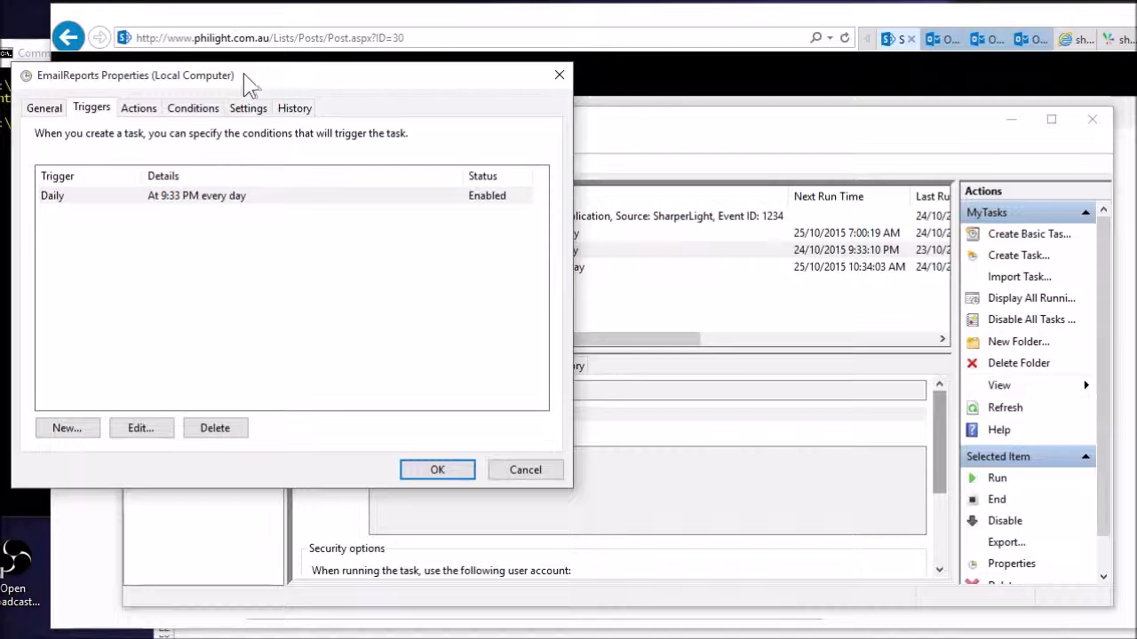
{"action": "left_click_drag", "start_coordinate": [249, 86], "coordinate": [266, 86]}
{"action": "left_click", "coordinate": [194, 197]}
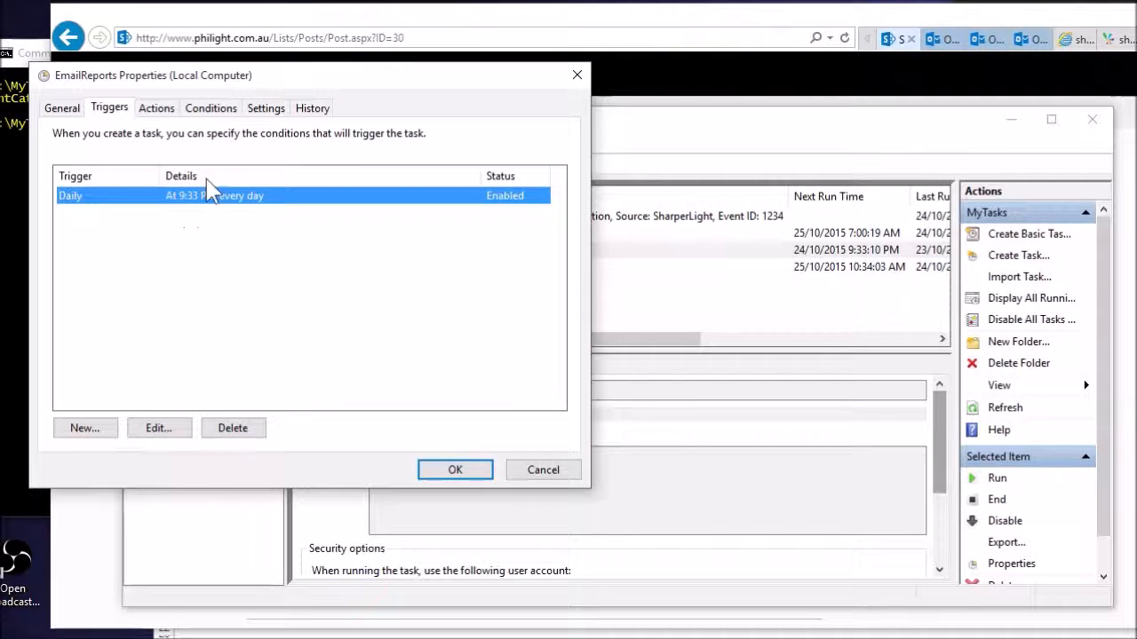
Inspect the EmailReports task's action and run history, and close its properties without saving
{"action": "left_click", "coordinate": [155, 109]}
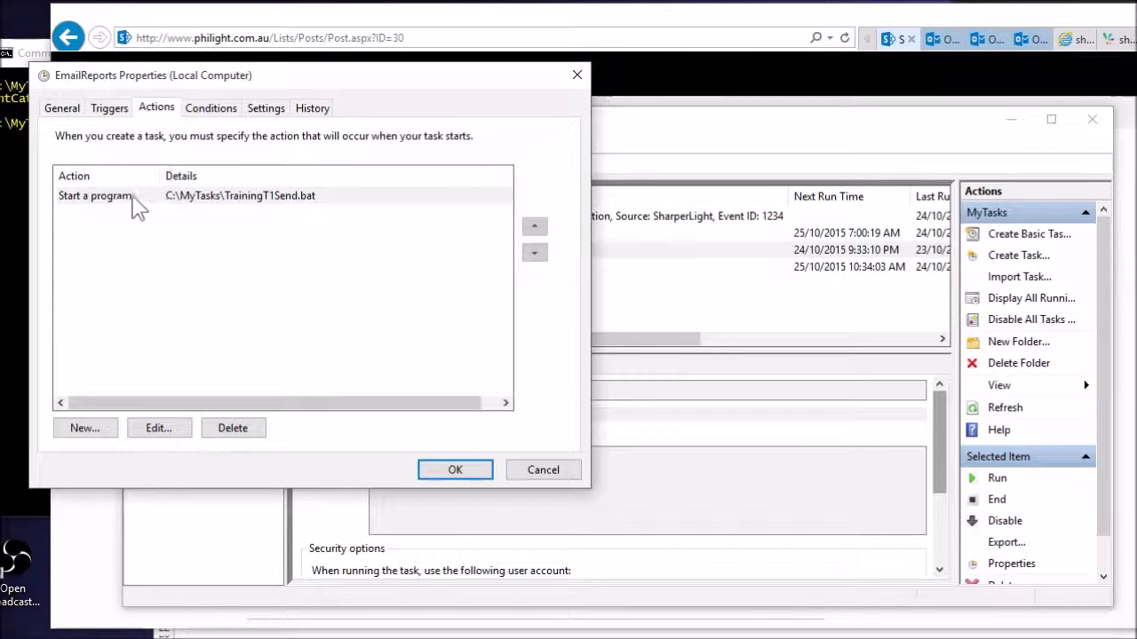
{"action": "left_click", "coordinate": [262, 200]}
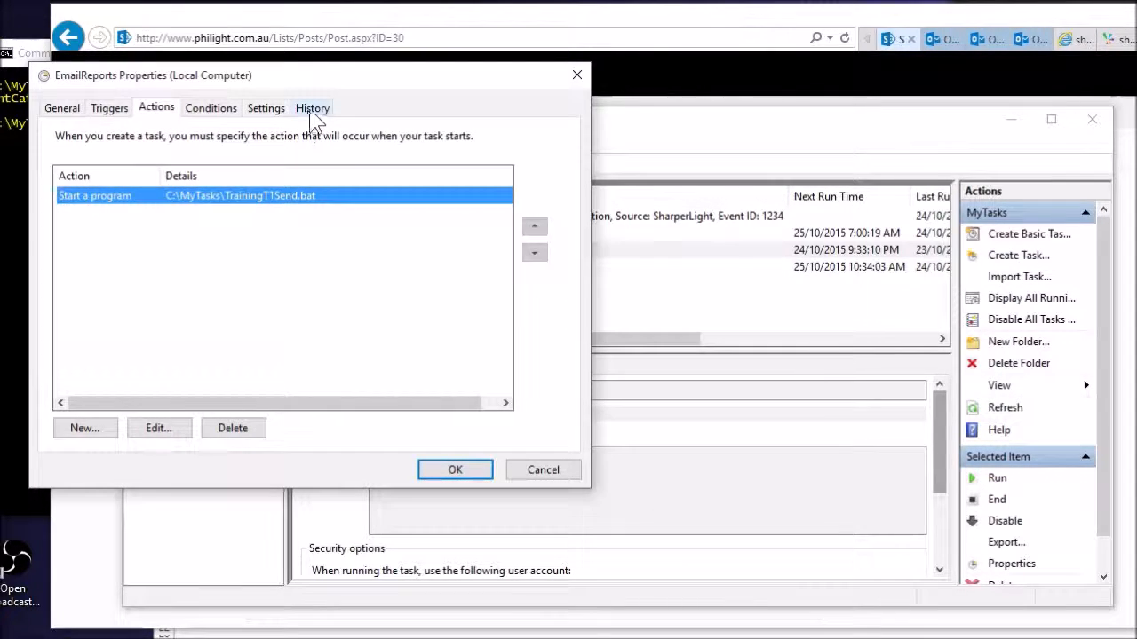
{"action": "left_click", "coordinate": [313, 108]}
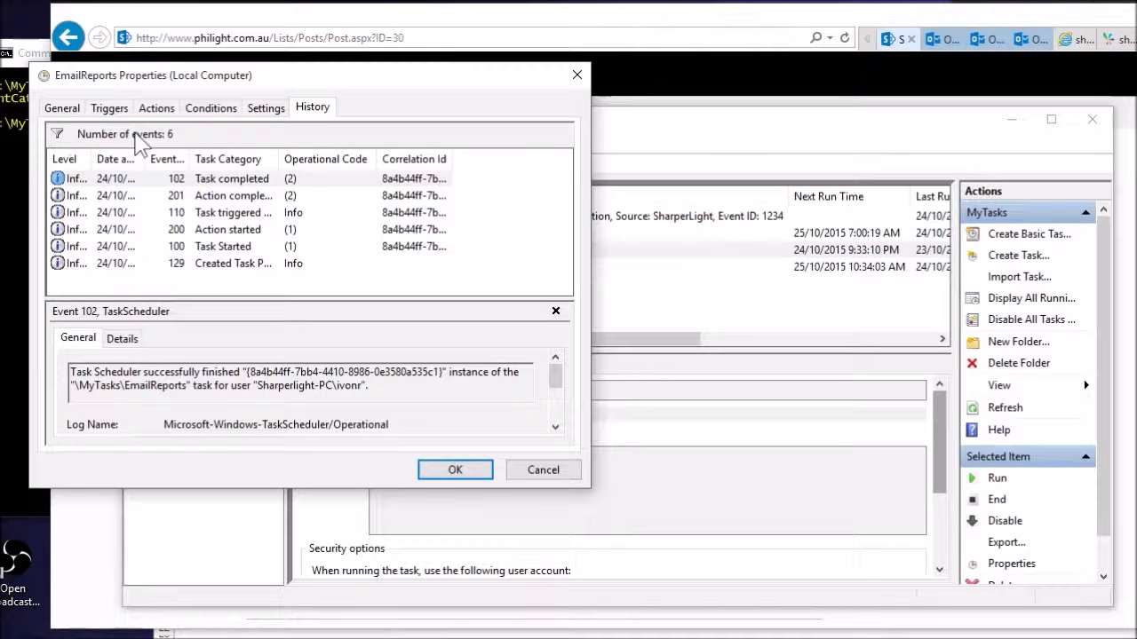
{"action": "left_click", "coordinate": [543, 470]}
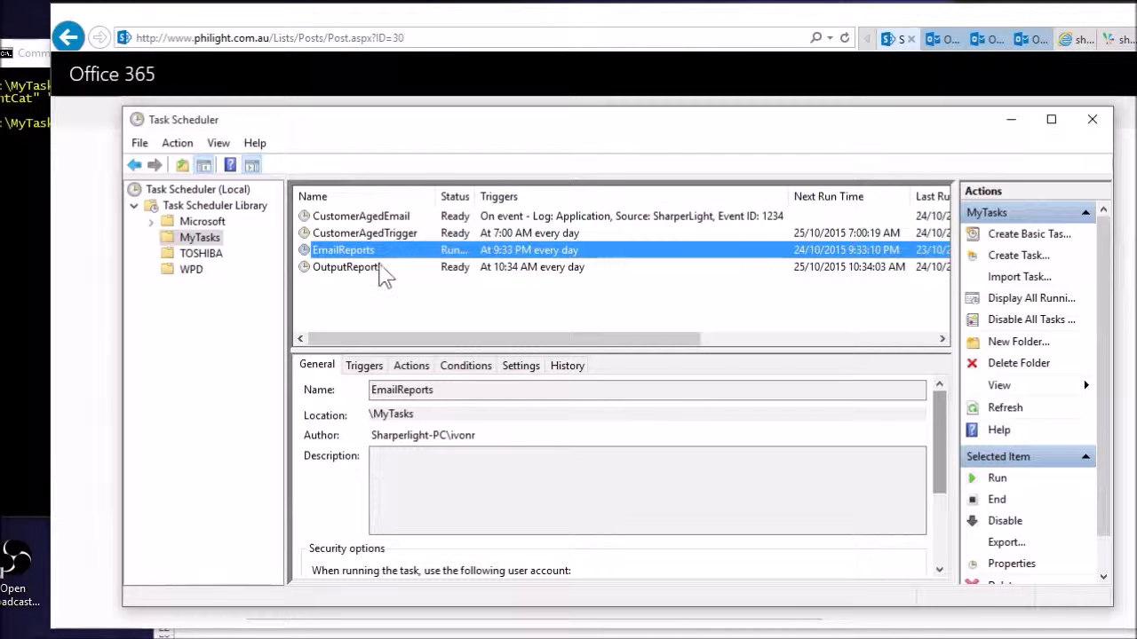
Inspect the triggers and actions of the CustomerAgedTrigger task, and close its properties without saving
{"action": "left_click", "coordinate": [372, 234]}
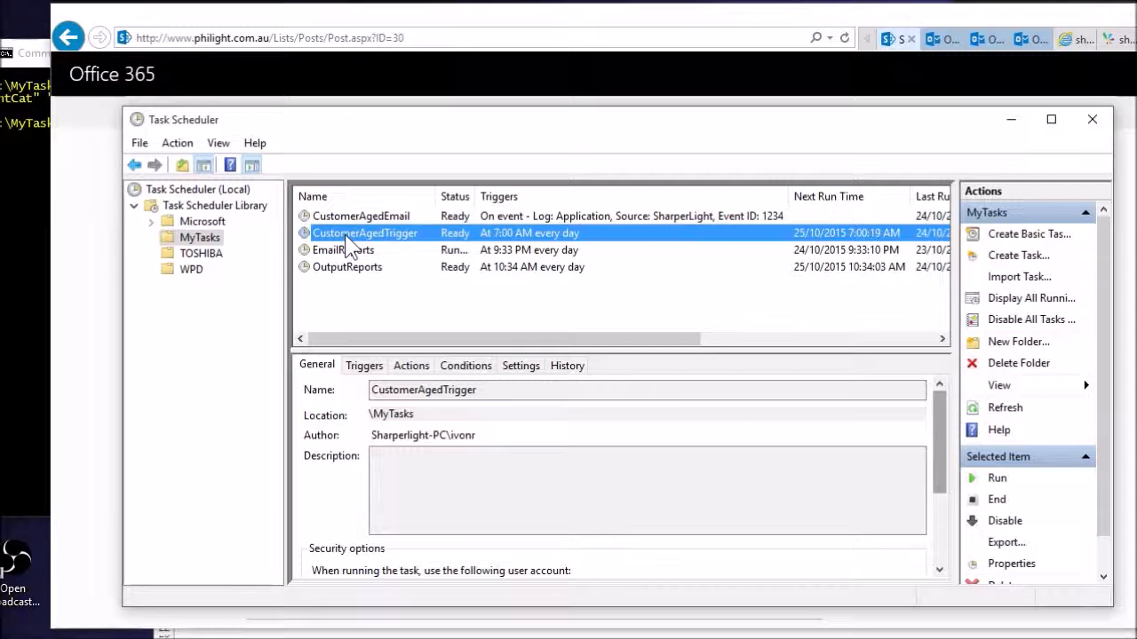
{"action": "double_click", "coordinate": [346, 236]}
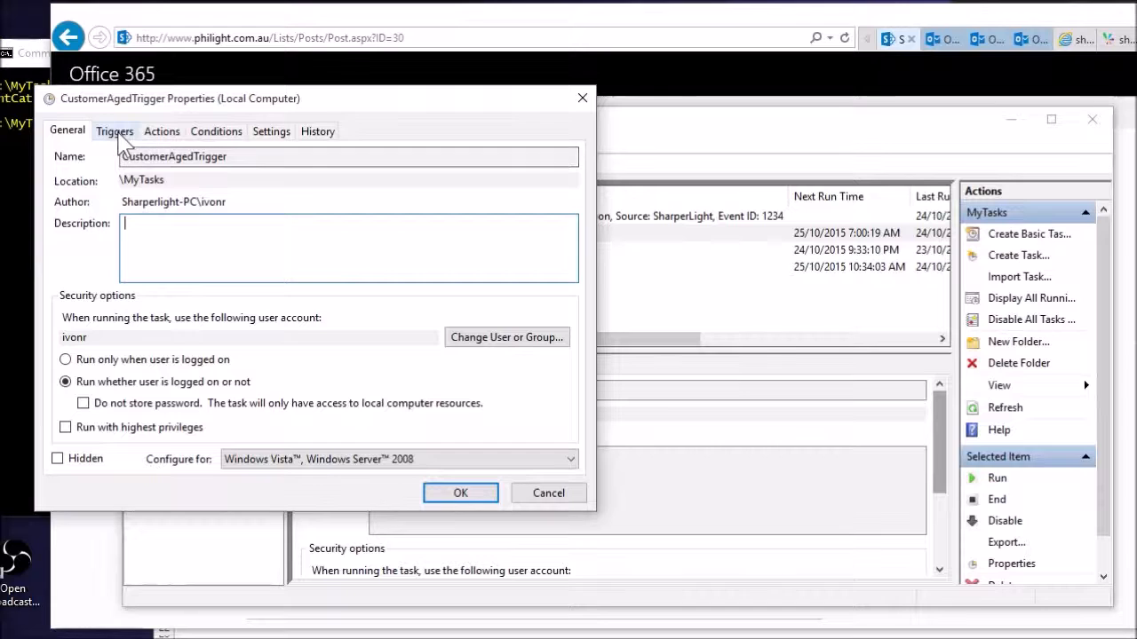
{"action": "left_click", "coordinate": [115, 131]}
{"action": "left_click", "coordinate": [163, 133]}
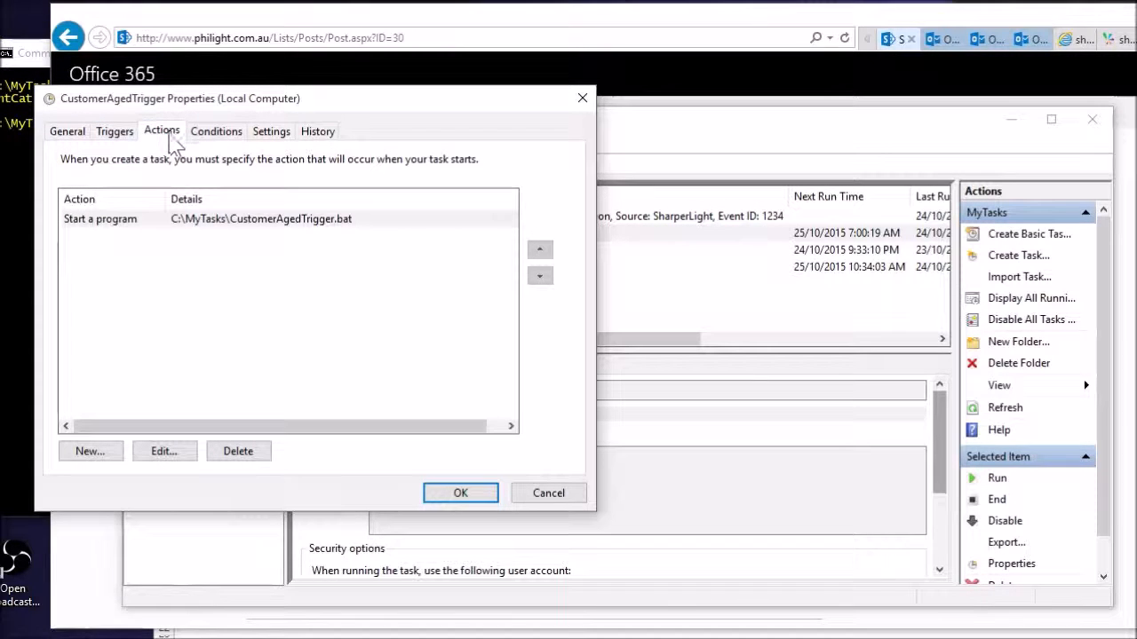
{"action": "left_click", "coordinate": [552, 500]}
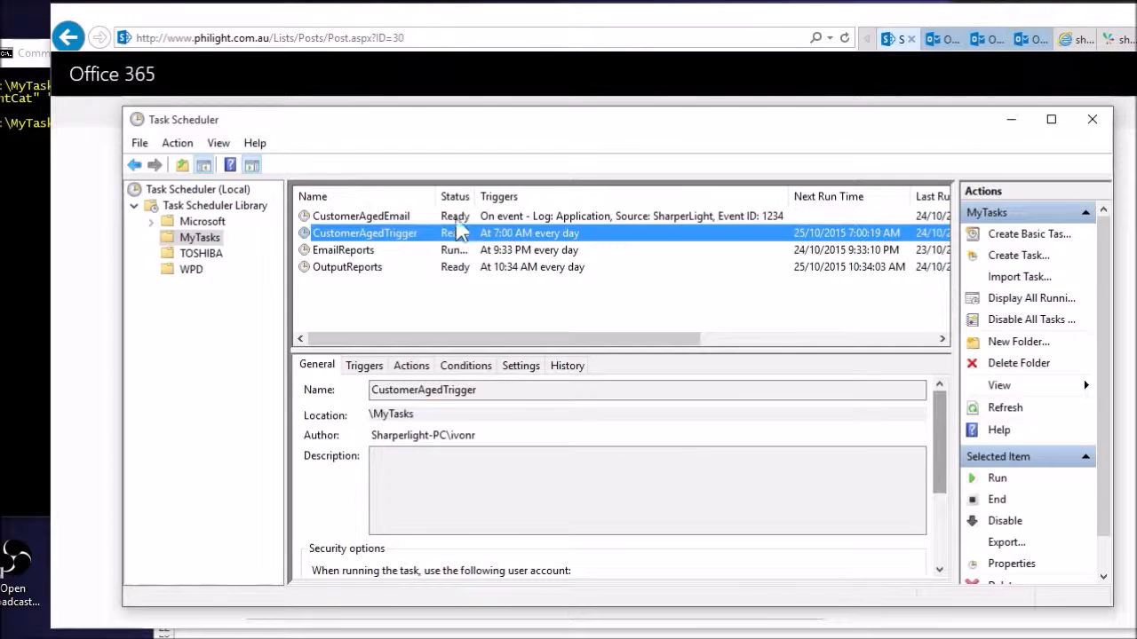
View the general properties of the CustomerAgedEmail task and close them without saving
{"action": "left_click", "coordinate": [395, 217]}
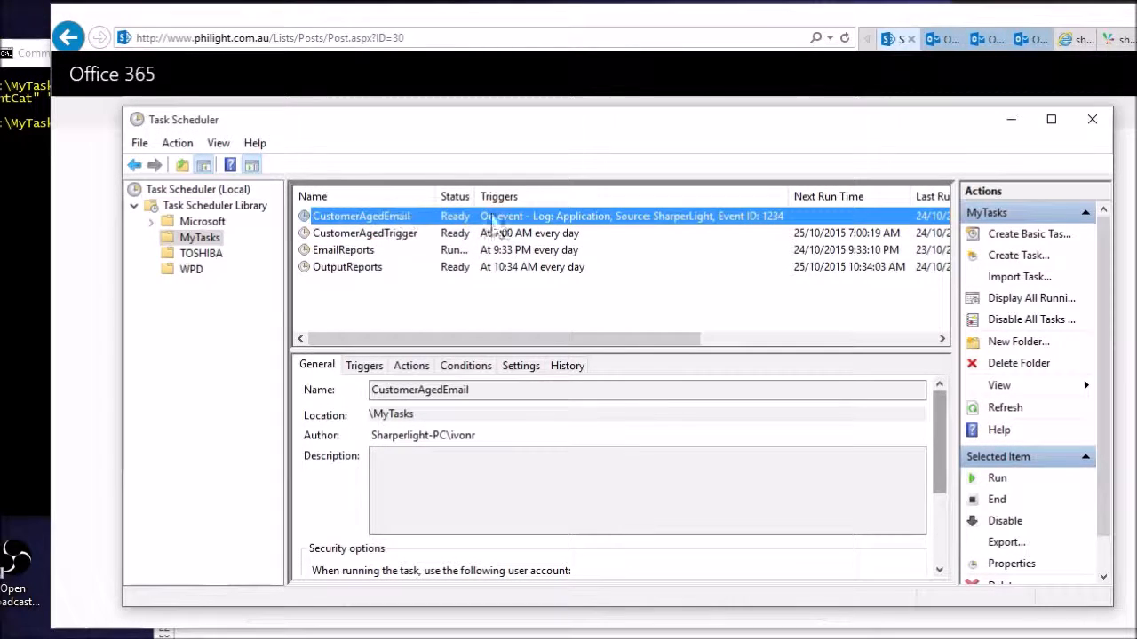
{"action": "double_click", "coordinate": [538, 223]}
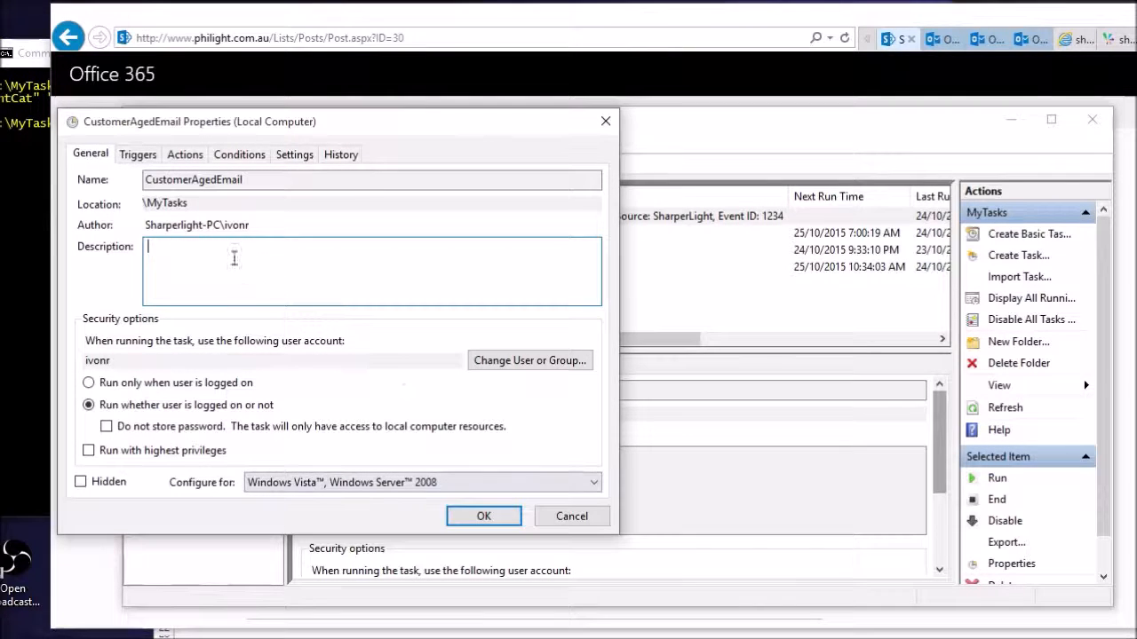
{"action": "left_click", "coordinate": [597, 519]}
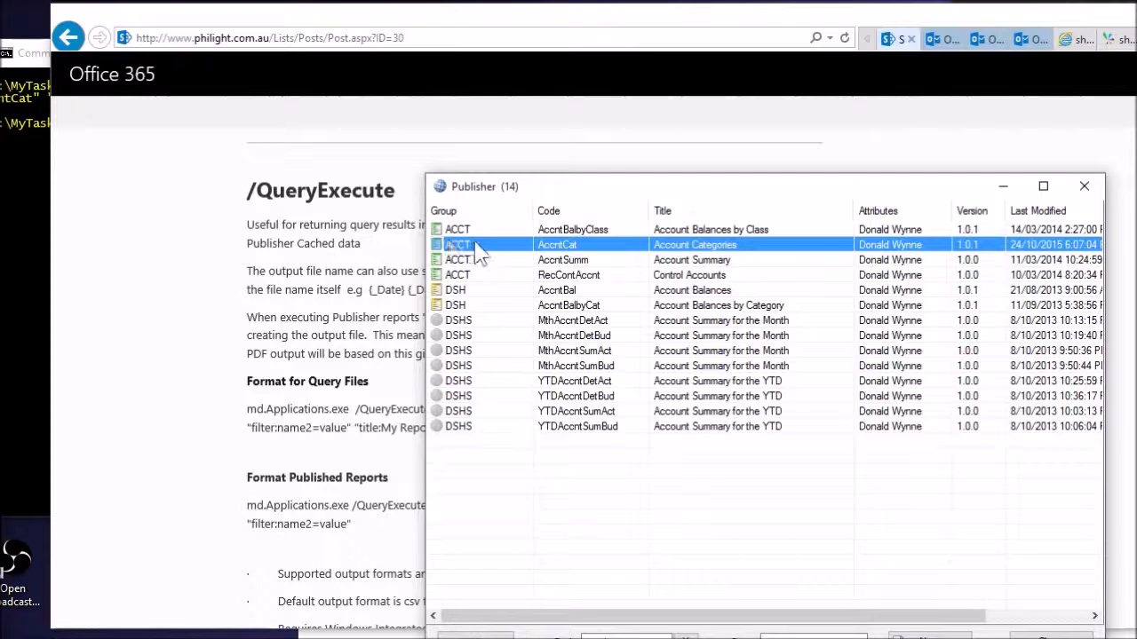
Open the Account Categories query (AccntCat) from the Publisher list and preview its rows in Query Builder
{"action": "double_click", "coordinate": [682, 249]}
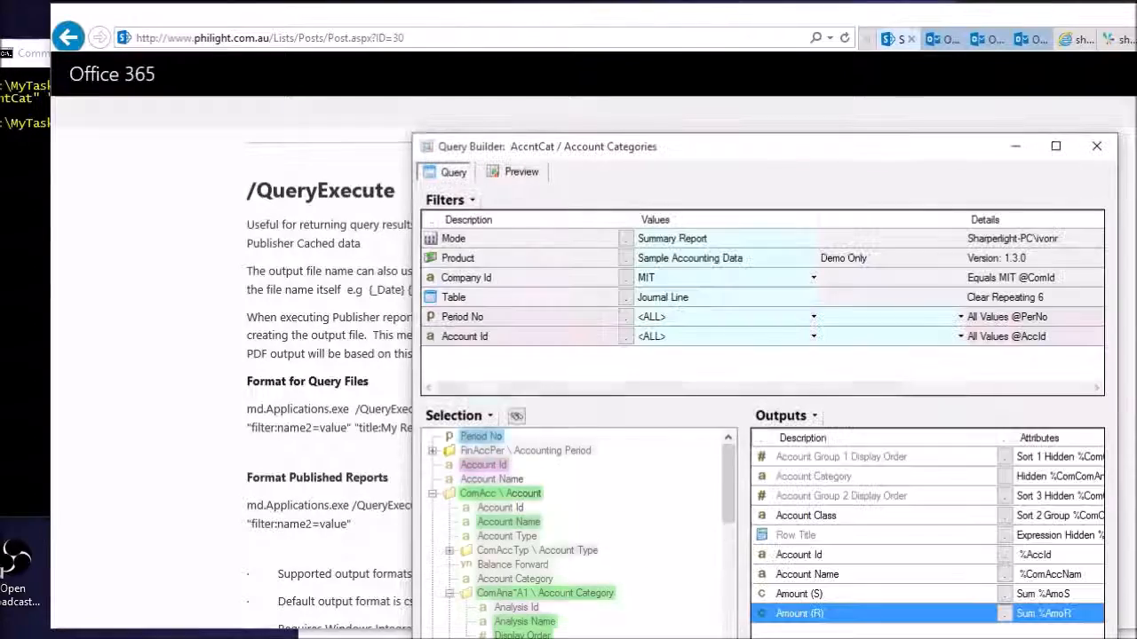
{"action": "left_click", "coordinate": [514, 172]}
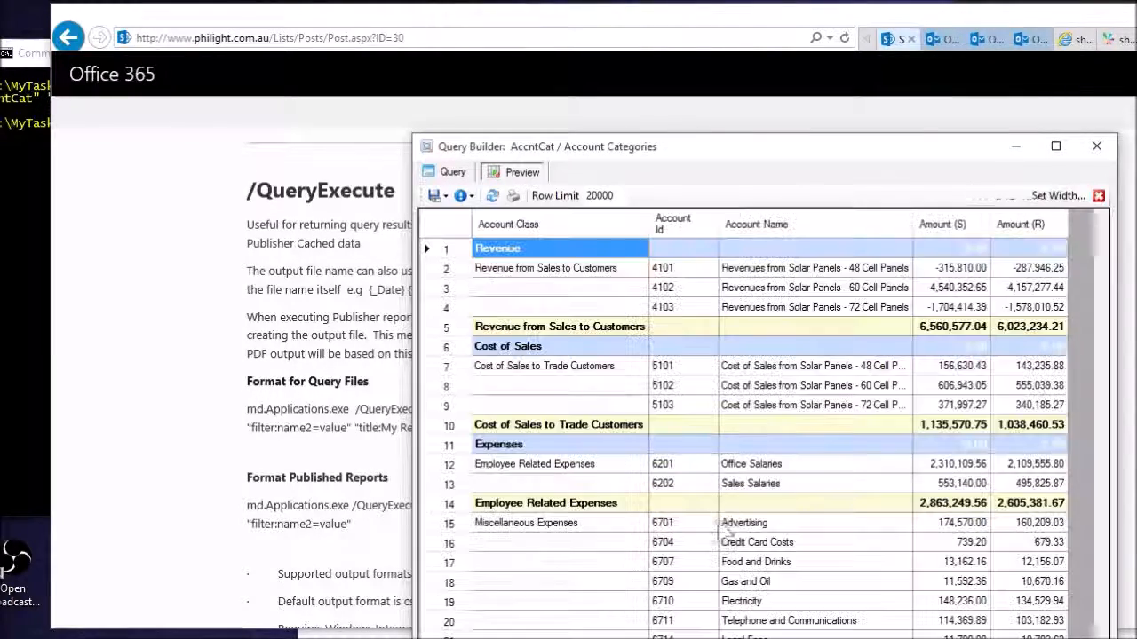
{"action": "scroll", "coordinate": [662, 315], "scroll_direction": "down", "scroll_amount": 13}
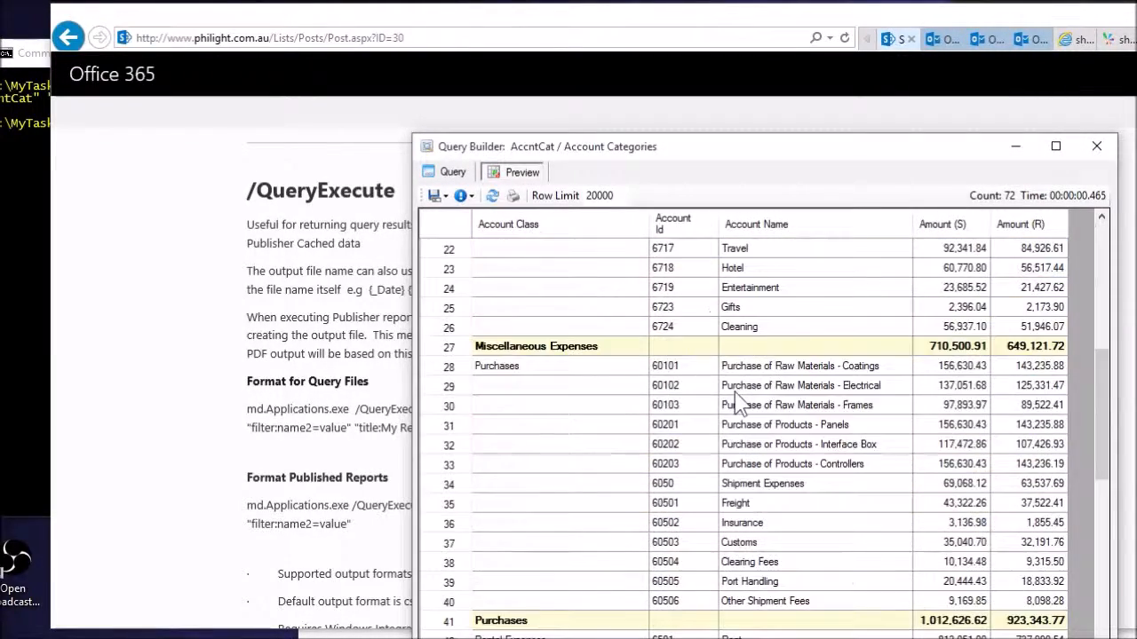
Look through all rows of the Account Categories preview and close Query Builder
{"action": "scroll", "coordinate": [804, 502], "scroll_direction": "down", "scroll_amount": 4}
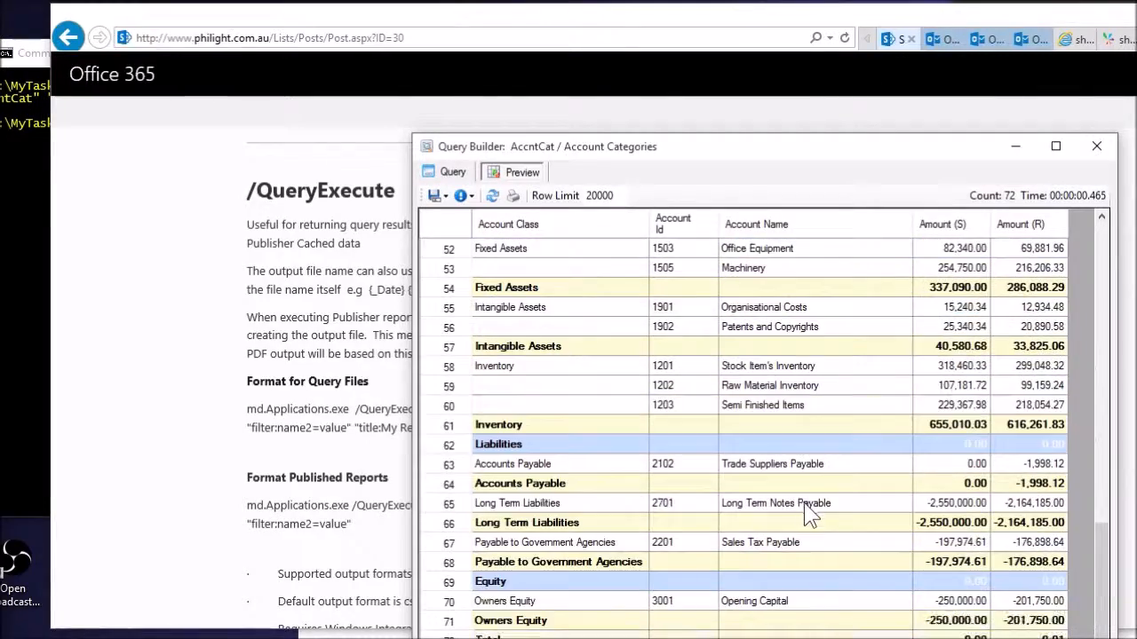
{"action": "scroll", "coordinate": [807, 505], "scroll_direction": "up", "scroll_amount": 10}
{"action": "scroll", "coordinate": [809, 499], "scroll_direction": "up", "scroll_amount": 7}
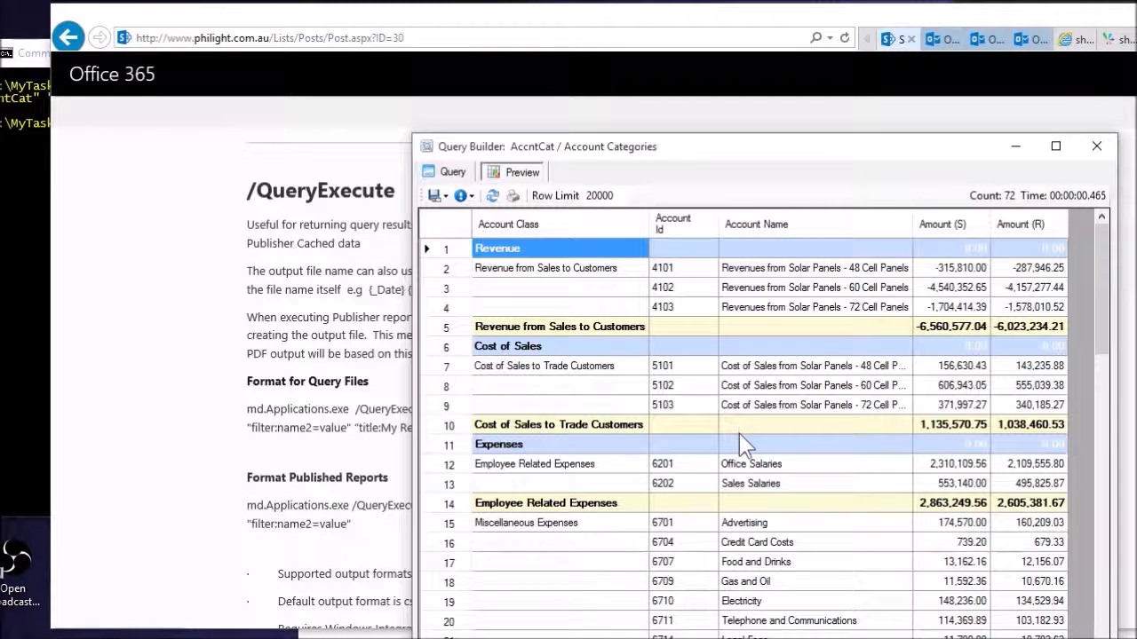
{"action": "left_click", "coordinate": [1096, 147]}
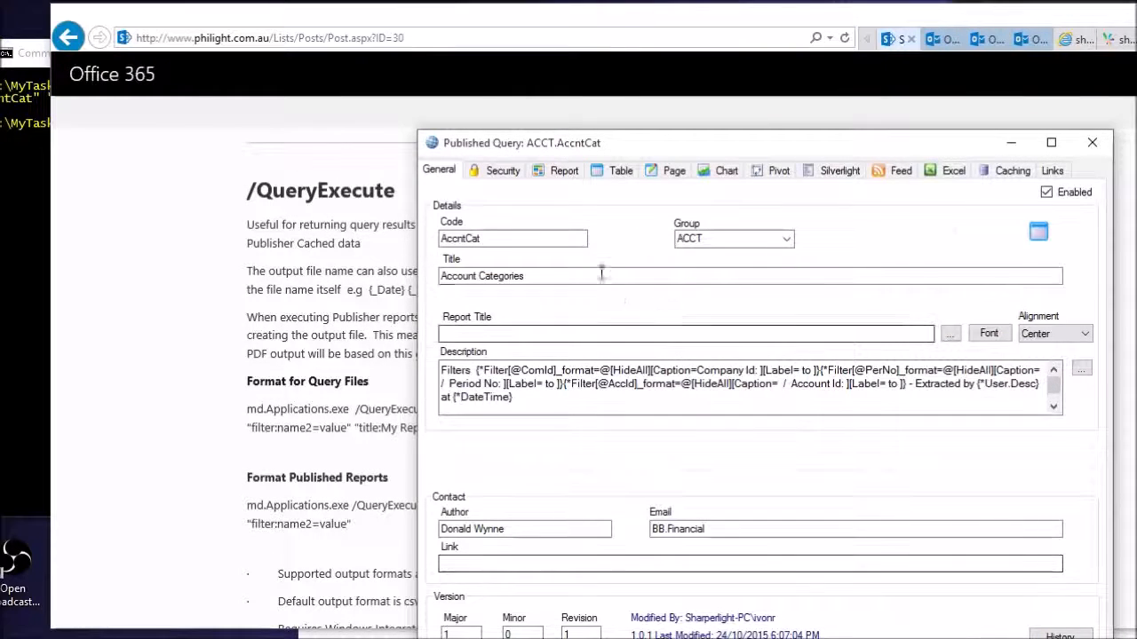
Check the code and group of the Account Categories published query that make up its publisher reference
{"action": "left_click_drag", "start_coordinate": [495, 241], "coordinate": [421, 242]}
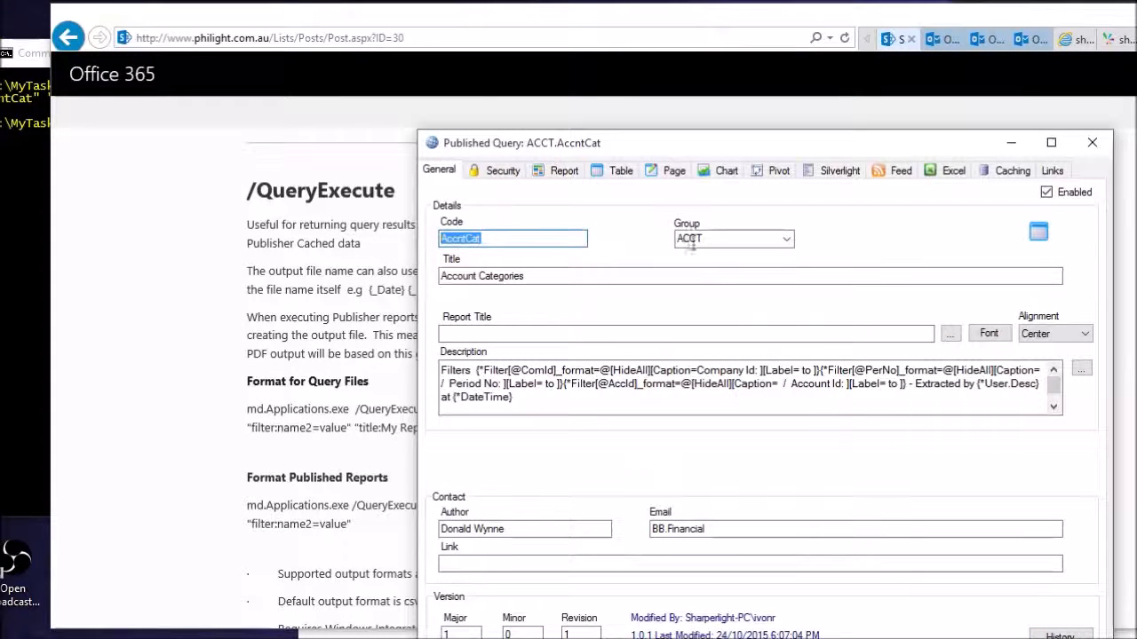
{"action": "left_click_drag", "start_coordinate": [719, 238], "coordinate": [664, 237]}
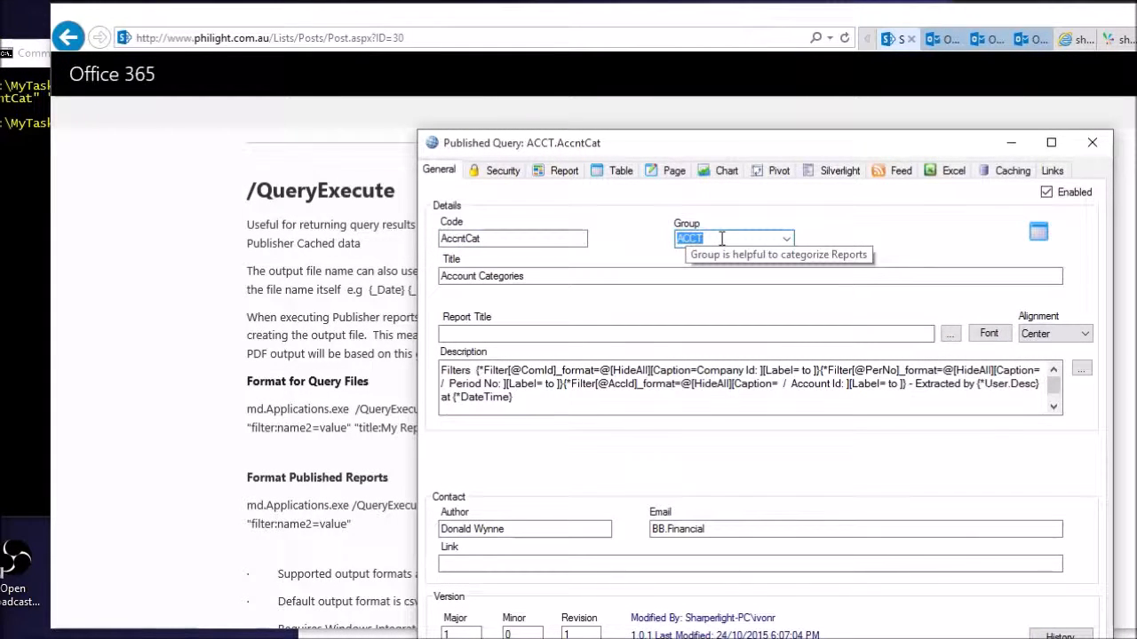
{"action": "left_click_drag", "start_coordinate": [495, 241], "coordinate": [414, 249]}
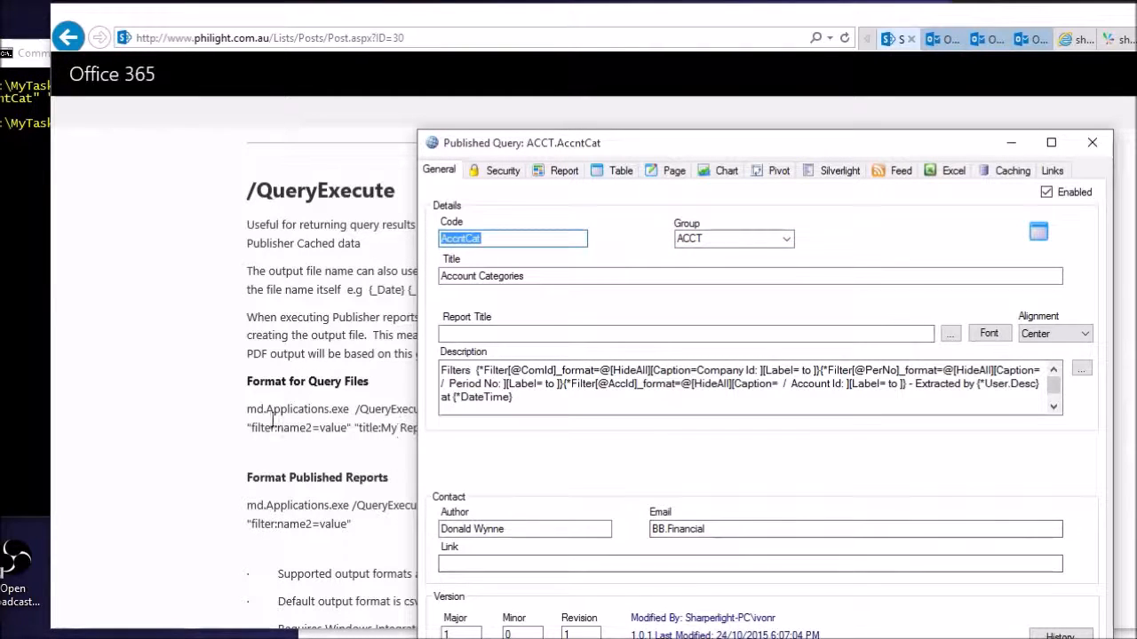
In Command Prompt, paste the /QueryExecute command that outputs "publisher:ACCT.AccntCat" to "C:\MyTasks\Output\AccntCat.html"
{"action": "left_click", "coordinate": [22, 317]}
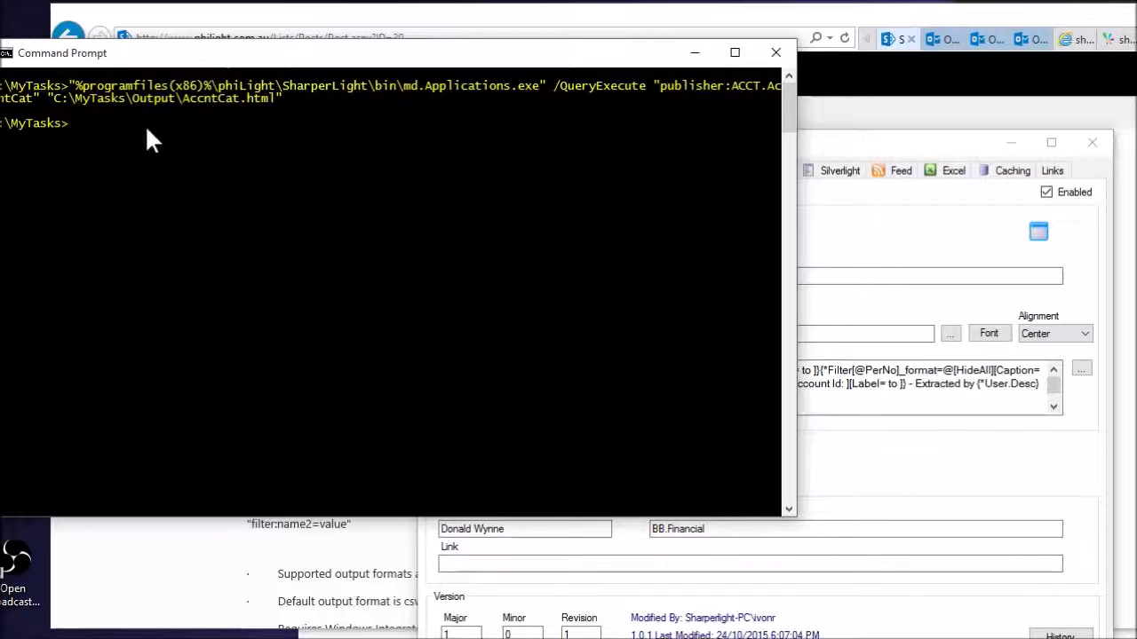
{"action": "right_click", "coordinate": [98, 132]}
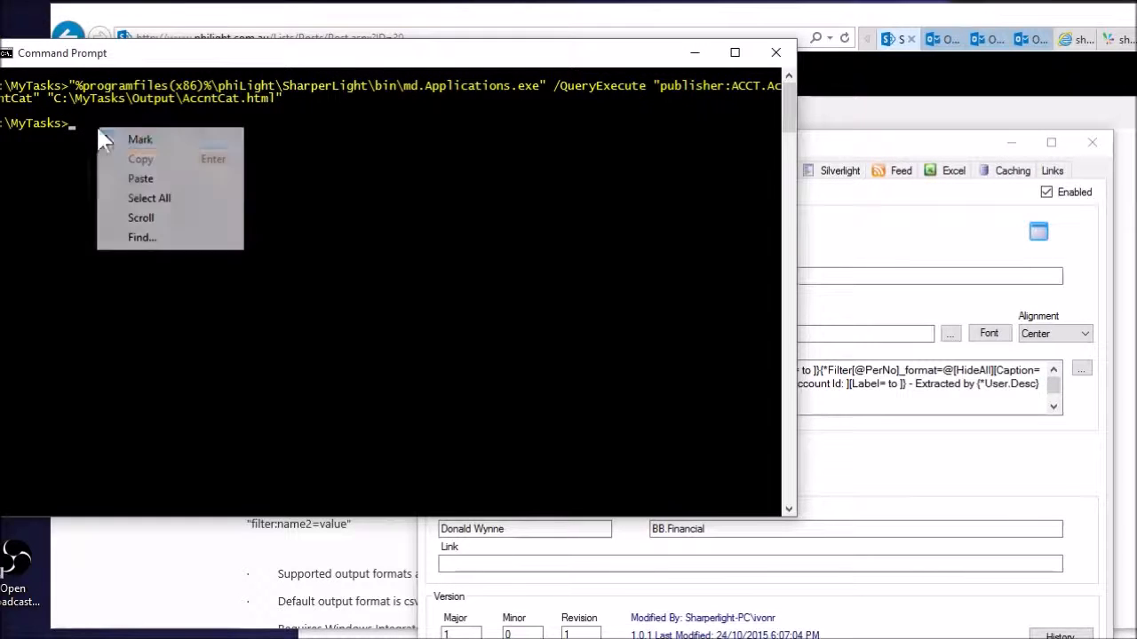
{"action": "left_click", "coordinate": [142, 177]}
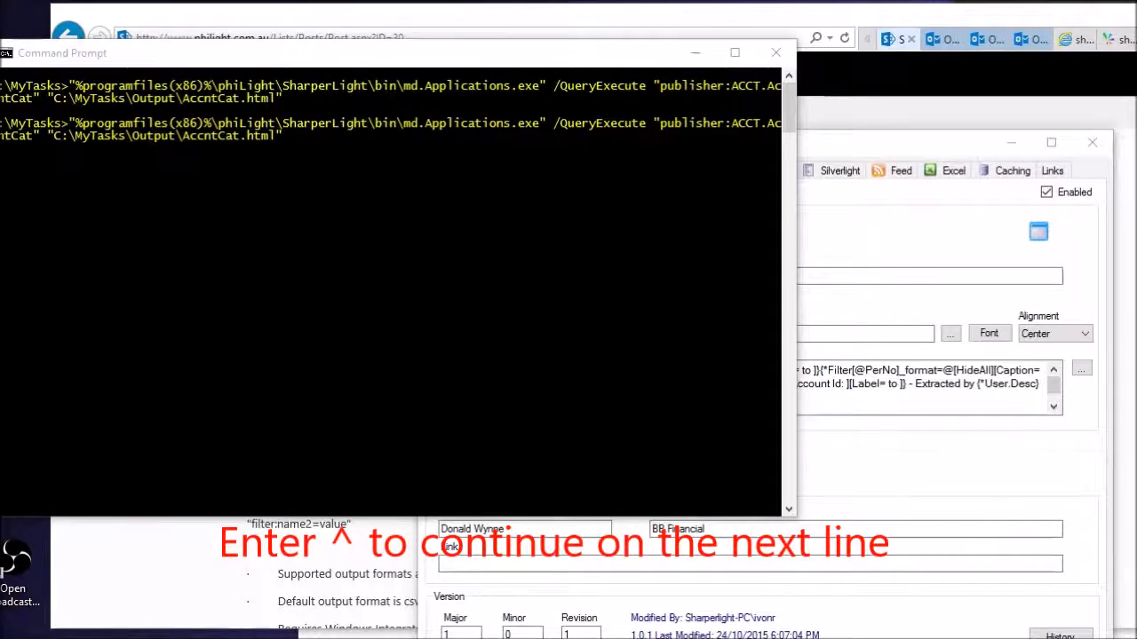
In File Explorer, open the Output folder in C:\MyTasks and delete all the existing AccntCat files
{"action": "left_click", "coordinate": [619, 637]}
{"action": "left_click_drag", "start_coordinate": [613, 268], "coordinate": [595, 150]}
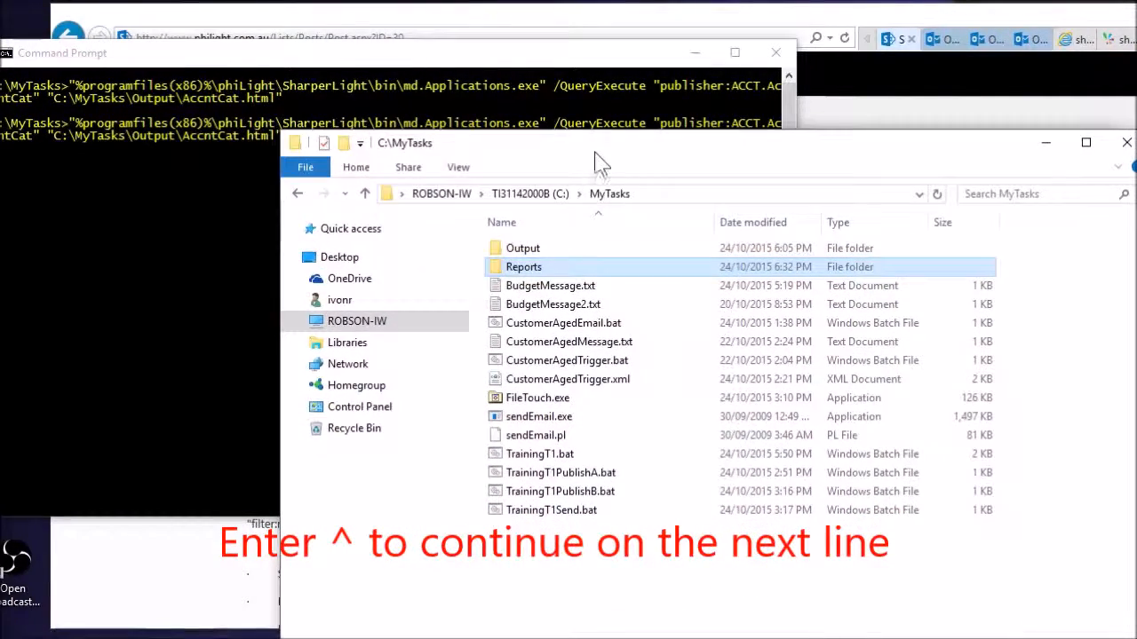
{"action": "double_click", "coordinate": [519, 248]}
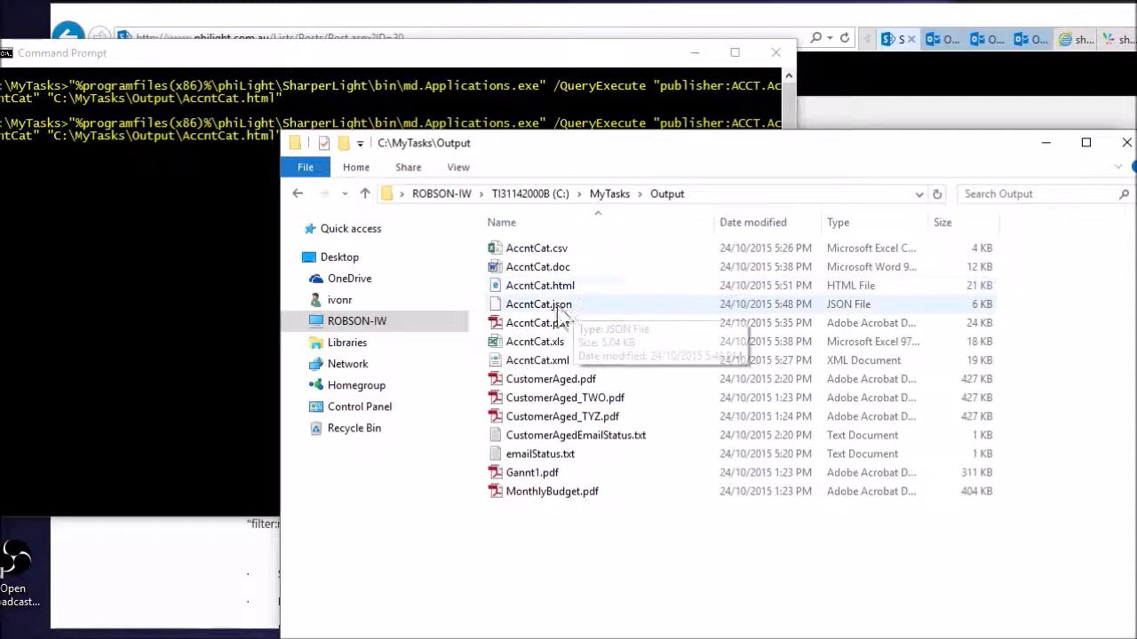
{"action": "left_click", "coordinate": [562, 364]}
{"action": "left_click", "coordinate": [536, 249], "text": "shift"}
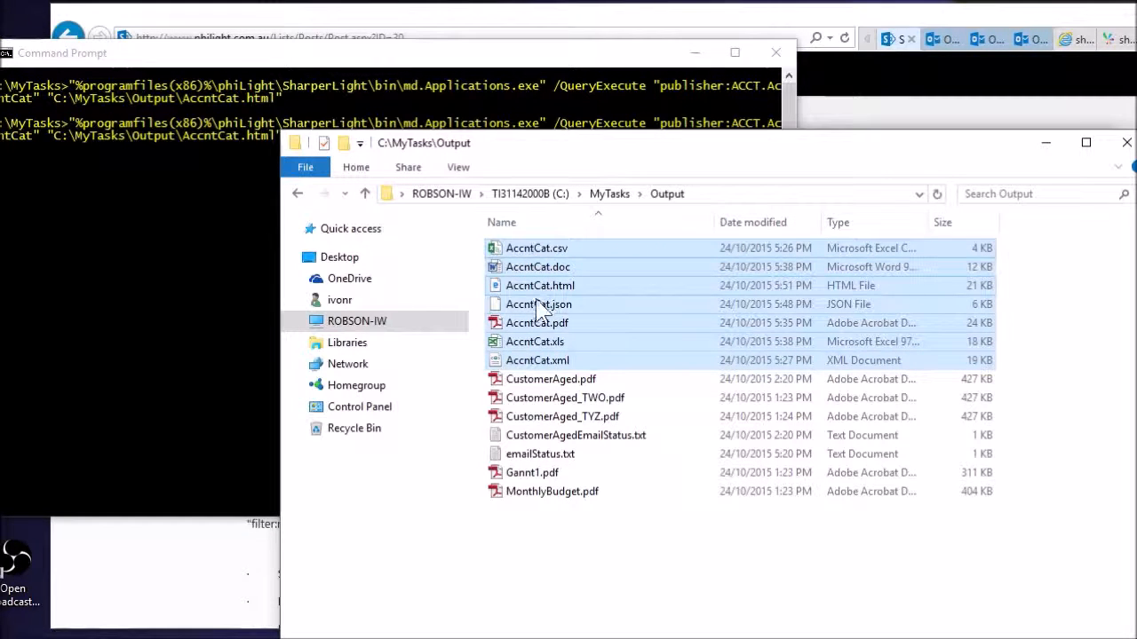
{"action": "key", "text": "Delete"}
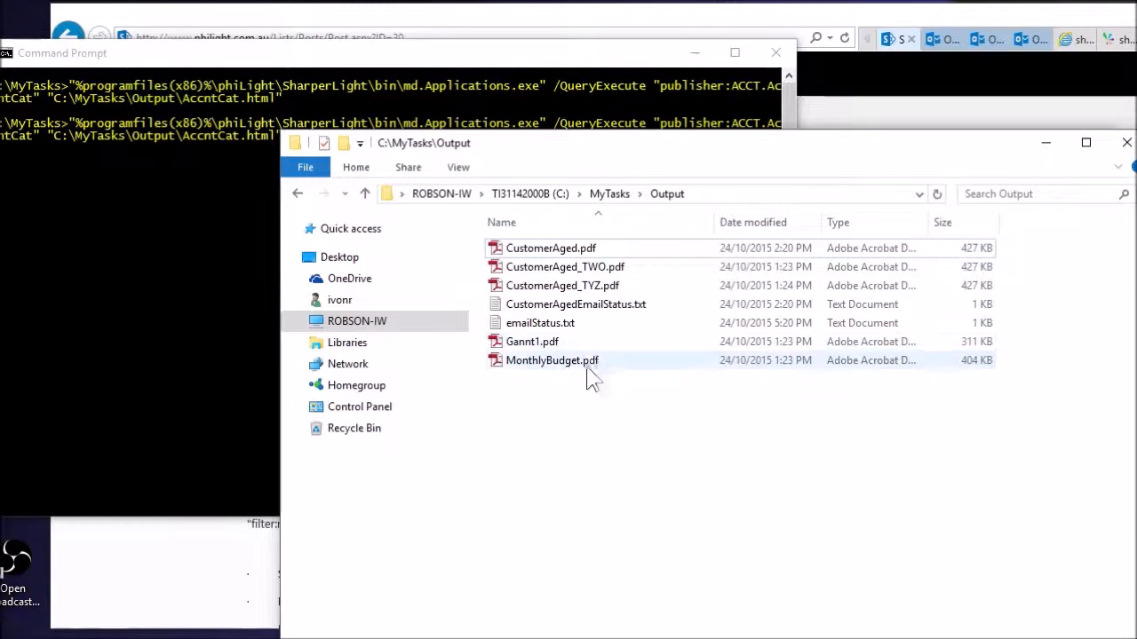
Run the pasted HTML export command, then open AccntCat.html from the Output folder, look through the report and close it
{"action": "left_click", "coordinate": [244, 186]}
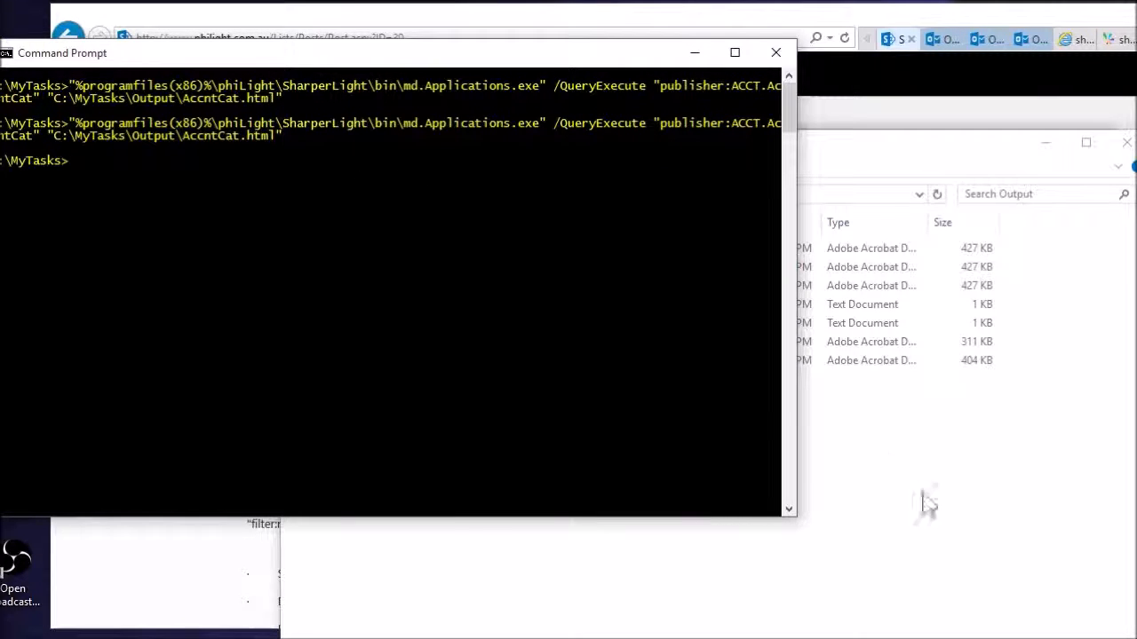
{"action": "left_click", "coordinate": [907, 516]}
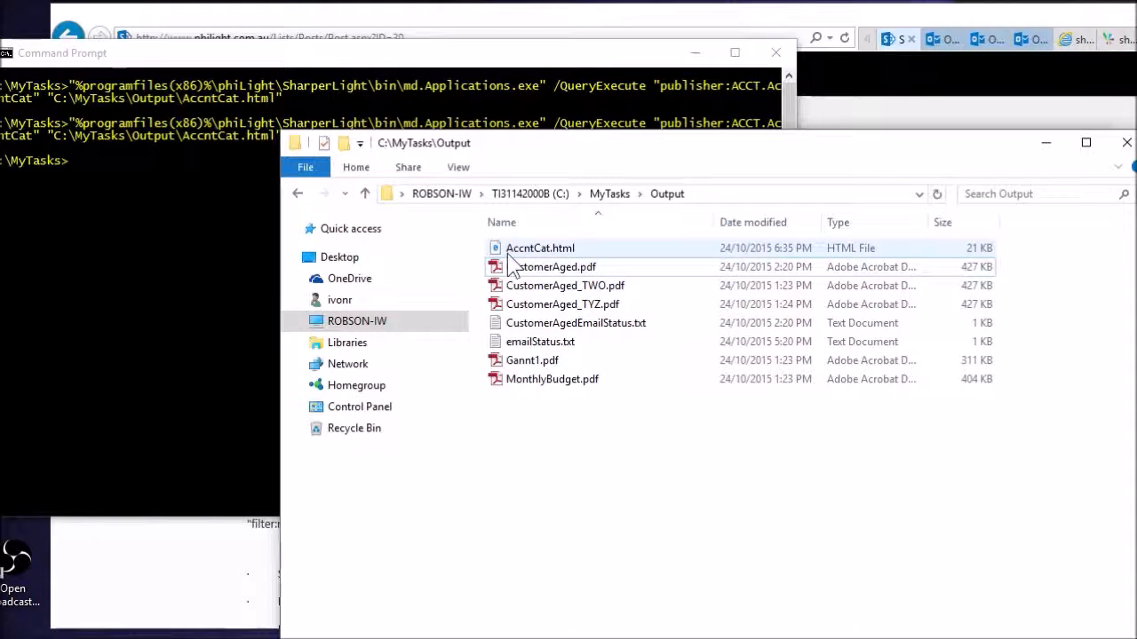
{"action": "double_click", "coordinate": [518, 250]}
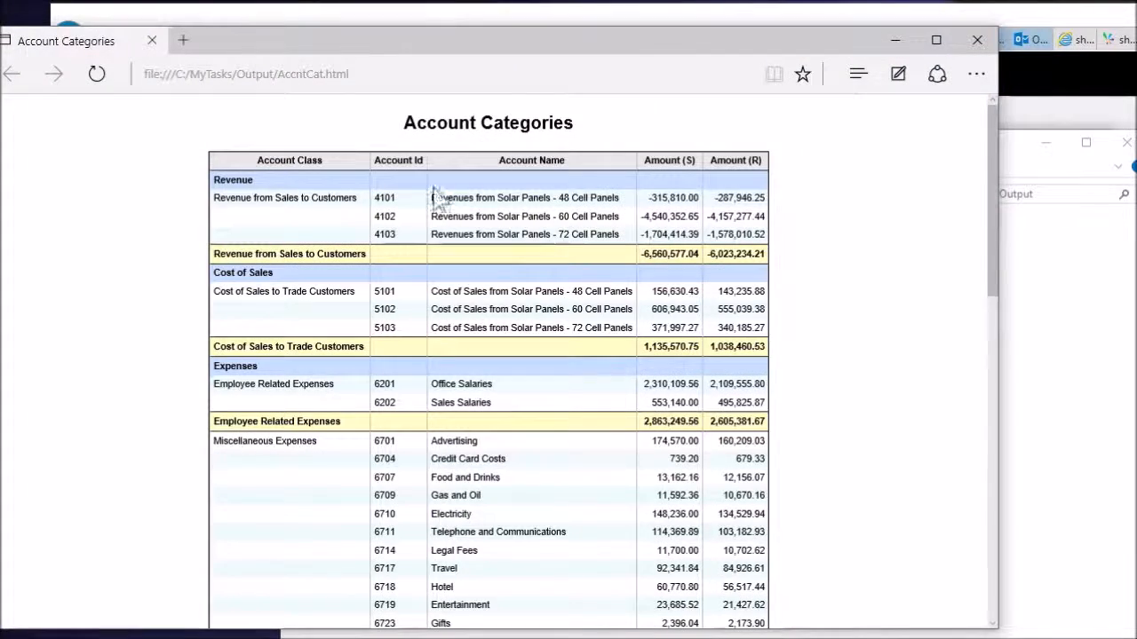
{"action": "scroll", "coordinate": [426, 217], "scroll_direction": "down", "scroll_amount": 5}
{"action": "scroll", "coordinate": [458, 238], "scroll_direction": "up", "scroll_amount": 5}
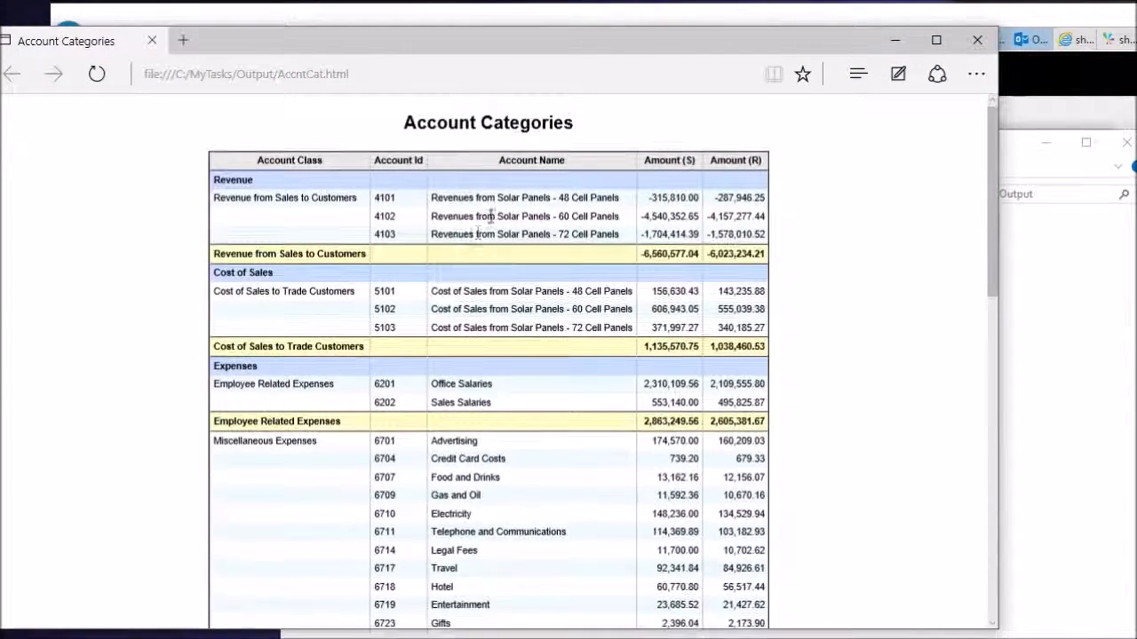
{"action": "left_click", "coordinate": [977, 40]}
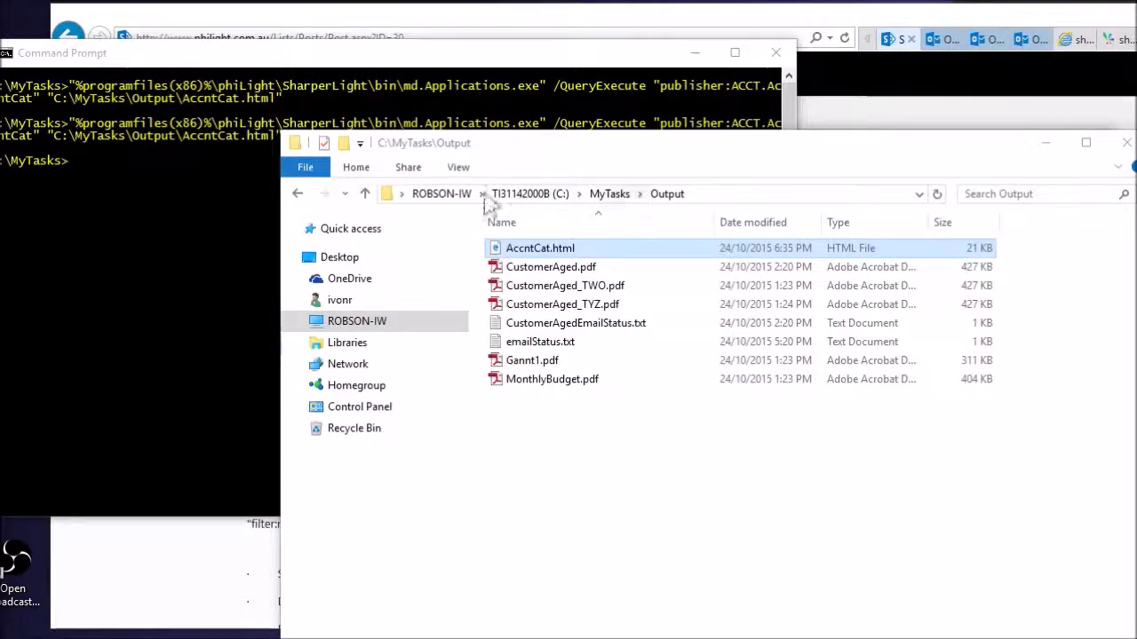
Rerun the previous command in Command Prompt with the output file changed to "C:\MyTasks\Output\AccntCat.pdf"
{"action": "left_click", "coordinate": [178, 206]}
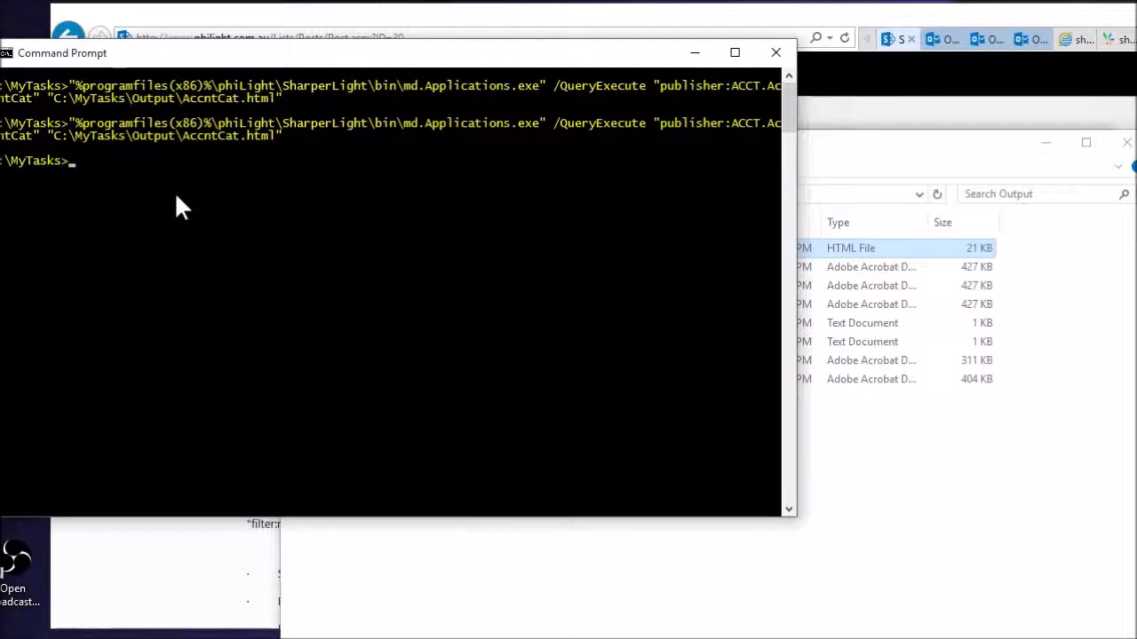
{"action": "key", "text": "Up"}
{"action": "key", "text": "Left"}
{"action": "key", "text": "BackSpace"}
{"action": "key", "text": "BackSpace"}
{"action": "key", "text": "BackSpace"}
{"action": "key", "text": "BackSpace"}
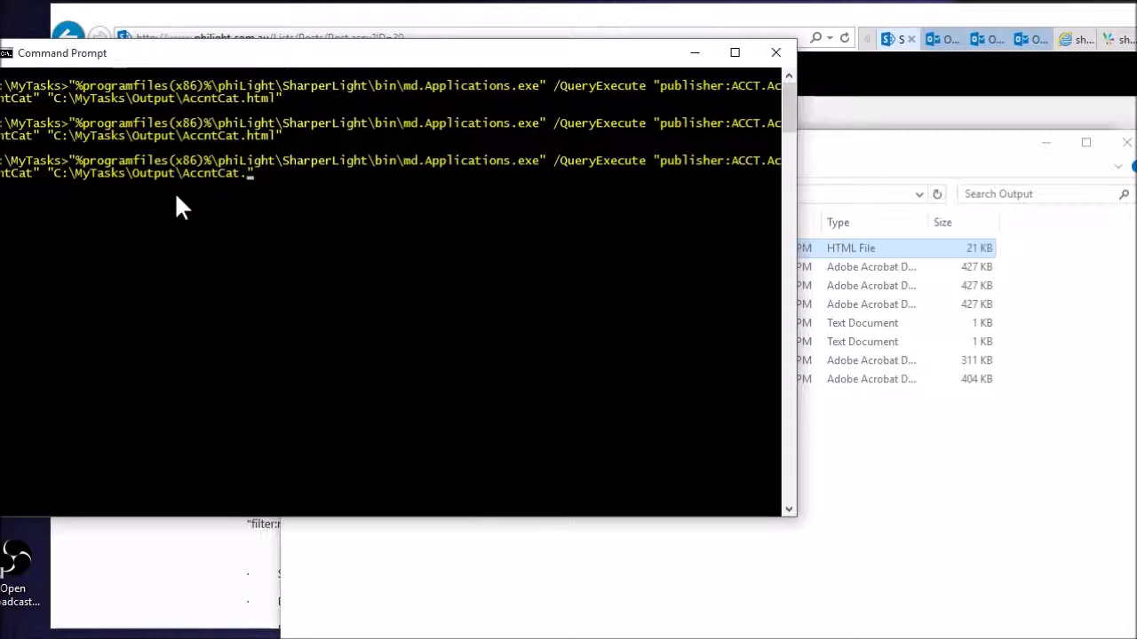
{"action": "type", "text": "pdf"}
{"action": "key", "text": "Return"}
Open AccntCat.pdf from the Output folder to view the exported report
{"action": "key", "text": "alt+Tab"}
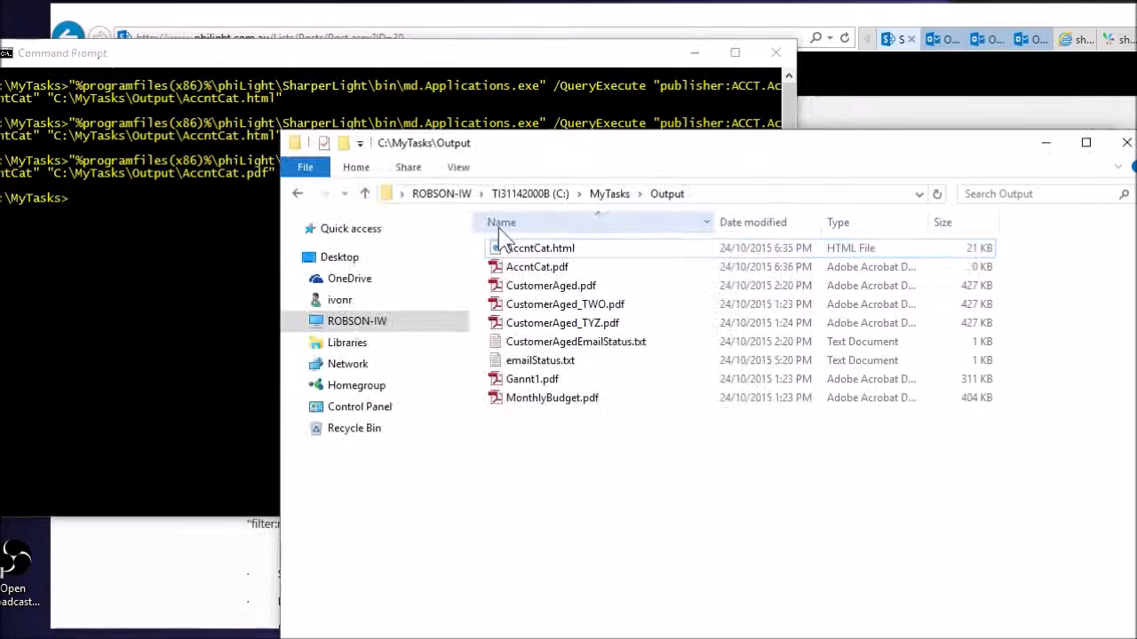
{"action": "left_click", "coordinate": [524, 270]}
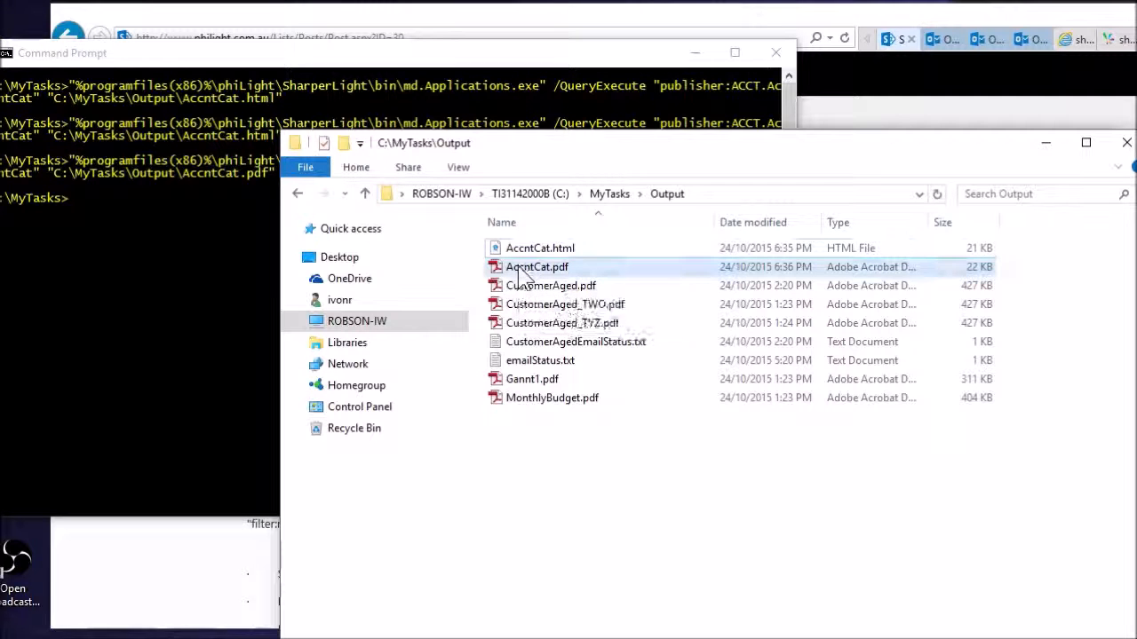
{"action": "double_click", "coordinate": [538, 268]}
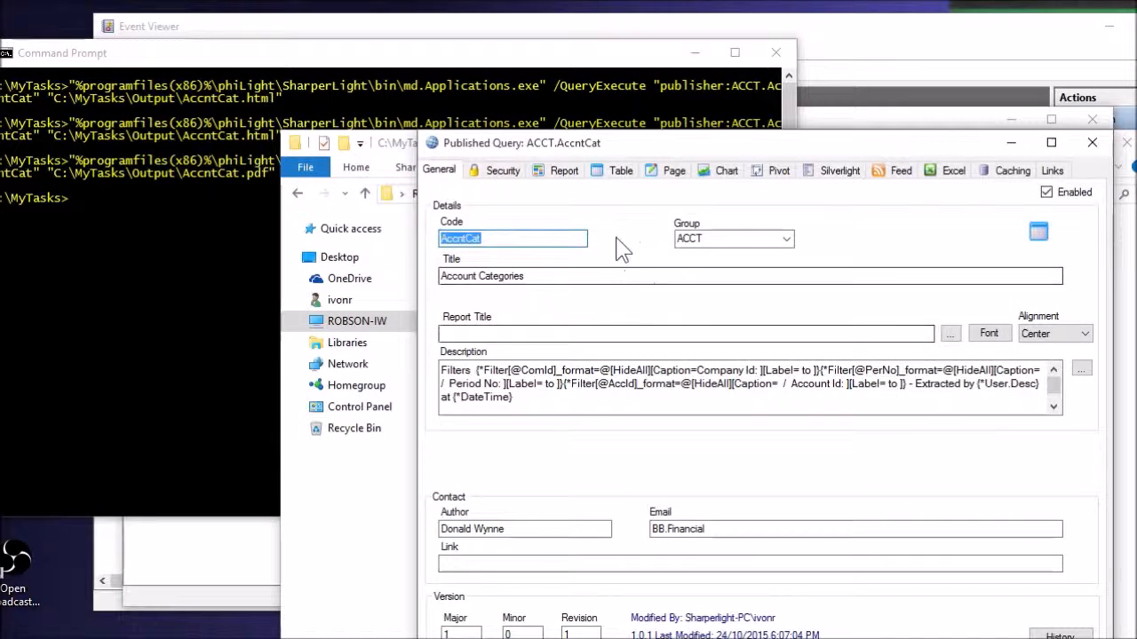
View the page template T001 of the Account Categories published query in Page Designer
{"action": "left_click", "coordinate": [675, 173]}
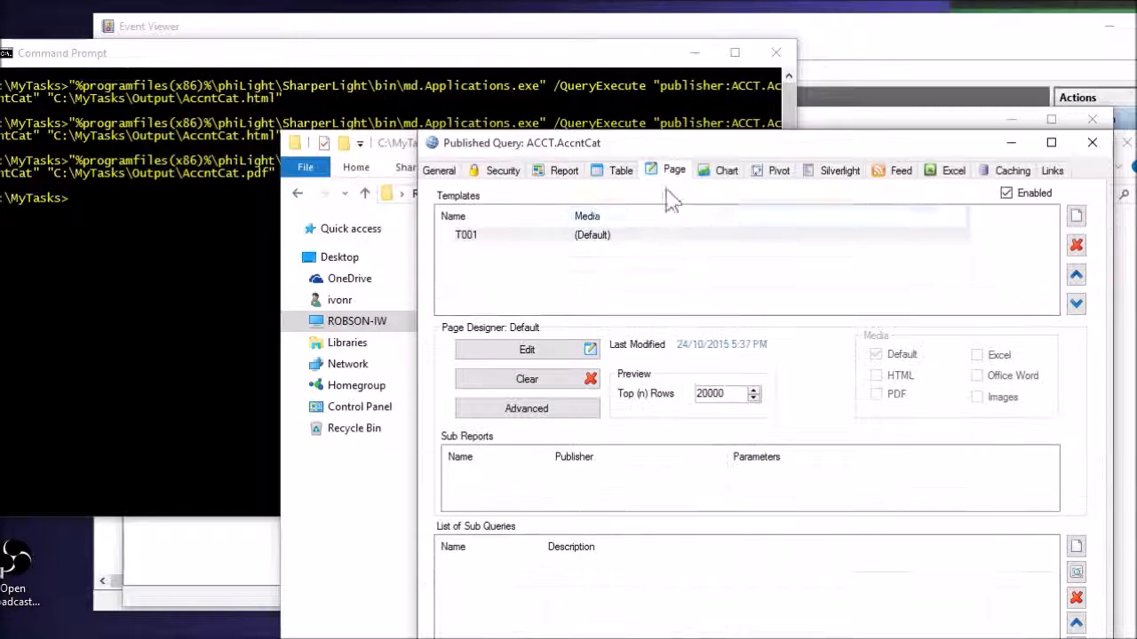
{"action": "left_click", "coordinate": [594, 241]}
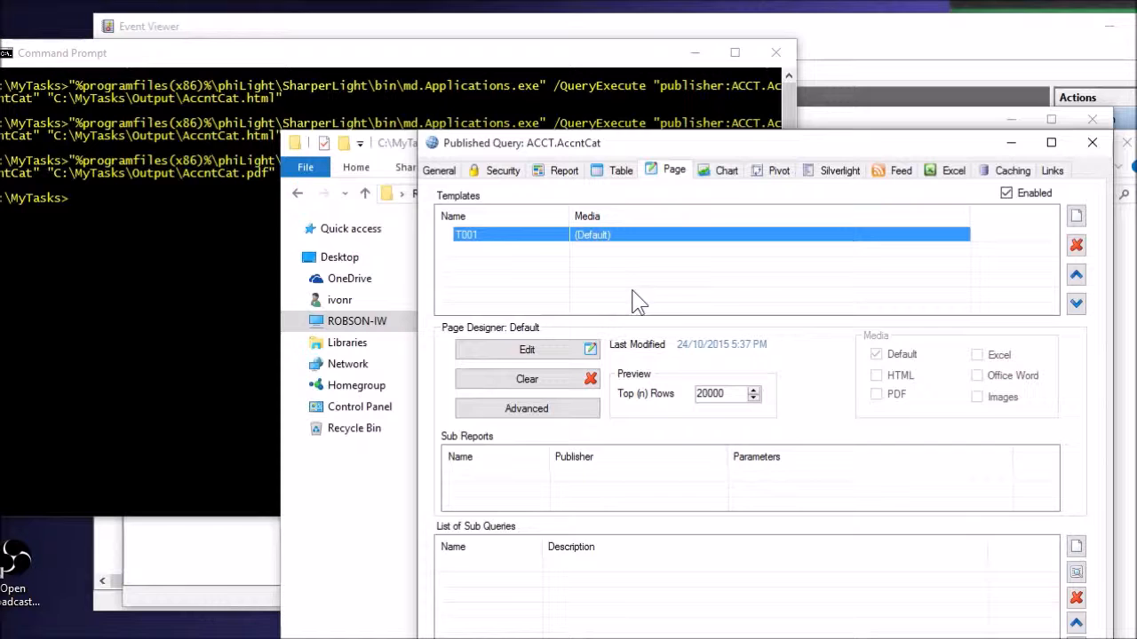
{"action": "left_click", "coordinate": [550, 355]}
{"action": "left_click", "coordinate": [990, 559]}
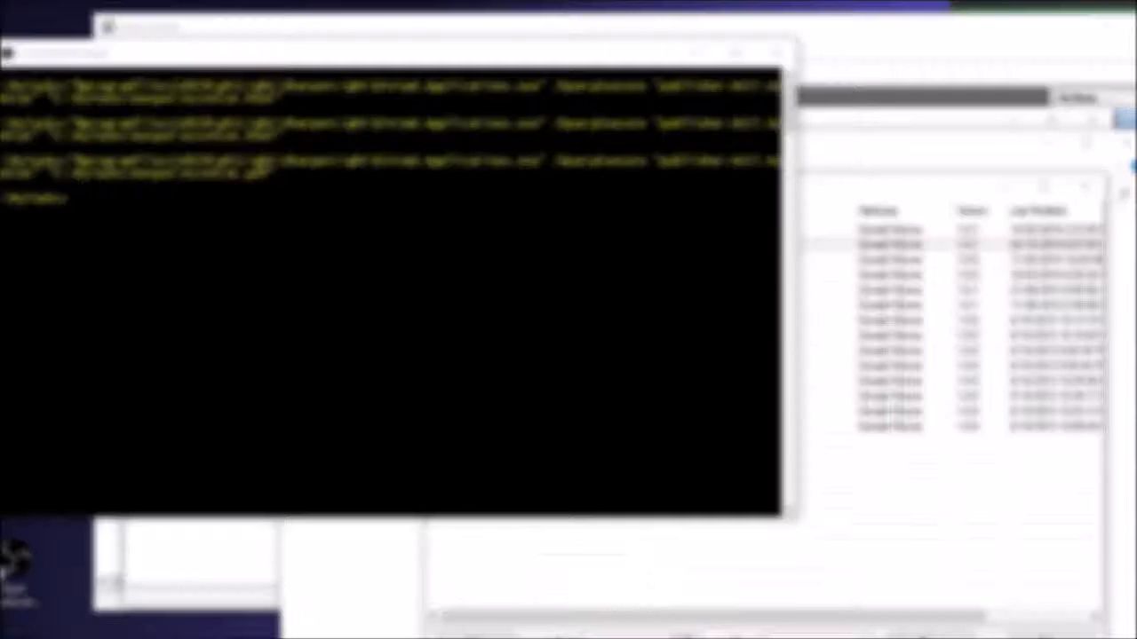
View the user details of the personal Windows account on the Sharperlight-PC domain in Site Setup
{"action": "left_click_drag", "start_coordinate": [521, 68], "coordinate": [327, 108]}
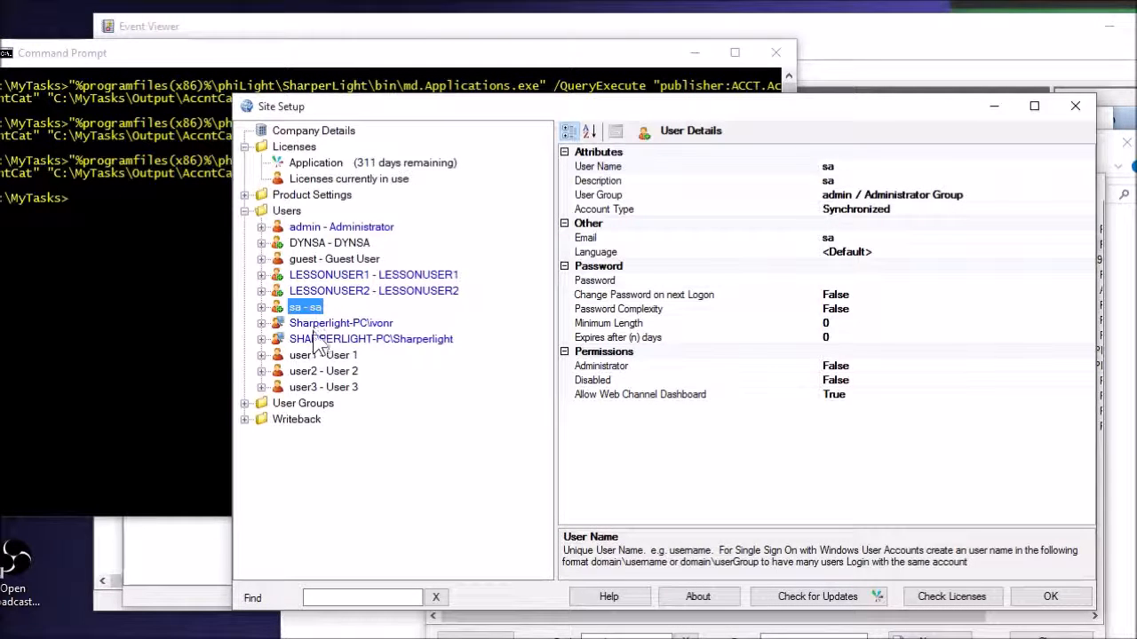
{"action": "left_click", "coordinate": [285, 325]}
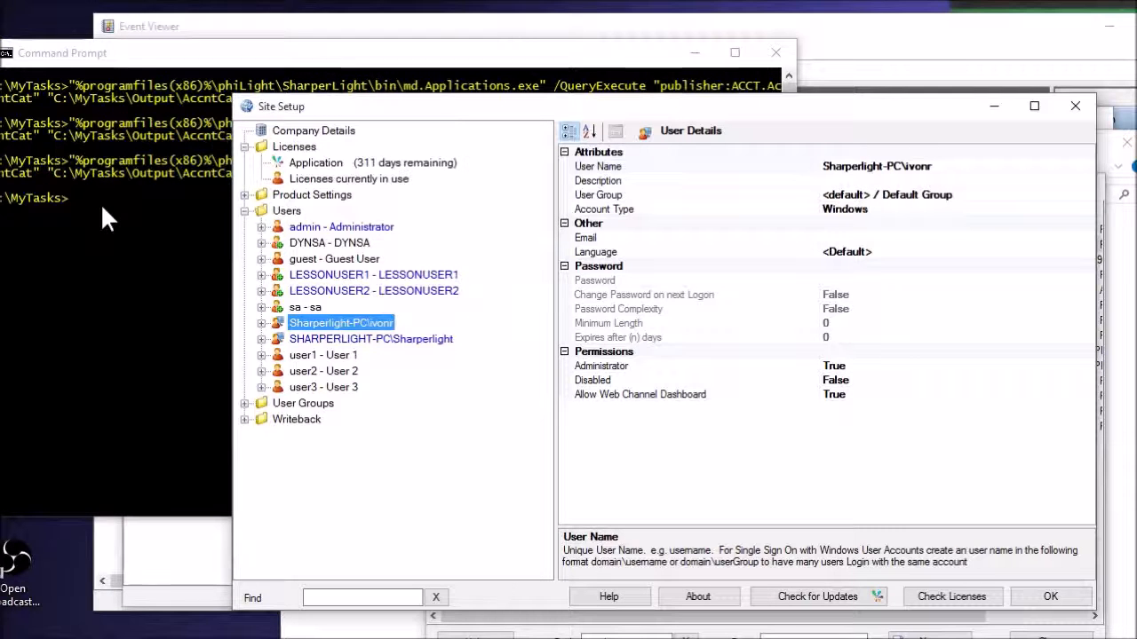
{"action": "left_click", "coordinate": [204, 572]}
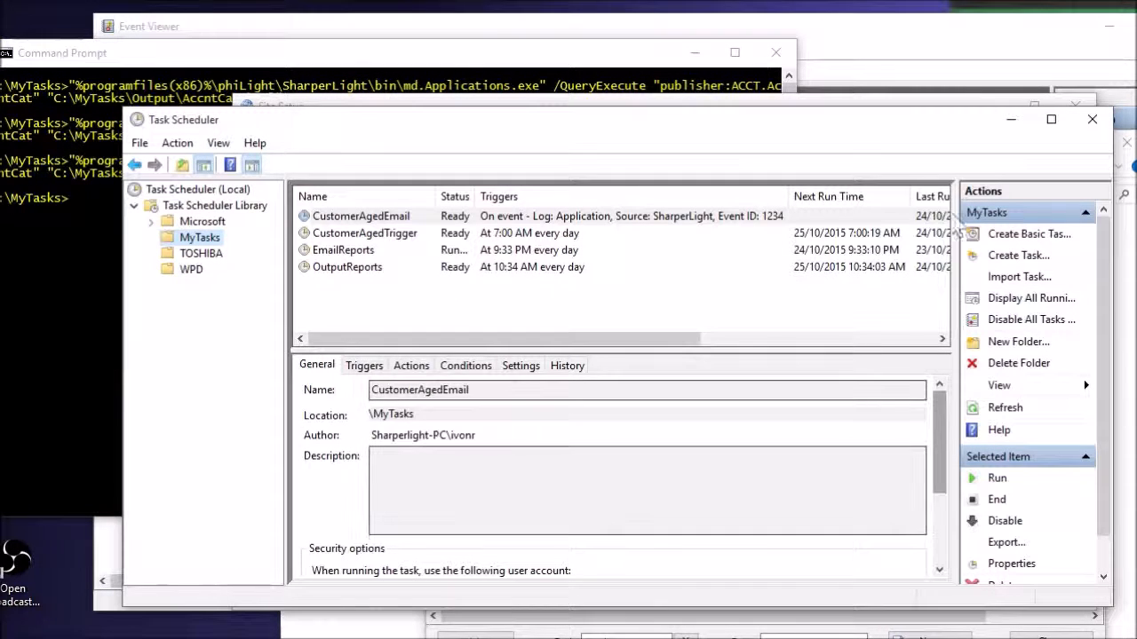
{"action": "left_click", "coordinate": [1011, 119]}
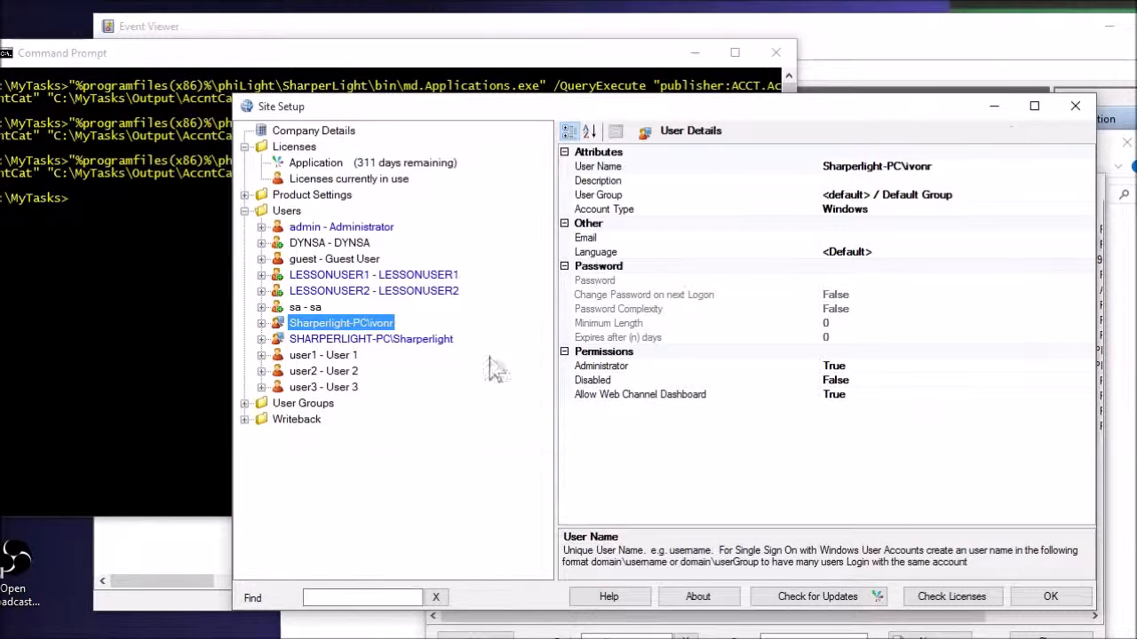
Review the user and password parameters in the /QueryExecute documentation on the web page, and find the /ExcelExport section
{"action": "left_click", "coordinate": [174, 558]}
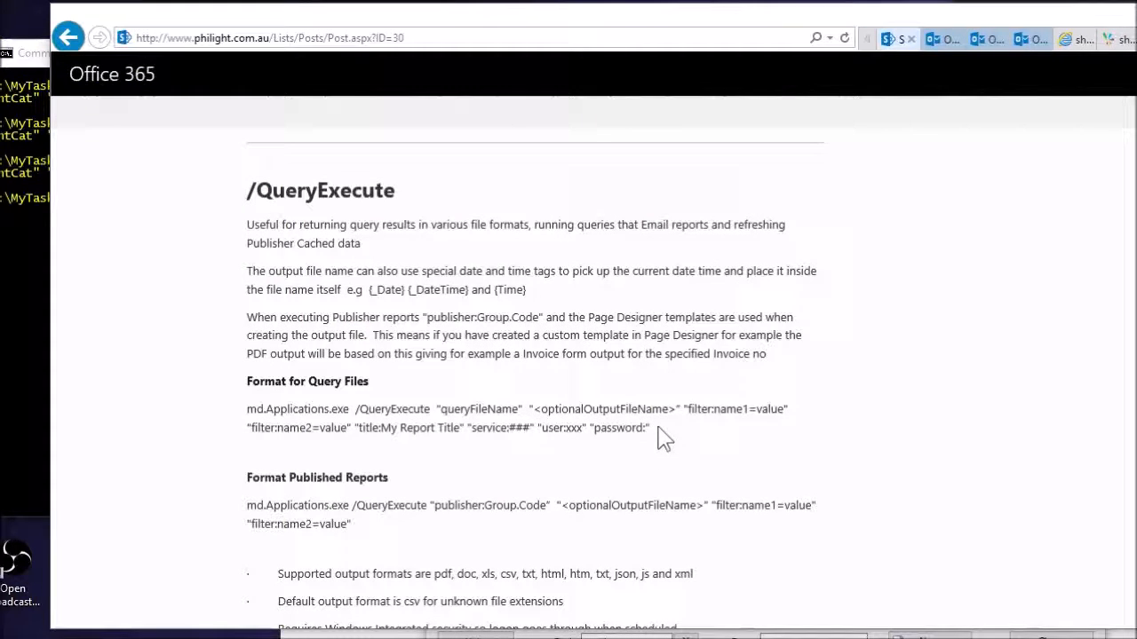
{"action": "left_click_drag", "start_coordinate": [647, 428], "coordinate": [549, 428]}
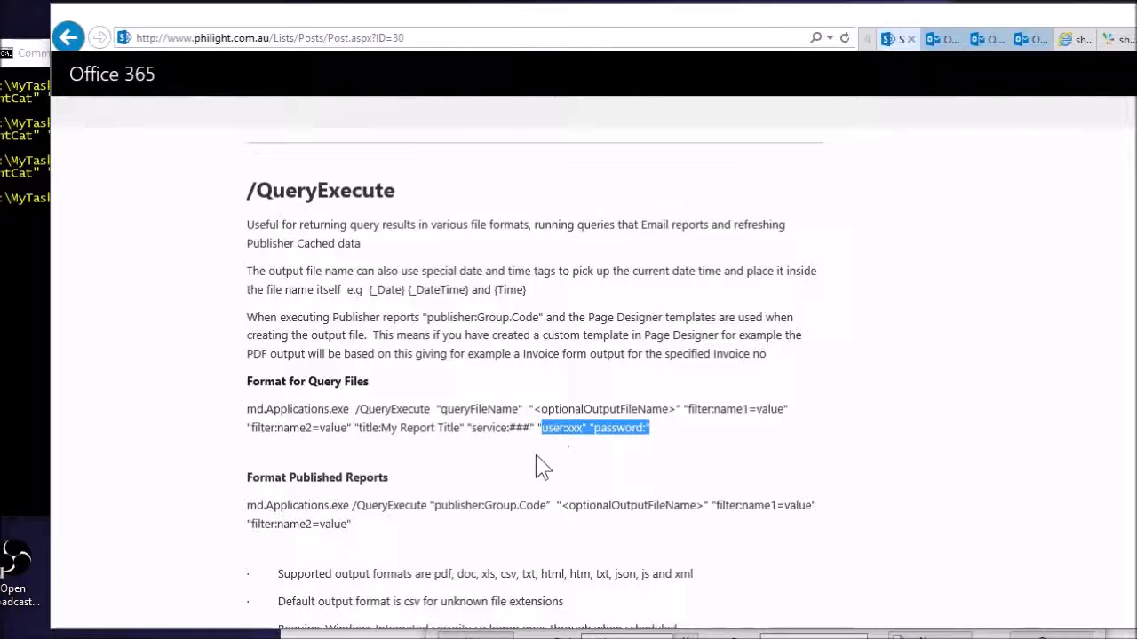
{"action": "left_click", "coordinate": [535, 456]}
{"action": "scroll", "coordinate": [544, 453], "scroll_direction": "up", "scroll_amount": 3}
{"action": "scroll", "coordinate": [546, 456], "scroll_direction": "up", "scroll_amount": 4}
{"action": "scroll", "coordinate": [489, 242], "scroll_direction": "down", "scroll_amount": 7}
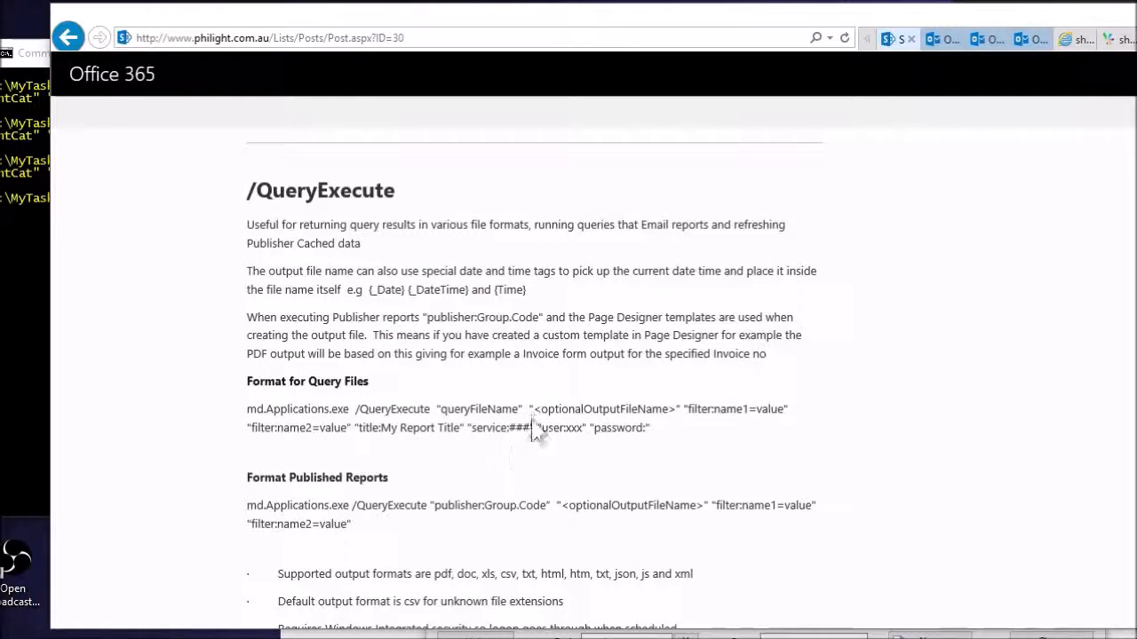
{"action": "left_click_drag", "start_coordinate": [536, 427], "coordinate": [655, 426]}
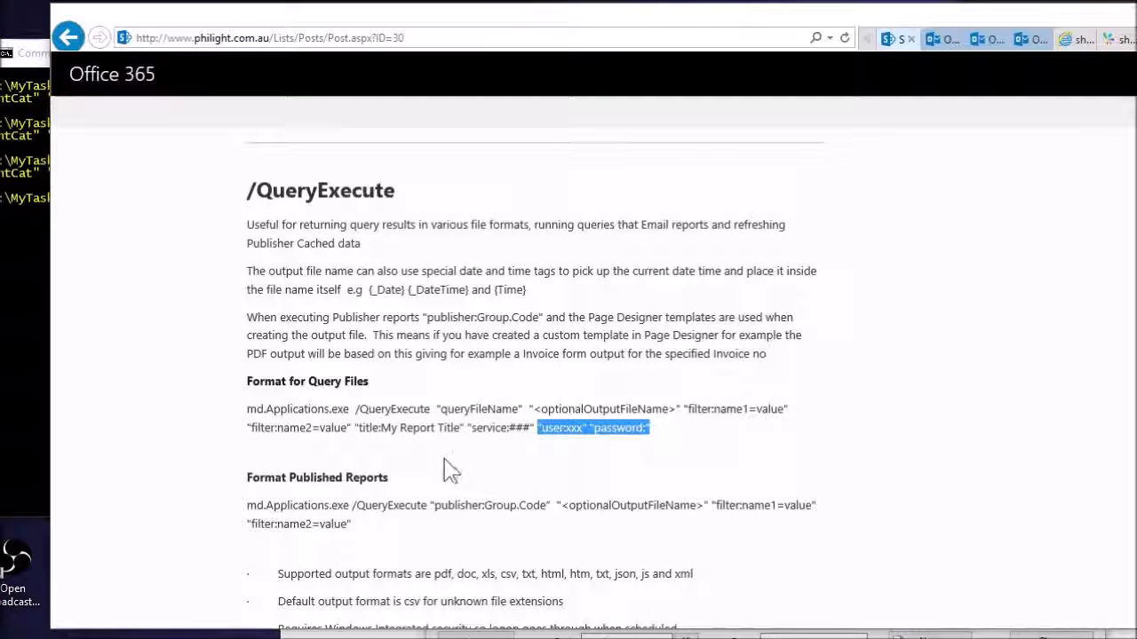
{"action": "scroll", "coordinate": [449, 470], "scroll_direction": "down", "scroll_amount": 10}
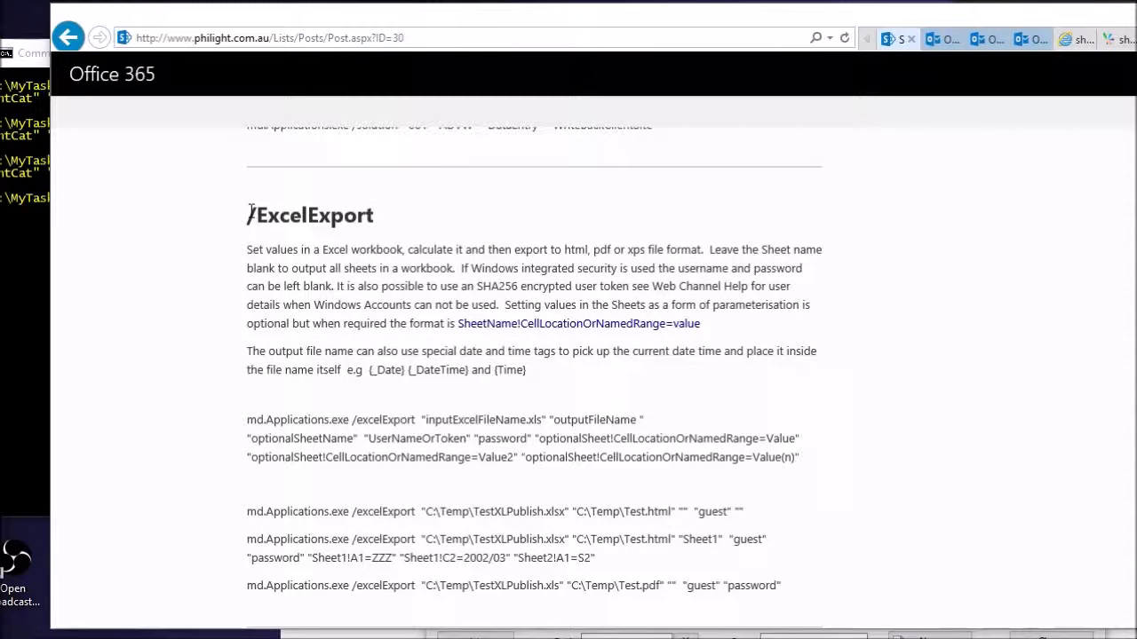
Read the /ExcelExport syntax and examples, and open CustomerAged.xlsx from the C:\MyTasks\Reports folder
{"action": "scroll", "coordinate": [319, 329], "scroll_direction": "down", "scroll_amount": 1}
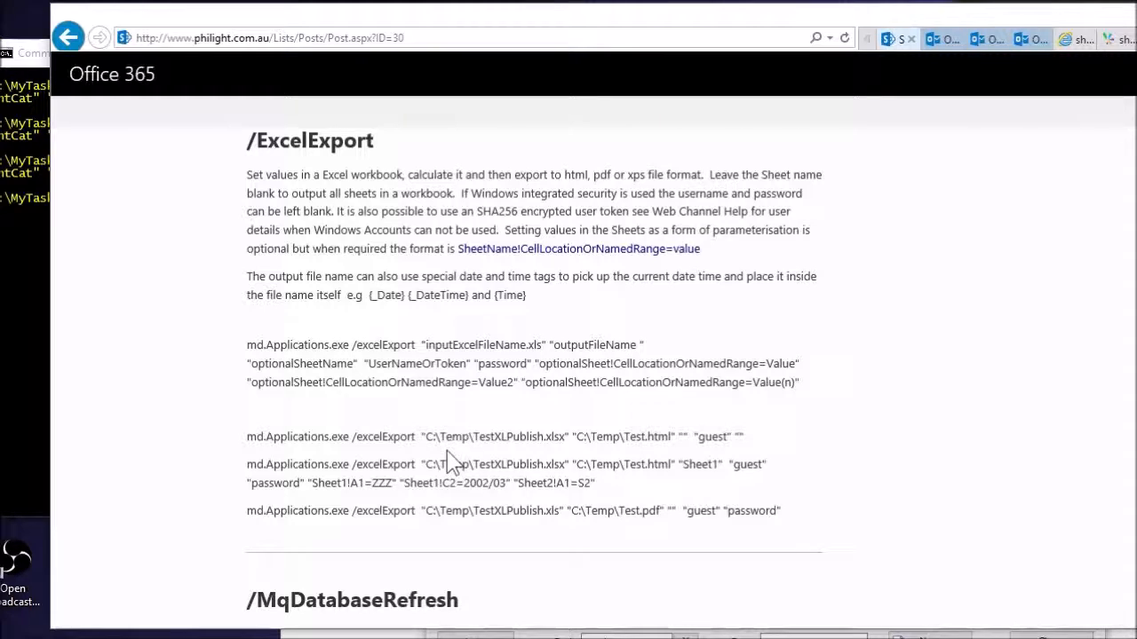
{"action": "key", "text": "alt+Tab"}
{"action": "double_click", "coordinate": [528, 267]}
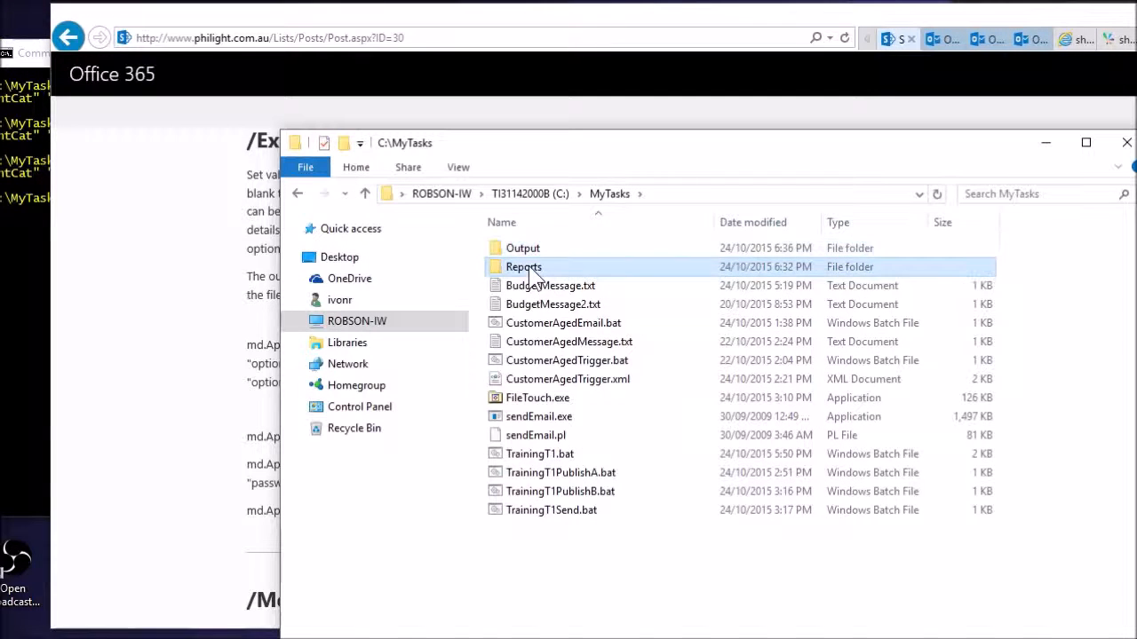
{"action": "left_click", "coordinate": [561, 251]}
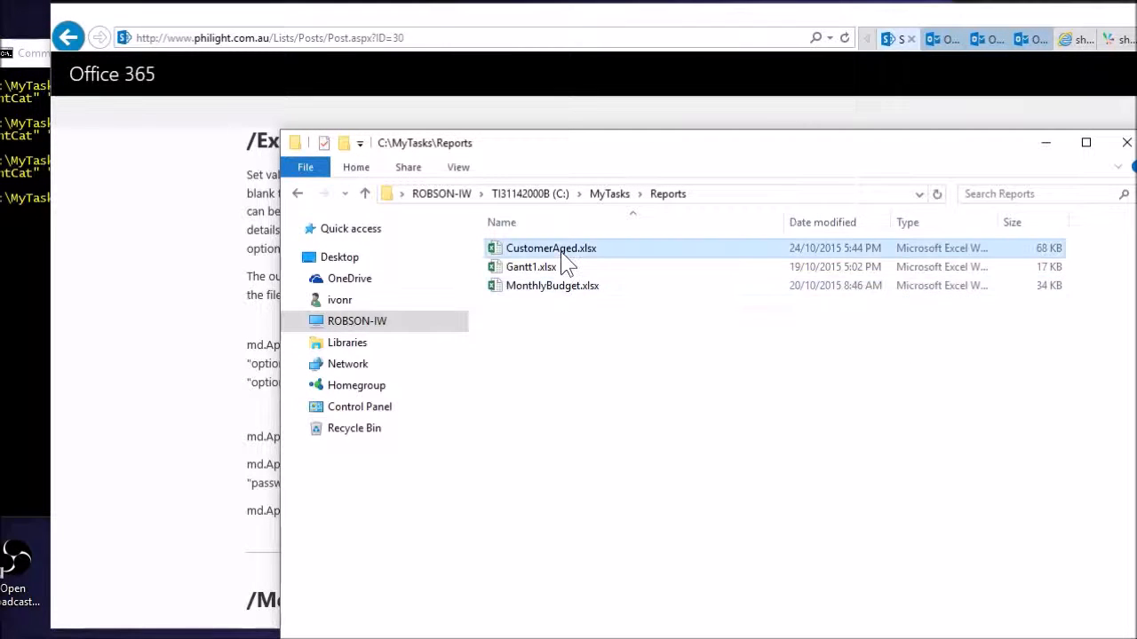
{"action": "double_click", "coordinate": [561, 251]}
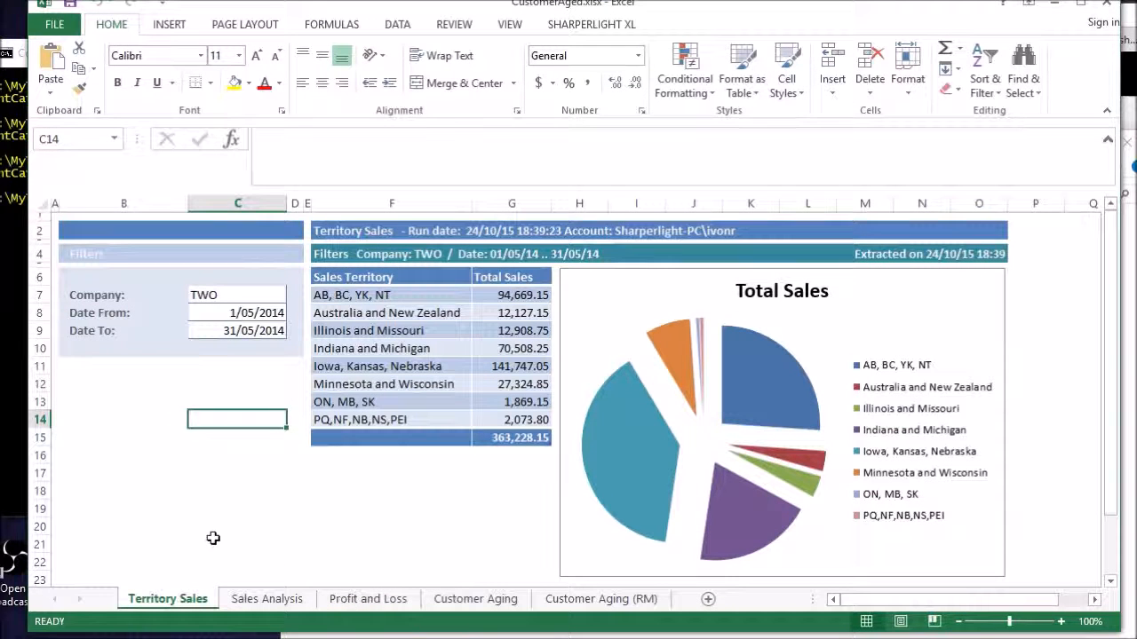
Examine the Territory Sales sheet's filter area, sales table and Total Sales chart
{"action": "left_click", "coordinate": [160, 528]}
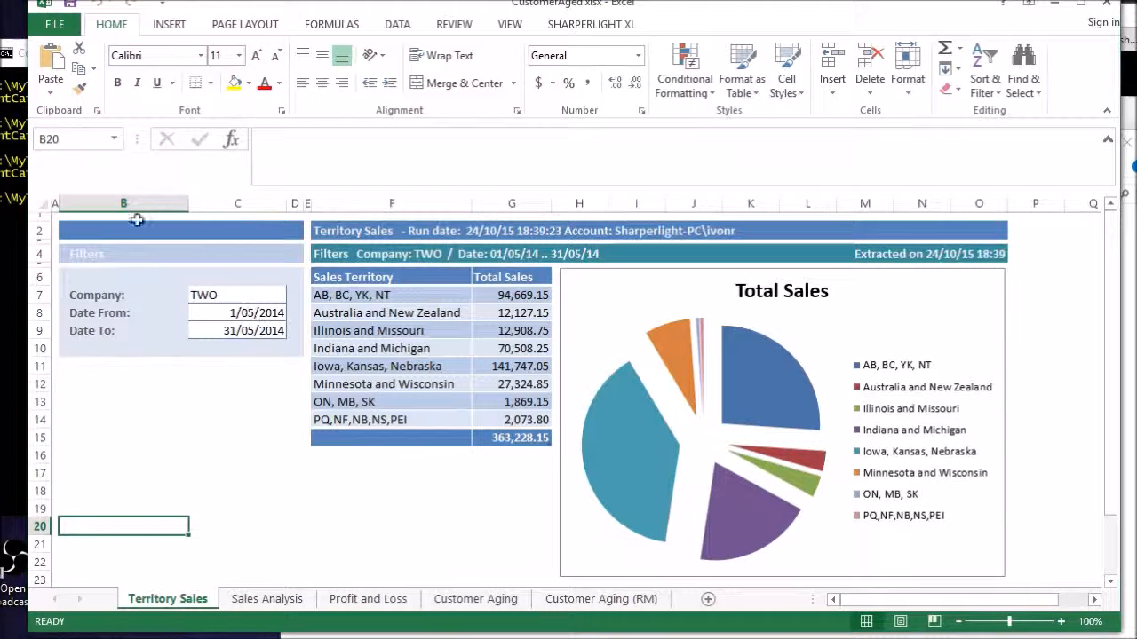
{"action": "left_click", "coordinate": [176, 417]}
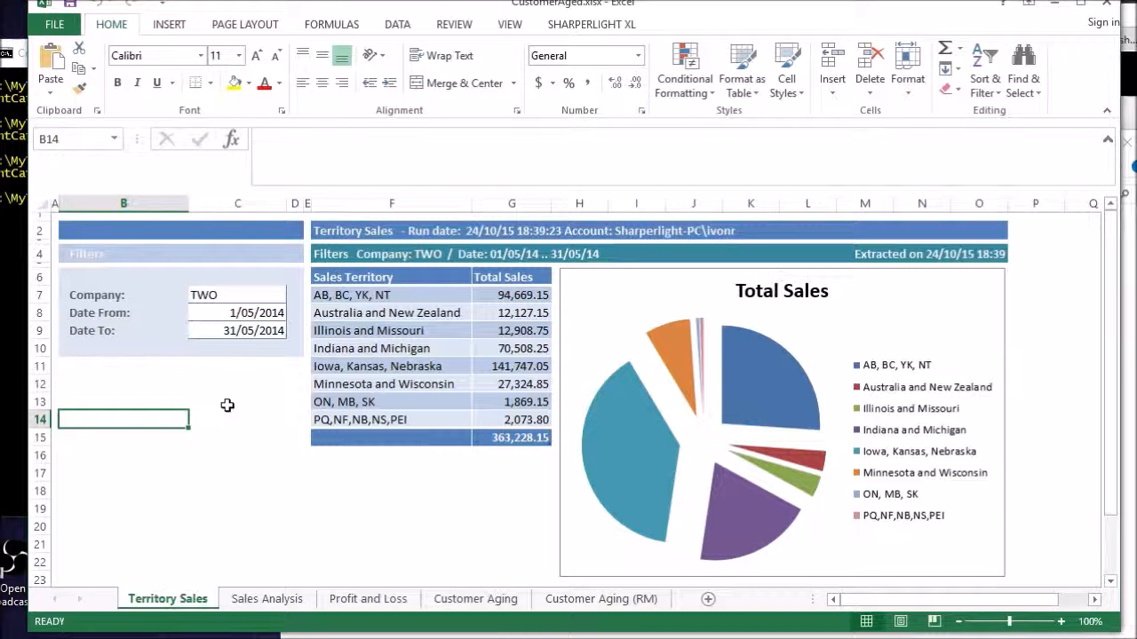
{"action": "left_click_drag", "start_coordinate": [322, 225], "coordinate": [885, 508]}
{"action": "scroll", "coordinate": [678, 456], "scroll_direction": "up", "scroll_amount": 2}
{"action": "left_click", "coordinate": [172, 385]}
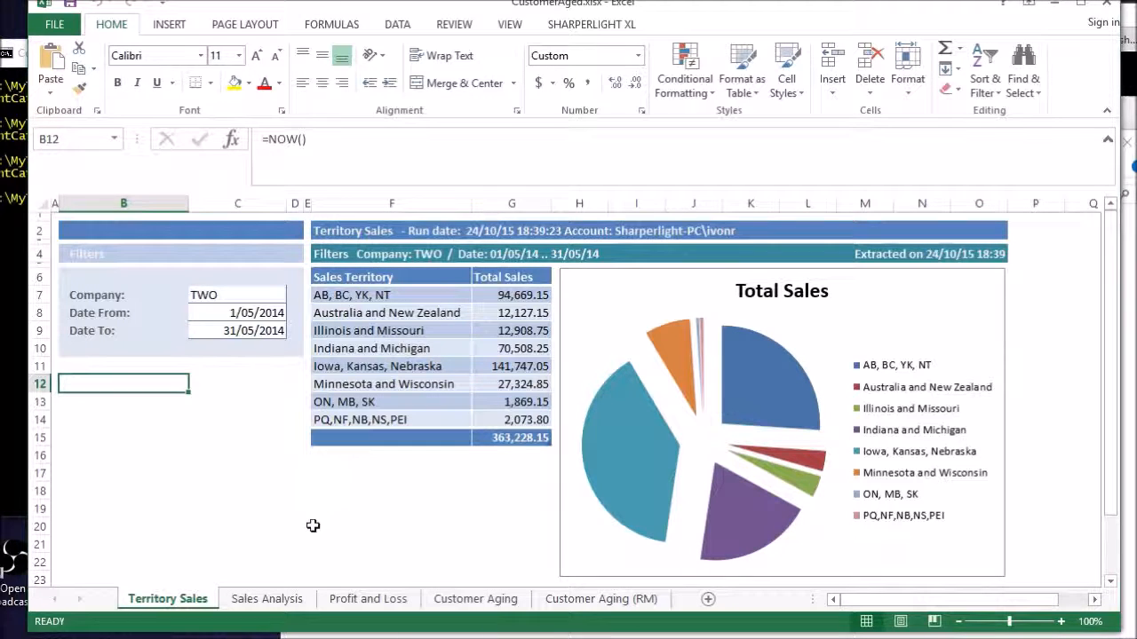
{"action": "left_click", "coordinate": [192, 456]}
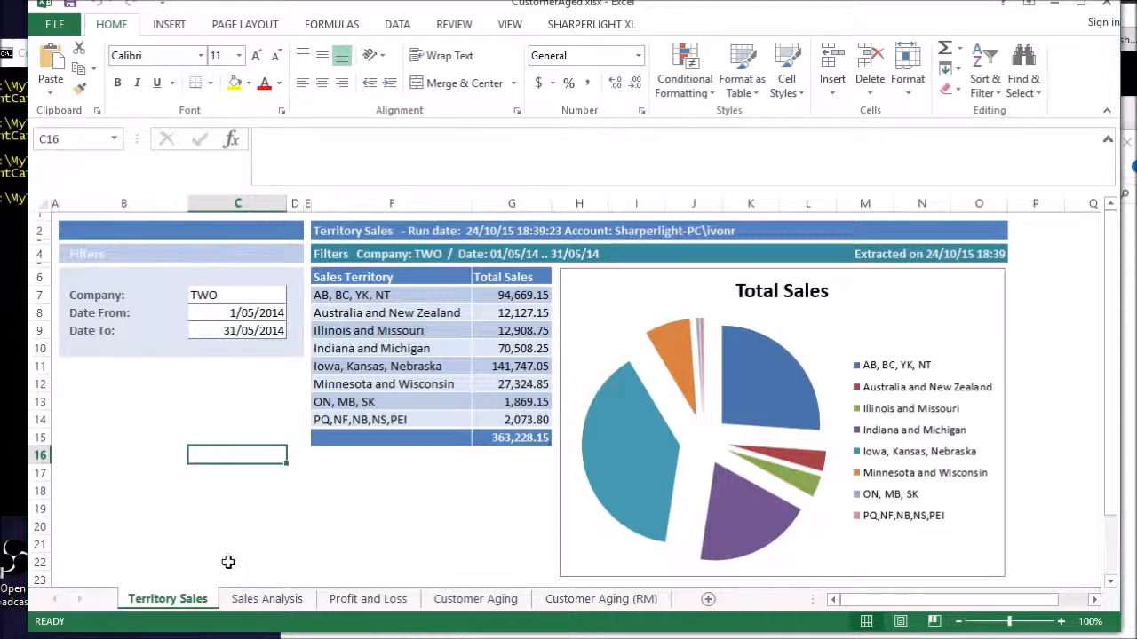
{"action": "key", "text": "Right"}
{"action": "key", "text": "Right"}
{"action": "key", "text": "Right"}
{"action": "key", "text": "Down"}
{"action": "key", "text": "Down"}
{"action": "key", "text": "Down"}
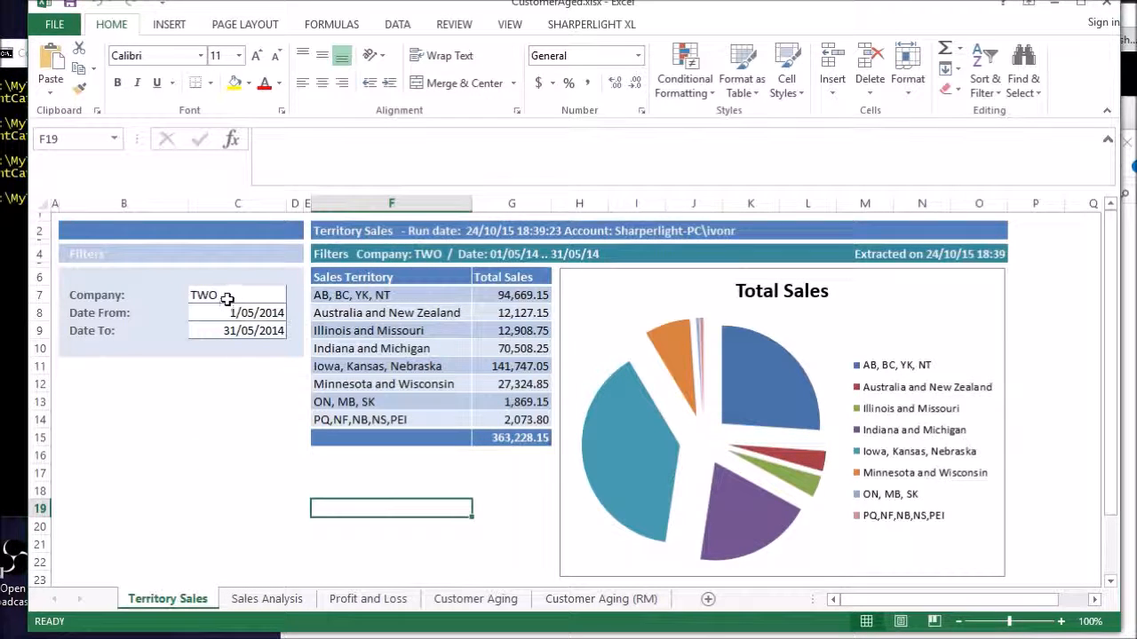
Inspect the Company filter cell and its named range on the Territory Sales sheet
{"action": "left_click", "coordinate": [226, 294]}
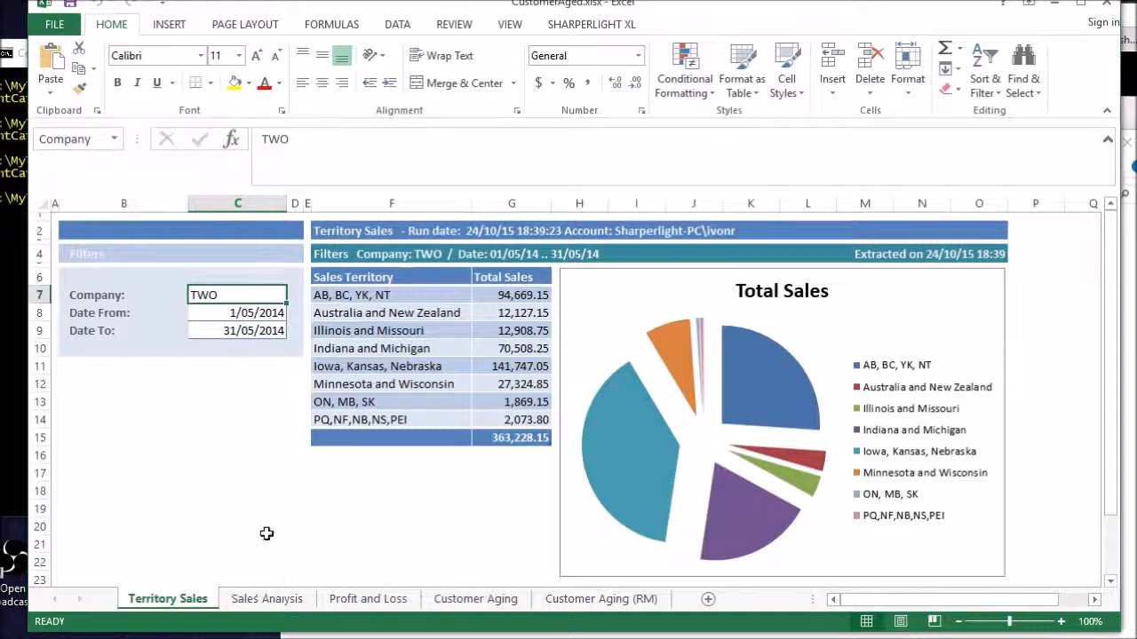
{"action": "left_click", "coordinate": [229, 380]}
{"action": "left_click", "coordinate": [207, 295]}
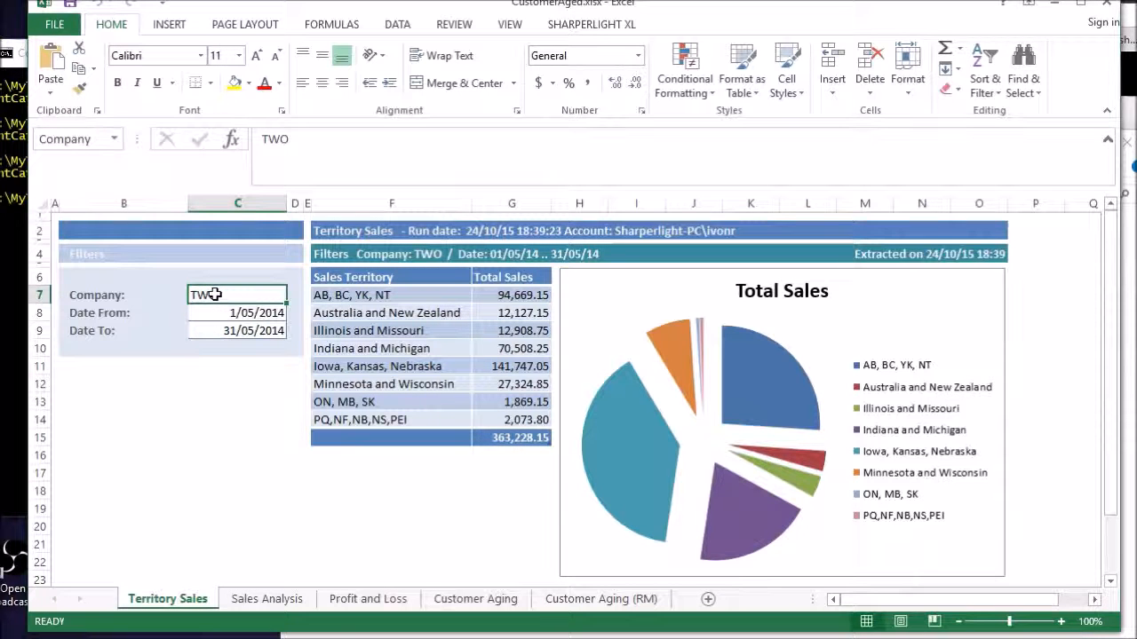
{"action": "left_click", "coordinate": [404, 488]}
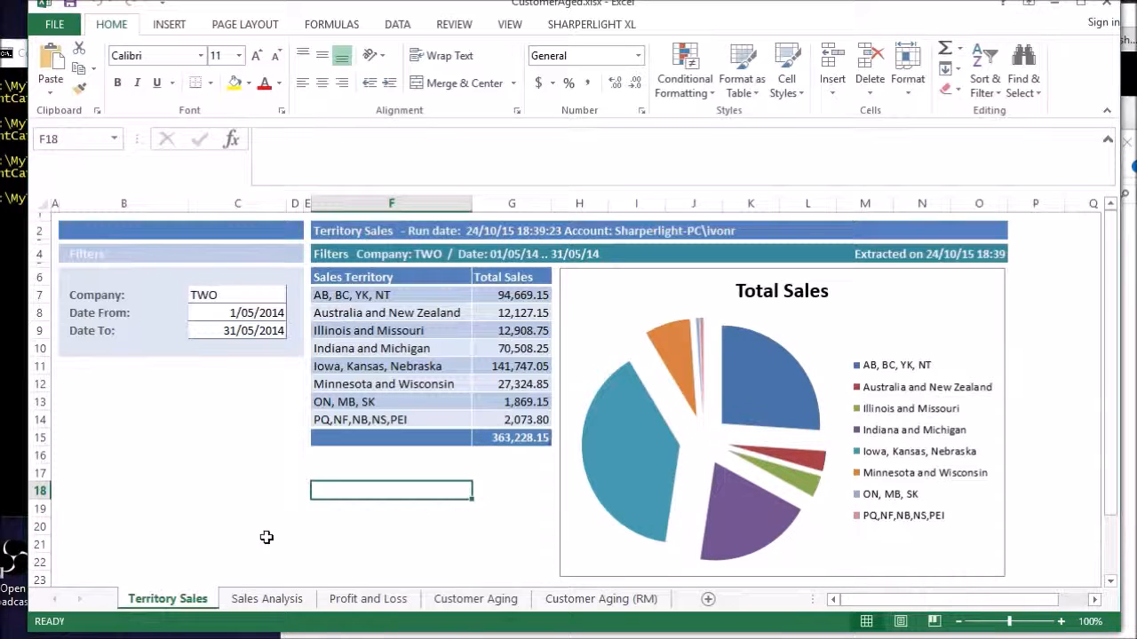
Display the Sharperlight XL Tree and check the Account Master and Territory Sales sheet entries
{"action": "left_click", "coordinate": [592, 24]}
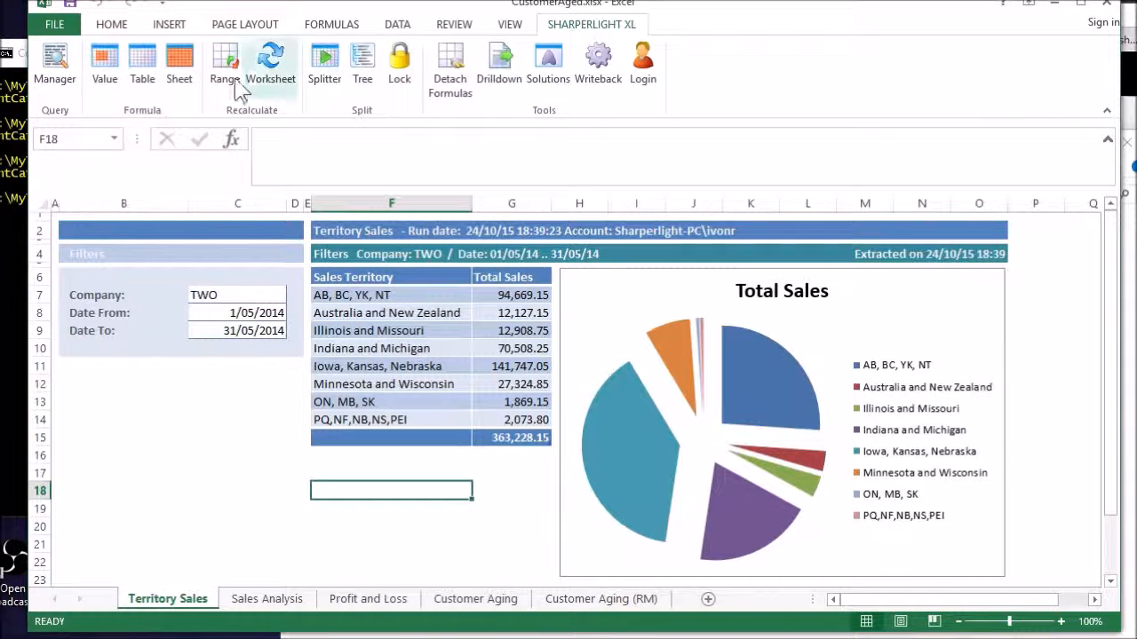
{"action": "left_click", "coordinate": [361, 69]}
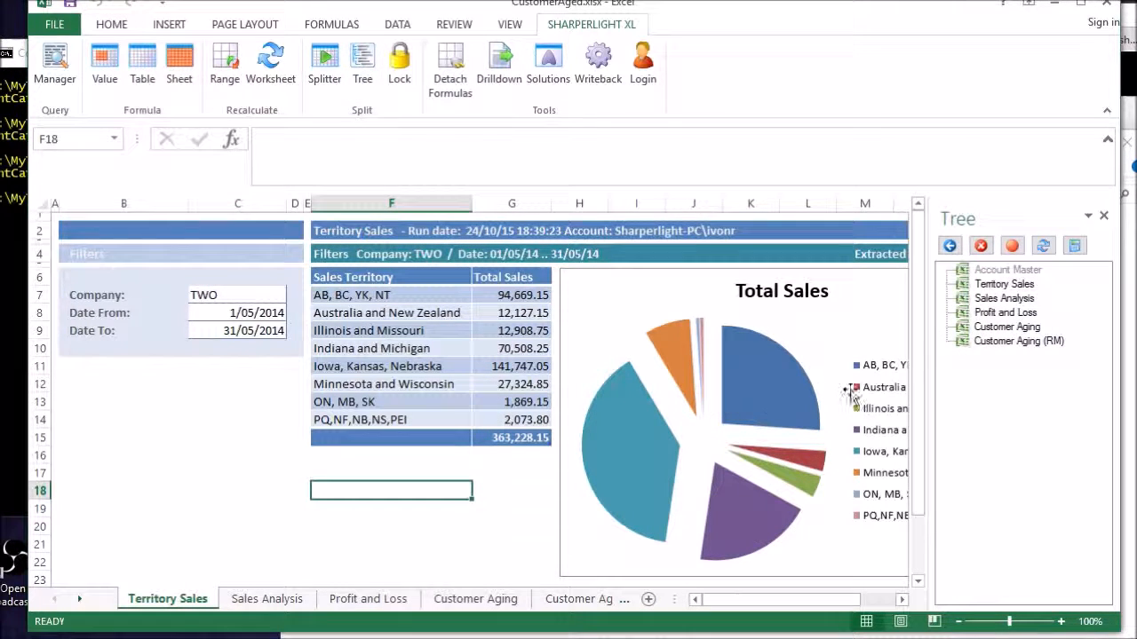
{"action": "left_click", "coordinate": [1003, 271]}
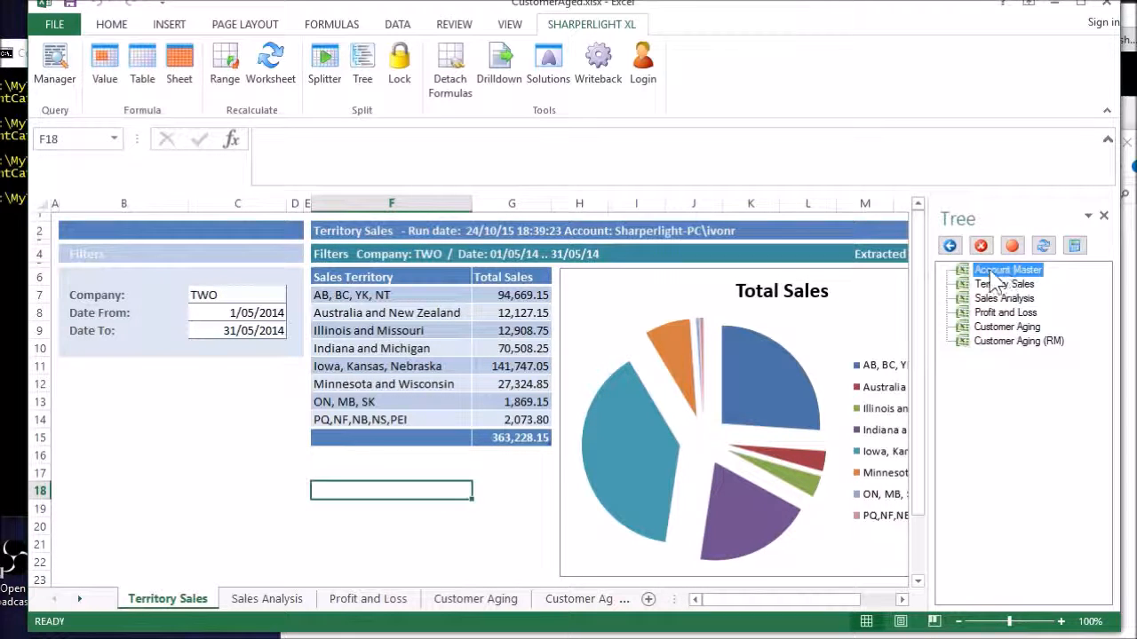
{"action": "left_click", "coordinate": [999, 284]}
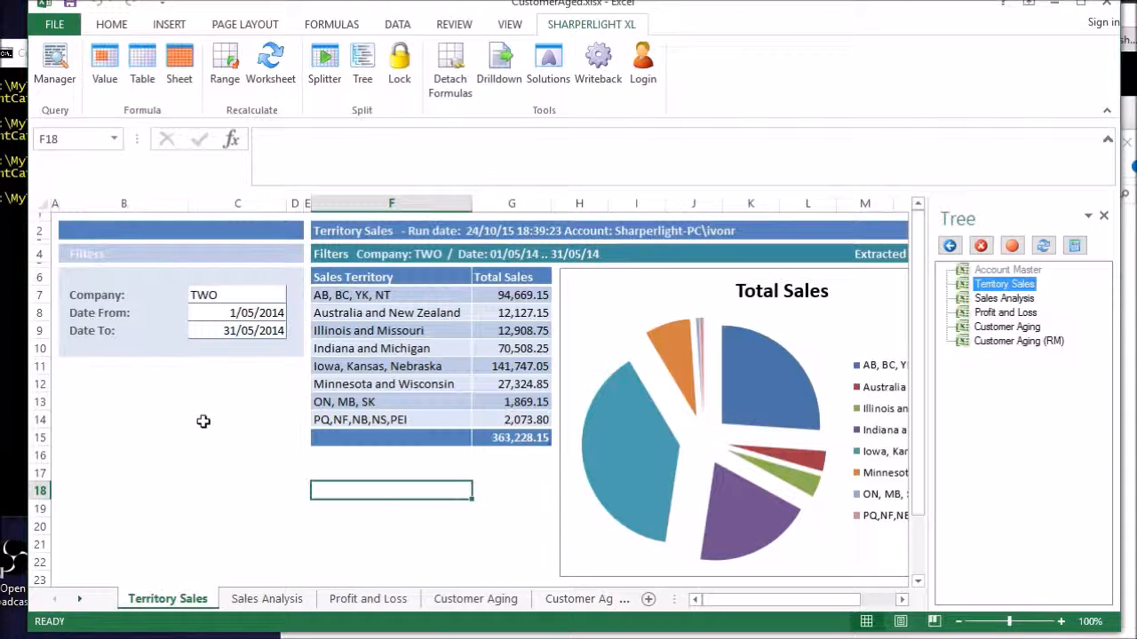
In Command Prompt, run /ExcelExport on CustomerAged.xlsx with output file C:\MyTasks\Output\CustomerAged.pdf and a blank sheet name
{"action": "left_click", "coordinate": [24, 249]}
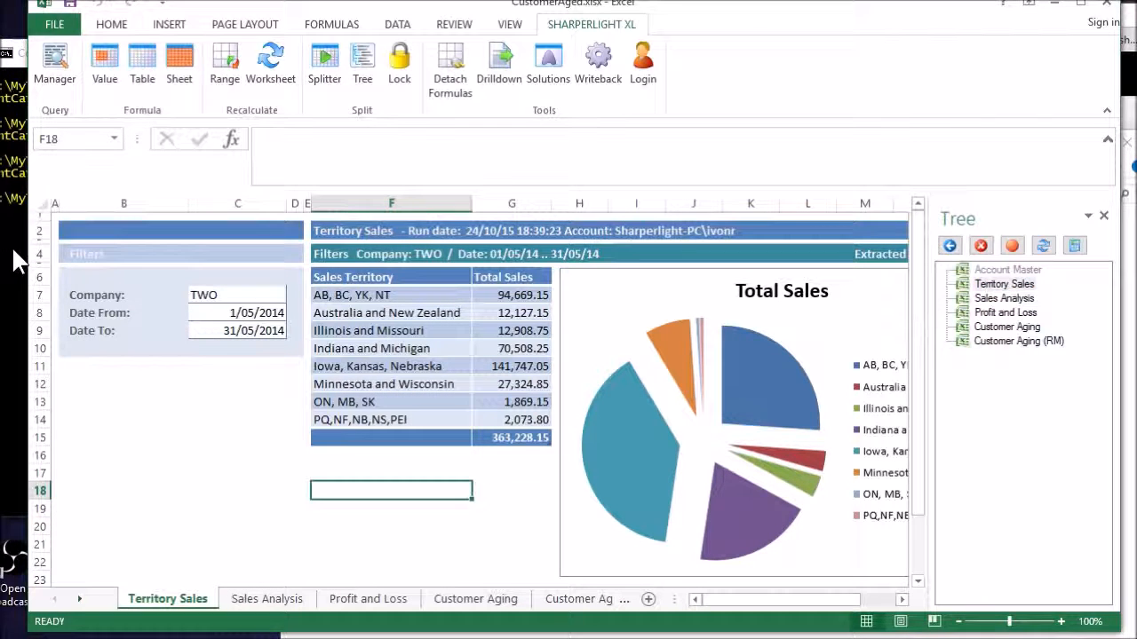
{"action": "left_click", "coordinate": [12, 246]}
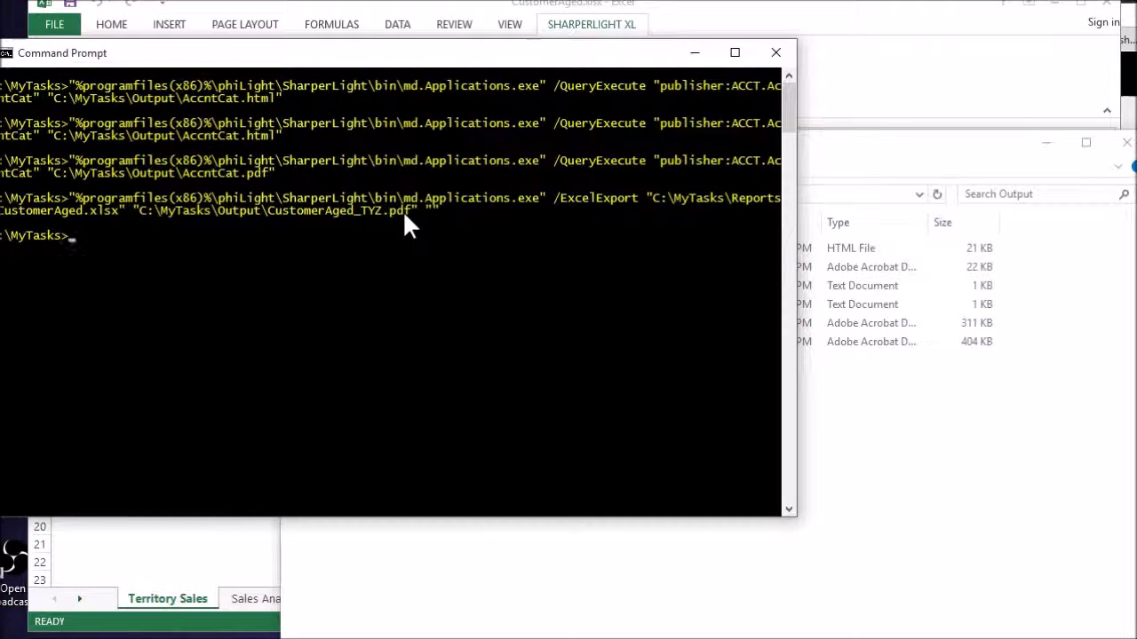
{"action": "key", "text": "Up"}
{"action": "key", "text": "Left"}
{"action": "key", "text": "Left"}
{"action": "key", "text": "Left"}
{"action": "key", "text": "Left"}
{"action": "key", "text": "Left"}
{"action": "key", "text": "Left"}
{"action": "key", "text": "Left"}
{"action": "key", "text": "Left"}
{"action": "key", "text": "Left"}
{"action": "key", "text": "Left"}
{"action": "key", "text": "Left"}
{"action": "key", "text": "Delete"}
{"action": "key", "text": "Delete"}
{"action": "key", "text": "Delete"}
{"action": "key", "text": "Delete"}
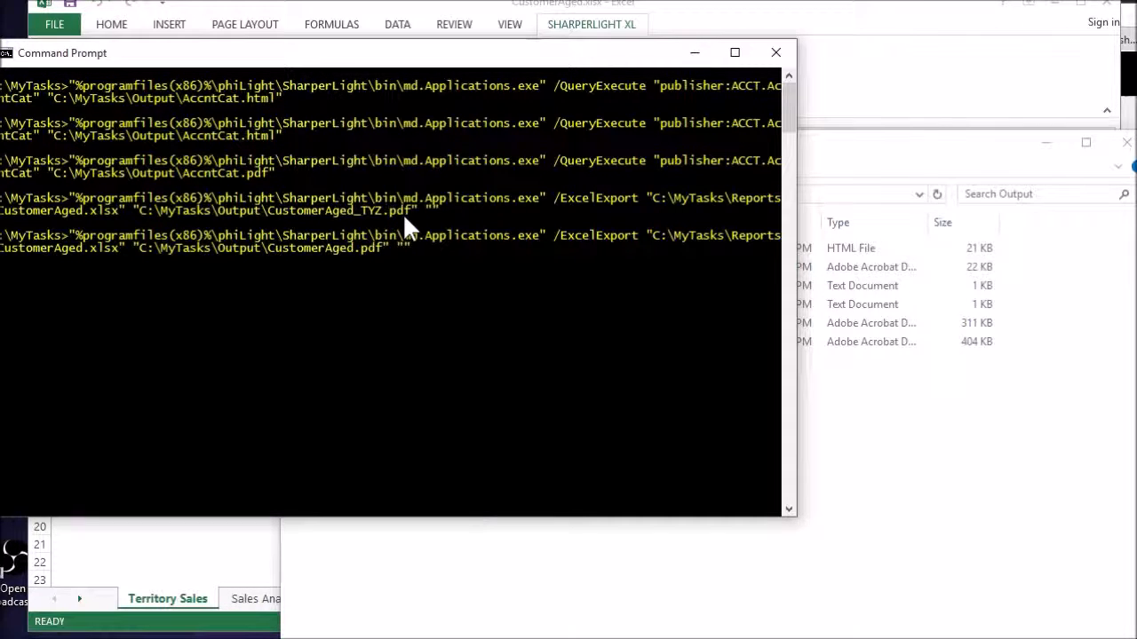
{"action": "key", "text": "Return"}
Open CustomerAged.pdf from the Output folder, check its first and last pages, and close it
{"action": "left_click", "coordinate": [887, 438]}
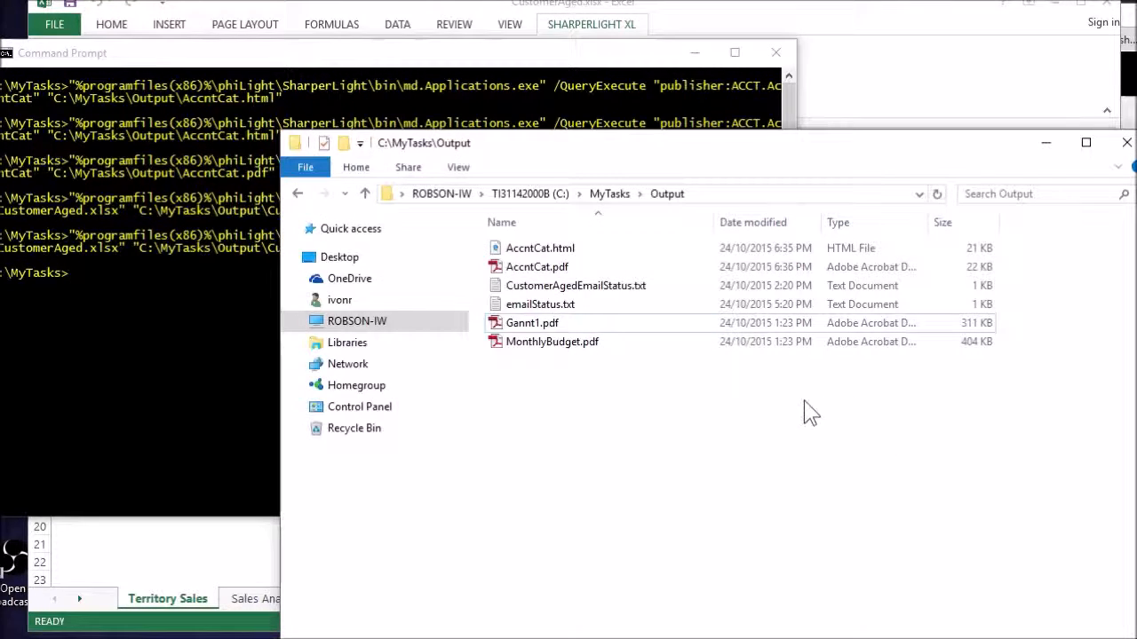
{"action": "double_click", "coordinate": [539, 288]}
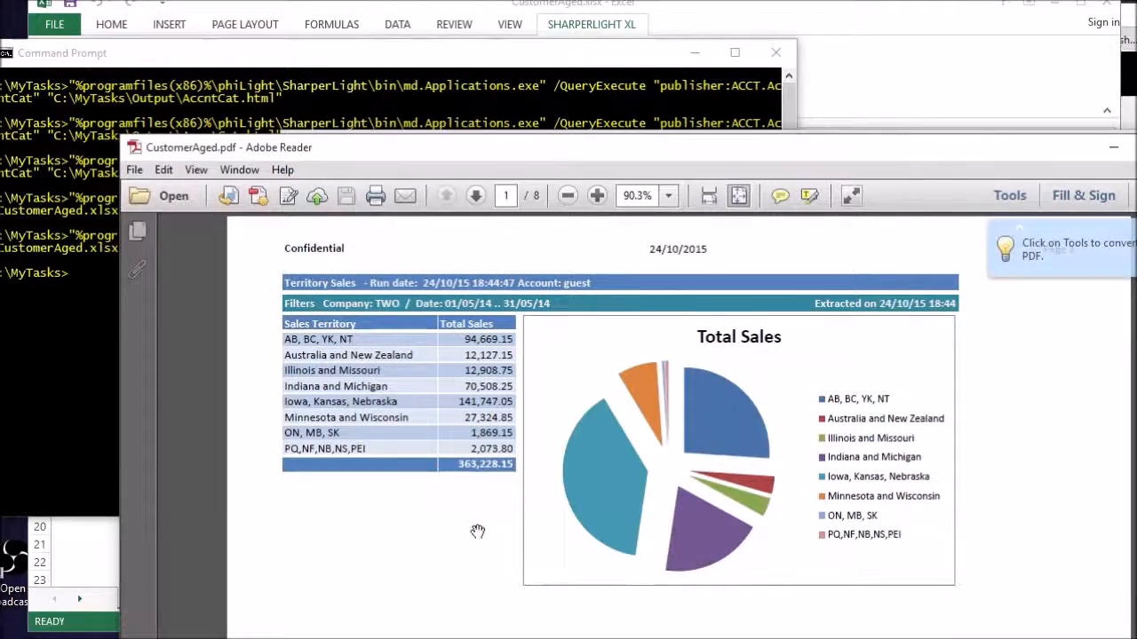
{"action": "key", "text": "End"}
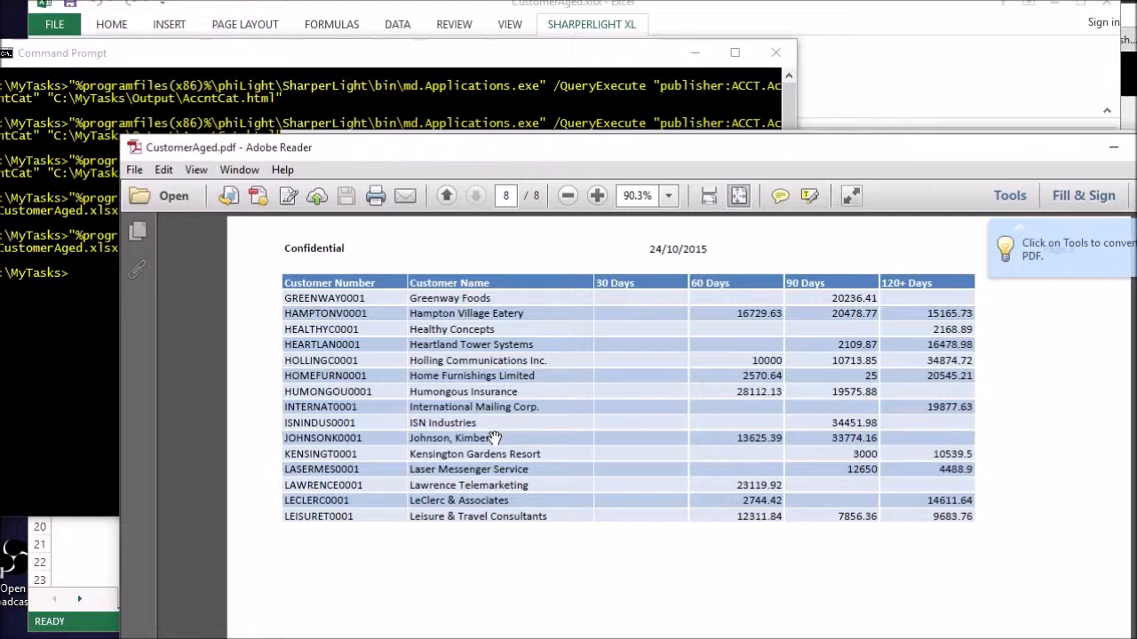
{"action": "key", "text": "Page_Up"}
{"action": "key", "text": "Home"}
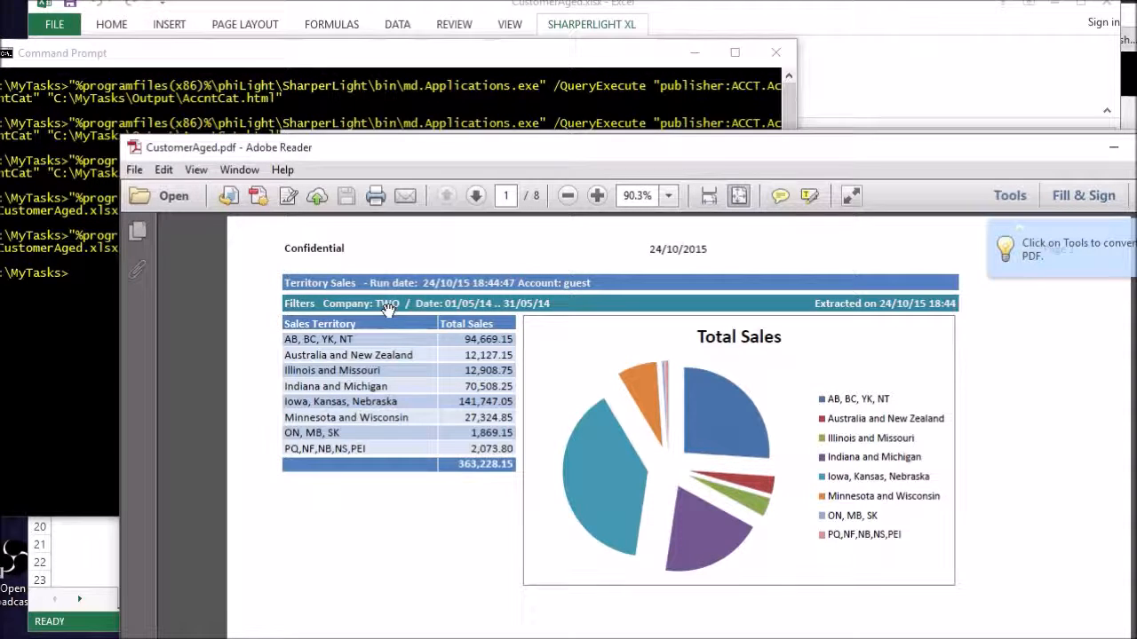
{"action": "key", "text": "alt+F4"}
Rerun the CustomerAged.pdf export with blank sheet, user and password arguments and the parameter "Company=TYZ"
{"action": "key", "text": "Up"}
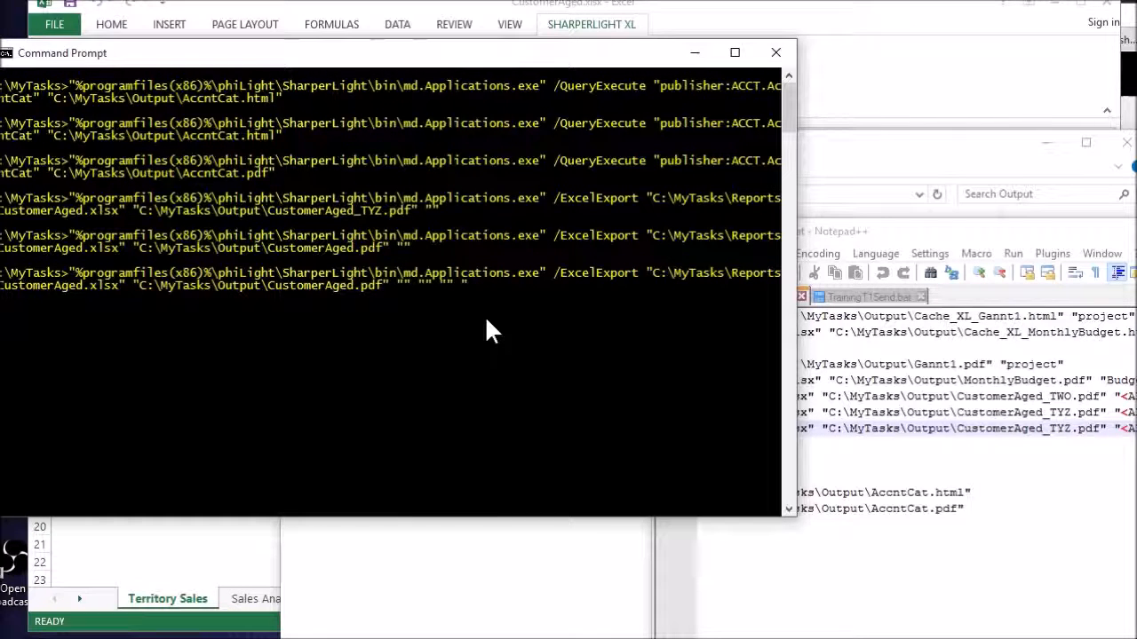
{"action": "type", "text": "Co"}
{"action": "type", "text": "mpany=TY"}
{"action": "type", "text": "Z"}
{"action": "type", "text": "\""}
{"action": "key", "text": "Return"}
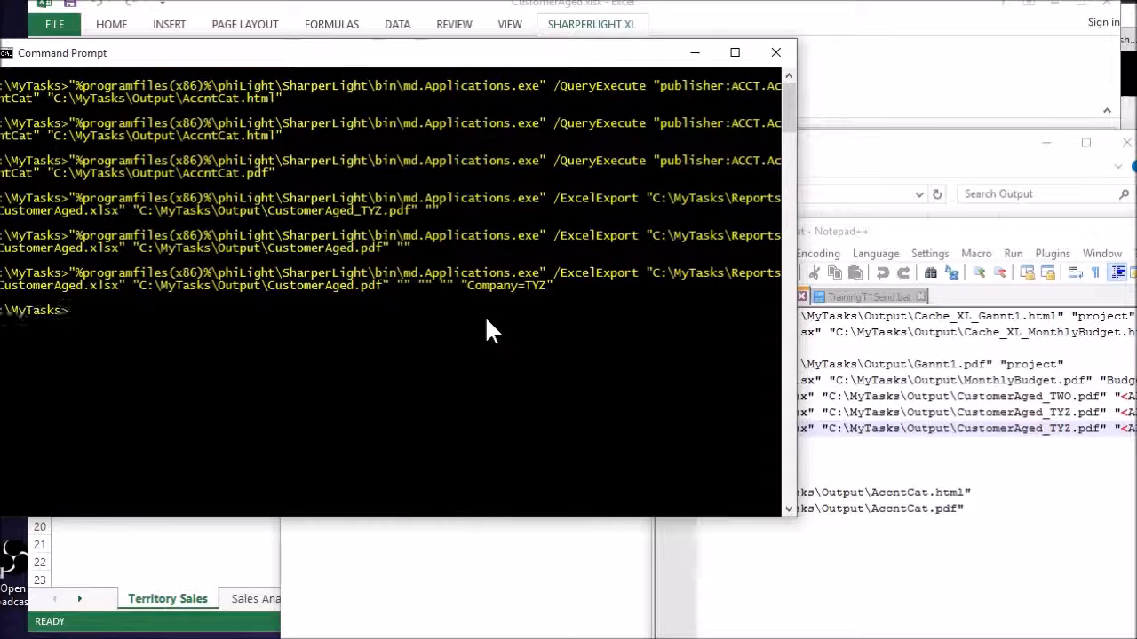
Open the re-exported CustomerAged.pdf and compare its filters with the Company and Date From cells in the CustomerAged.xlsx workbook
{"action": "left_click", "coordinate": [518, 557]}
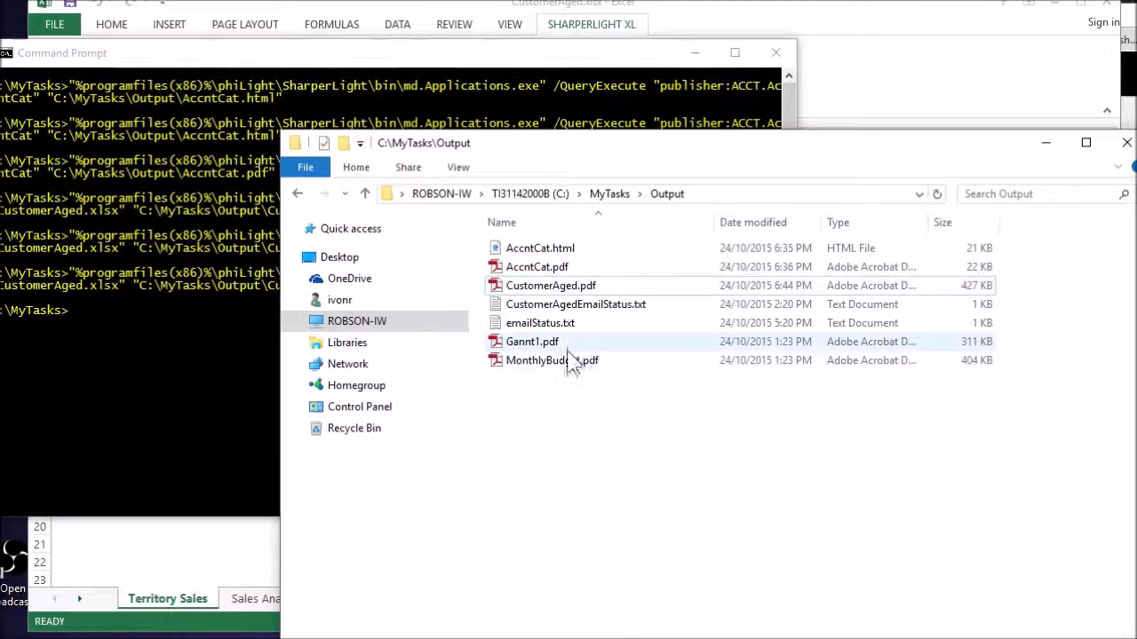
{"action": "double_click", "coordinate": [552, 290]}
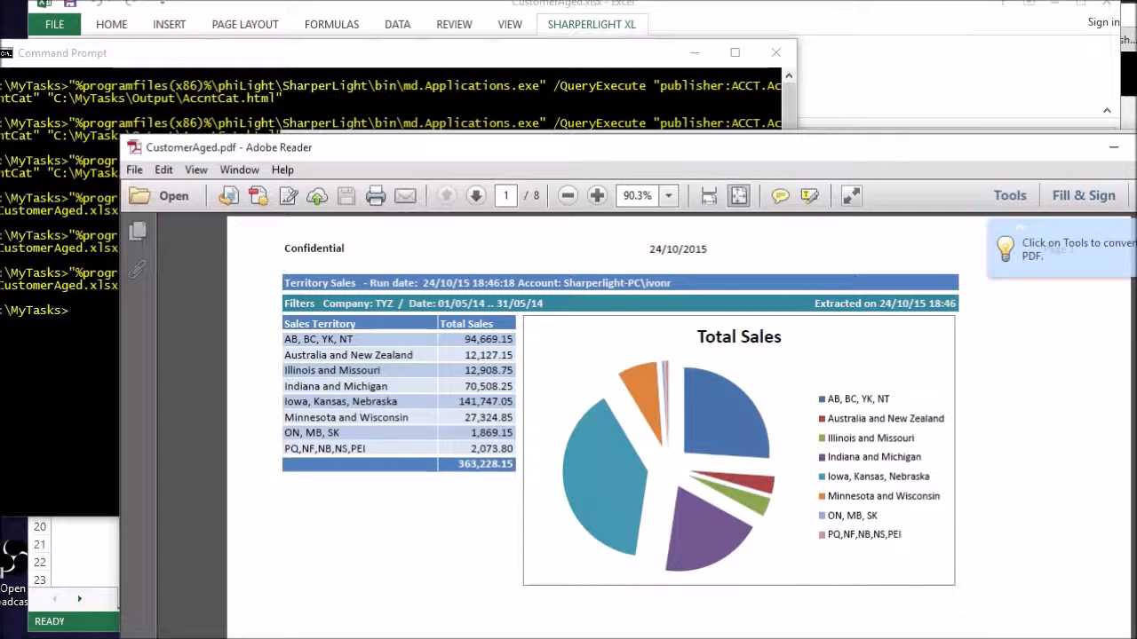
{"action": "left_click", "coordinate": [341, 638]}
{"action": "left_click", "coordinate": [238, 399]}
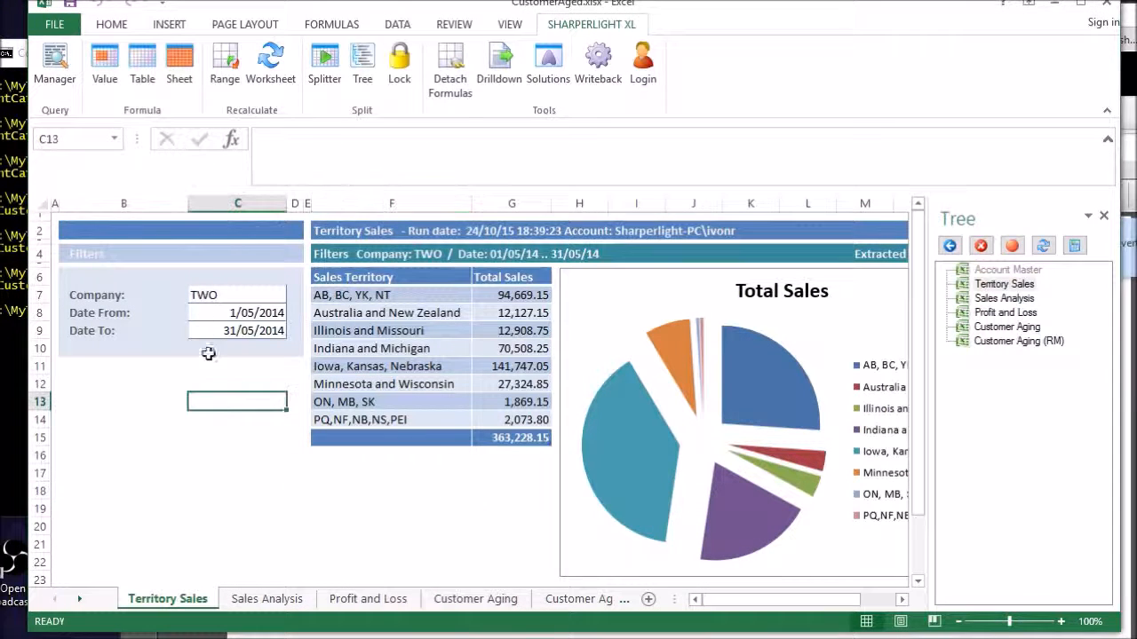
{"action": "left_click", "coordinate": [199, 294]}
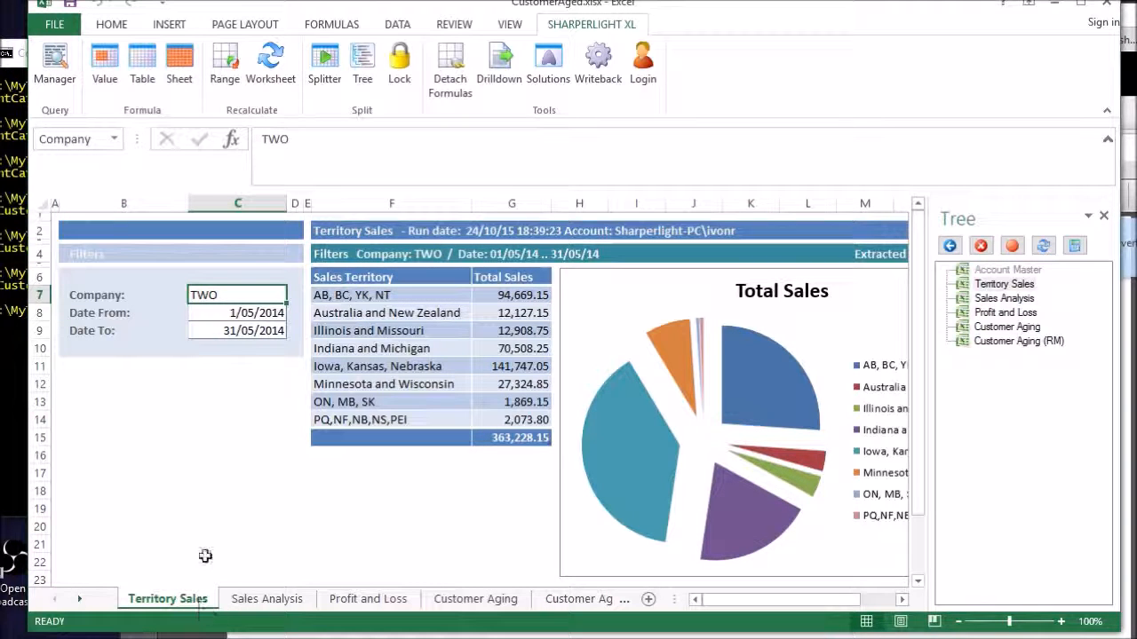
{"action": "left_click", "coordinate": [233, 312]}
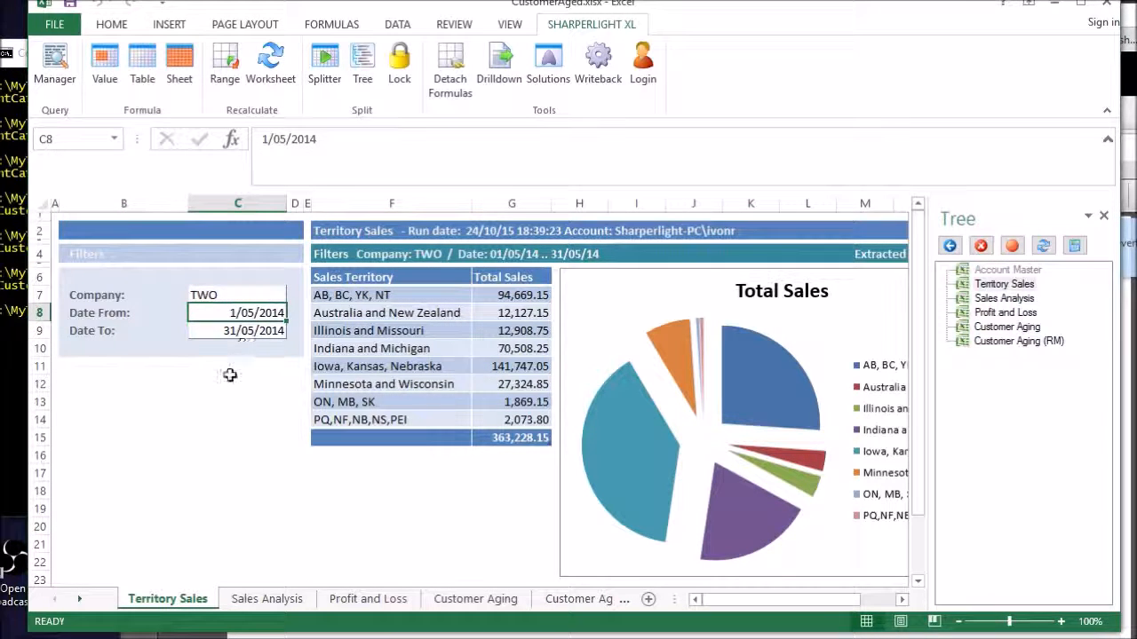
Switch to TrainingT1.bat in Notepad++ and review the CustomerAged export lines, including the "Territory Sales!C7=TYZ" cell parameter
{"action": "key", "text": "alt+Tab"}
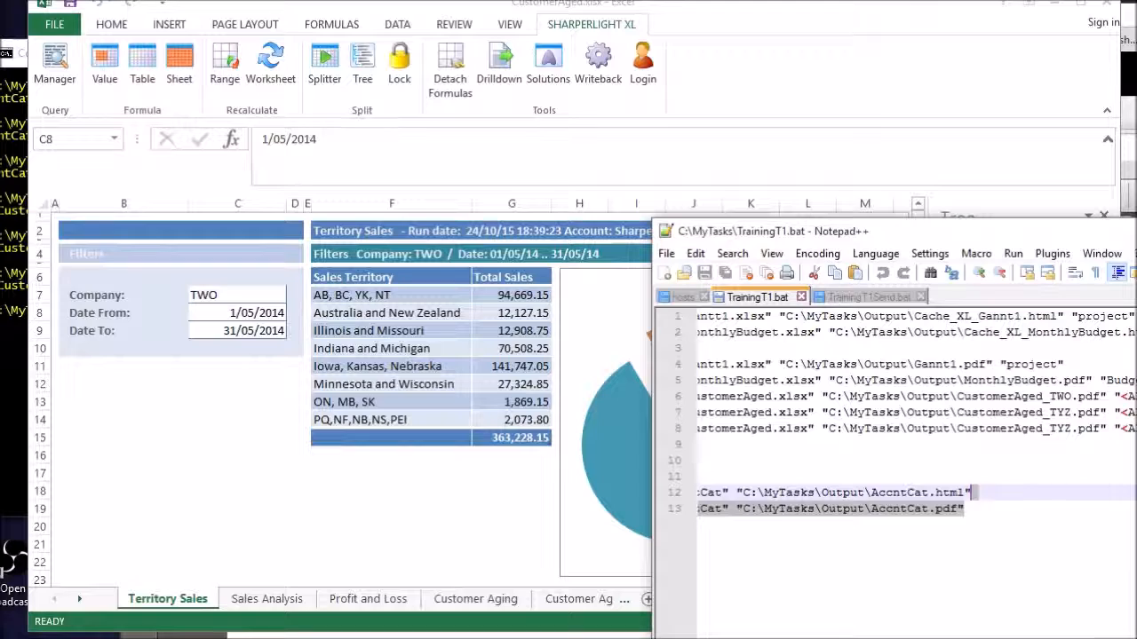
{"action": "left_click_drag", "start_coordinate": [1082, 231], "coordinate": [490, 108]}
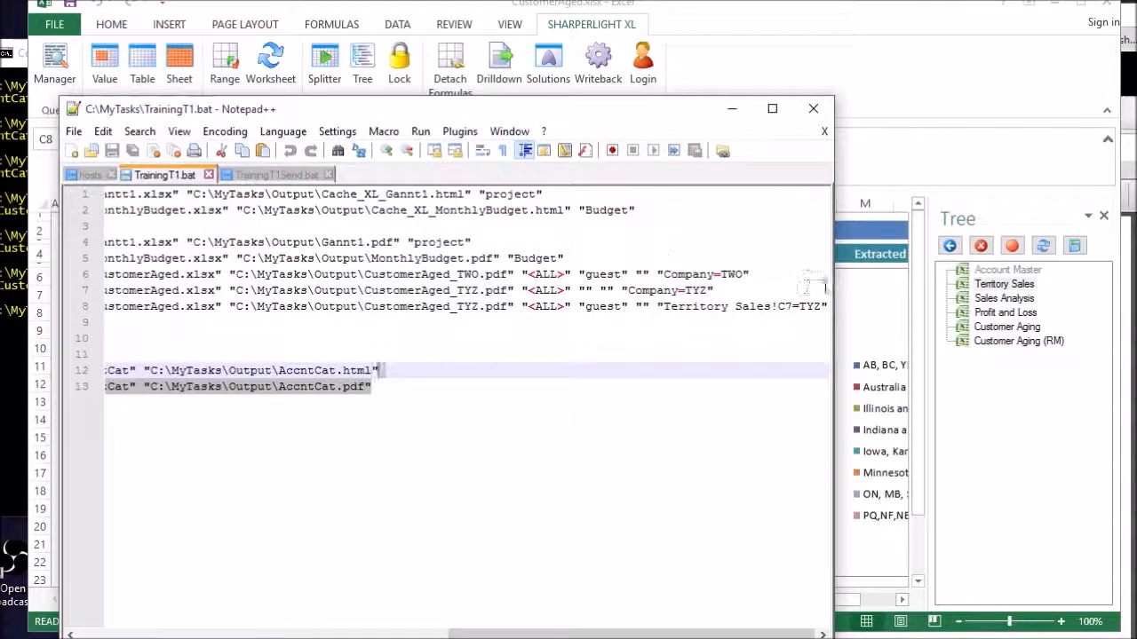
{"action": "left_click_drag", "start_coordinate": [835, 280], "coordinate": [998, 280]}
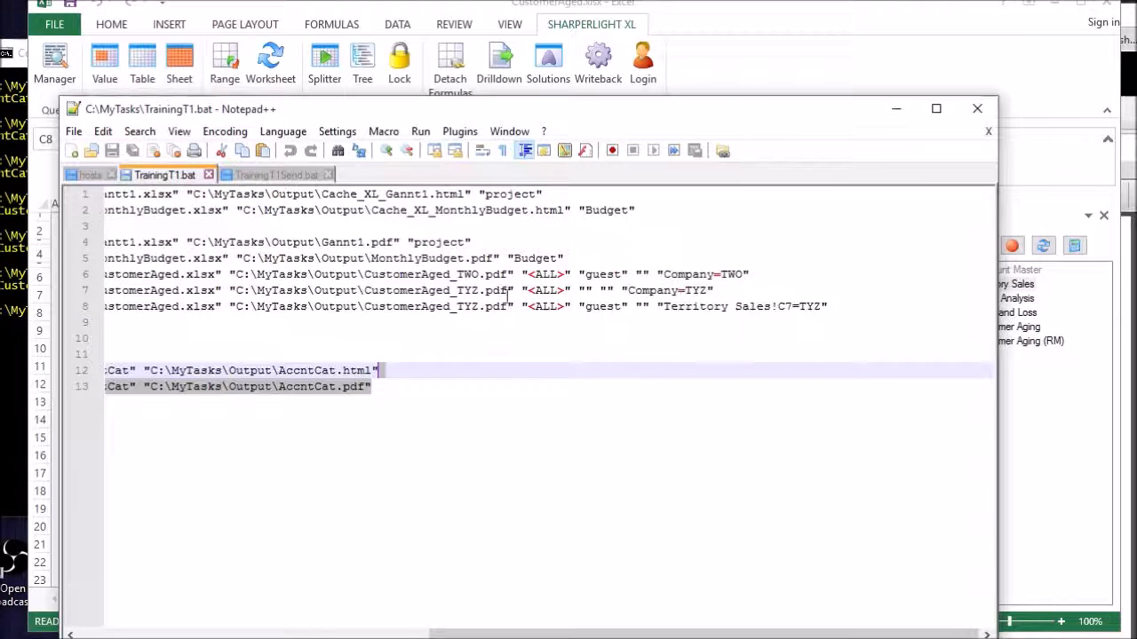
{"action": "left_click", "coordinate": [454, 290]}
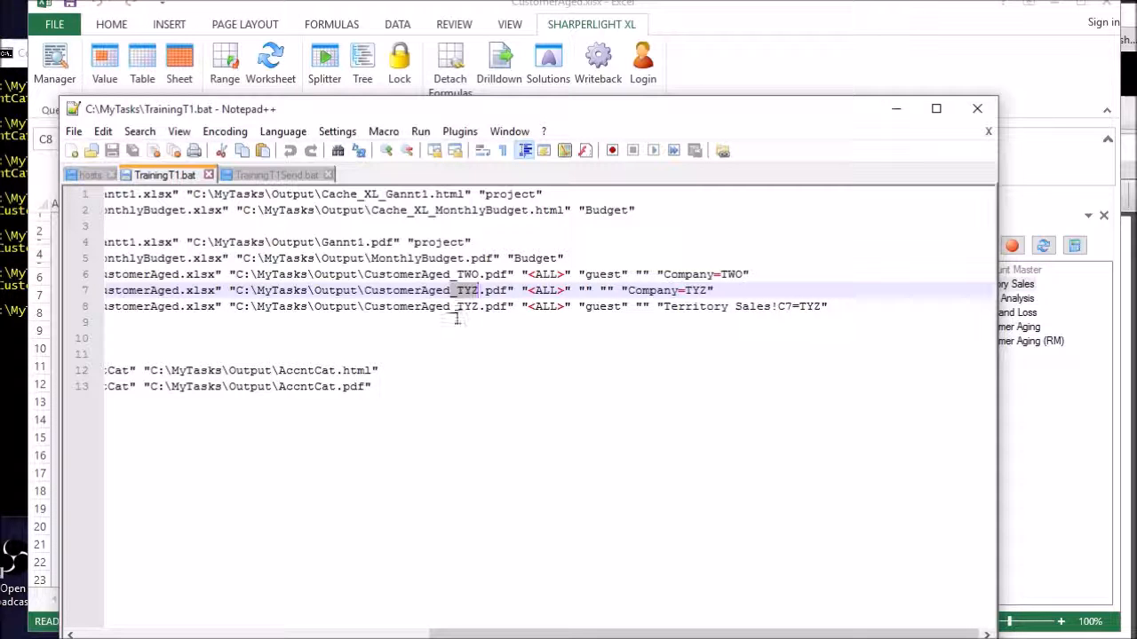
{"action": "left_click_drag", "start_coordinate": [665, 306], "coordinate": [769, 308]}
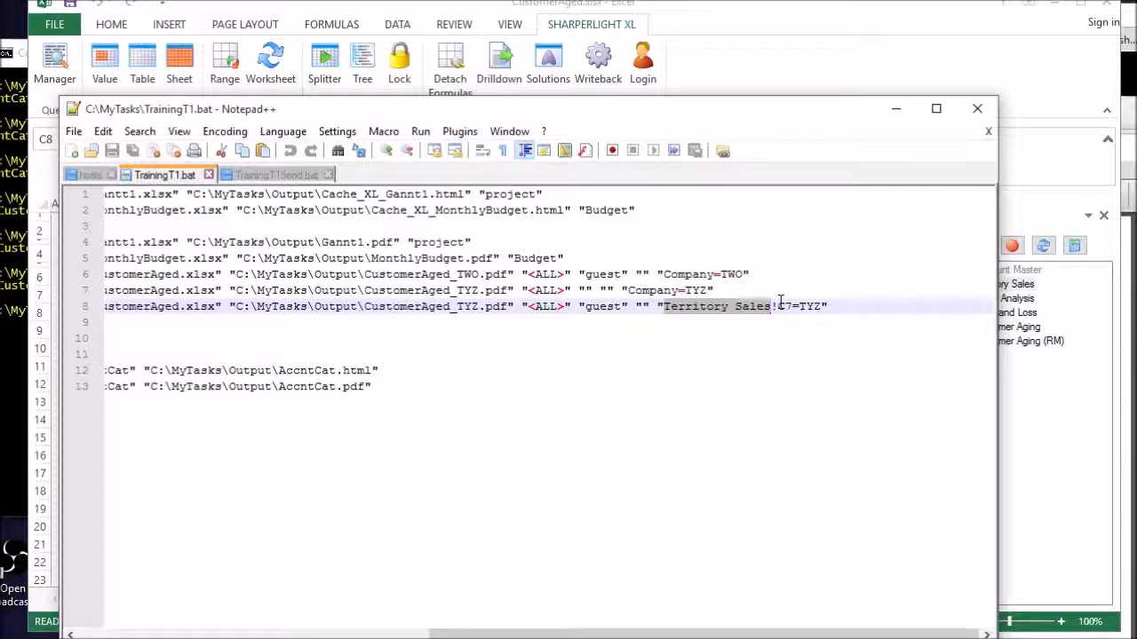
Check the C7 cell reference and blank user argument in the CustomerAged lines, and locate TrainingT1.bat in C:\MyTasks in File Explorer
{"action": "double_click", "coordinate": [785, 306]}
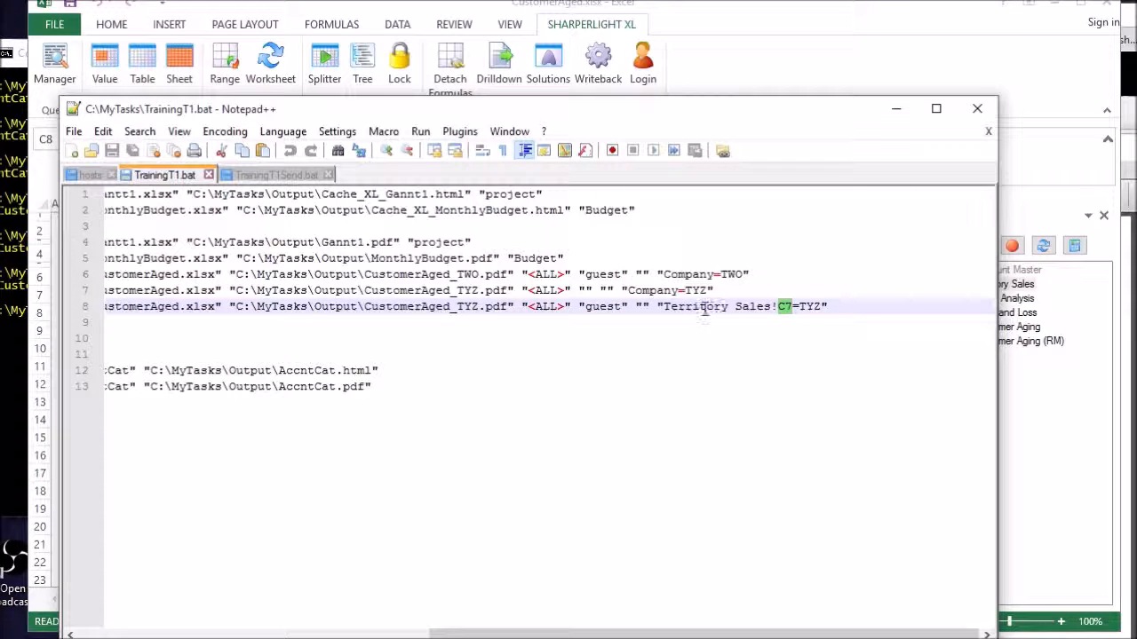
{"action": "double_click", "coordinate": [651, 290]}
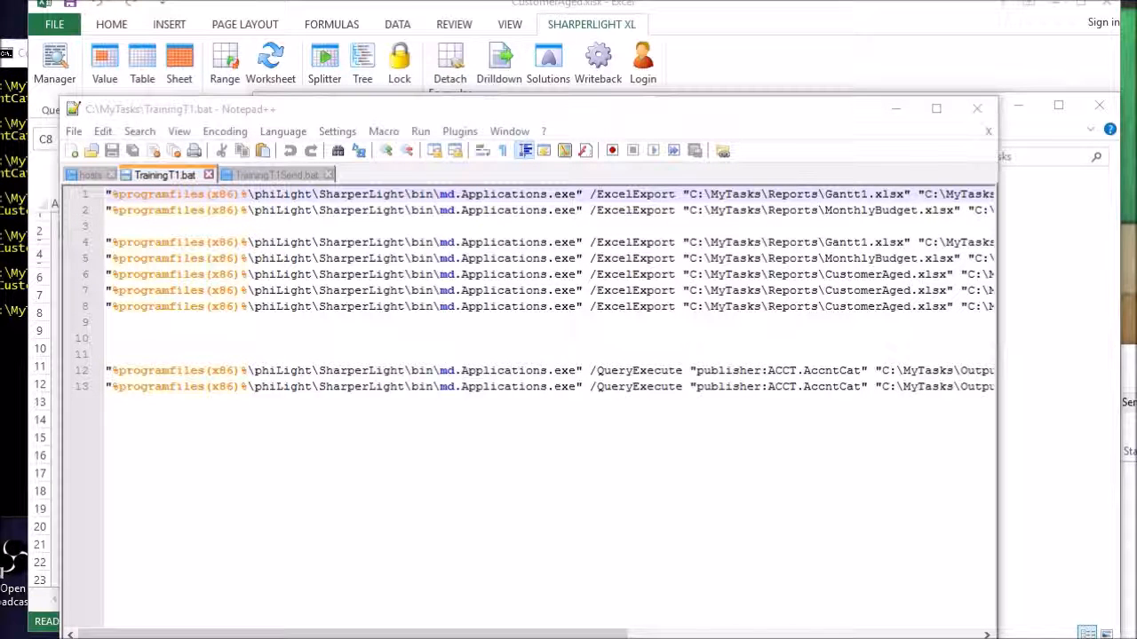
{"action": "key", "text": "alt+Tab"}
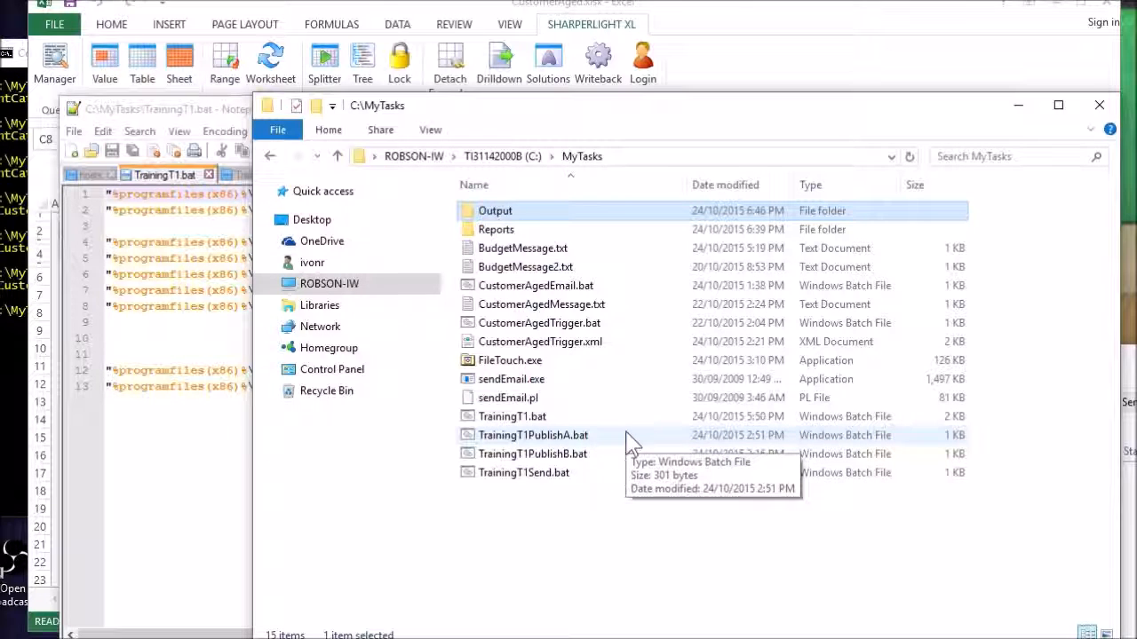
{"action": "left_click", "coordinate": [506, 424]}
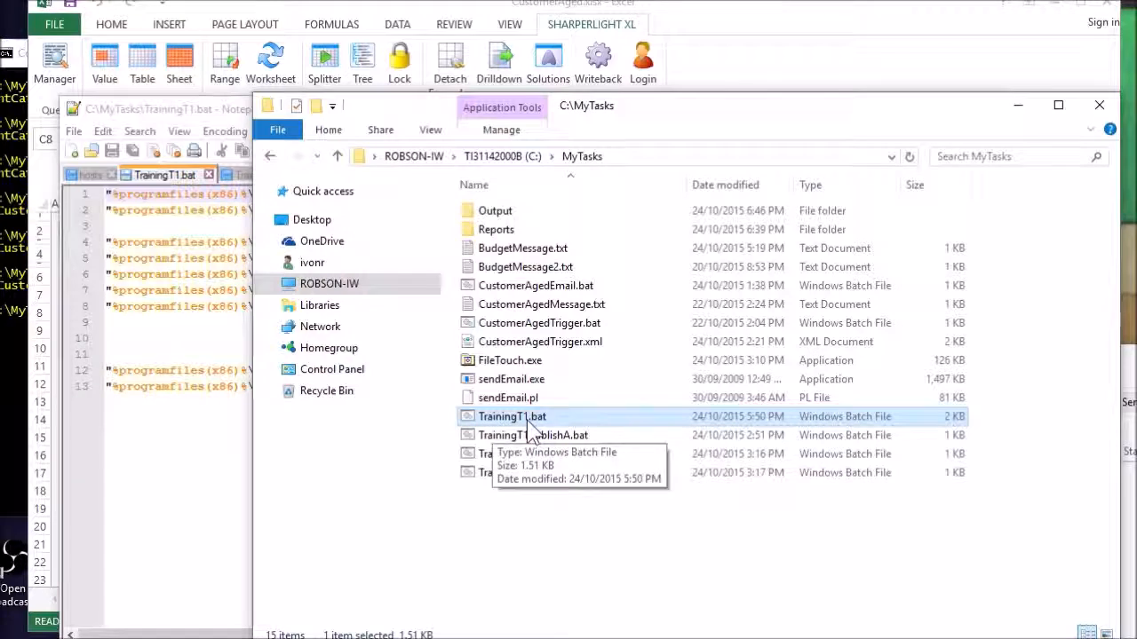
Open the Output folder in C:\MyTasks and delete all the files in it
{"action": "left_click", "coordinate": [507, 214]}
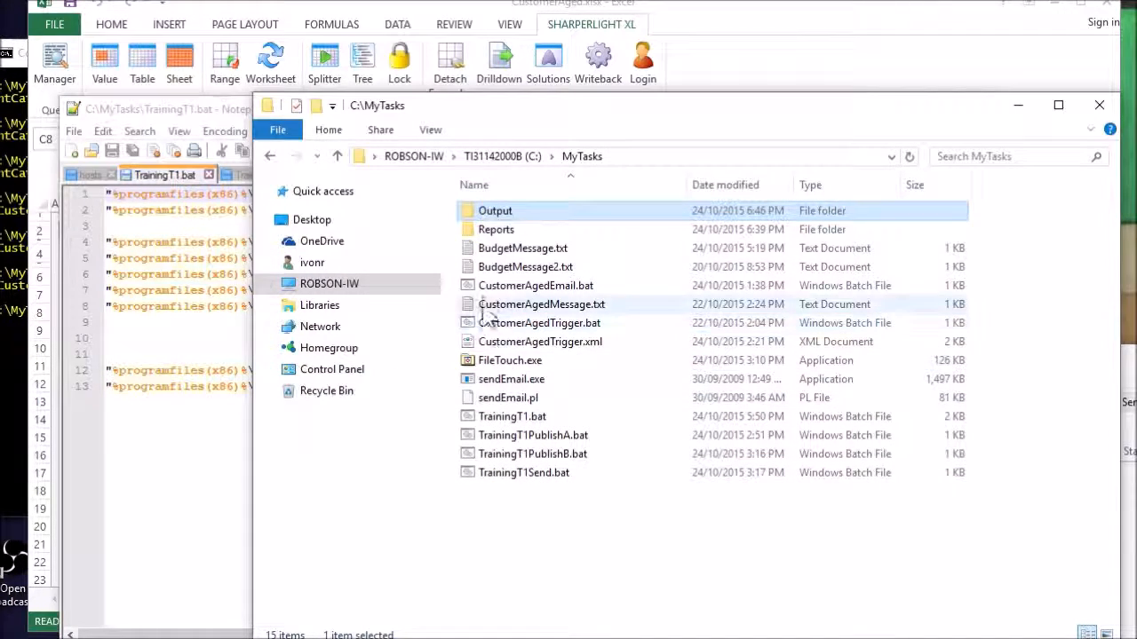
{"action": "double_click", "coordinate": [471, 211]}
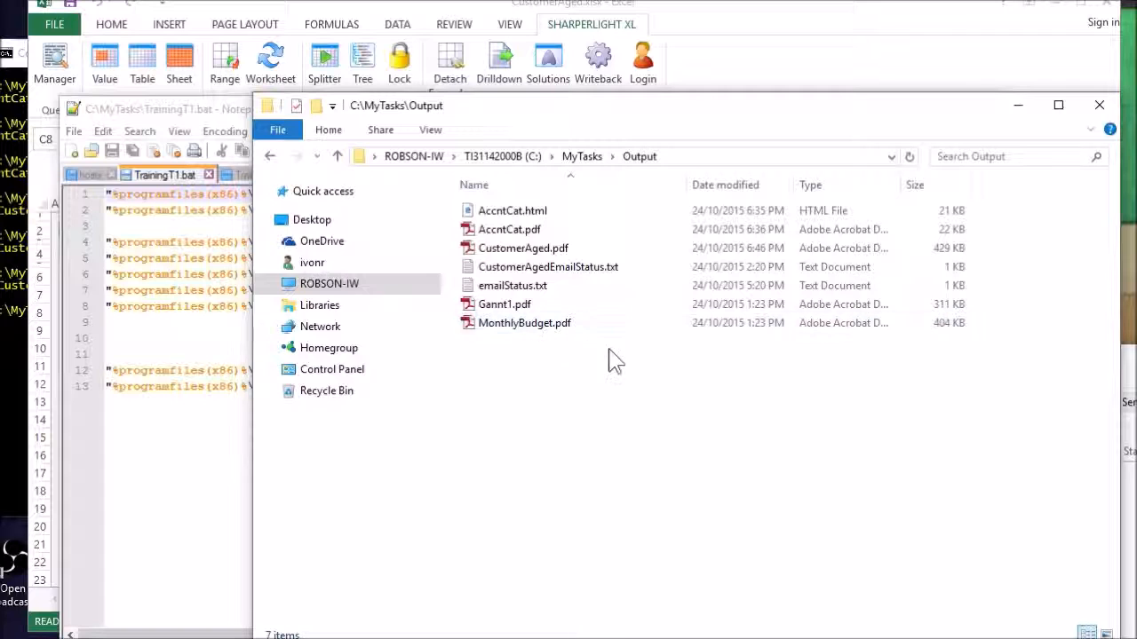
{"action": "left_click_drag", "start_coordinate": [613, 354], "coordinate": [492, 194]}
{"action": "key", "text": "Delete"}
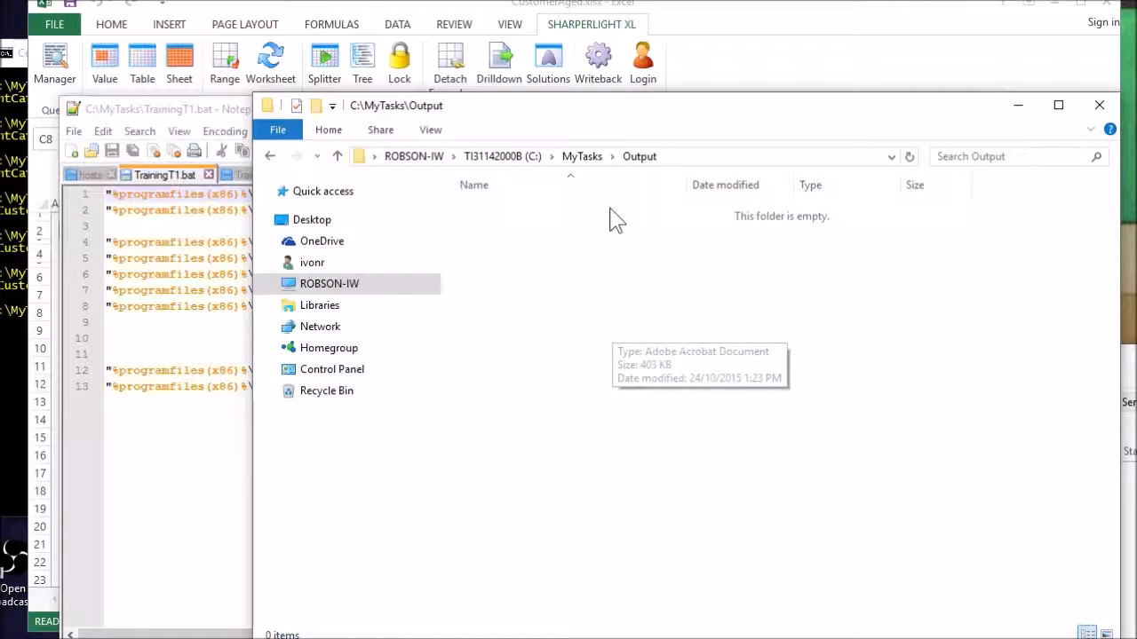
Look into the Reports and Output folders of C:\MyTasks, and return to TrainingT1.bat in the parent folder
{"action": "left_click", "coordinate": [583, 156]}
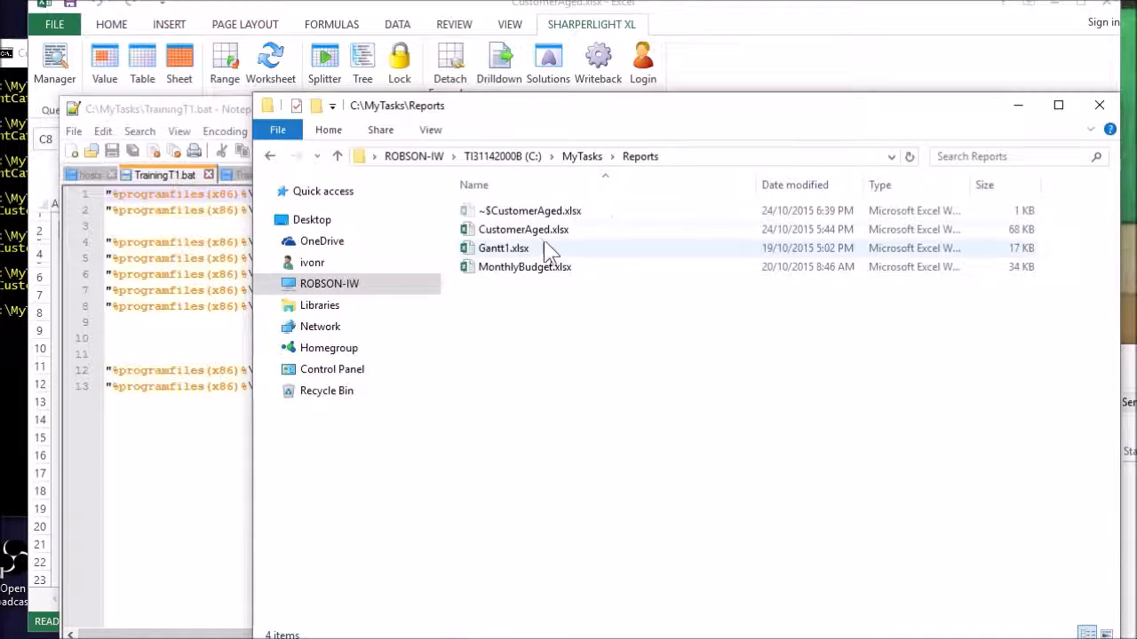
{"action": "left_click", "coordinate": [581, 156]}
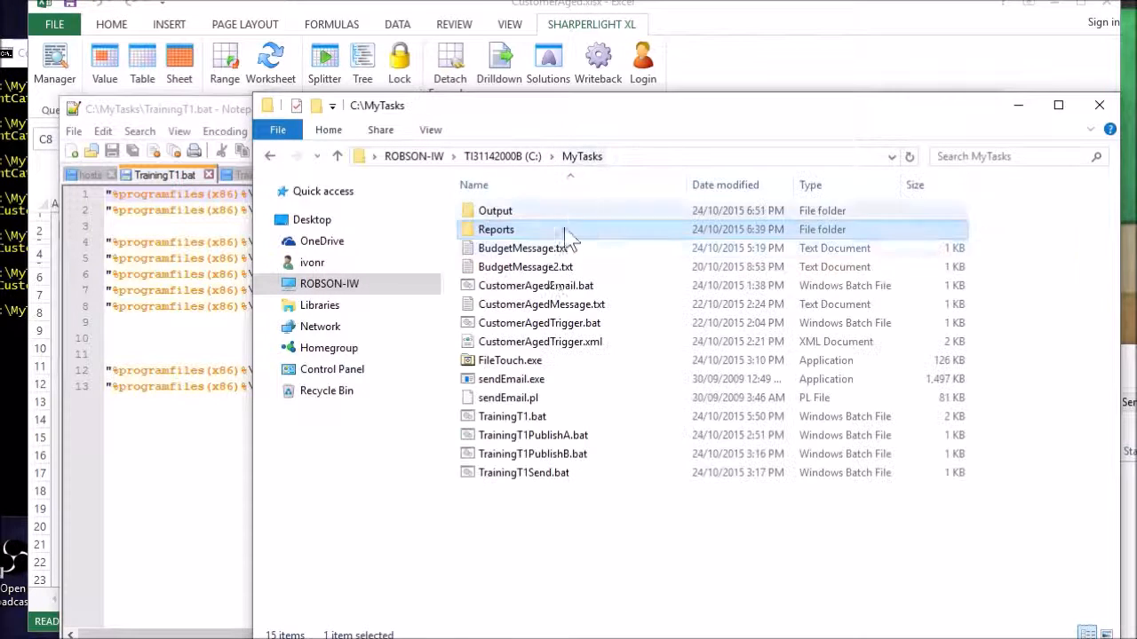
{"action": "left_click", "coordinate": [496, 211]}
{"action": "double_click", "coordinate": [497, 213]}
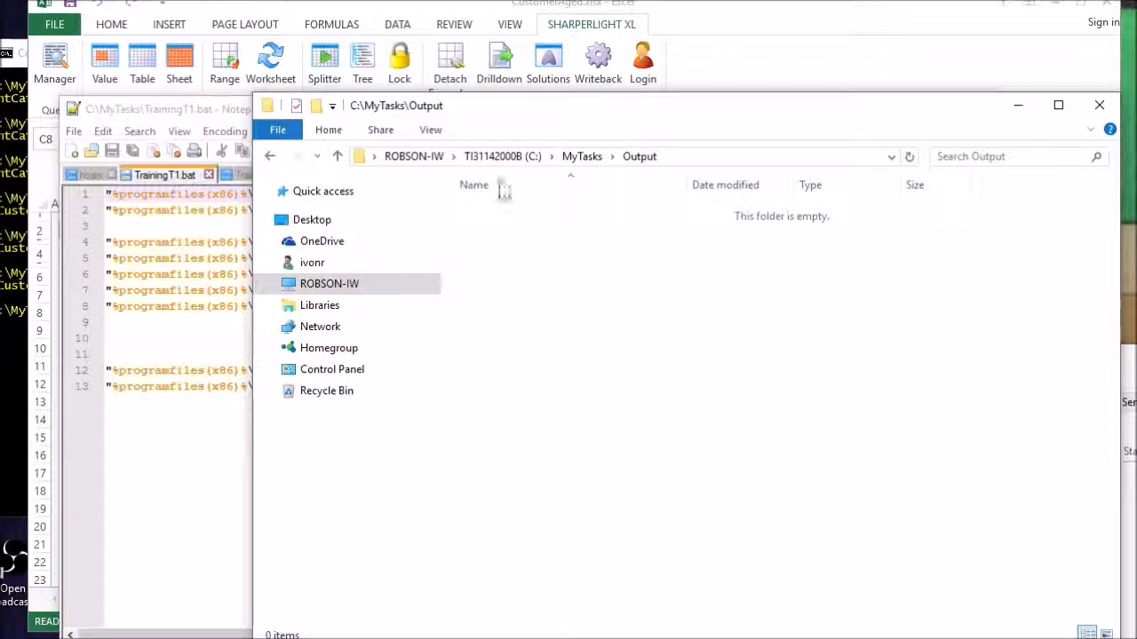
{"action": "left_click", "coordinate": [578, 158]}
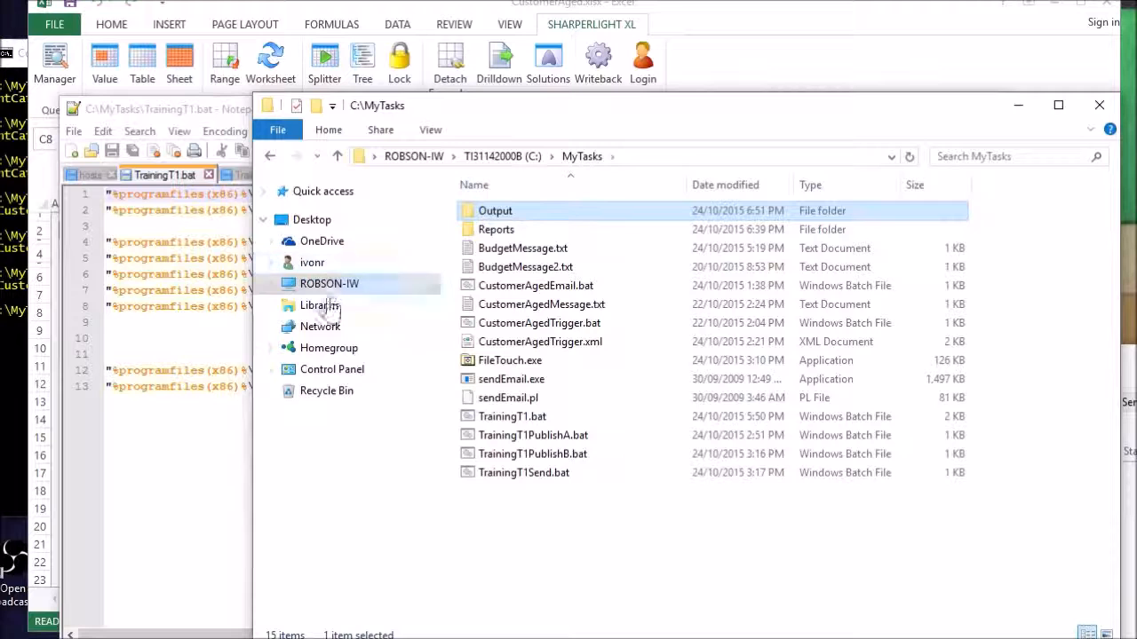
{"action": "left_click", "coordinate": [504, 419]}
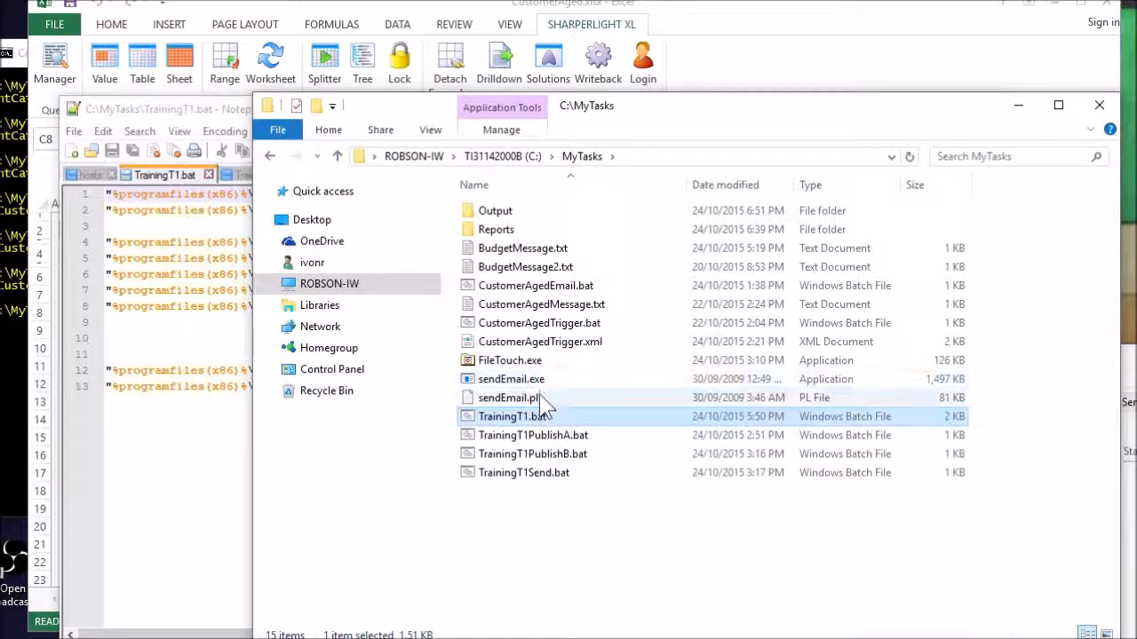
Switch to TrainingT1.bat in Notepad++ and examine the md.Applications.exe path and its %programfiles(x86)% variable in the first command
{"action": "left_click", "coordinate": [174, 223]}
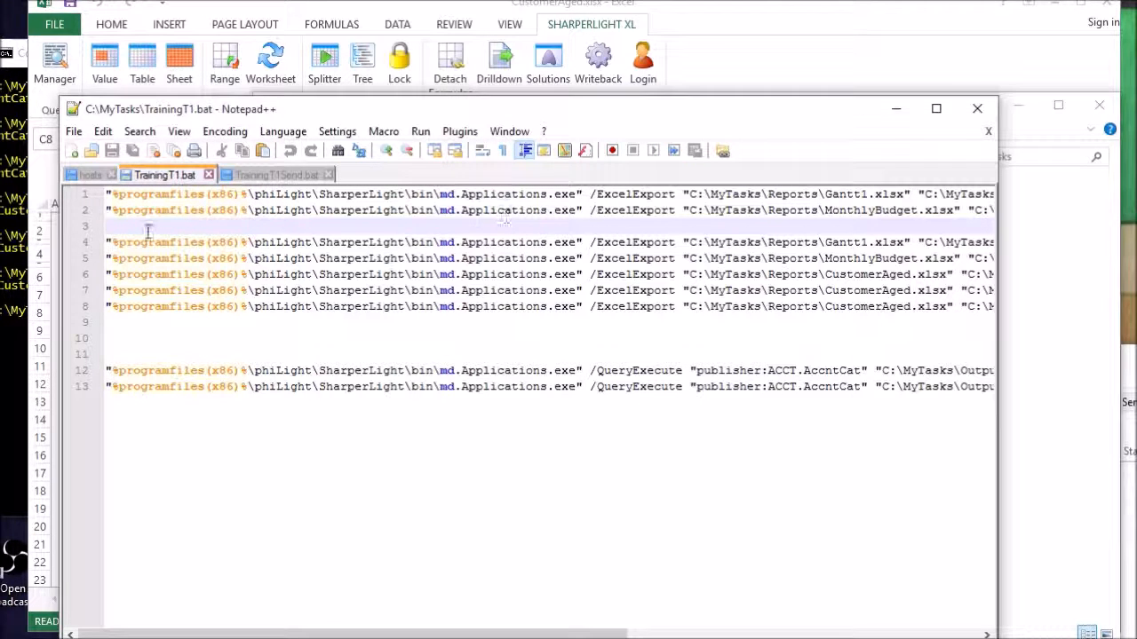
{"action": "left_click_drag", "start_coordinate": [115, 191], "coordinate": [570, 193]}
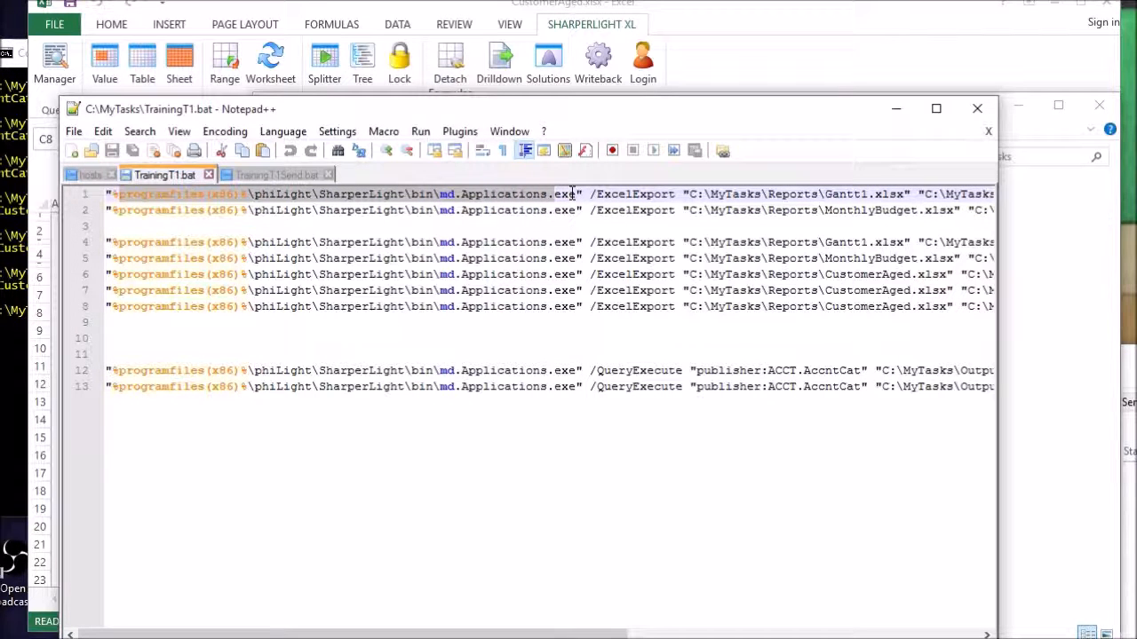
{"action": "left_click", "coordinate": [570, 194]}
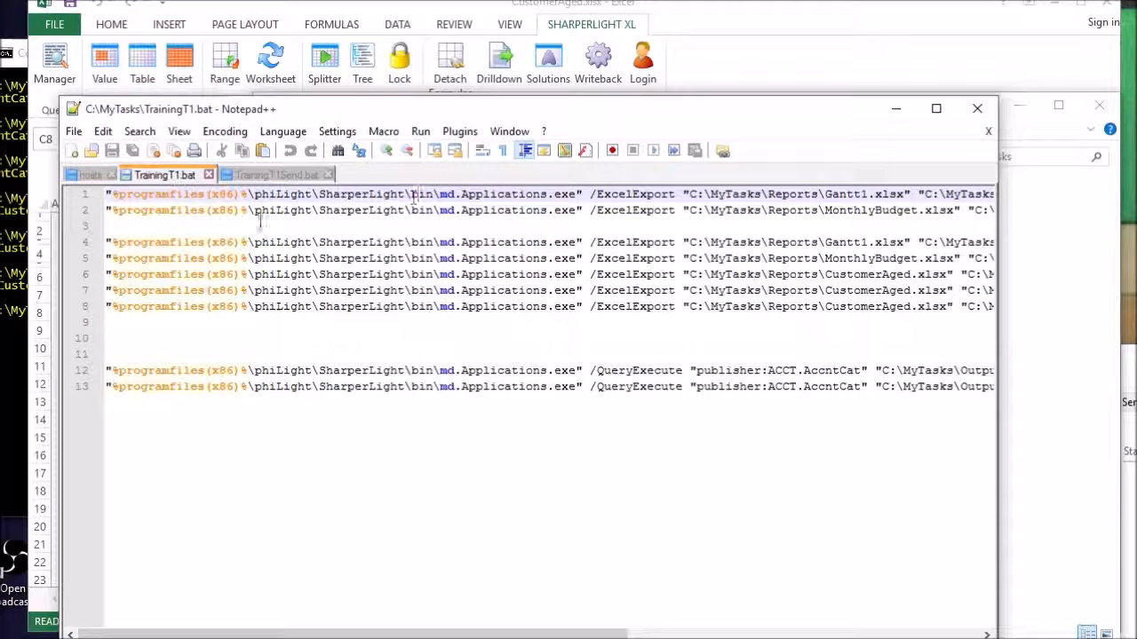
{"action": "left_click_drag", "start_coordinate": [248, 195], "coordinate": [113, 201]}
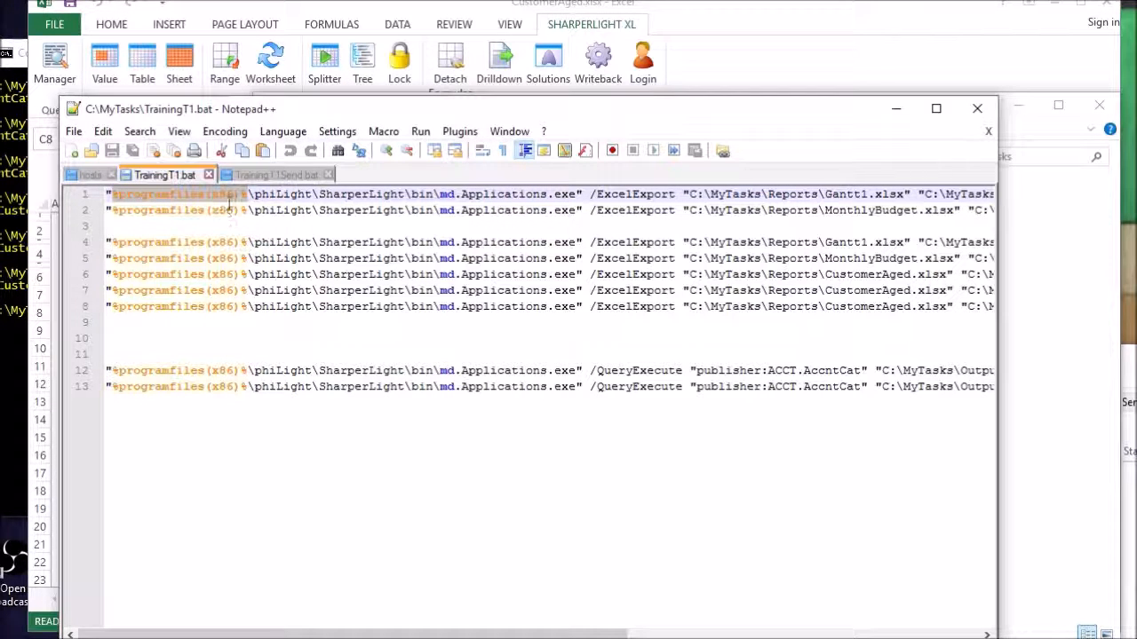
{"action": "left_click", "coordinate": [336, 211]}
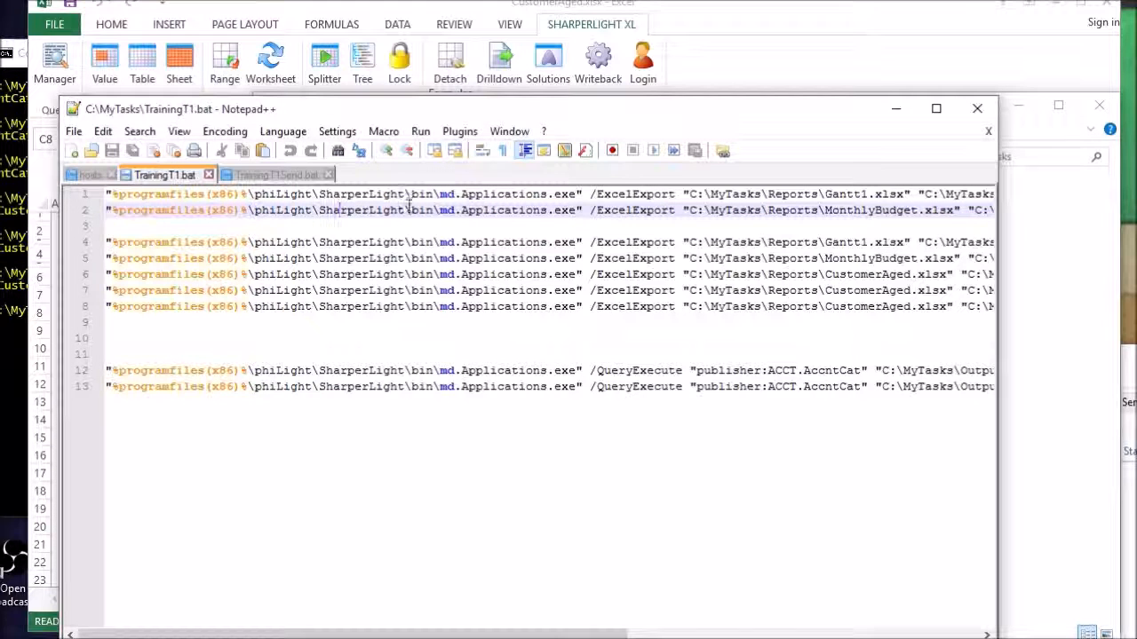
{"action": "left_click_drag", "start_coordinate": [404, 194], "coordinate": [114, 189]}
{"action": "left_click", "coordinate": [165, 209]}
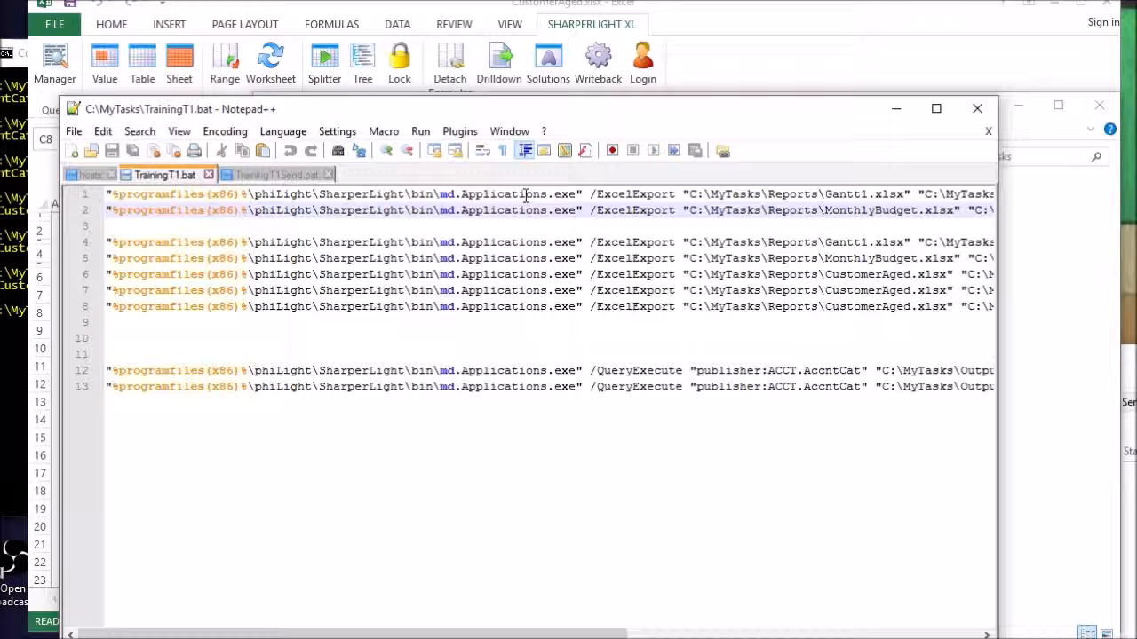
Examine the /ExcelExport option and the Gantt1.xlsx report path in the first command
{"action": "left_click", "coordinate": [590, 194]}
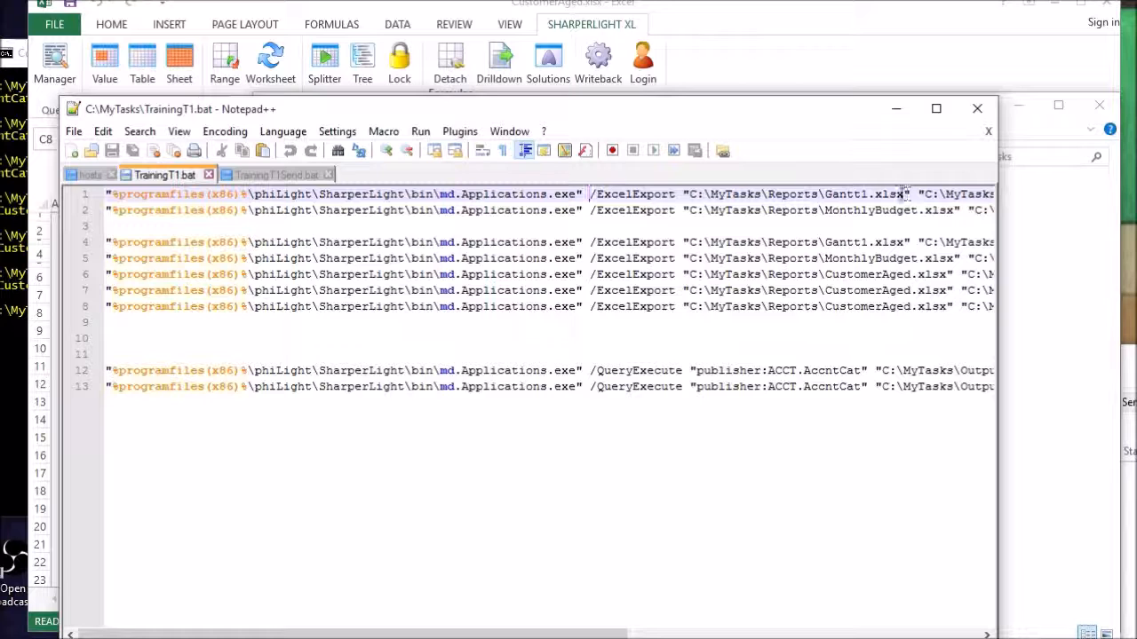
{"action": "left_click_drag", "start_coordinate": [904, 195], "coordinate": [782, 194]}
{"action": "left_click", "coordinate": [945, 196]}
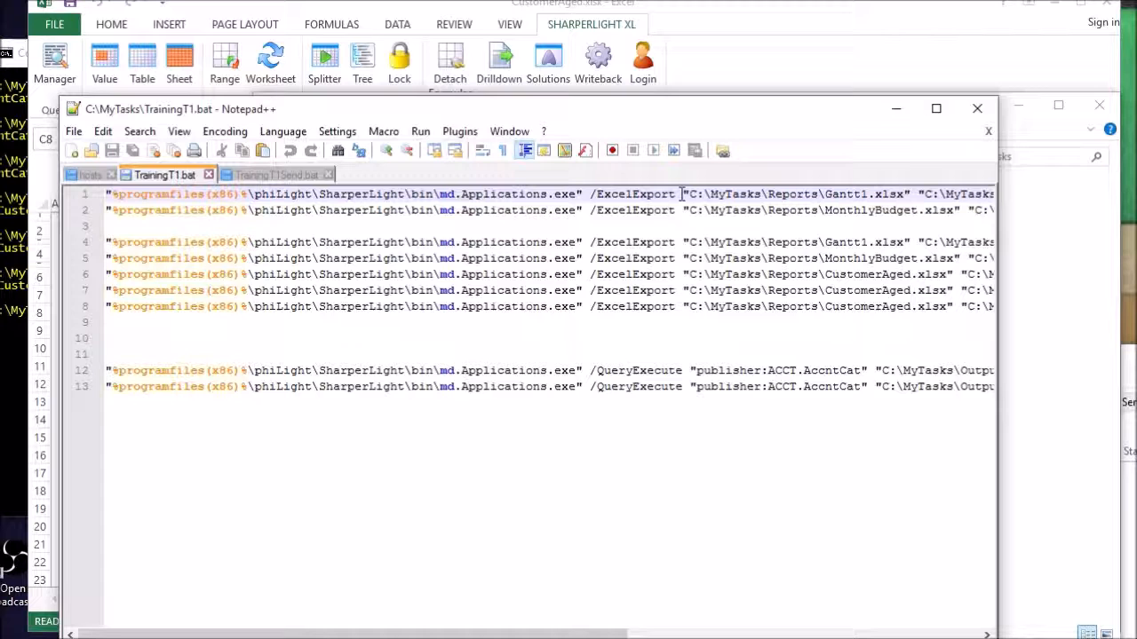
Split the first export command into three lines with ^ continuations after /ExcelExport and after the Gantt1.xlsx path, indenting the continuation lines by one space
{"action": "type", "text": "^"}
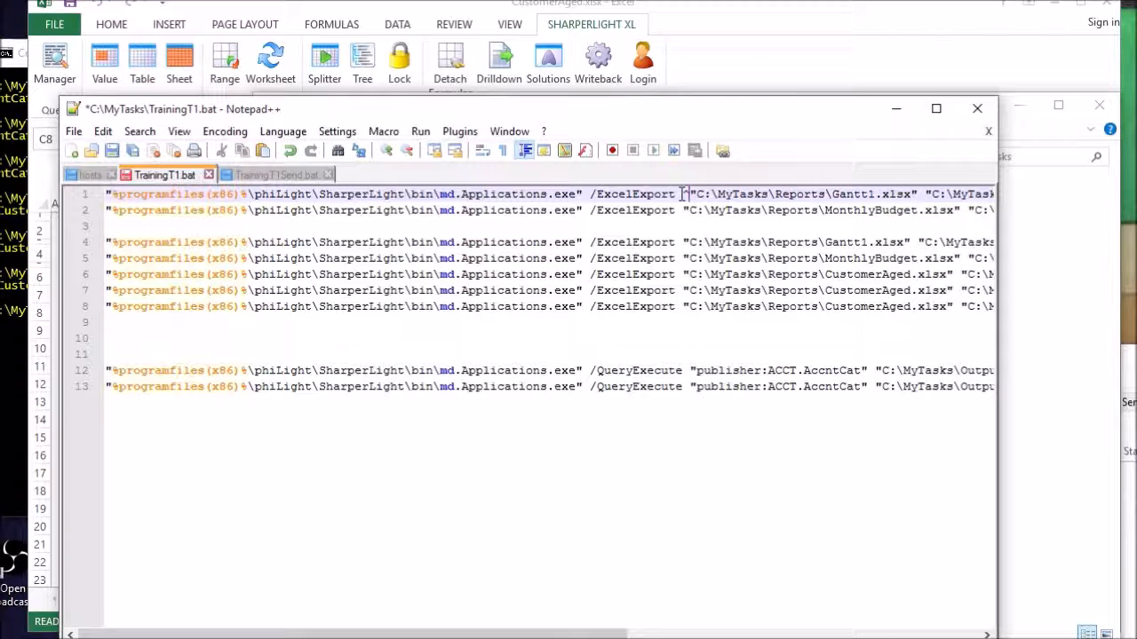
{"action": "key", "text": "Return"}
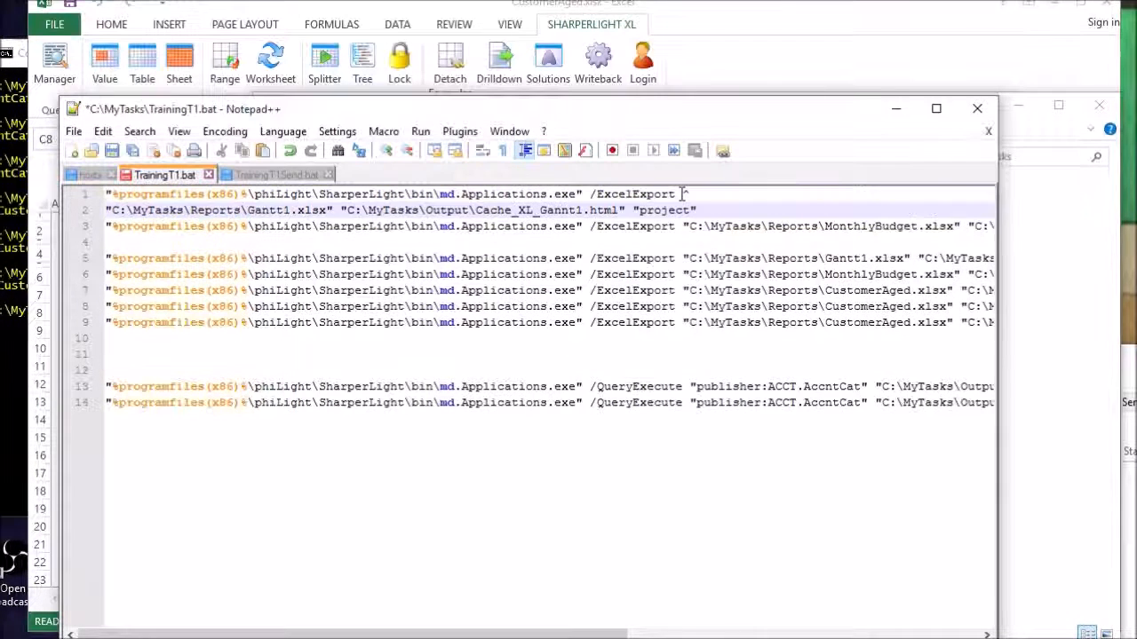
{"action": "key", "text": "Right"}
{"action": "key", "text": "Right"}
{"action": "key", "text": "Right"}
{"action": "key", "text": "Right"}
{"action": "key", "text": "Right"}
{"action": "key", "text": "Right"}
{"action": "key", "text": "Right"}
{"action": "key", "text": "Right"}
{"action": "key", "text": "Right"}
{"action": "key", "text": "Right"}
{"action": "key", "text": "Right"}
{"action": "key", "text": "Right"}
{"action": "key", "text": "Right"}
{"action": "key", "text": "Right"}
{"action": "key", "text": "Right"}
{"action": "key", "text": "Right"}
{"action": "key", "text": "Right"}
{"action": "key", "text": "Right"}
{"action": "key", "text": "Right"}
{"action": "key", "text": "Right"}
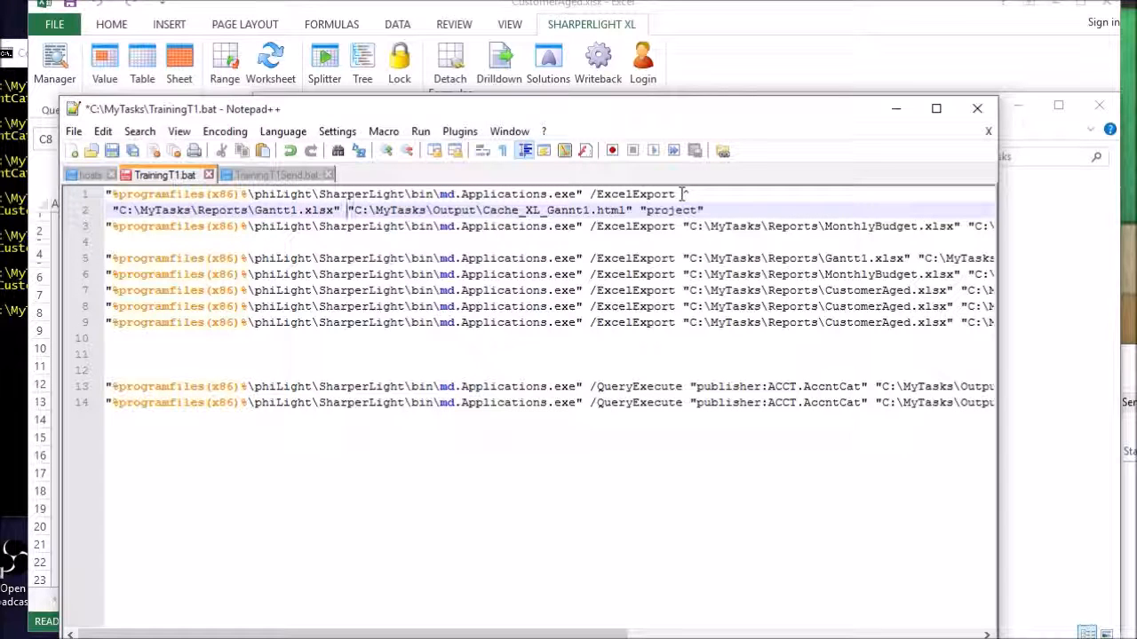
{"action": "type", "text": "^"}
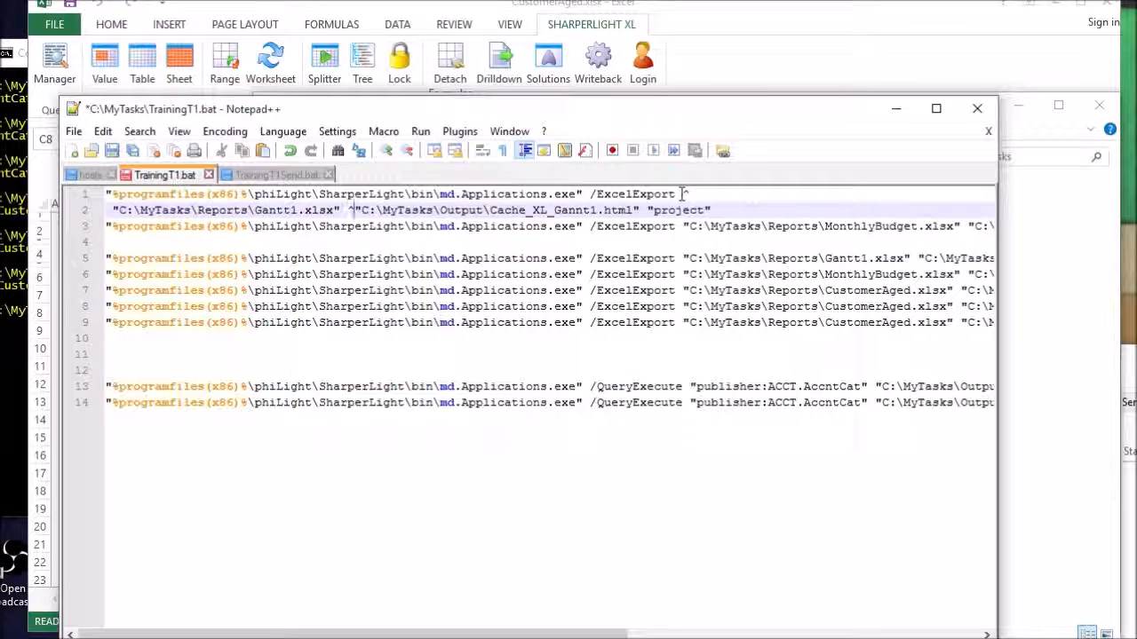
{"action": "key", "text": "Return"}
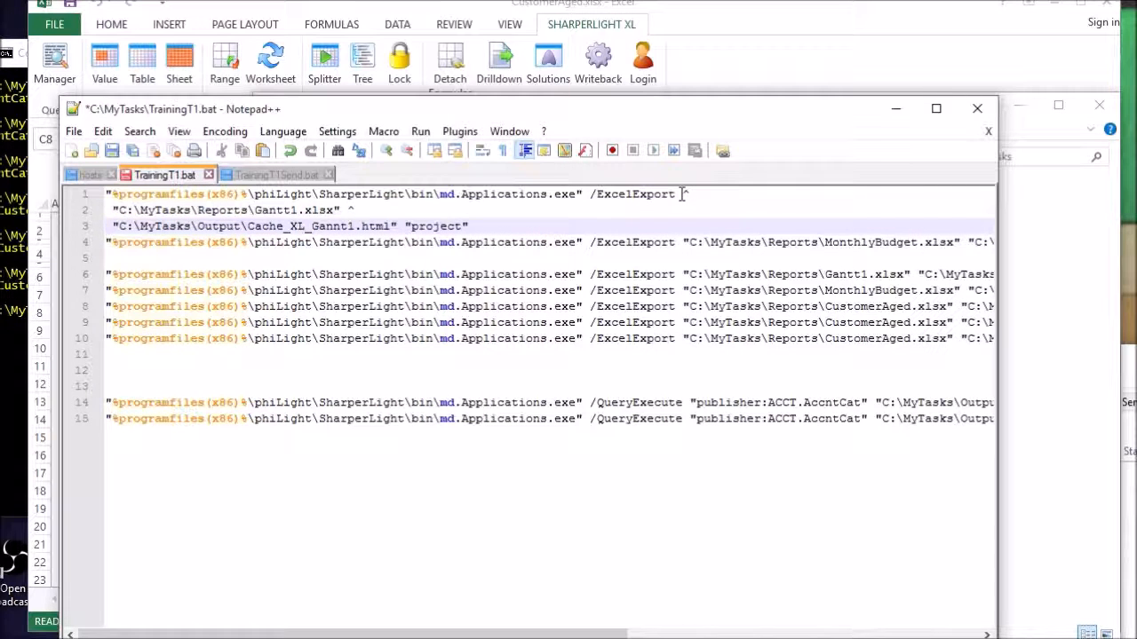
Insert a blank line between the split Gantt1 export command and the MonthlyBudget command
{"action": "key", "text": "BackSpace"}
{"action": "key", "text": "Up"}
{"action": "key", "text": "Down"}
{"action": "key", "text": "End"}
{"action": "key", "text": "Return"}
{"action": "key", "text": "Up"}
{"action": "key", "text": "Up"}
{"action": "key", "text": "Up"}
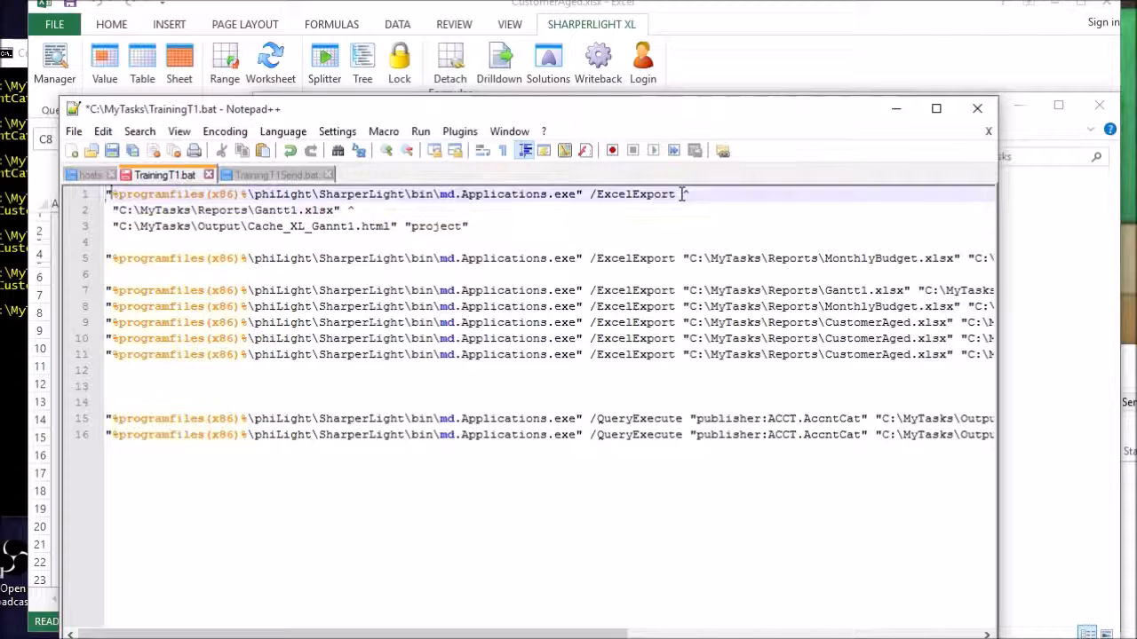
Highlight the three-line Gantt1 export command to review it, and save TrainingT1.bat
{"action": "key", "text": "Home"}
{"action": "key", "text": "shift+Down"}
{"action": "key", "text": "shift+Down"}
{"action": "key", "text": "shift+Down"}
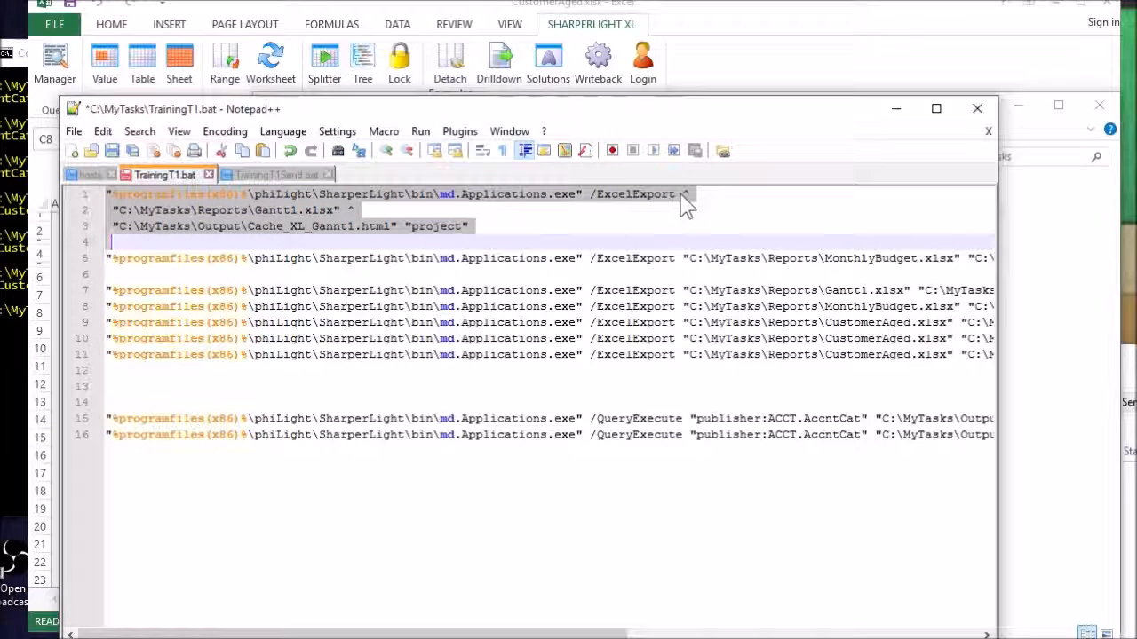
{"action": "key", "text": "Down"}
{"action": "key", "text": "Up"}
{"action": "key", "text": "Up"}
{"action": "key", "text": "Down"}
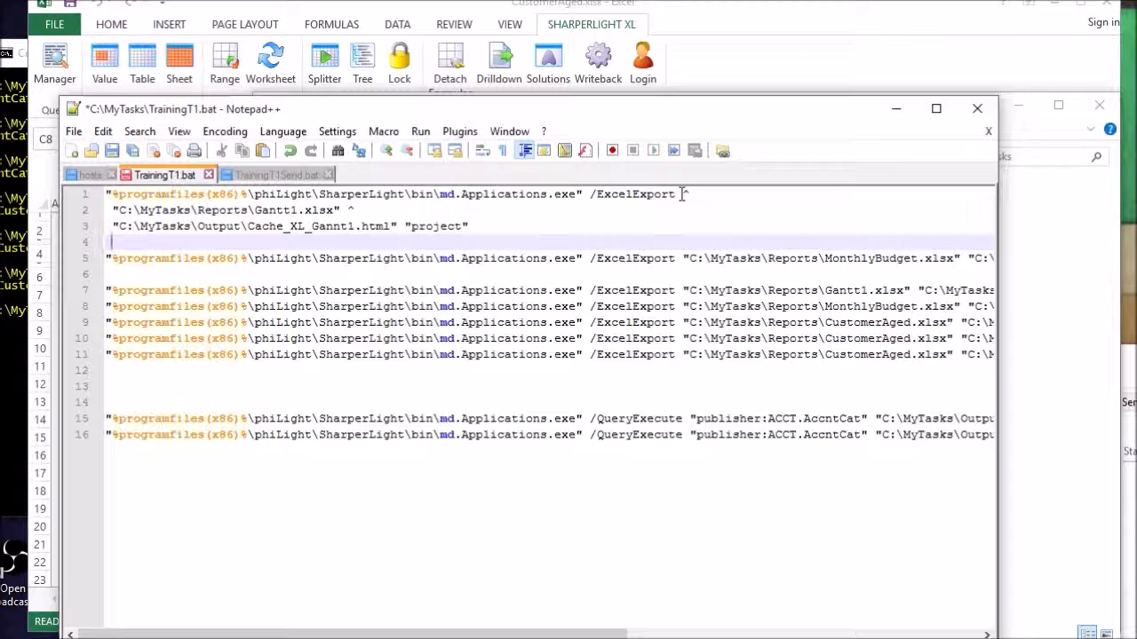
{"action": "left_click", "coordinate": [113, 151]}
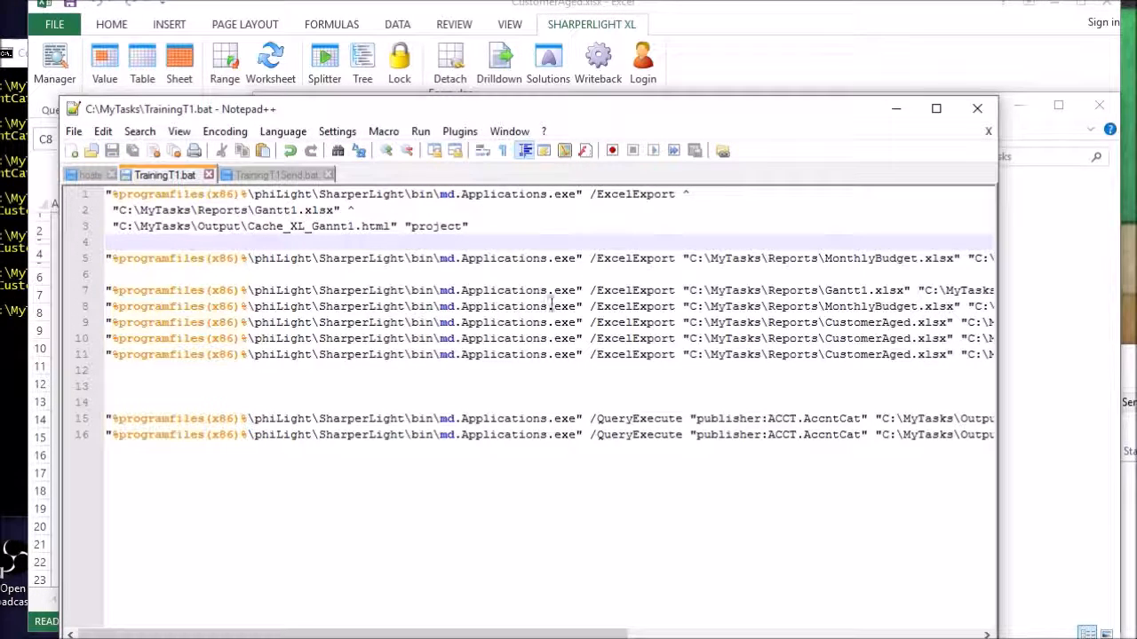
Switch to the Command Prompt, change to the \mytasks directory and list its contents
{"action": "left_click_drag", "start_coordinate": [642, 119], "coordinate": [785, 130]}
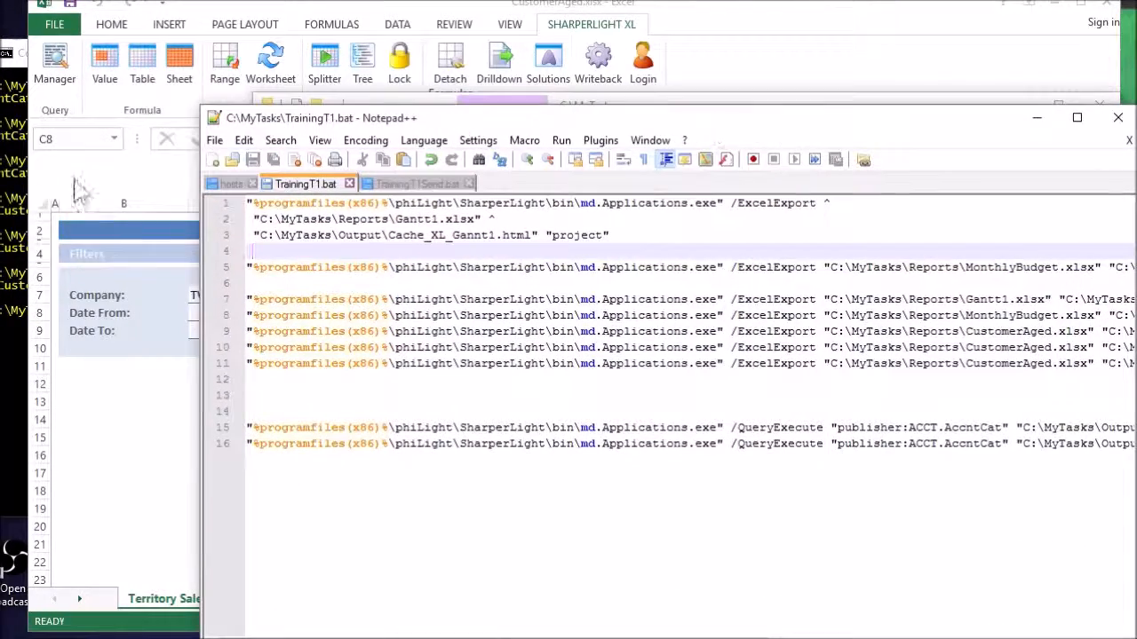
{"action": "left_click", "coordinate": [24, 205]}
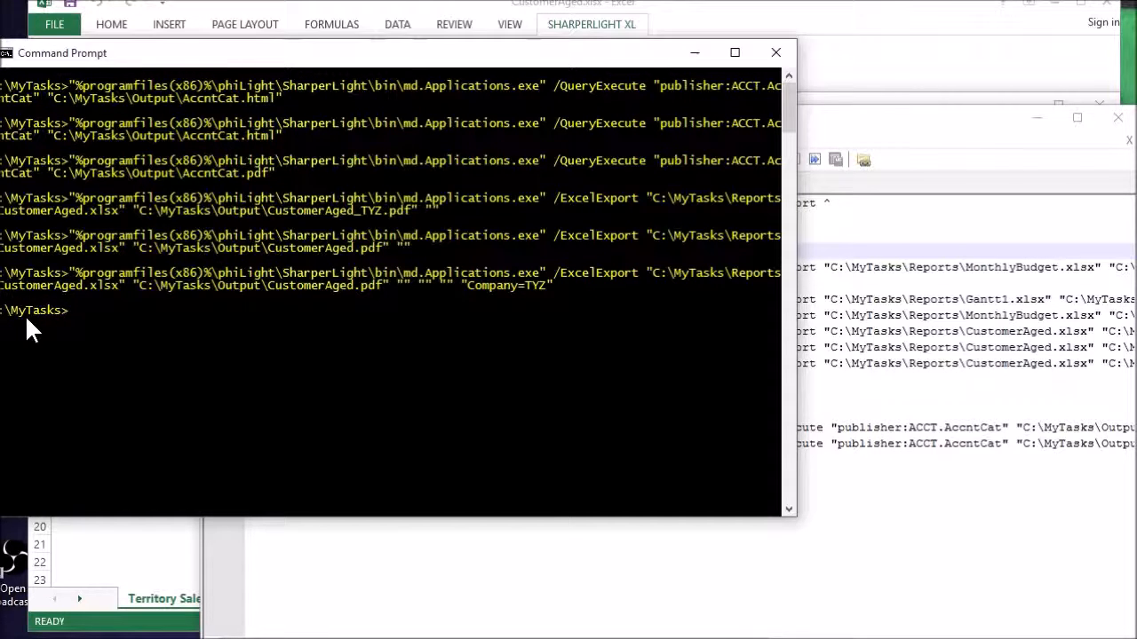
{"action": "type", "text": "d"}
{"action": "type", "text": "cd "}
{"action": "type", "text": "\\"}
{"action": "type", "text": "mytasks"}
{"action": "key", "text": "Return"}
{"action": "type", "text": "dir"}
{"action": "key", "text": "Return"}
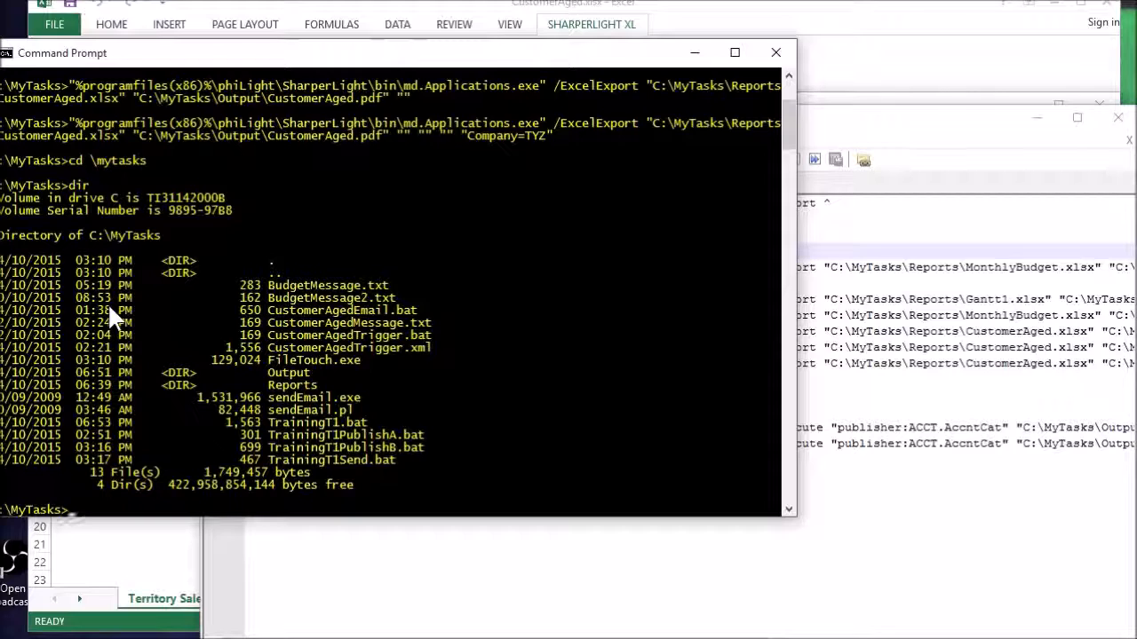
Run the trainingt1 batch file and open the Output folder in File Explorer to check the exported files
{"action": "type", "text": "trainingt1"}
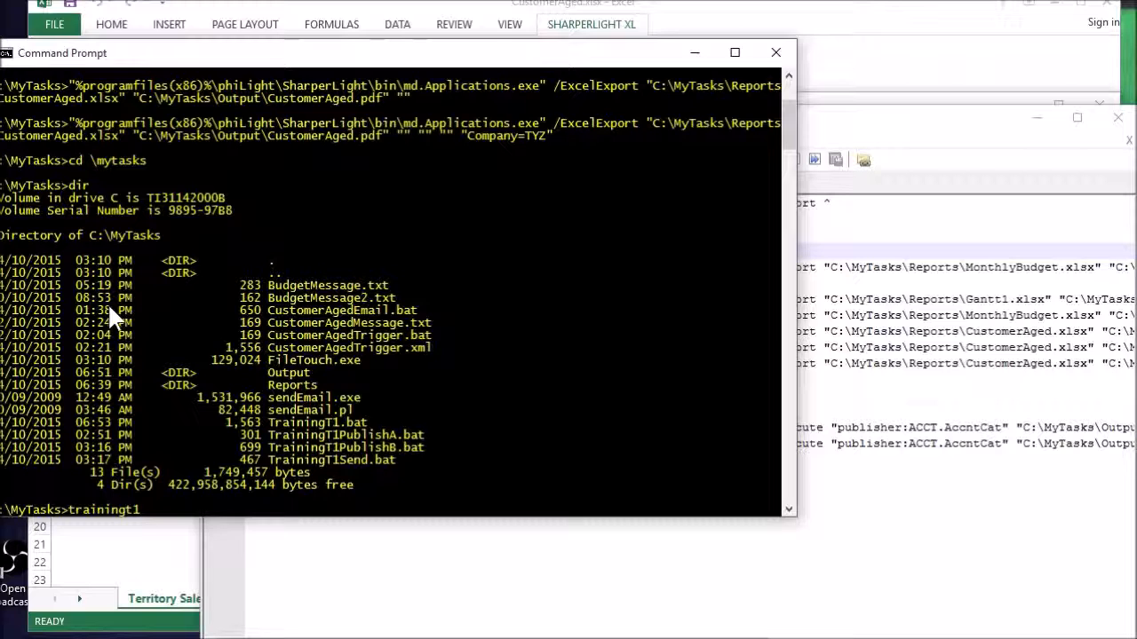
{"action": "key", "text": "Return"}
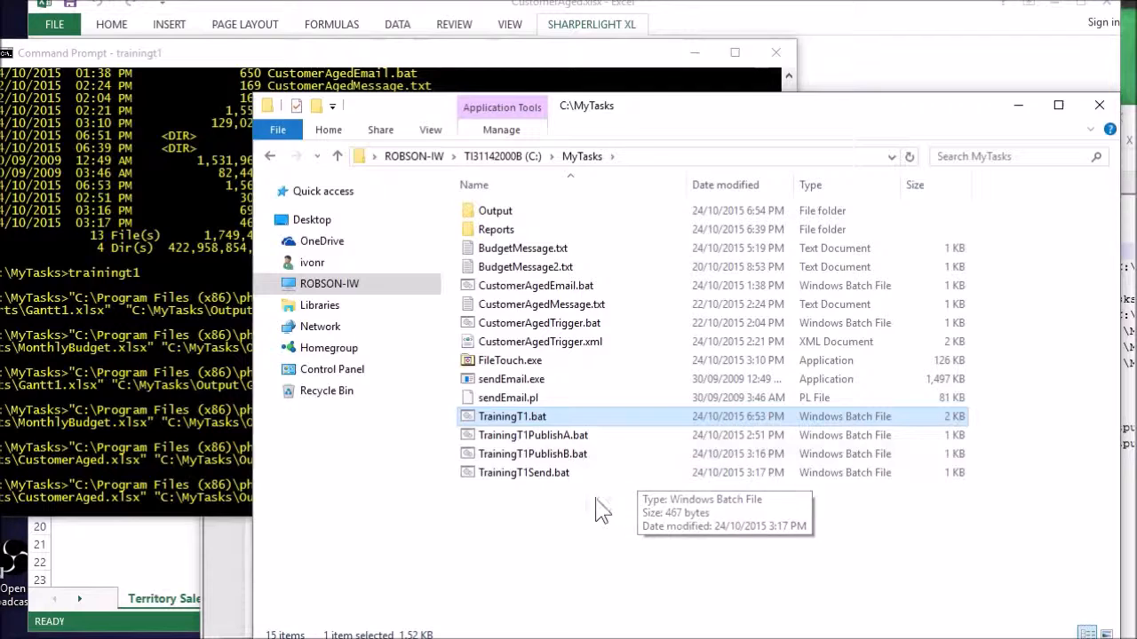
{"action": "double_click", "coordinate": [494, 210]}
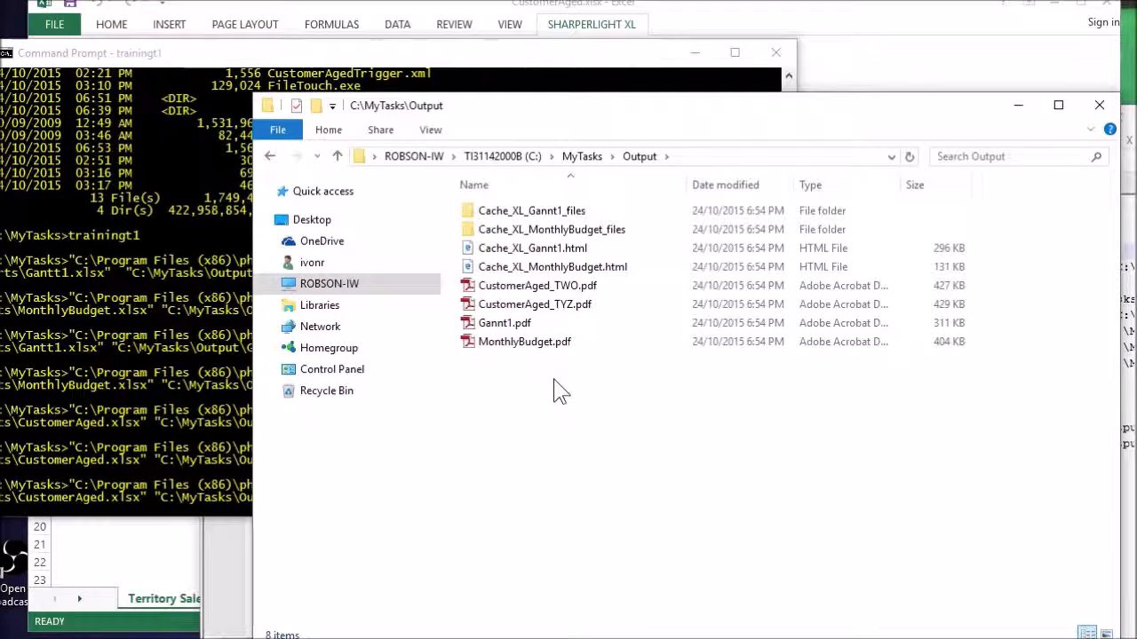
Switch to Event Viewer, reload the Windows Application log and select the newest Sharperlight.ExcelConvert event
{"action": "left_click", "coordinate": [552, 306]}
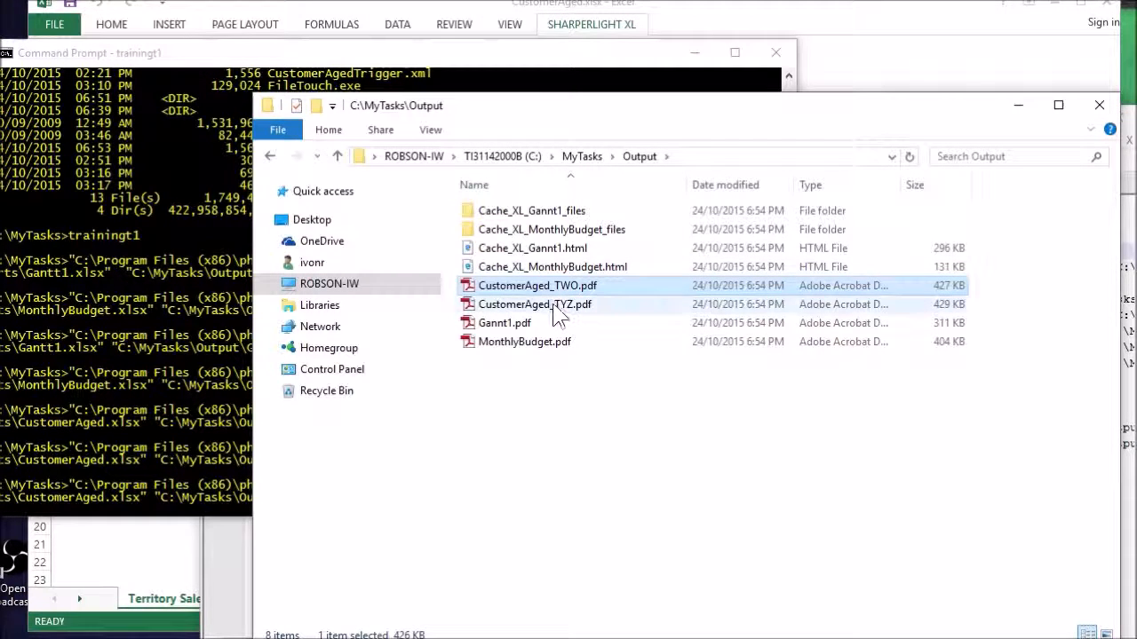
{"action": "left_click", "coordinate": [652, 428]}
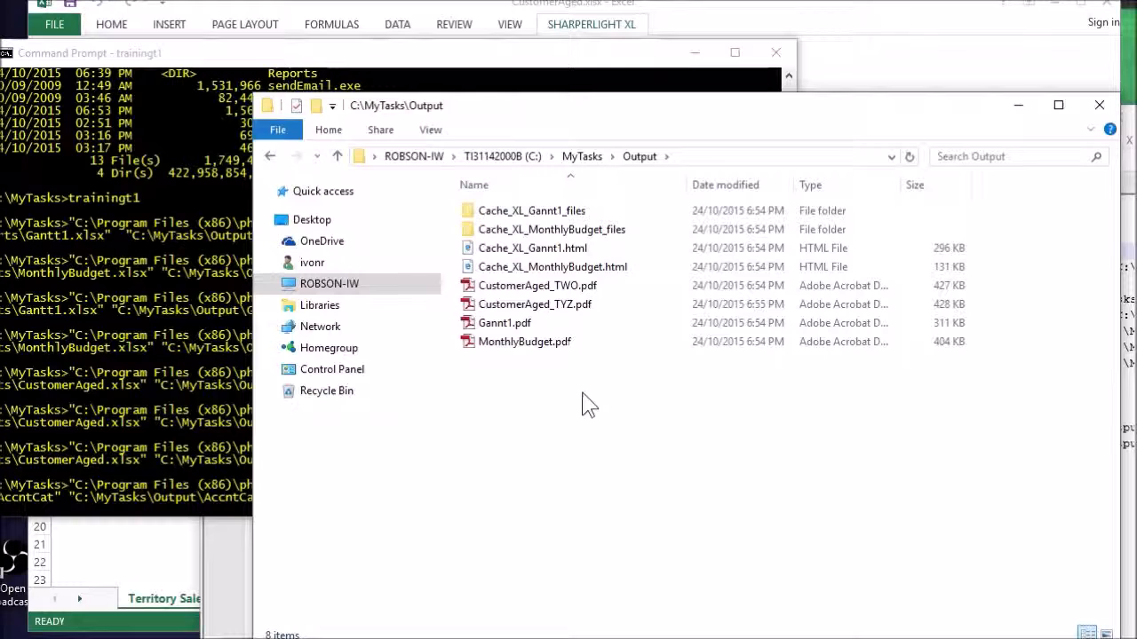
{"action": "key", "text": "alt+Tab"}
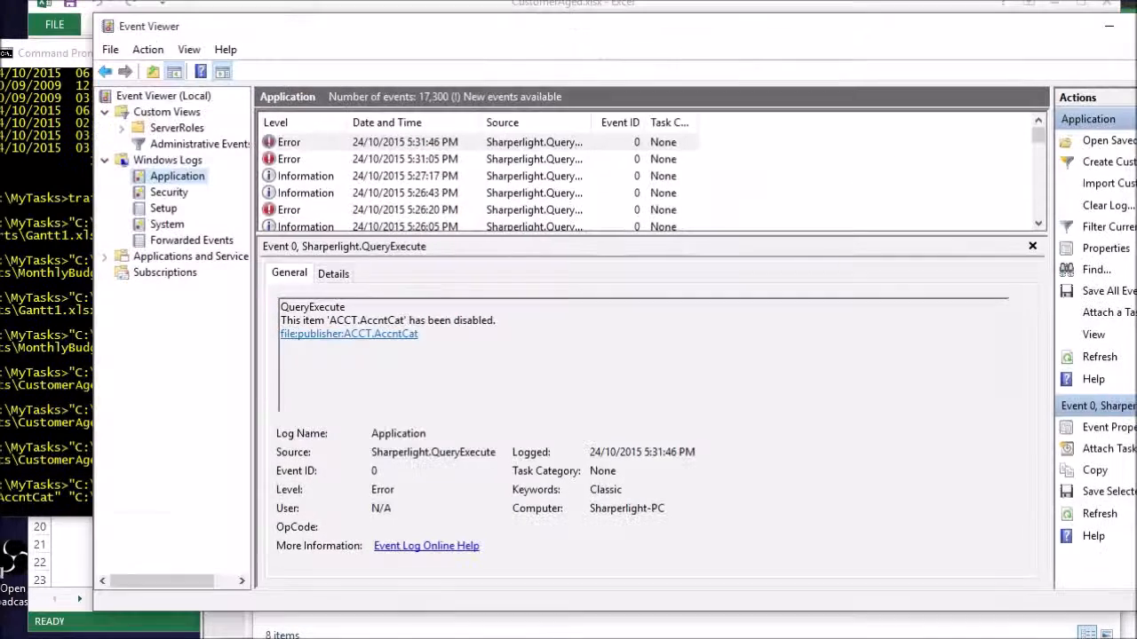
{"action": "left_click", "coordinate": [169, 193]}
{"action": "left_click", "coordinate": [169, 176]}
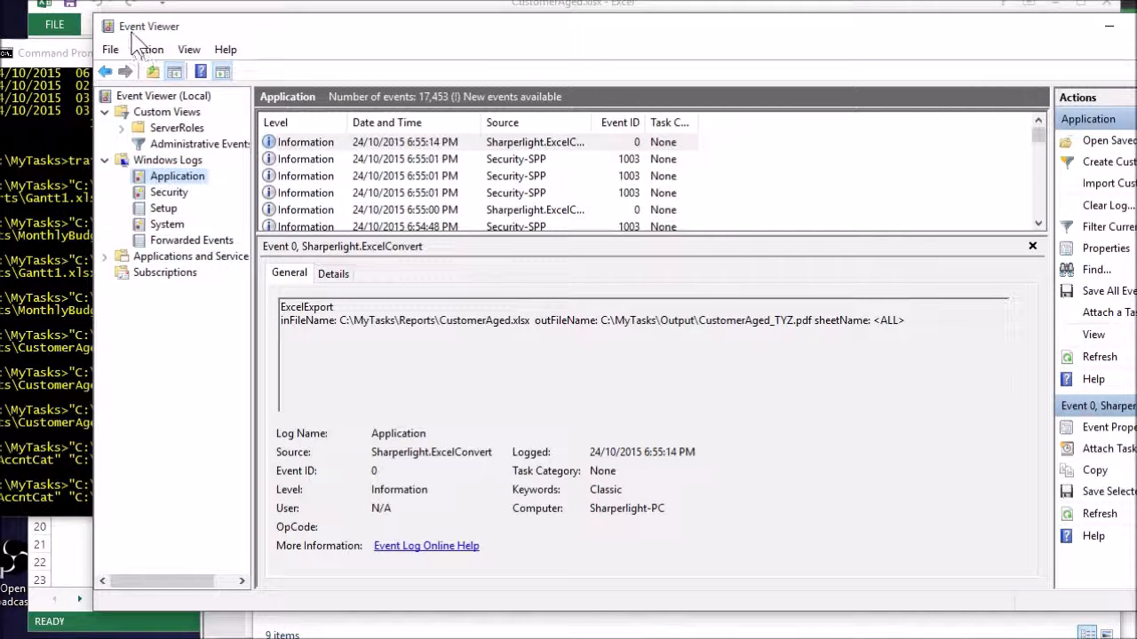
{"action": "left_click", "coordinate": [426, 159]}
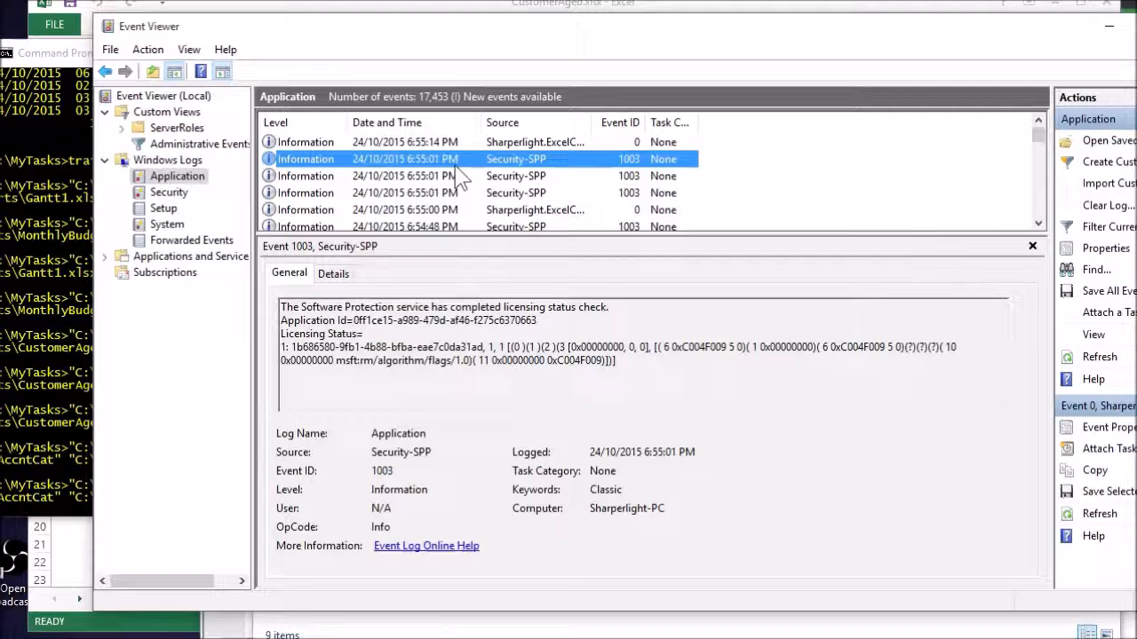
{"action": "left_click", "coordinate": [388, 192]}
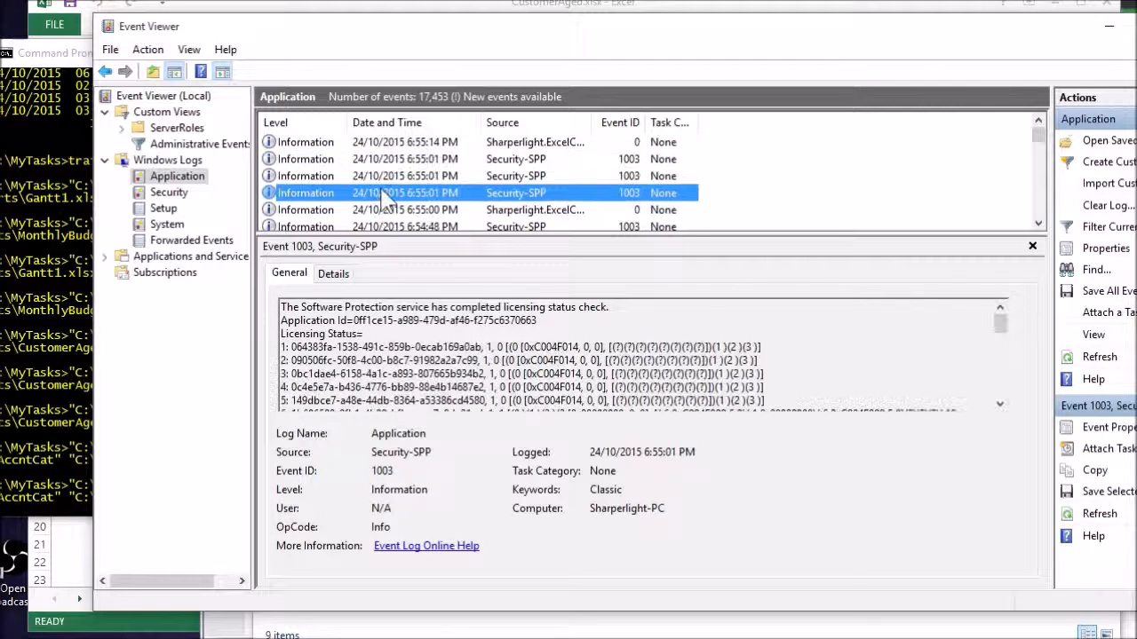
{"action": "left_click", "coordinate": [422, 144]}
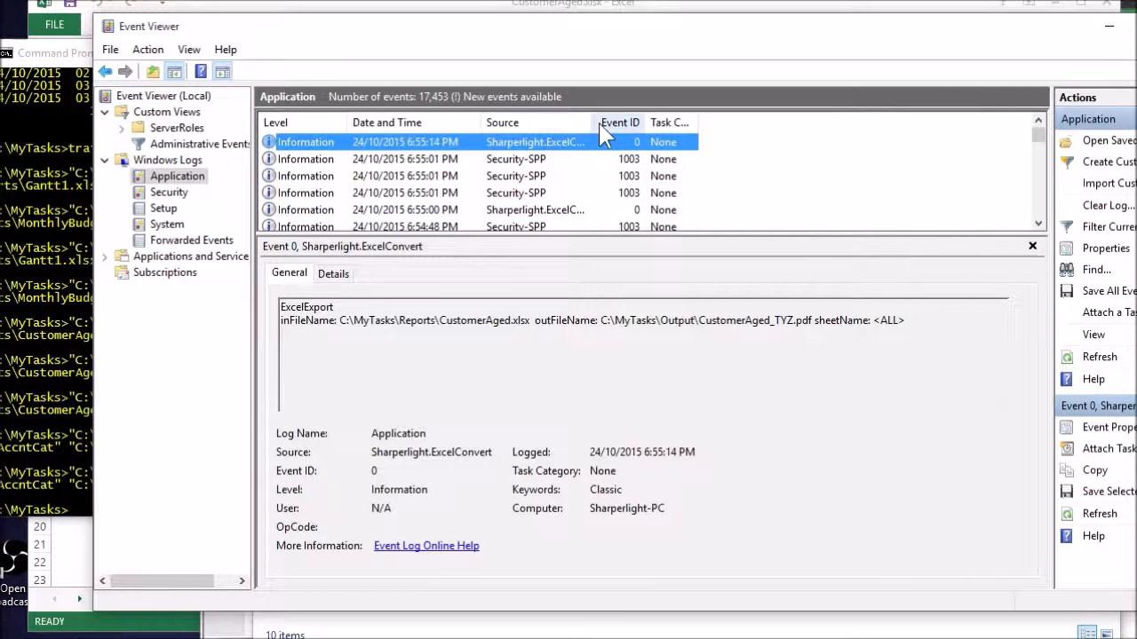
Widen the Source column and highlight the input file, output file and sheet name in the ExcelExport event's description
{"action": "left_click_drag", "start_coordinate": [593, 119], "coordinate": [648, 119]}
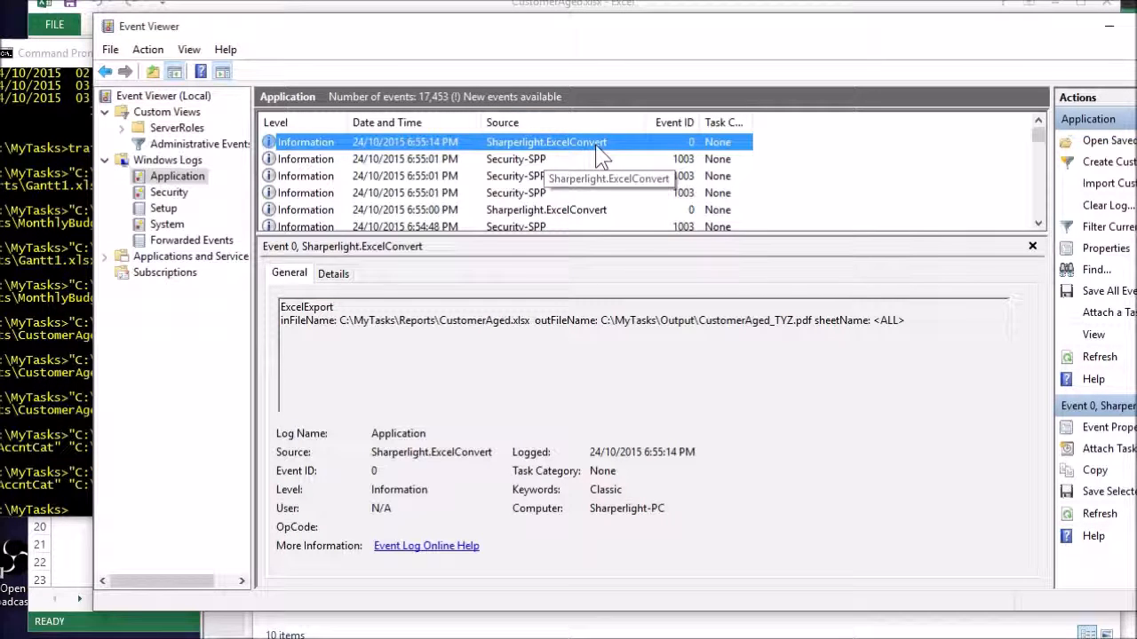
{"action": "left_click", "coordinate": [341, 320]}
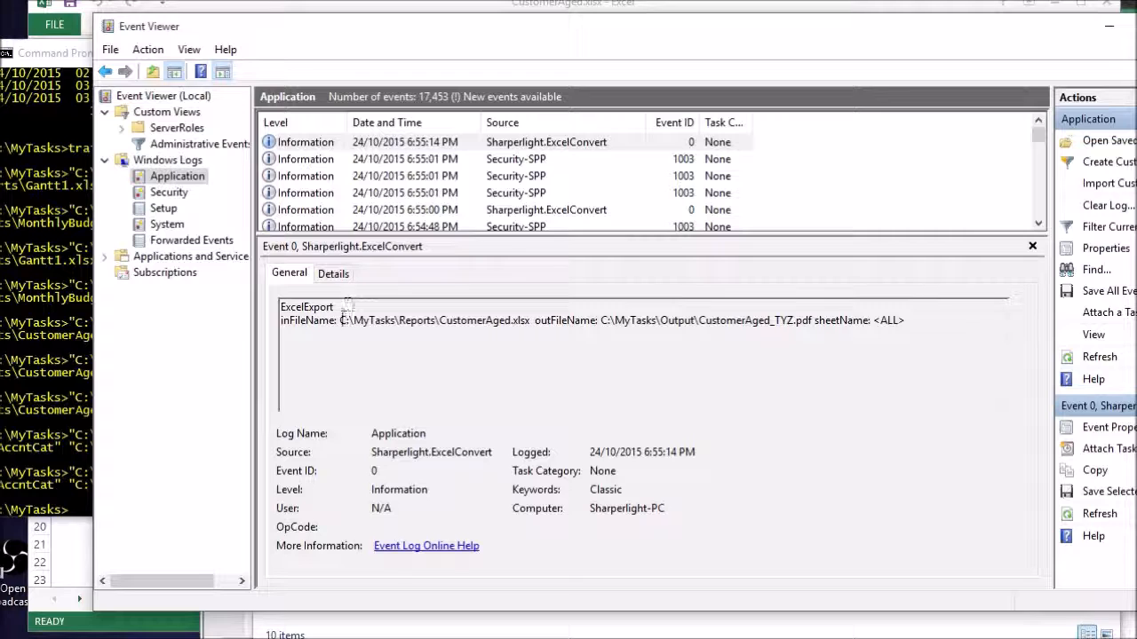
{"action": "left_click_drag", "start_coordinate": [340, 319], "coordinate": [523, 325]}
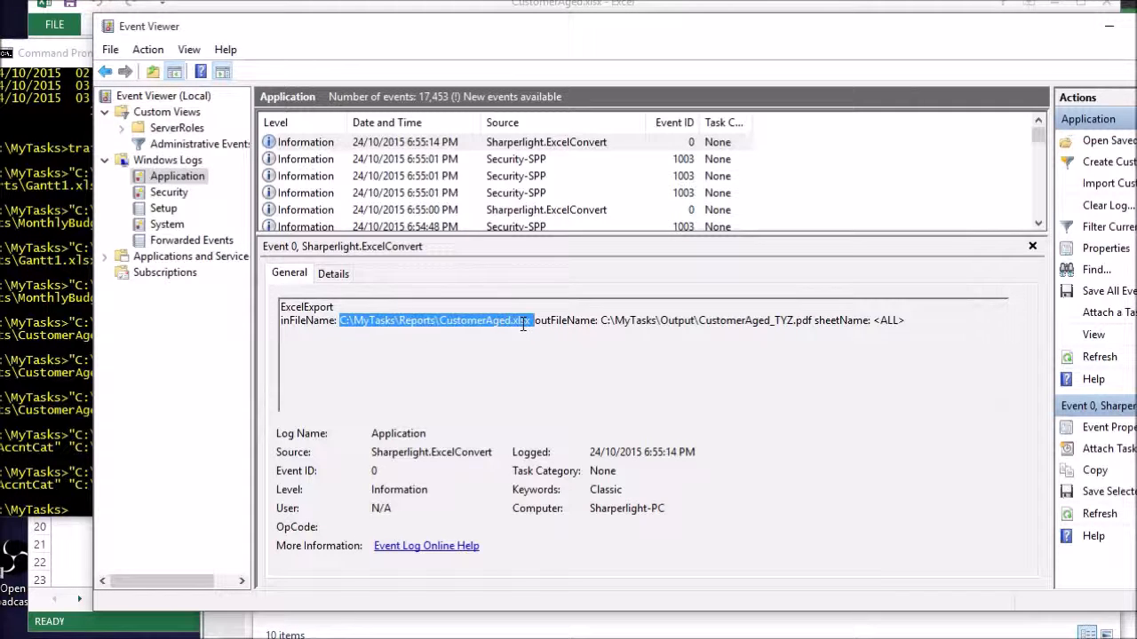
{"action": "left_click_drag", "start_coordinate": [602, 320], "coordinate": [902, 320]}
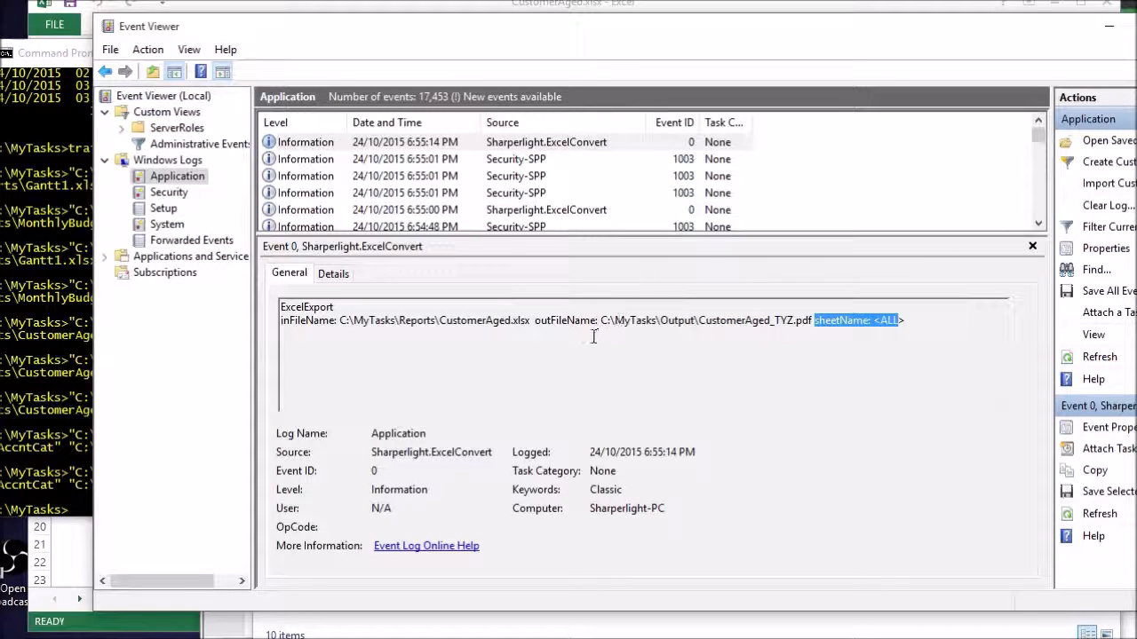
{"action": "left_click_drag", "start_coordinate": [528, 317], "coordinate": [340, 321]}
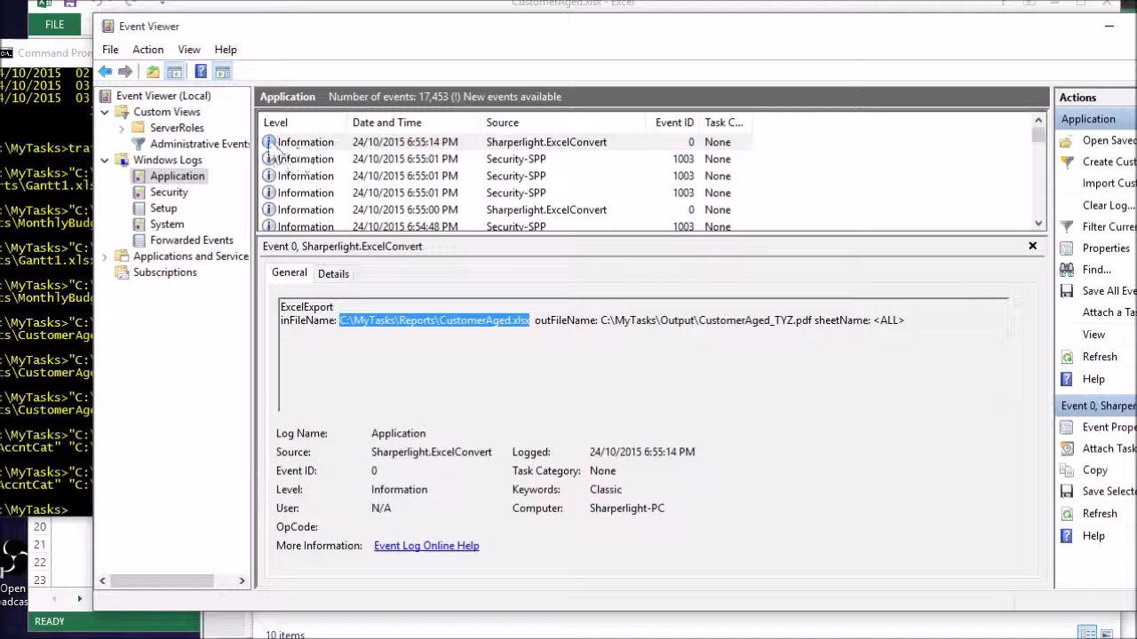
{"action": "left_click", "coordinate": [418, 144]}
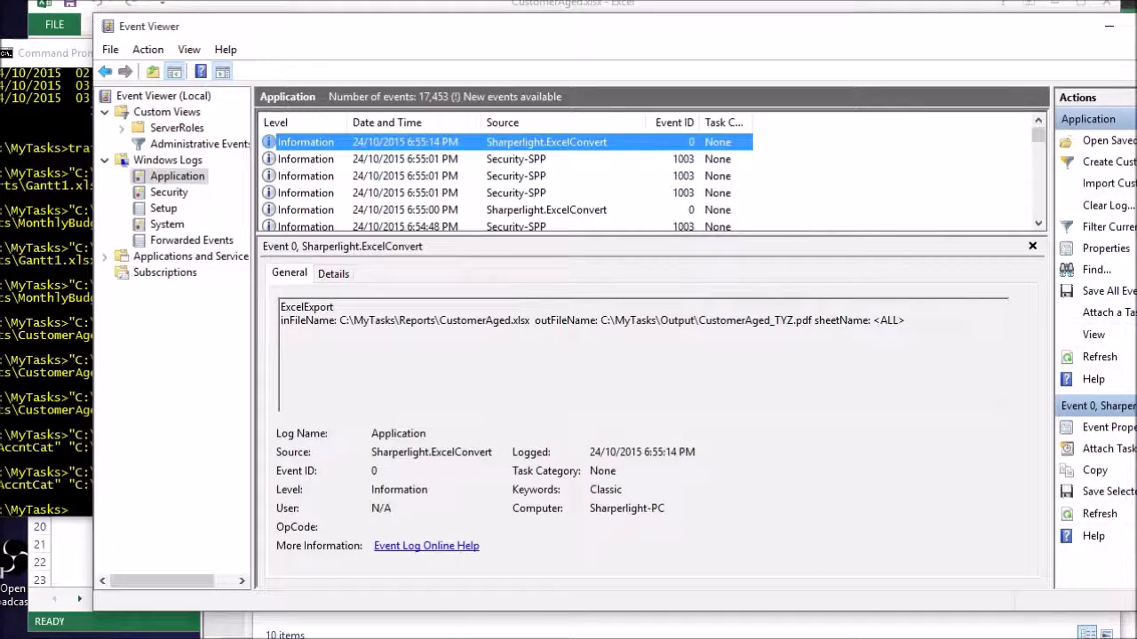
Switch to the Command Prompt and paste the /ExcelExport command for MonthlyBudgetX.xlsx at the prompt
{"action": "key", "text": "alt+Tab"}
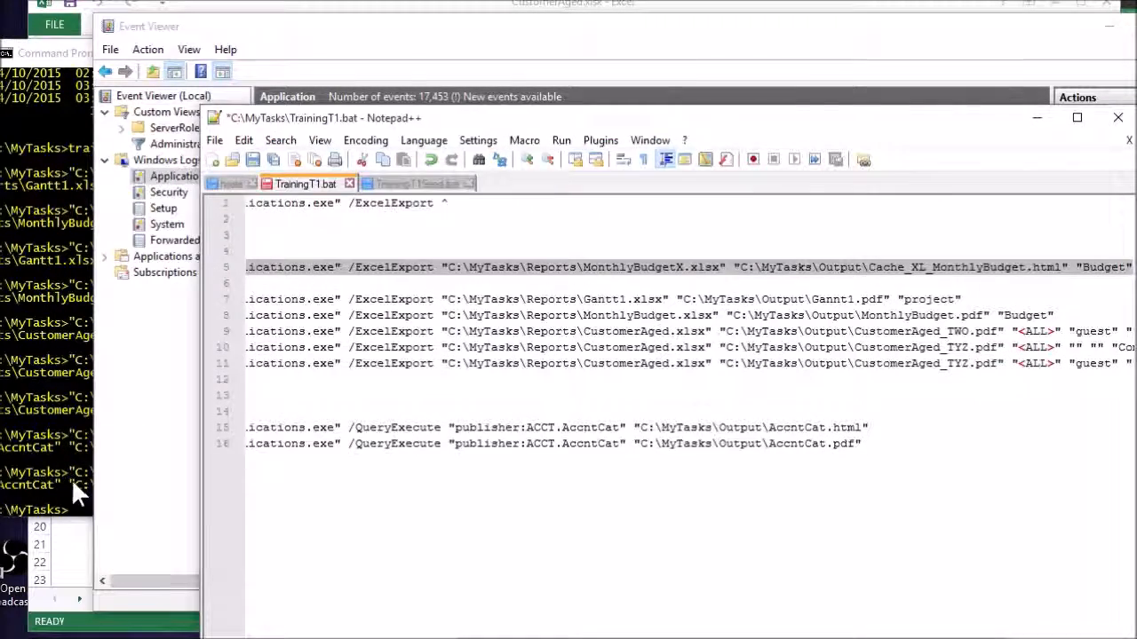
{"action": "left_click", "coordinate": [71, 479]}
{"action": "right_click", "coordinate": [123, 522]}
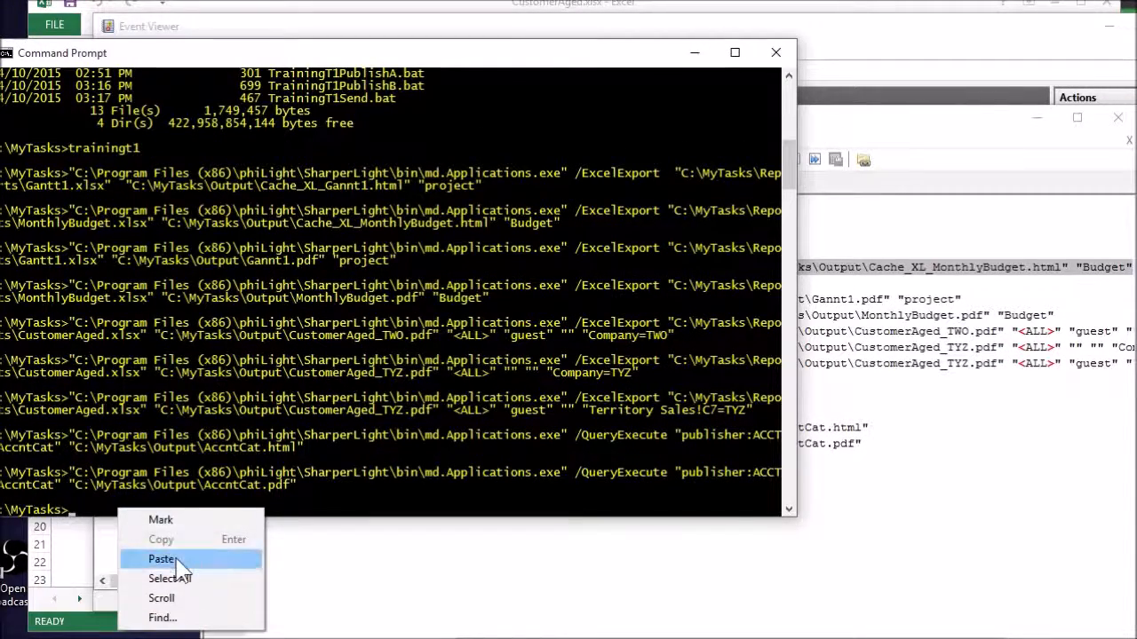
{"action": "left_click", "coordinate": [169, 561]}
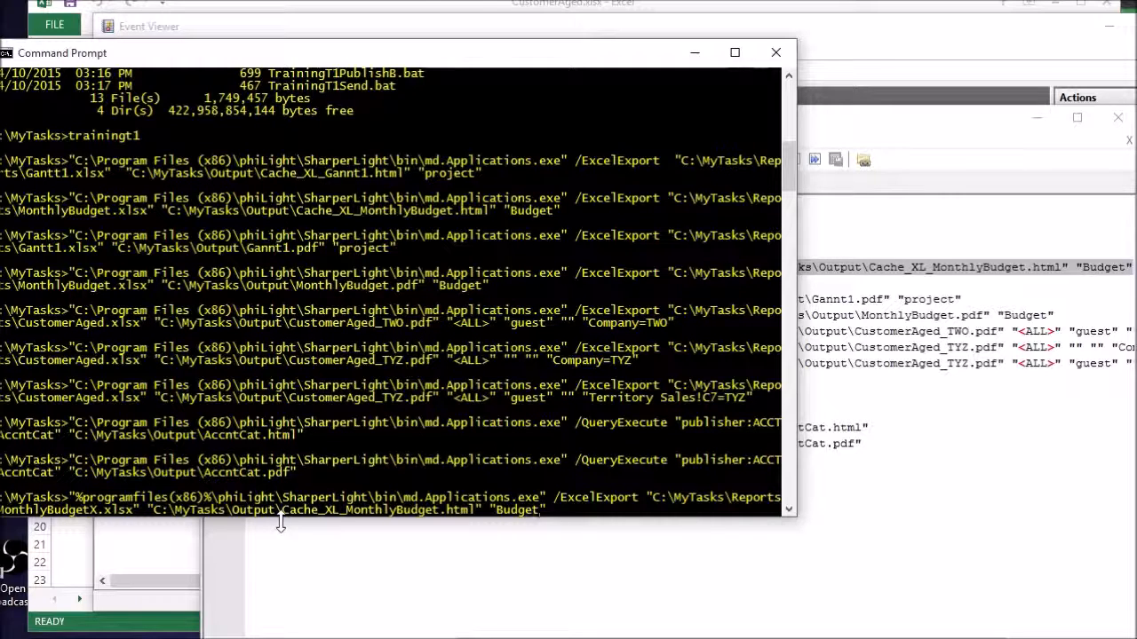
Change the workbook name in the pasted command to MonthlyBudgetXXXX.xlsx and run the command
{"action": "key", "text": "Left"}
{"action": "key", "text": "Left"}
{"action": "key", "text": "Left"}
{"action": "key", "text": "Left"}
{"action": "key", "text": "Left"}
{"action": "key", "text": "Left"}
{"action": "key", "text": "Left"}
{"action": "key", "text": "Left"}
{"action": "key", "text": "Left"}
{"action": "key", "text": "Left"}
{"action": "key", "text": "Left"}
{"action": "key", "text": "Left"}
{"action": "key", "text": "Left"}
{"action": "key", "text": "Left"}
{"action": "key", "text": "Left"}
{"action": "key", "text": "Left"}
{"action": "key", "text": "Left"}
{"action": "key", "text": "Left"}
{"action": "key", "text": "Left"}
{"action": "key", "text": "Left"}
{"action": "type", "text": "XXX"}
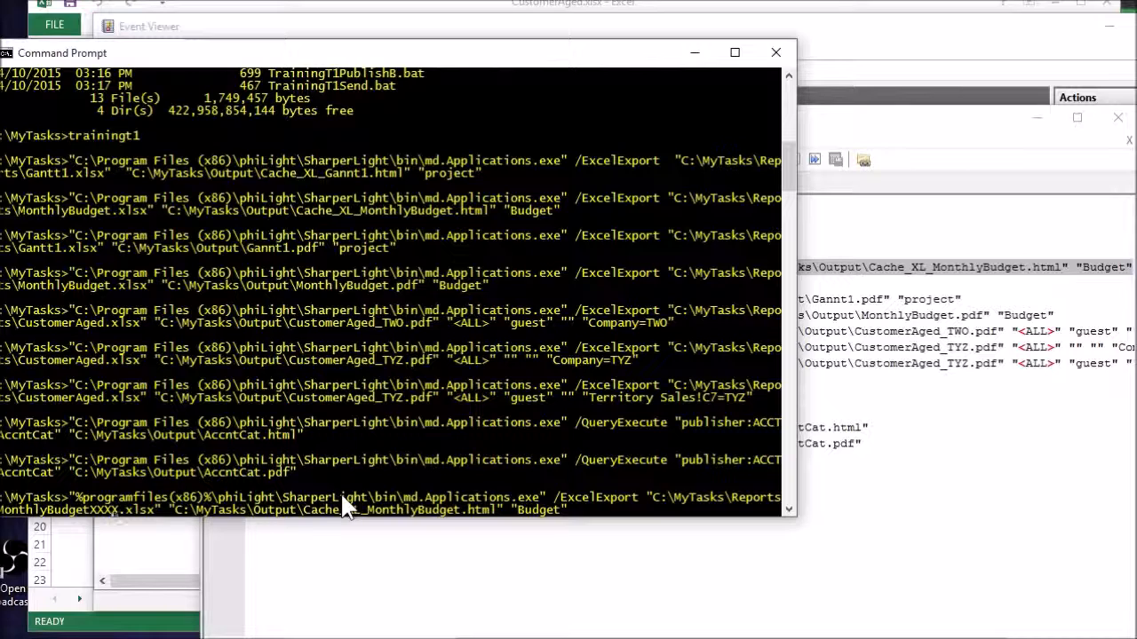
{"action": "key", "text": "Return"}
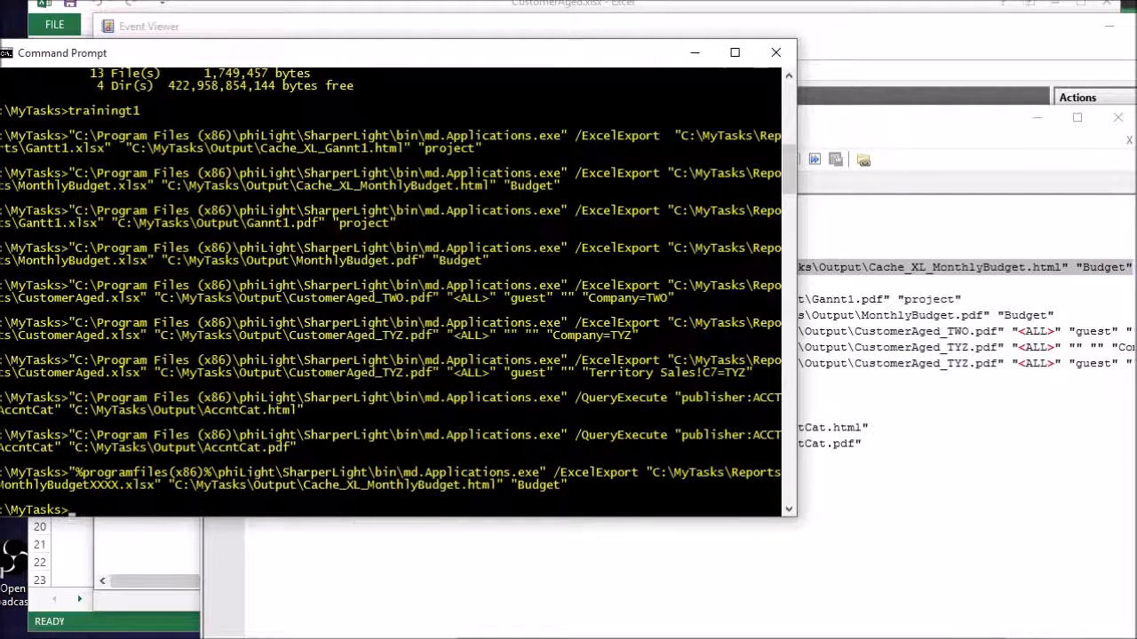
Return to Event Viewer, refresh the Application log, inspect the Sharperlight.ExcelConvert error event and minimize the window
{"action": "key", "text": "alt+Tab"}
{"action": "left_click", "coordinate": [414, 160]}
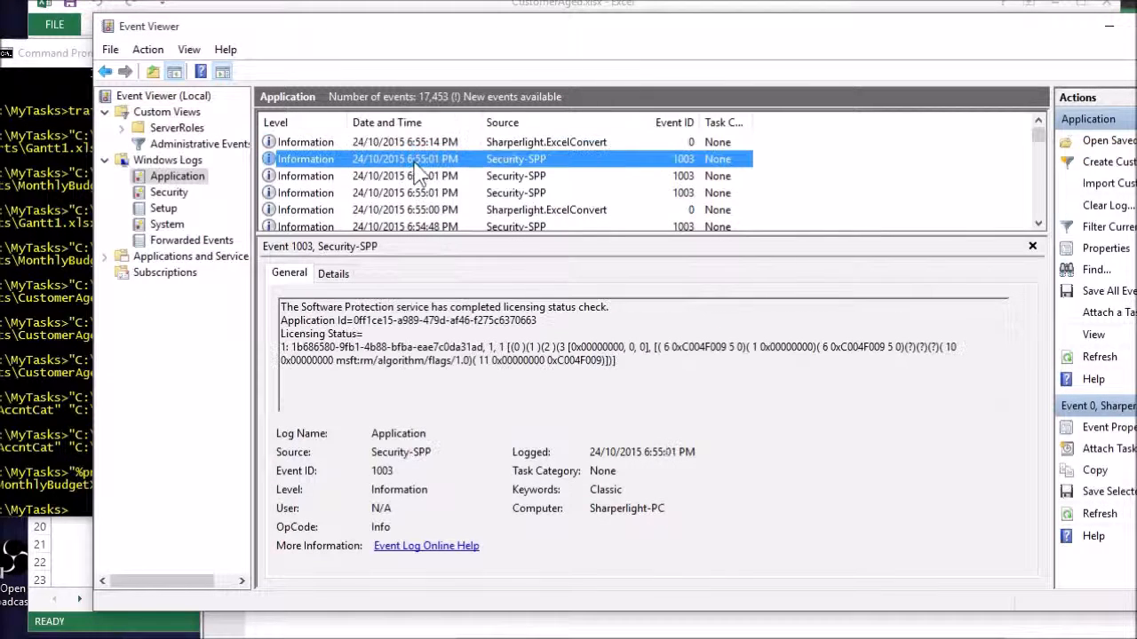
{"action": "key", "text": "F5"}
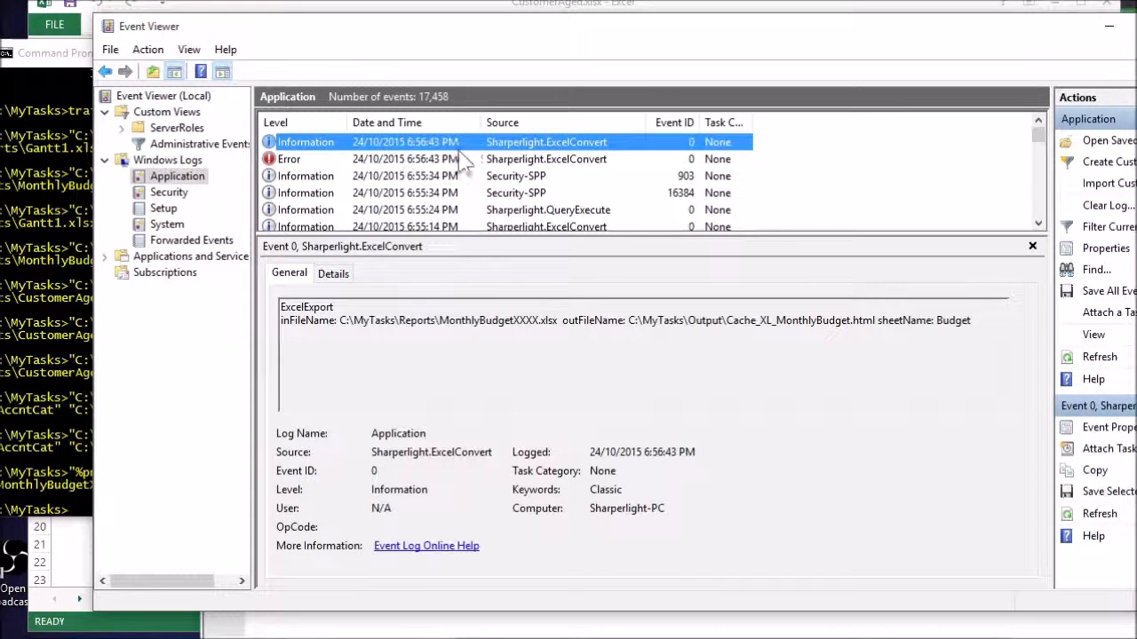
{"action": "left_click", "coordinate": [468, 165]}
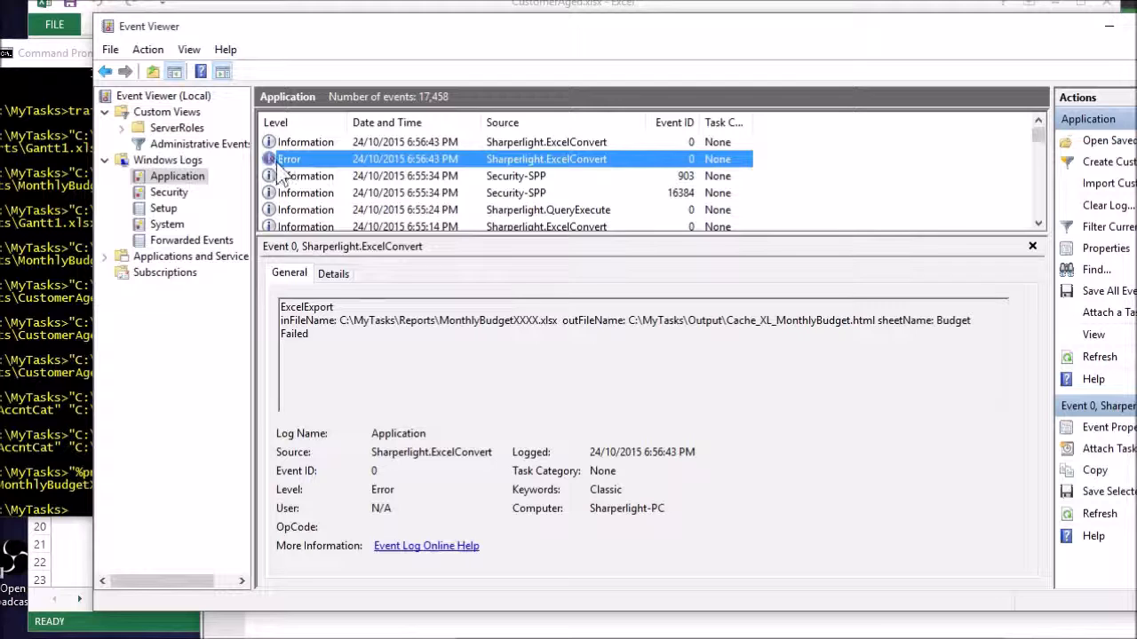
{"action": "left_click", "coordinate": [348, 333]}
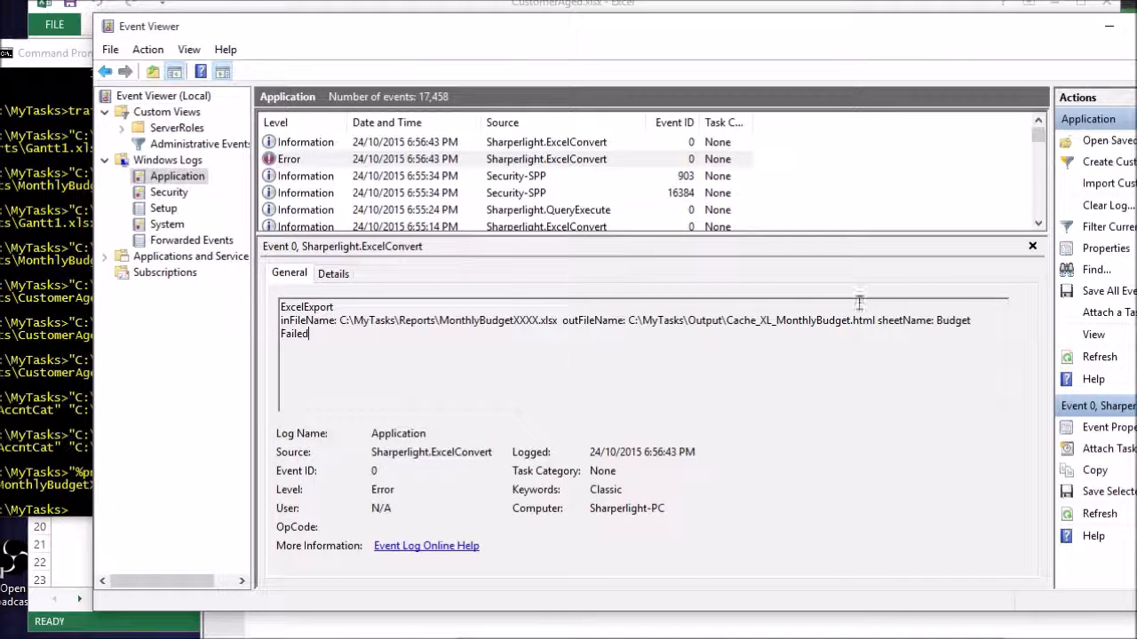
{"action": "left_click", "coordinate": [1109, 26]}
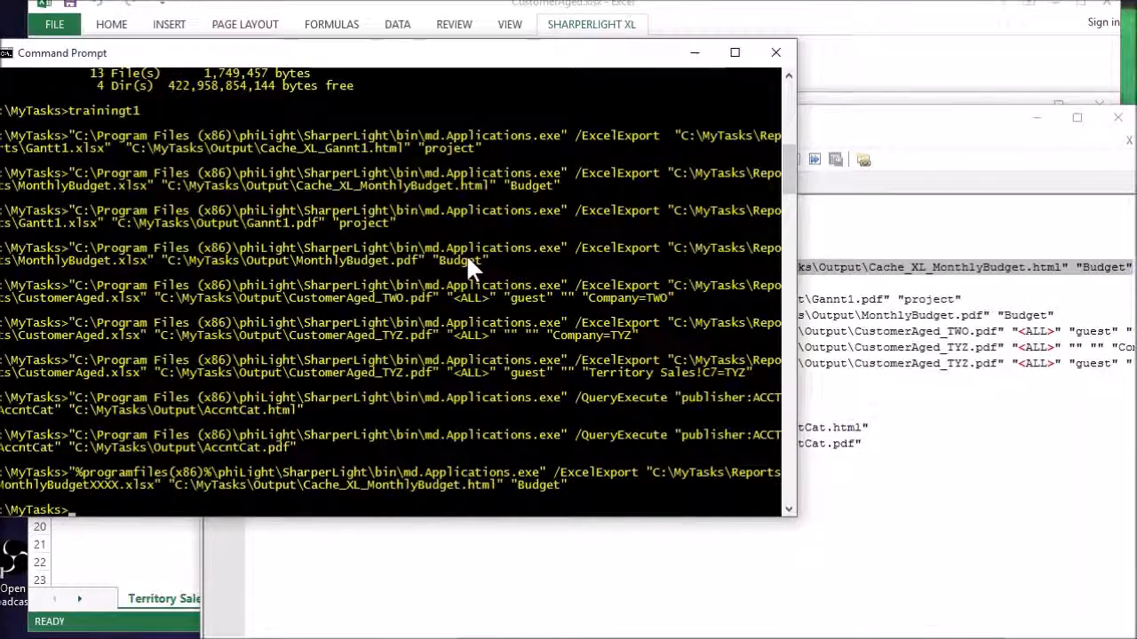
Switch to TrainingT1Send.bat in Notepad++ and highlight the sendEmail program name in the command to review it
{"action": "key", "text": "alt+Tab"}
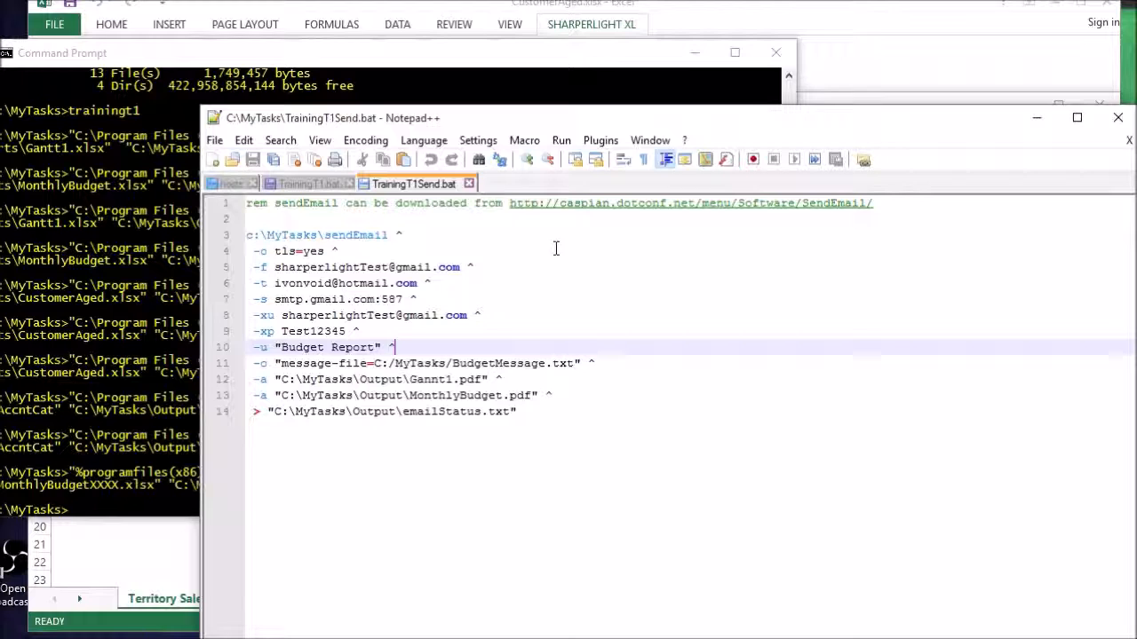
{"action": "left_click", "coordinate": [543, 240]}
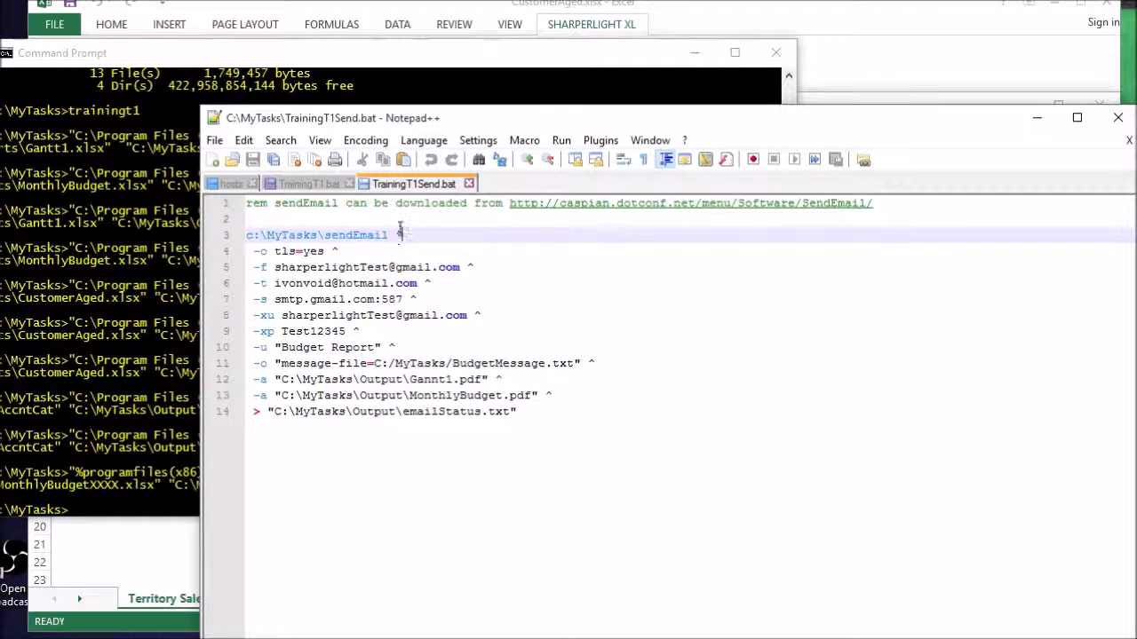
{"action": "double_click", "coordinate": [337, 235]}
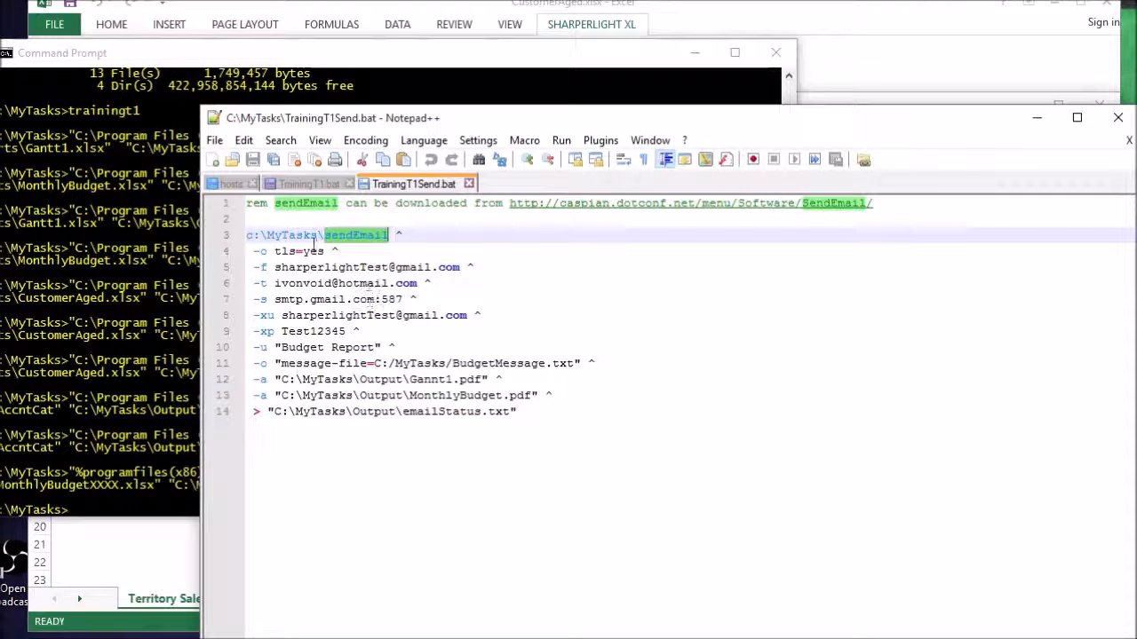
{"action": "left_click", "coordinate": [317, 269]}
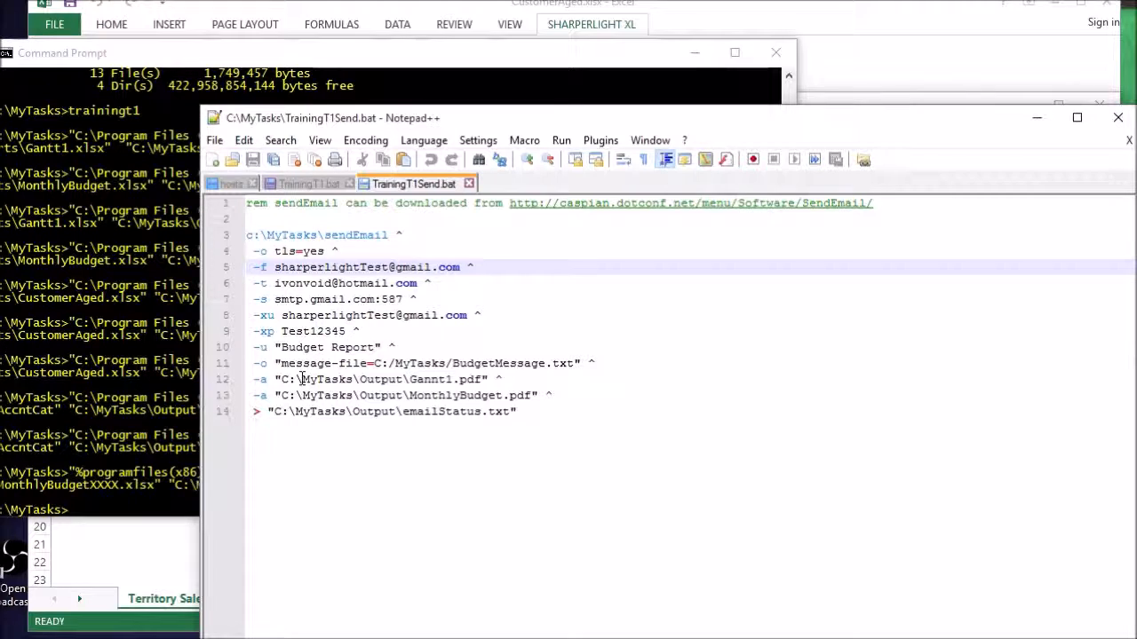
{"action": "double_click", "coordinate": [356, 237]}
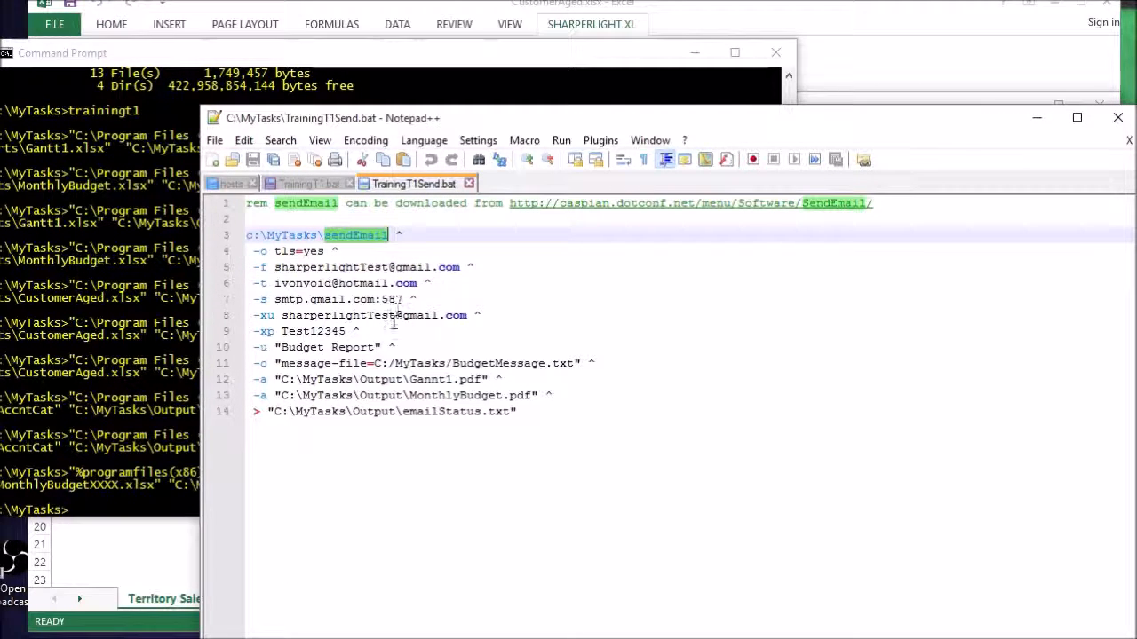
Open the sendEmail download link from the batch file and read through the page's Command Line Options
{"action": "double_click", "coordinate": [533, 204]}
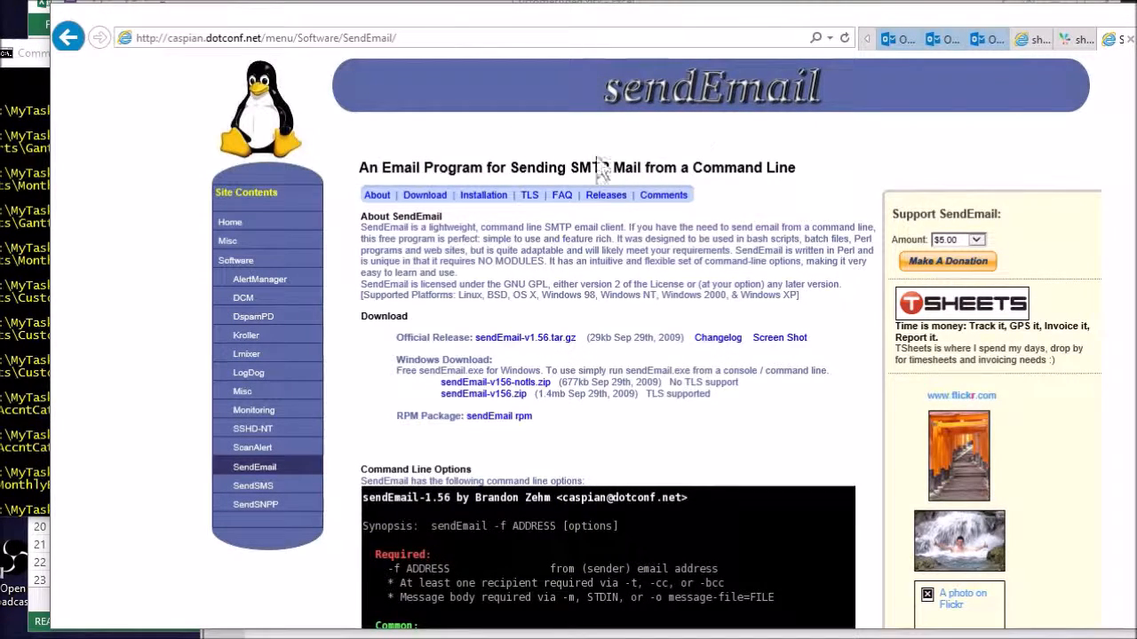
{"action": "scroll", "coordinate": [666, 477], "scroll_direction": "down", "scroll_amount": 3}
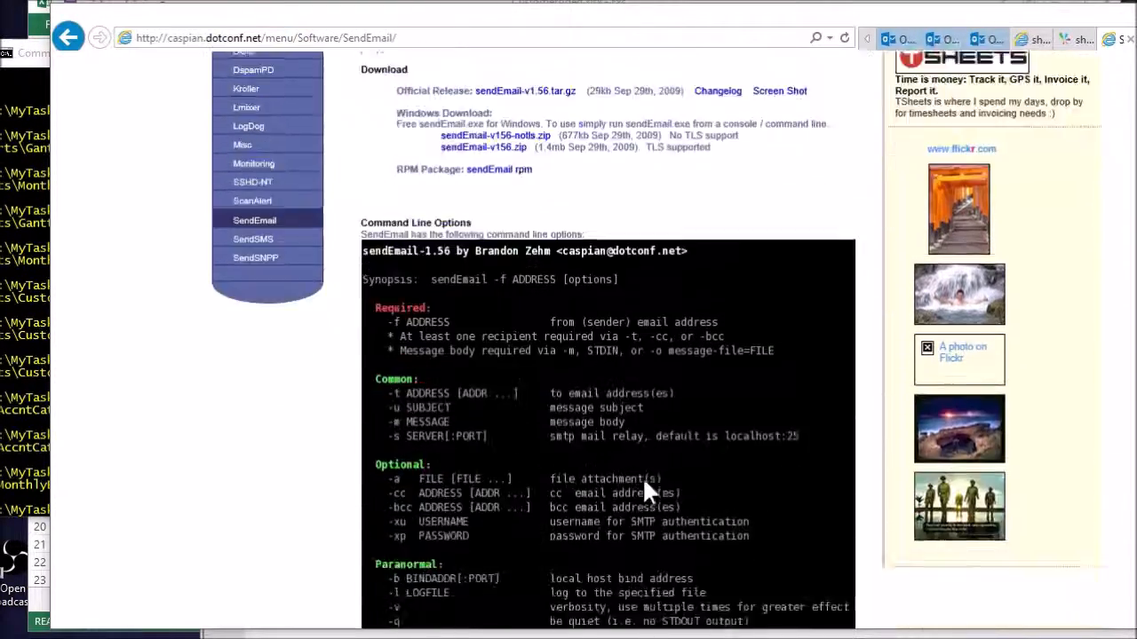
{"action": "scroll", "coordinate": [489, 416], "scroll_direction": "down", "scroll_amount": 1}
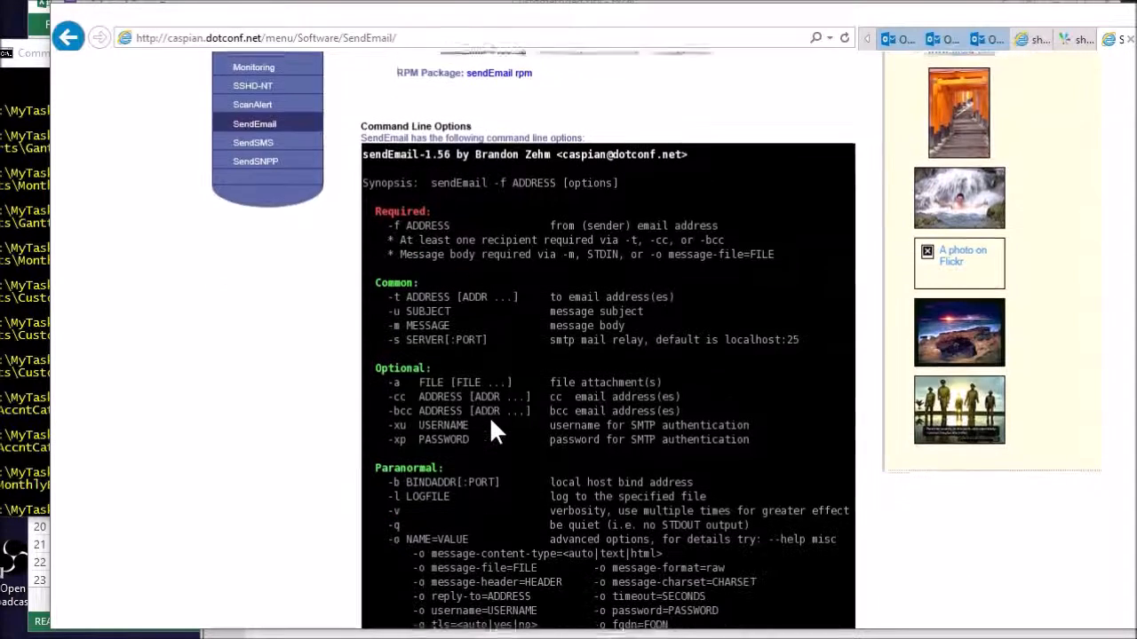
{"action": "scroll", "coordinate": [494, 374], "scroll_direction": "down", "scroll_amount": 1}
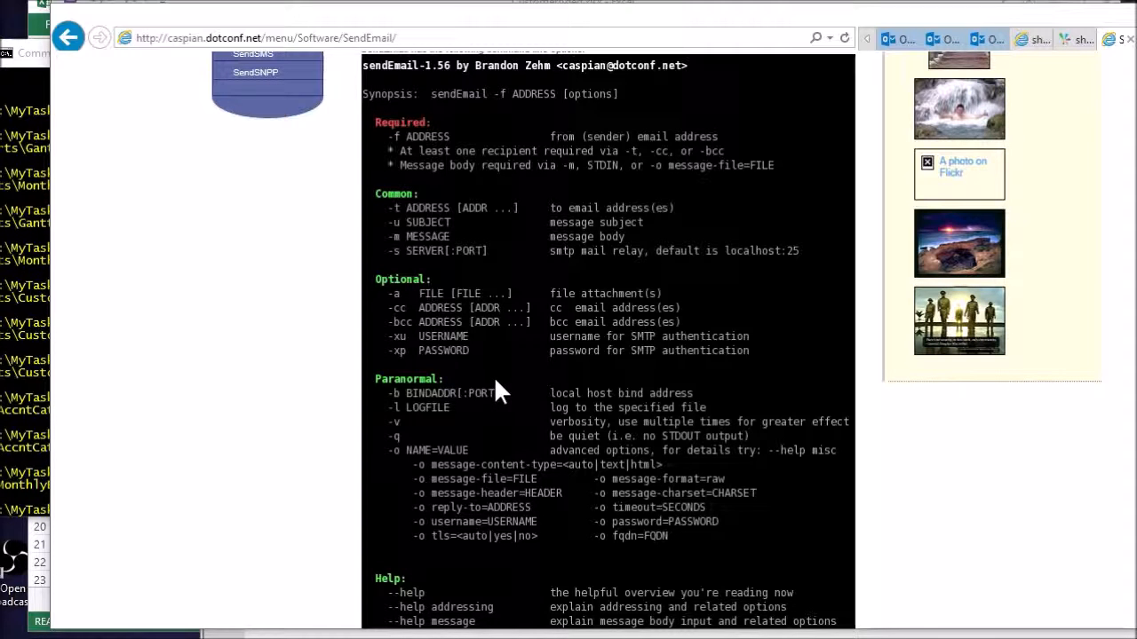
{"action": "scroll", "coordinate": [496, 391], "scroll_direction": "down", "scroll_amount": 1}
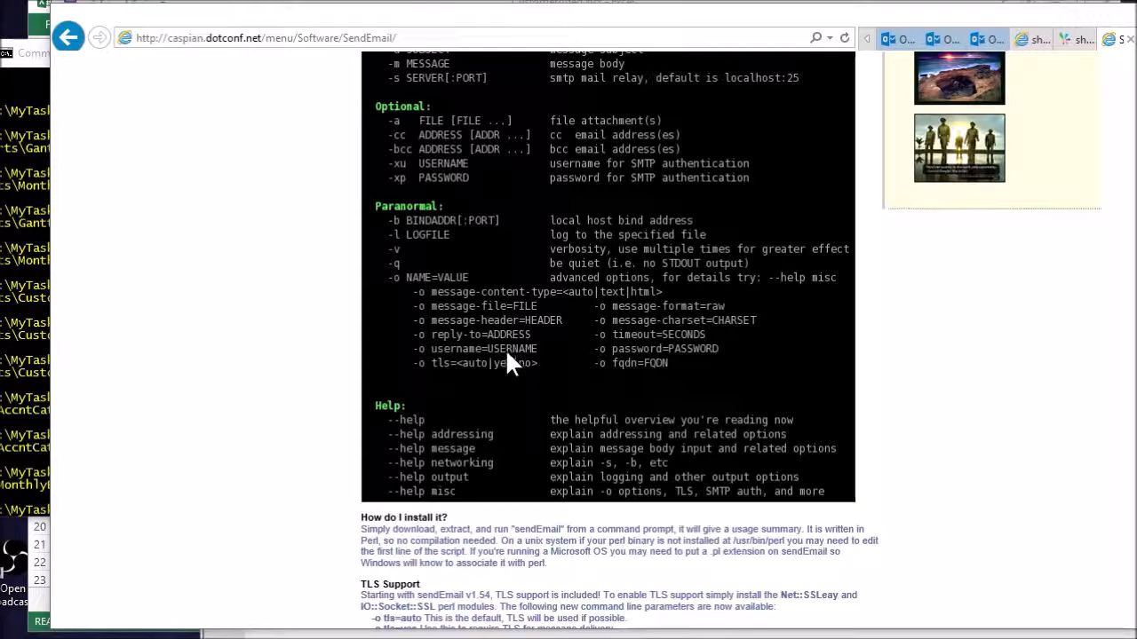
{"action": "scroll", "coordinate": [510, 354], "scroll_direction": "up", "scroll_amount": 1}
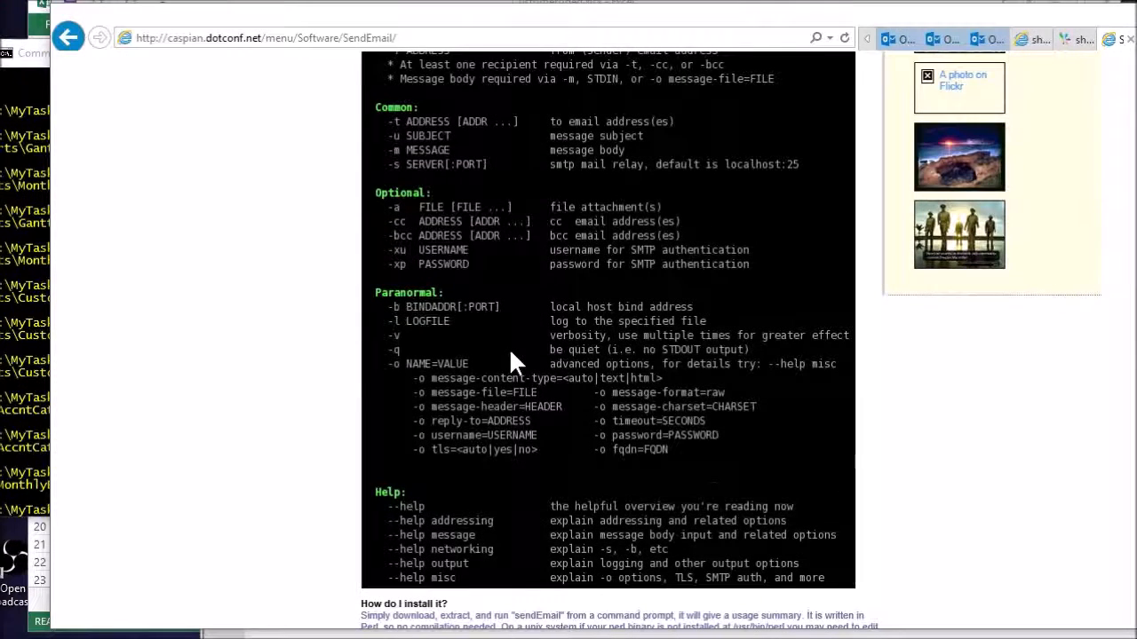
{"action": "scroll", "coordinate": [509, 349], "scroll_direction": "up", "scroll_amount": 1}
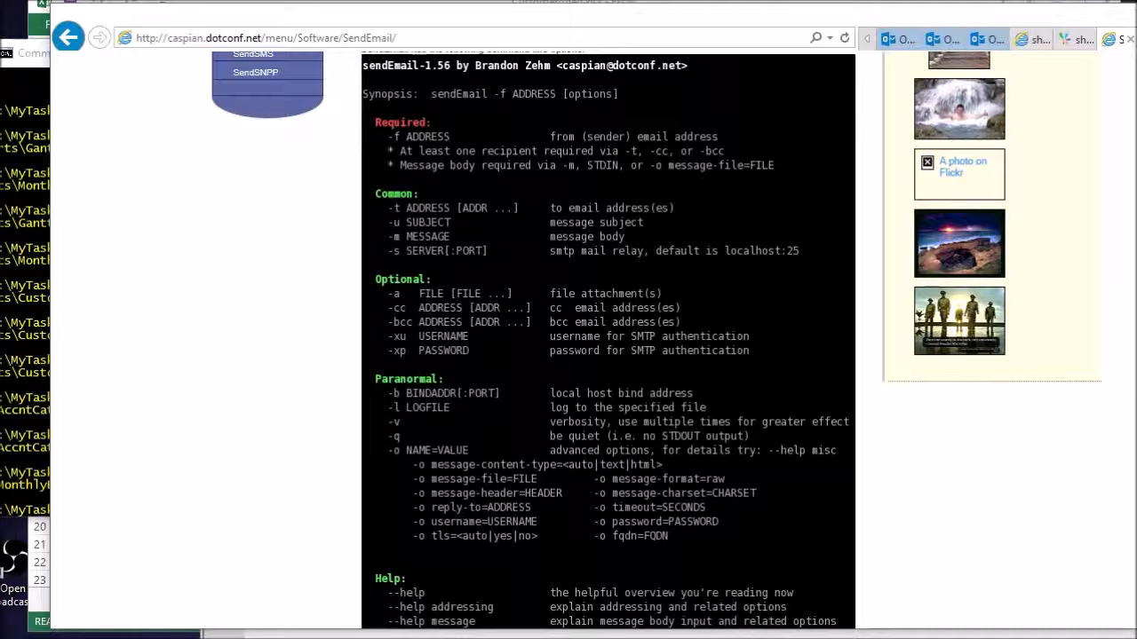
Leave the sendEmail web page and highlight the program path, -f sender option and -t recipient option in TrainingT1Send.bat to review them
{"action": "left_click", "coordinate": [1134, 12]}
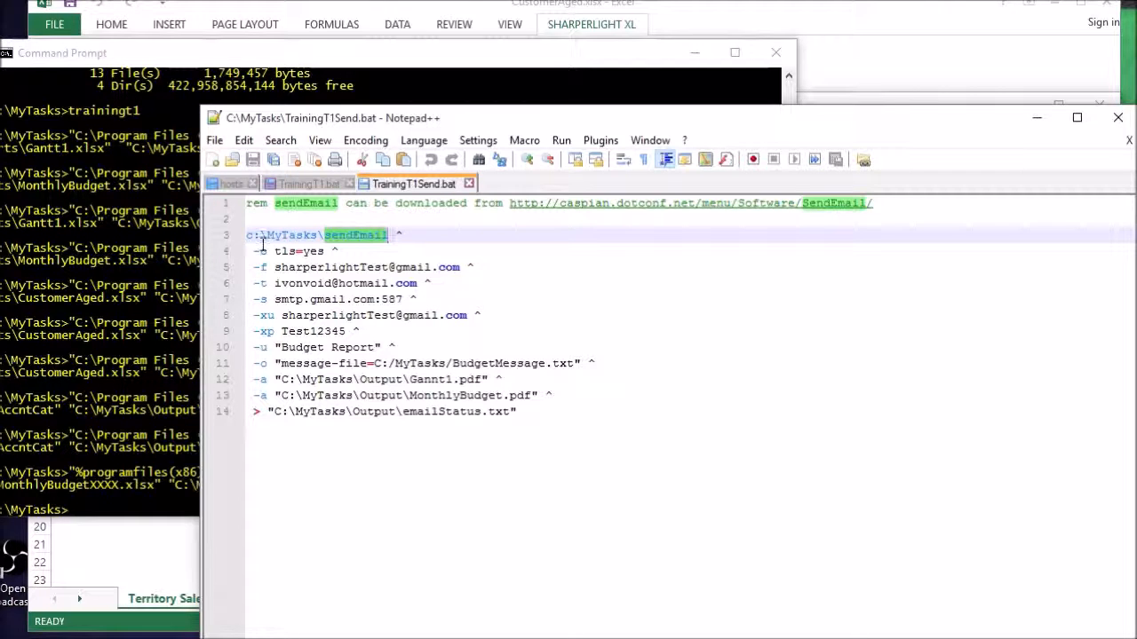
{"action": "left_click_drag", "start_coordinate": [250, 236], "coordinate": [328, 229]}
{"action": "double_click", "coordinate": [333, 235]}
{"action": "left_click", "coordinate": [286, 283]}
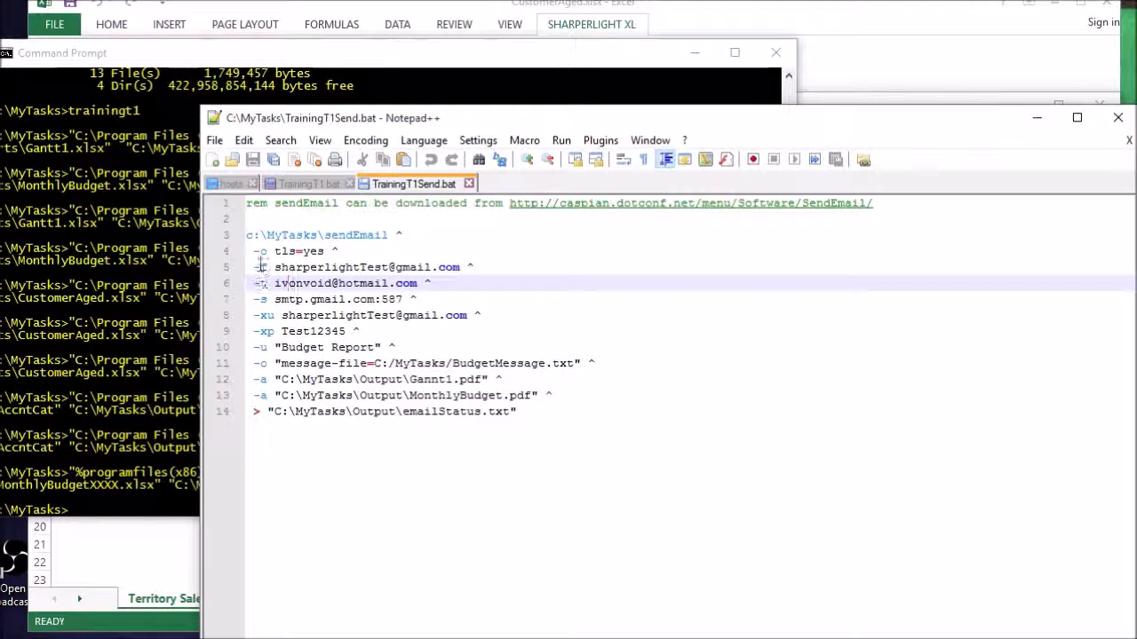
{"action": "double_click", "coordinate": [263, 266]}
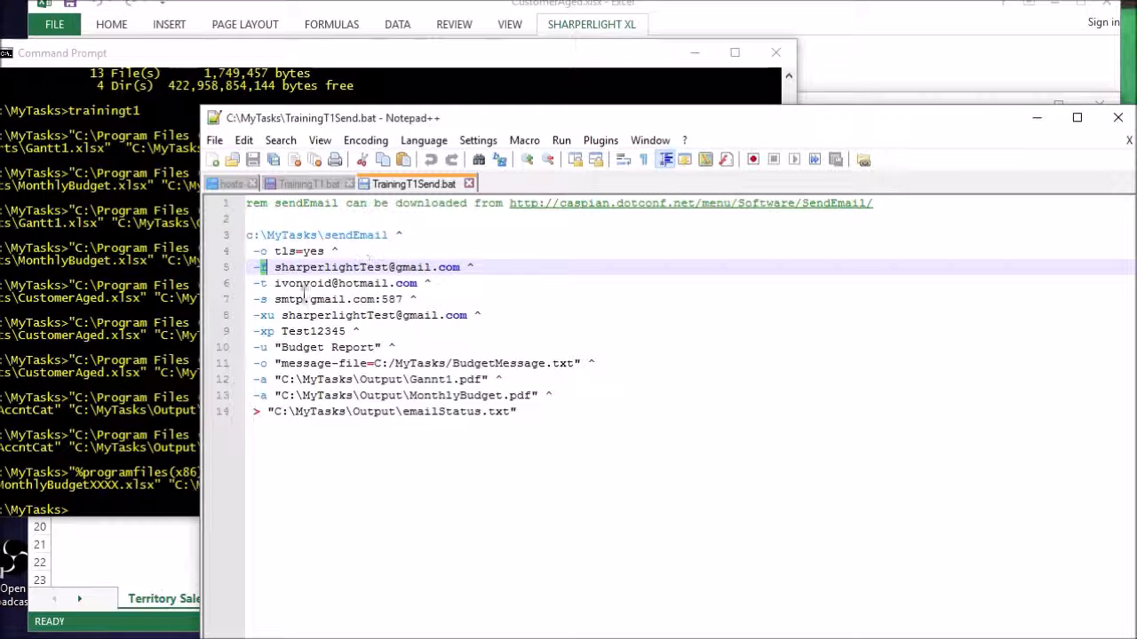
{"action": "double_click", "coordinate": [264, 284]}
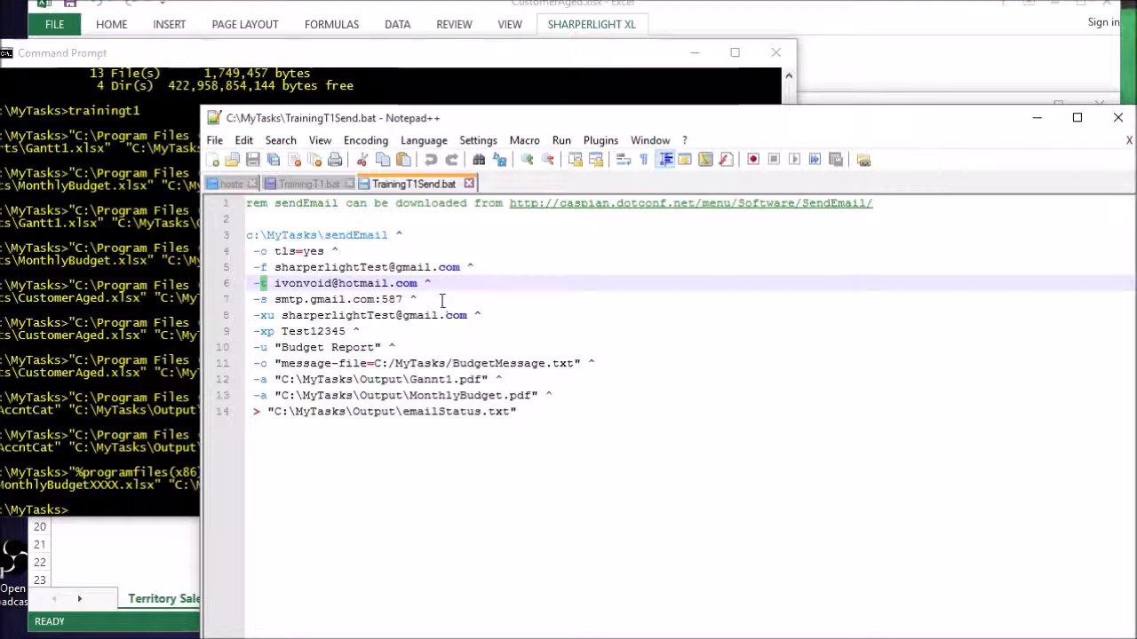
{"action": "left_click_drag", "start_coordinate": [460, 266], "coordinate": [476, 266]}
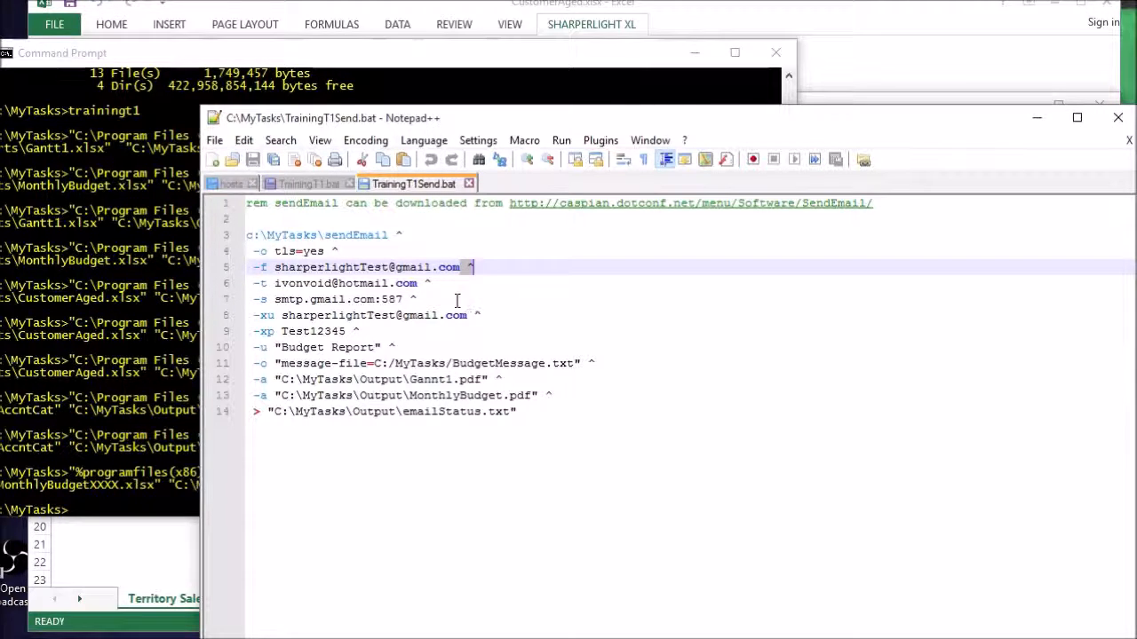
{"action": "left_click", "coordinate": [253, 283]}
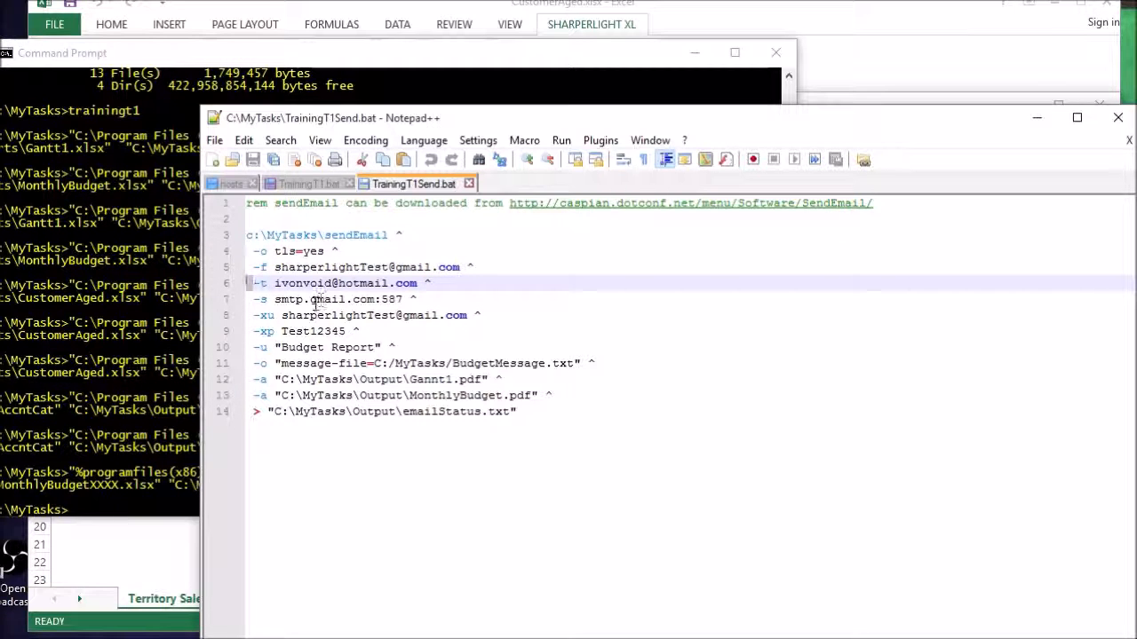
Highlight the SMTP server smtp.gmail.com:587 and the -xu username and -xp password values in the batch file to review them
{"action": "left_click", "coordinate": [308, 330]}
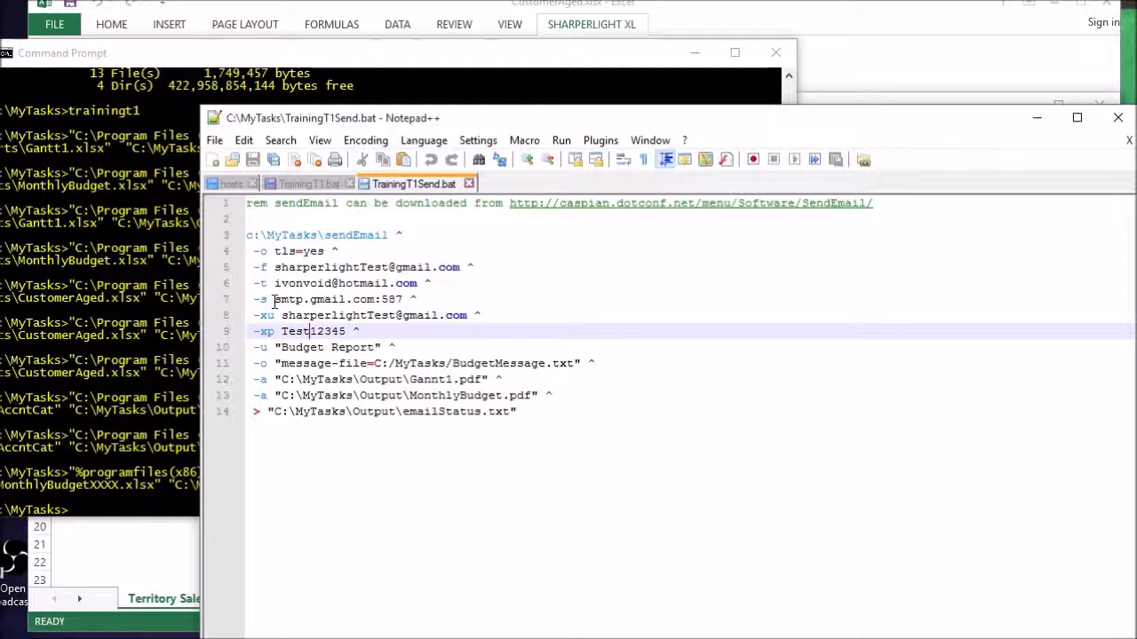
{"action": "left_click_drag", "start_coordinate": [276, 299], "coordinate": [405, 300]}
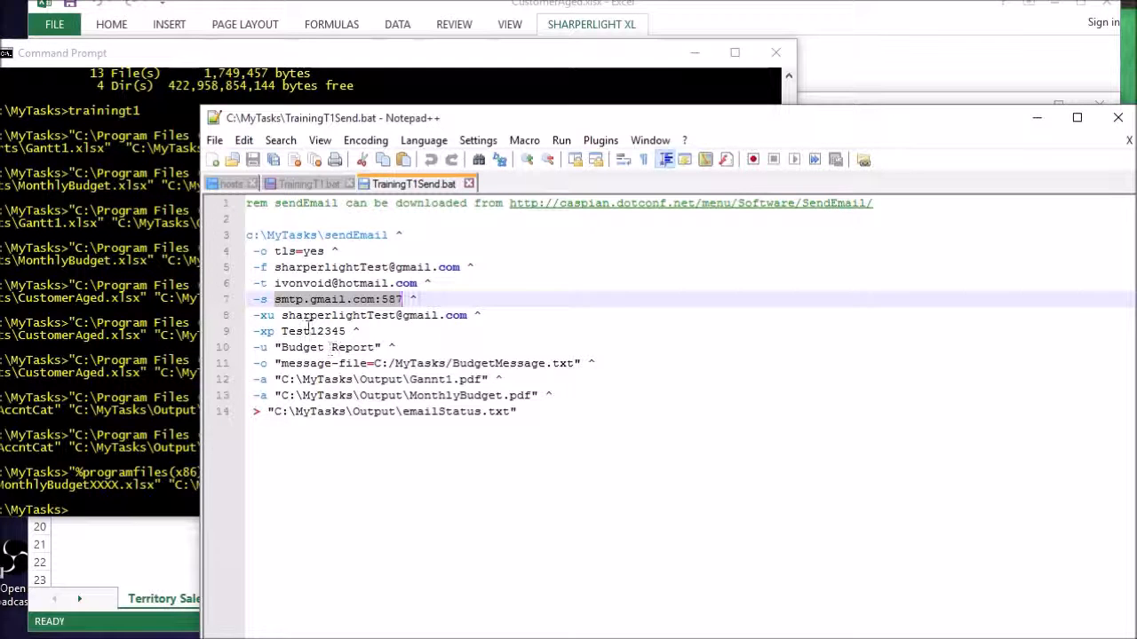
{"action": "left_click_drag", "start_coordinate": [282, 315], "coordinate": [471, 315]}
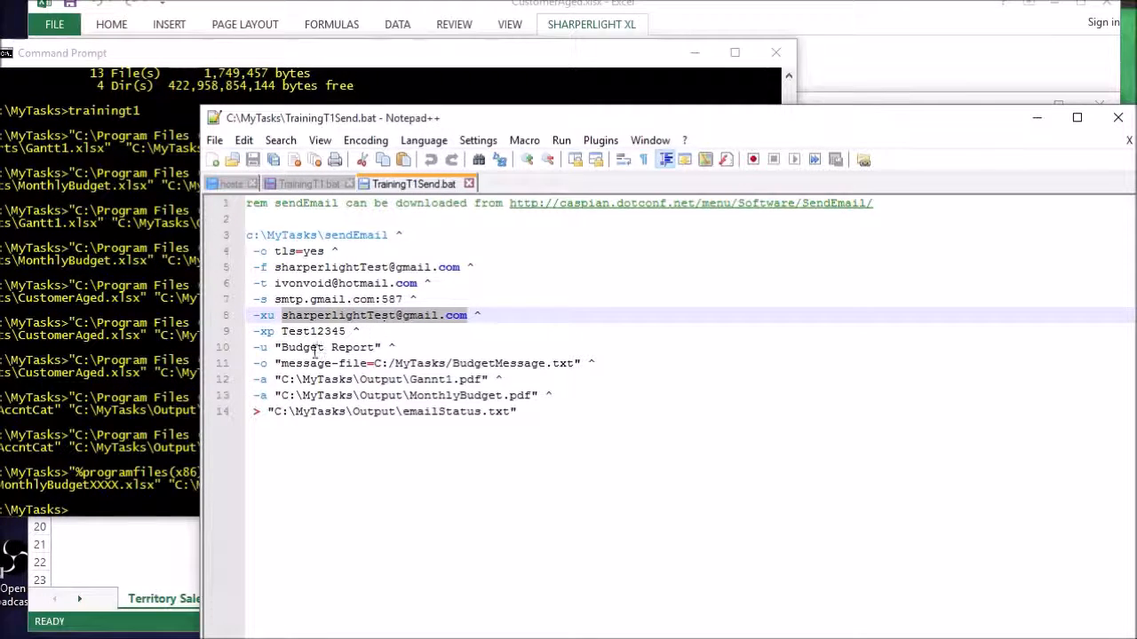
{"action": "left_click_drag", "start_coordinate": [282, 331], "coordinate": [350, 333]}
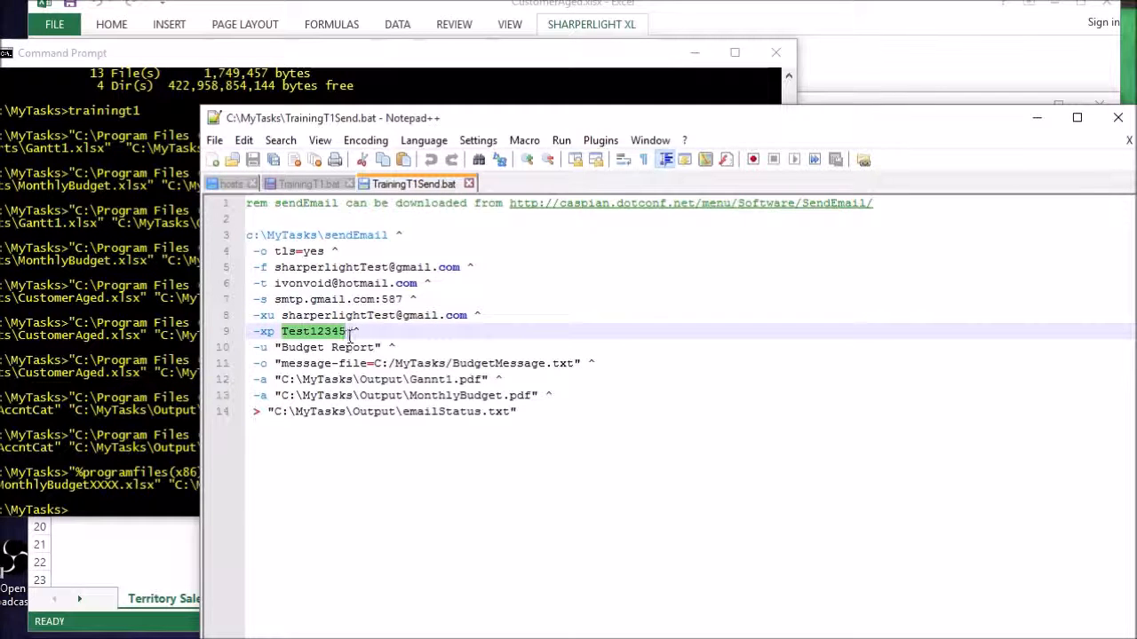
Highlight the "Budget Report" subject and the message-file option with its C:/MyTasks/BudgetMessage.txt path to review them
{"action": "left_click", "coordinate": [290, 364]}
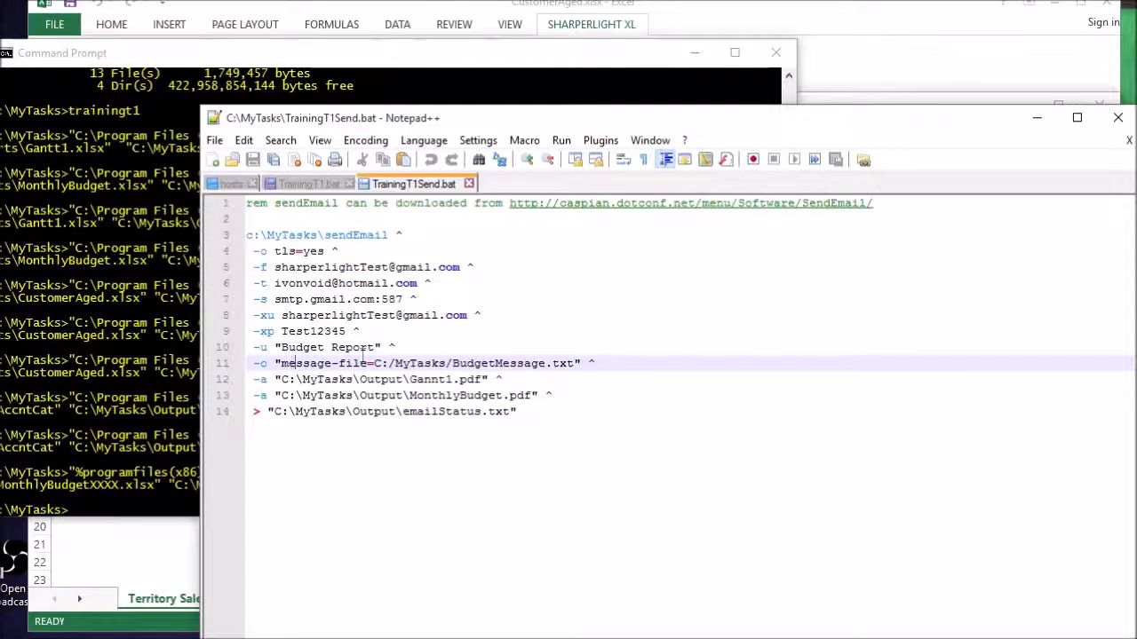
{"action": "left_click_drag", "start_coordinate": [283, 347], "coordinate": [363, 349]}
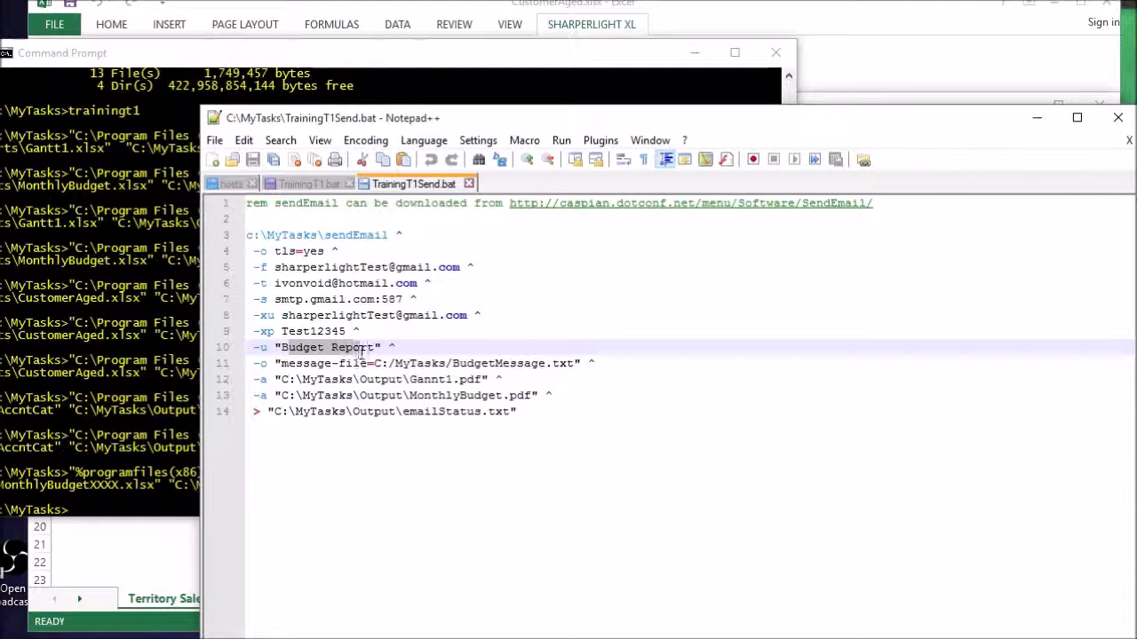
{"action": "left_click_drag", "start_coordinate": [281, 364], "coordinate": [365, 367]}
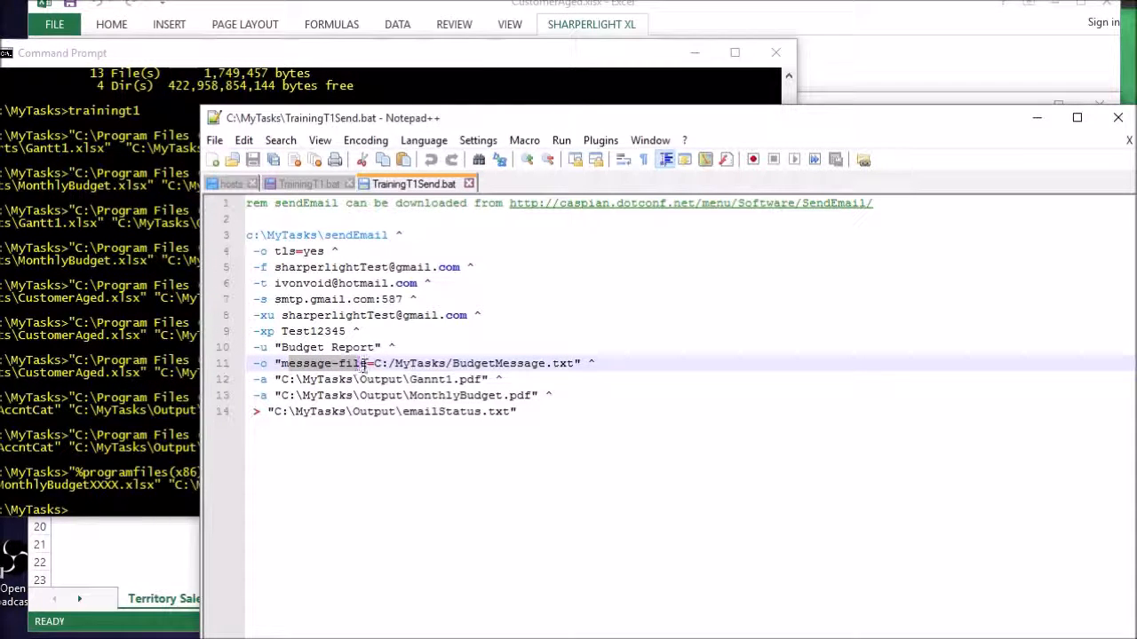
{"action": "left_click_drag", "start_coordinate": [374, 363], "coordinate": [573, 367]}
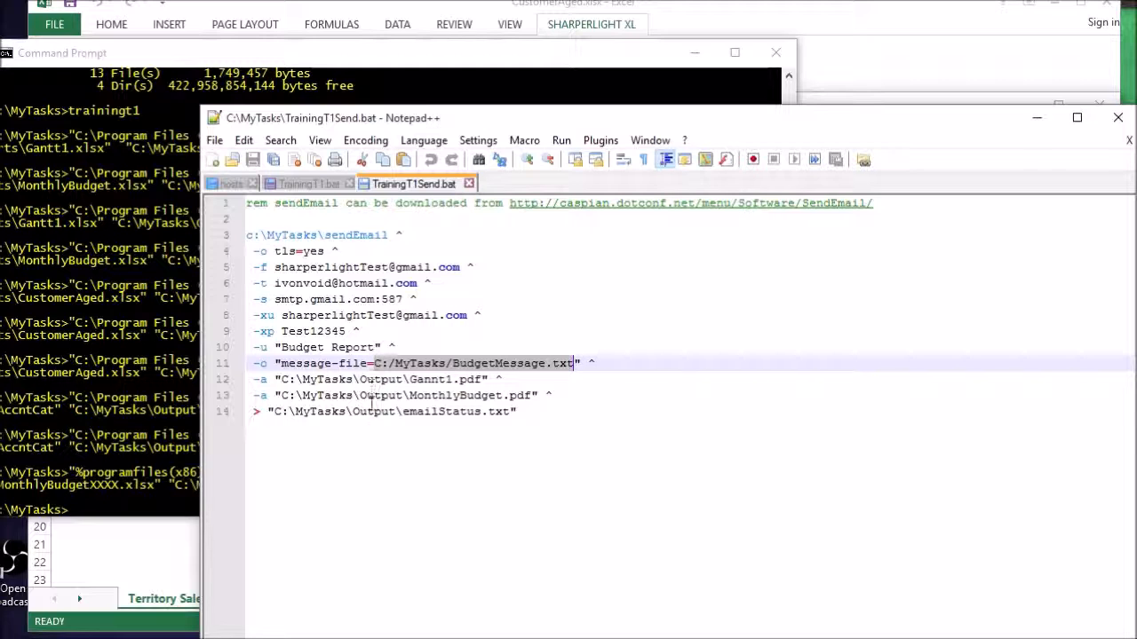
Highlight the Gannt1.pdf and MonthlyBudget.pdf attachment lines and the output redirection to emailStatus.txt to review them
{"action": "left_click_drag", "start_coordinate": [281, 379], "coordinate": [552, 395]}
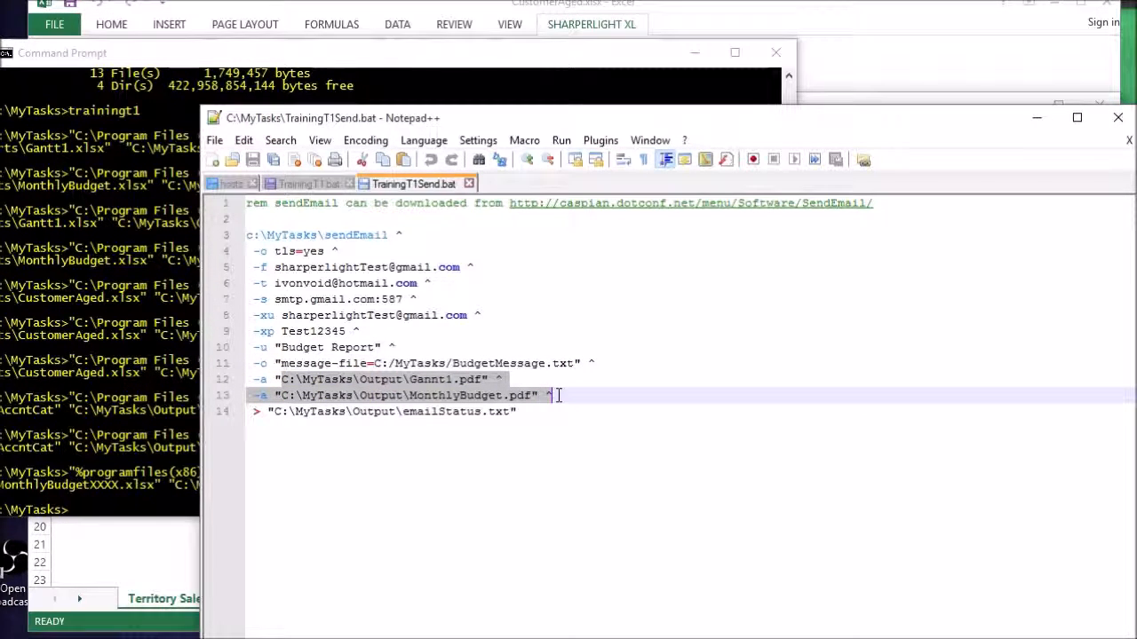
{"action": "left_click", "coordinate": [420, 386]}
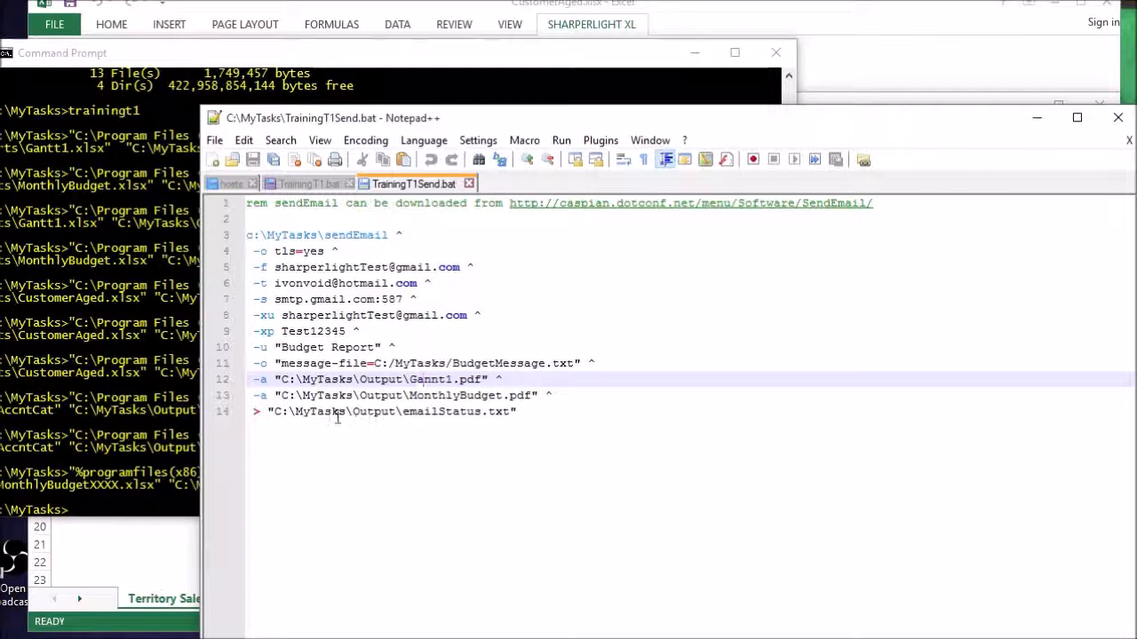
{"action": "left_click_drag", "start_coordinate": [260, 417], "coordinate": [247, 417]}
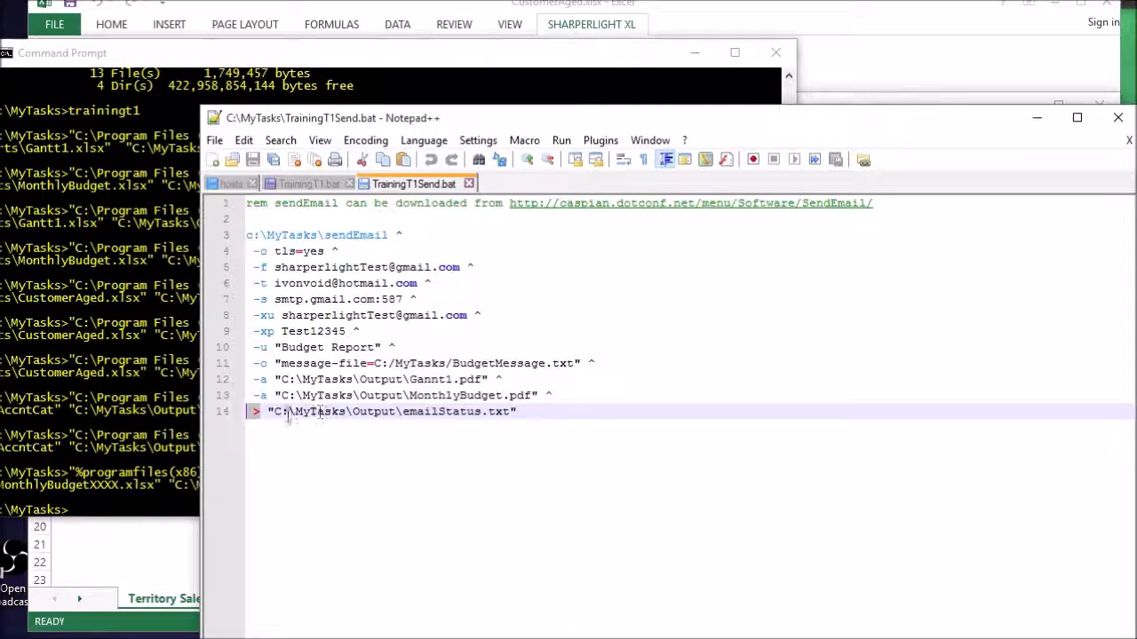
{"action": "left_click_drag", "start_coordinate": [274, 412], "coordinate": [512, 413]}
{"action": "left_click", "coordinate": [524, 411]}
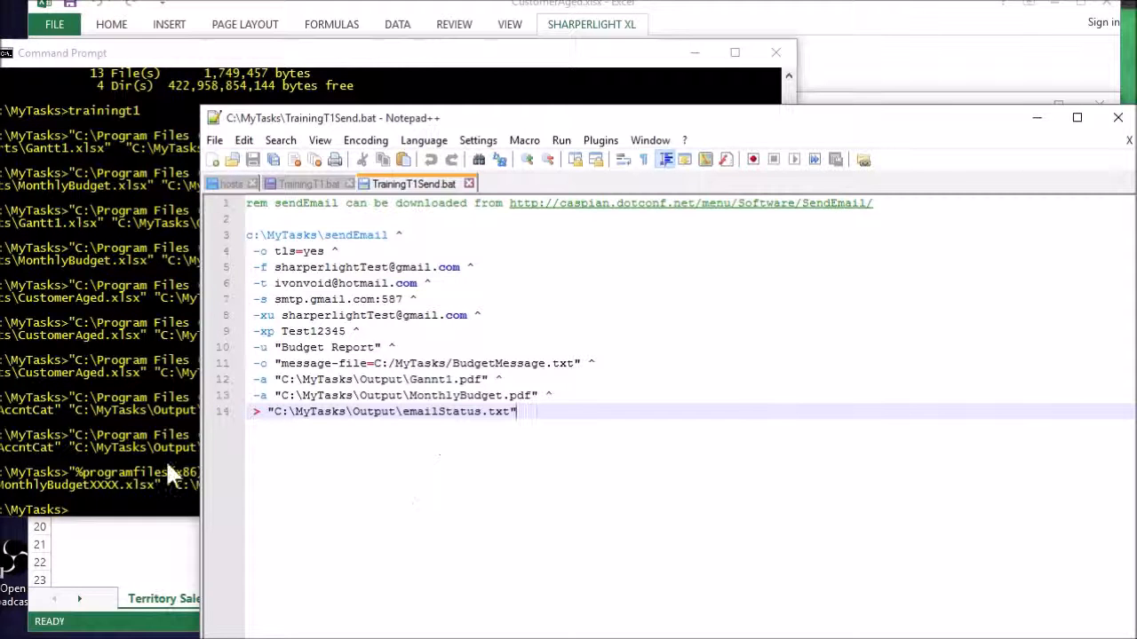
Run the trainingT1send batch file in Command Prompt to email the reports
{"action": "left_click", "coordinate": [106, 499]}
{"action": "type", "text": "trainingT1send"}
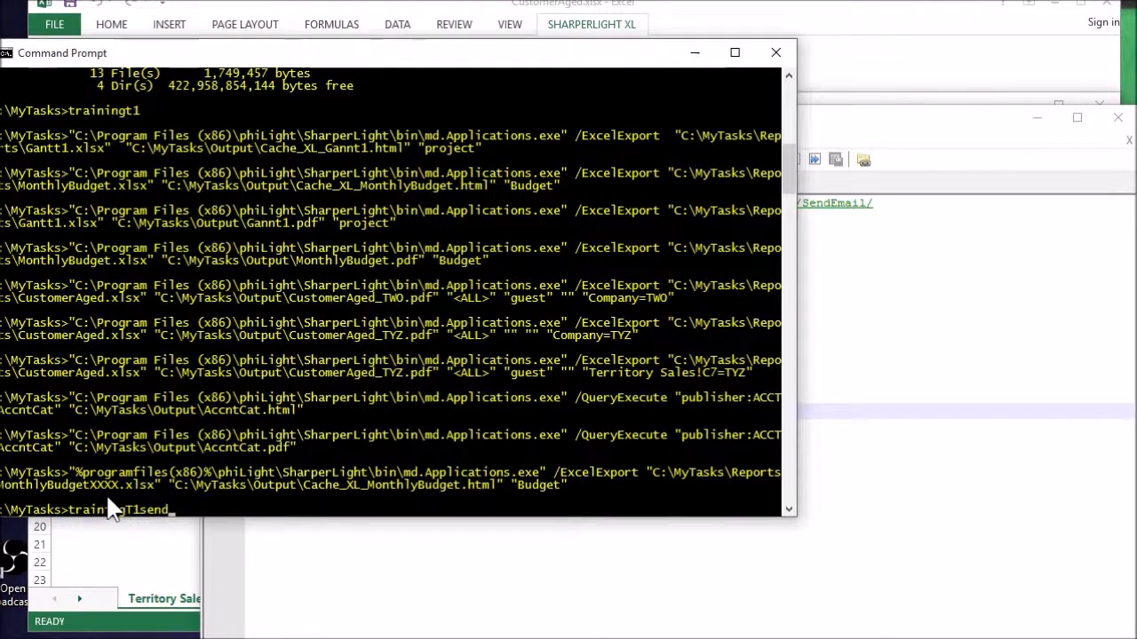
{"action": "key", "text": "Return"}
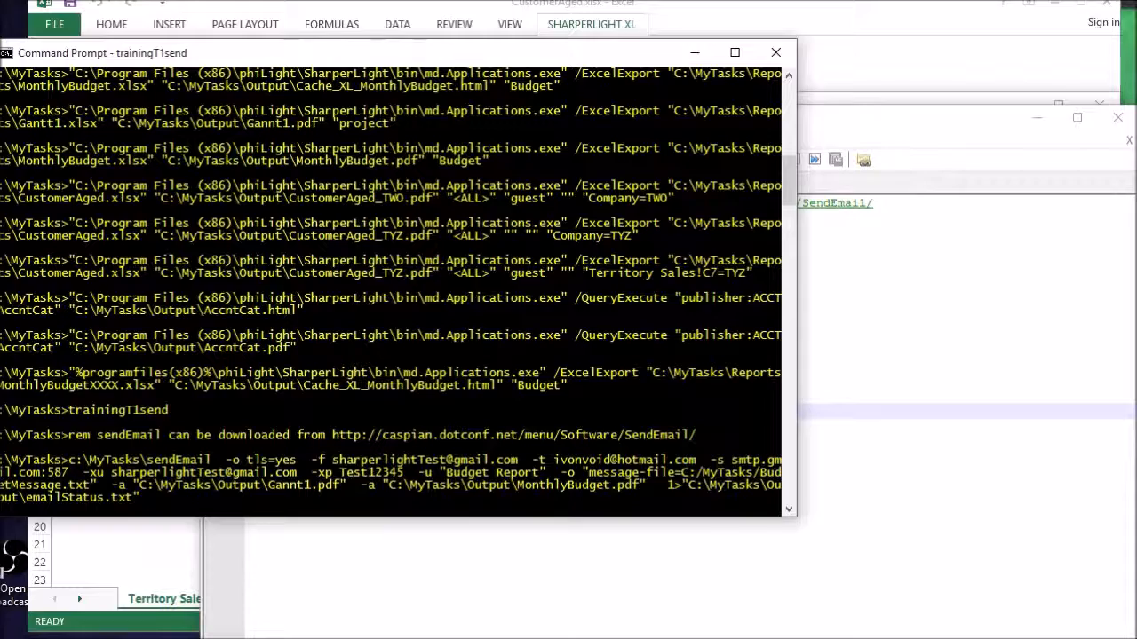
Switch to File Explorer and open emailStatus.txt from the C:\MyTasks\Output folder
{"action": "key", "text": "alt+Tab"}
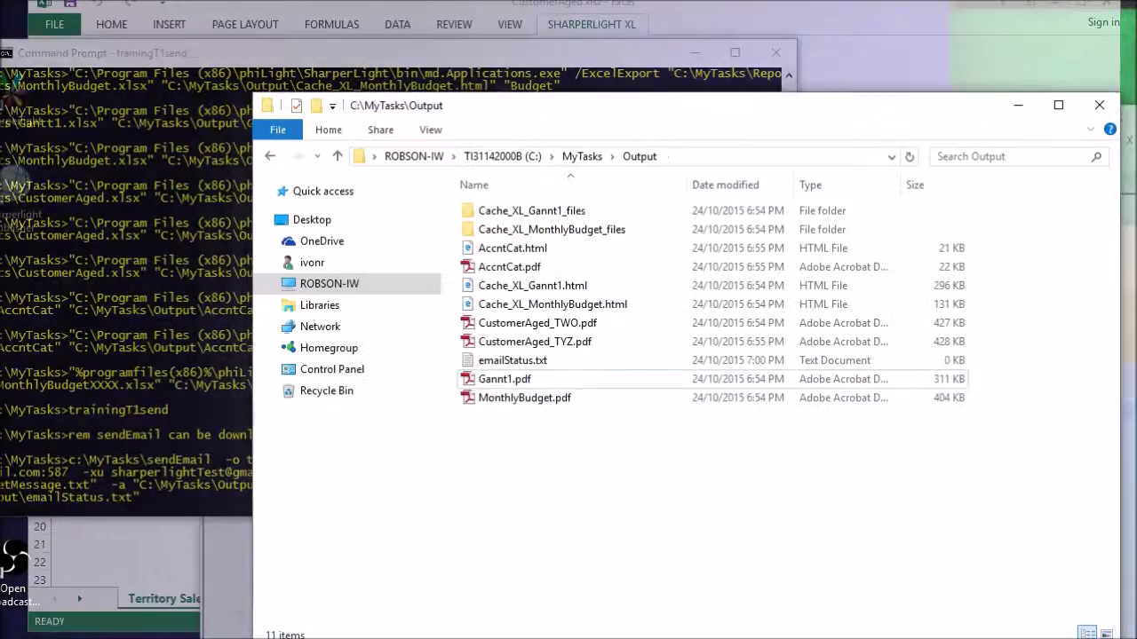
{"action": "left_click", "coordinate": [579, 157]}
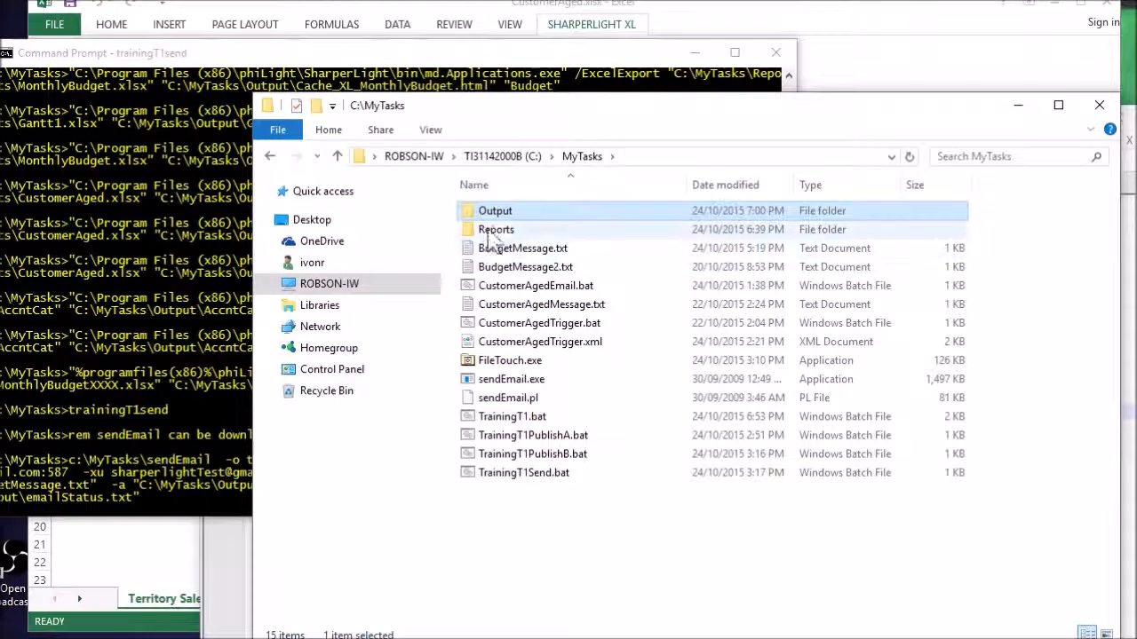
{"action": "double_click", "coordinate": [498, 215]}
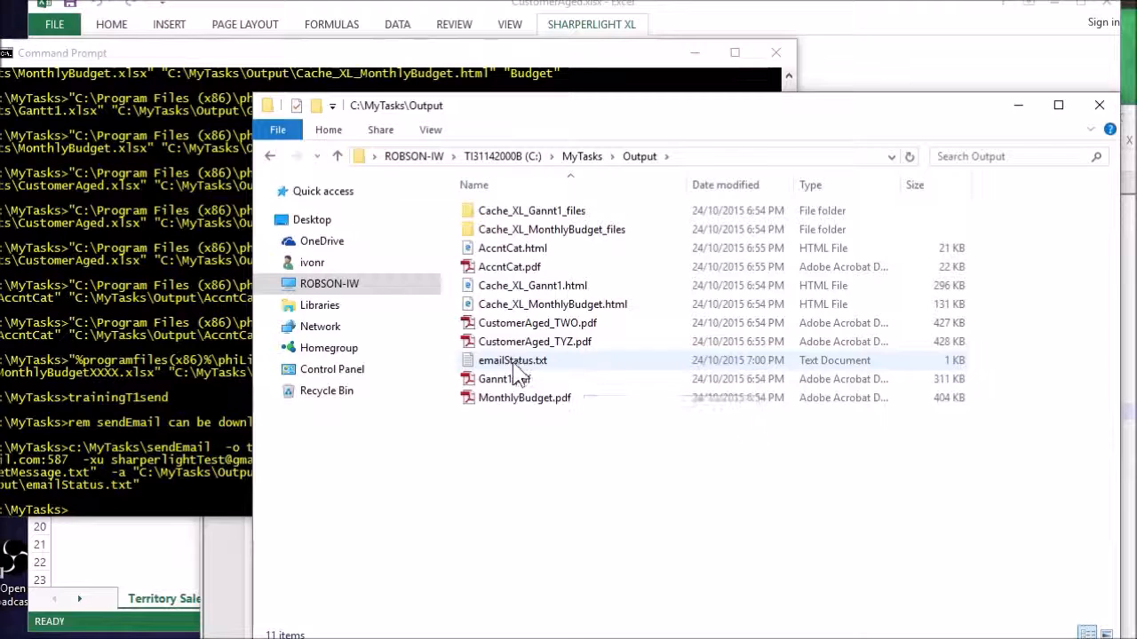
{"action": "double_click", "coordinate": [513, 363]}
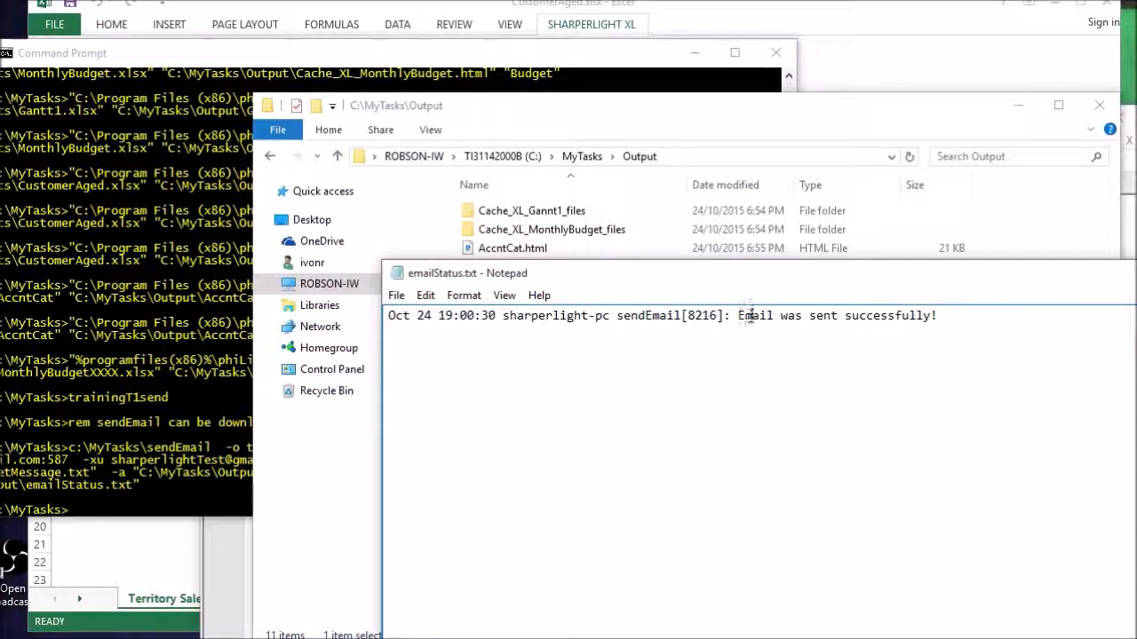
Highlight the sendEmail status message in emailStatus.txt to check the delivery, and close the file
{"action": "left_click_drag", "start_coordinate": [751, 316], "coordinate": [950, 316]}
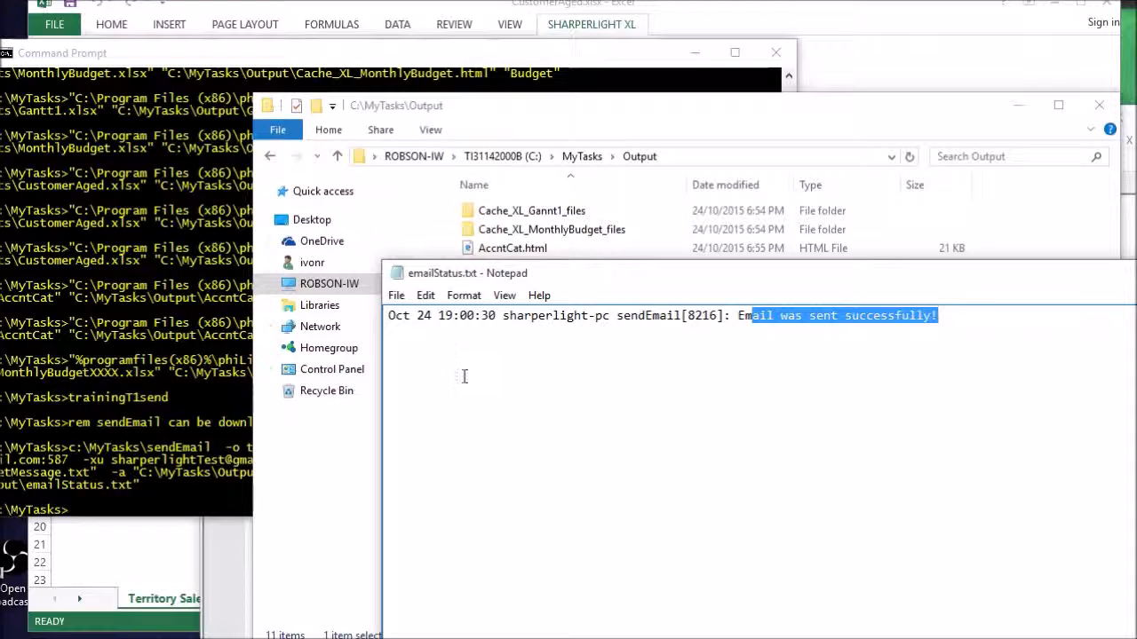
{"action": "left_click", "coordinate": [863, 329]}
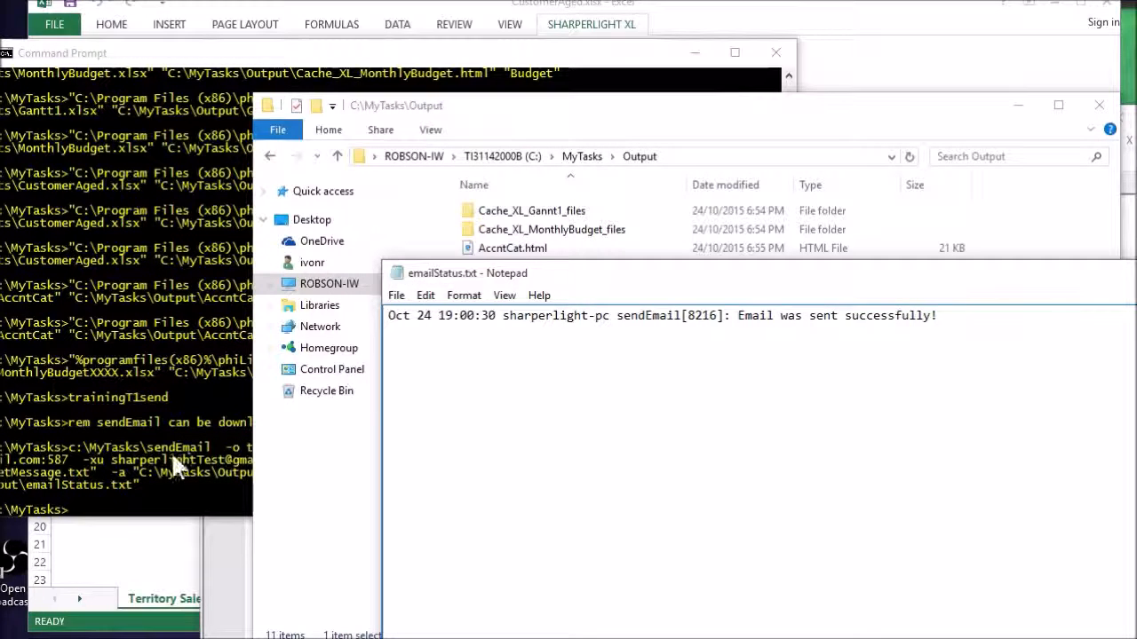
{"action": "left_click", "coordinate": [864, 315]}
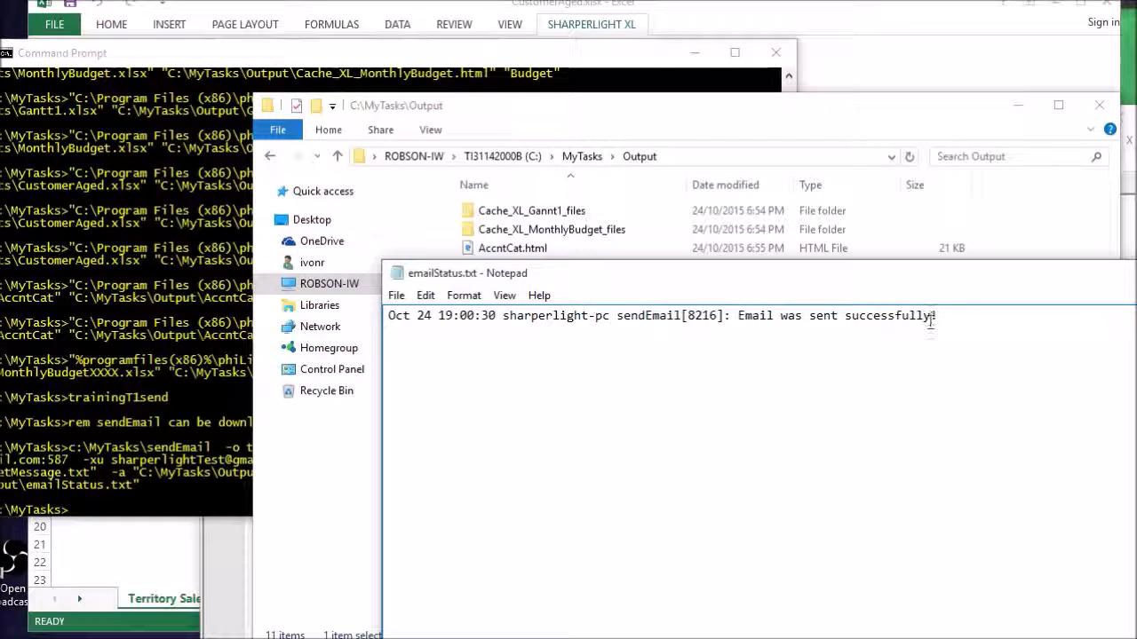
{"action": "left_click", "coordinate": [894, 328]}
{"action": "left_click_drag", "start_coordinate": [937, 316], "coordinate": [744, 316]}
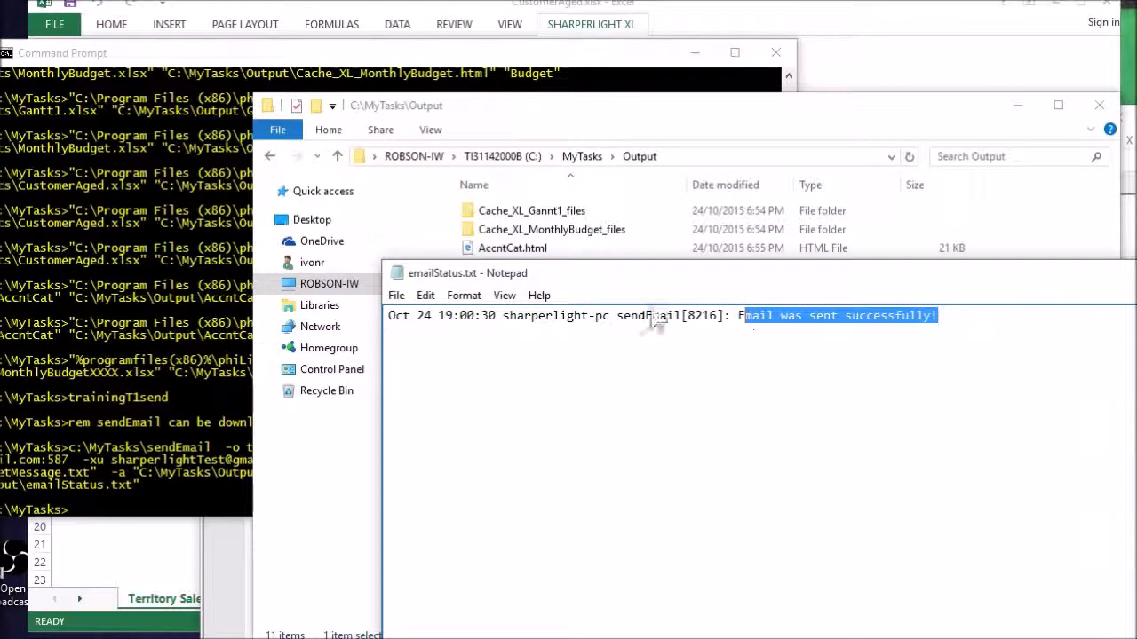
{"action": "double_click", "coordinate": [397, 276]}
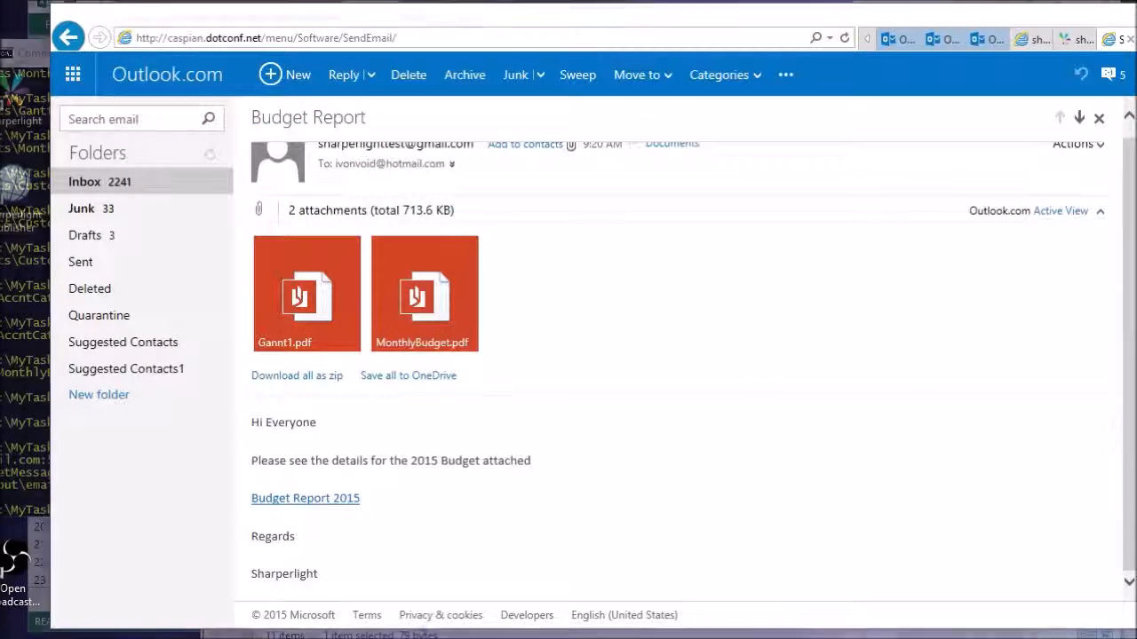
Open the newest Budget Report email in the Outlook.com inbox and review its attachments and message body
{"action": "left_click", "coordinate": [92, 182]}
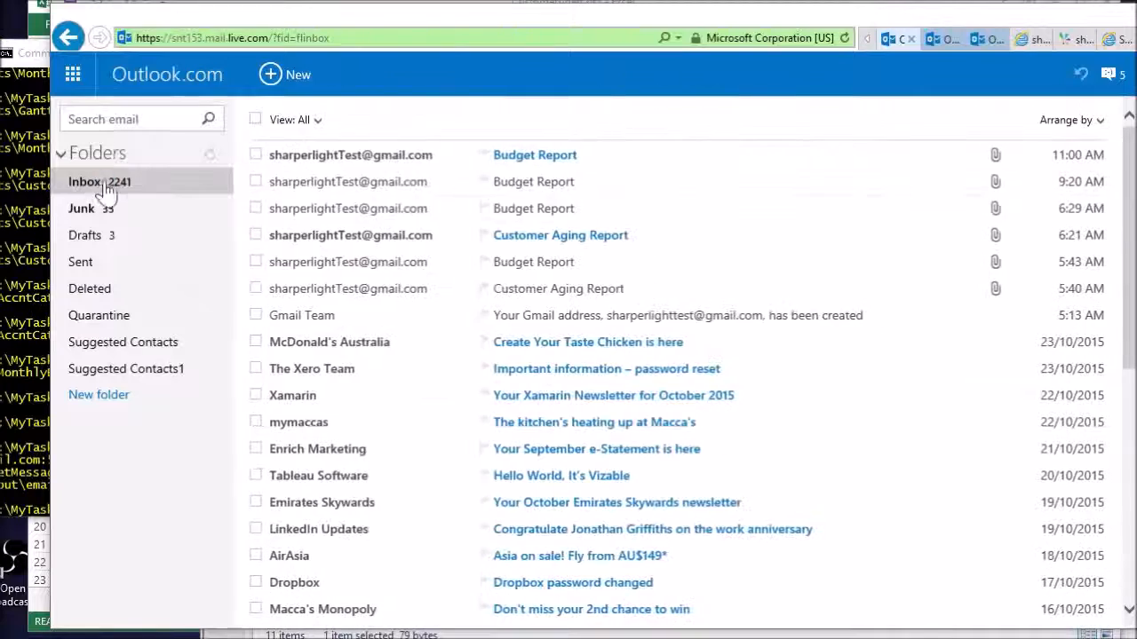
{"action": "left_click", "coordinate": [547, 164]}
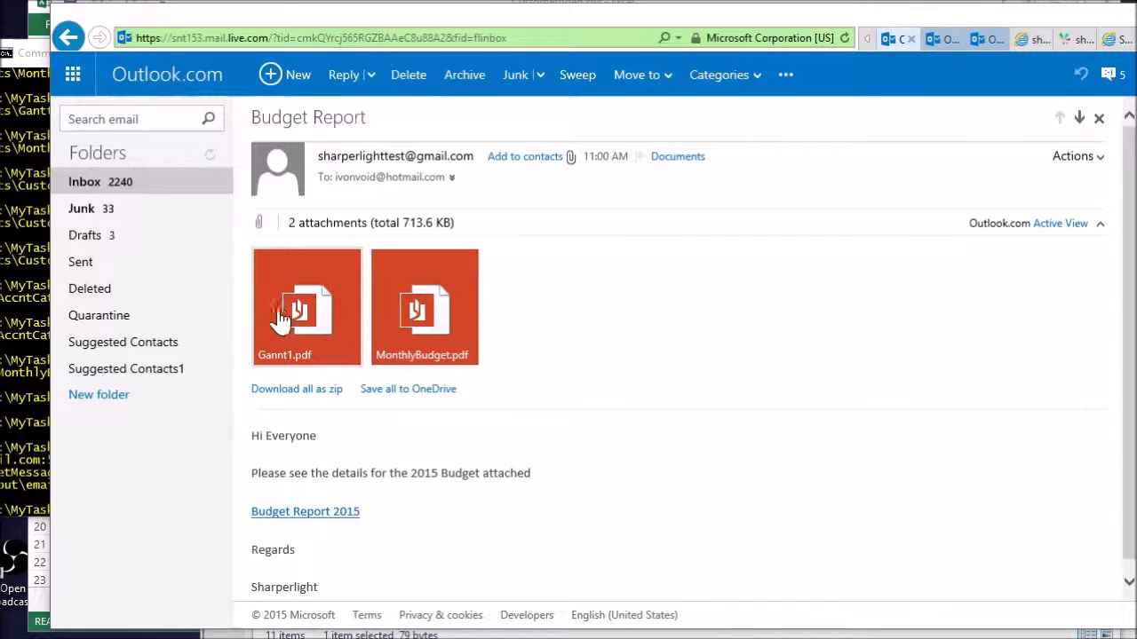
{"action": "scroll", "coordinate": [369, 462], "scroll_direction": "down", "scroll_amount": 1}
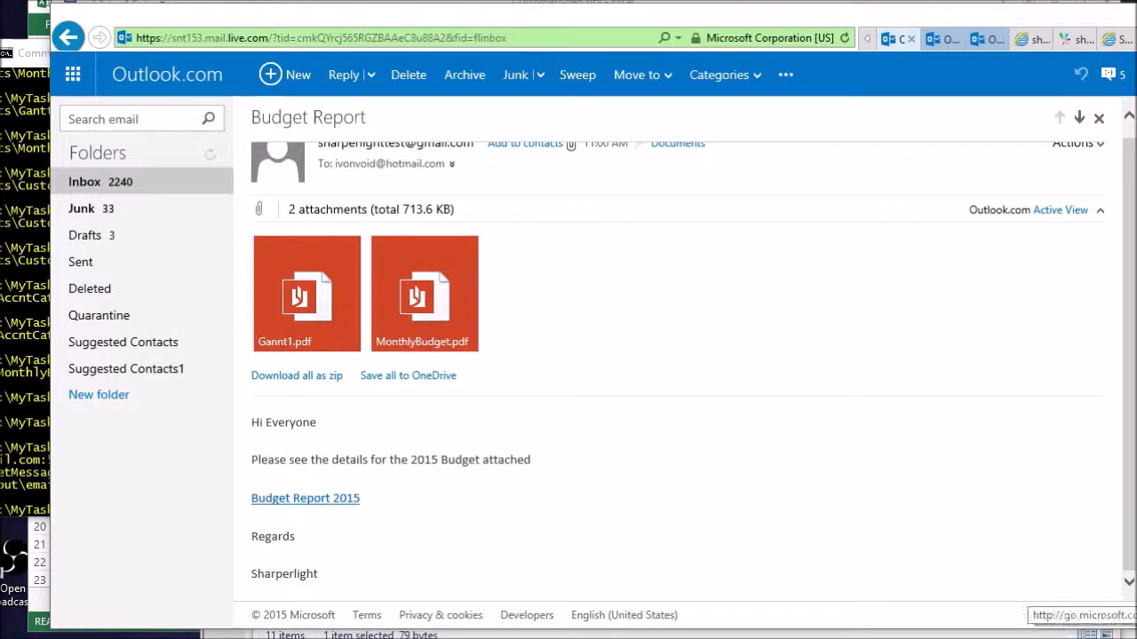
Switch to the C:\MyTasks folder in File Explorer and open BudgetMessage.txt to view the email's HTML message source
{"action": "key", "text": "alt+Tab"}
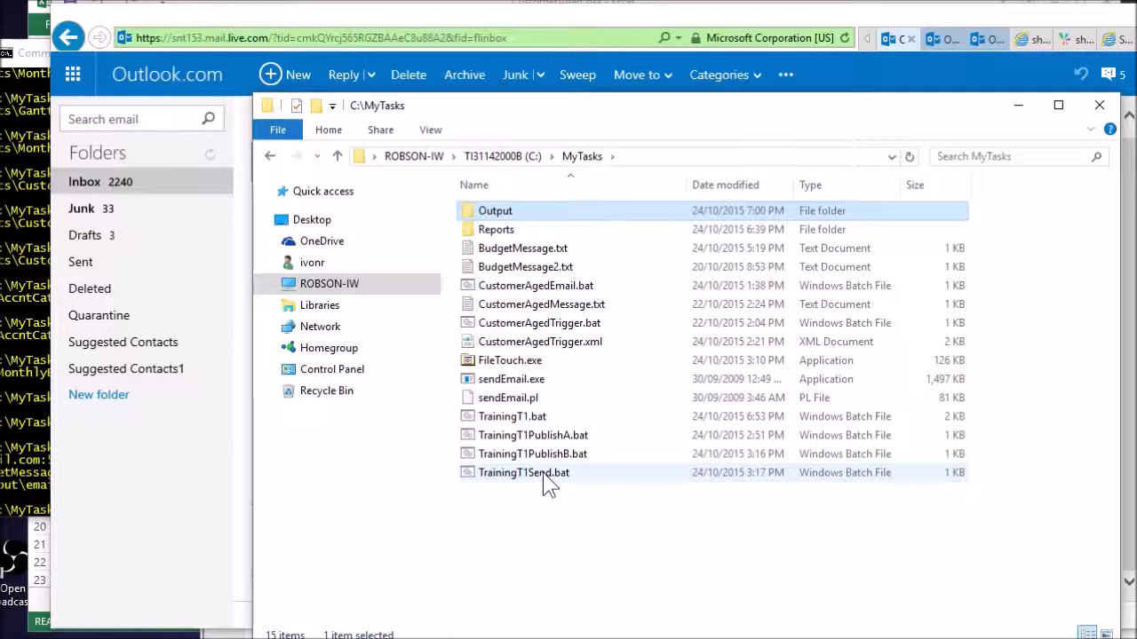
{"action": "left_click", "coordinate": [513, 475]}
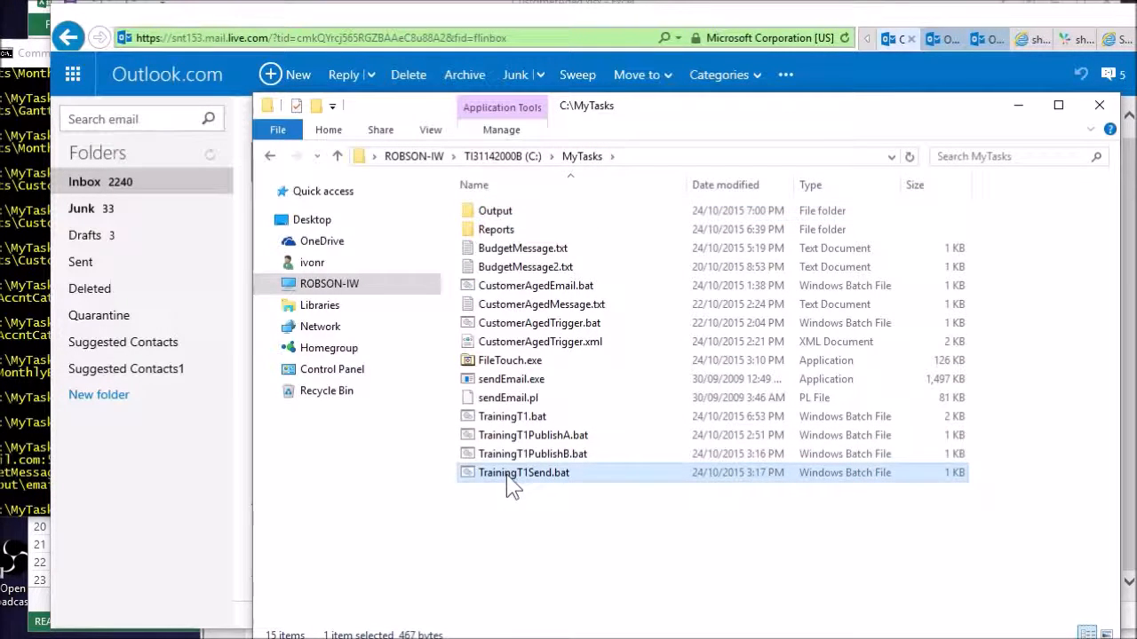
{"action": "double_click", "coordinate": [513, 253]}
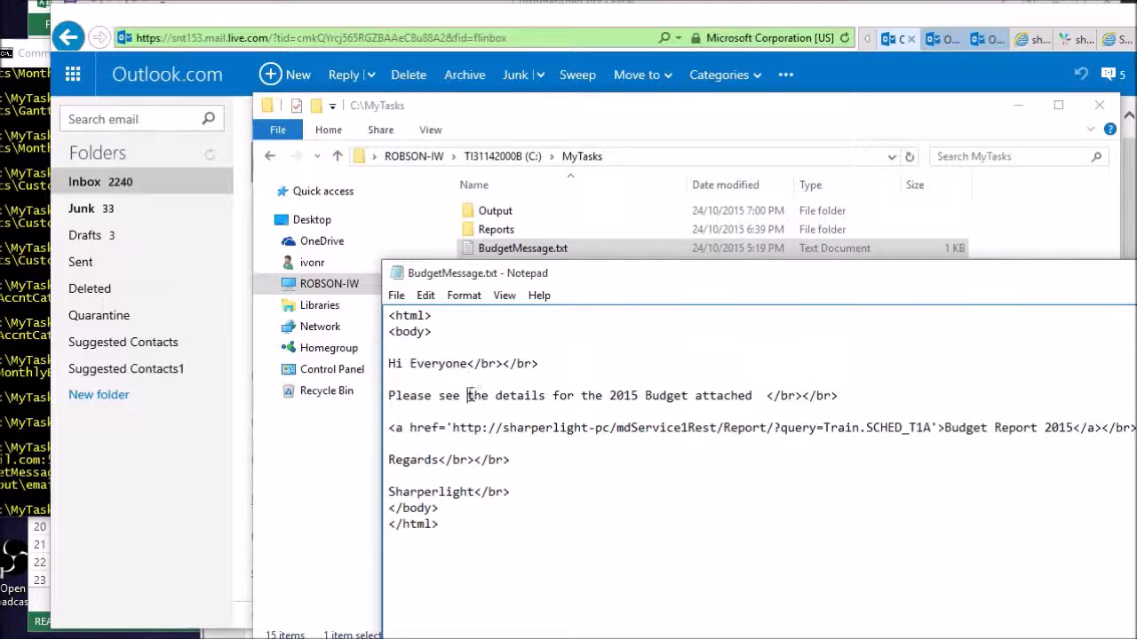
Highlight the opening html and body tags, the greeting and its line-break tags in BudgetMessage.txt to examine the HTML markup
{"action": "left_click_drag", "start_coordinate": [435, 334], "coordinate": [387, 314]}
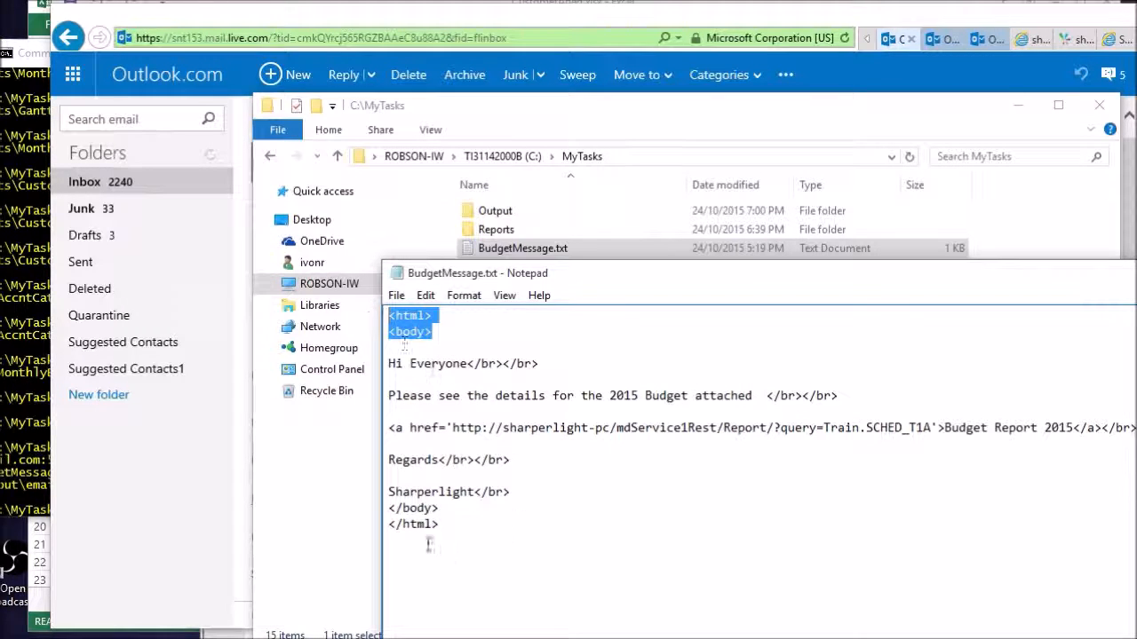
{"action": "left_click_drag", "start_coordinate": [453, 530], "coordinate": [393, 308]}
{"action": "left_click", "coordinate": [418, 327]}
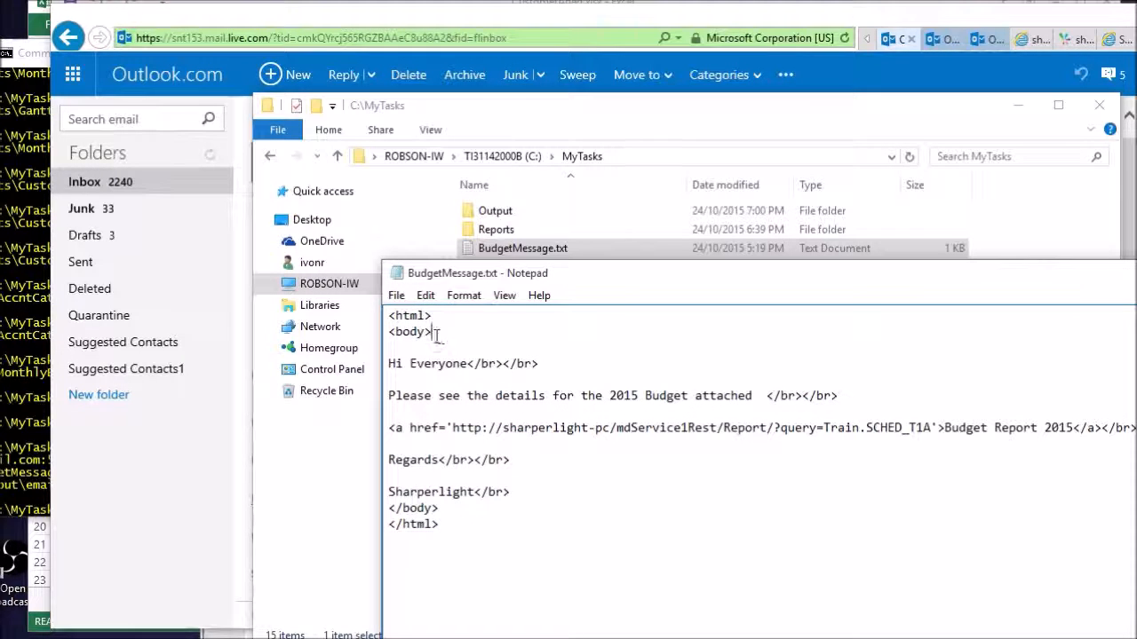
{"action": "left_click_drag", "start_coordinate": [440, 337], "coordinate": [373, 304]}
{"action": "left_click_drag", "start_coordinate": [468, 364], "coordinate": [398, 365]}
{"action": "left_click_drag", "start_coordinate": [468, 364], "coordinate": [509, 363]}
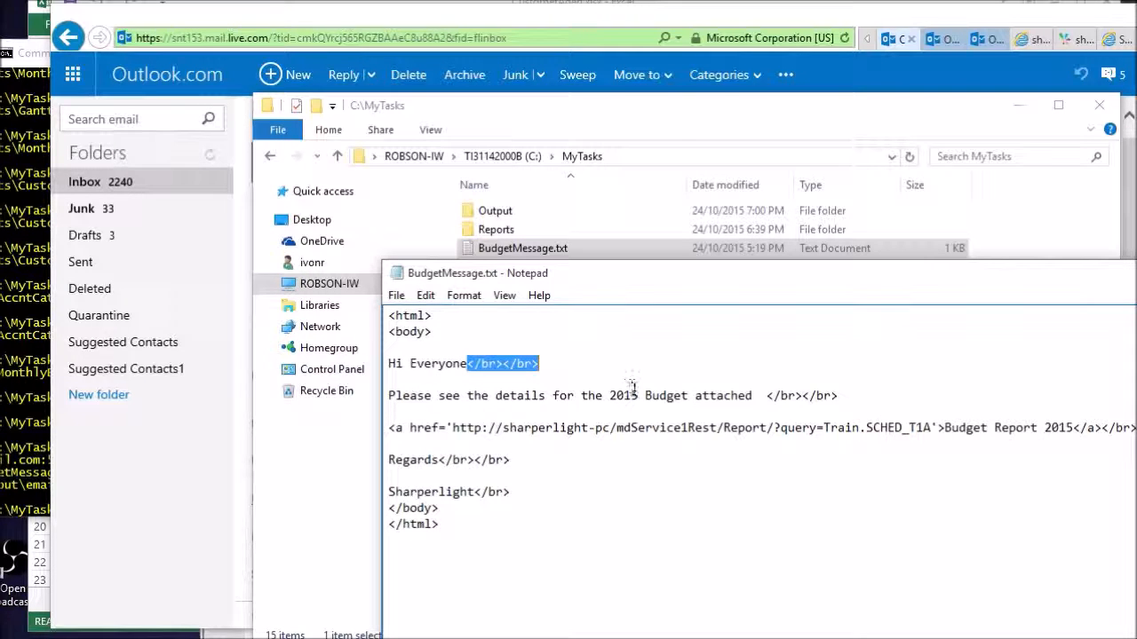
Highlight the Budget Report 2015 hyperlink line and its report URL in BudgetMessage.txt to examine how the link is built
{"action": "left_click_drag", "start_coordinate": [388, 428], "coordinate": [407, 433]}
{"action": "left_click", "coordinate": [468, 429]}
{"action": "left_click_drag", "start_coordinate": [1132, 428], "coordinate": [387, 430]}
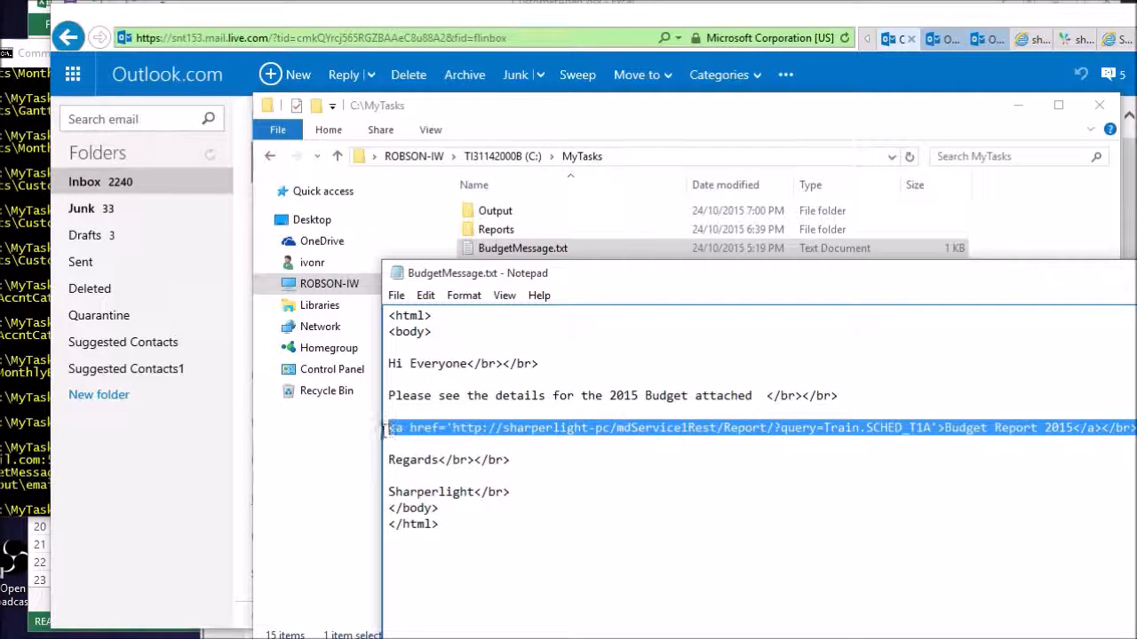
{"action": "left_click", "coordinate": [492, 471]}
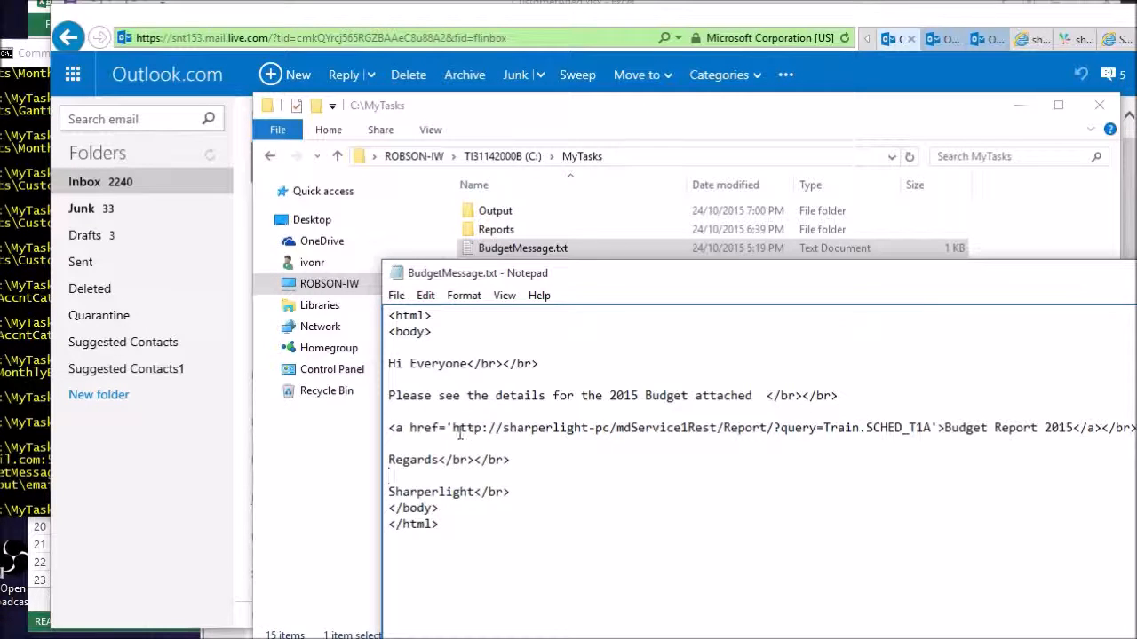
{"action": "left_click_drag", "start_coordinate": [451, 427], "coordinate": [1077, 428]}
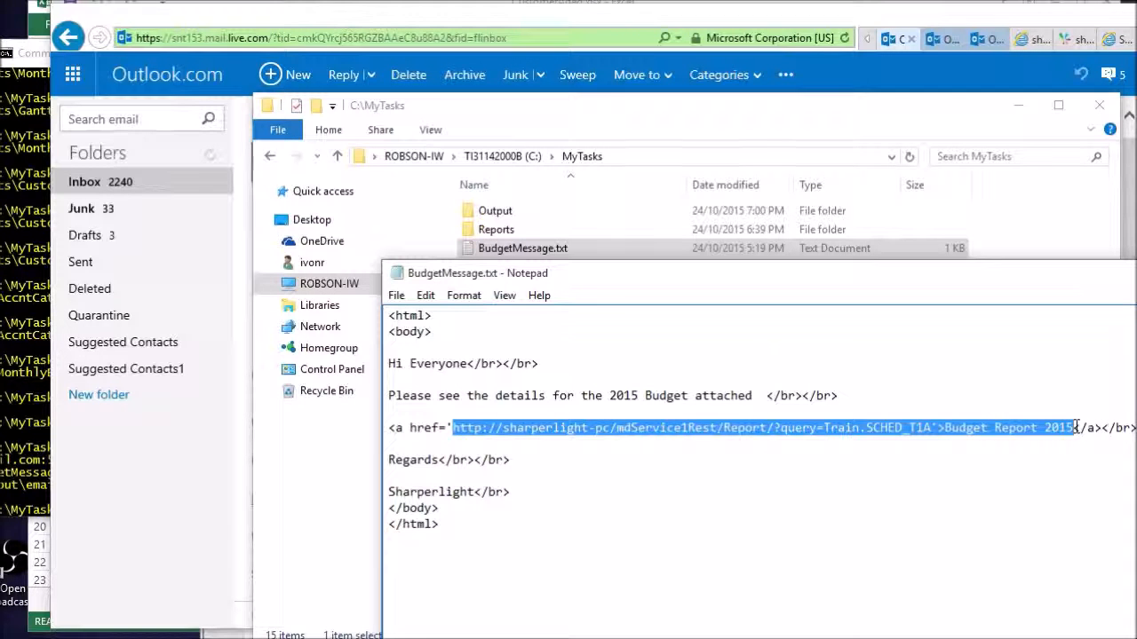
{"action": "left_click", "coordinate": [687, 468]}
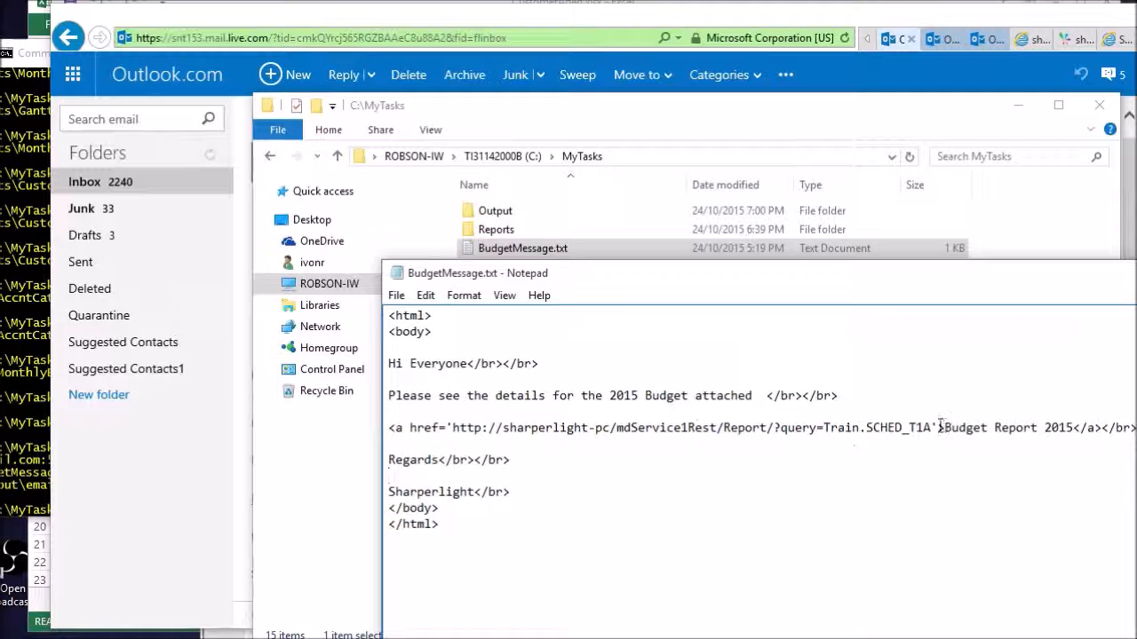
{"action": "left_click_drag", "start_coordinate": [926, 427], "coordinate": [461, 429]}
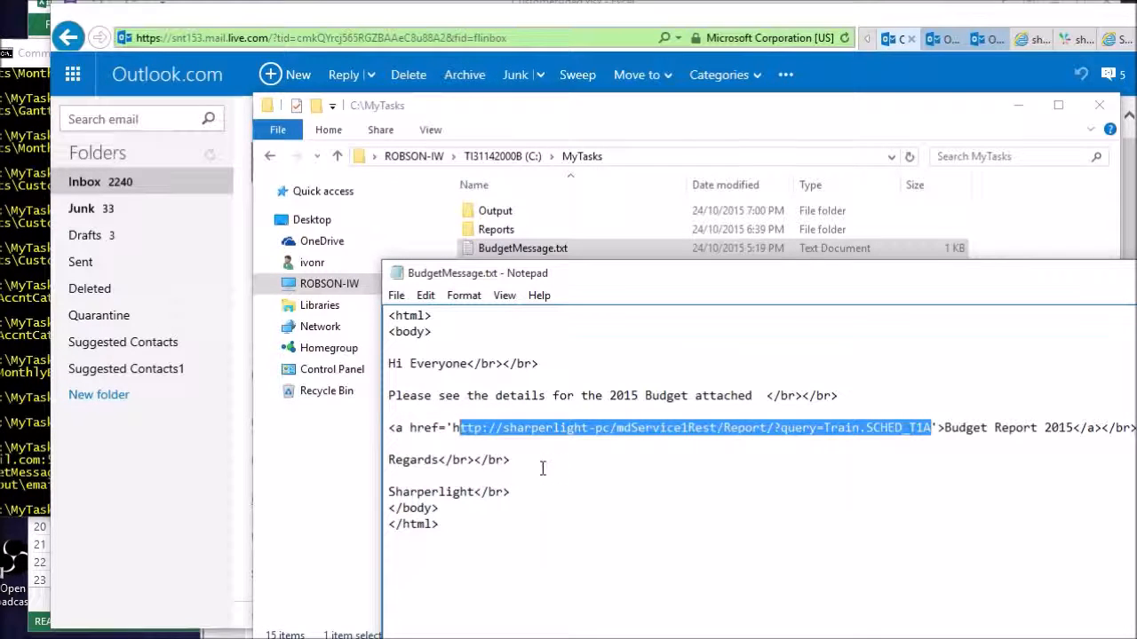
{"action": "left_click", "coordinate": [543, 468]}
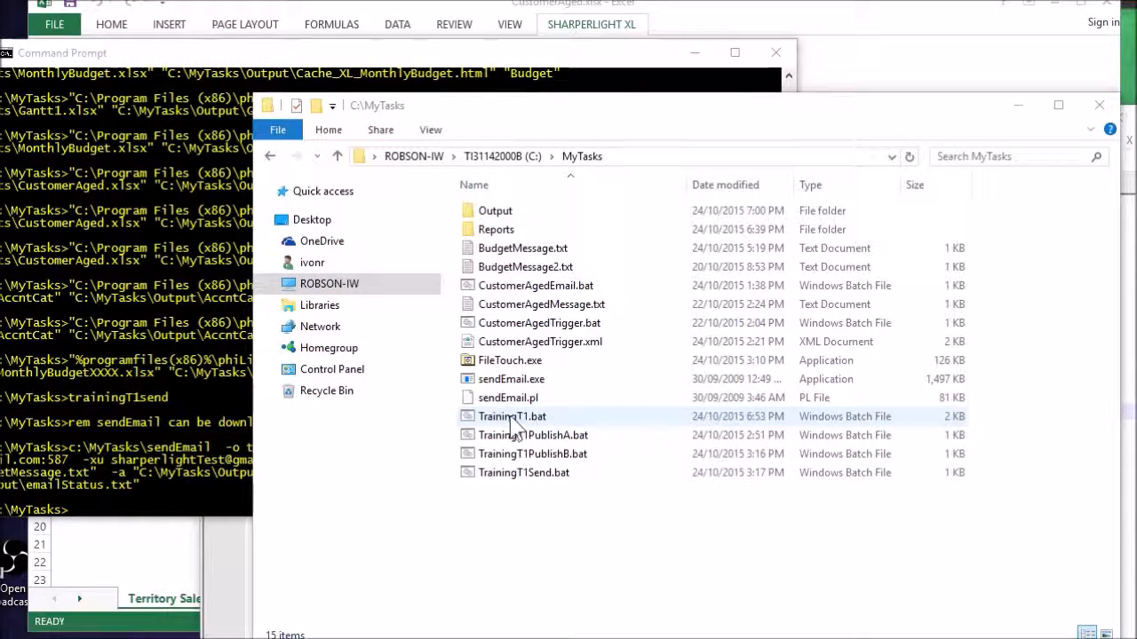
Review the sendEmail command in Command Prompt, then switch to Task Scheduler and display the tasks in the MyTasks folder
{"action": "left_click", "coordinate": [72, 428]}
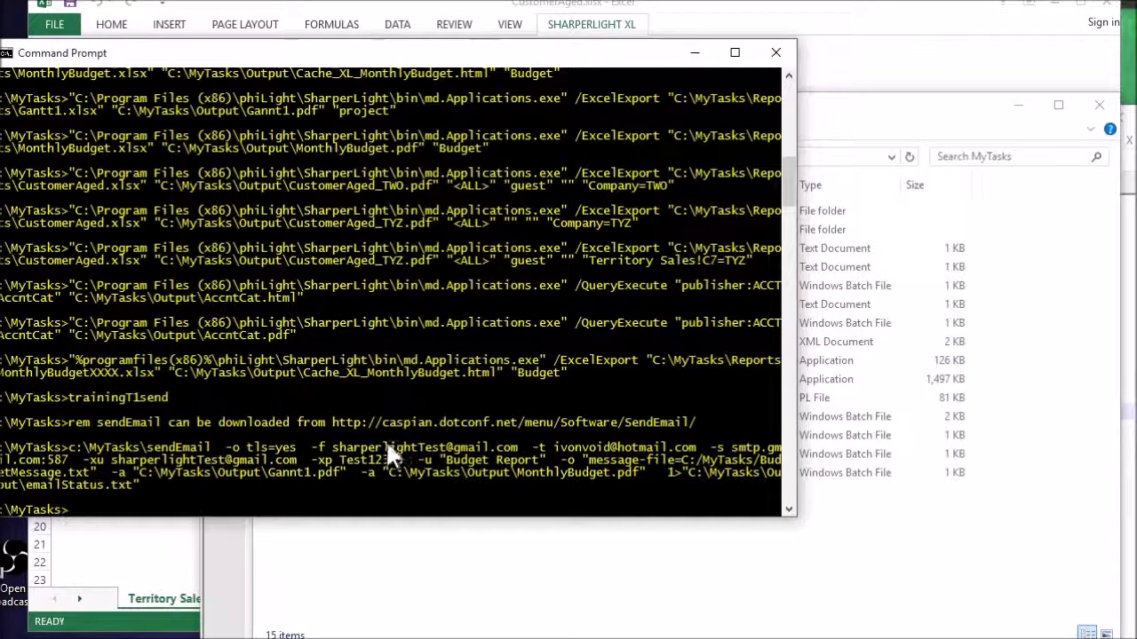
{"action": "left_click", "coordinate": [897, 577]}
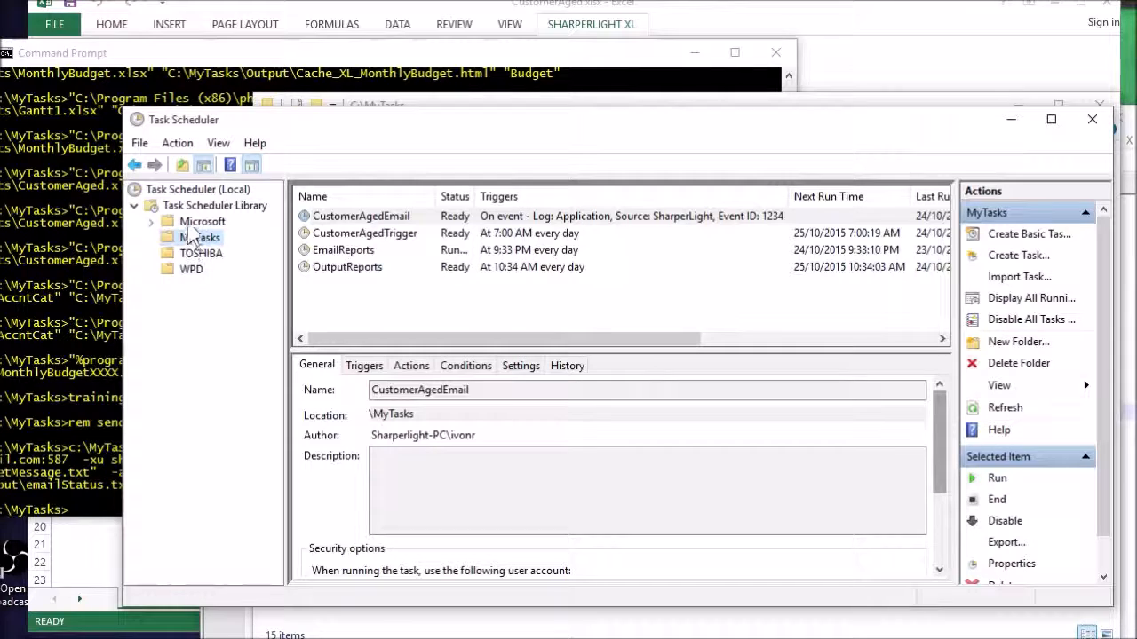
{"action": "left_click", "coordinate": [196, 222]}
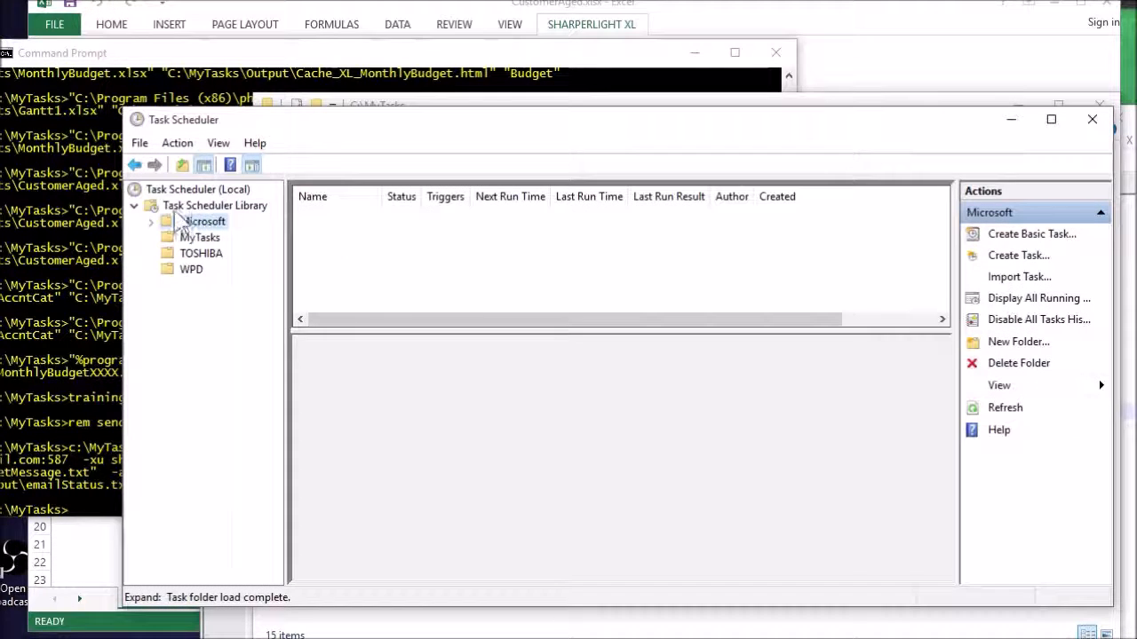
{"action": "left_click", "coordinate": [206, 205]}
{"action": "left_click", "coordinate": [194, 240]}
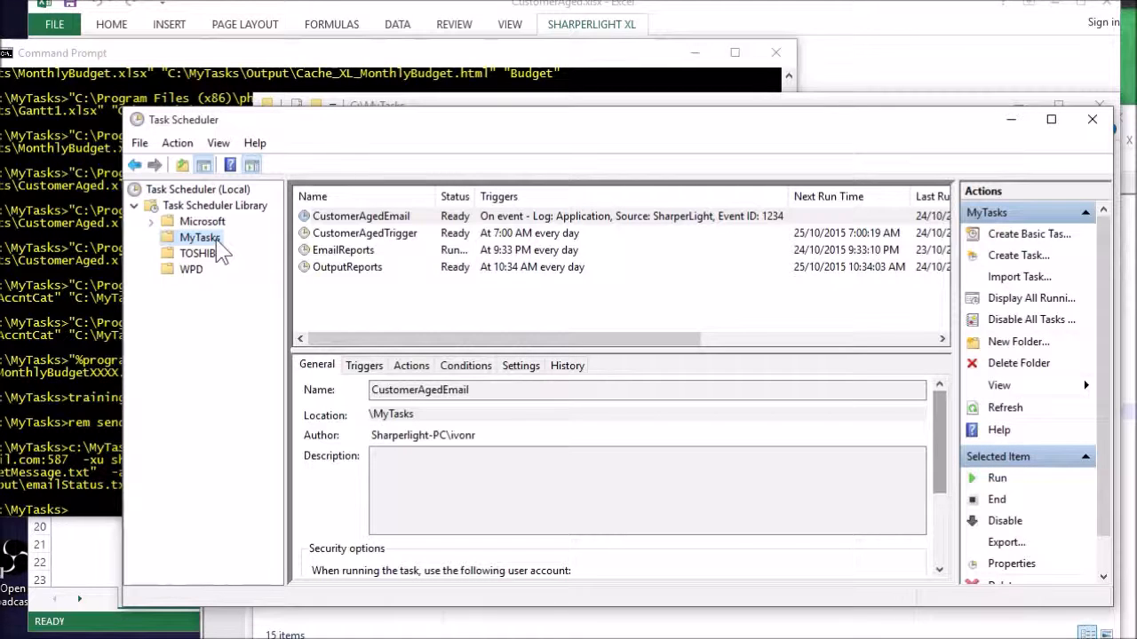
{"action": "left_click", "coordinate": [351, 322]}
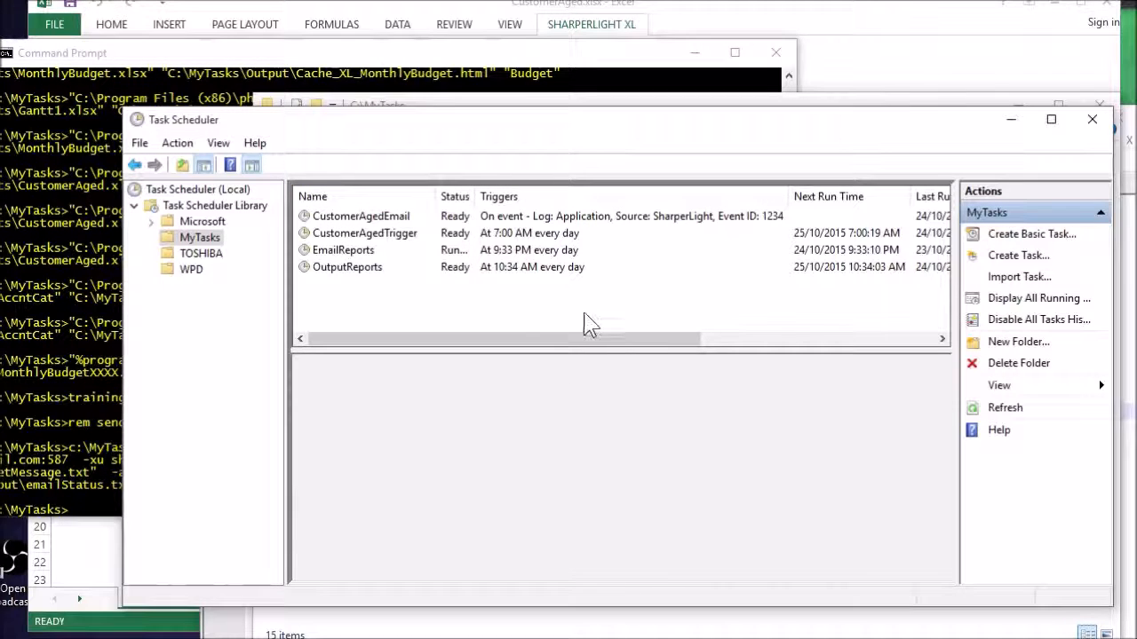
Delete the existing OutputReports and EmailReports tasks from the MyTasks folder
{"action": "left_click", "coordinate": [330, 269]}
{"action": "right_click", "coordinate": [378, 254]}
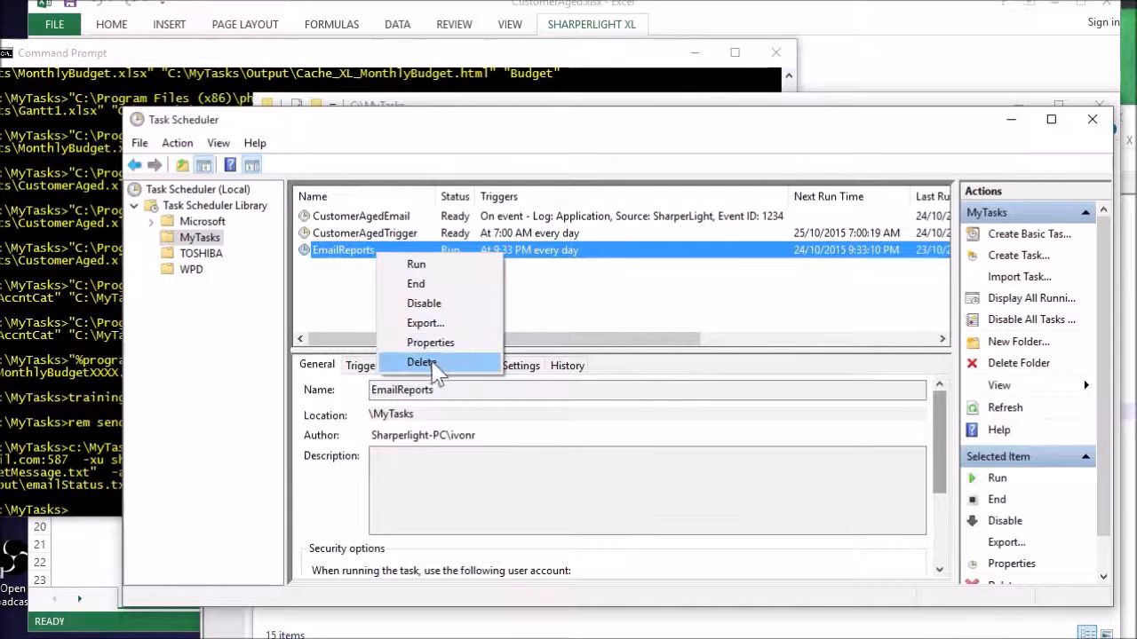
{"action": "left_click", "coordinate": [421, 363]}
{"action": "left_click", "coordinate": [760, 513]}
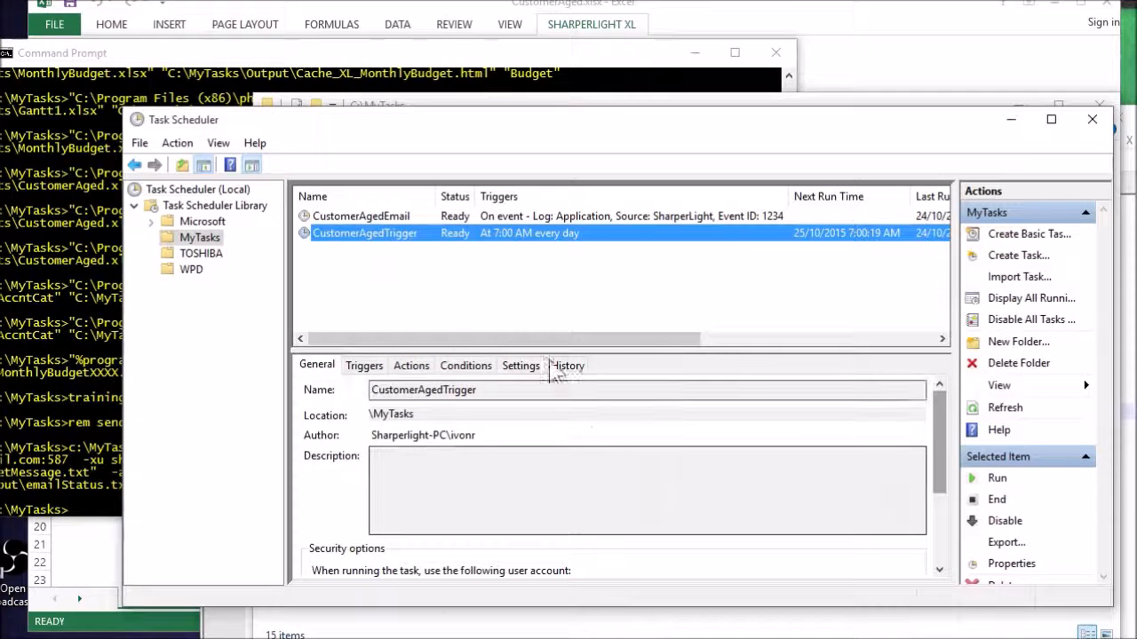
{"action": "left_click", "coordinate": [348, 265]}
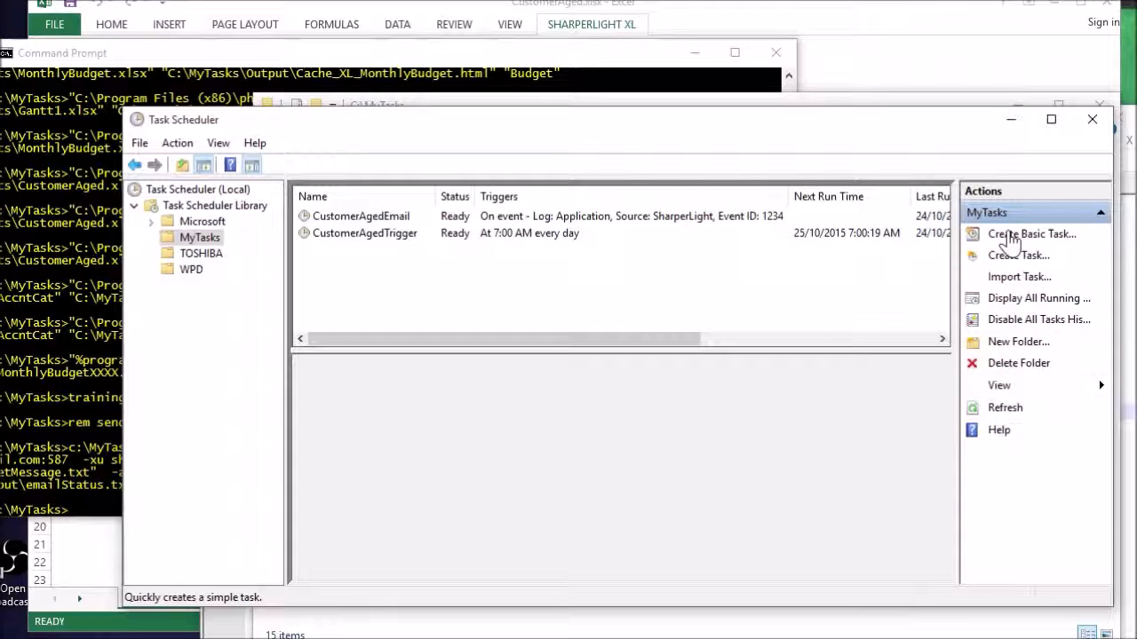
Start a new basic task in the MyTasks folder and name it EmailReports
{"action": "left_click", "coordinate": [1010, 236]}
{"action": "left_click_drag", "start_coordinate": [482, 158], "coordinate": [434, 158]}
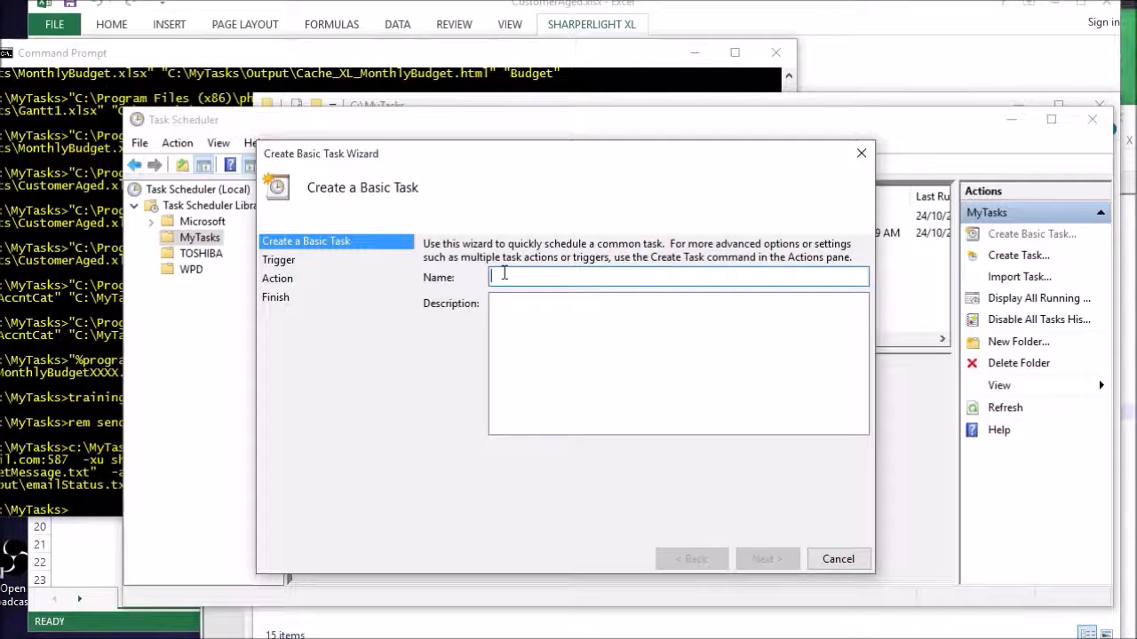
{"action": "type", "text": "Em"}
{"action": "type", "text": "ailB"}
{"action": "type", "text": "Re"}
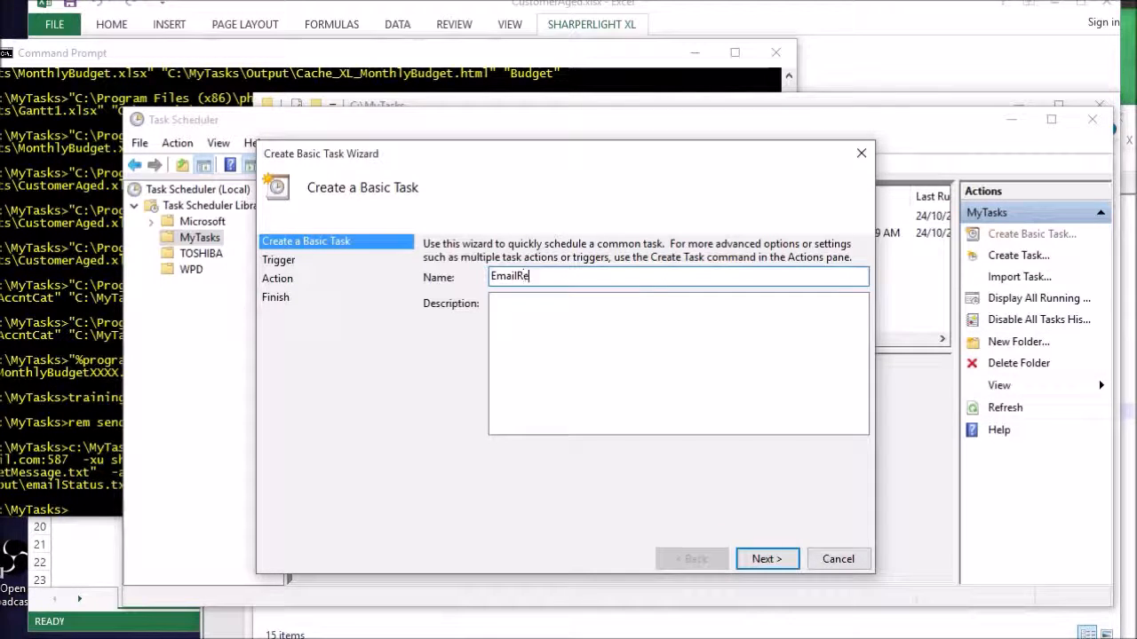
{"action": "type", "text": "ports"}
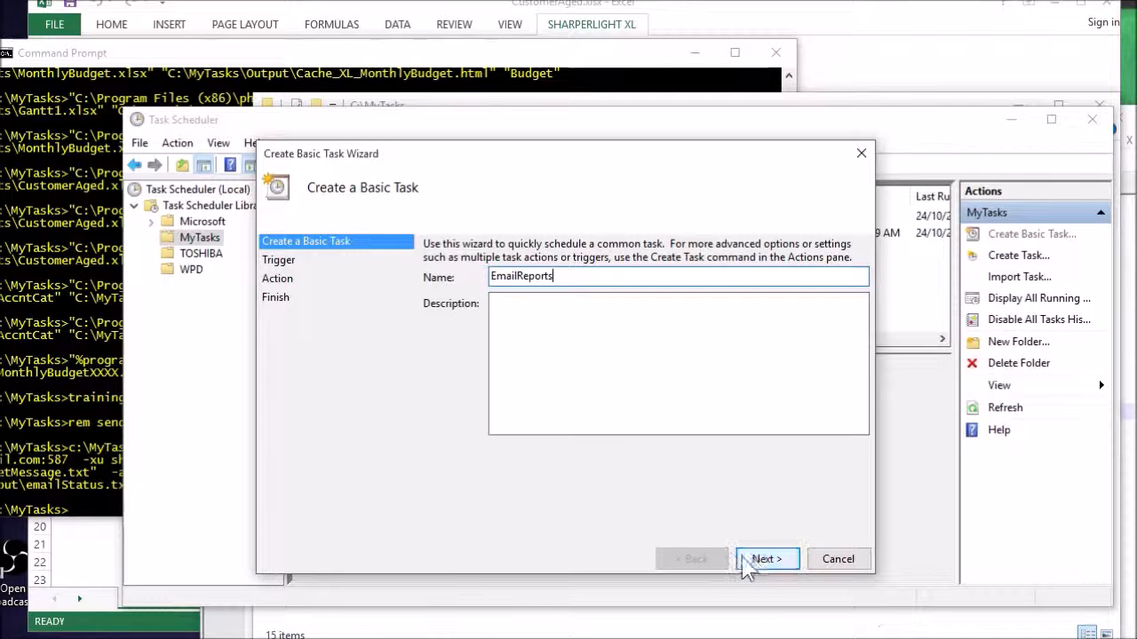
{"action": "left_click", "coordinate": [755, 558]}
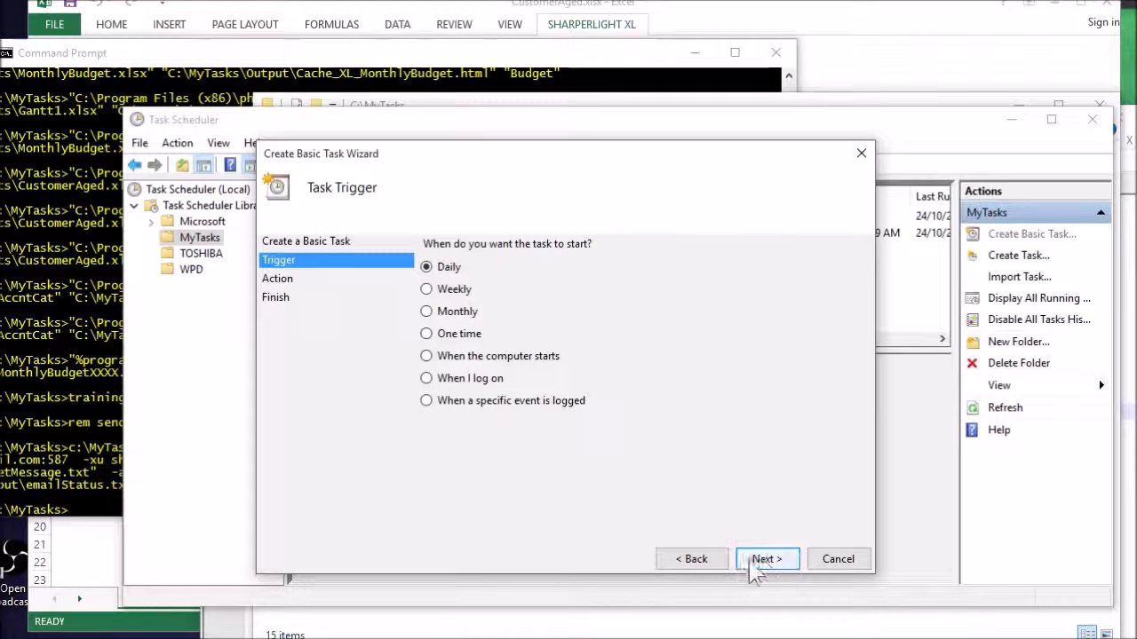
Set the task trigger to daily, recurring every 1 day from 24/10/2015 at 7:06:46 AM
{"action": "left_click", "coordinate": [761, 561]}
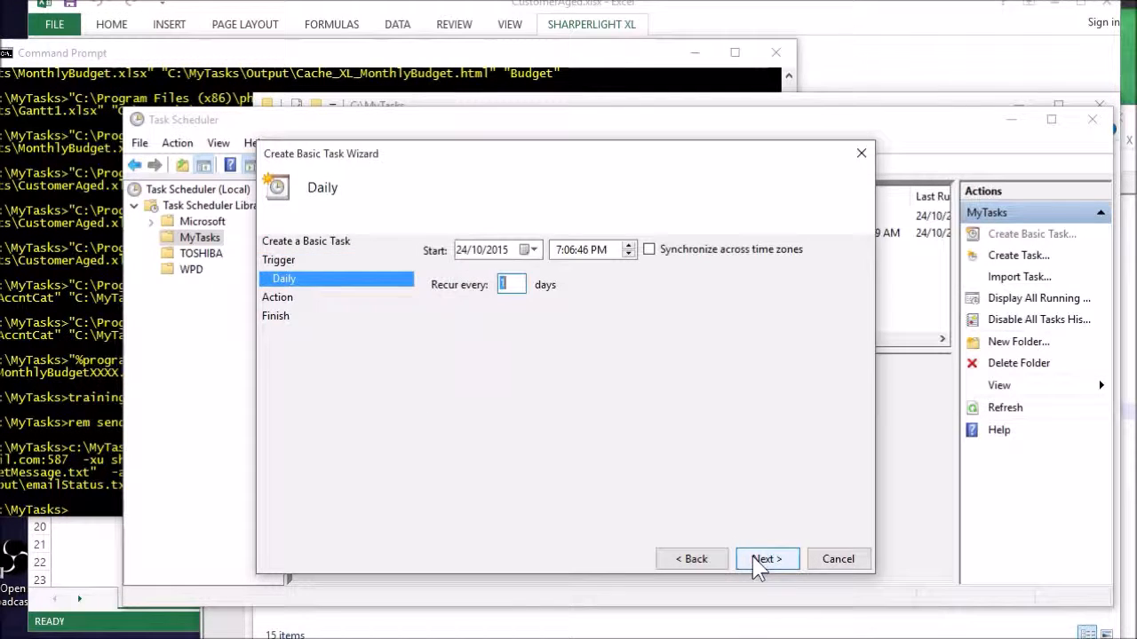
{"action": "left_click", "coordinate": [597, 252]}
{"action": "key", "text": "a"}
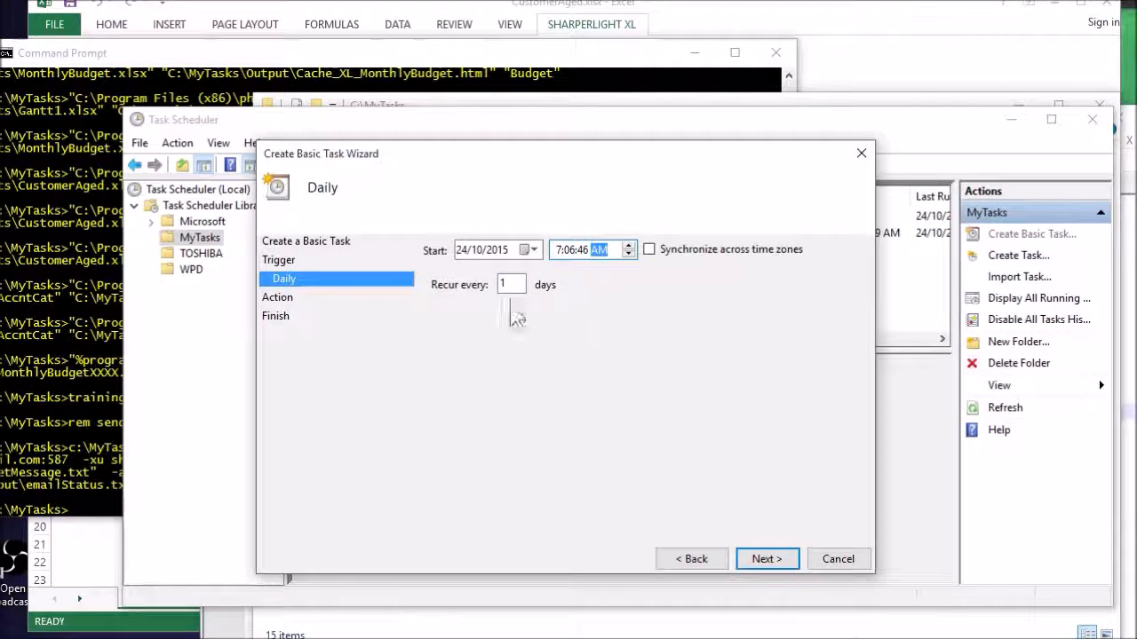
{"action": "left_click", "coordinate": [769, 564]}
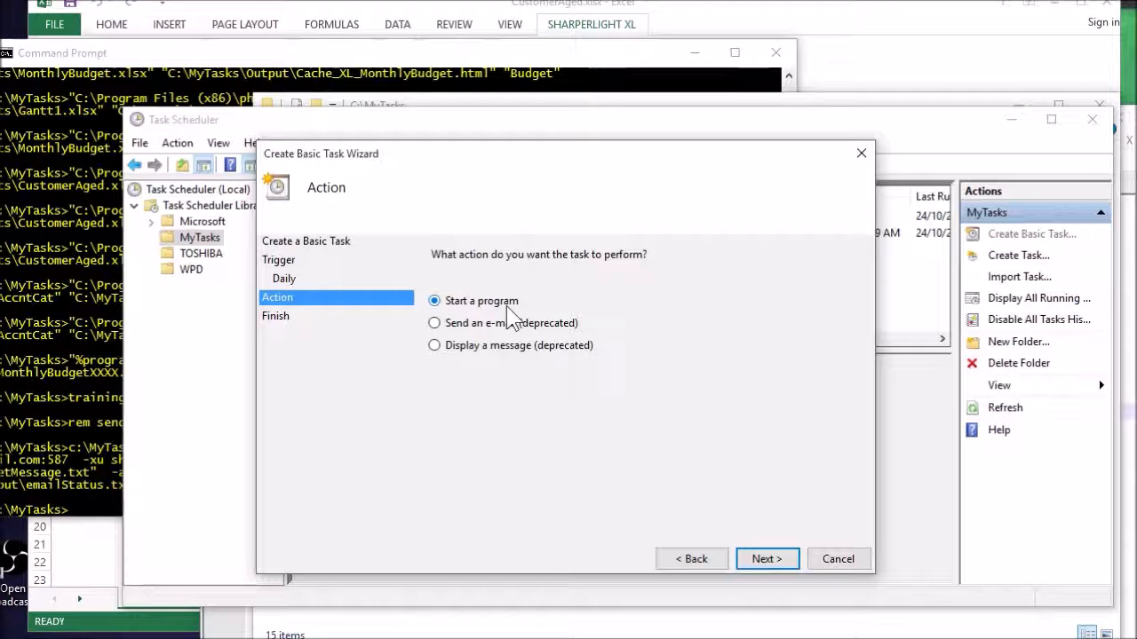
Set the task's action to start the program C:\MyTasks\TrainingT1Send.bat and finish creating the task
{"action": "left_click", "coordinate": [774, 561]}
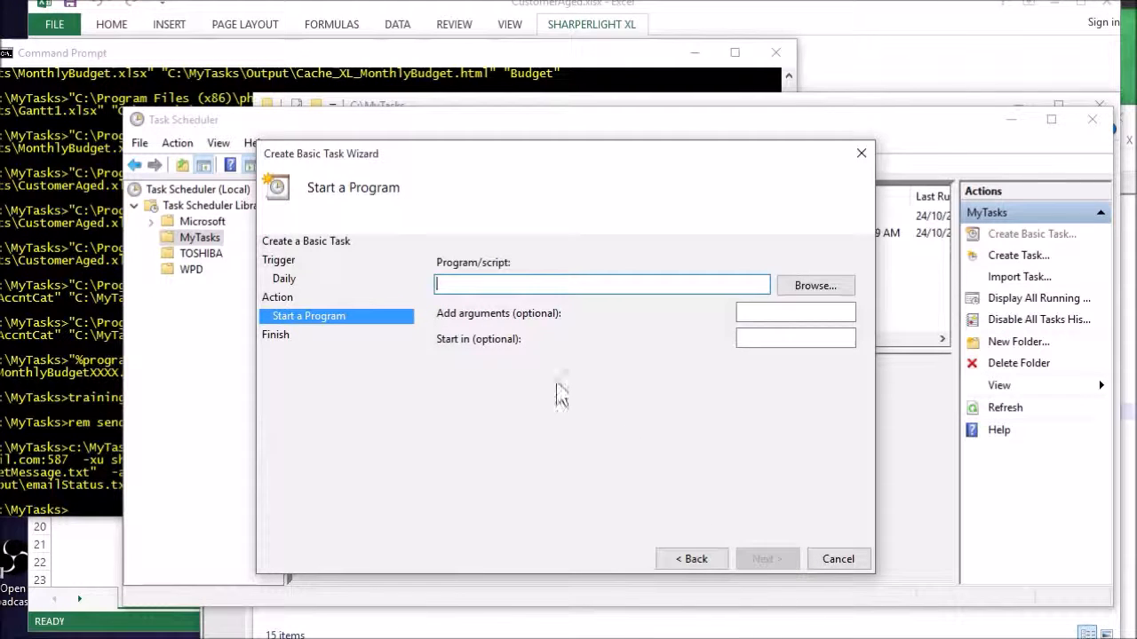
{"action": "left_click", "coordinate": [825, 282]}
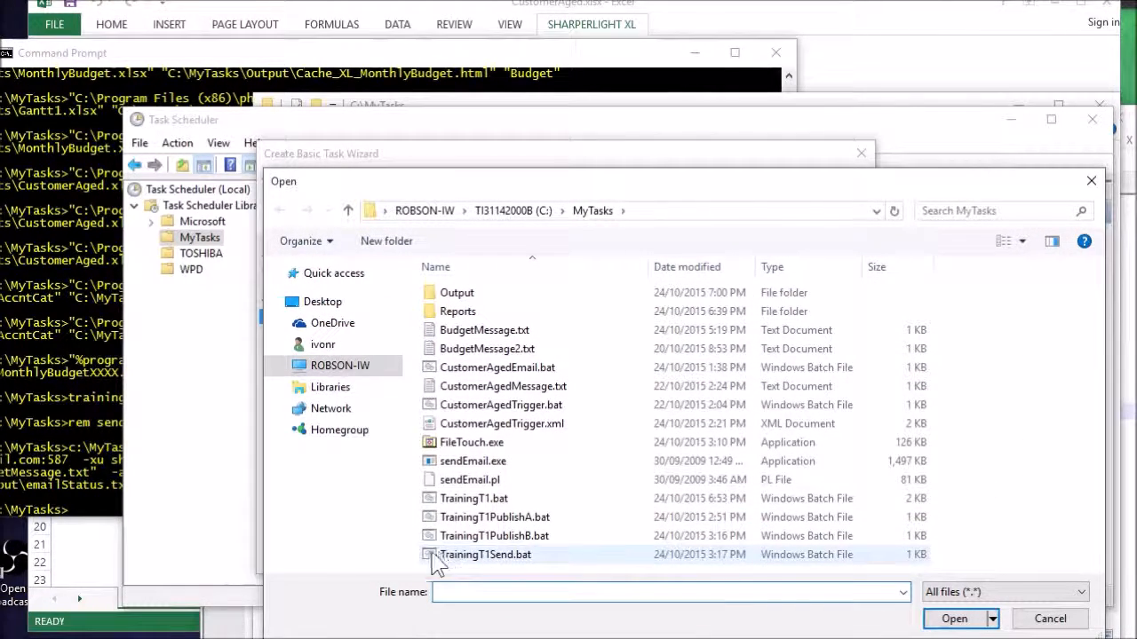
{"action": "left_click", "coordinate": [490, 561]}
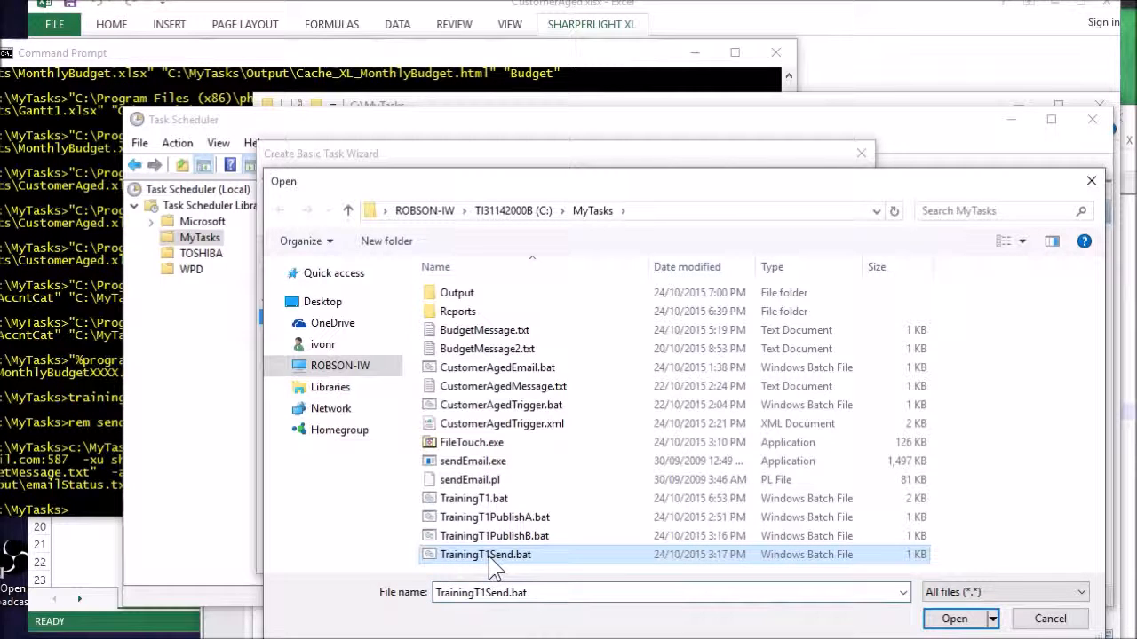
{"action": "left_click", "coordinate": [952, 619]}
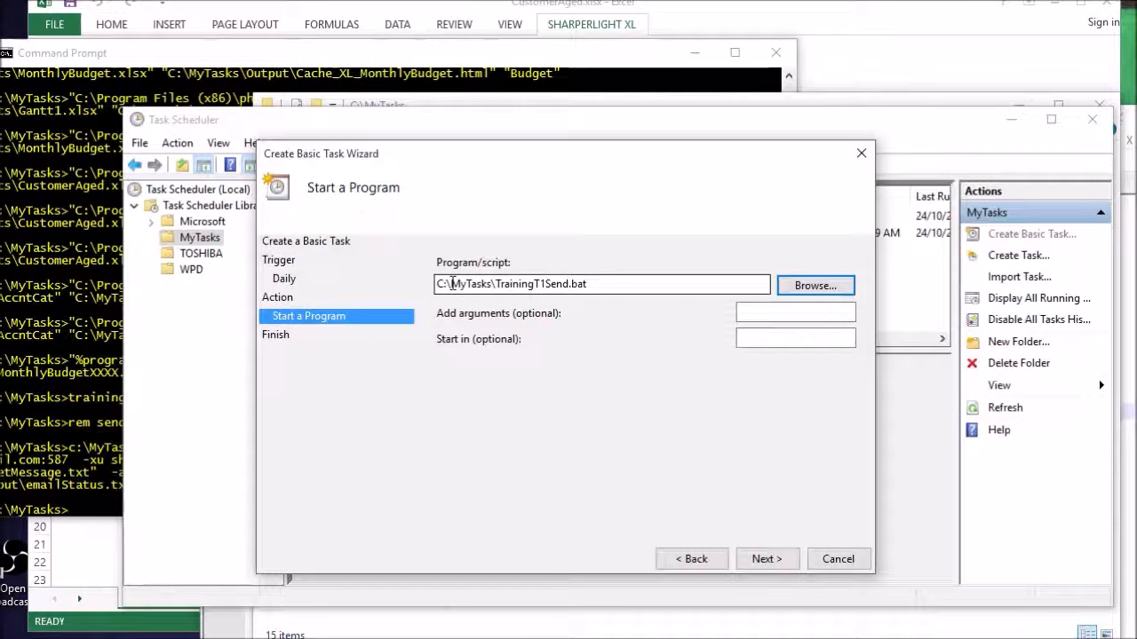
{"action": "left_click", "coordinate": [765, 560]}
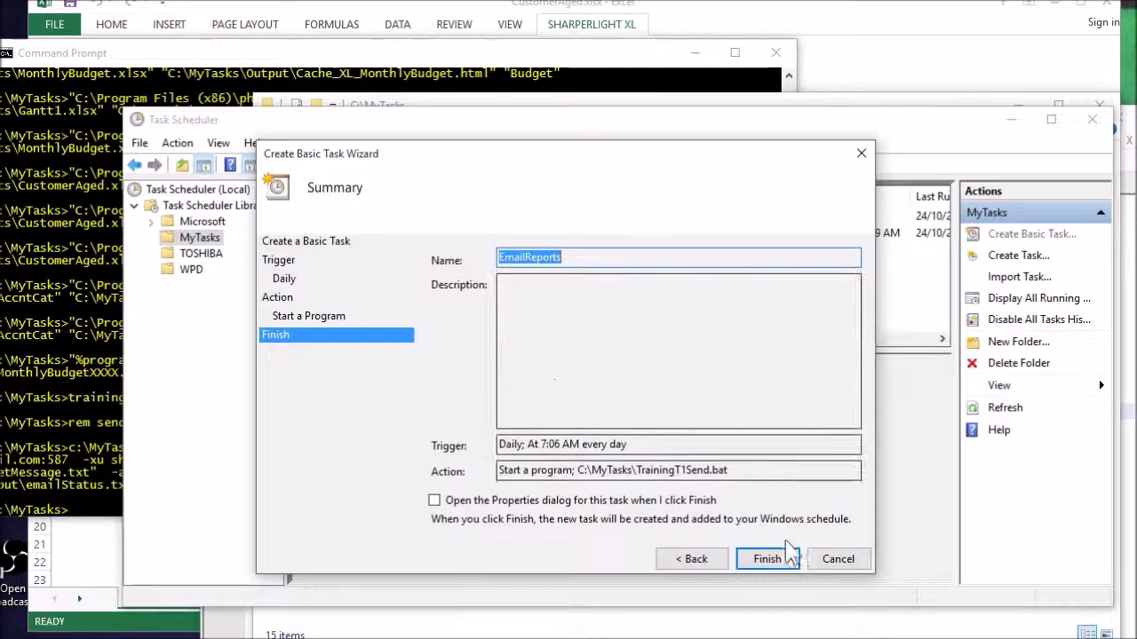
{"action": "left_click", "coordinate": [767, 560]}
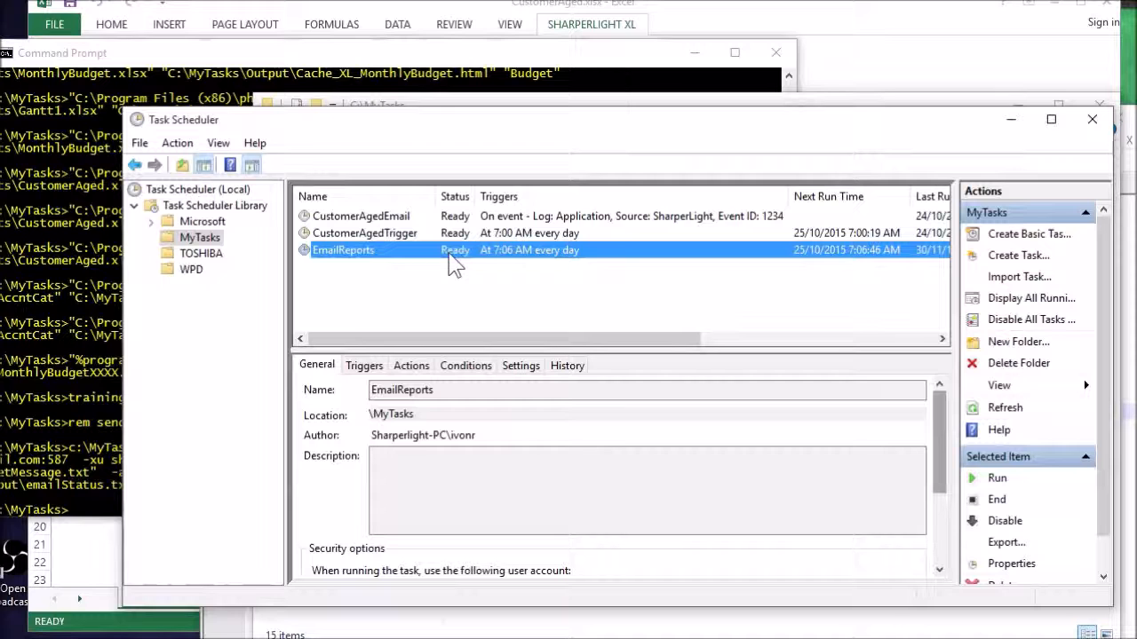
Run the EmailReports task on demand, then refresh the task list and widen the Status column to check its status
{"action": "right_click", "coordinate": [450, 255]}
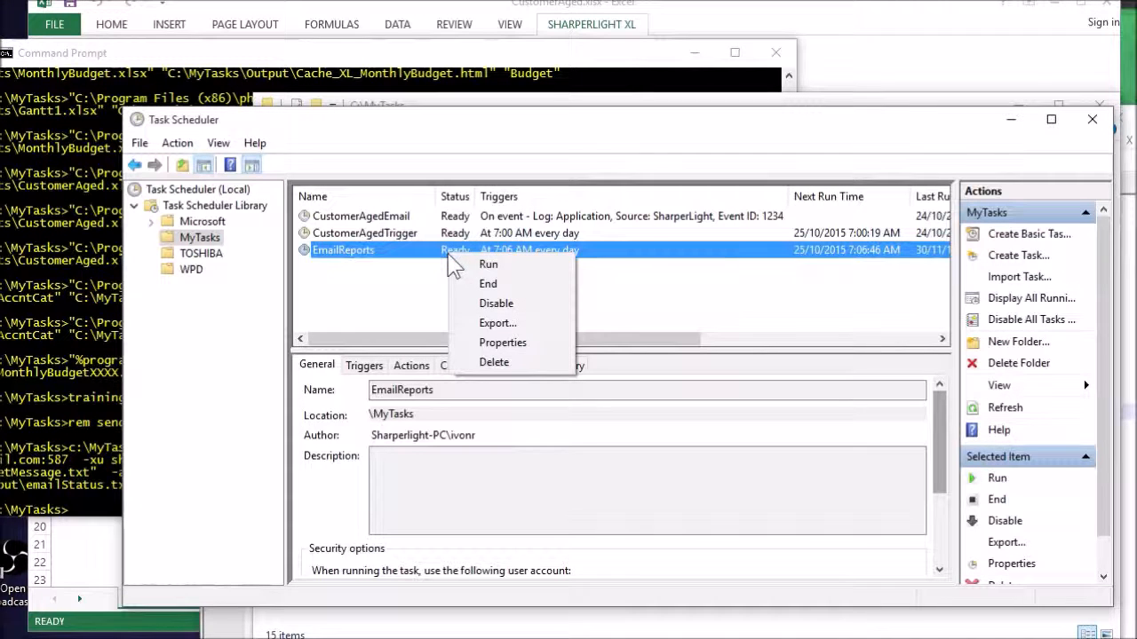
{"action": "left_click", "coordinate": [488, 266]}
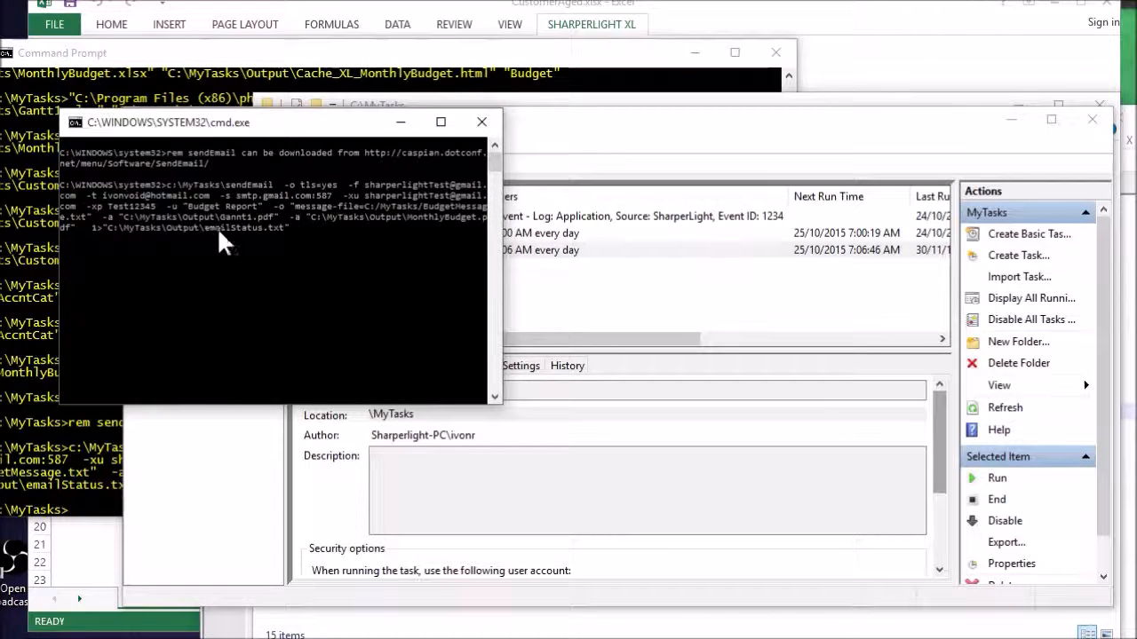
{"action": "left_click", "coordinate": [547, 260]}
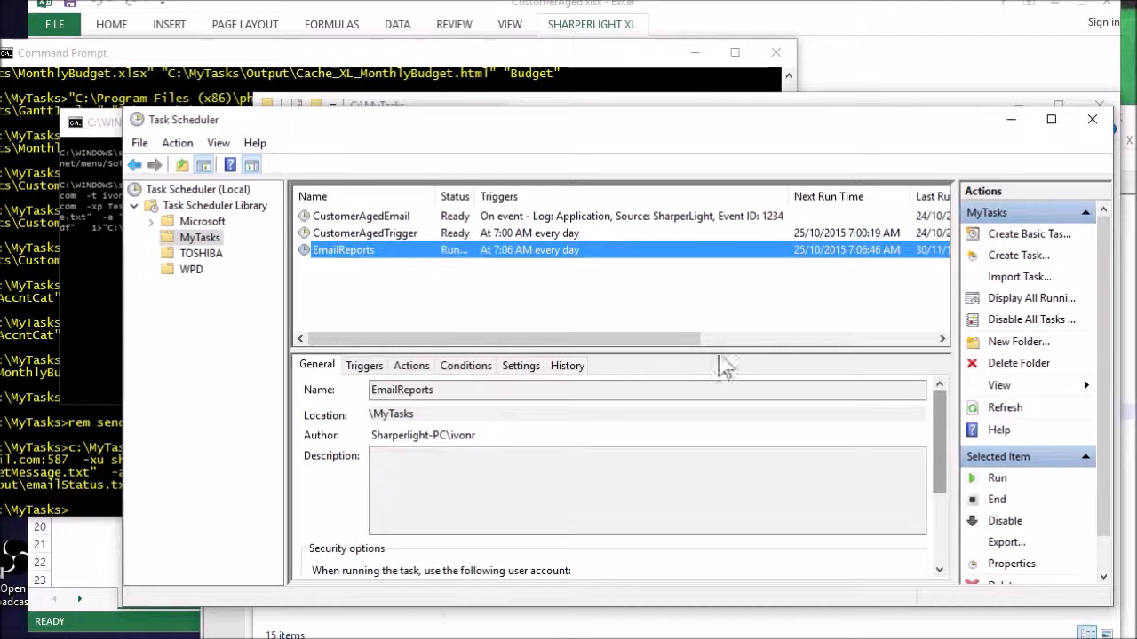
{"action": "left_click", "coordinate": [1023, 416]}
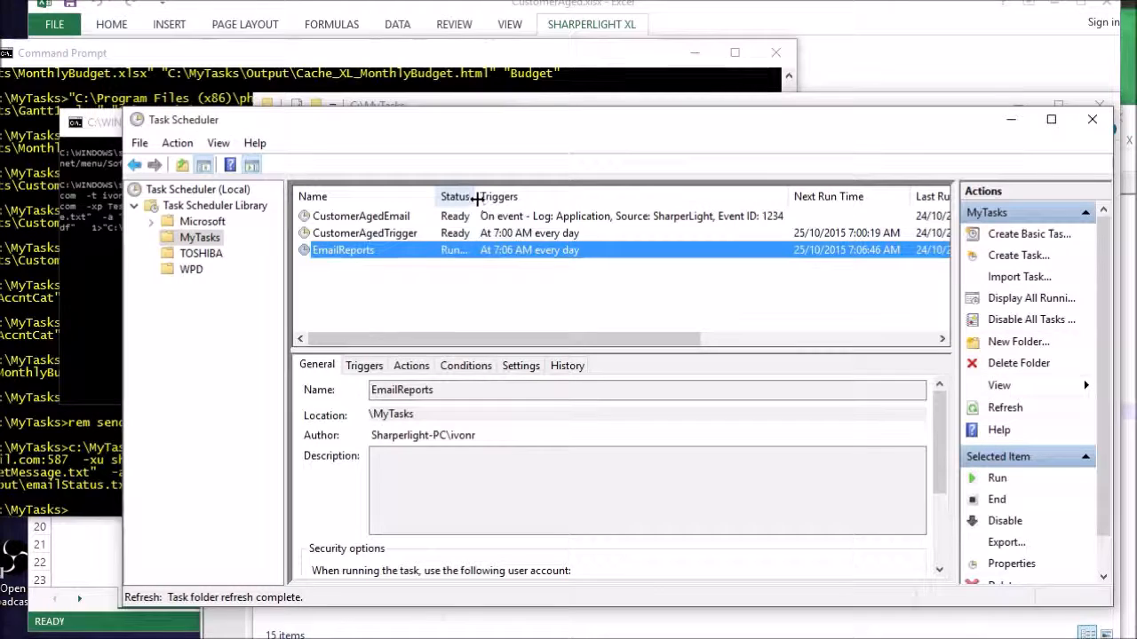
{"action": "left_click_drag", "start_coordinate": [477, 197], "coordinate": [512, 197]}
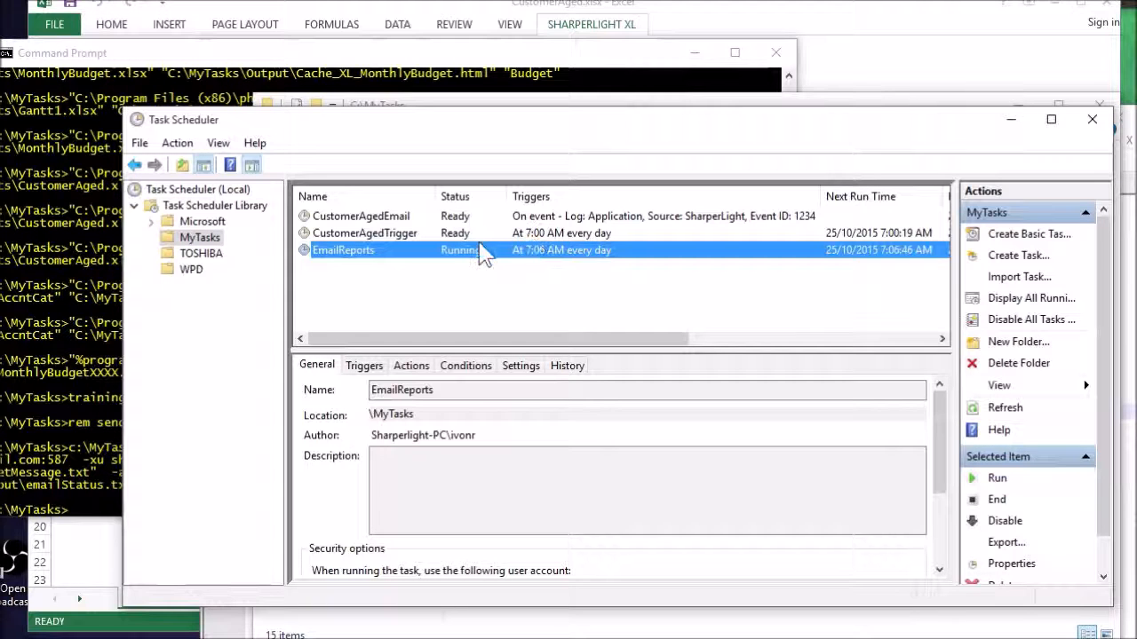
Check the run history of the EmailReports task in its properties, then close them
{"action": "double_click", "coordinate": [350, 258]}
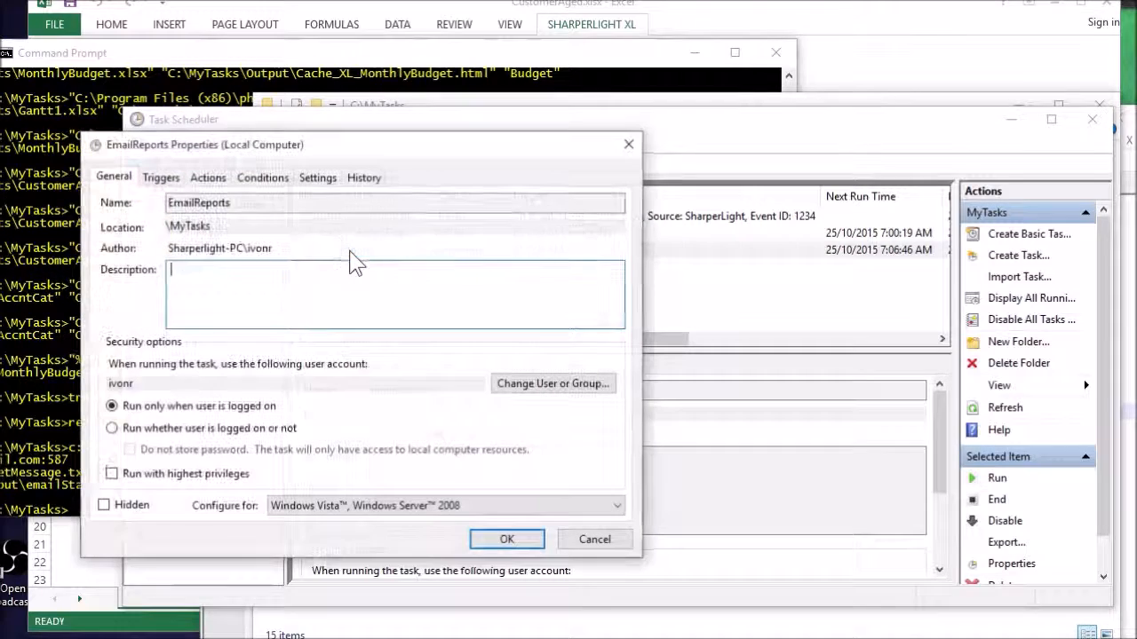
{"action": "left_click", "coordinate": [364, 183]}
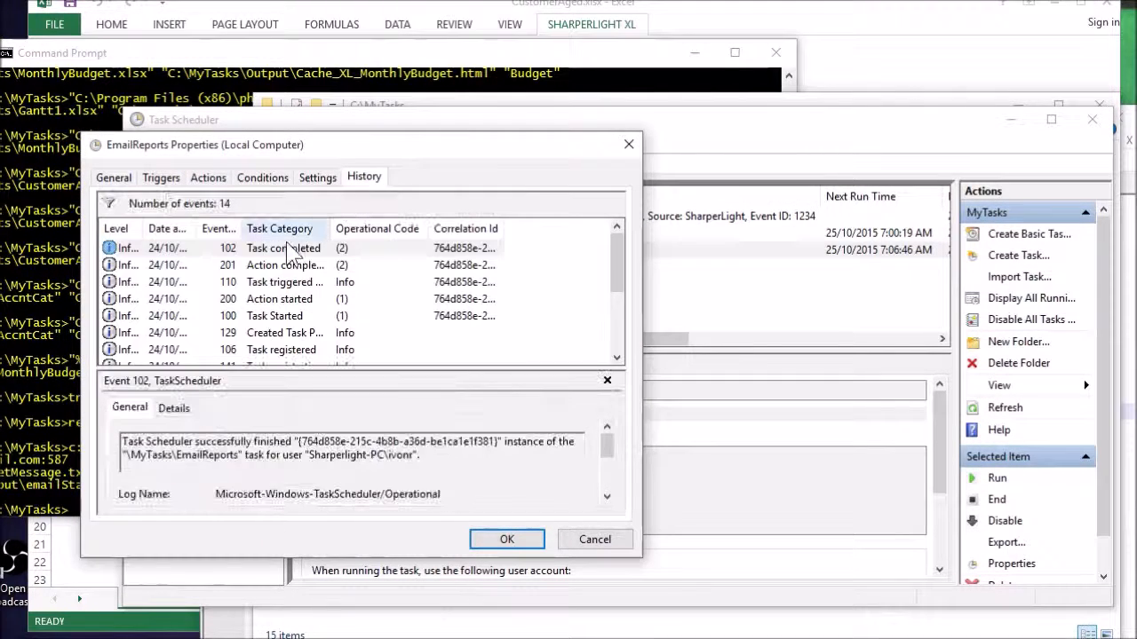
{"action": "scroll", "coordinate": [254, 278], "scroll_direction": "down", "scroll_amount": 1}
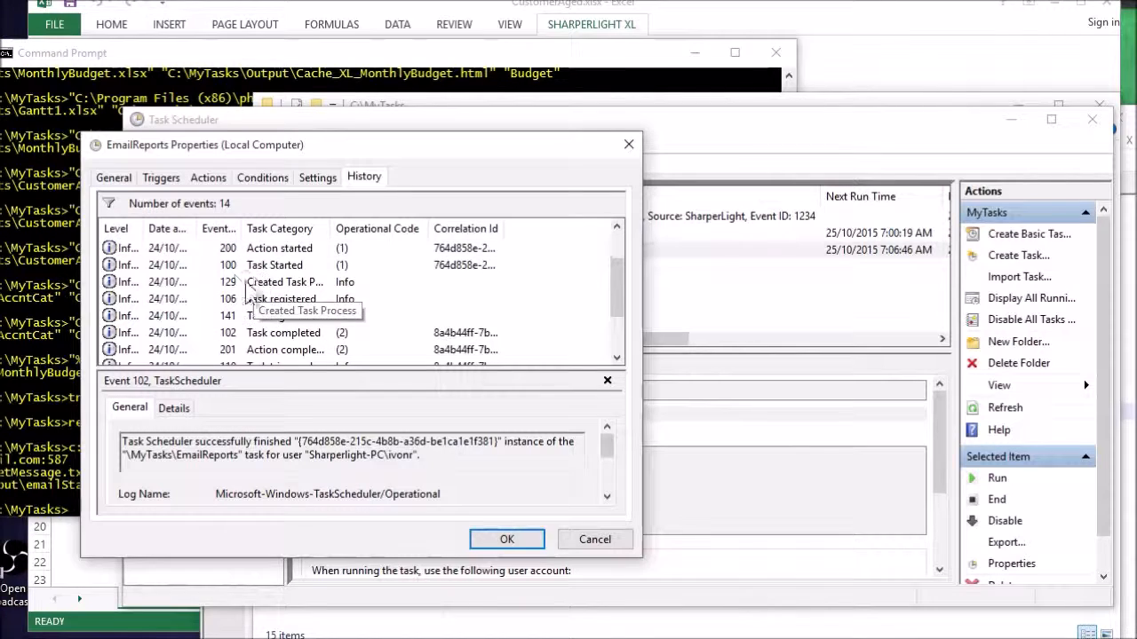
{"action": "left_click", "coordinate": [627, 146]}
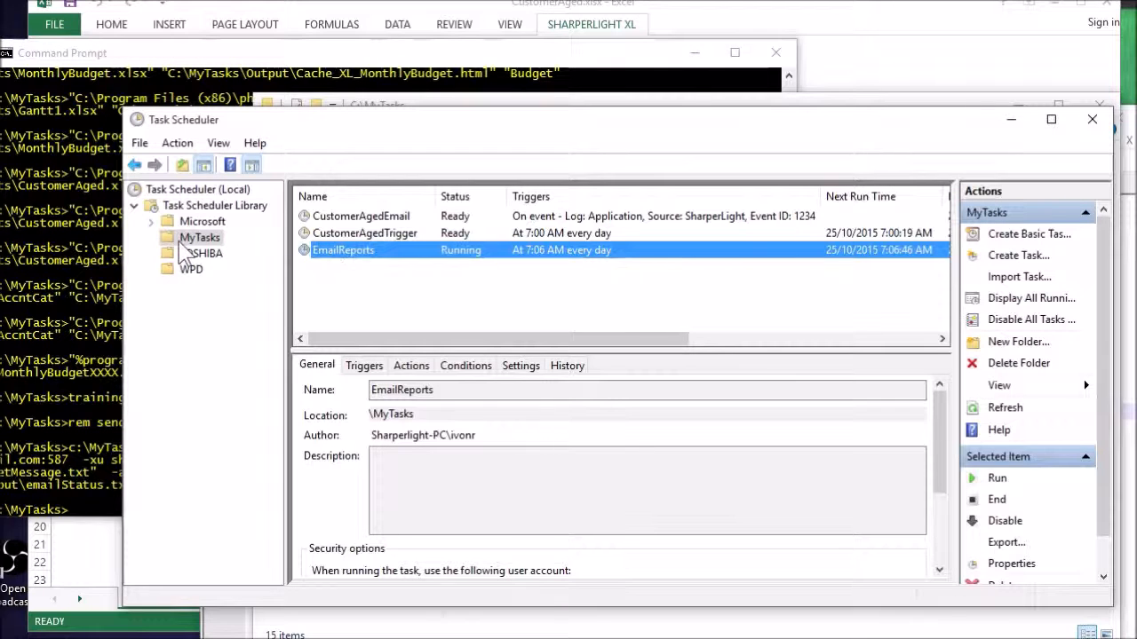
Look up where all tasks history is enabled or disabled for the MyTasks folder, leaving the option as it is
{"action": "left_click", "coordinate": [177, 145]}
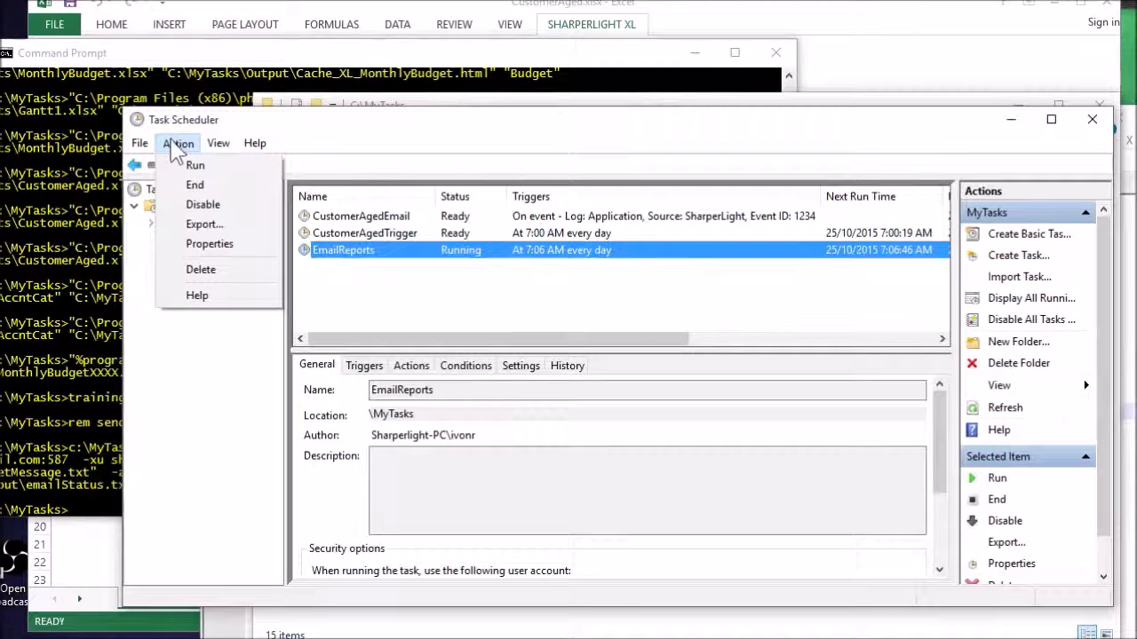
{"action": "left_click", "coordinate": [200, 237]}
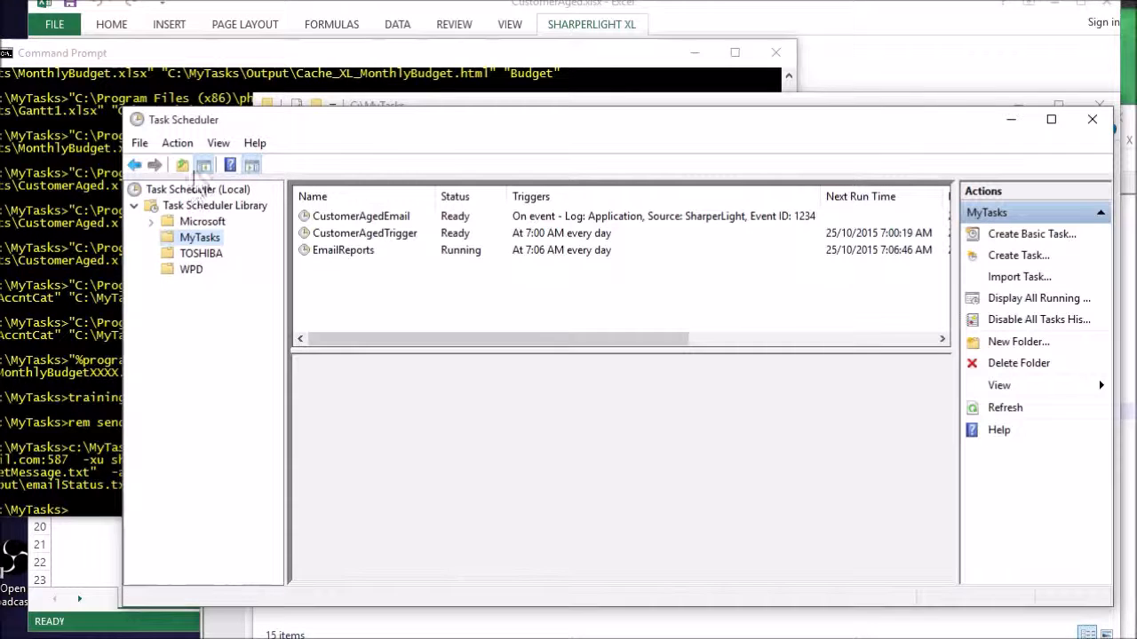
{"action": "left_click", "coordinate": [177, 143]}
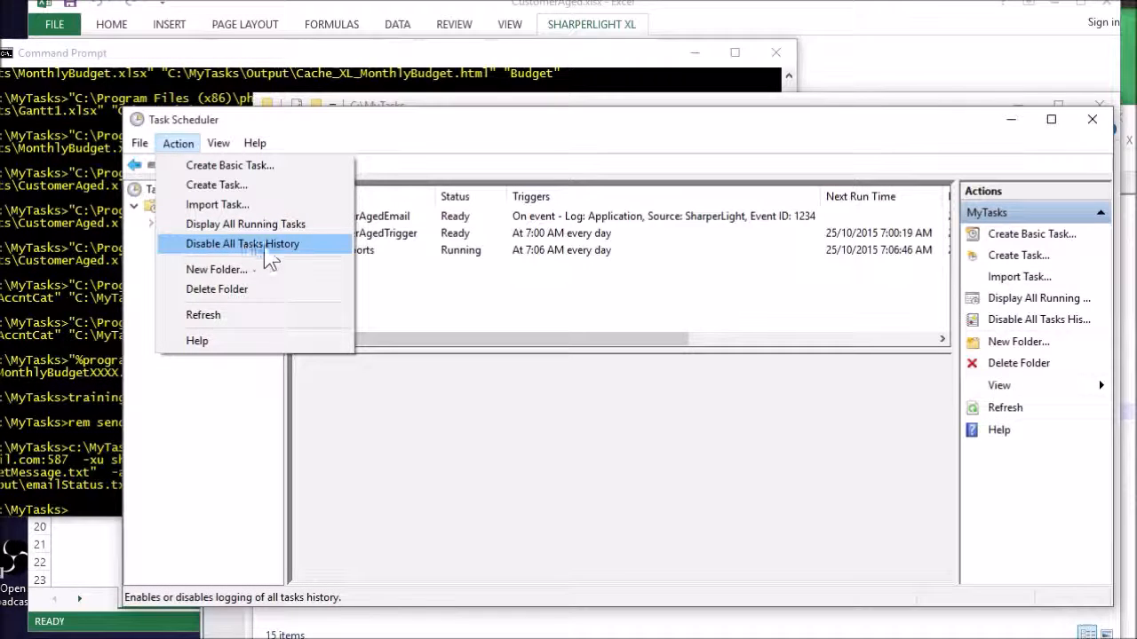
{"action": "left_click", "coordinate": [429, 273]}
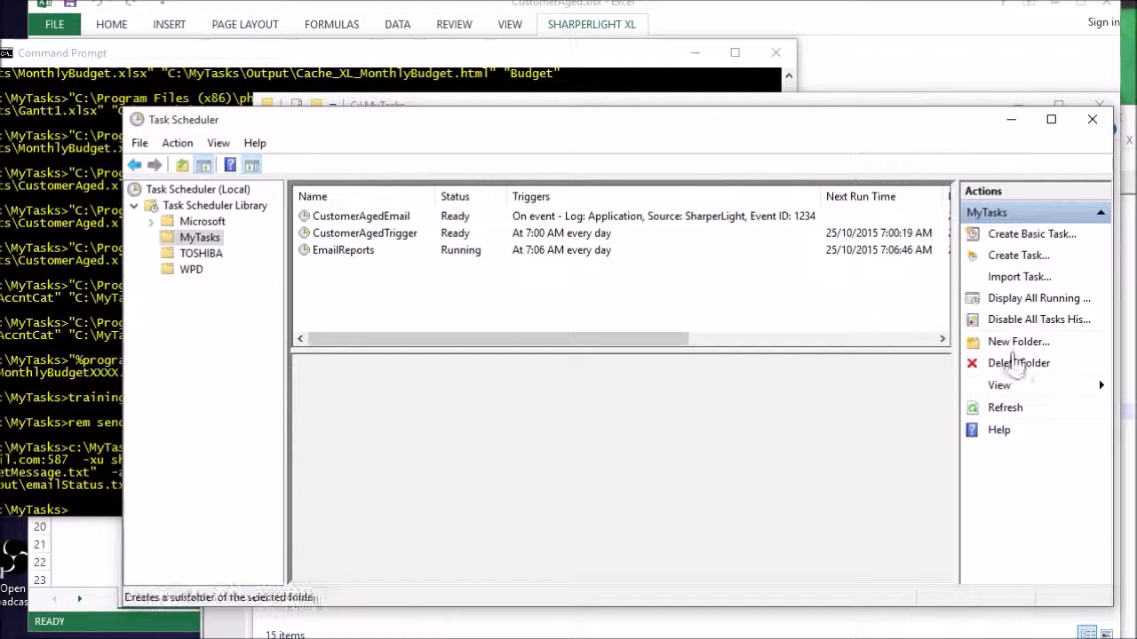
Set the EmailReports task's security option to Run whether user is logged on or not
{"action": "left_click", "coordinate": [340, 259]}
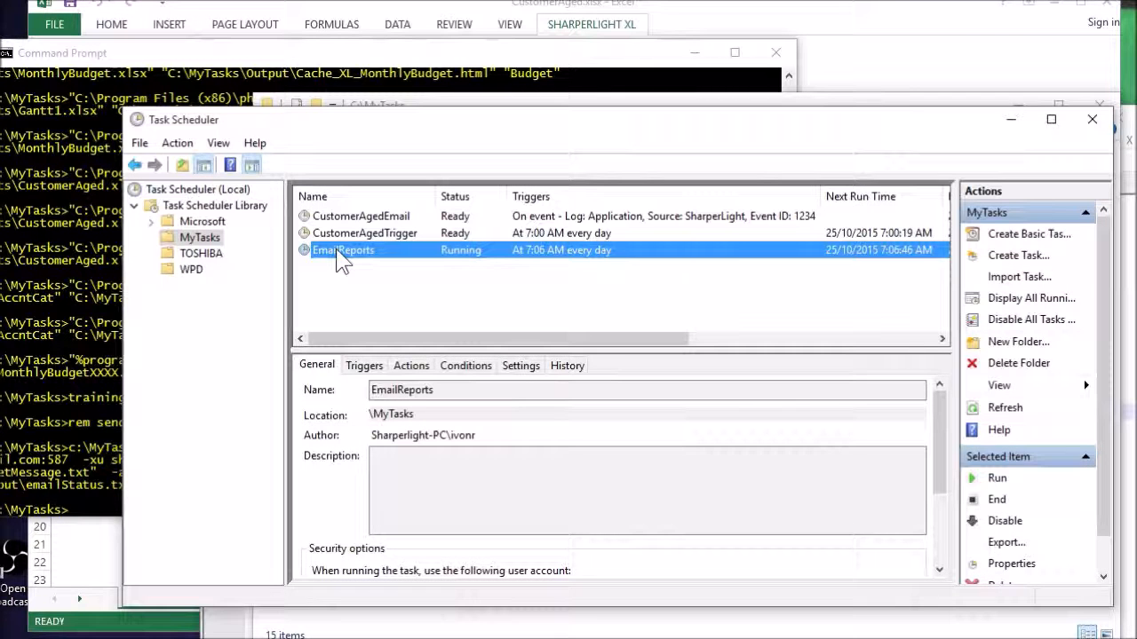
{"action": "right_click", "coordinate": [338, 251]}
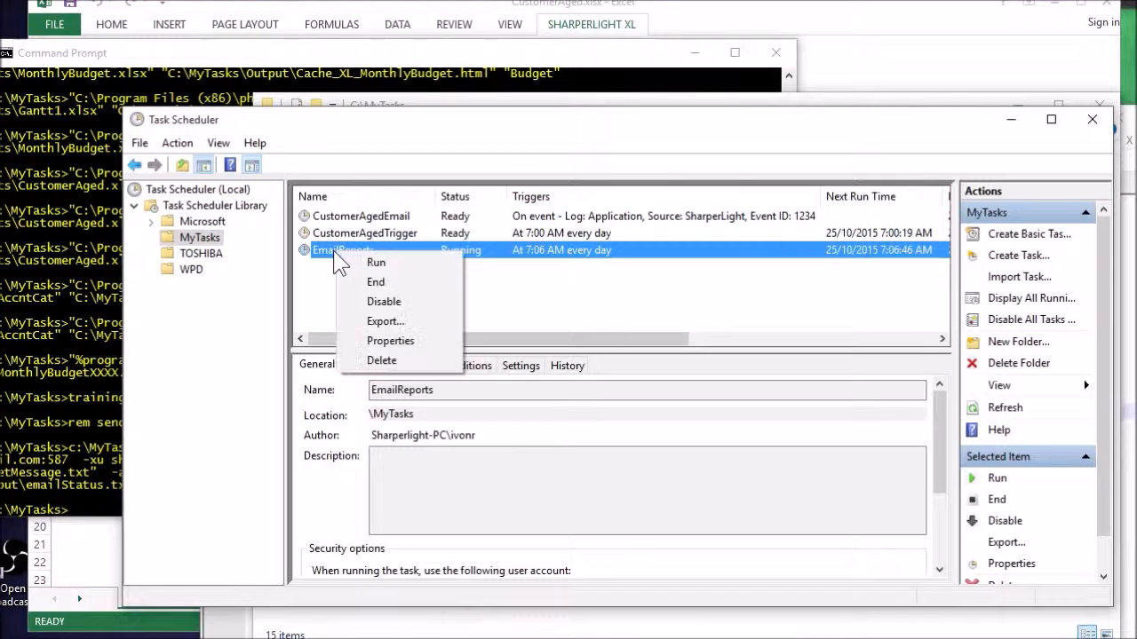
{"action": "left_click", "coordinate": [388, 342]}
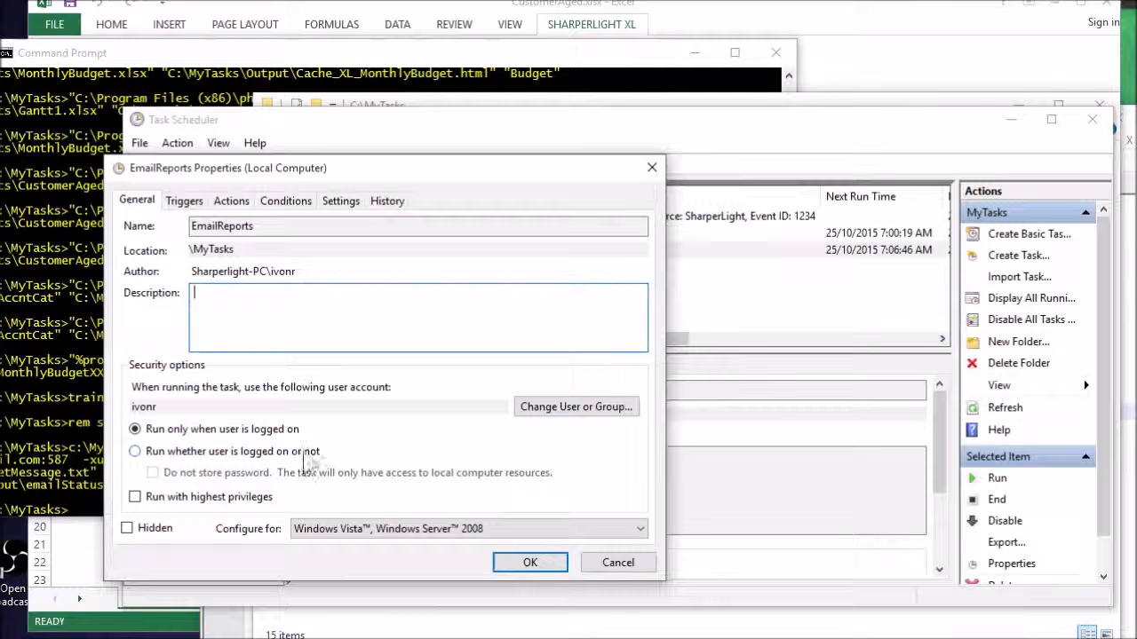
{"action": "left_click", "coordinate": [134, 451]}
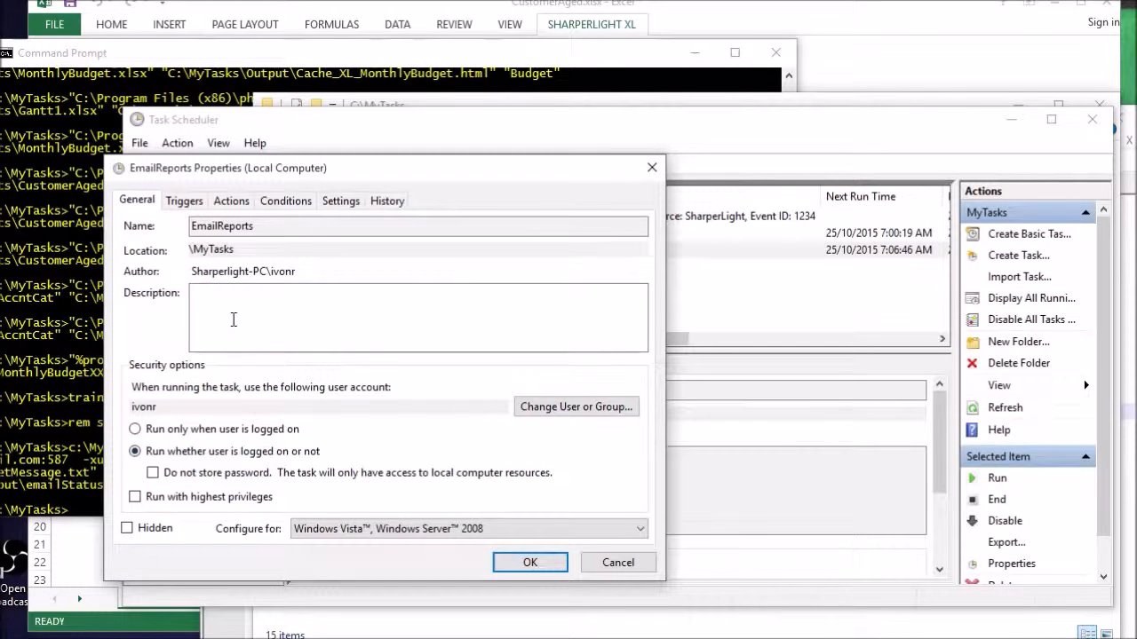
Review the EmailReports task's triggers, including the options for a new trigger, and its actions, conditions and settings
{"action": "left_click", "coordinate": [183, 201]}
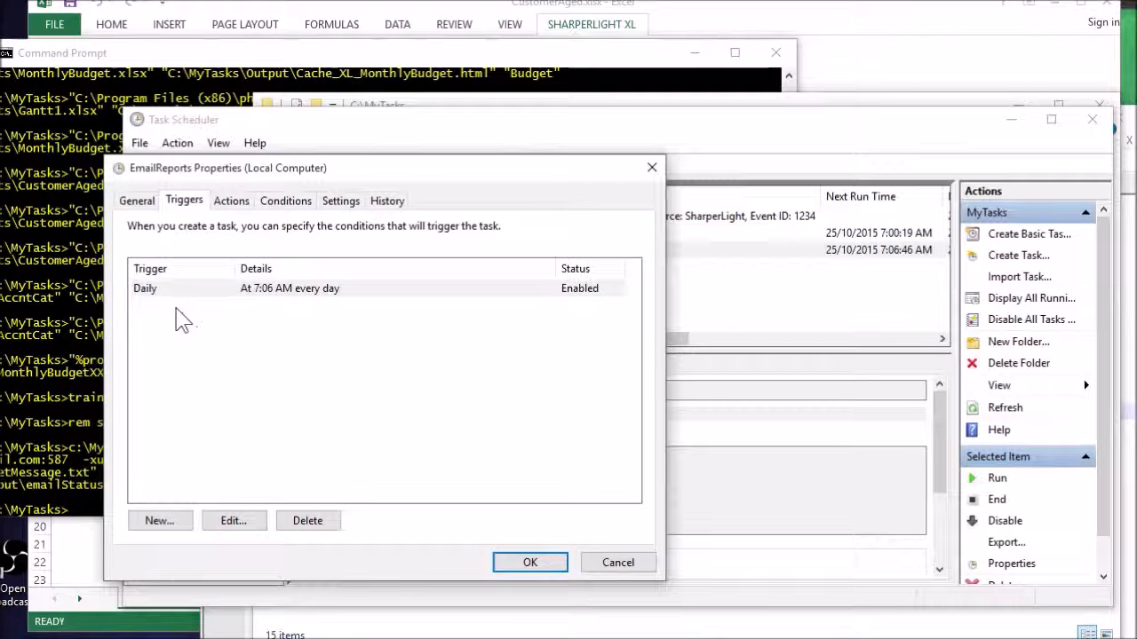
{"action": "left_click", "coordinate": [264, 311]}
{"action": "left_click", "coordinate": [273, 293]}
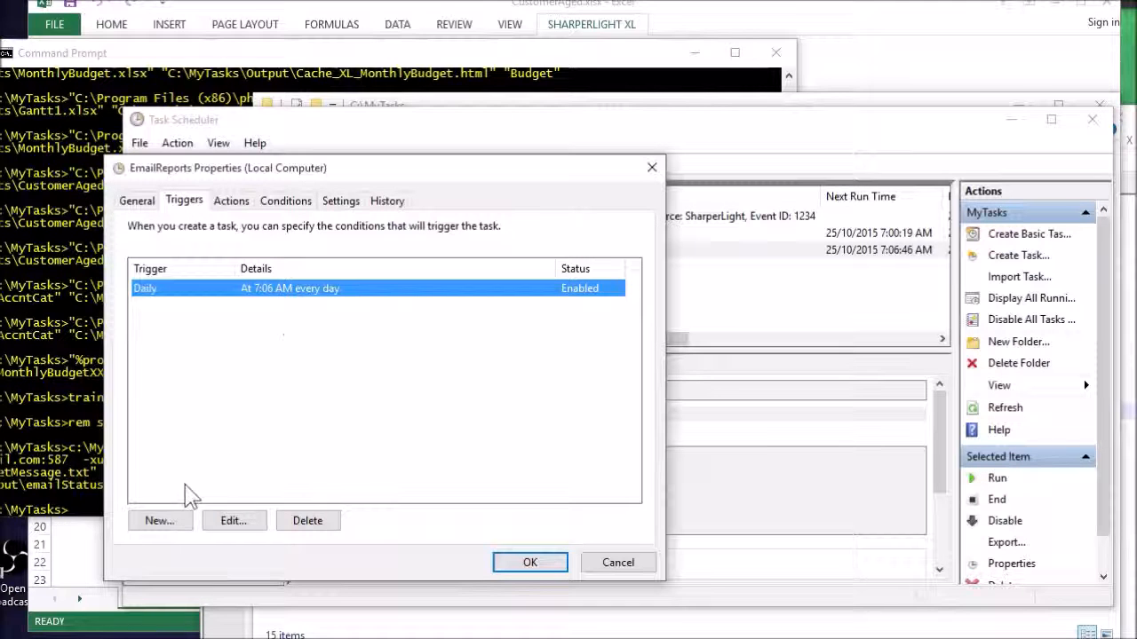
{"action": "left_click", "coordinate": [161, 524]}
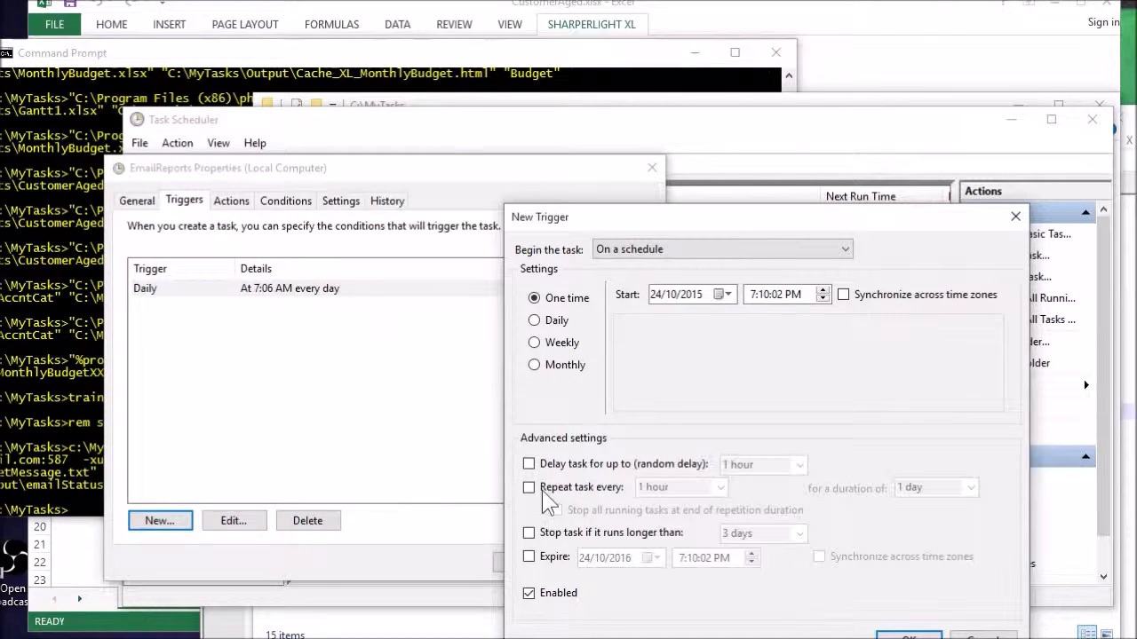
{"action": "left_click", "coordinate": [959, 634]}
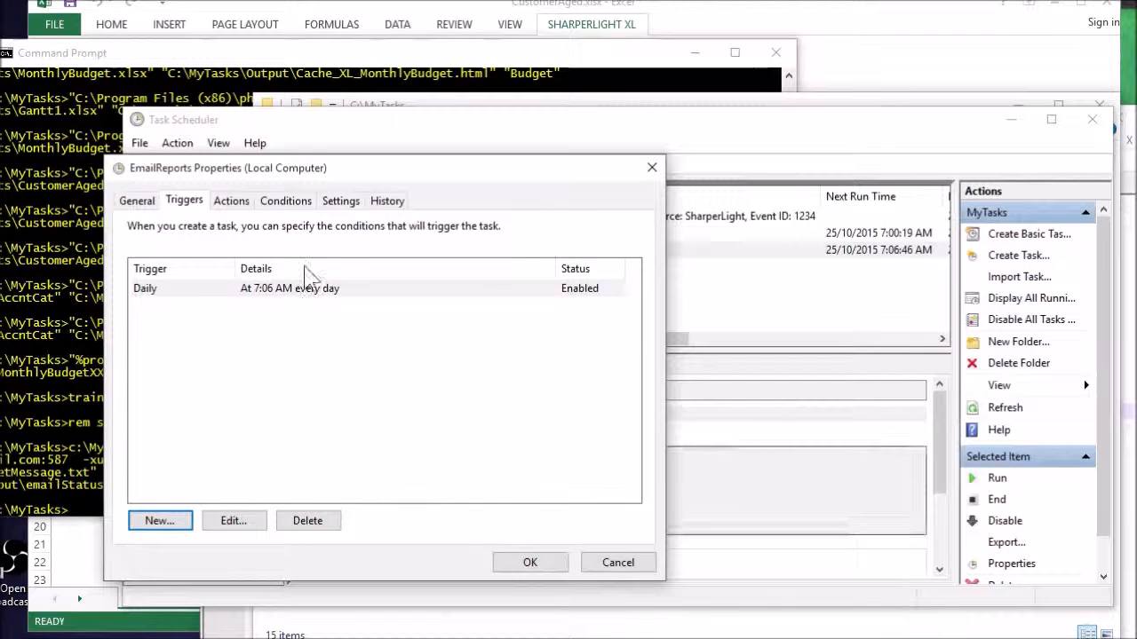
{"action": "left_click", "coordinate": [231, 202]}
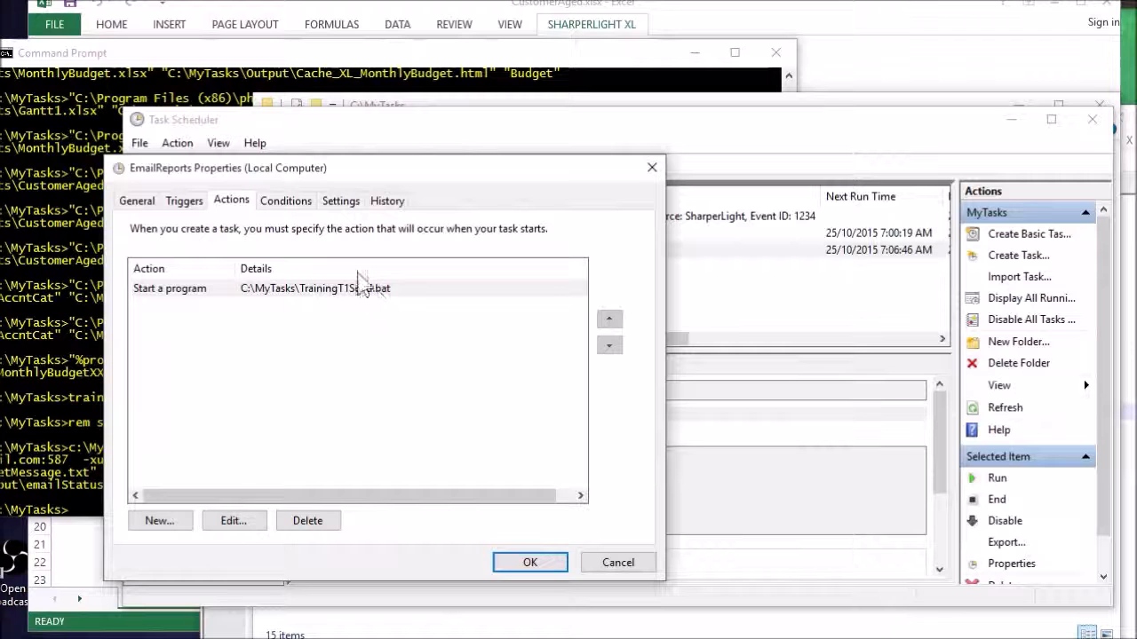
{"action": "left_click", "coordinate": [285, 201]}
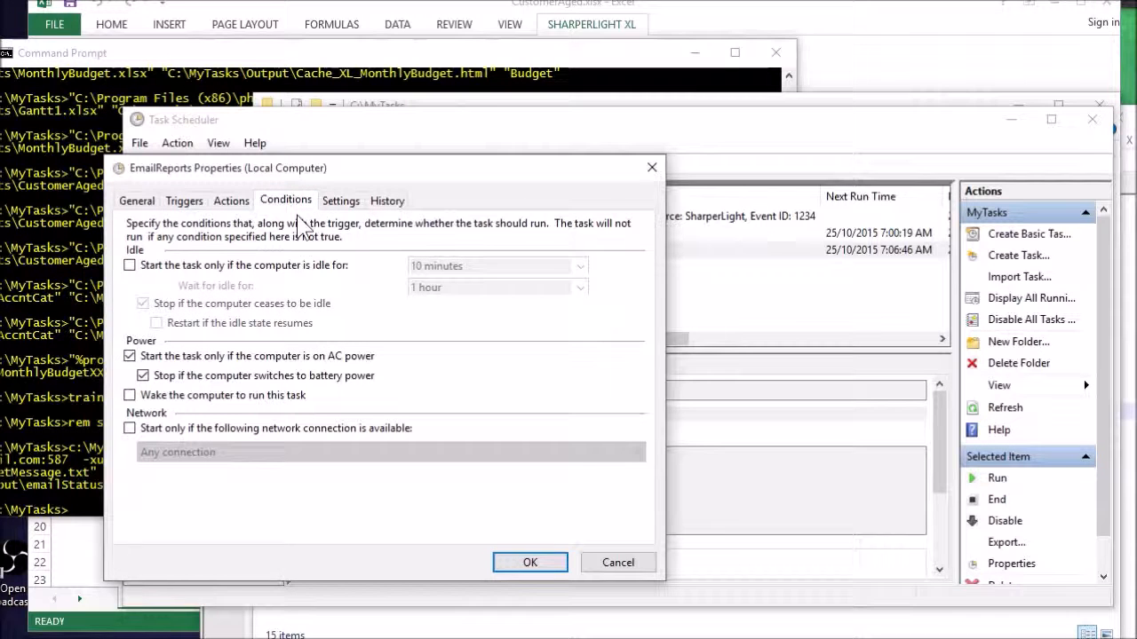
{"action": "left_click", "coordinate": [341, 201]}
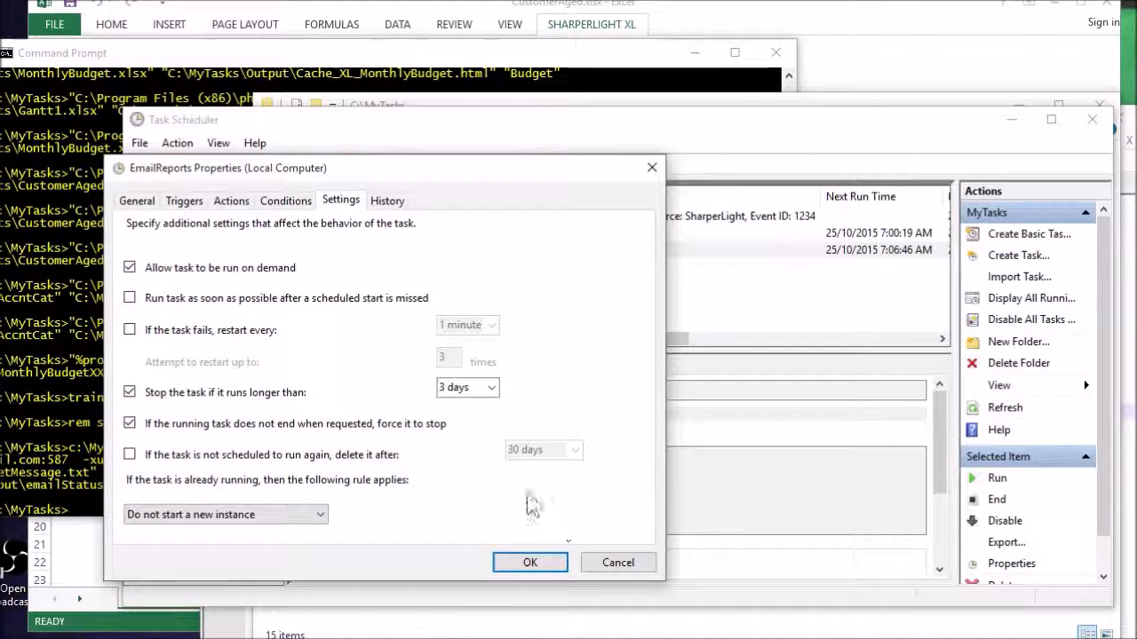
Save the EmailReports task's changed properties, entering the user account's password
{"action": "left_click", "coordinate": [538, 563]}
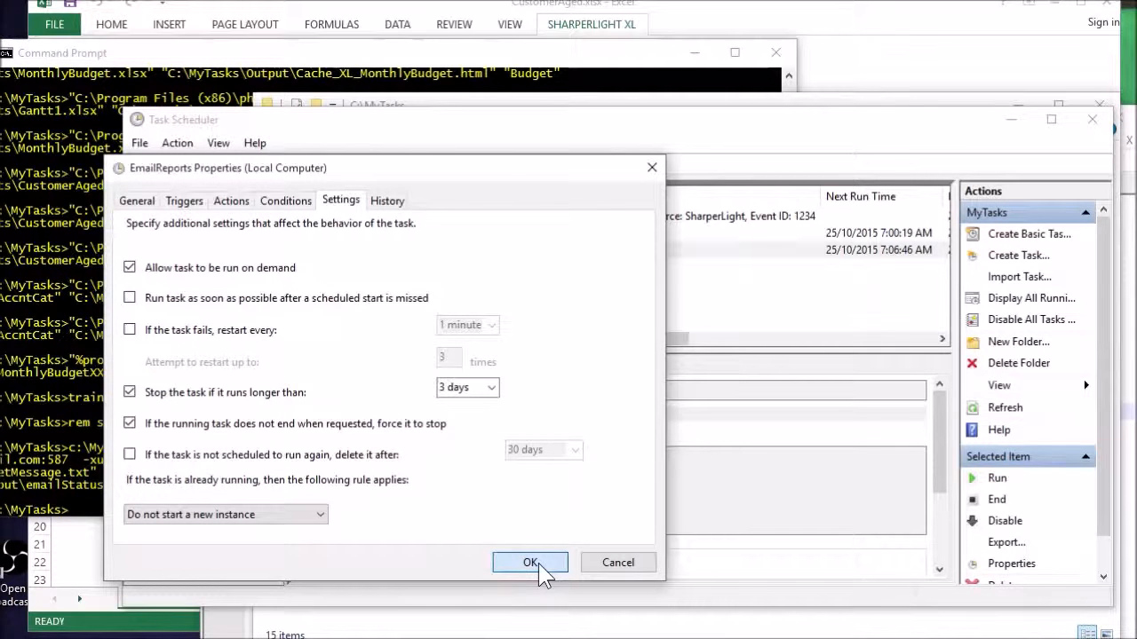
{"action": "type", "text": "•••••"}
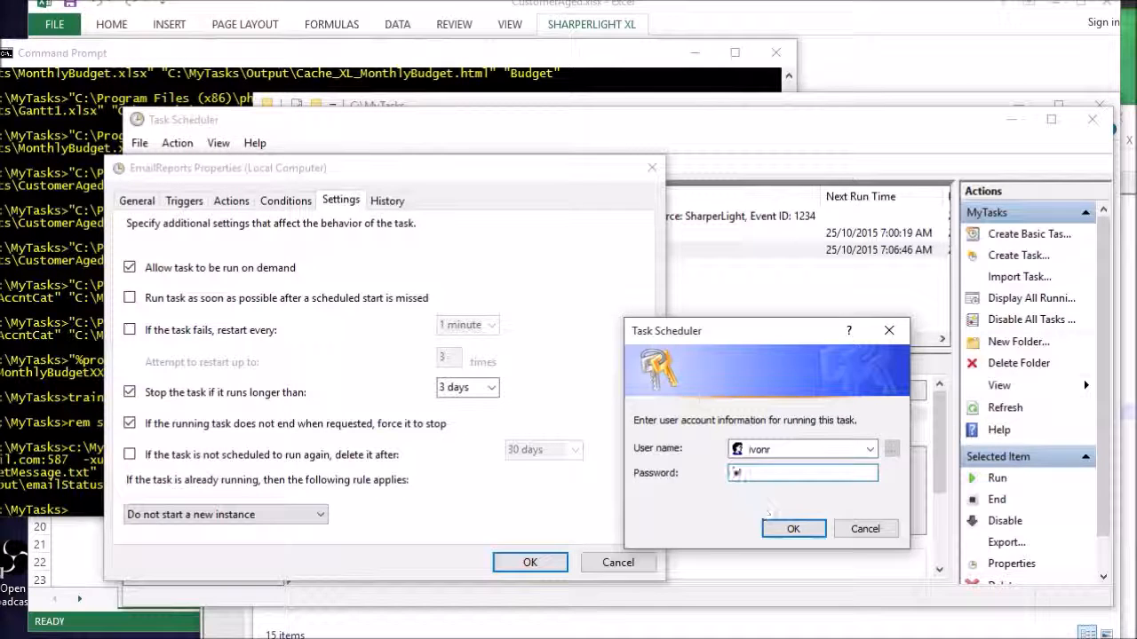
{"action": "left_click", "coordinate": [793, 528]}
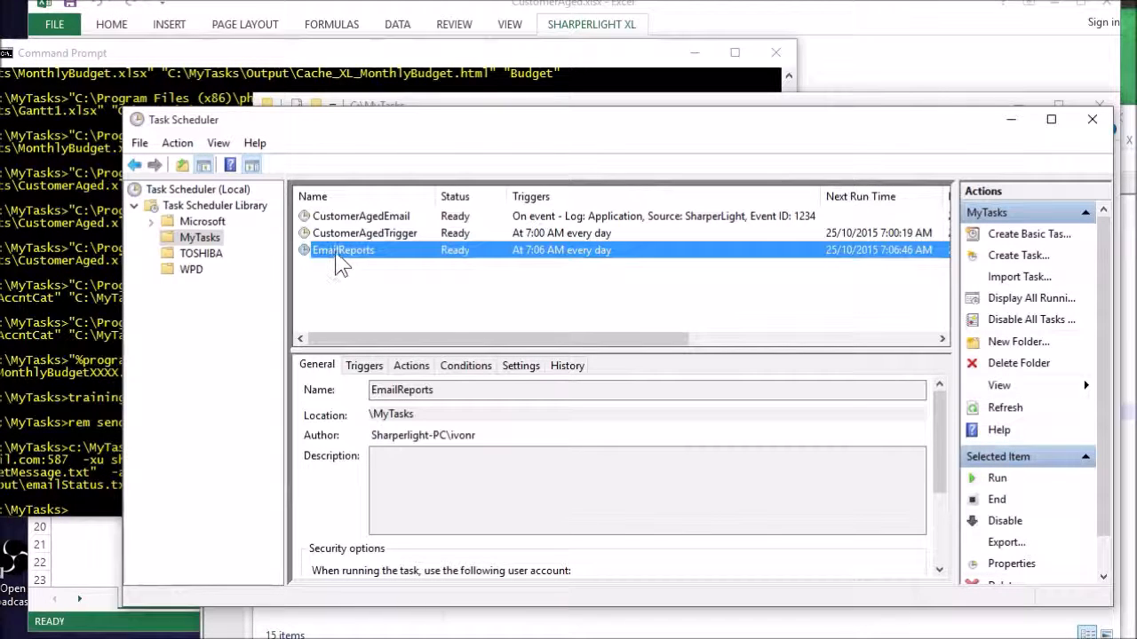
Compare the daily CustomerAgedTrigger task with the event-driven CustomerAgedEmail task in the MyTasks list
{"action": "left_click", "coordinate": [377, 234]}
{"action": "left_click", "coordinate": [373, 217]}
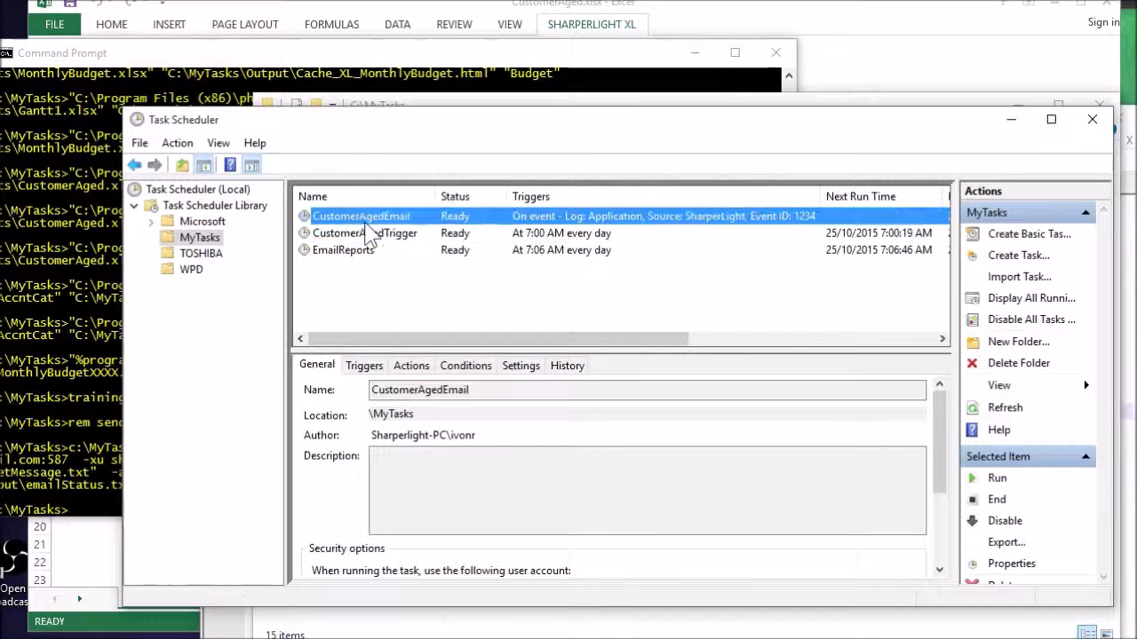
{"action": "left_click", "coordinate": [375, 234]}
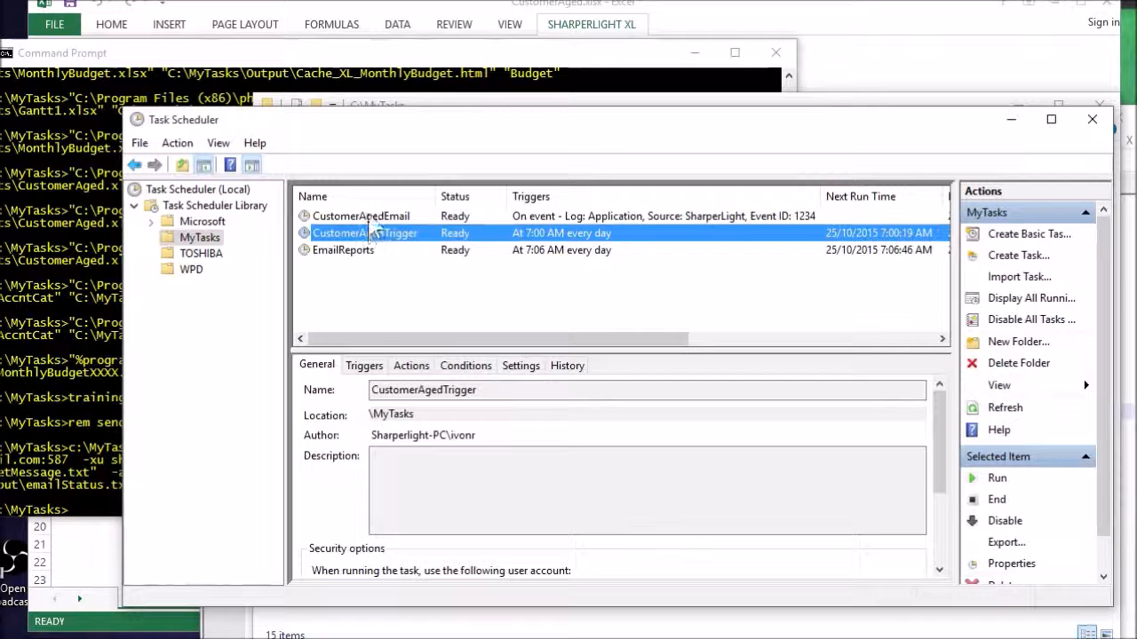
{"action": "left_click", "coordinate": [368, 217]}
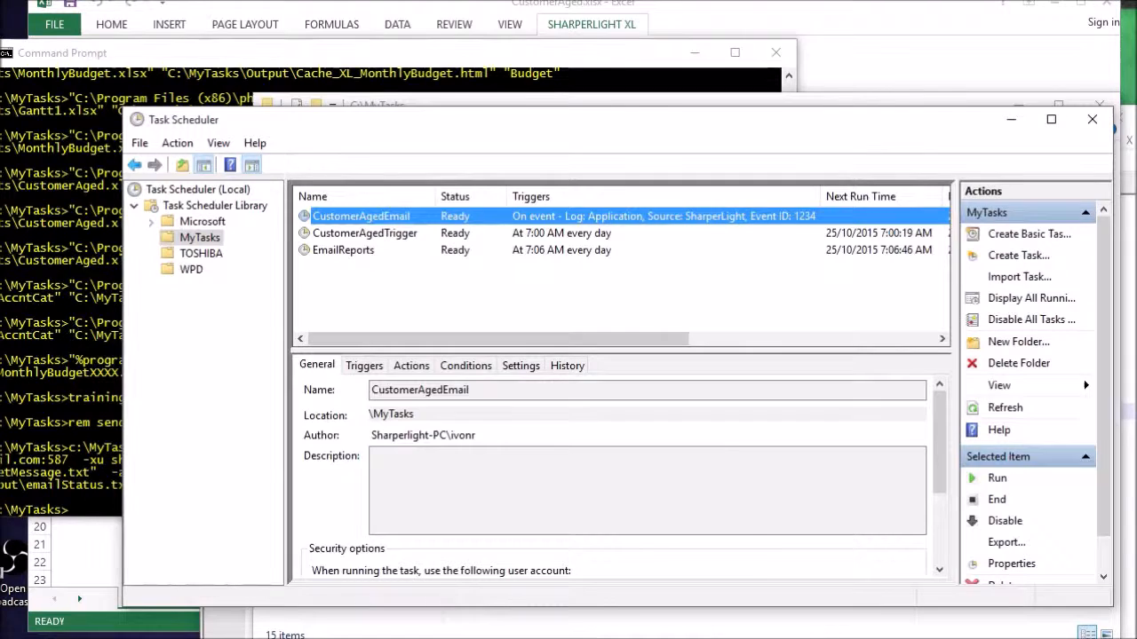
Switch to the CustomerAged.xlsx workbook in Excel and show its Customer Aging sheet
{"action": "left_click", "coordinate": [219, 638]}
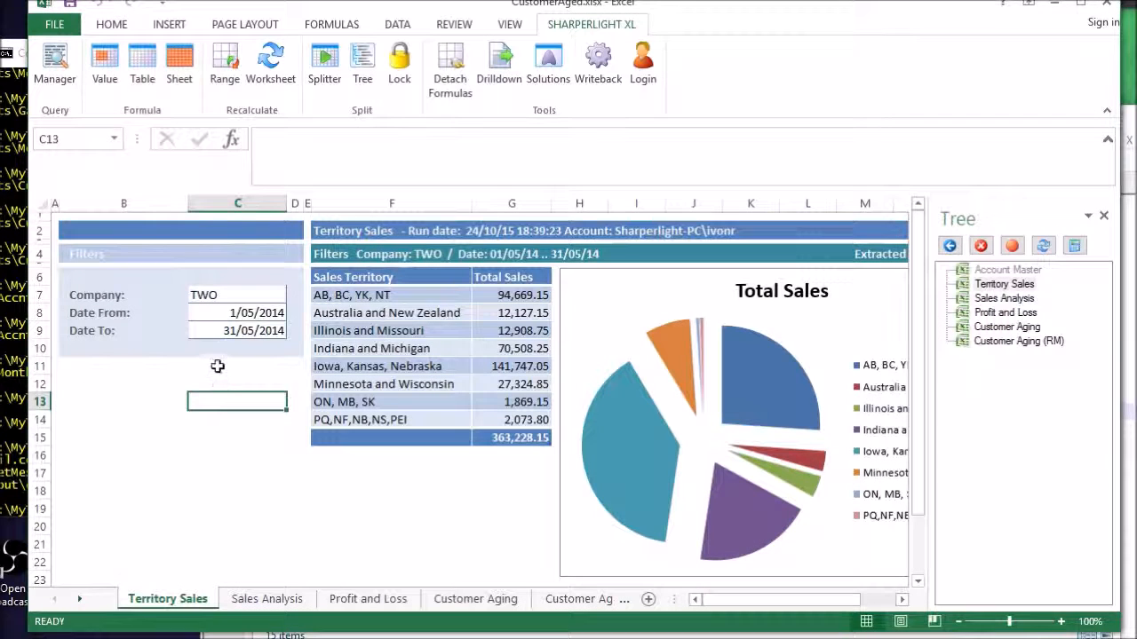
{"action": "left_click", "coordinate": [152, 382]}
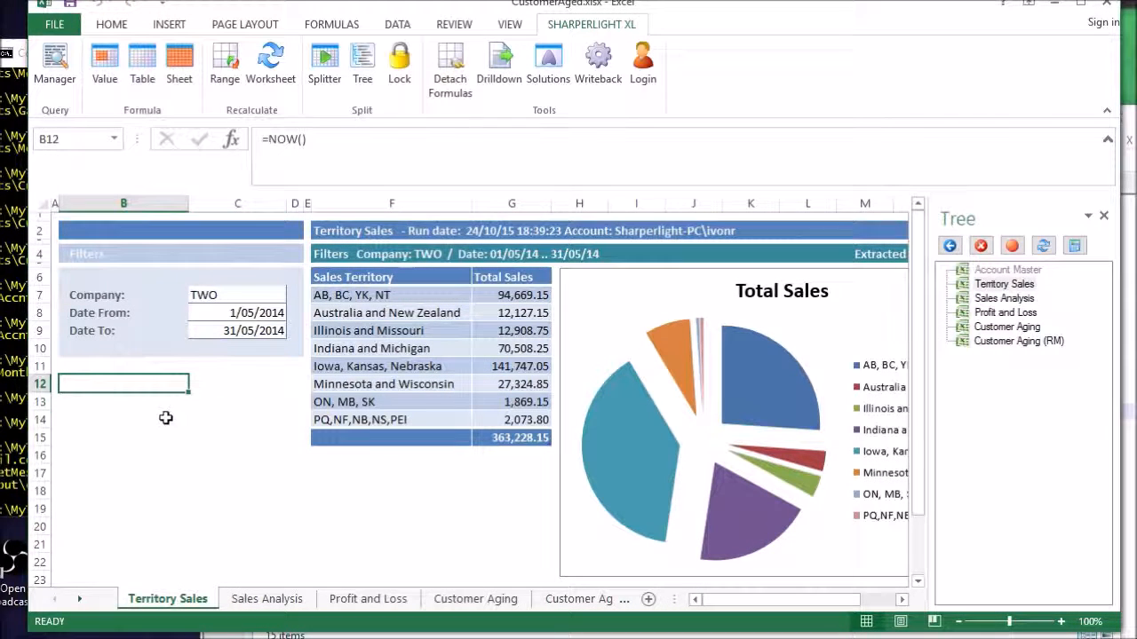
{"action": "left_click", "coordinate": [469, 610]}
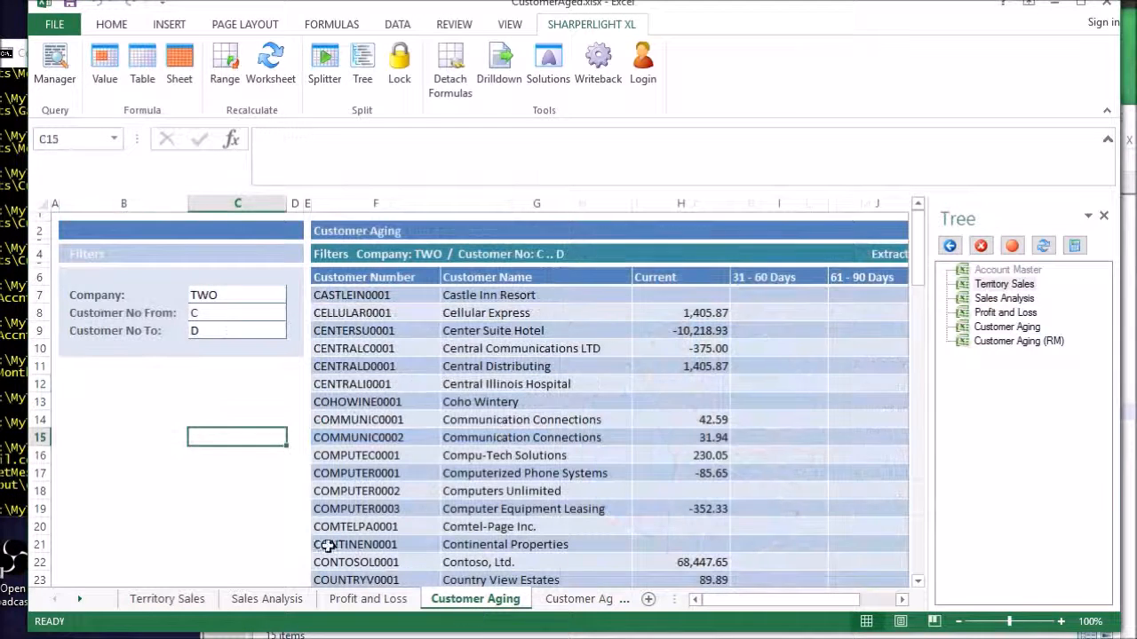
{"action": "left_click", "coordinate": [180, 437]}
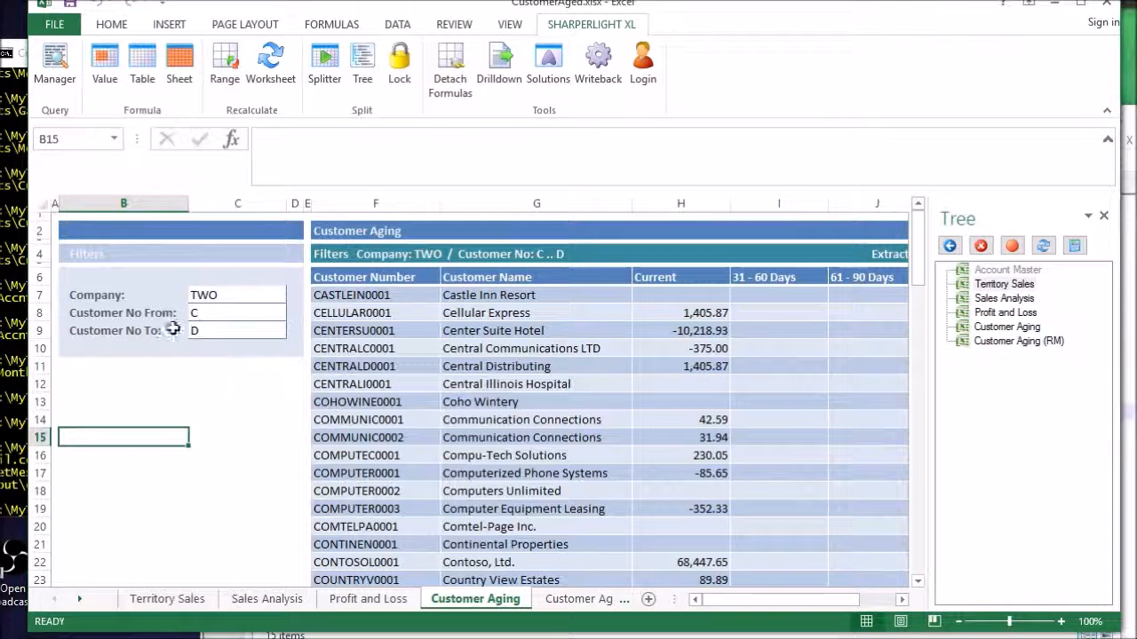
Examine the customer rows and the total of the Current column in the Customer Aging table
{"action": "scroll", "coordinate": [332, 421], "scroll_direction": "down", "scroll_amount": 3}
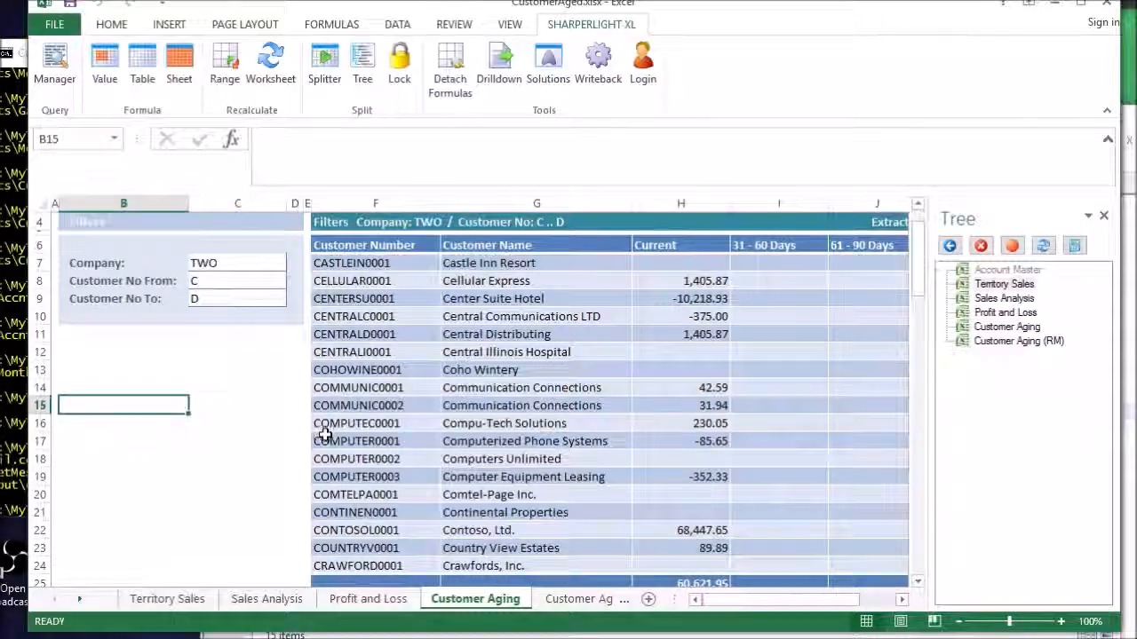
{"action": "scroll", "coordinate": [708, 542], "scroll_direction": "up", "scroll_amount": 1}
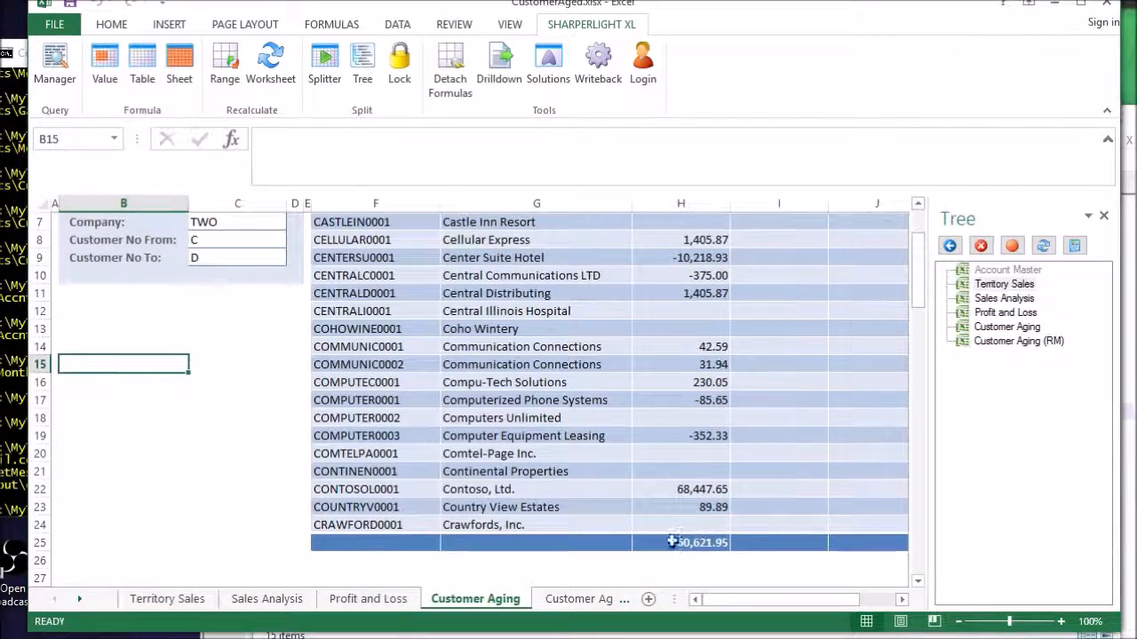
{"action": "left_click", "coordinate": [708, 542]}
{"action": "scroll", "coordinate": [482, 467], "scroll_direction": "up", "scroll_amount": 2}
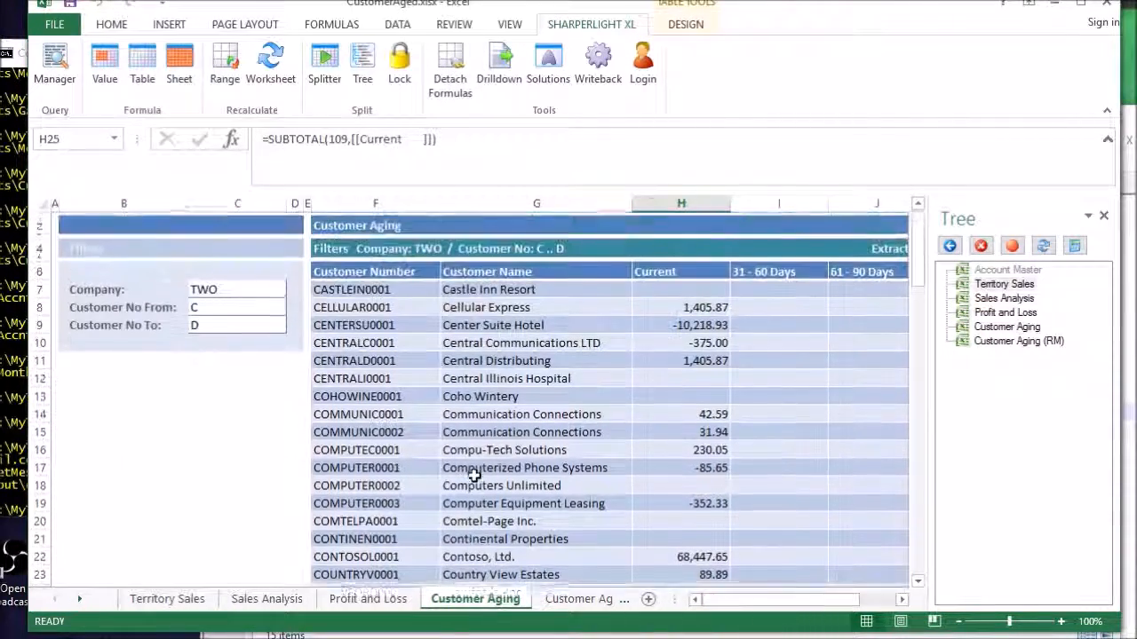
{"action": "scroll", "coordinate": [547, 465], "scroll_direction": "down", "scroll_amount": 3}
{"action": "left_click", "coordinate": [546, 467]}
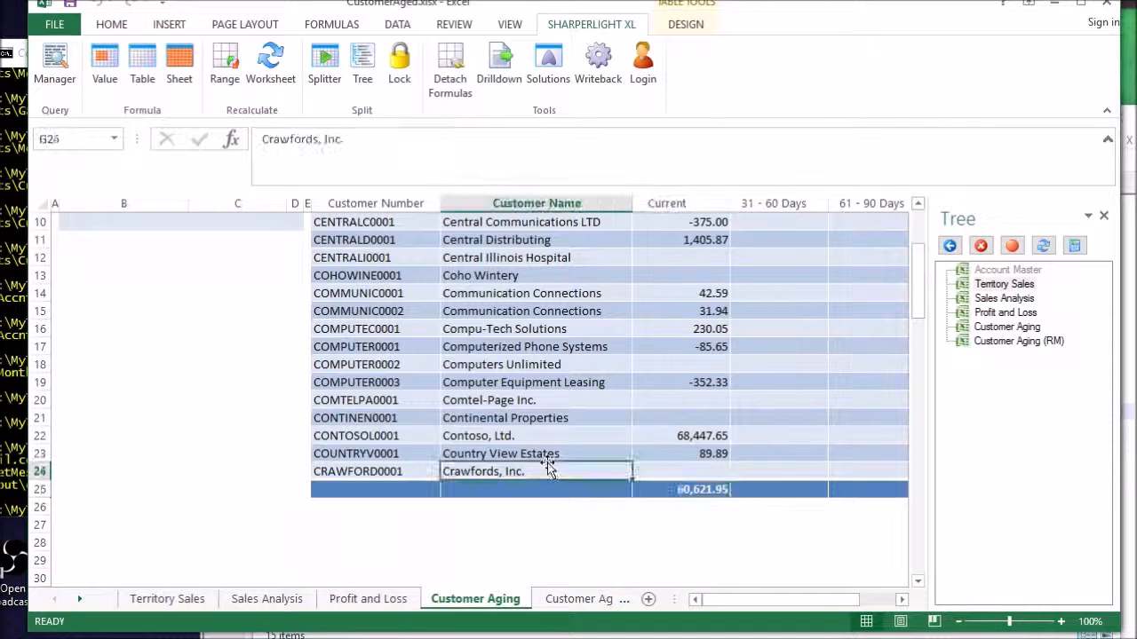
{"action": "left_click", "coordinate": [685, 490]}
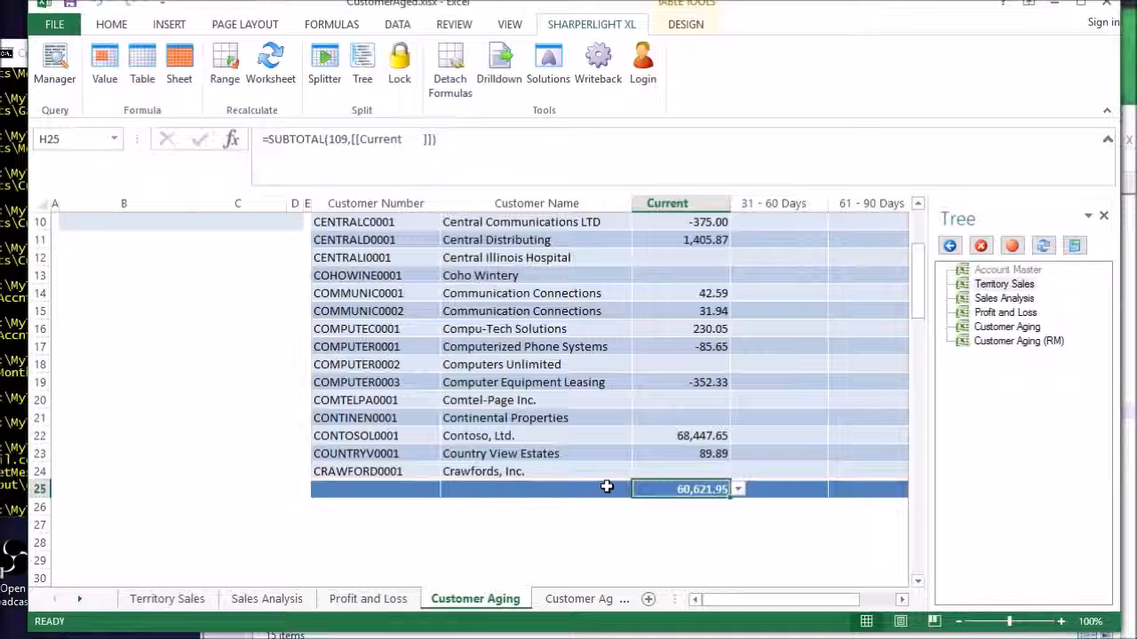
{"action": "scroll", "coordinate": [592, 488], "scroll_direction": "up", "scroll_amount": 3}
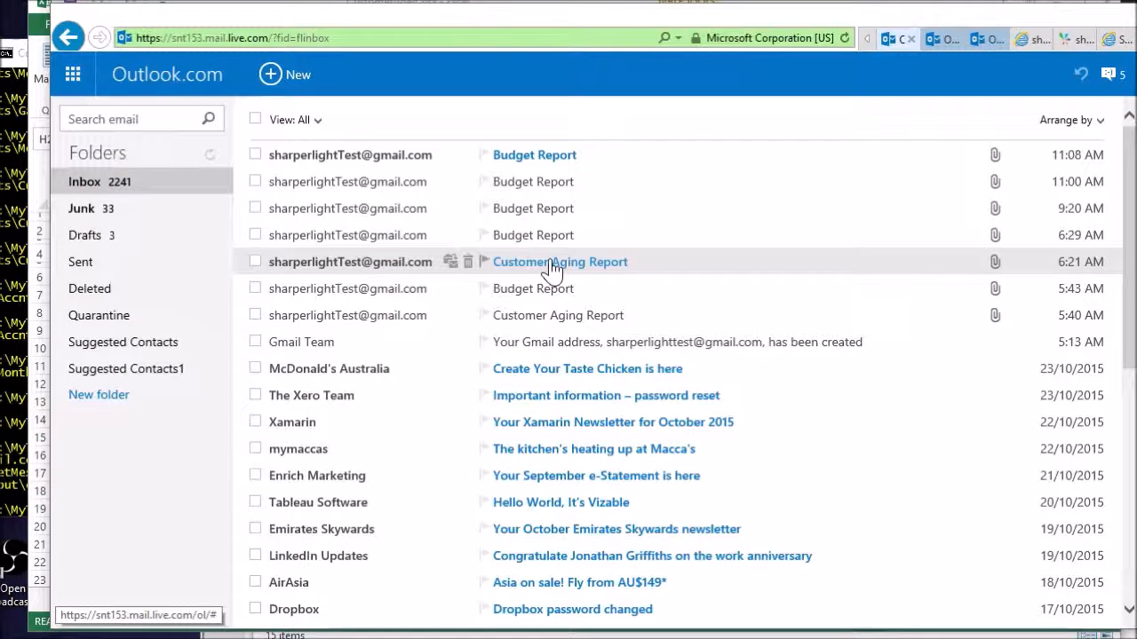
Open the Customer Aging Report email in the Outlook.com inbox and view its CustomerAged.pdf attachment online
{"action": "left_click", "coordinate": [553, 263]}
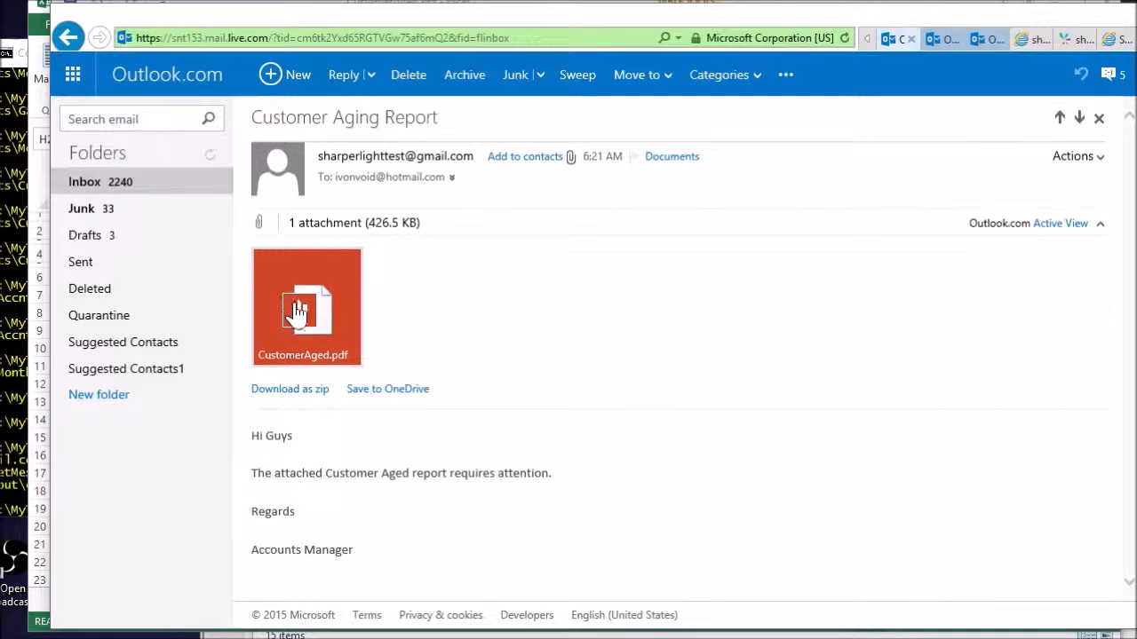
{"action": "left_click", "coordinate": [300, 303]}
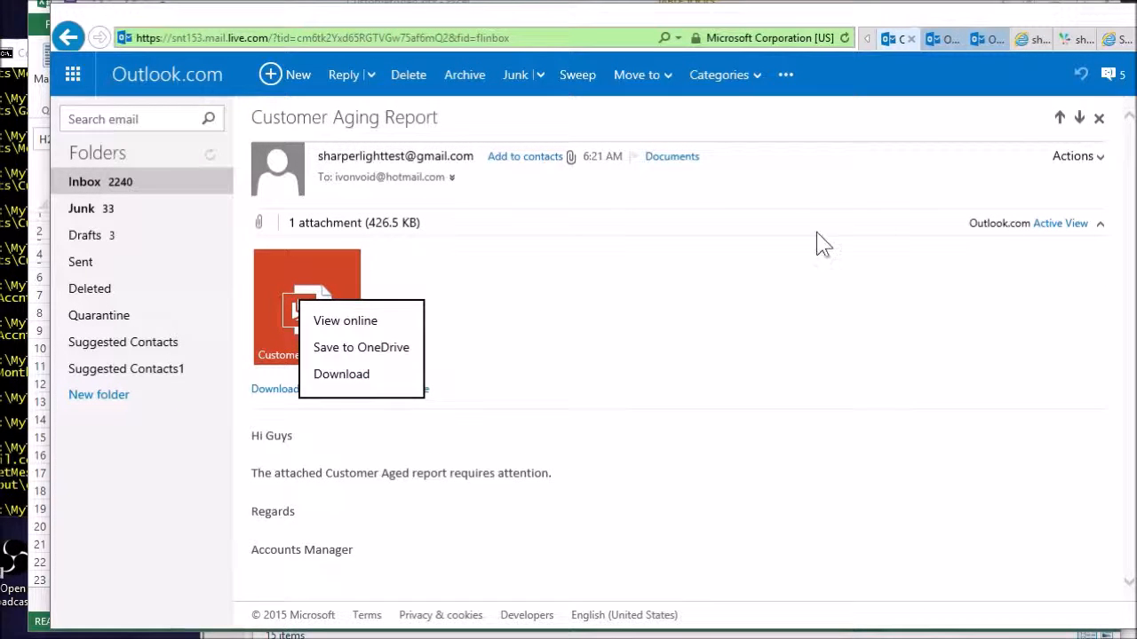
{"action": "left_click", "coordinate": [364, 325]}
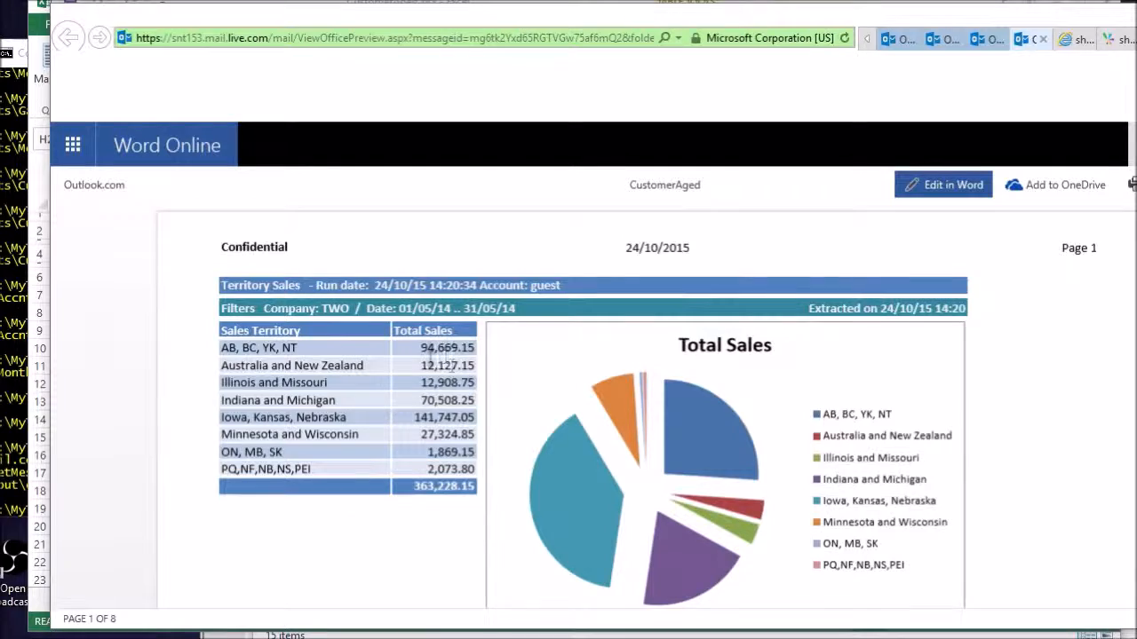
Look through the report pages of the CustomerAged PDF, then return to the mailbox
{"action": "scroll", "coordinate": [453, 382], "scroll_direction": "down", "scroll_amount": 15}
{"action": "scroll", "coordinate": [461, 404], "scroll_direction": "down", "scroll_amount": 15}
{"action": "scroll", "coordinate": [453, 398], "scroll_direction": "up", "scroll_amount": 3}
{"action": "scroll", "coordinate": [533, 409], "scroll_direction": "down", "scroll_amount": 5}
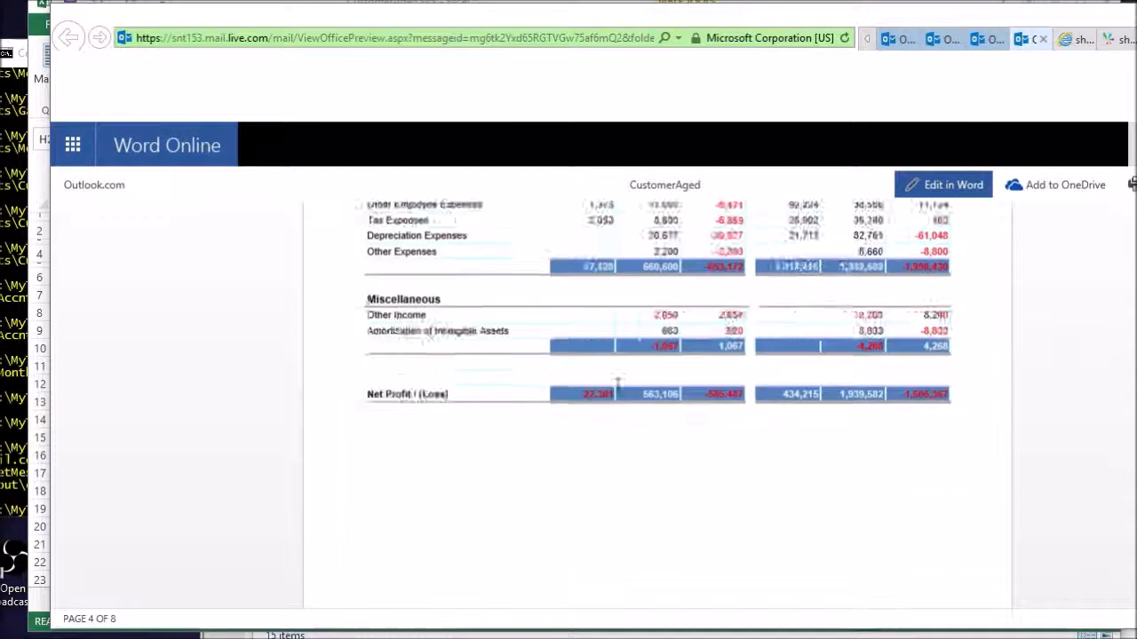
{"action": "scroll", "coordinate": [579, 405], "scroll_direction": "down", "scroll_amount": 3}
{"action": "left_click", "coordinate": [898, 40]}
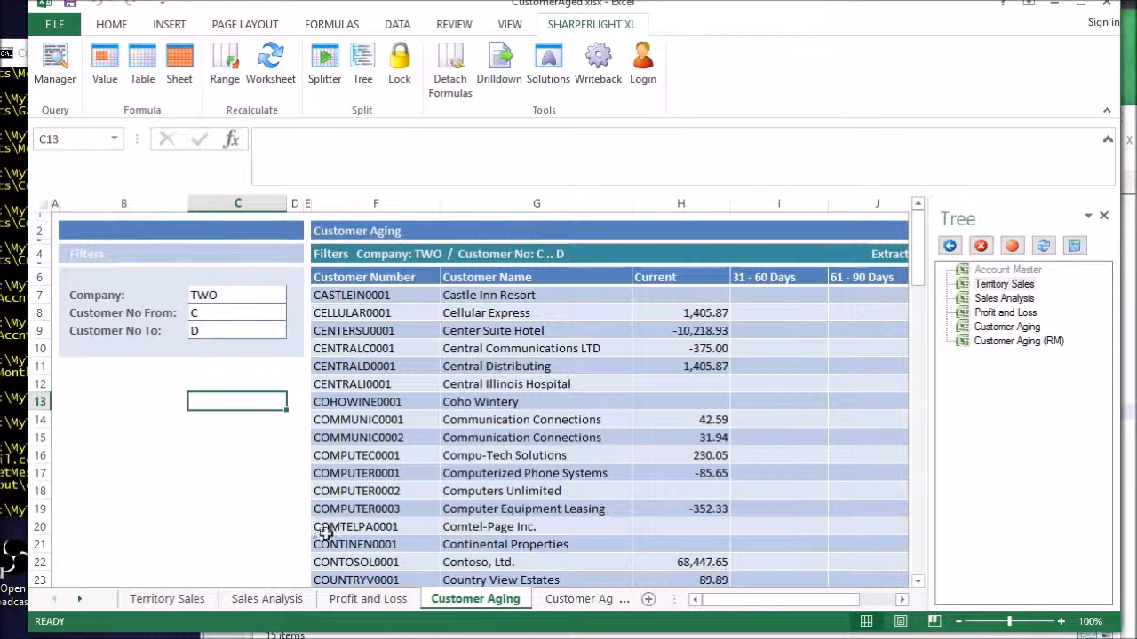
Switch to the CustomerAged.xlsx workbook in Excel and examine the Customer Aging filters, customer rows and the Current column's total formula
{"action": "left_click", "coordinate": [152, 397]}
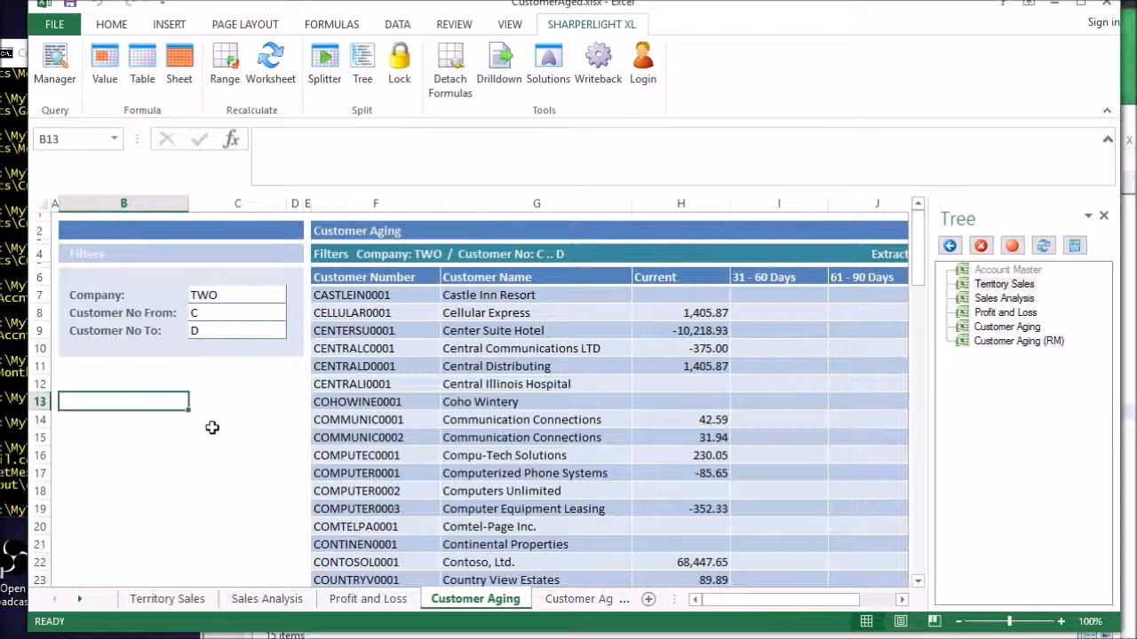
{"action": "scroll", "coordinate": [211, 428], "scroll_direction": "down", "scroll_amount": 4}
{"action": "scroll", "coordinate": [211, 432], "scroll_direction": "up", "scroll_amount": 2}
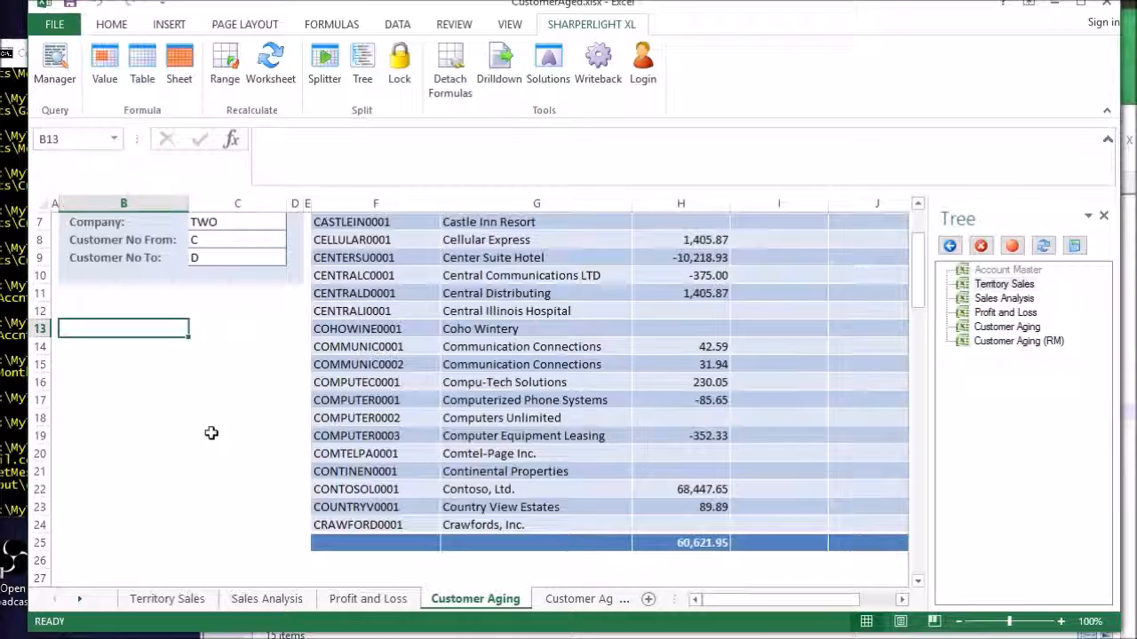
{"action": "scroll", "coordinate": [211, 433], "scroll_direction": "up", "scroll_amount": 2}
{"action": "scroll", "coordinate": [355, 434], "scroll_direction": "down", "scroll_amount": 1}
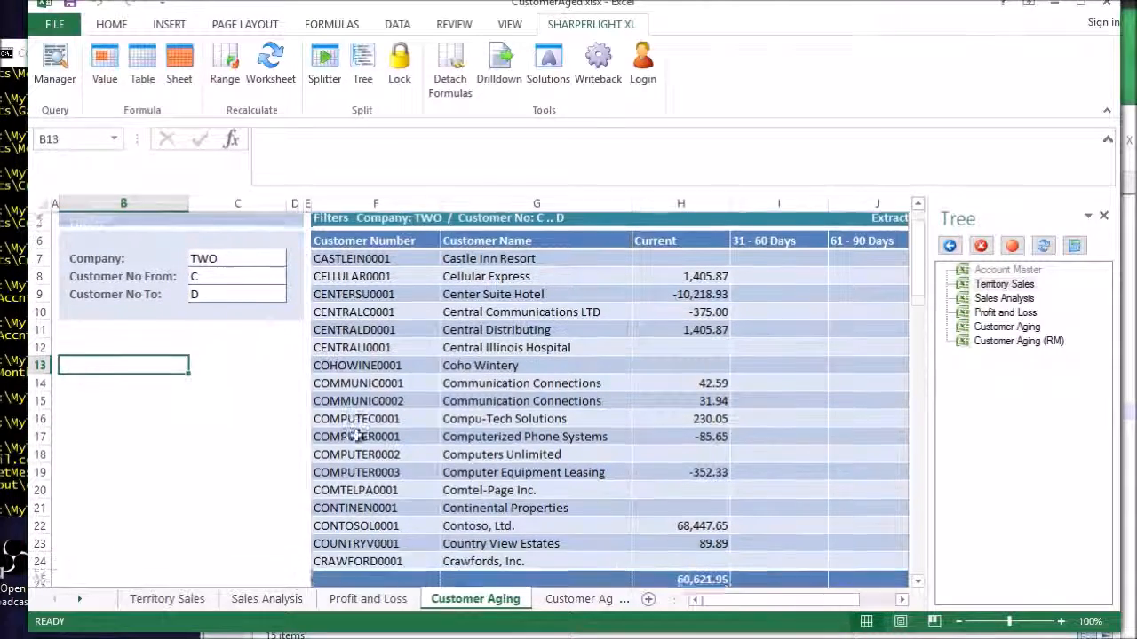
{"action": "scroll", "coordinate": [355, 433], "scroll_direction": "down", "scroll_amount": 1}
{"action": "left_click", "coordinate": [698, 540]}
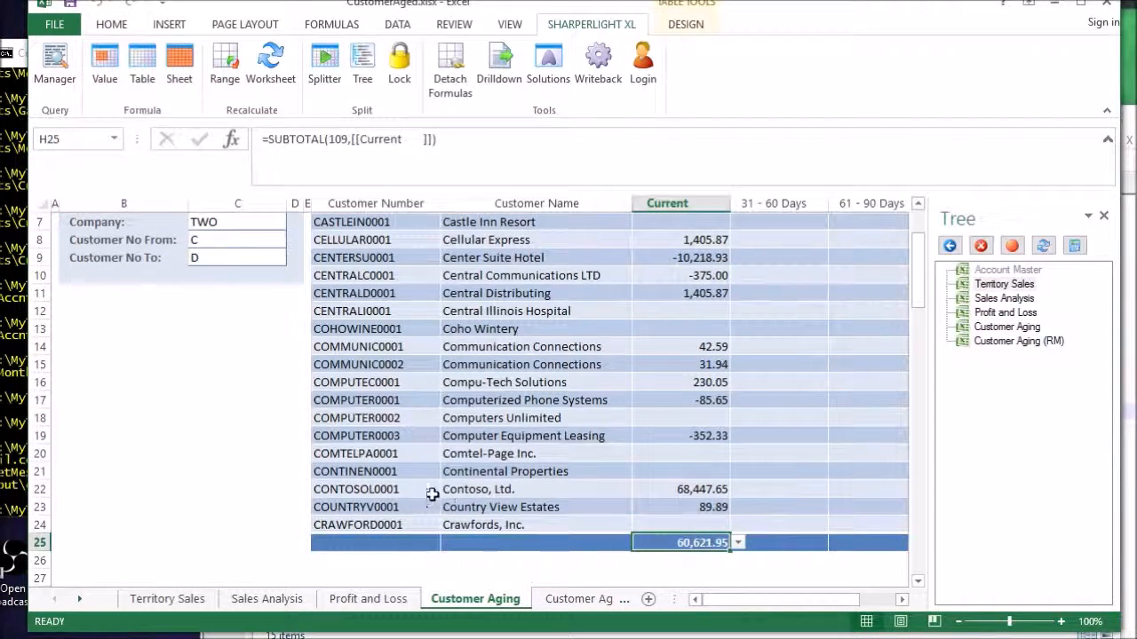
{"action": "scroll", "coordinate": [439, 497], "scroll_direction": "up", "scroll_amount": 2}
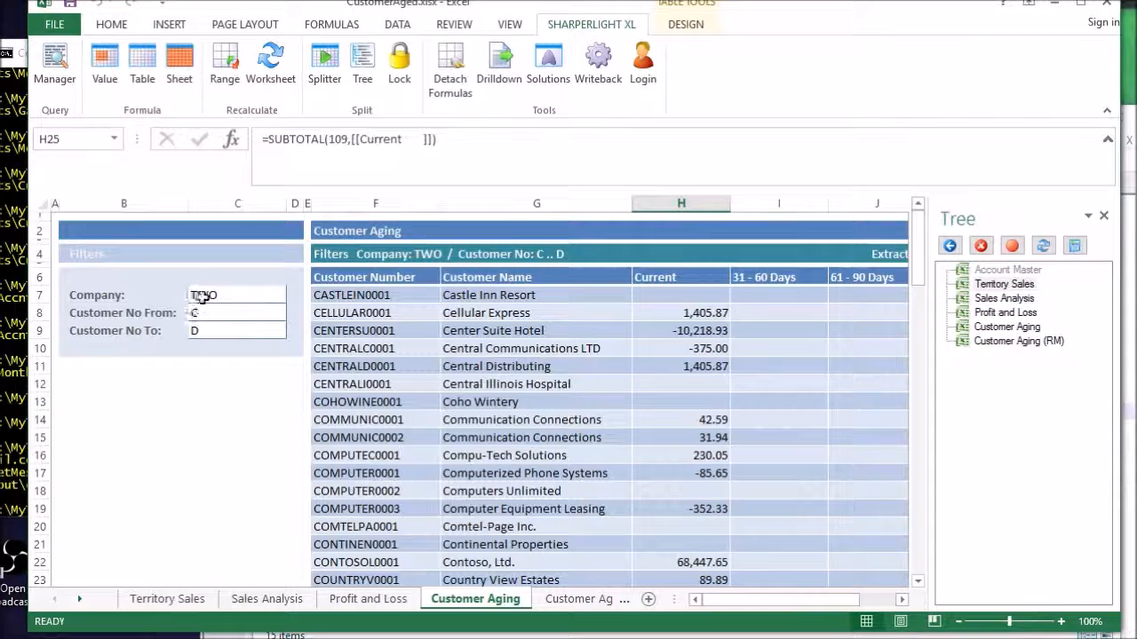
{"action": "scroll", "coordinate": [654, 448], "scroll_direction": "down", "scroll_amount": 2}
{"action": "scroll", "coordinate": [654, 447], "scroll_direction": "down", "scroll_amount": 1}
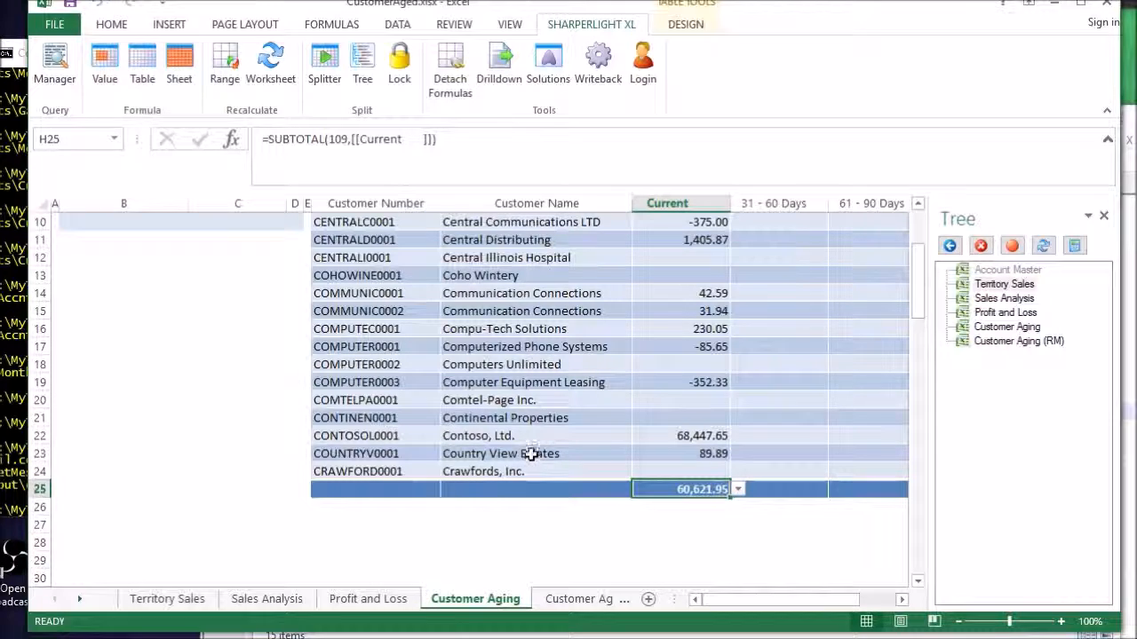
{"action": "scroll", "coordinate": [530, 453], "scroll_direction": "up", "scroll_amount": 3}
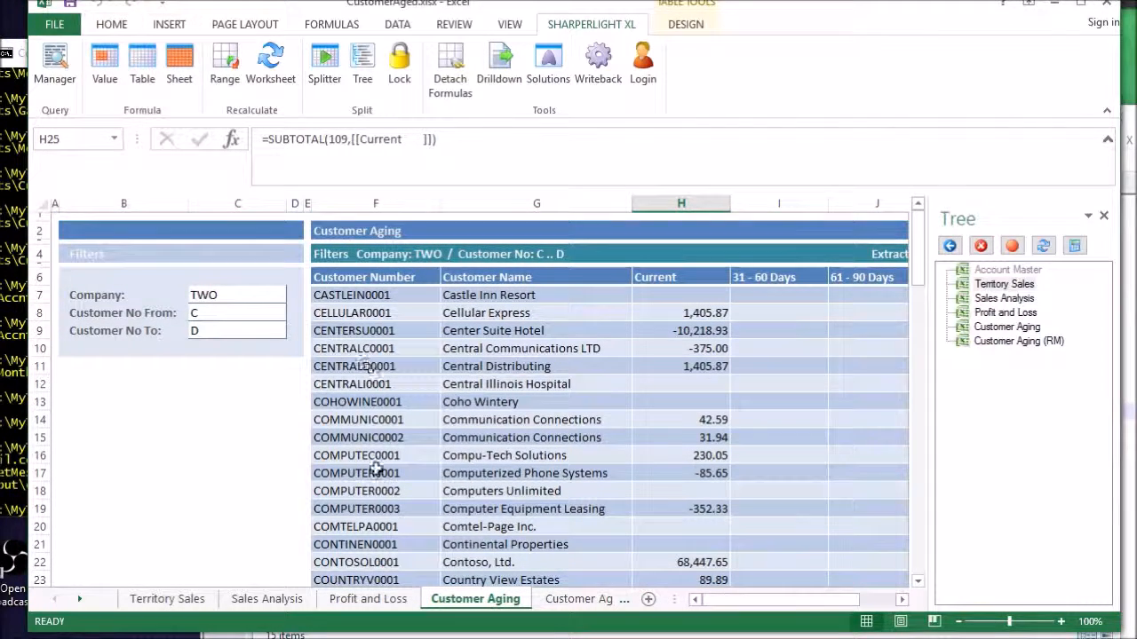
{"action": "scroll", "coordinate": [390, 494], "scroll_direction": "down", "scroll_amount": 1}
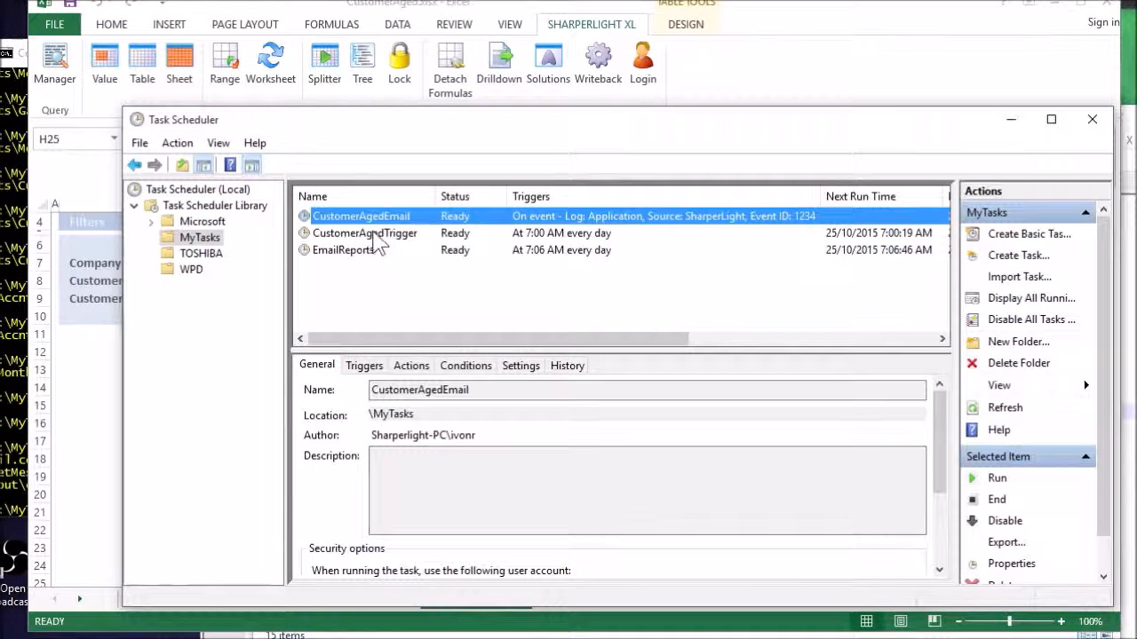
In Task Scheduler, select the CustomerAgedTrigger task, then inspect the CustomerAgedEmail task's event trigger and close its properties without saving
{"action": "left_click", "coordinate": [374, 236]}
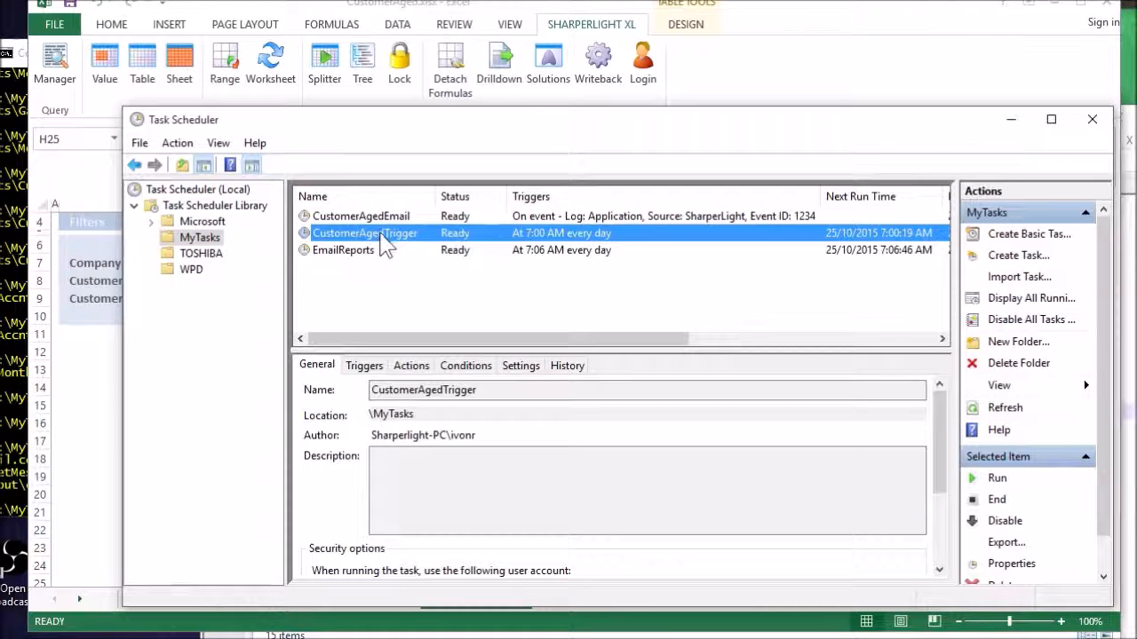
{"action": "left_click", "coordinate": [377, 218]}
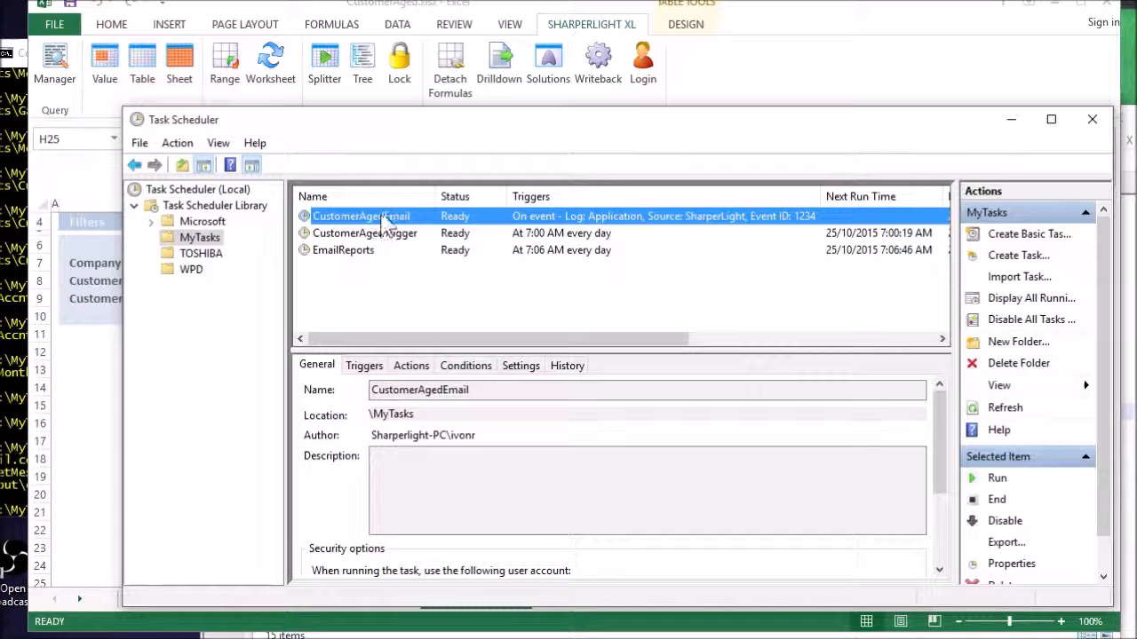
{"action": "double_click", "coordinate": [387, 226]}
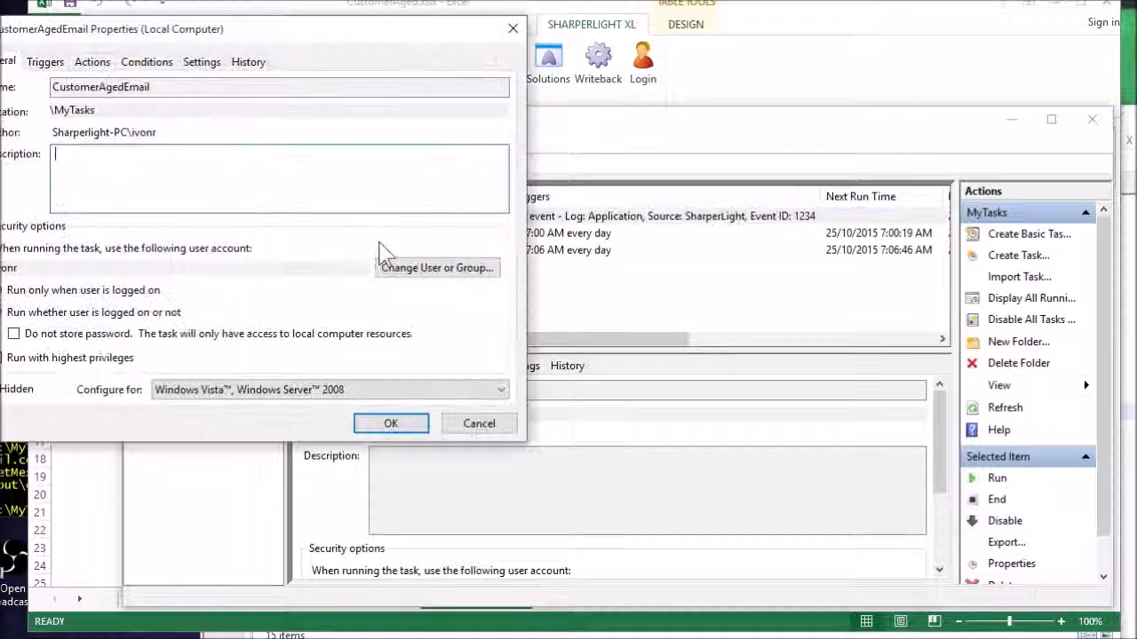
{"action": "left_click_drag", "start_coordinate": [146, 40], "coordinate": [351, 84]}
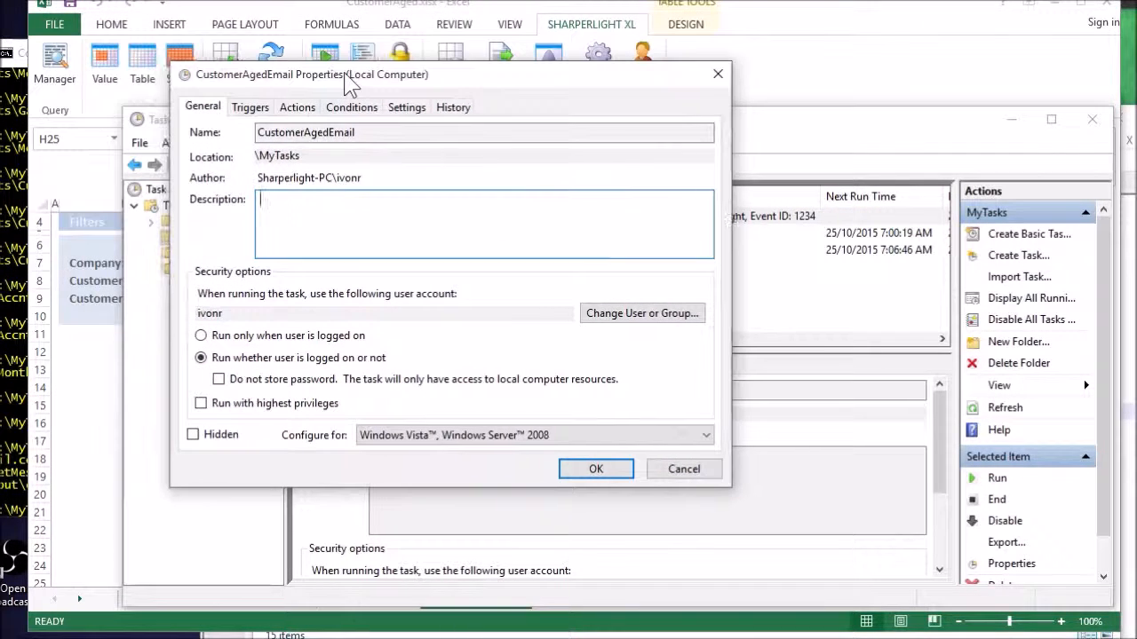
{"action": "left_click", "coordinate": [251, 106]}
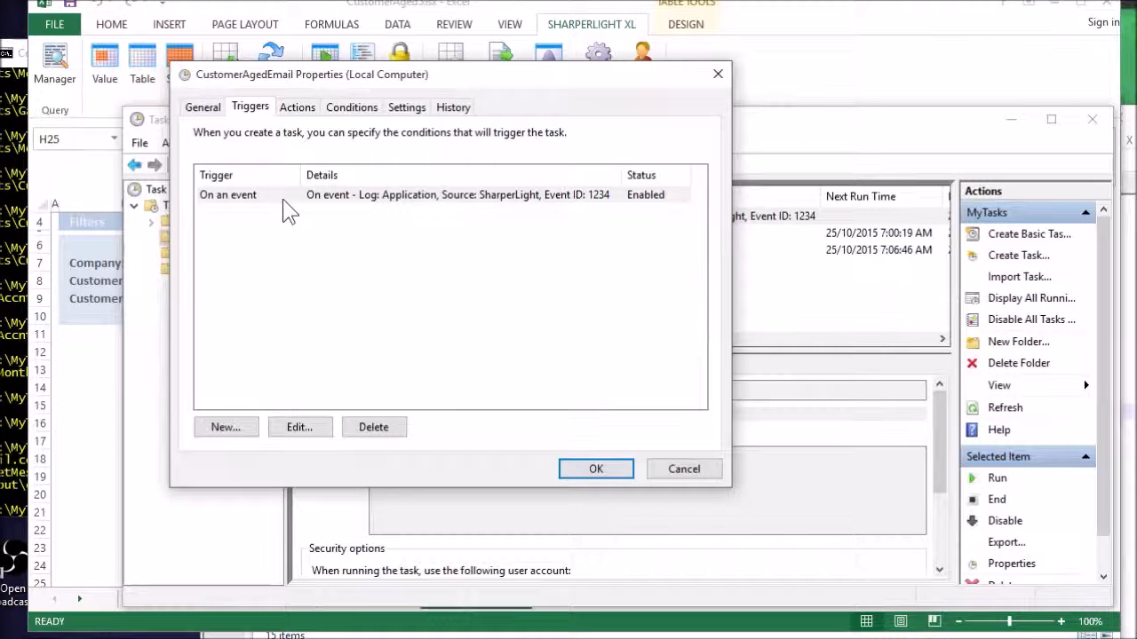
{"action": "left_click", "coordinate": [229, 197]}
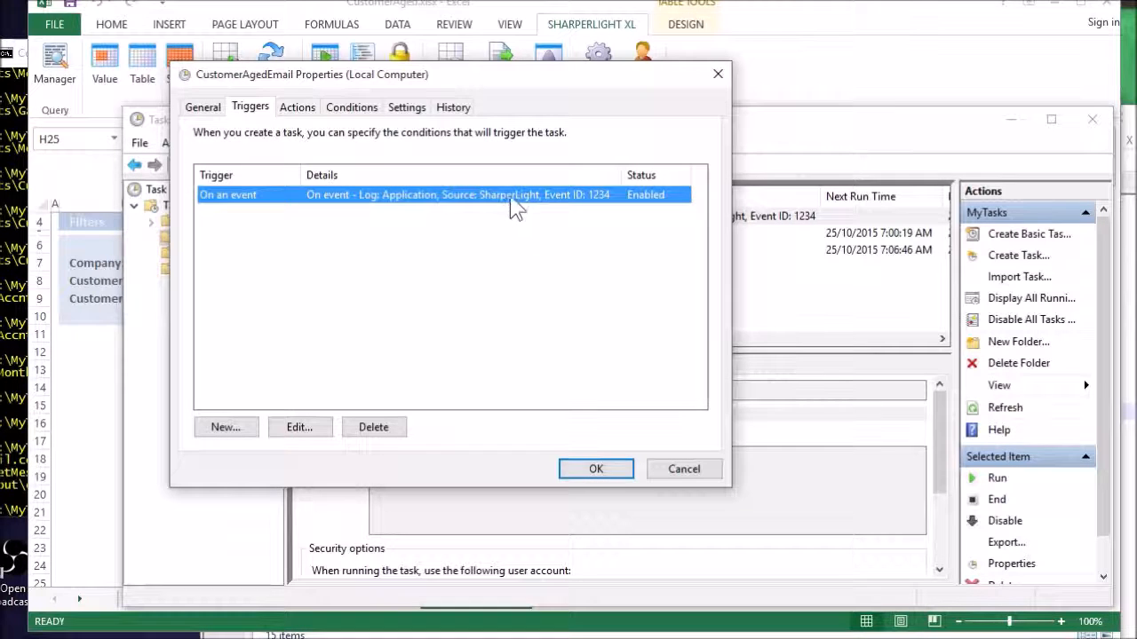
{"action": "left_click", "coordinate": [685, 470]}
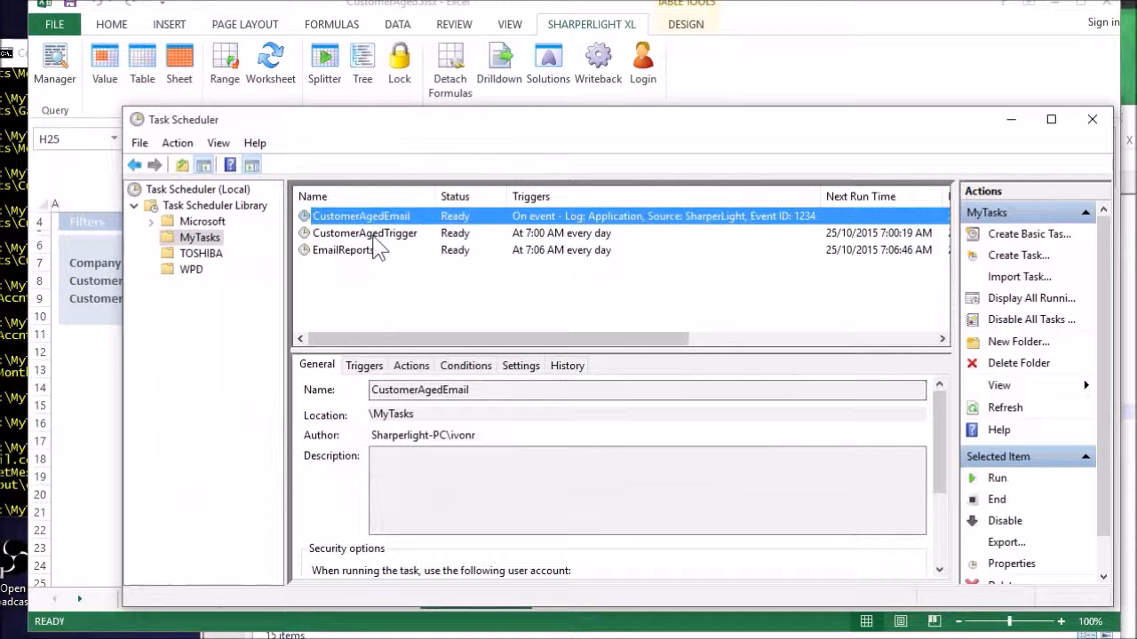
Select the CustomerAgedTrigger task in the scheduler and open the Query Builder from the Sharperlight launcher
{"action": "left_click", "coordinate": [376, 234]}
{"action": "double_click", "coordinate": [376, 235]}
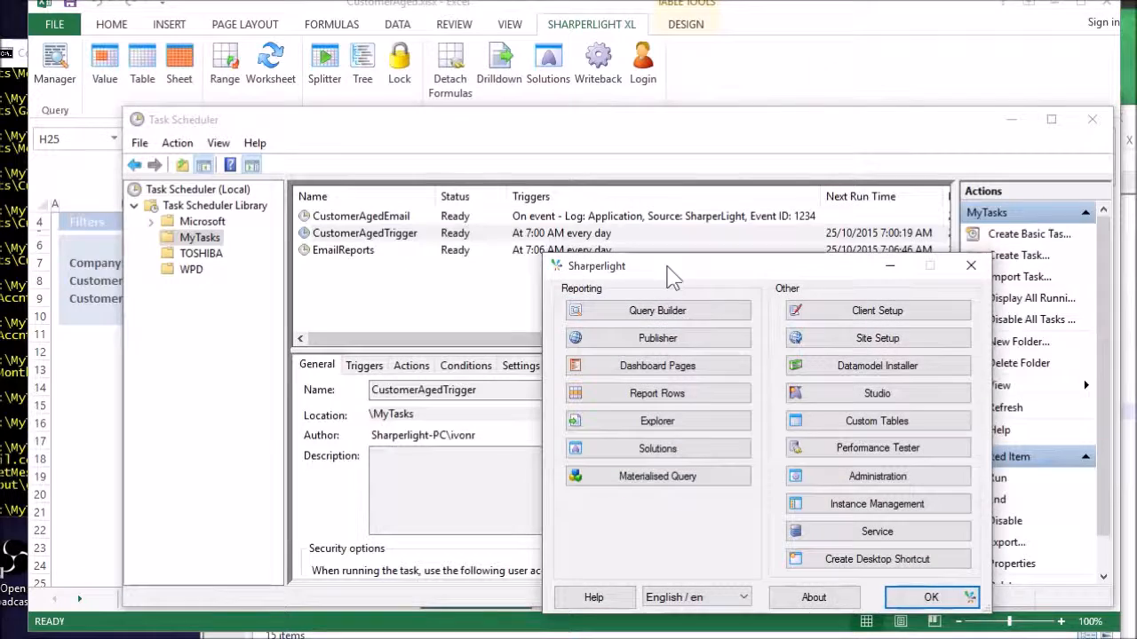
{"action": "left_click_drag", "start_coordinate": [668, 273], "coordinate": [545, 172]}
{"action": "left_click", "coordinate": [521, 213]}
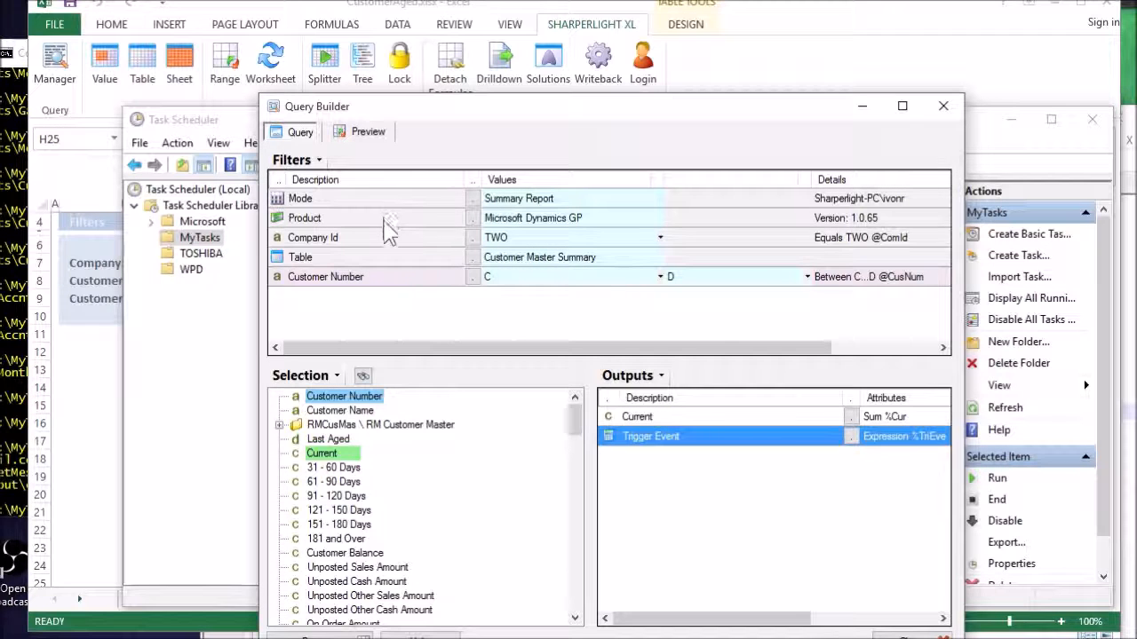
Import the query file CustomerAgedTrigger.xml from the MyTasks folder on drive C into the Query Builder
{"action": "right_click", "coordinate": [389, 237]}
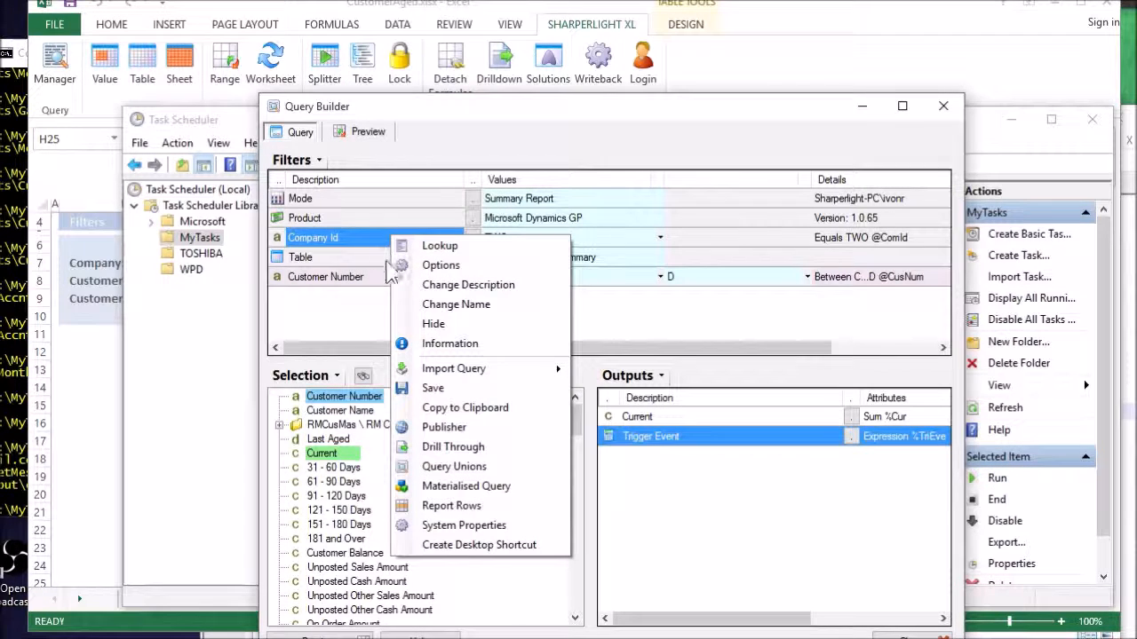
{"action": "mouse_move", "coordinate": [476, 377]}
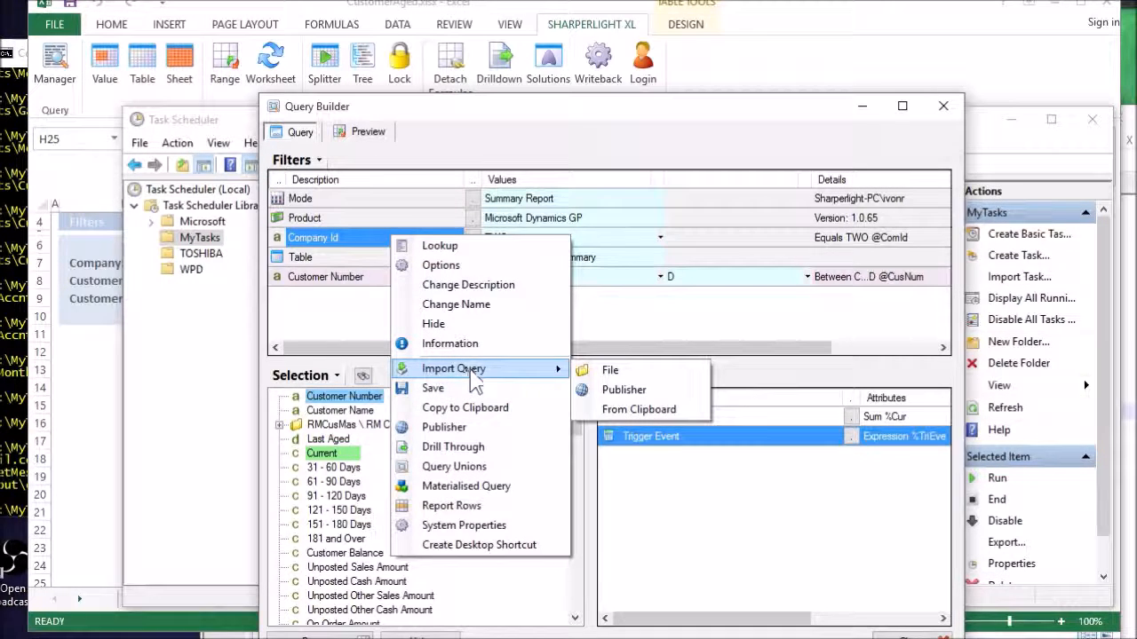
{"action": "left_click", "coordinate": [613, 370]}
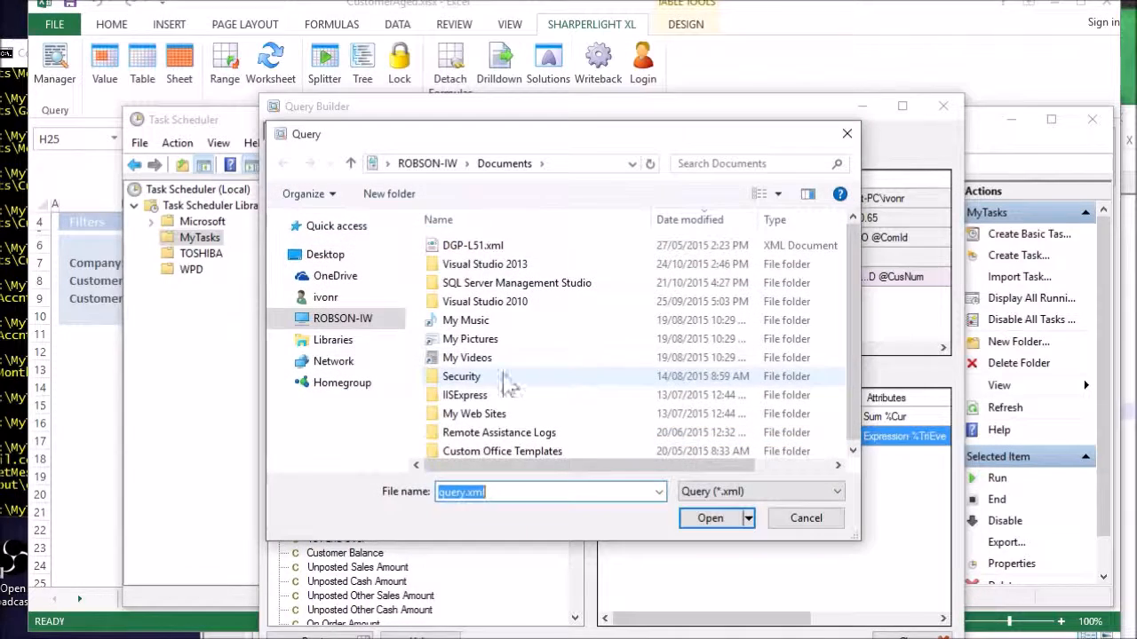
{"action": "left_click", "coordinate": [343, 323]}
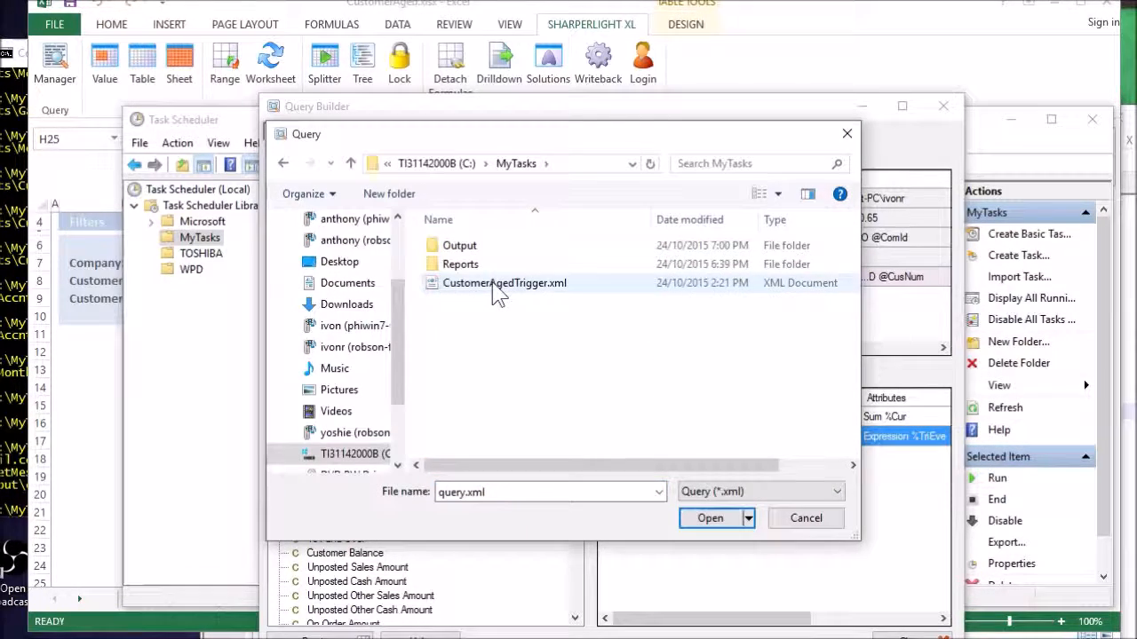
{"action": "left_click", "coordinate": [495, 286]}
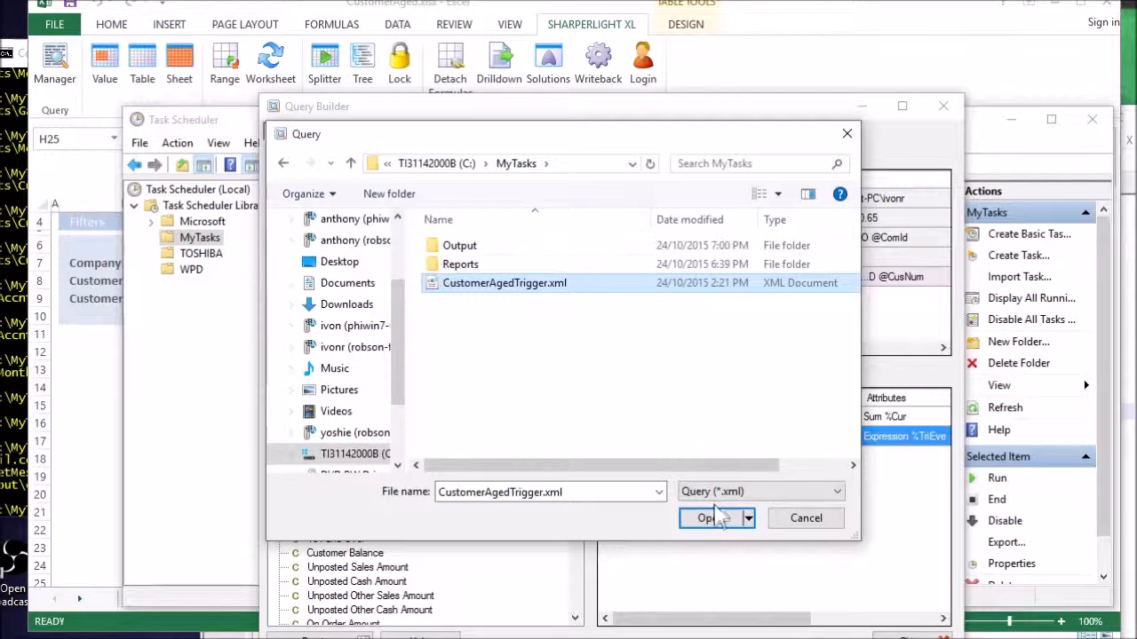
{"action": "left_click", "coordinate": [709, 521]}
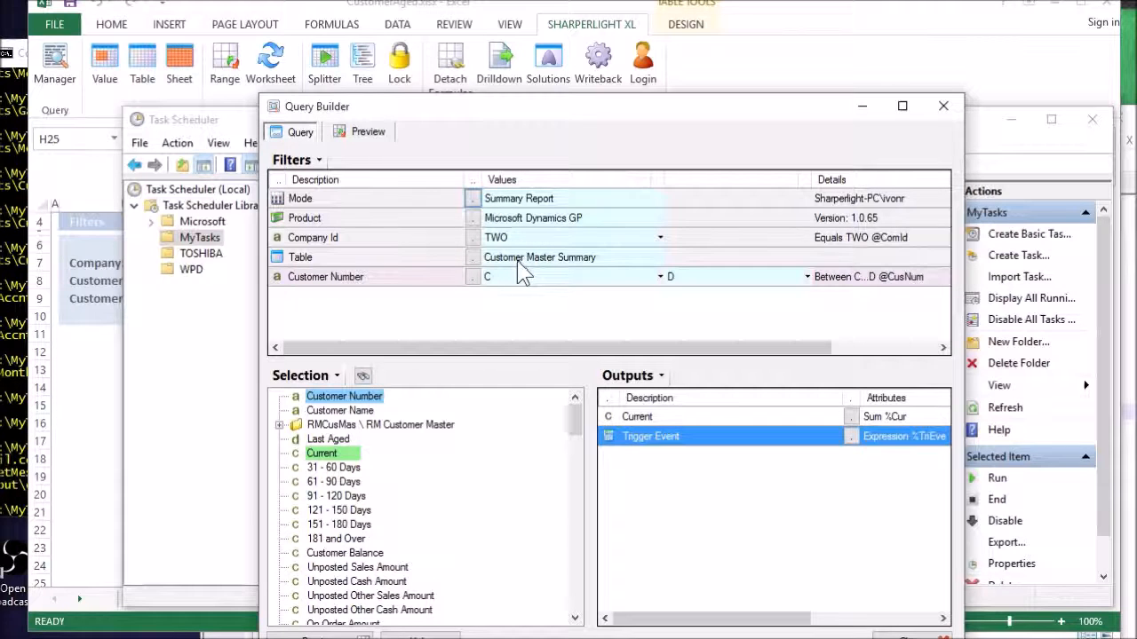
Review the imported query's product, table and Customer Number range filters, and its Current output
{"action": "left_click", "coordinate": [584, 219]}
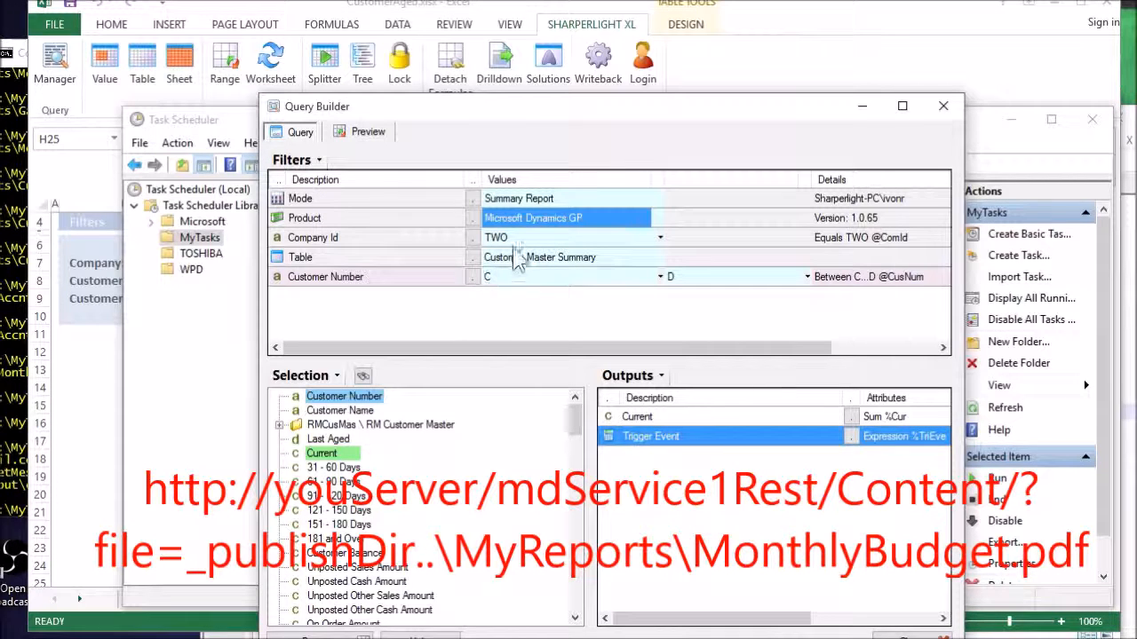
{"action": "left_click", "coordinate": [517, 256]}
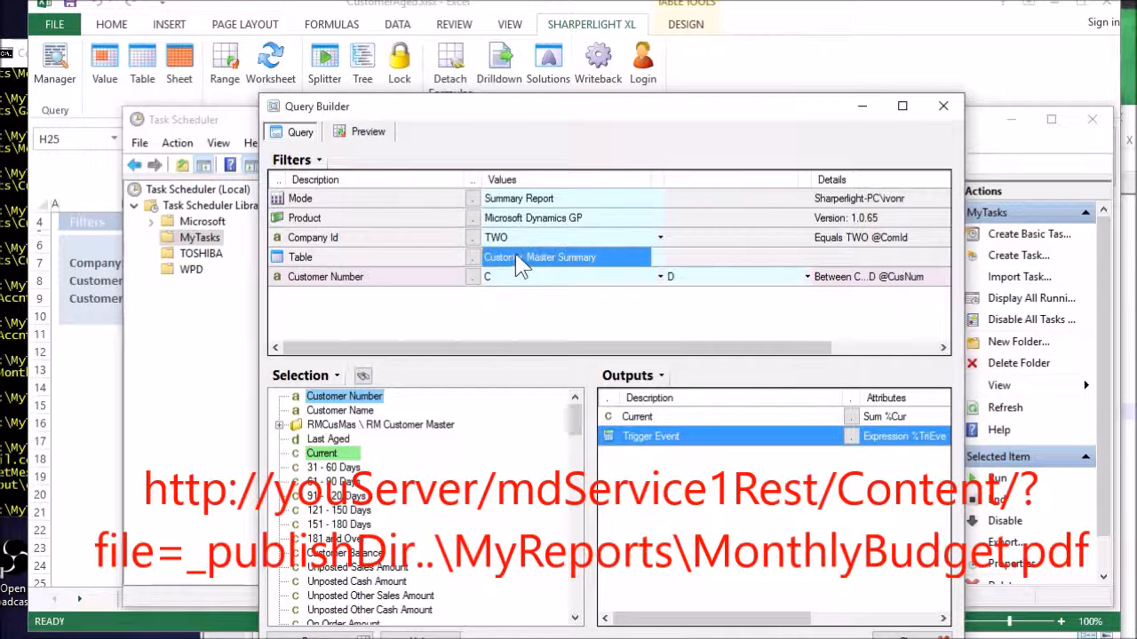
{"action": "left_click", "coordinate": [385, 278]}
{"action": "left_click", "coordinate": [551, 283]}
{"action": "left_click", "coordinate": [723, 282]}
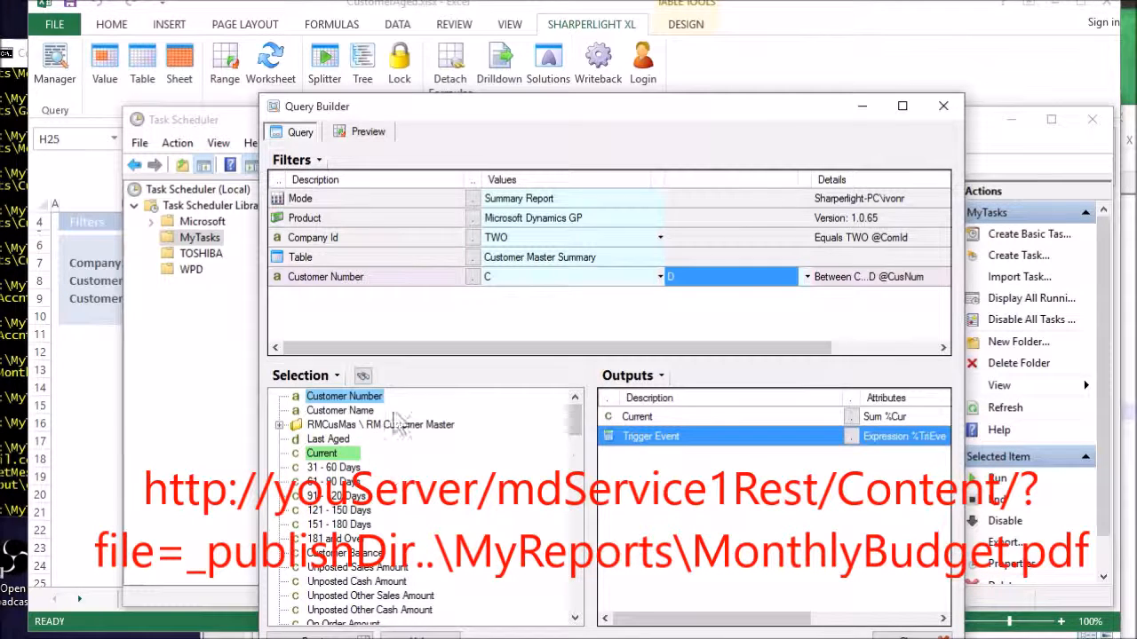
{"action": "left_click", "coordinate": [639, 419]}
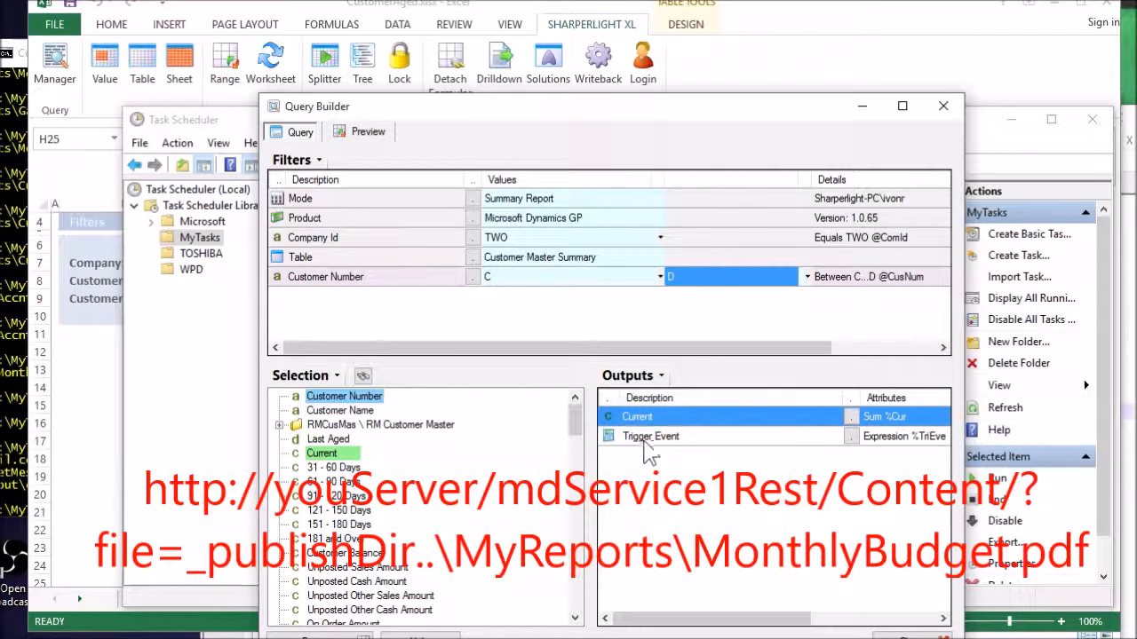
Open the options of the Trigger Event output and examine its EventLog expression formula
{"action": "left_click", "coordinate": [632, 437]}
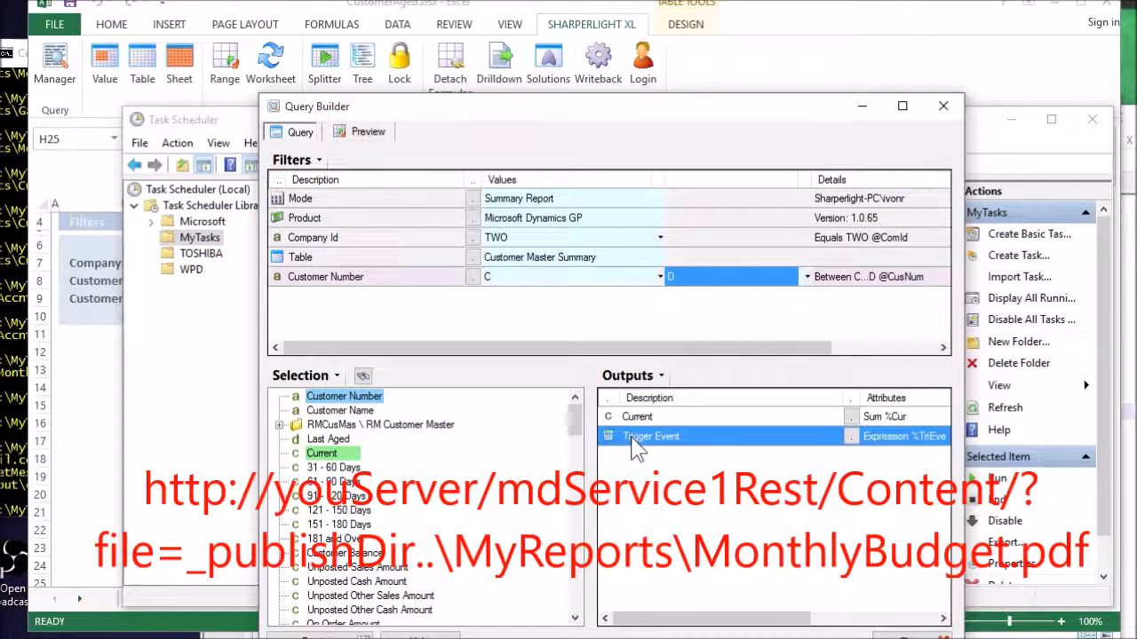
{"action": "right_click", "coordinate": [633, 441]}
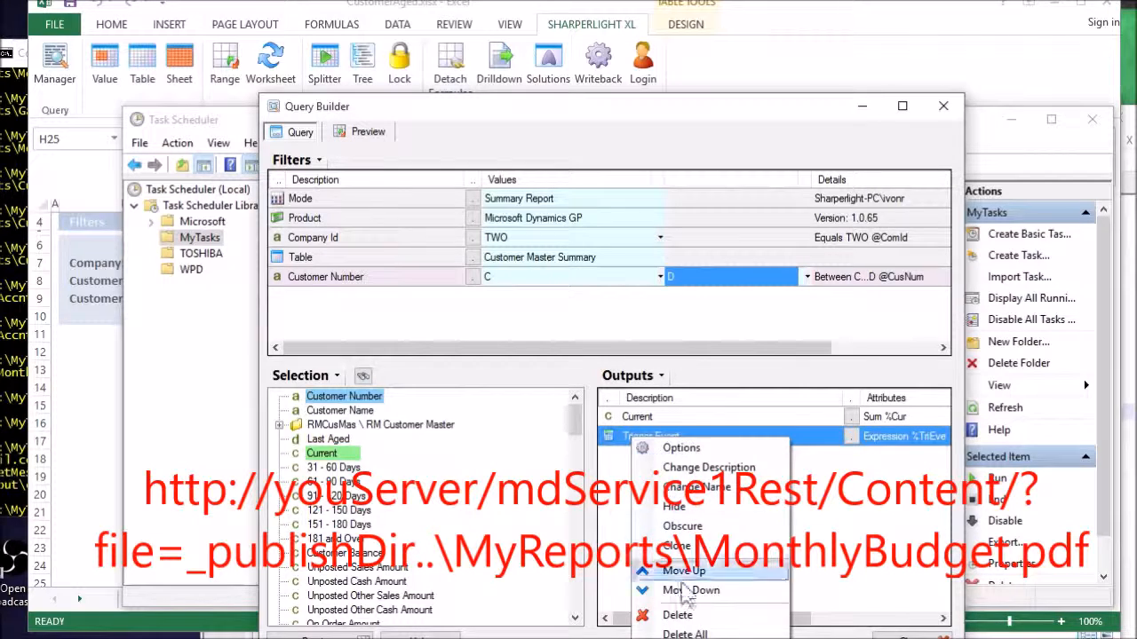
{"action": "left_click", "coordinate": [681, 448]}
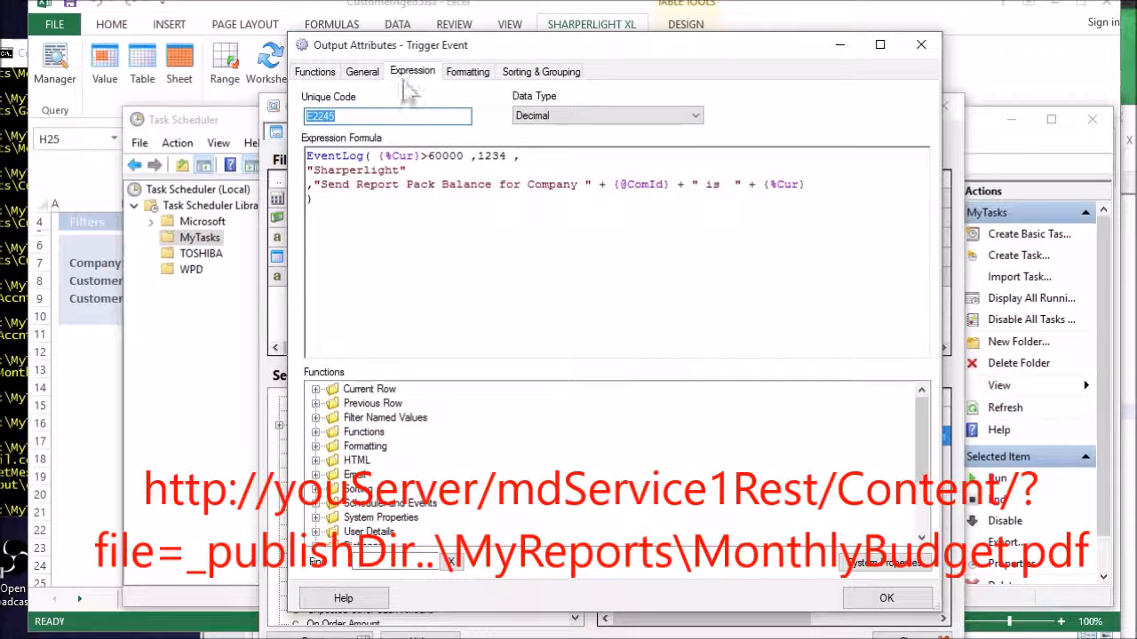
{"action": "left_click", "coordinate": [335, 158]}
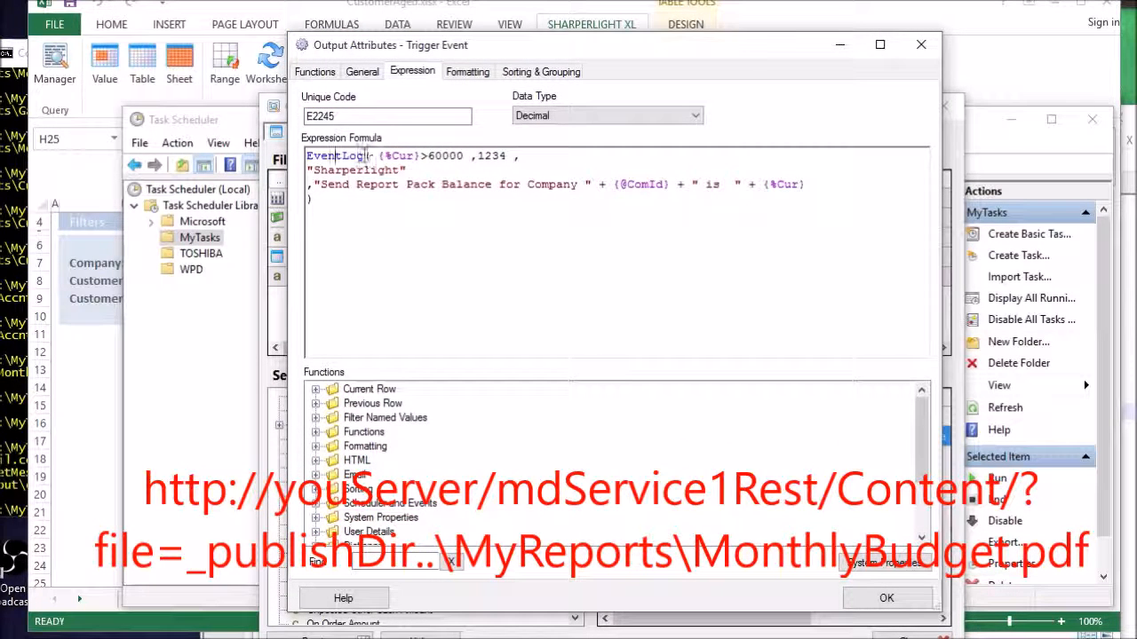
{"action": "left_click_drag", "start_coordinate": [365, 155], "coordinate": [308, 151]}
{"action": "left_click", "coordinate": [336, 174]}
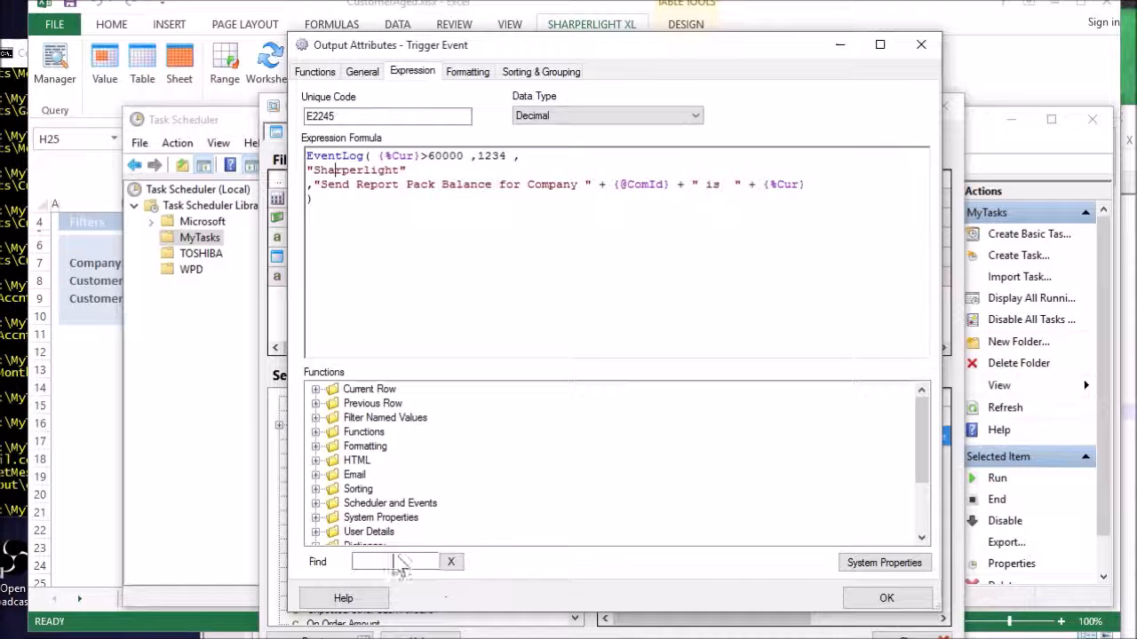
{"action": "left_click_drag", "start_coordinate": [325, 209], "coordinate": [299, 145]}
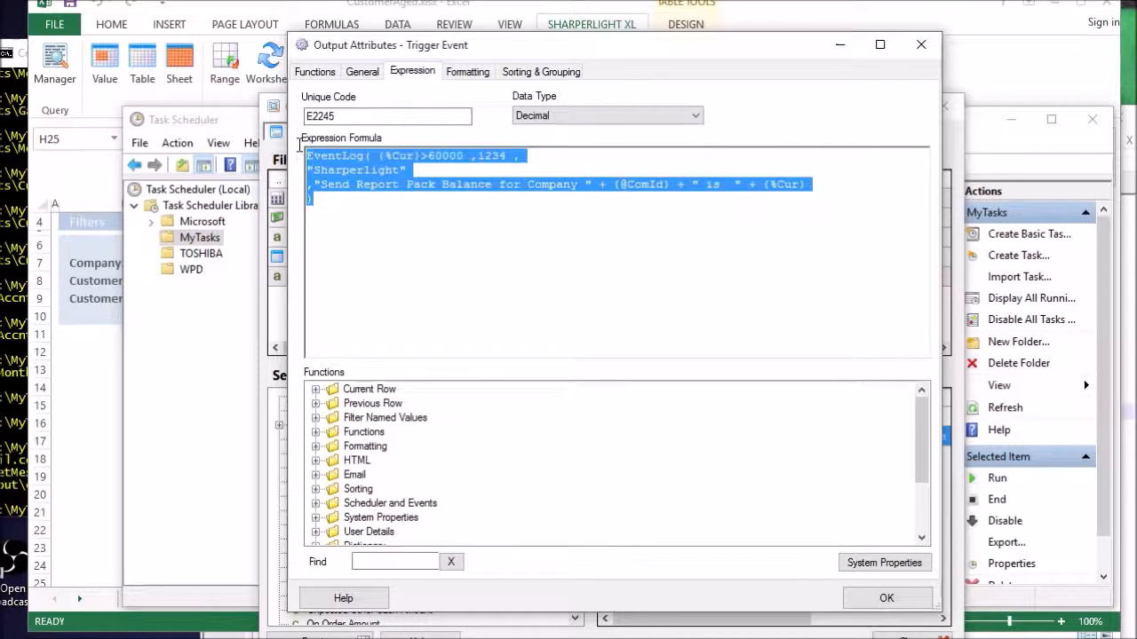
{"action": "left_click", "coordinate": [344, 204]}
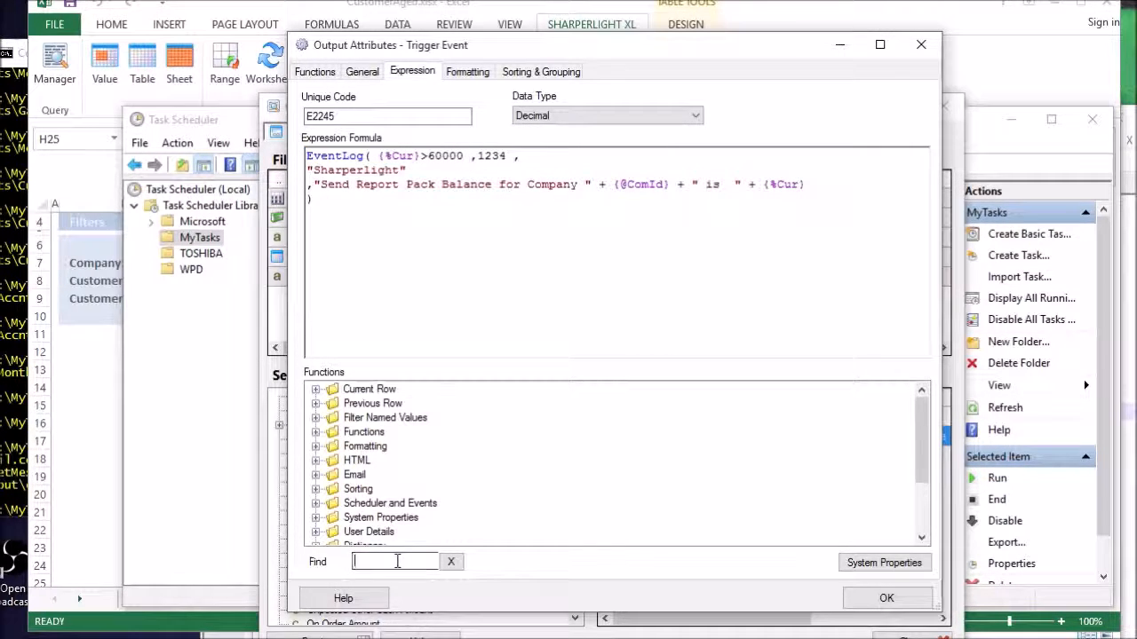
Expand the Scheduler and Events function group and examine the available variants of the EventLog function
{"action": "left_click", "coordinate": [396, 560]}
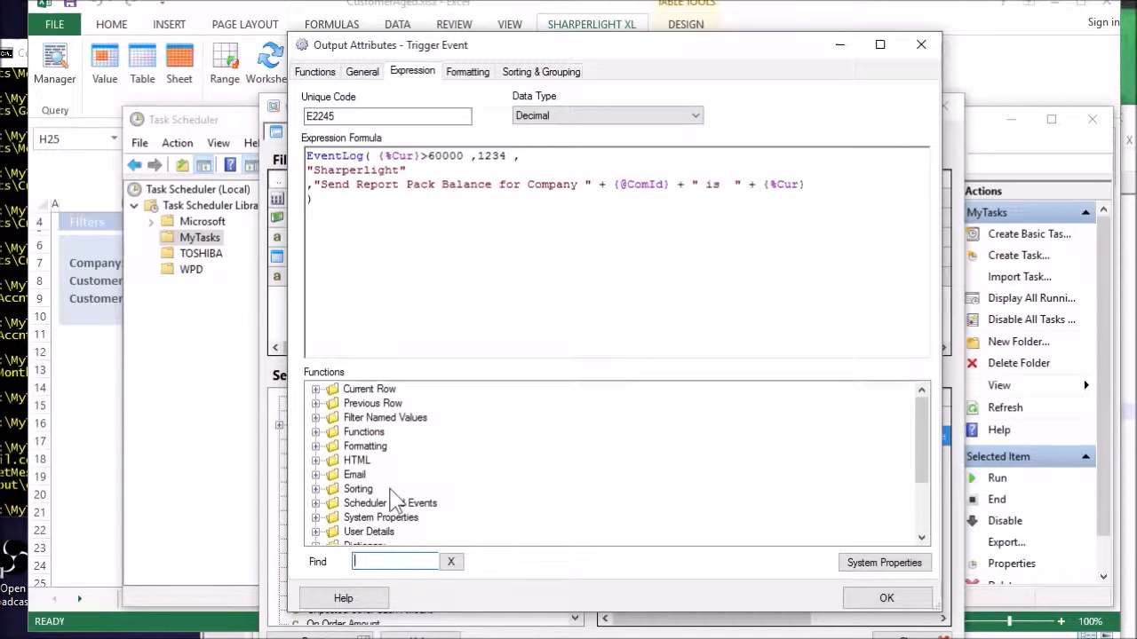
{"action": "left_click", "coordinate": [364, 503]}
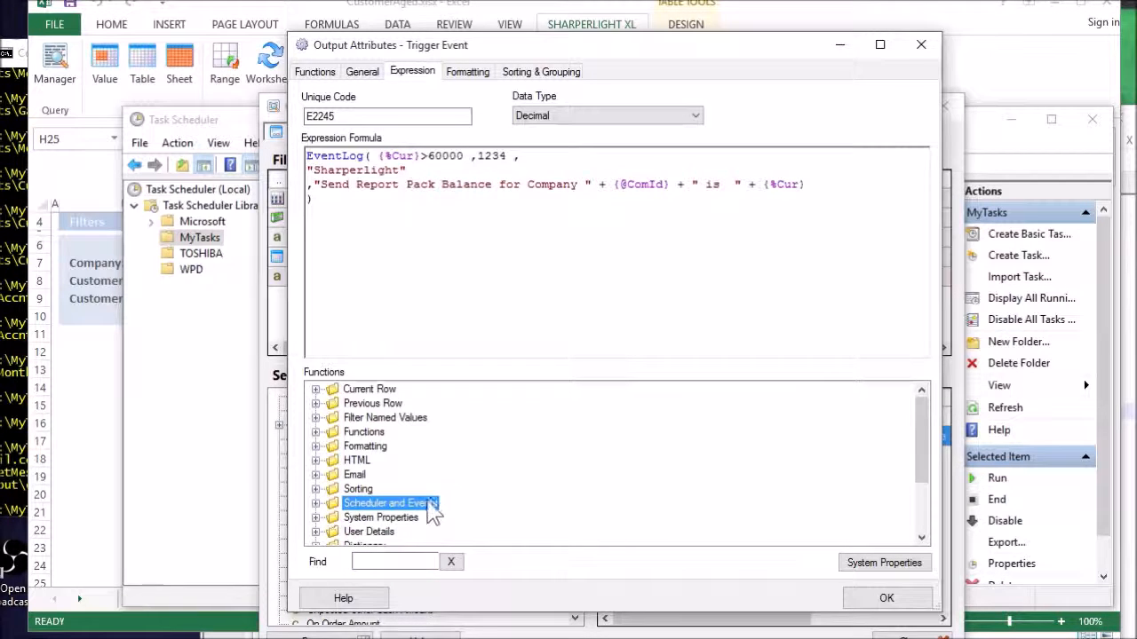
{"action": "left_click", "coordinate": [317, 504]}
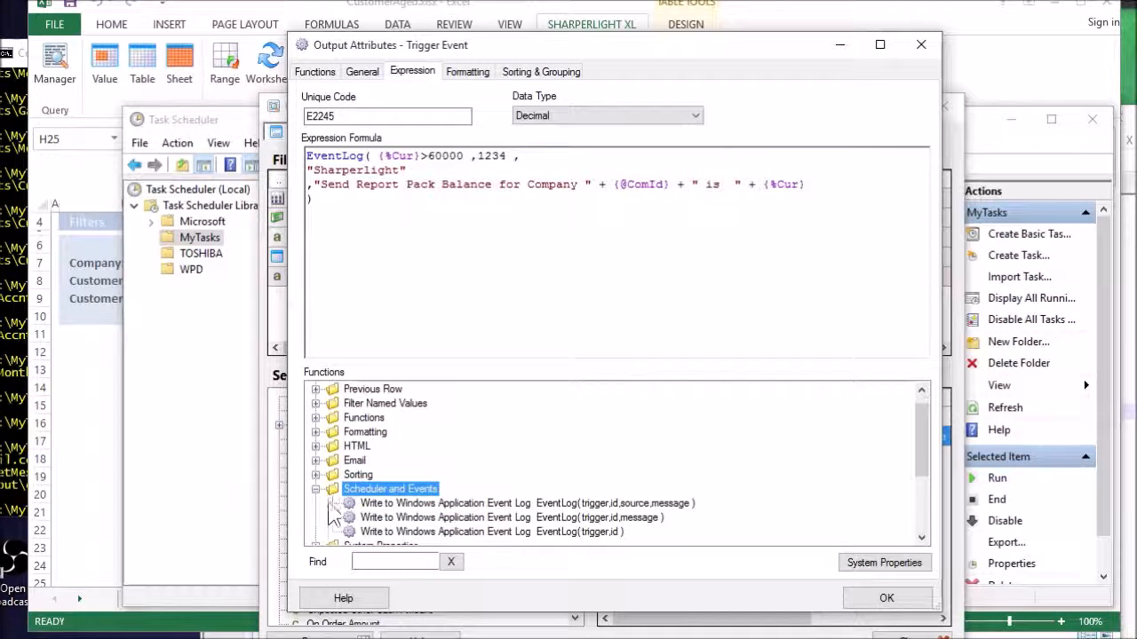
{"action": "left_click", "coordinate": [544, 507]}
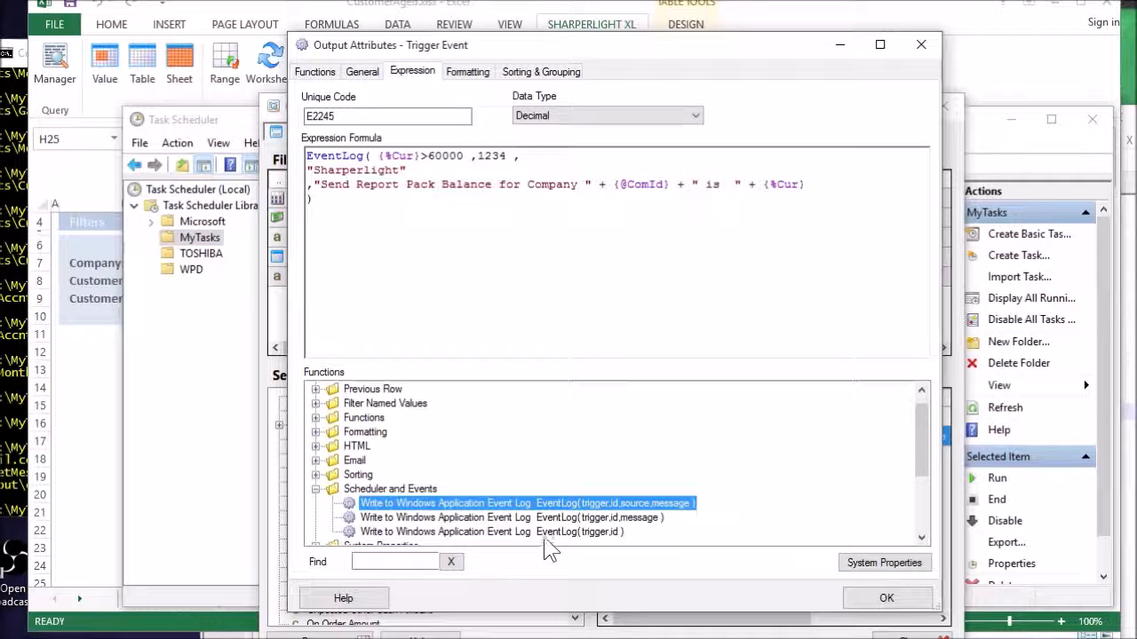
{"action": "left_click", "coordinate": [546, 531]}
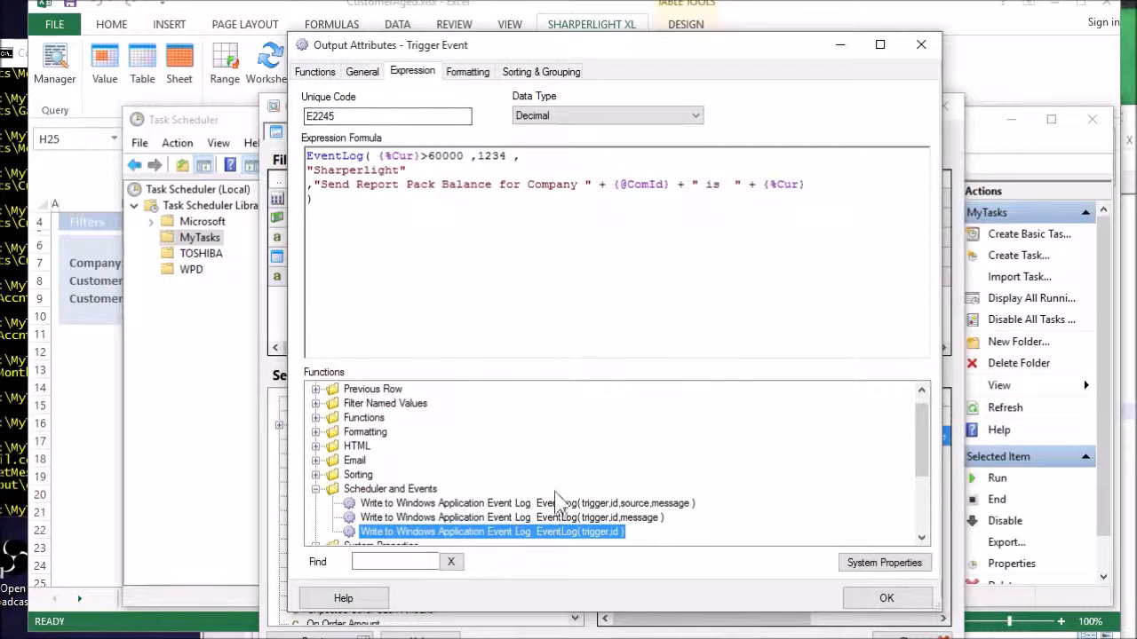
Examine the formula's trigger condition and locate the Current field reference in the Current Row function group
{"action": "left_click_drag", "start_coordinate": [346, 202], "coordinate": [289, 147]}
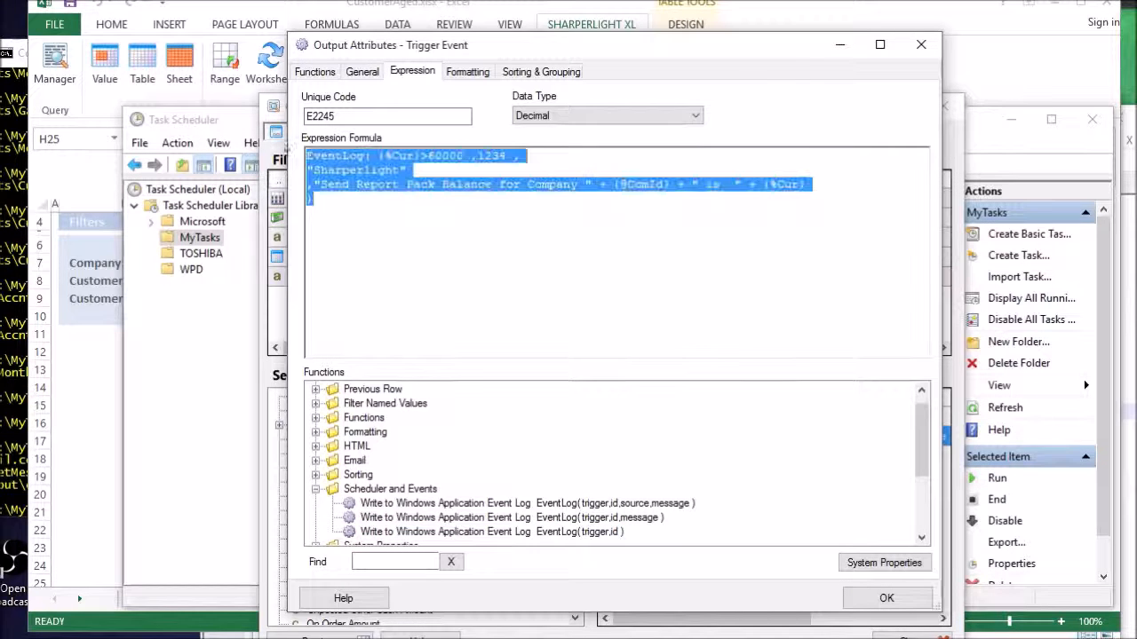
{"action": "left_click", "coordinate": [374, 194]}
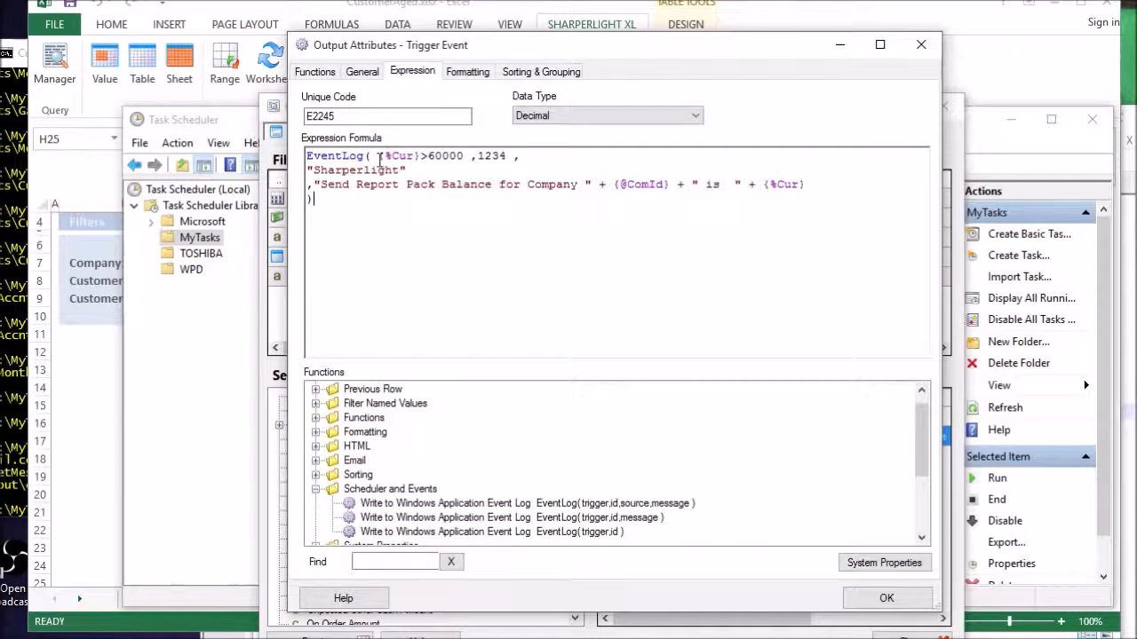
{"action": "left_click_drag", "start_coordinate": [374, 155], "coordinate": [457, 157]}
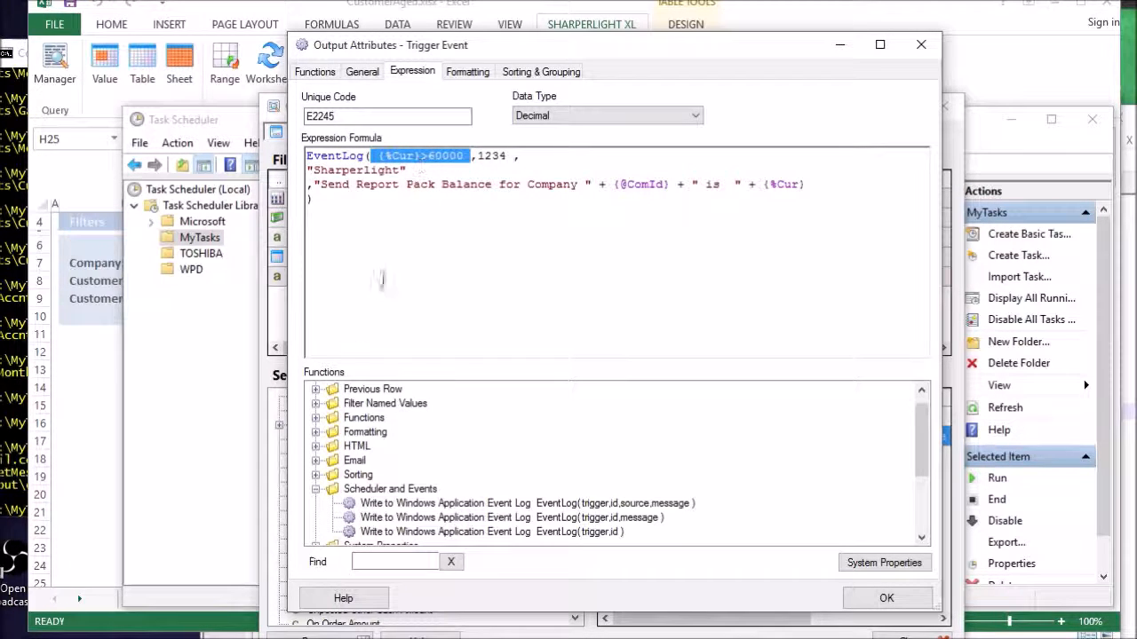
{"action": "left_click", "coordinate": [316, 390]}
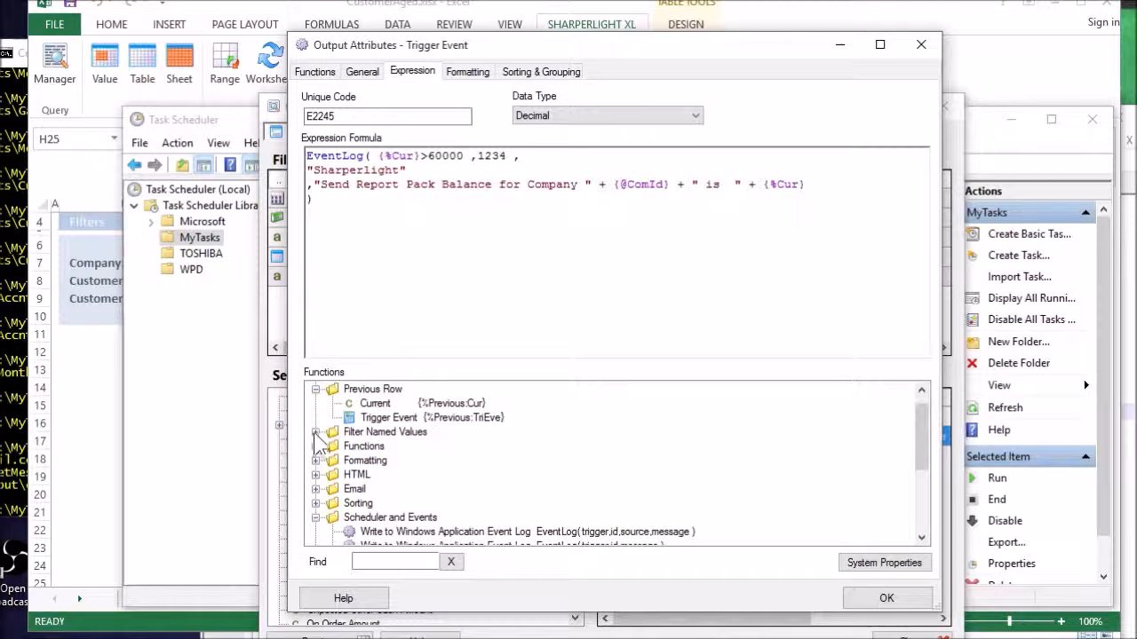
{"action": "scroll", "coordinate": [325, 440], "scroll_direction": "up", "scroll_amount": 1}
{"action": "left_click", "coordinate": [316, 390]}
{"action": "left_click", "coordinate": [375, 403]}
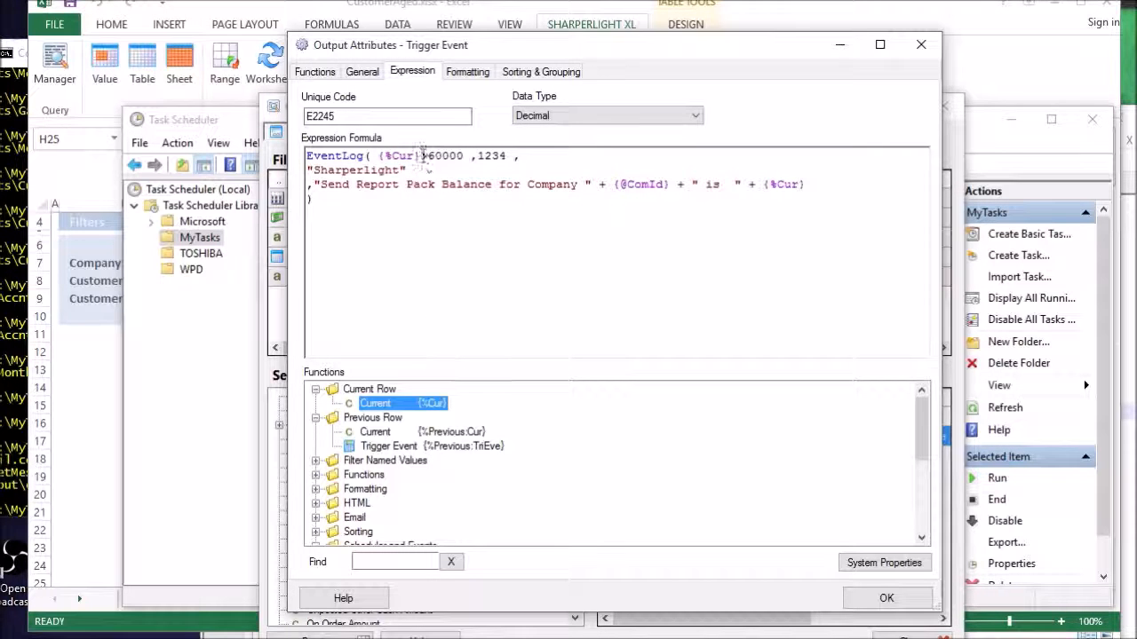
Examine the EventLog formula's condition, event ID and source arguments one by one
{"action": "left_click", "coordinate": [418, 156]}
{"action": "type", "text": ")"}
{"action": "left_click_drag", "start_coordinate": [423, 156], "coordinate": [381, 156]}
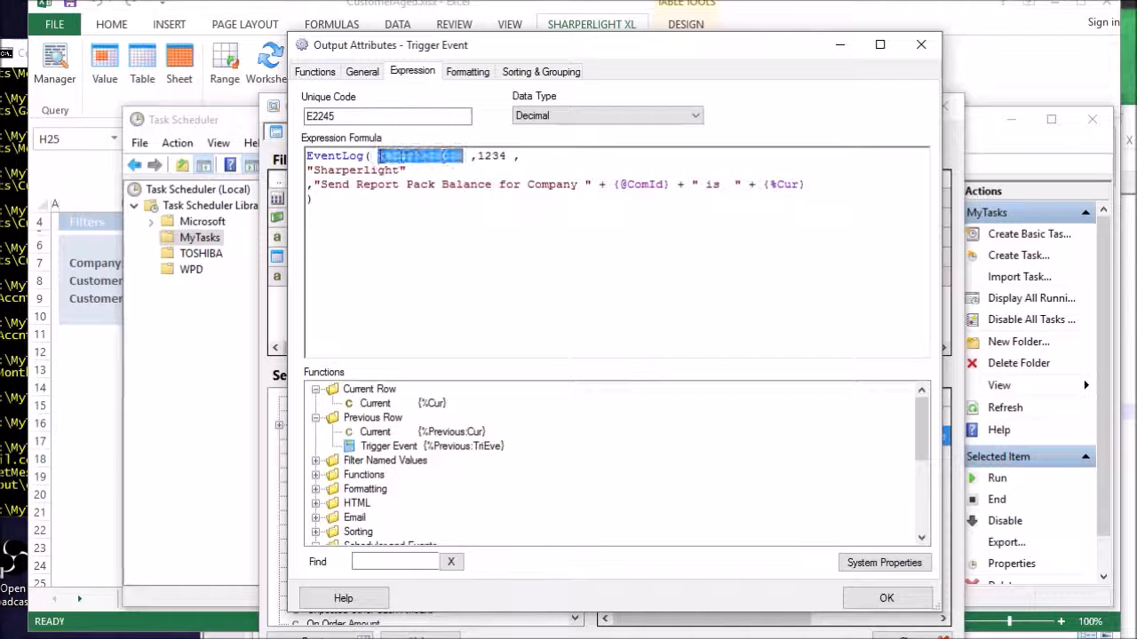
{"action": "left_click_drag", "start_coordinate": [478, 156], "coordinate": [509, 160]}
{"action": "left_click", "coordinate": [506, 169]}
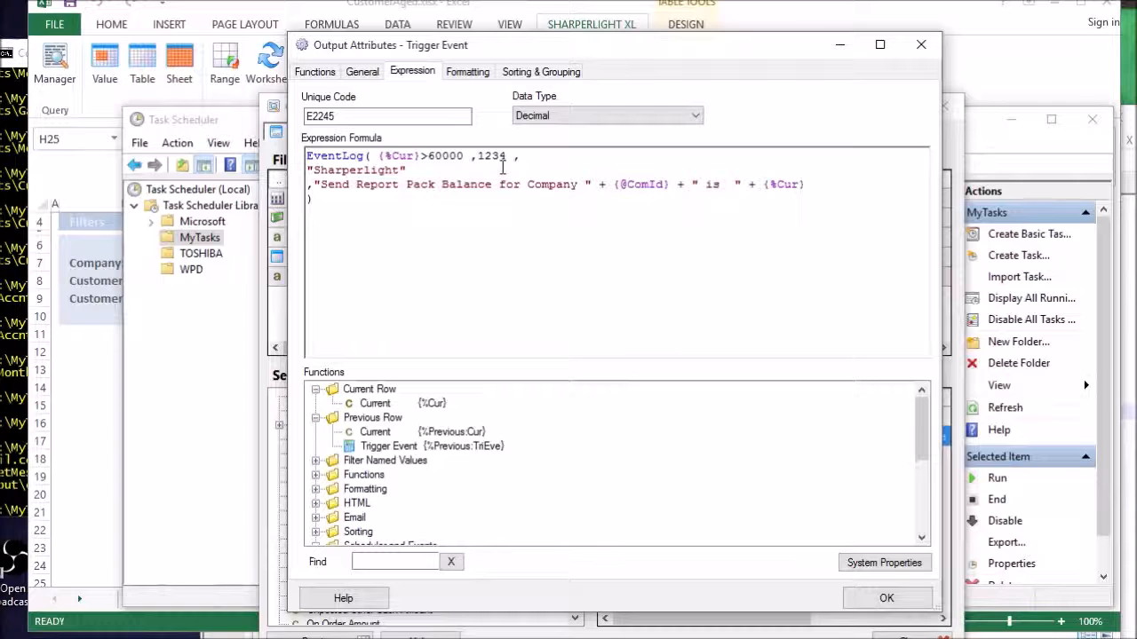
{"action": "double_click", "coordinate": [493, 158]}
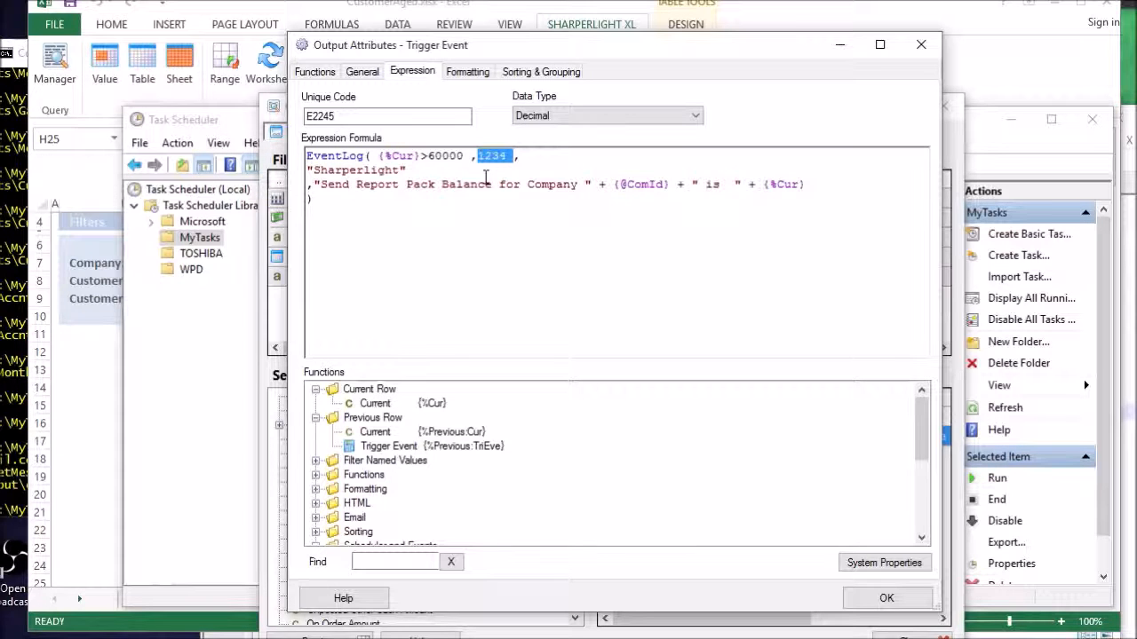
{"action": "left_click_drag", "start_coordinate": [410, 171], "coordinate": [313, 170]}
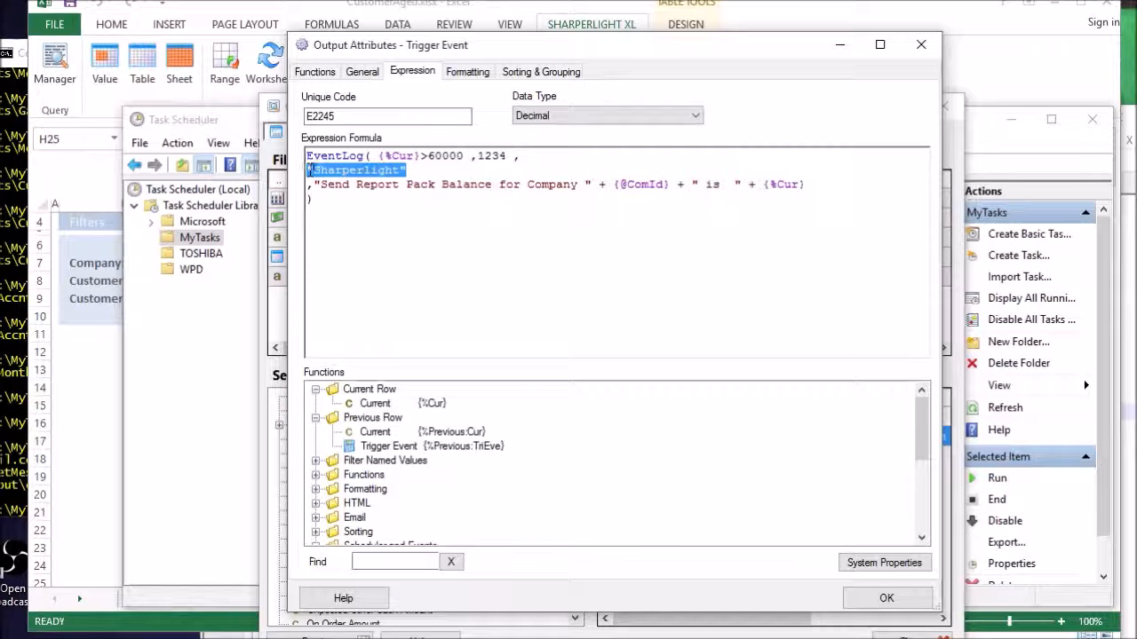
{"action": "left_click", "coordinate": [359, 199]}
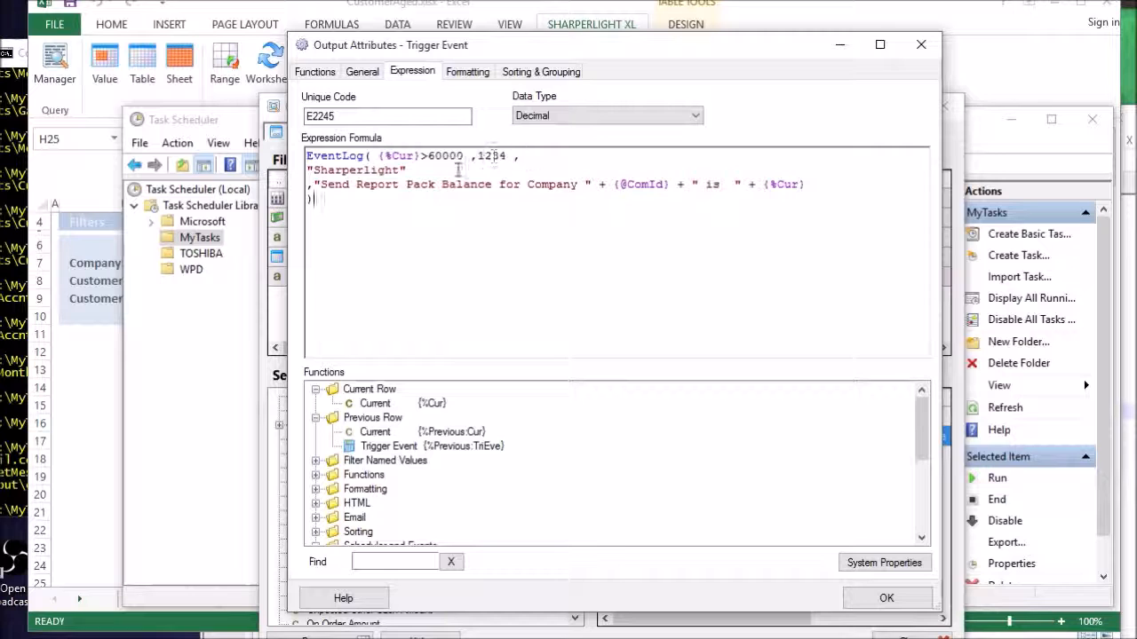
{"action": "left_click_drag", "start_coordinate": [478, 156], "coordinate": [507, 158]}
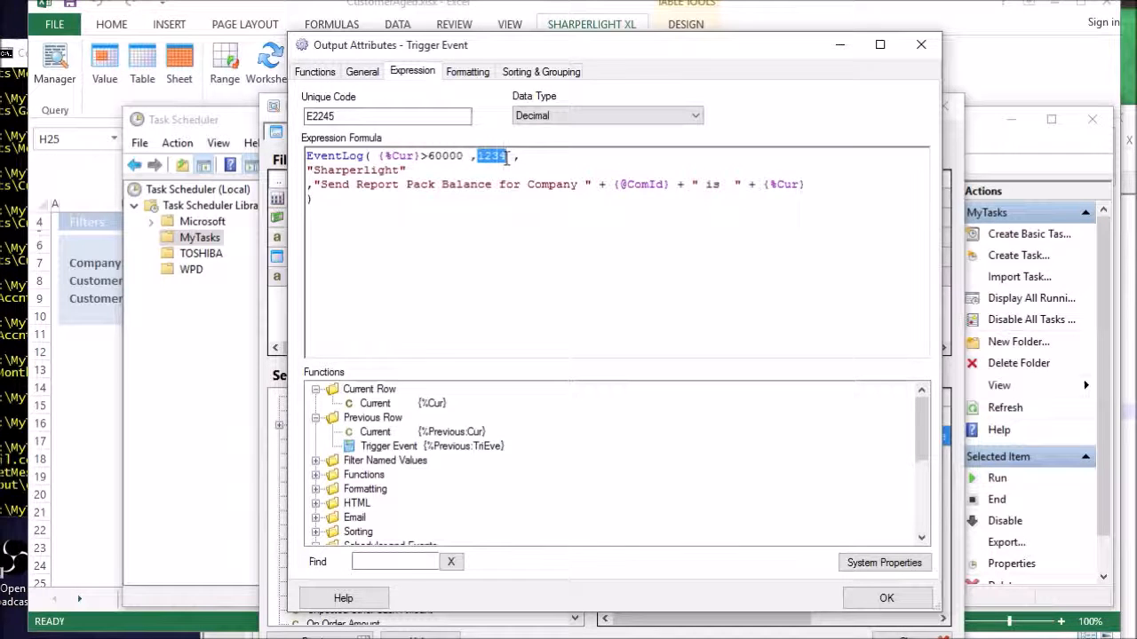
Examine the EventLog formula's message text with its Company Id and Current references, locating Company Id among the Filter Named Values, and close the output options
{"action": "left_click", "coordinate": [415, 170]}
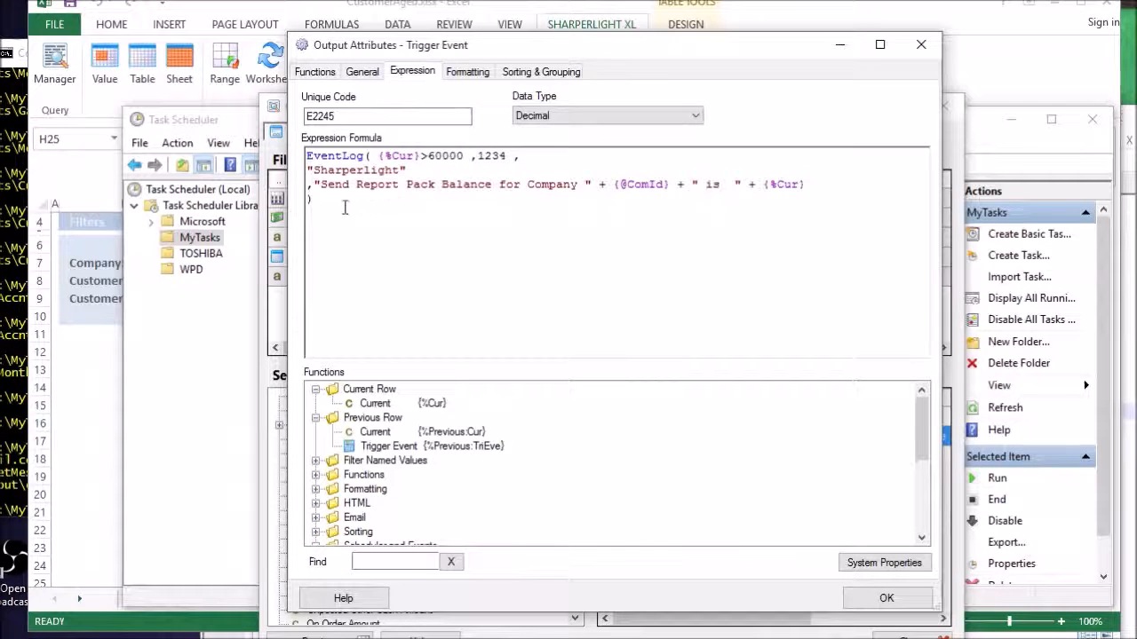
{"action": "left_click_drag", "start_coordinate": [322, 185], "coordinate": [578, 185]}
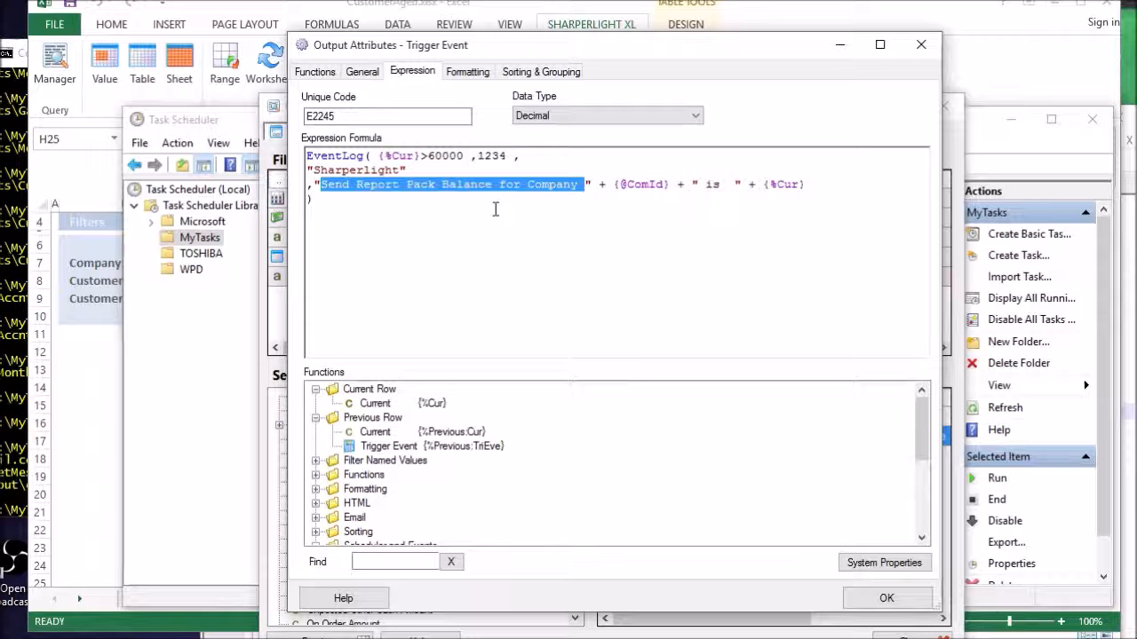
{"action": "left_click", "coordinate": [393, 208]}
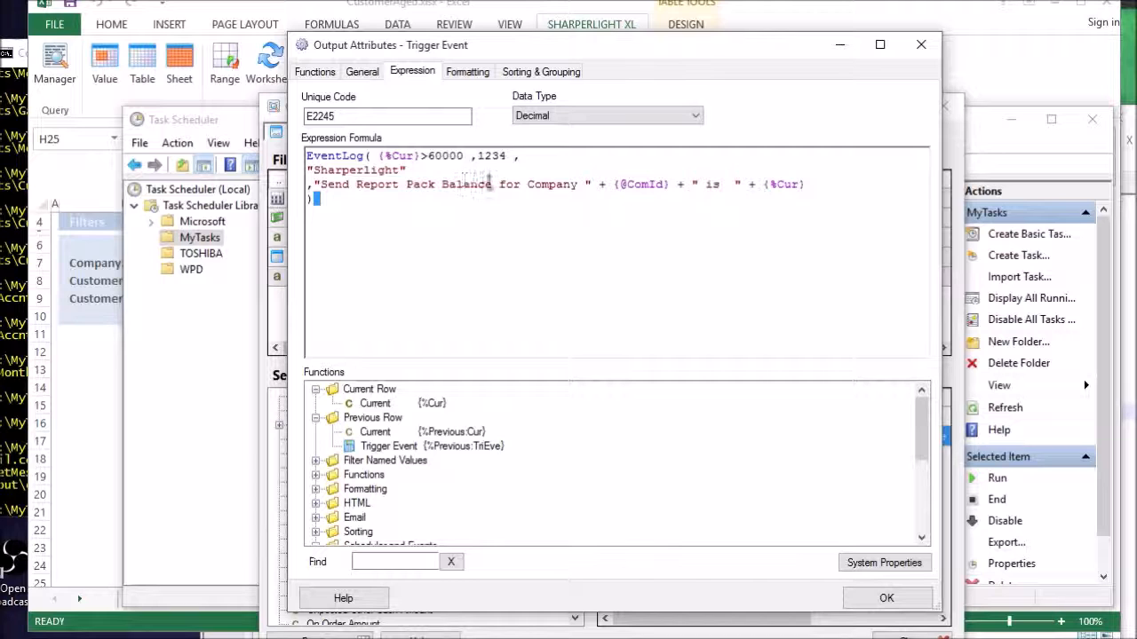
{"action": "left_click_drag", "start_coordinate": [613, 185], "coordinate": [678, 181]}
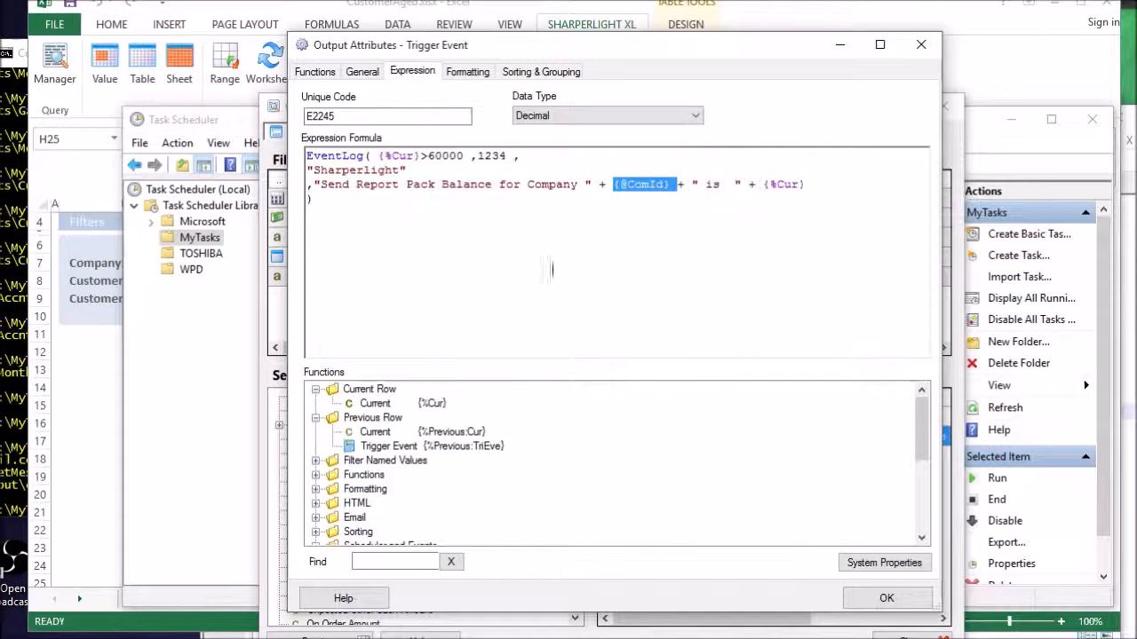
{"action": "left_click", "coordinate": [316, 460]}
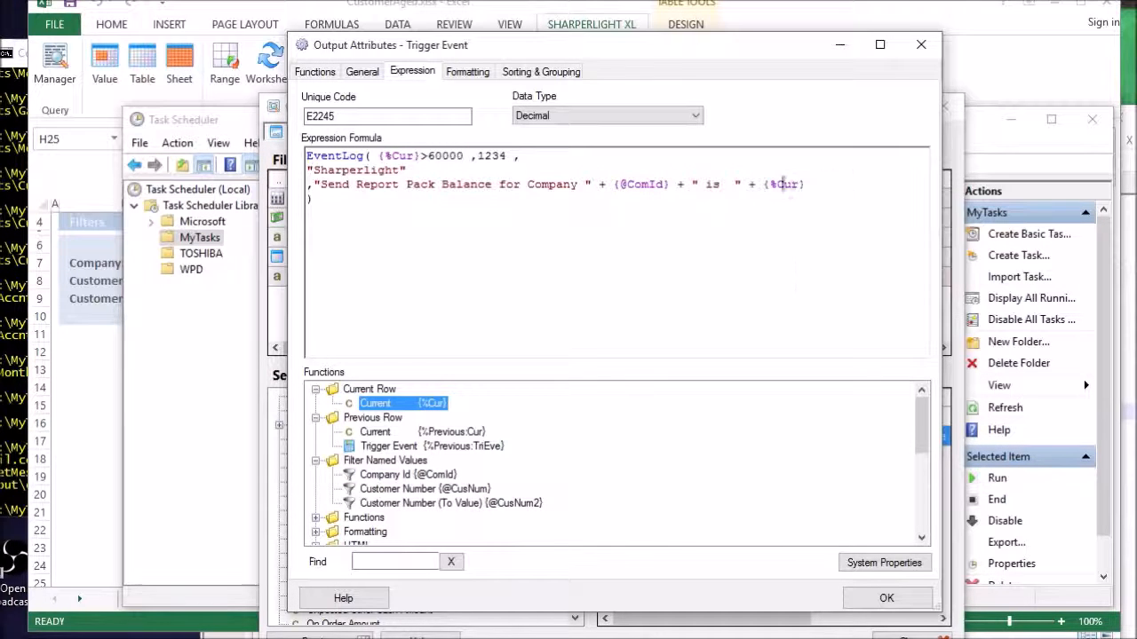
{"action": "left_click_drag", "start_coordinate": [766, 184], "coordinate": [812, 182]}
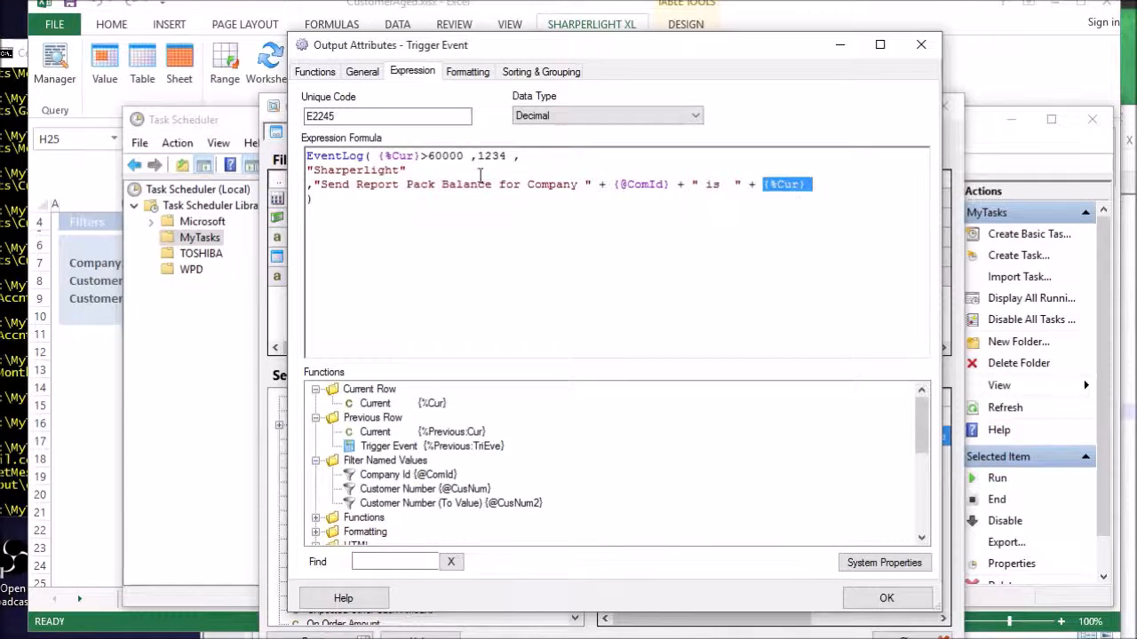
{"action": "left_click", "coordinate": [448, 177]}
{"action": "left_click", "coordinate": [886, 598]}
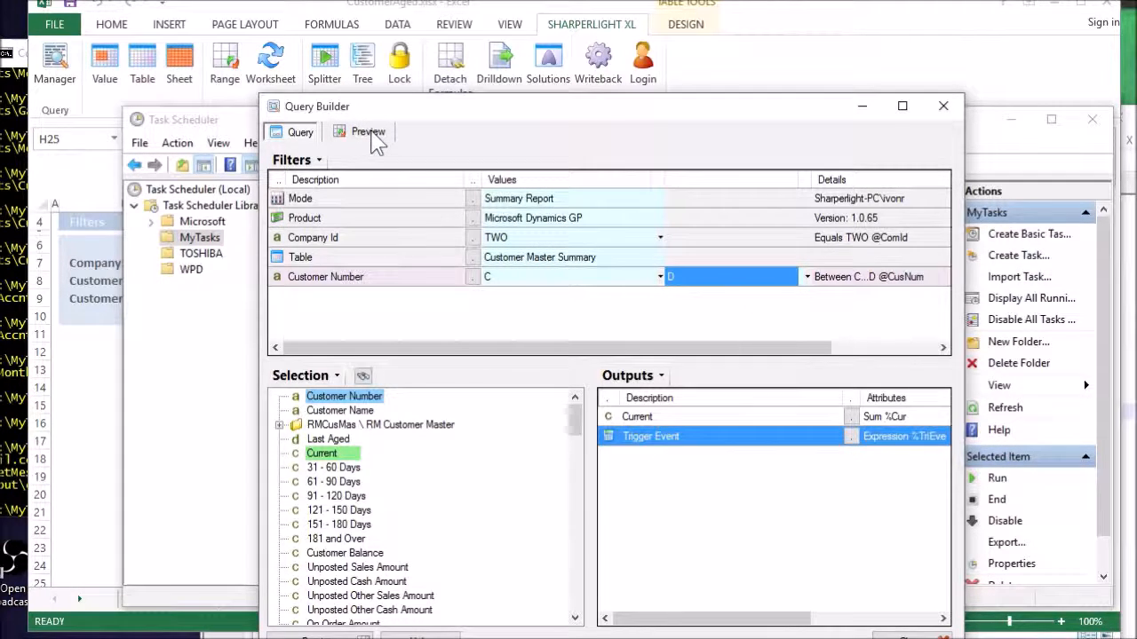
Preview the query and find the Sharperlight event with ID 1234 in the refreshed Application log in Event Viewer
{"action": "left_click", "coordinate": [371, 133]}
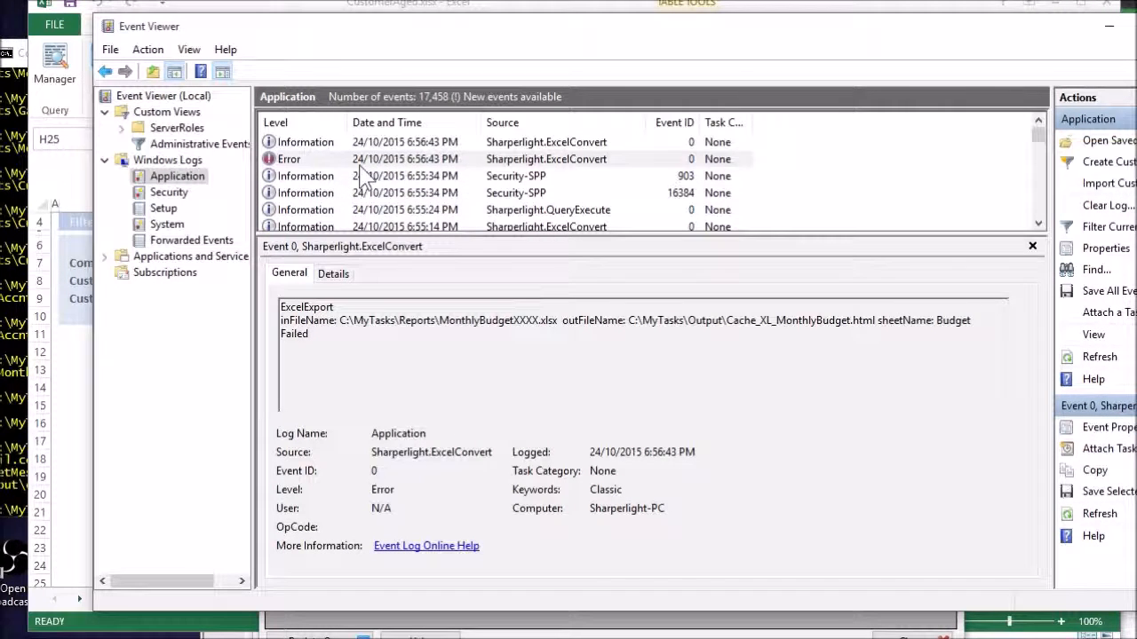
{"action": "left_click", "coordinate": [360, 164]}
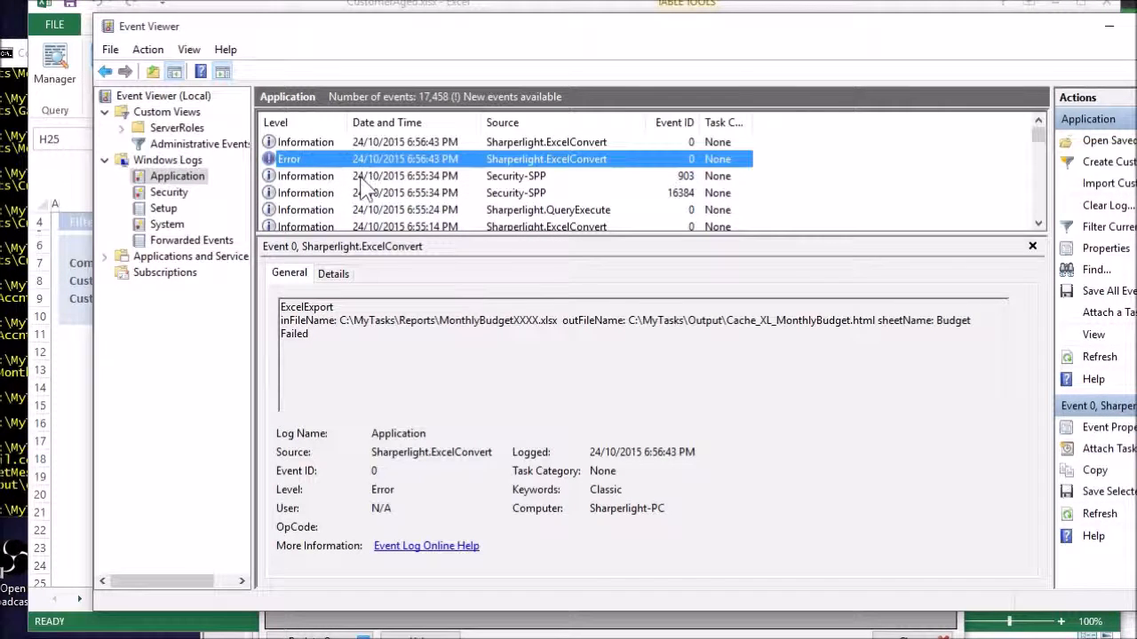
{"action": "key", "text": "F5"}
{"action": "scroll", "coordinate": [546, 195], "scroll_direction": "down", "scroll_amount": 1}
{"action": "left_click", "coordinate": [499, 177]}
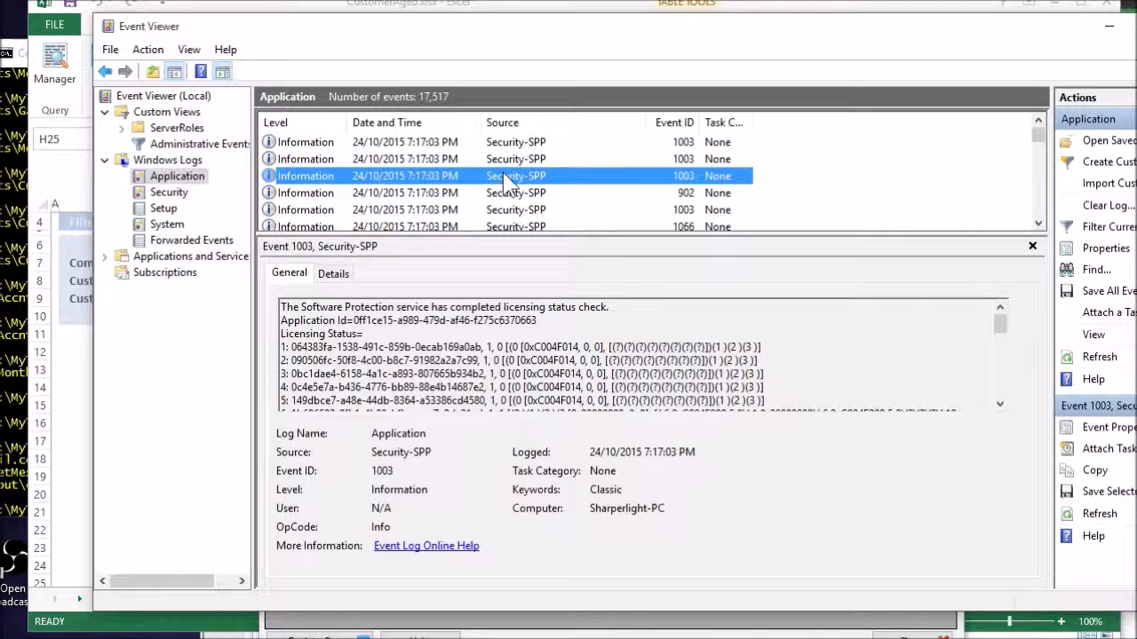
{"action": "scroll", "coordinate": [499, 182], "scroll_direction": "down", "scroll_amount": 1}
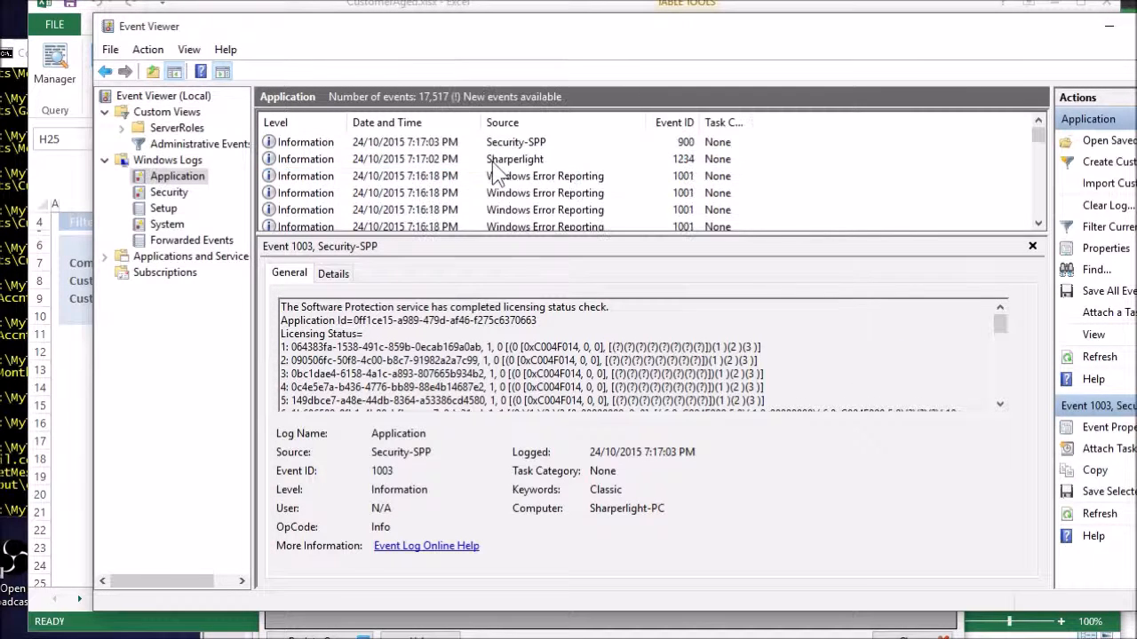
{"action": "left_click", "coordinate": [496, 159]}
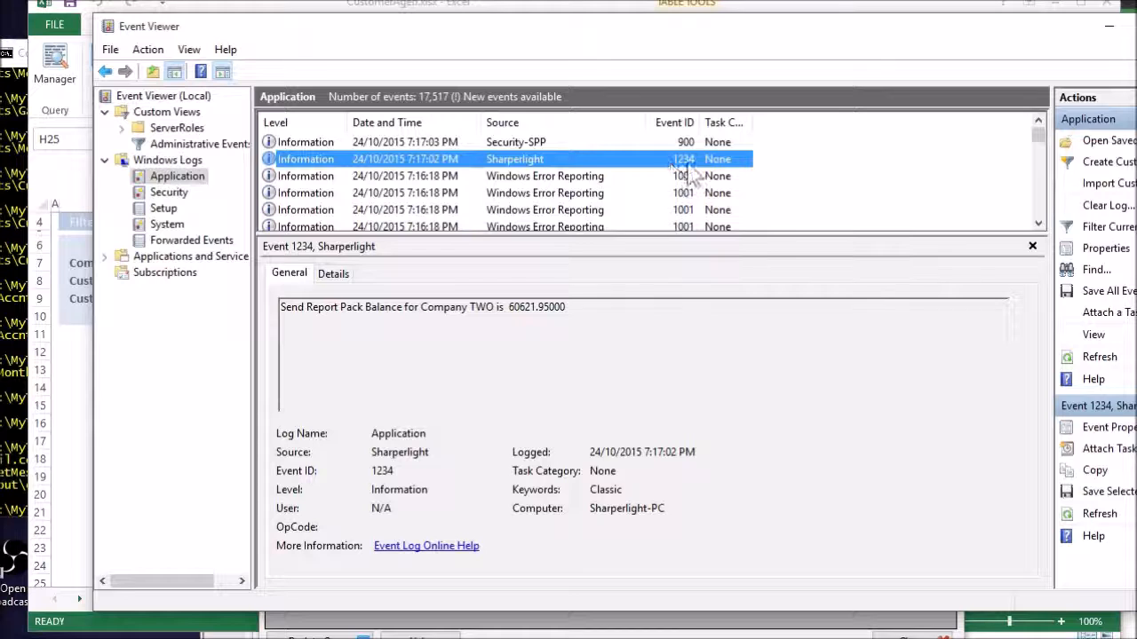
Compare the neighbouring log entries and read the message text of the Sharperlight event
{"action": "left_click", "coordinate": [471, 178]}
{"action": "left_click", "coordinate": [428, 193]}
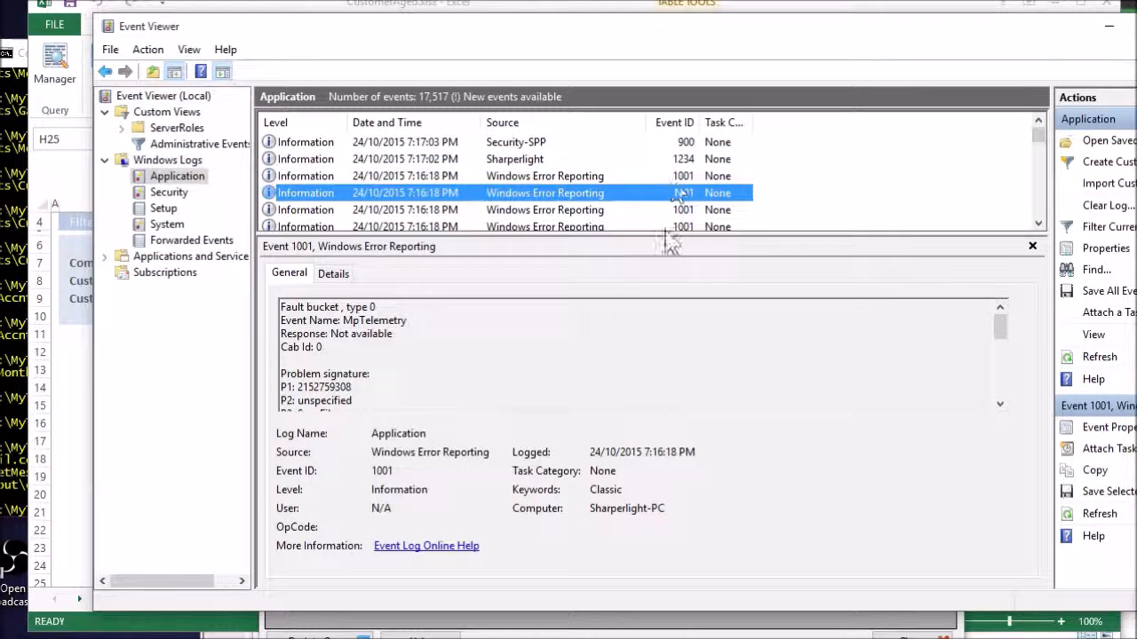
{"action": "left_click", "coordinate": [514, 160]}
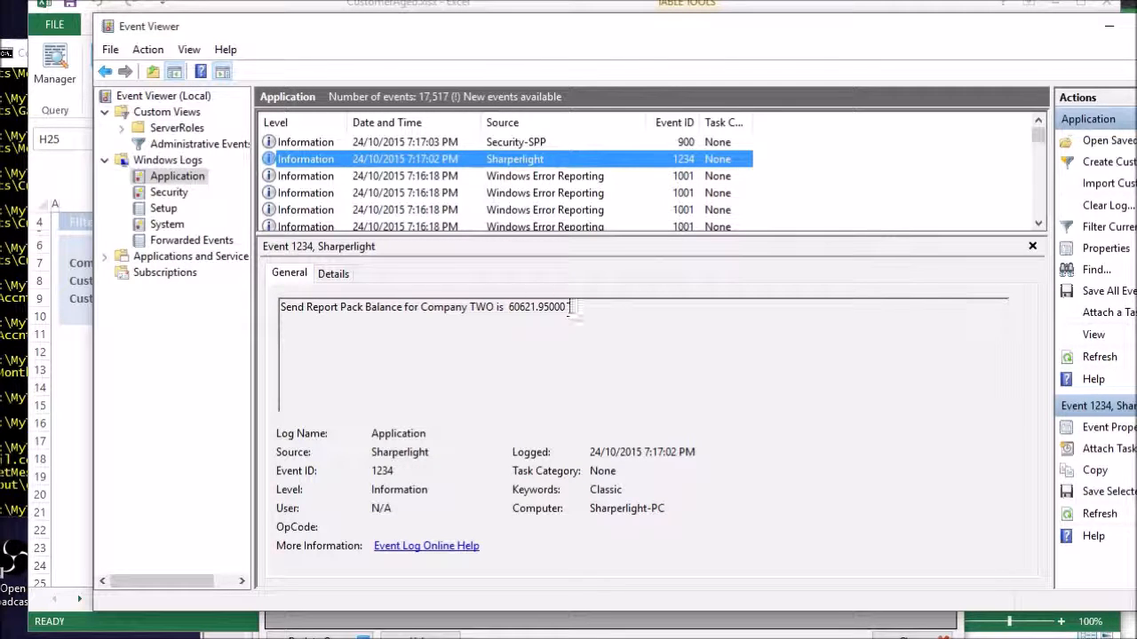
{"action": "left_click_drag", "start_coordinate": [571, 307], "coordinate": [266, 308]}
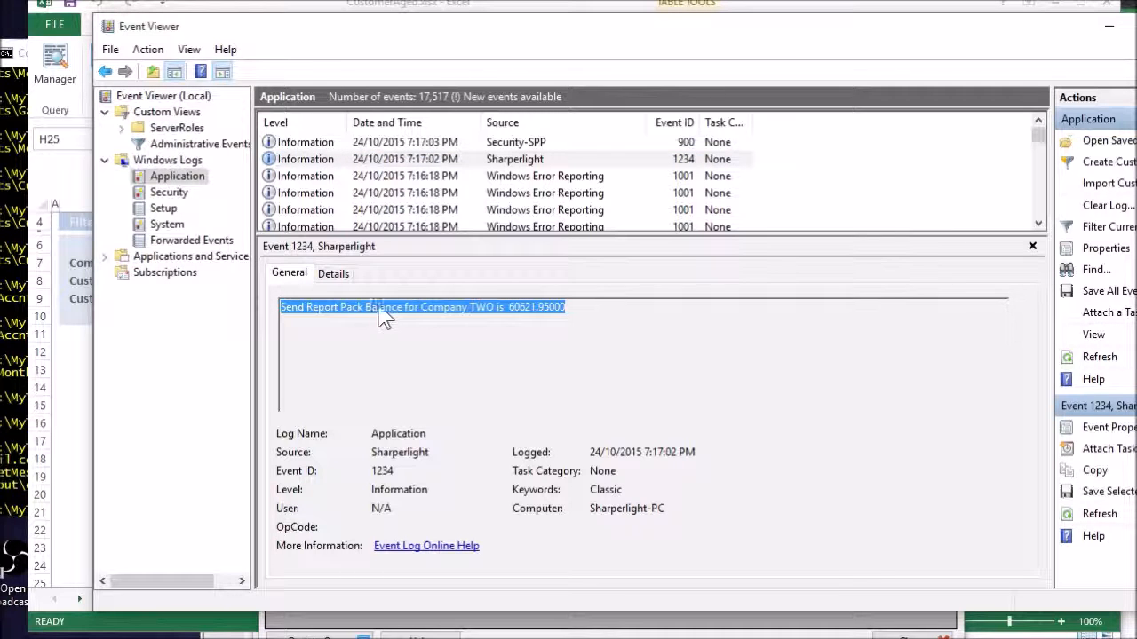
{"action": "left_click", "coordinate": [350, 318]}
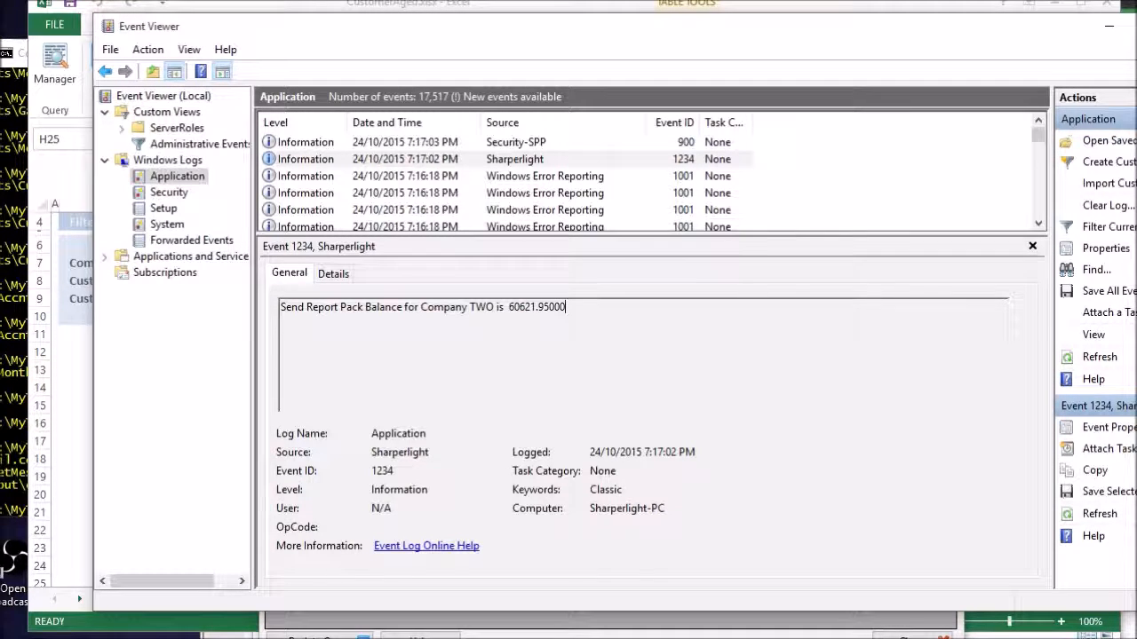
Switch to Task Scheduler and check the program started by the CustomerAgedTrigger task, leaving its properties unchanged
{"action": "left_click", "coordinate": [524, 621]}
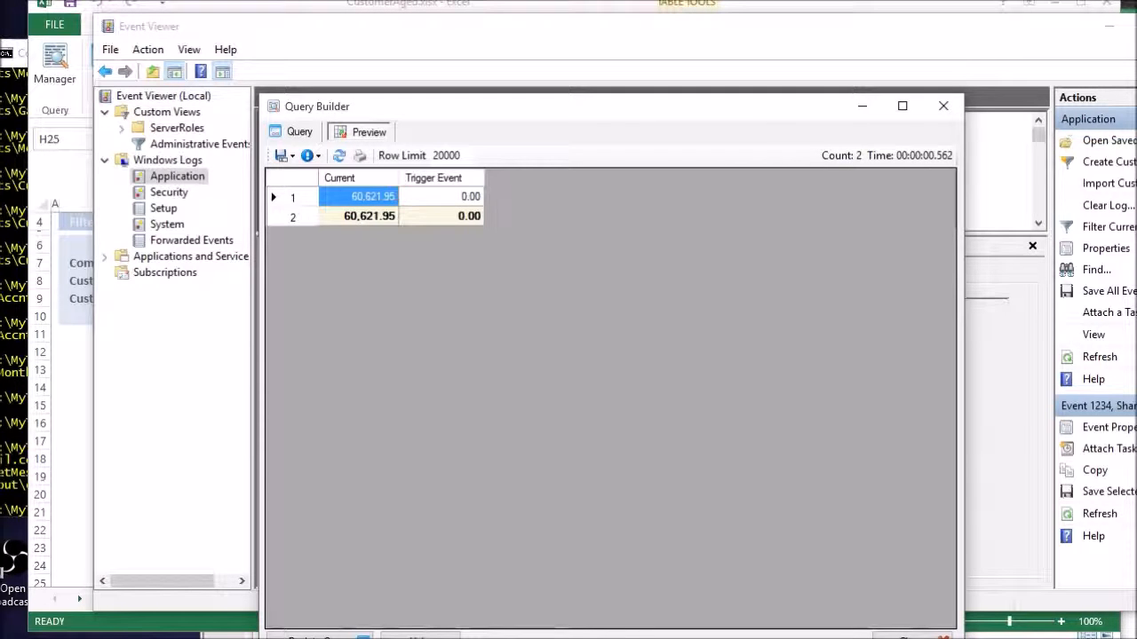
{"action": "key", "text": "alt+Tab"}
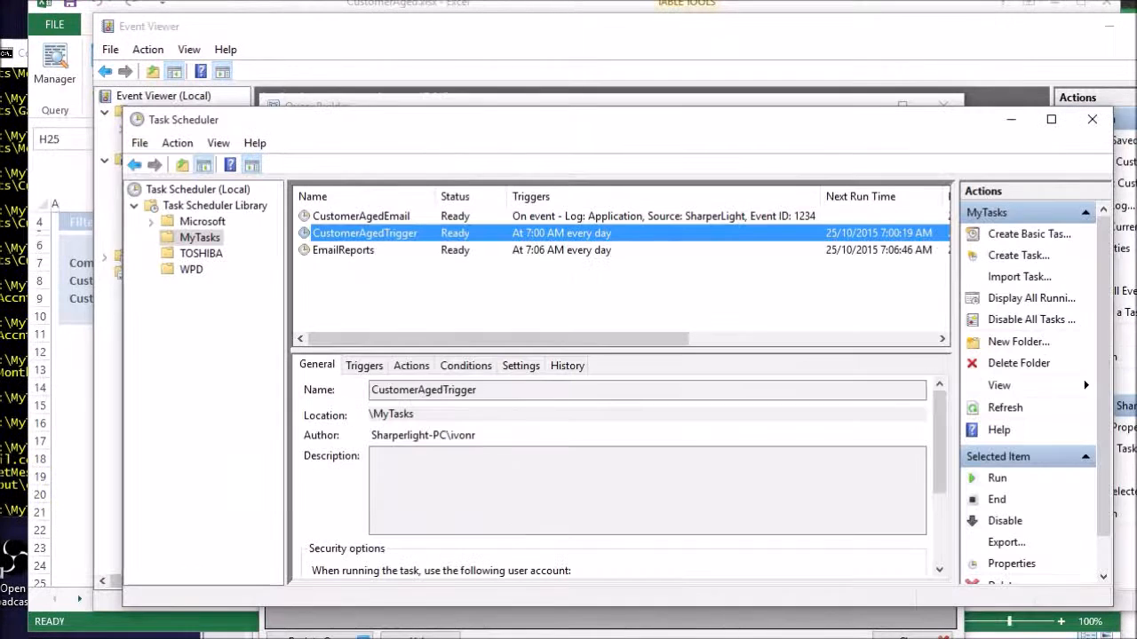
{"action": "double_click", "coordinate": [376, 247]}
{"action": "left_click_drag", "start_coordinate": [186, 37], "coordinate": [315, 69]}
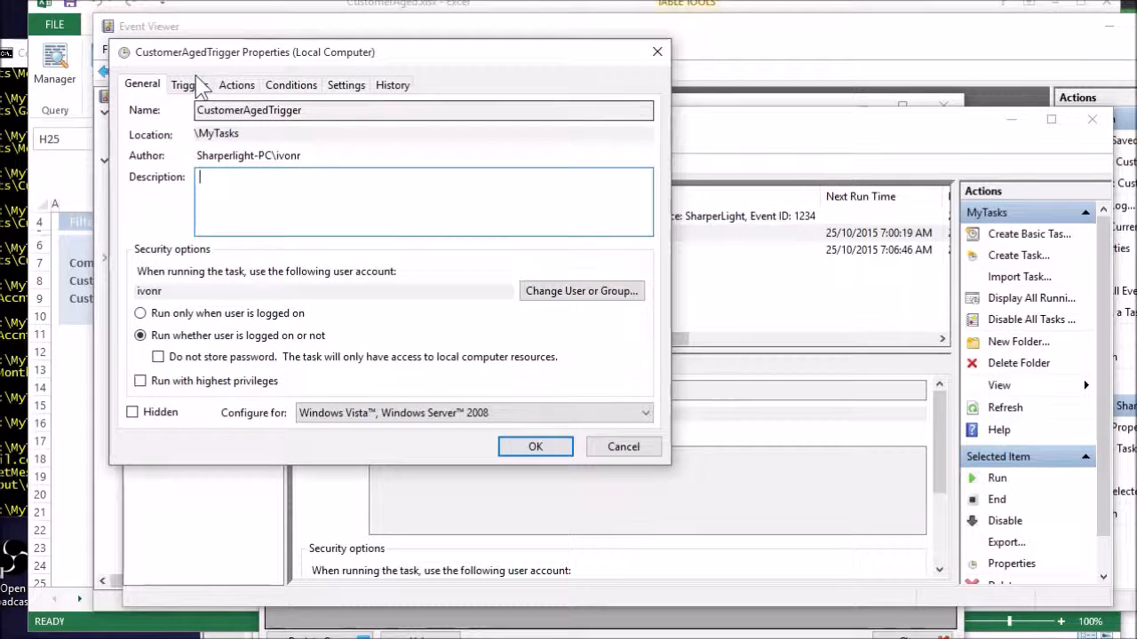
{"action": "left_click", "coordinate": [238, 88]}
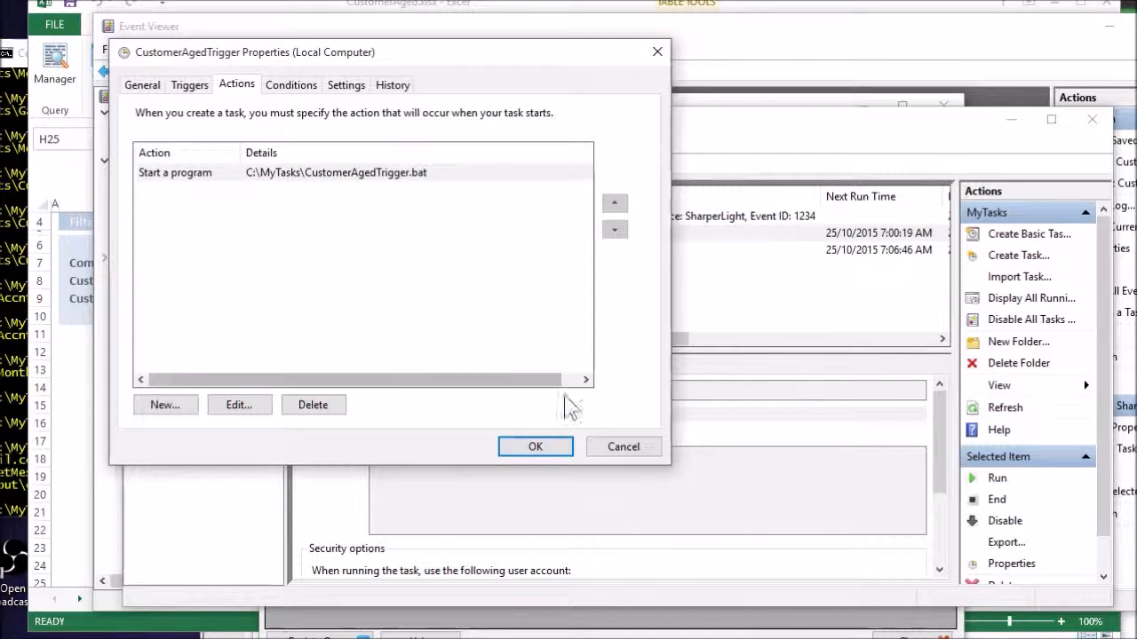
{"action": "left_click", "coordinate": [622, 446]}
Open the properties of the CustomerAgedEmail task and examine its event trigger
{"action": "double_click", "coordinate": [373, 216]}
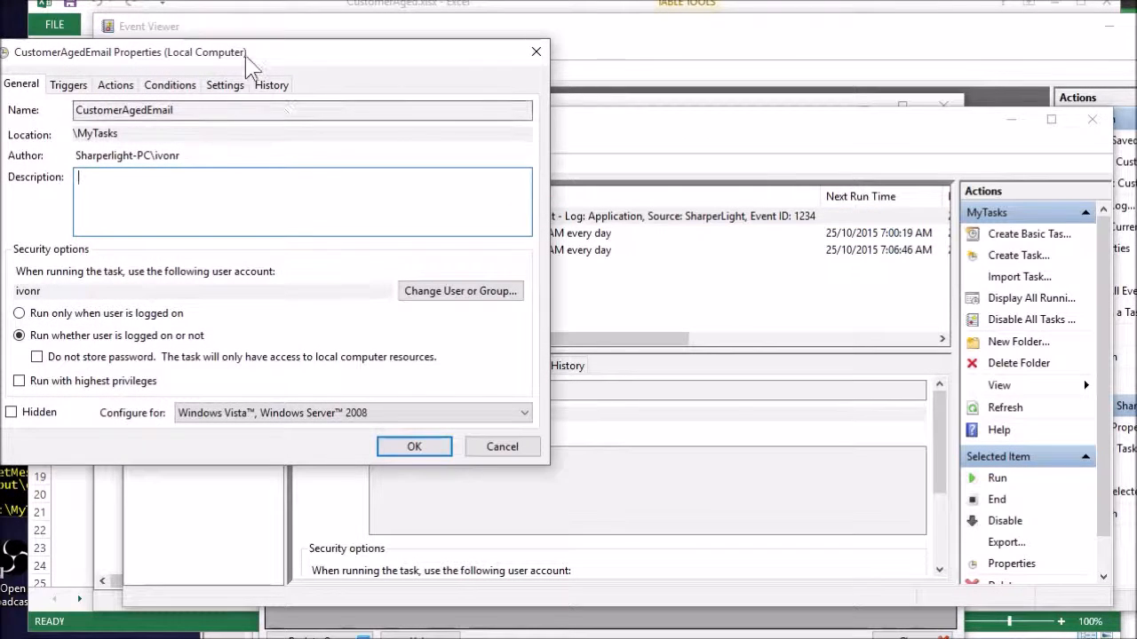
{"action": "left_click_drag", "start_coordinate": [266, 53], "coordinate": [477, 89]}
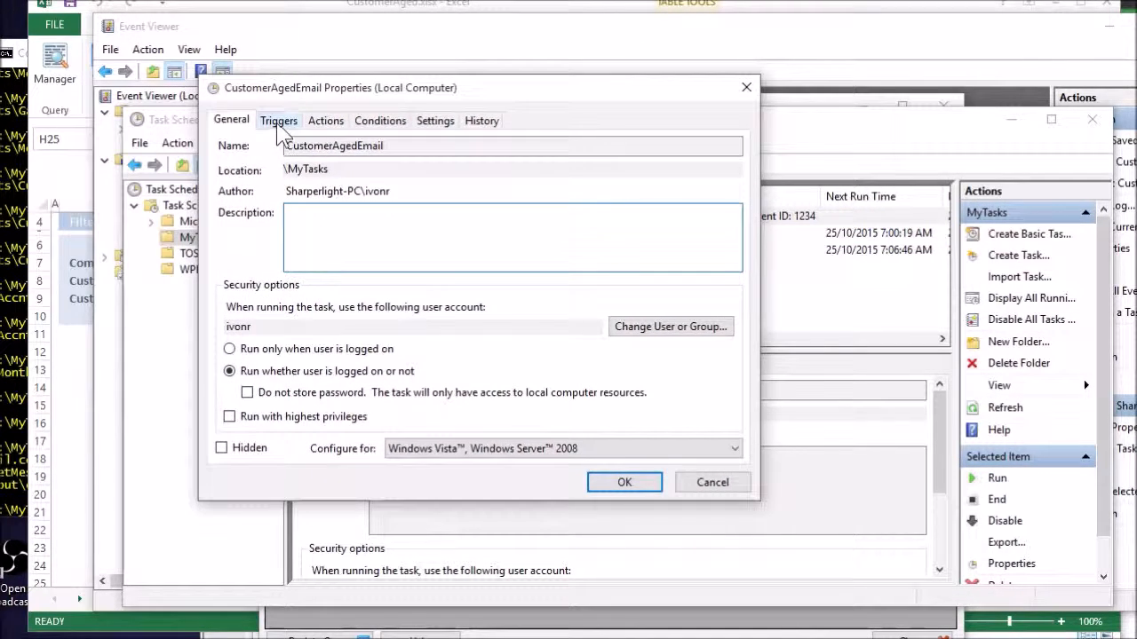
{"action": "left_click", "coordinate": [275, 121]}
{"action": "left_click", "coordinate": [358, 212]}
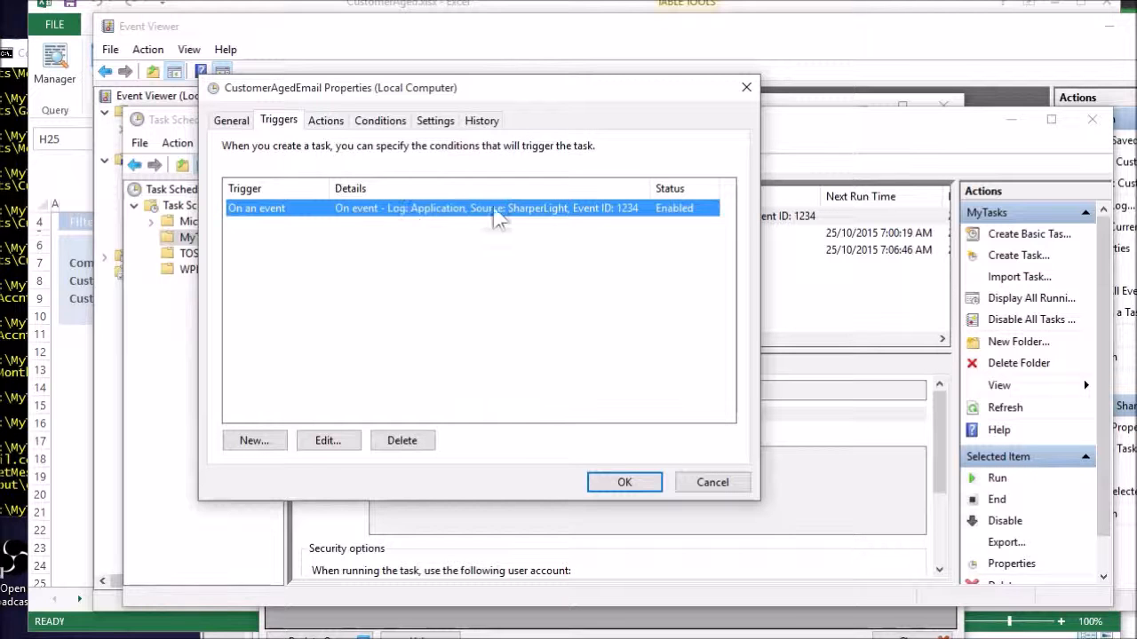
Start a new trigger for the CustomerAgedEmail task that begins on an event, using the Application log
{"action": "left_click", "coordinate": [252, 441]}
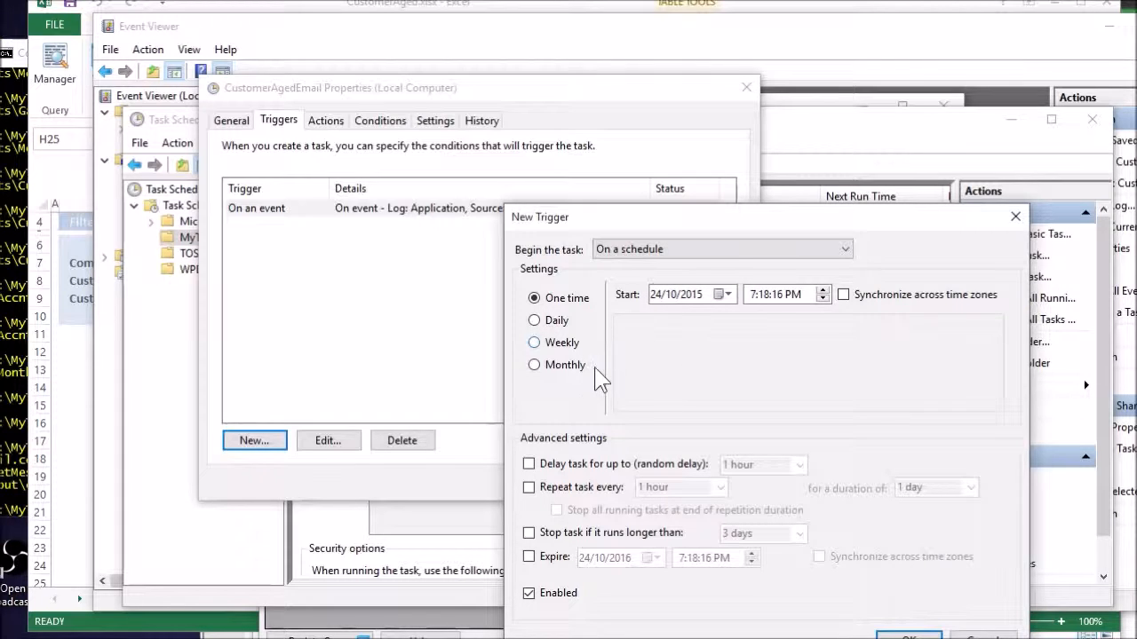
{"action": "left_click", "coordinate": [741, 251]}
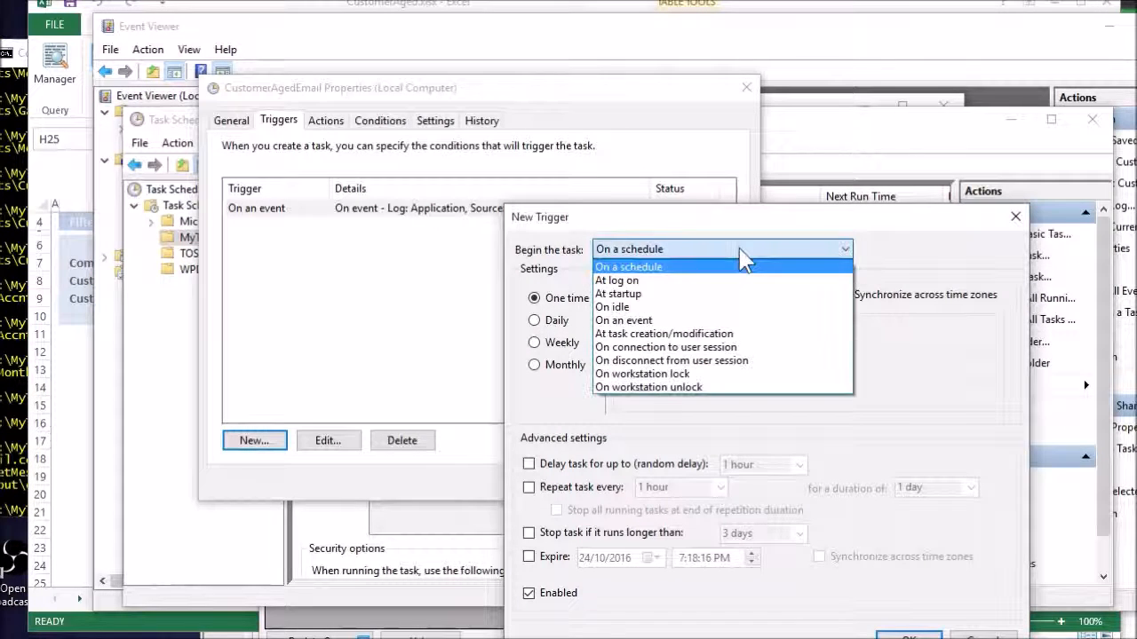
{"action": "left_click", "coordinate": [631, 322]}
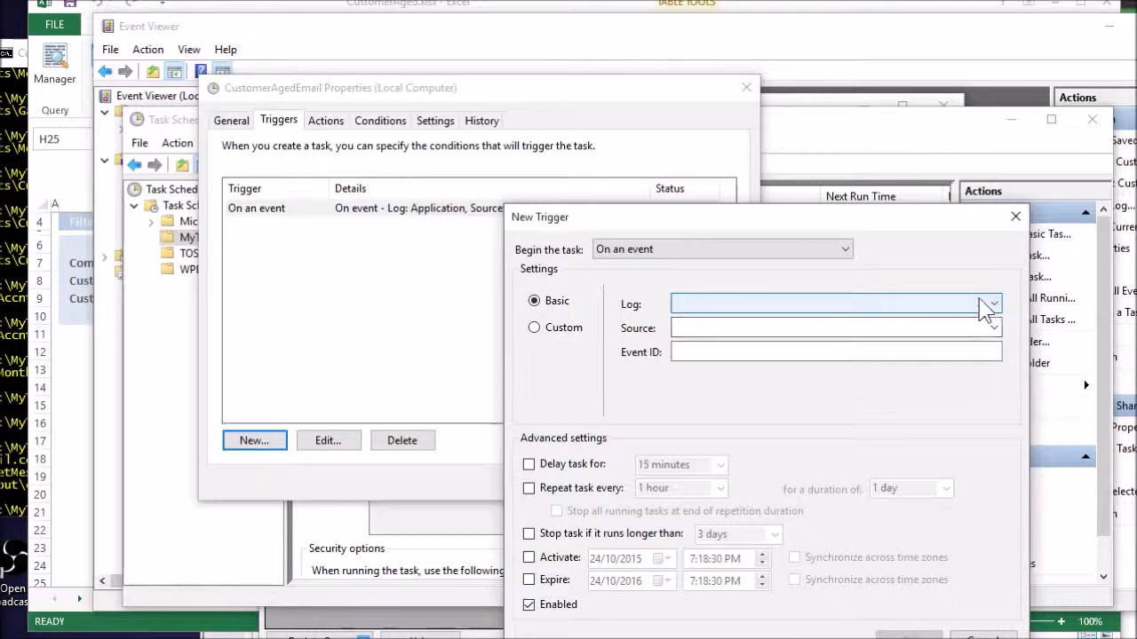
{"action": "left_click", "coordinate": [993, 307]}
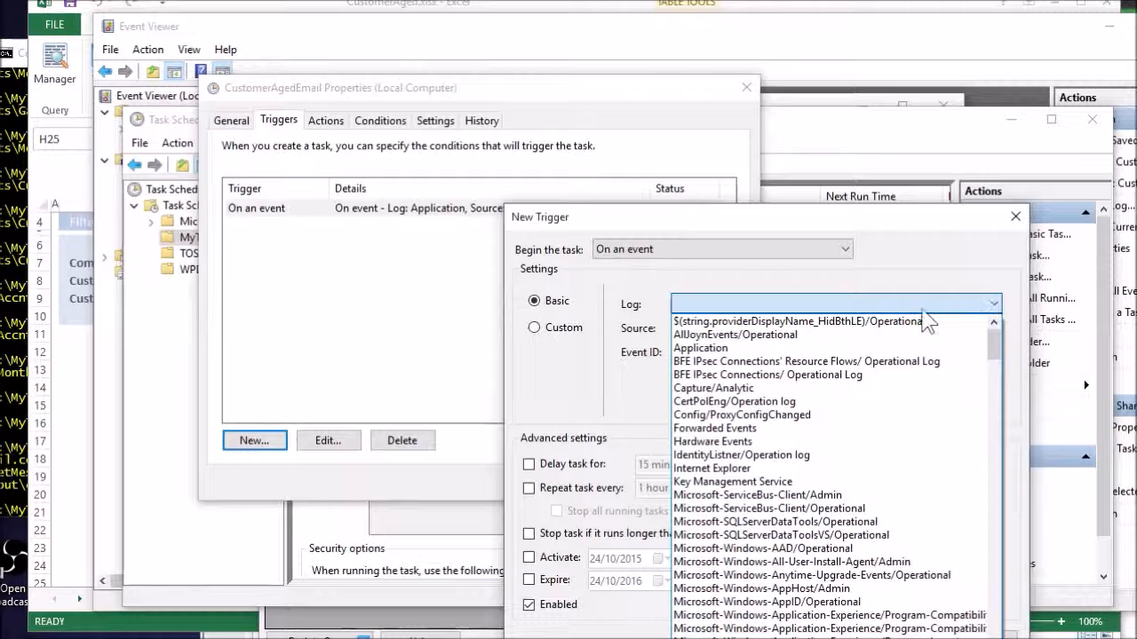
{"action": "scroll", "coordinate": [906, 364], "scroll_direction": "down", "scroll_amount": 3}
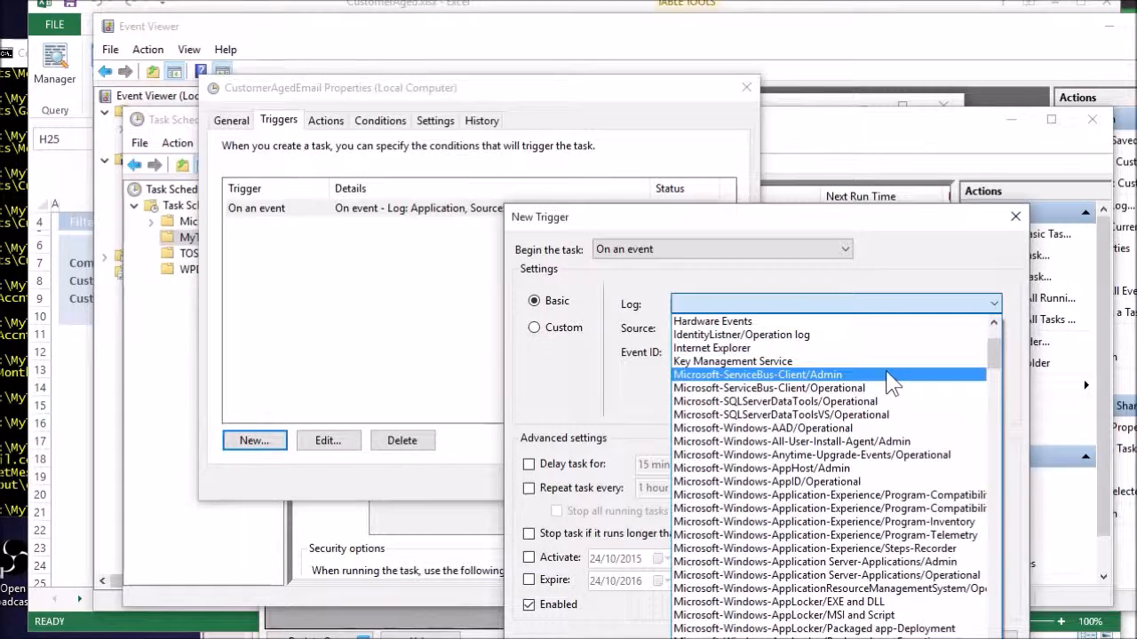
{"action": "mouse_move", "coordinate": [996, 360]}
{"action": "left_mouse_down"}
{"action": "mouse_move", "coordinate": [993, 413]}
{"action": "mouse_move", "coordinate": [990, 343]}
{"action": "left_mouse_up"}
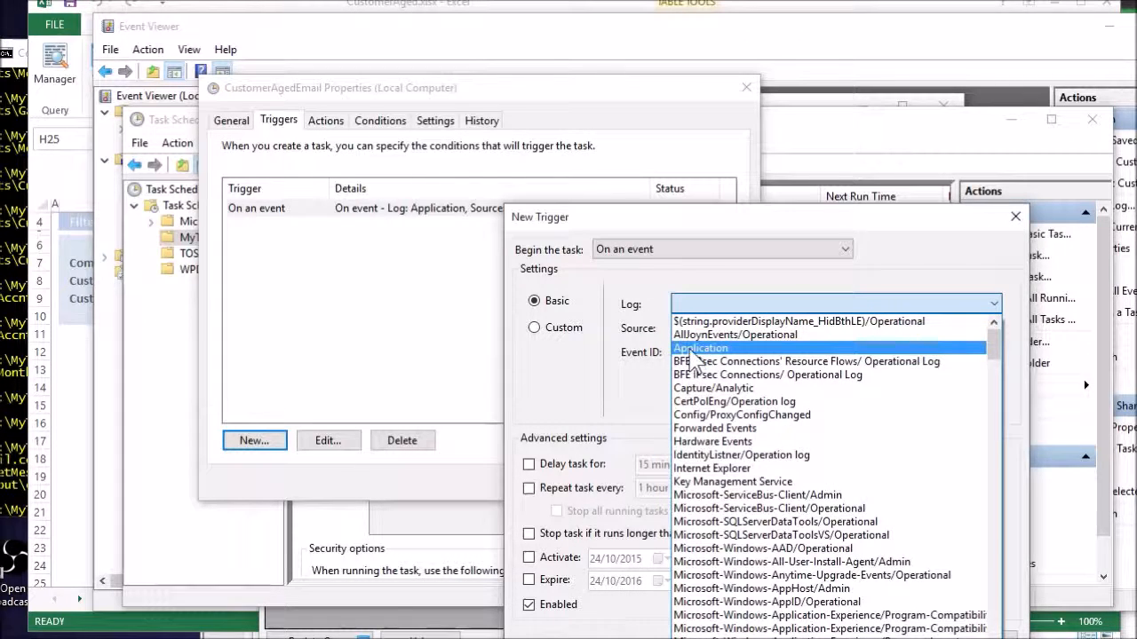
{"action": "left_click", "coordinate": [701, 348]}
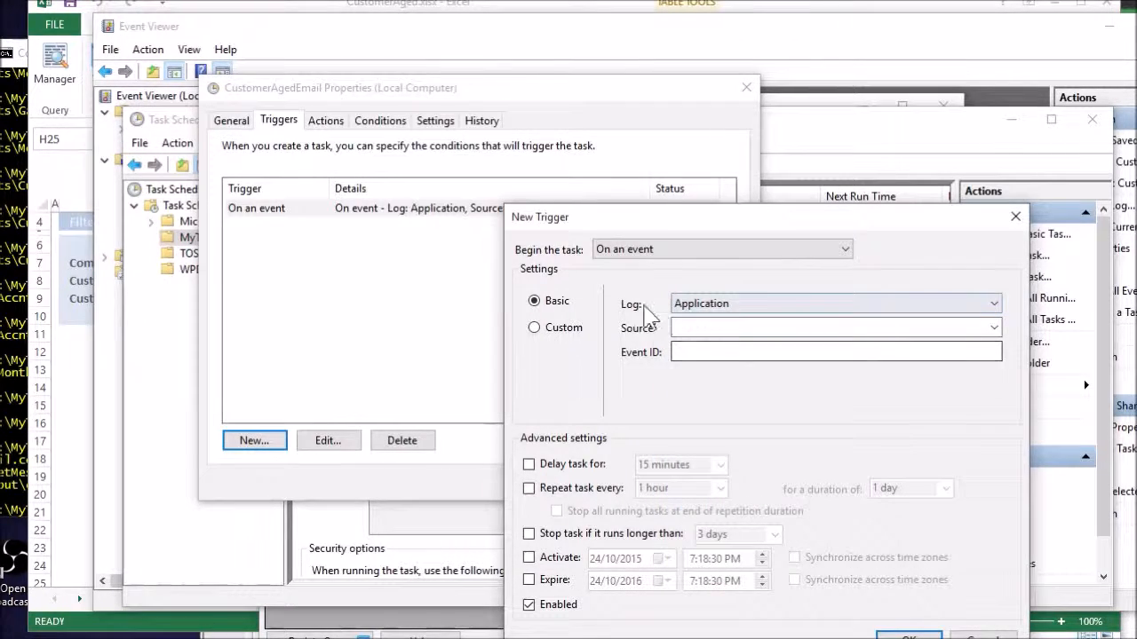
Set the new trigger's source to SharperLight and its event ID to 1234, and discard the trigger
{"action": "left_click", "coordinate": [994, 327]}
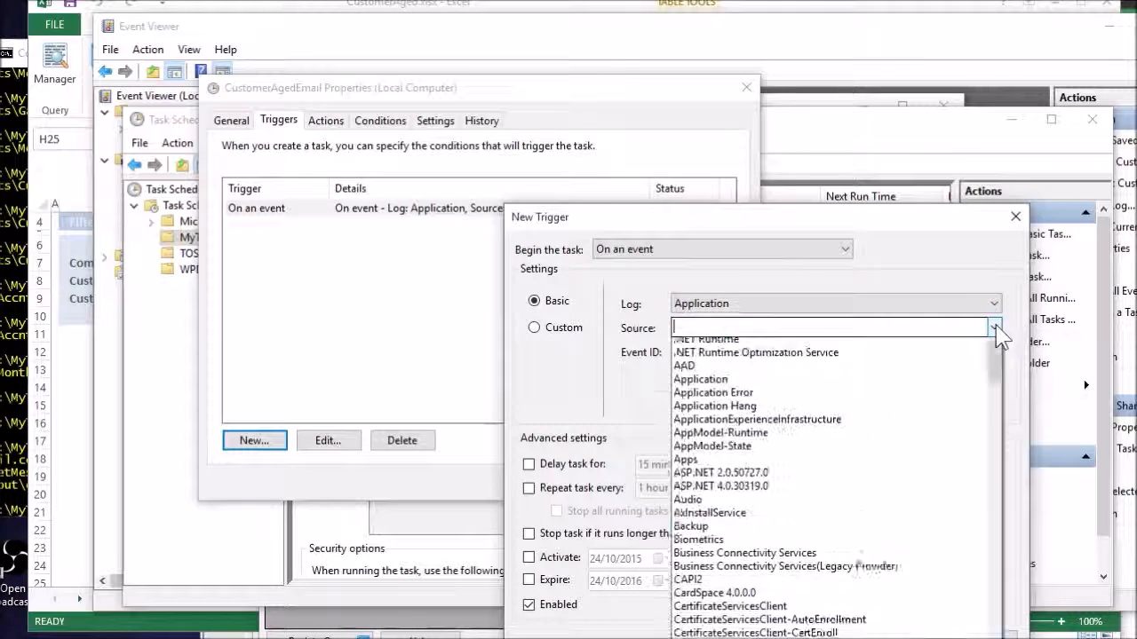
{"action": "left_click_drag", "start_coordinate": [994, 383], "coordinate": [963, 613]}
{"action": "scroll", "coordinate": [960, 618], "scroll_direction": "up", "scroll_amount": 2}
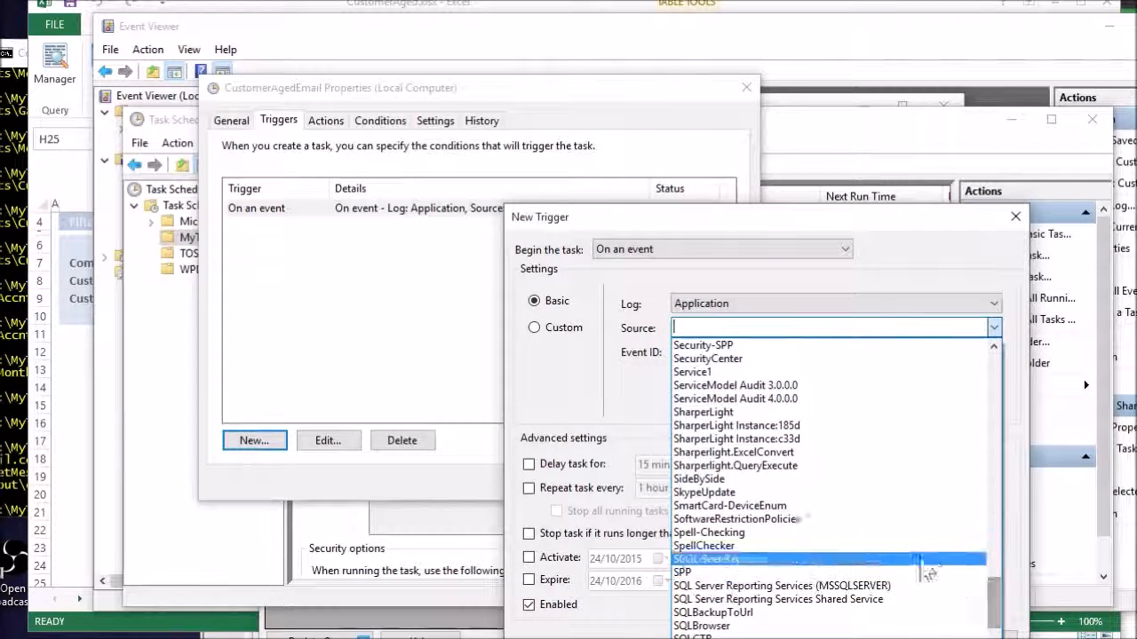
{"action": "left_click", "coordinate": [684, 414]}
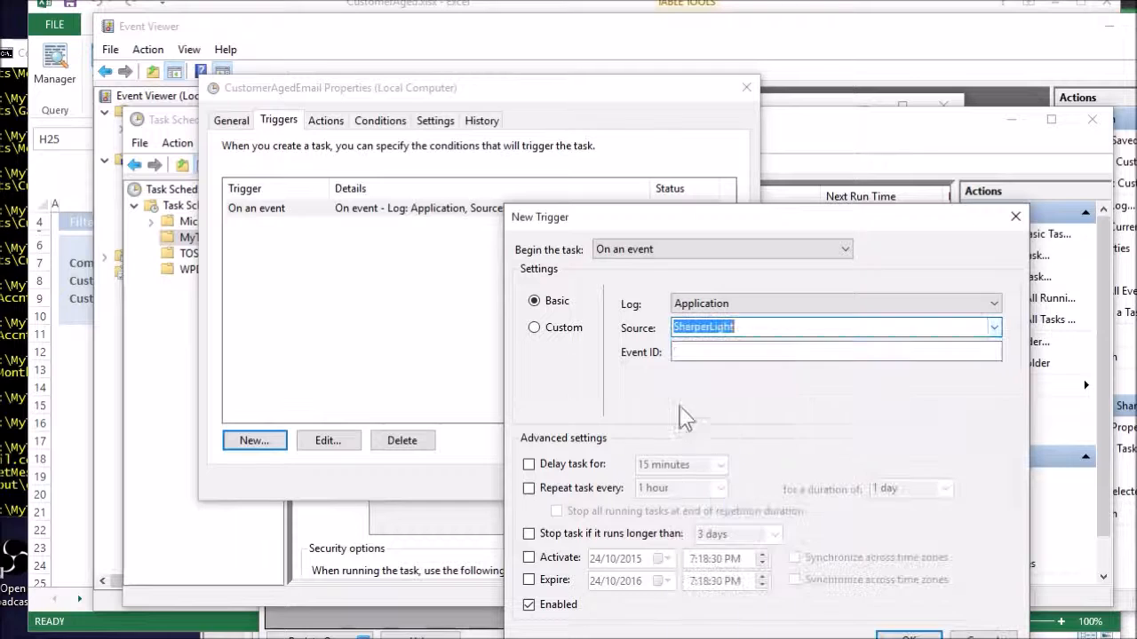
{"action": "left_click", "coordinate": [680, 352]}
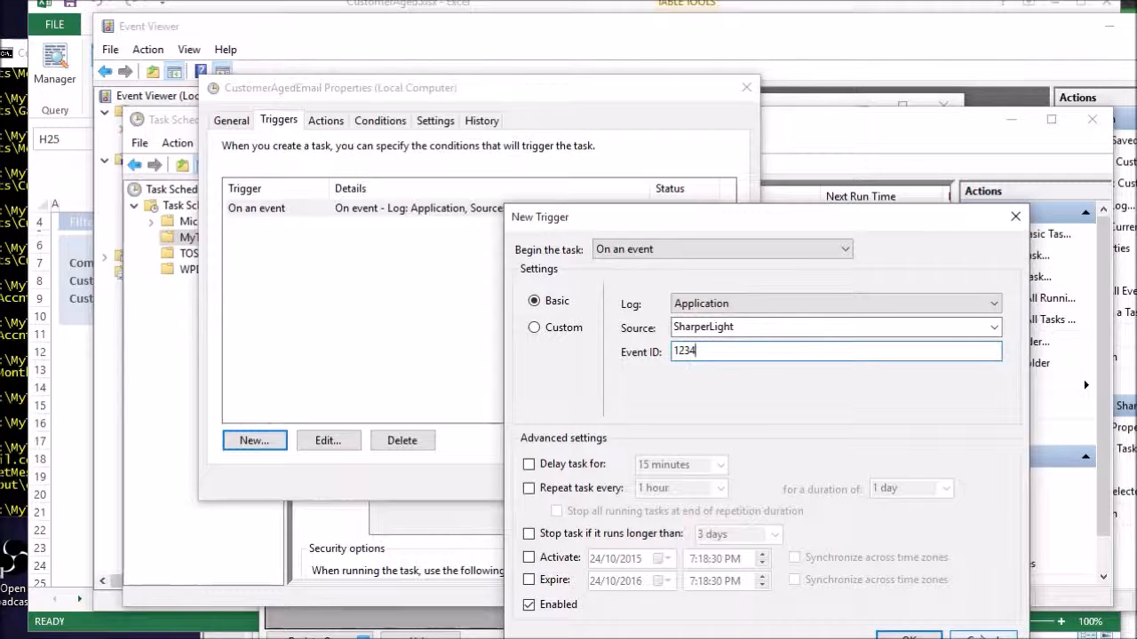
{"action": "left_click", "coordinate": [983, 636]}
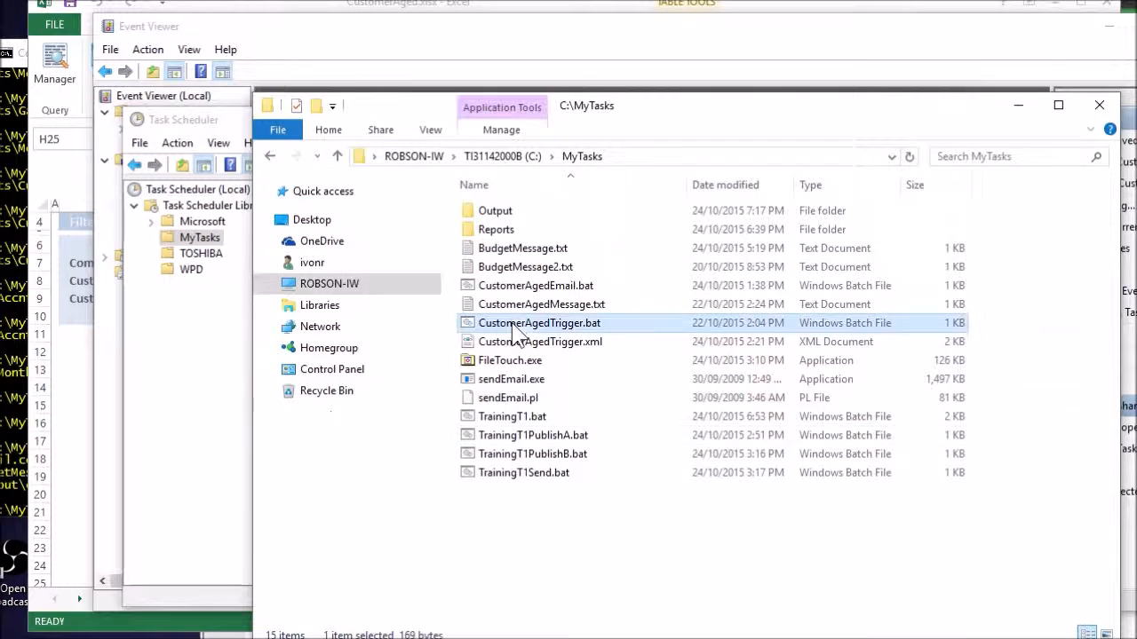
Open CustomerAgedTrigger.bat for editing and examine its md.Applications.exe call, the QueryExecute option and the query file path
{"action": "left_click", "coordinate": [515, 323]}
{"action": "right_click", "coordinate": [525, 325]}
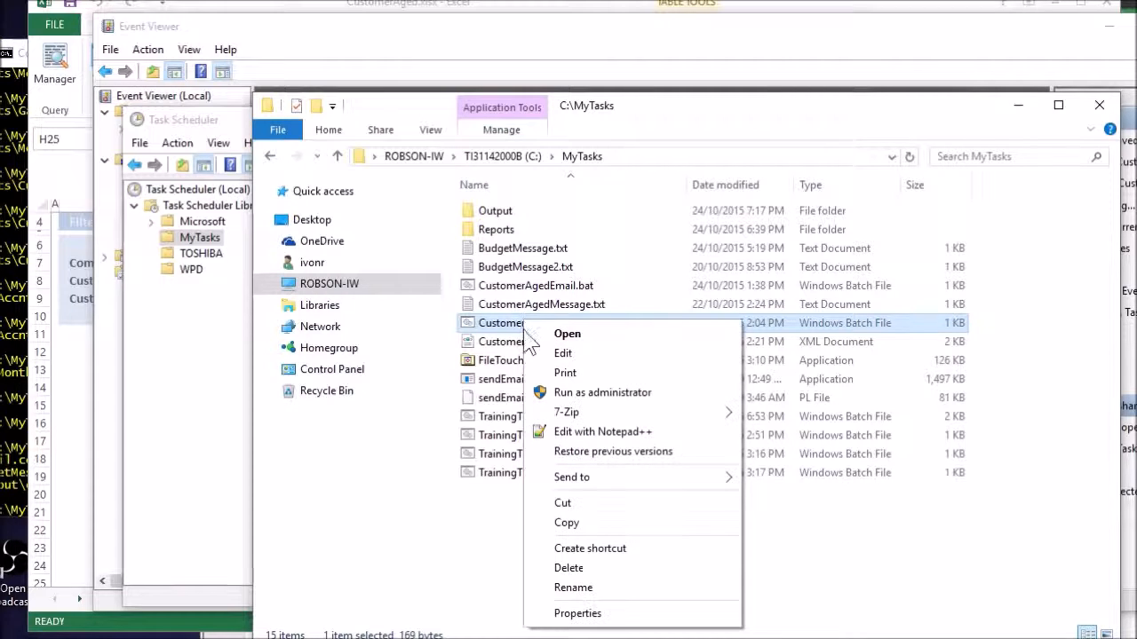
{"action": "left_click", "coordinate": [568, 356]}
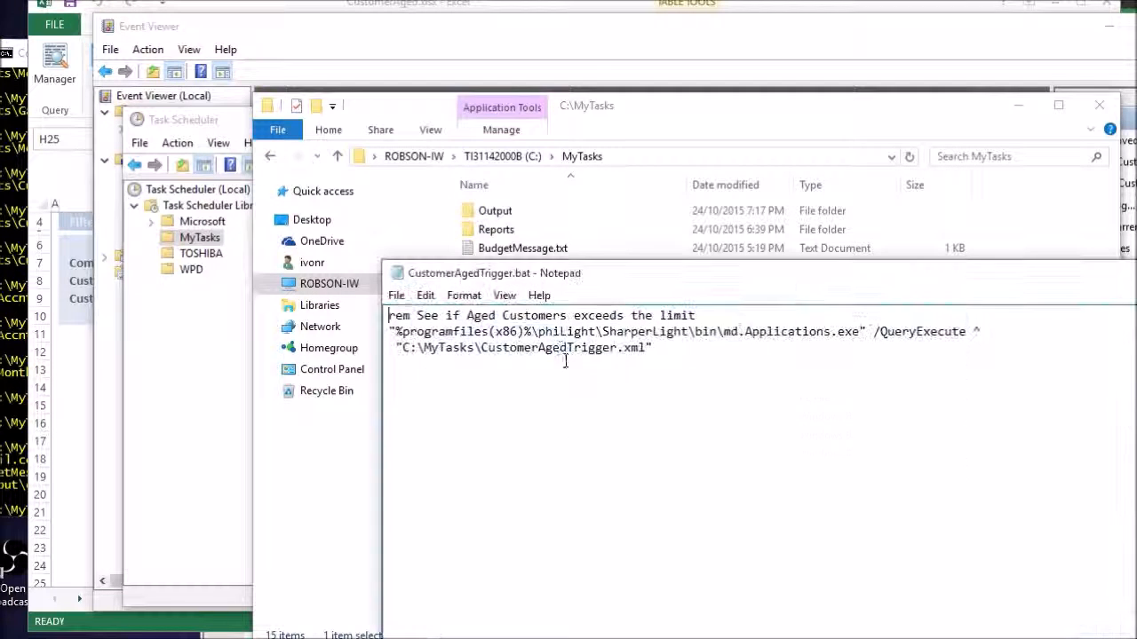
{"action": "left_click_drag", "start_coordinate": [672, 282], "coordinate": [623, 199]}
{"action": "left_click_drag", "start_coordinate": [355, 251], "coordinate": [806, 249]}
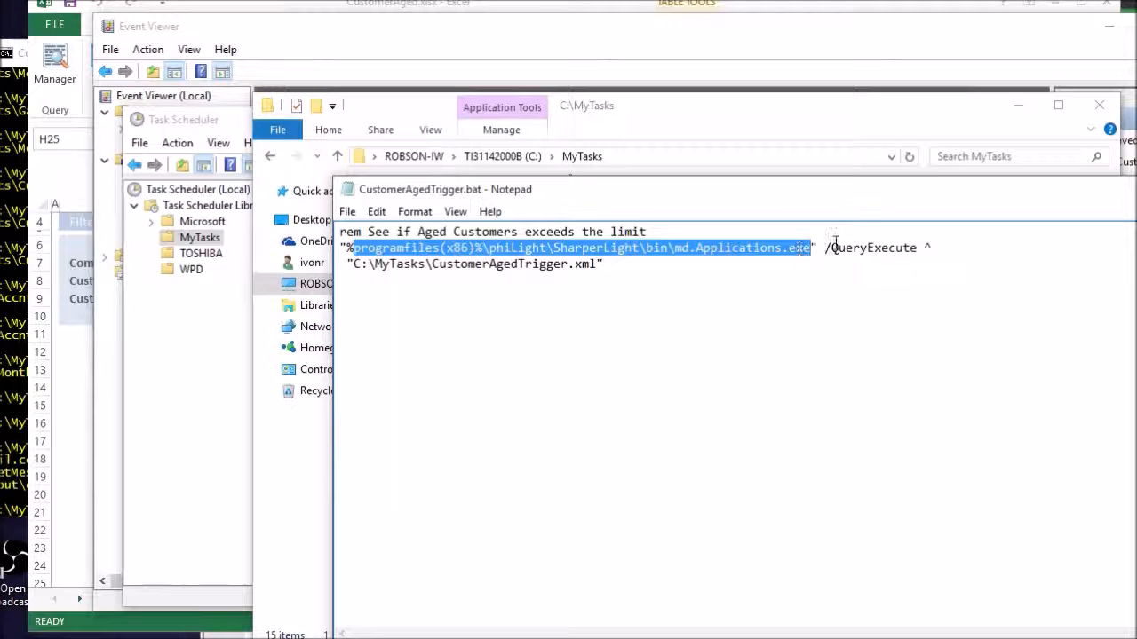
{"action": "left_click", "coordinate": [826, 248]}
{"action": "left_click_drag", "start_coordinate": [832, 249], "coordinate": [911, 244]}
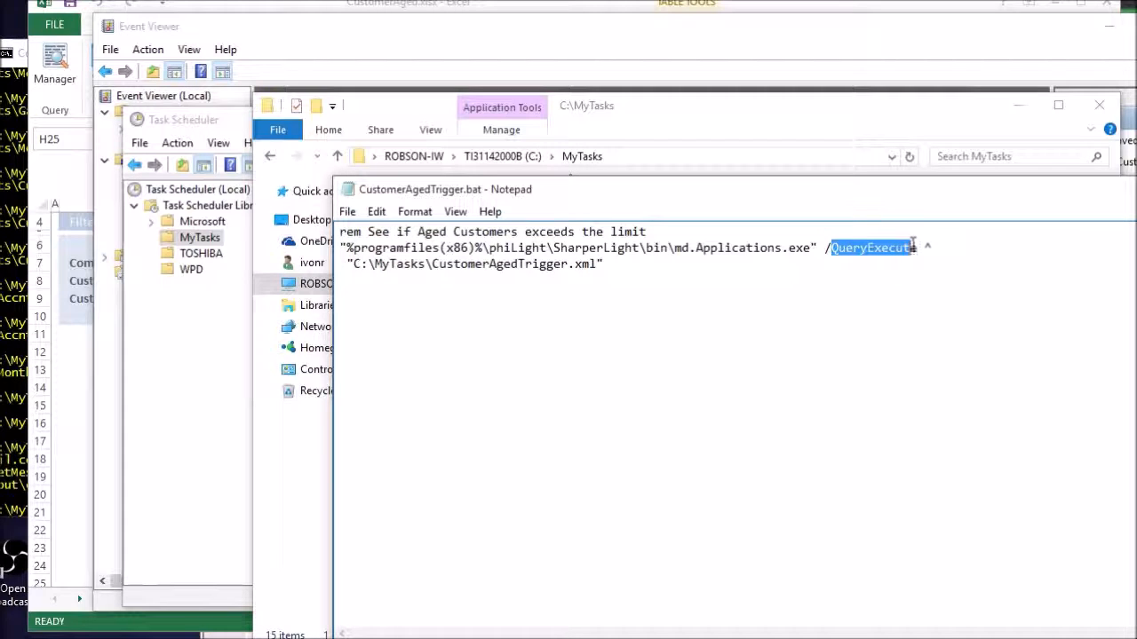
{"action": "left_click_drag", "start_coordinate": [916, 248], "coordinate": [910, 248]}
{"action": "left_click_drag", "start_coordinate": [925, 248], "coordinate": [935, 248]}
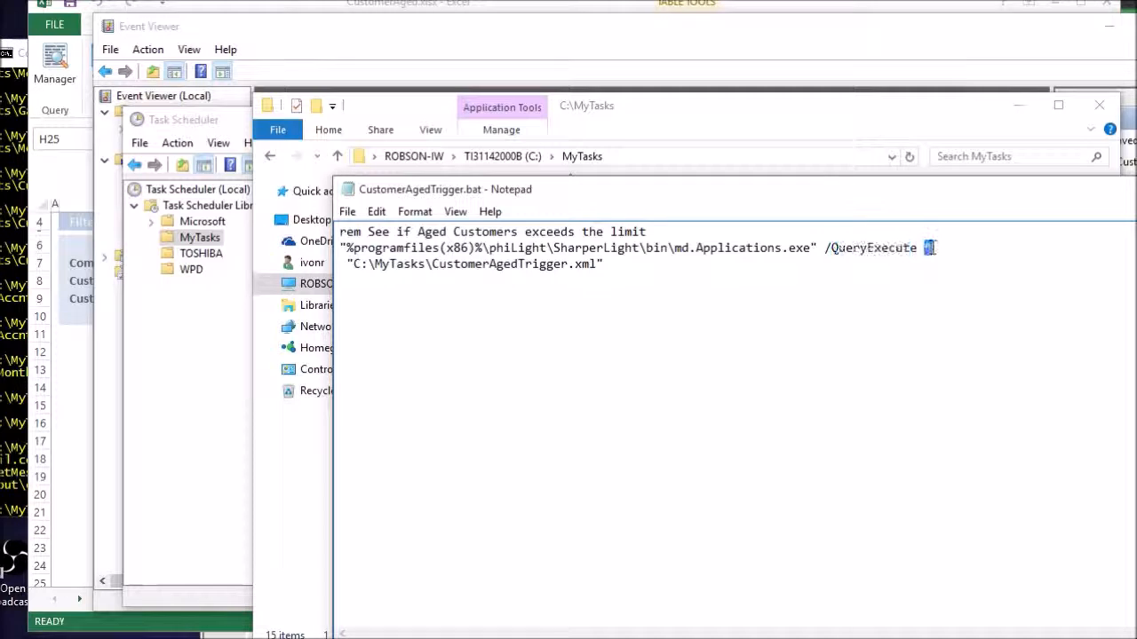
{"action": "left_click", "coordinate": [346, 264]}
{"action": "left_click", "coordinate": [386, 262]}
{"action": "left_click_drag", "start_coordinate": [351, 264], "coordinate": [627, 306]}
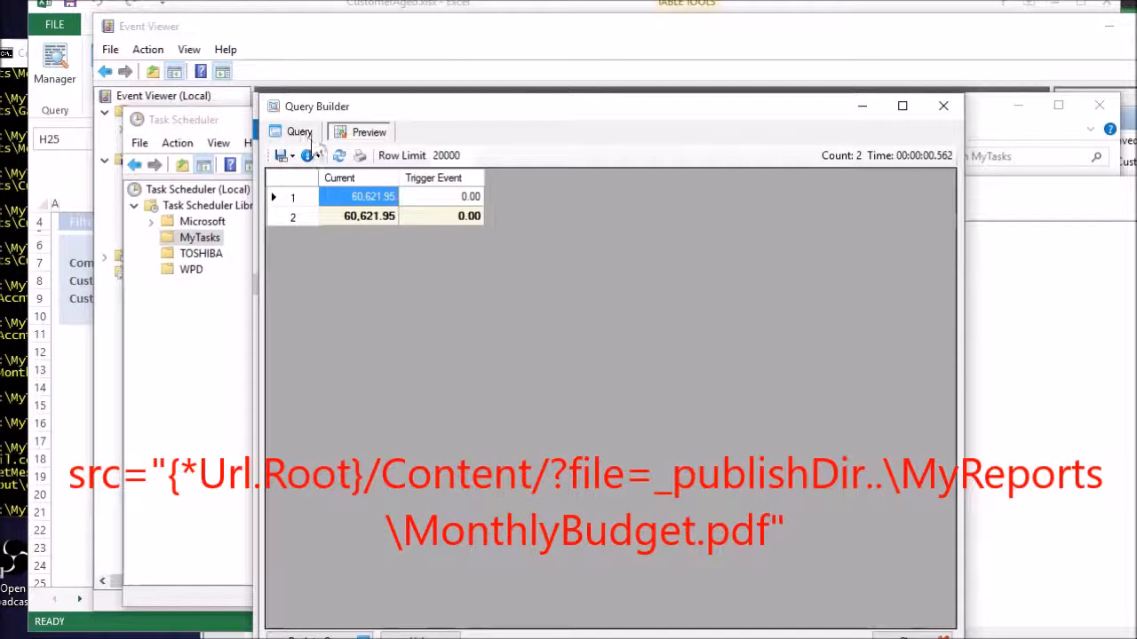
Switch to the query's definition in Query Builder, check the file save option for CustomerAgedTrigger.xml in MyTasks, and cancel saving
{"action": "left_click", "coordinate": [299, 131]}
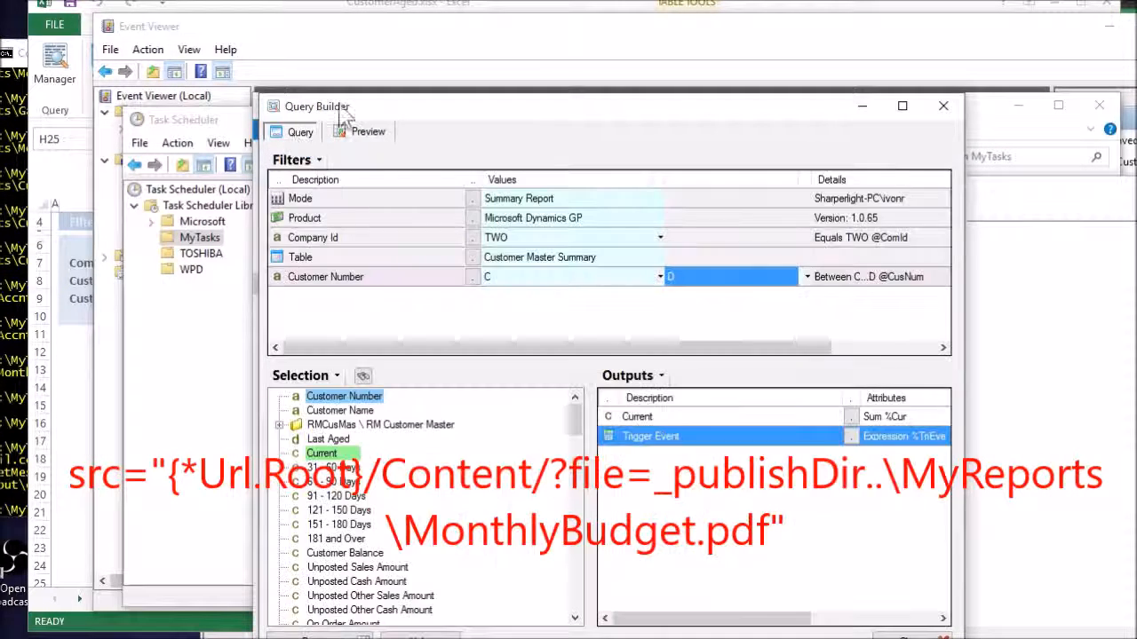
{"action": "right_click", "coordinate": [402, 259]}
{"action": "left_click", "coordinate": [451, 357]}
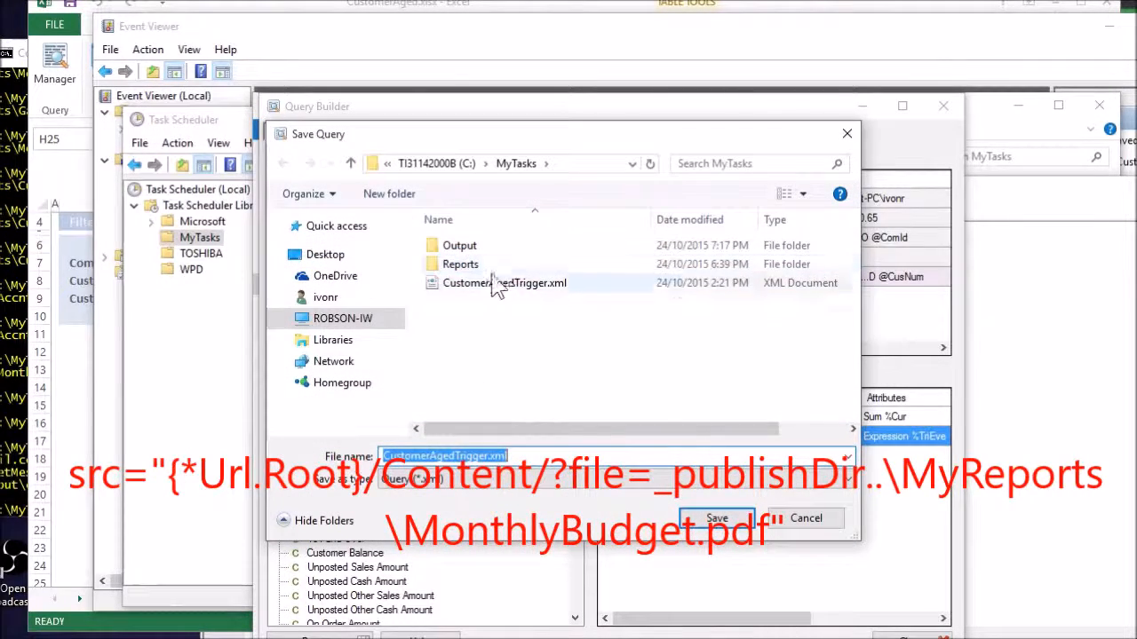
{"action": "left_click", "coordinate": [821, 526]}
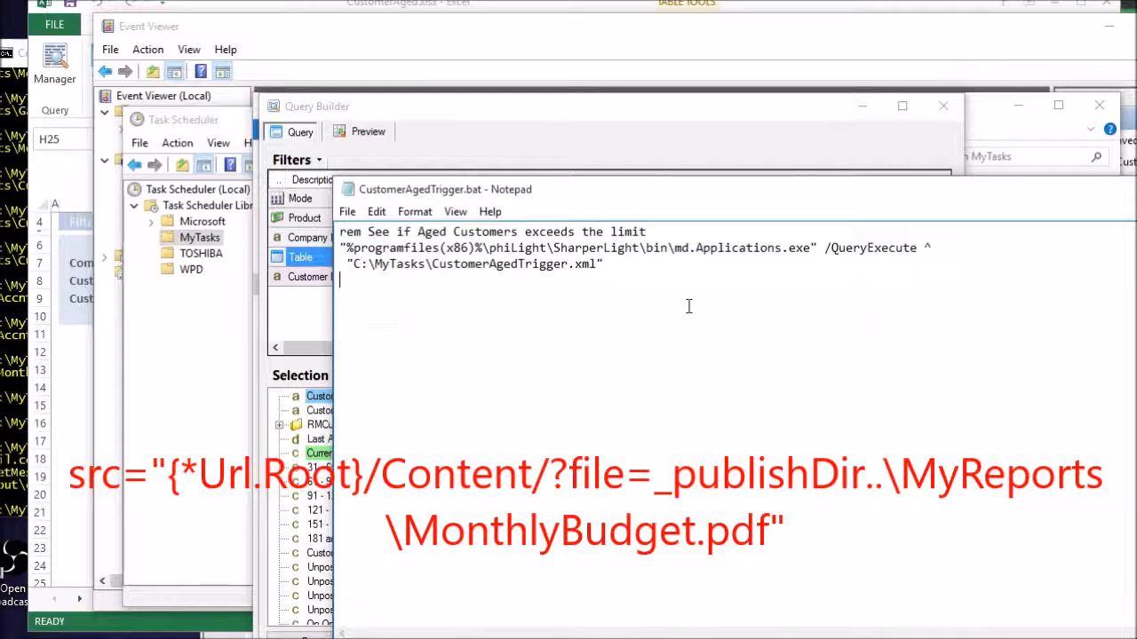
Review the complete command in CustomerAgedTrigger.bat and close the file
{"action": "left_click_drag", "start_coordinate": [607, 264], "coordinate": [254, 206]}
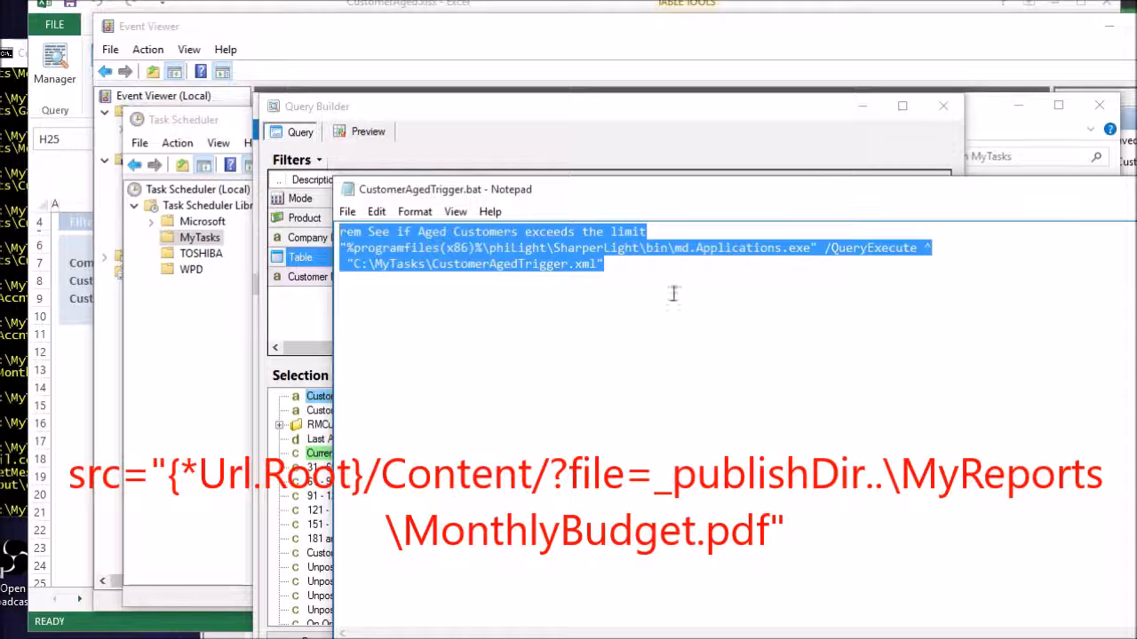
{"action": "left_click", "coordinate": [623, 274]}
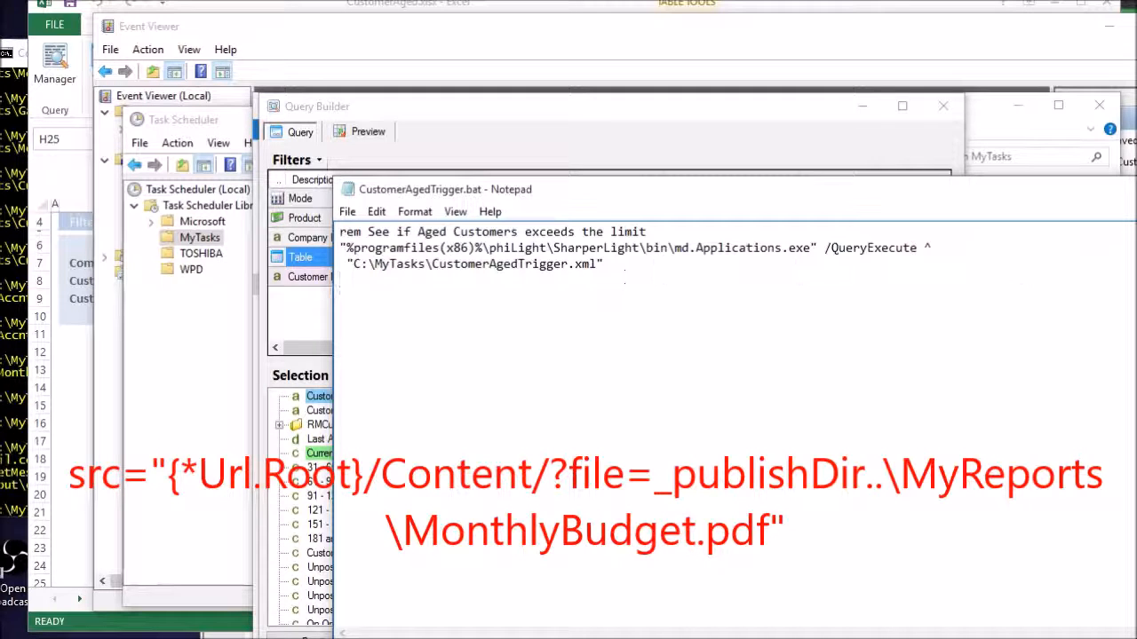
{"action": "key", "text": "alt+F4"}
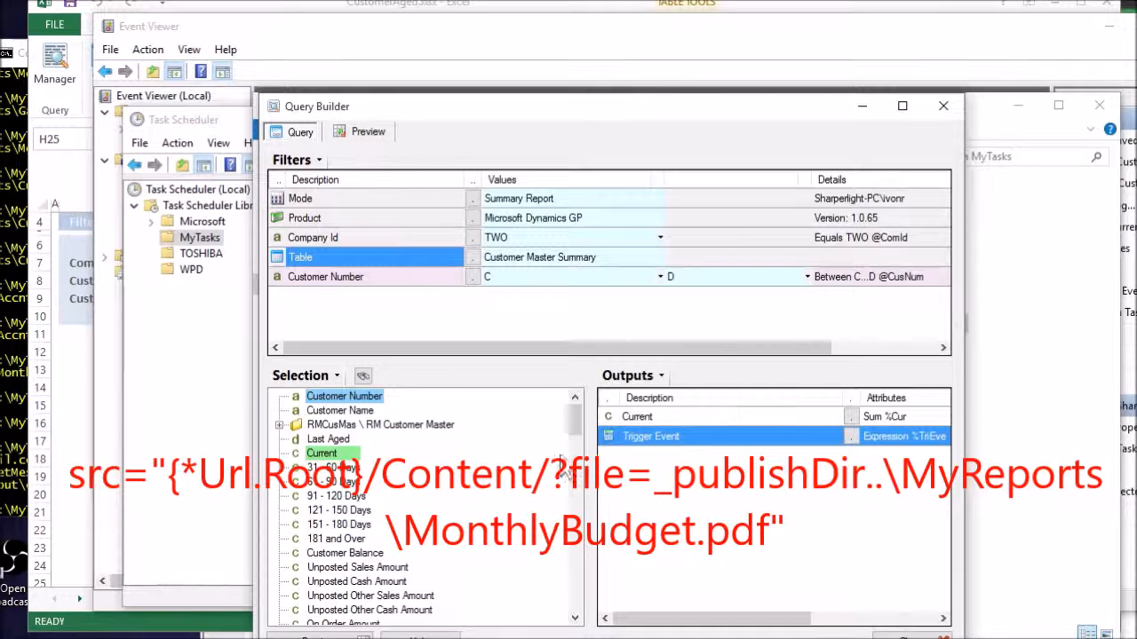
Open CustomerAgedEmail.bat from the MyTasks folder for editing and examine its ExcelExport option with the source workbook and PDF output paths
{"action": "left_click", "coordinate": [1064, 331]}
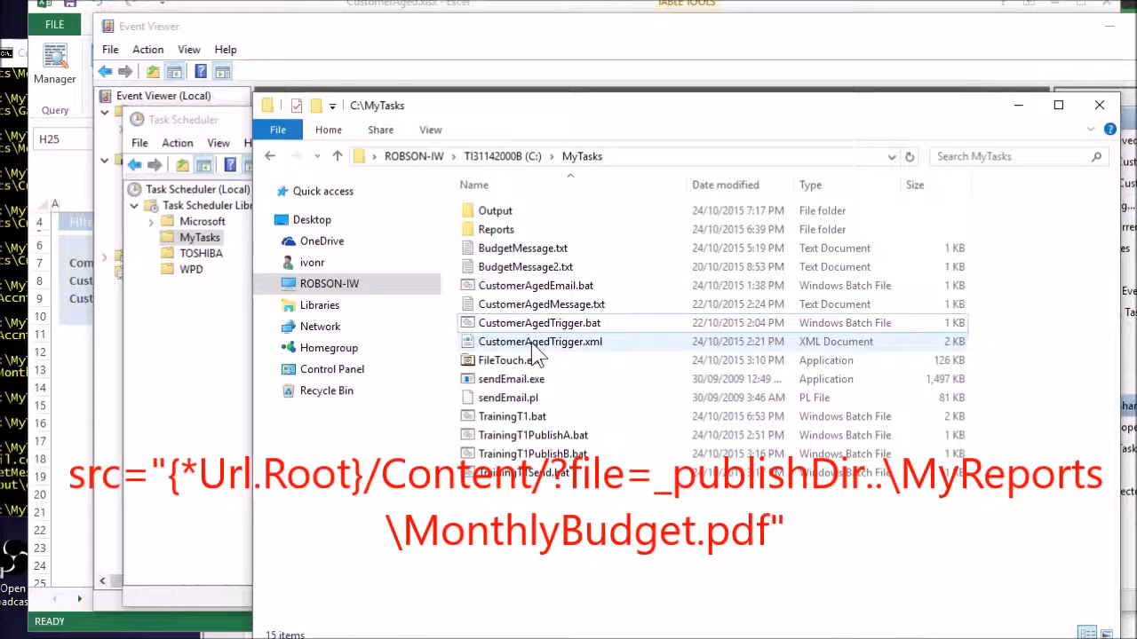
{"action": "right_click", "coordinate": [519, 285]}
{"action": "left_click", "coordinate": [557, 314]}
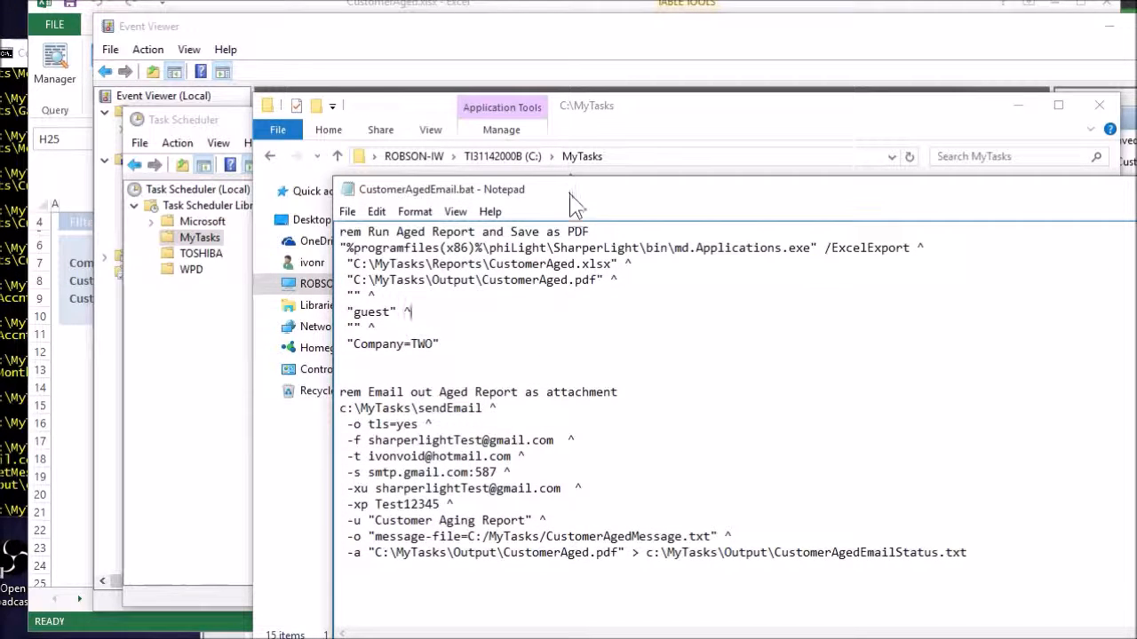
{"action": "left_click_drag", "start_coordinate": [580, 195], "coordinate": [573, 145]}
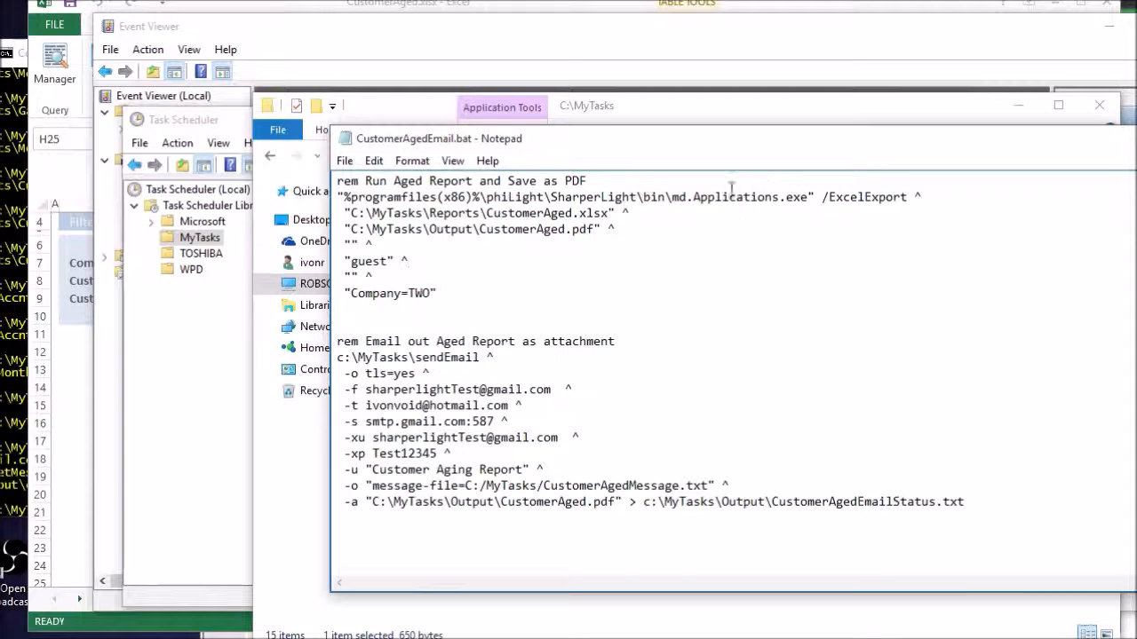
{"action": "left_click_drag", "start_coordinate": [902, 196], "coordinate": [821, 197]}
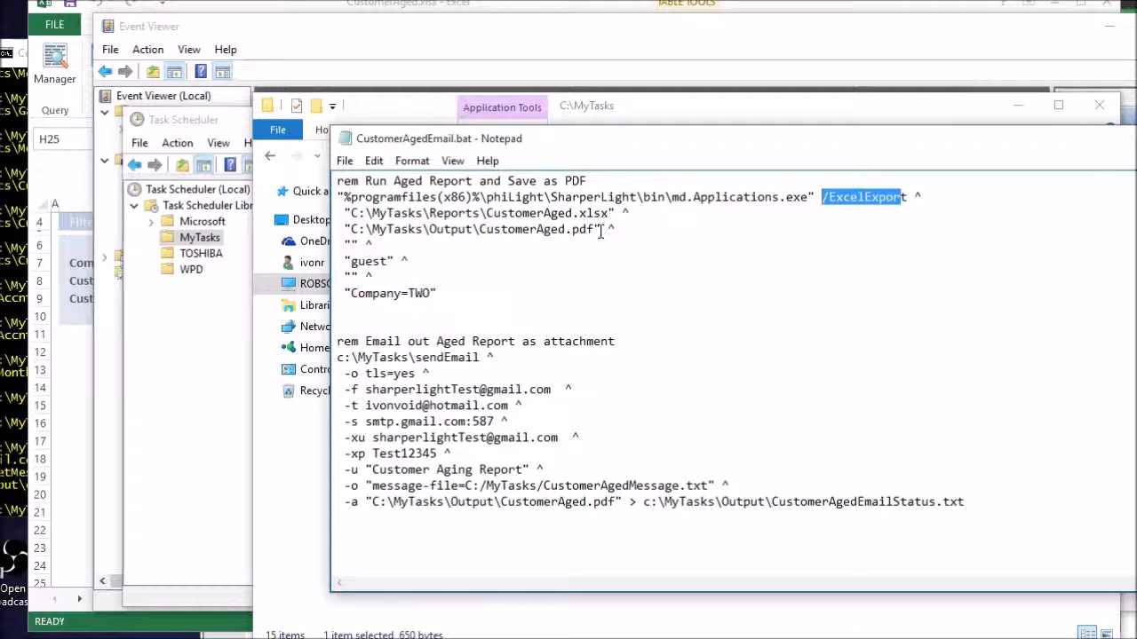
{"action": "left_click_drag", "start_coordinate": [597, 228], "coordinate": [471, 229]}
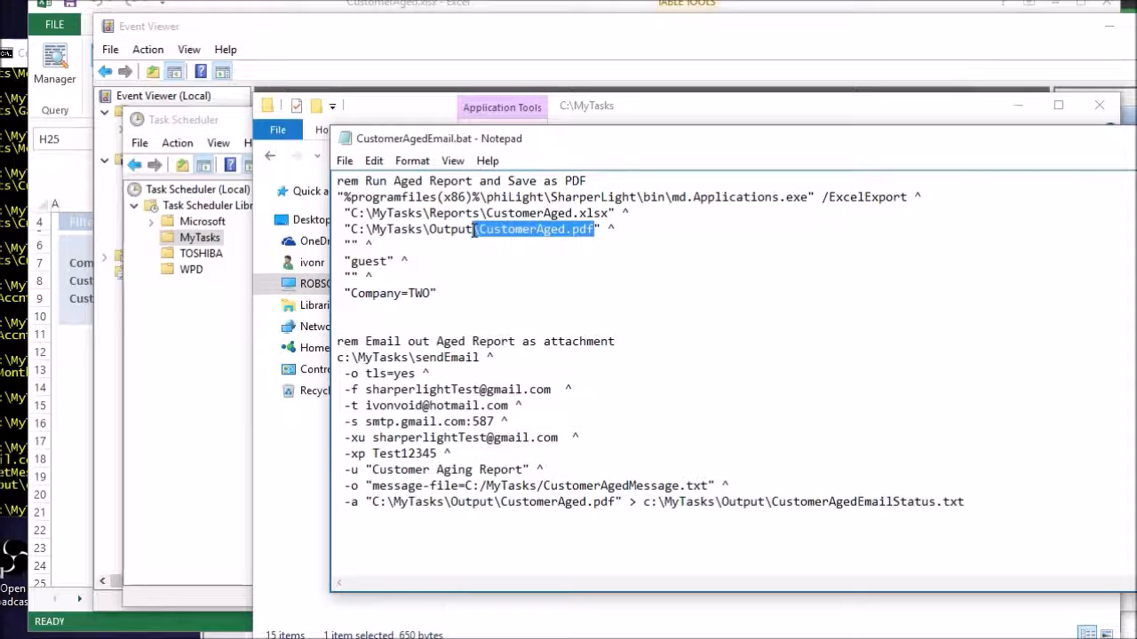
{"action": "left_click_drag", "start_coordinate": [622, 212], "coordinate": [615, 229]}
{"action": "left_click", "coordinate": [620, 214]}
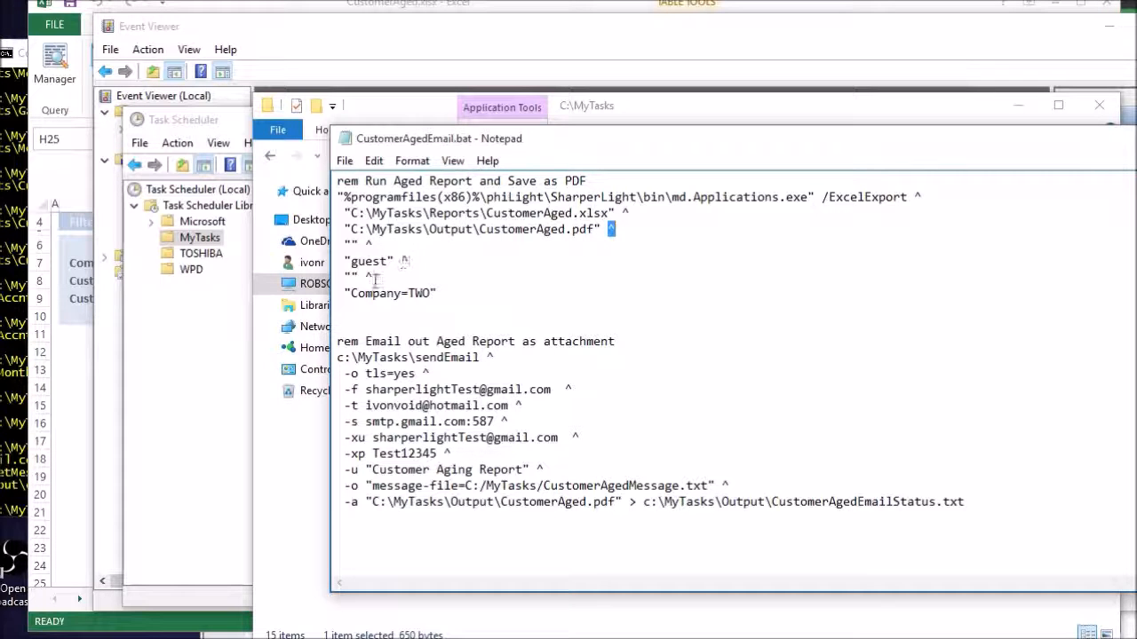
Examine the remaining ExcelExport arguments, from the blank parameters and the guest entry through the Company=TWO filter
{"action": "left_click_drag", "start_coordinate": [366, 241], "coordinate": [345, 248]}
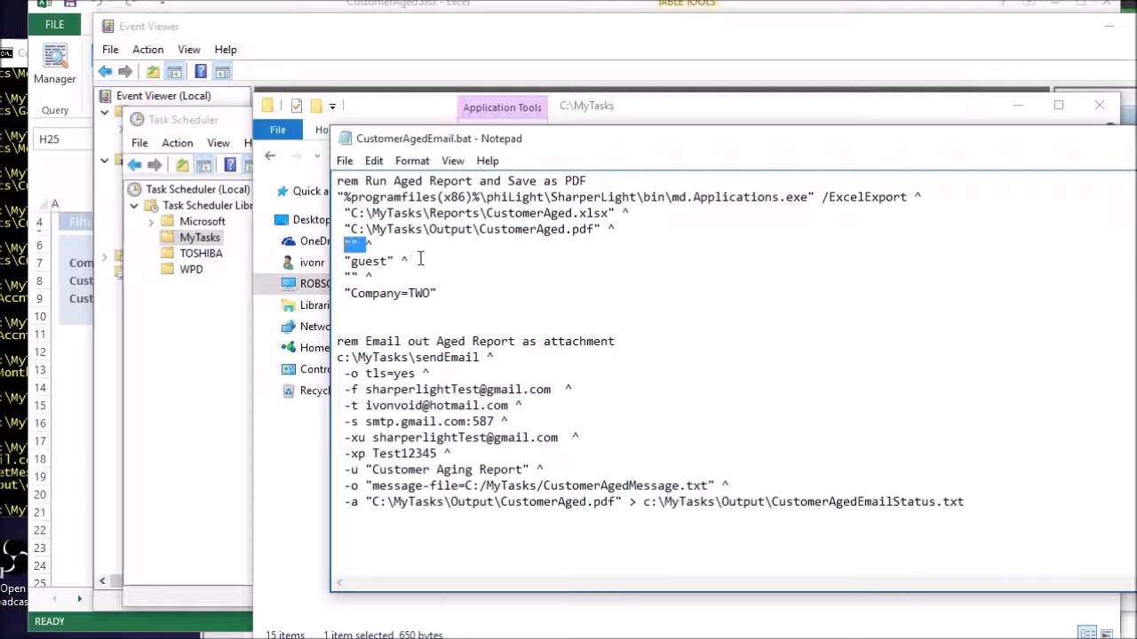
{"action": "left_click_drag", "start_coordinate": [414, 261], "coordinate": [345, 265]}
{"action": "left_click", "coordinate": [365, 268]}
{"action": "double_click", "coordinate": [365, 265]}
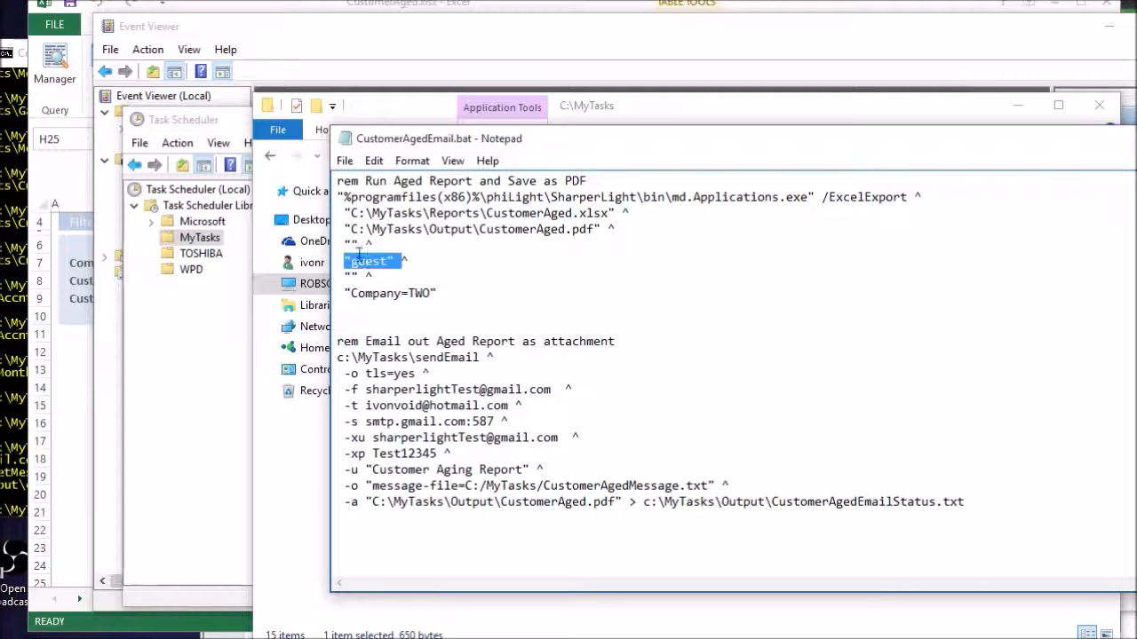
{"action": "left_click", "coordinate": [351, 260]}
{"action": "key", "text": "shift+Right"}
{"action": "key", "text": "shift+Right"}
{"action": "key", "text": "shift+Right"}
{"action": "key", "text": "shift+Right"}
{"action": "key", "text": "shift+Right"}
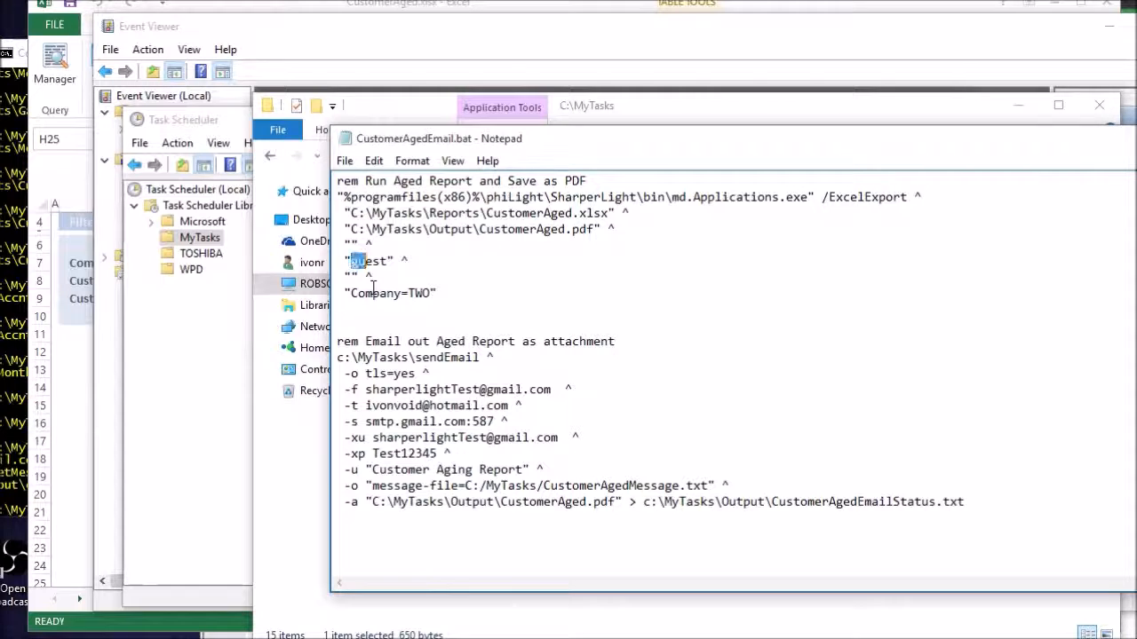
{"action": "key", "text": "Down"}
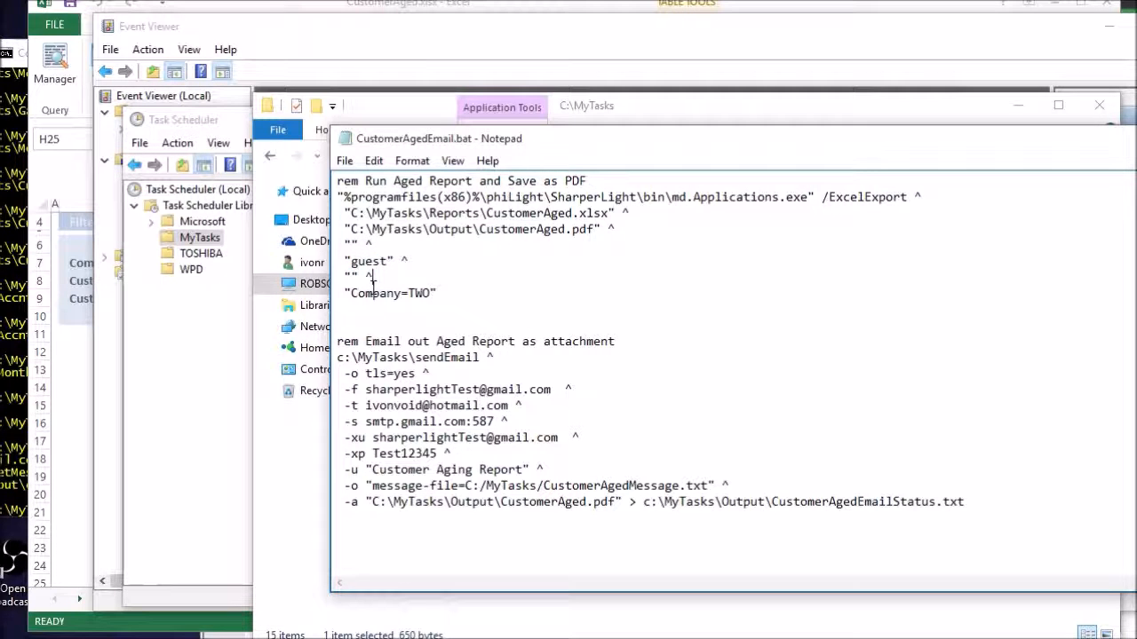
{"action": "key", "text": "shift+Left"}
{"action": "key", "text": "shift+Left"}
{"action": "key", "text": "shift+Left"}
{"action": "key", "text": "shift+Left"}
{"action": "key", "text": "Down"}
{"action": "key", "text": "shift+End"}
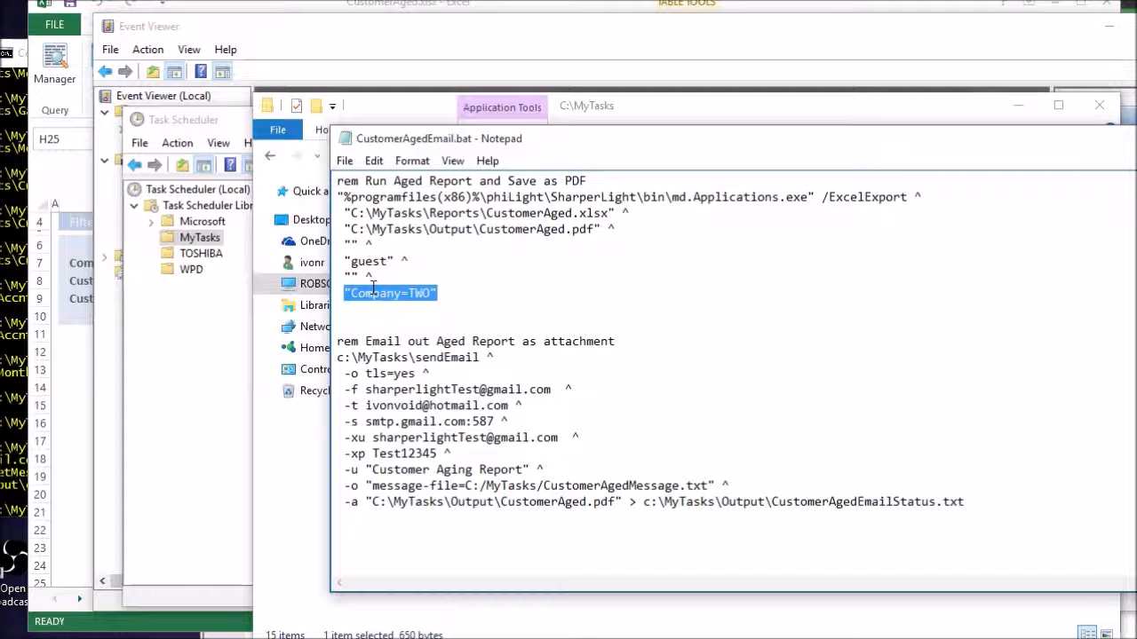
Examine the sendEmail command with its TLS, sender, recipient, mail server and account options
{"action": "key", "text": "Down"}
{"action": "key", "text": "Down"}
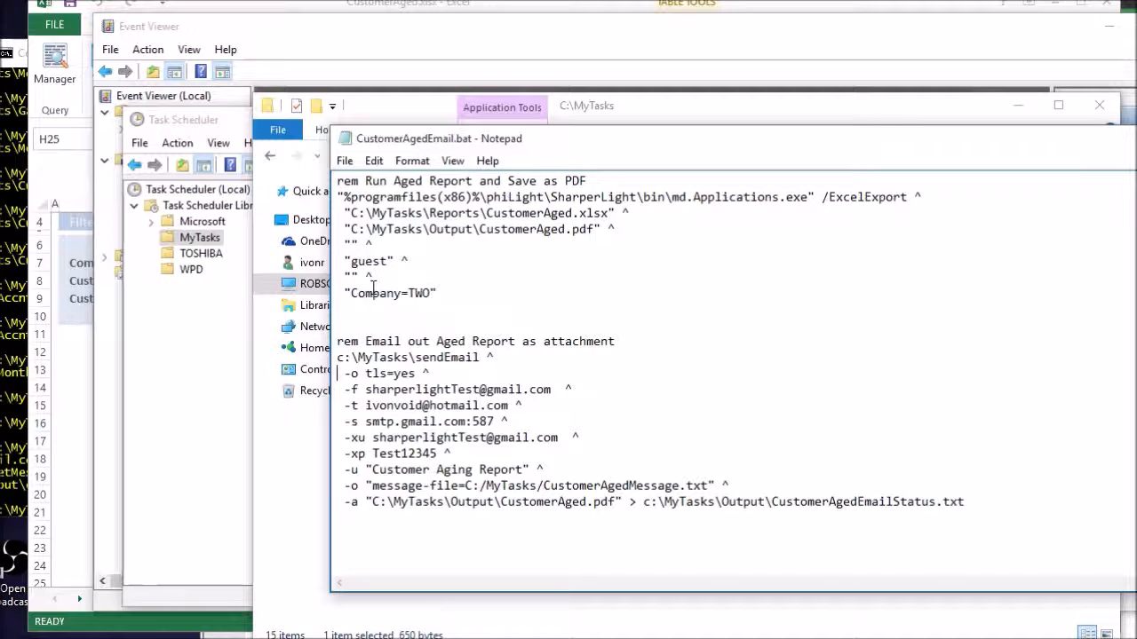
{"action": "key", "text": "Up"}
{"action": "key", "text": "Down"}
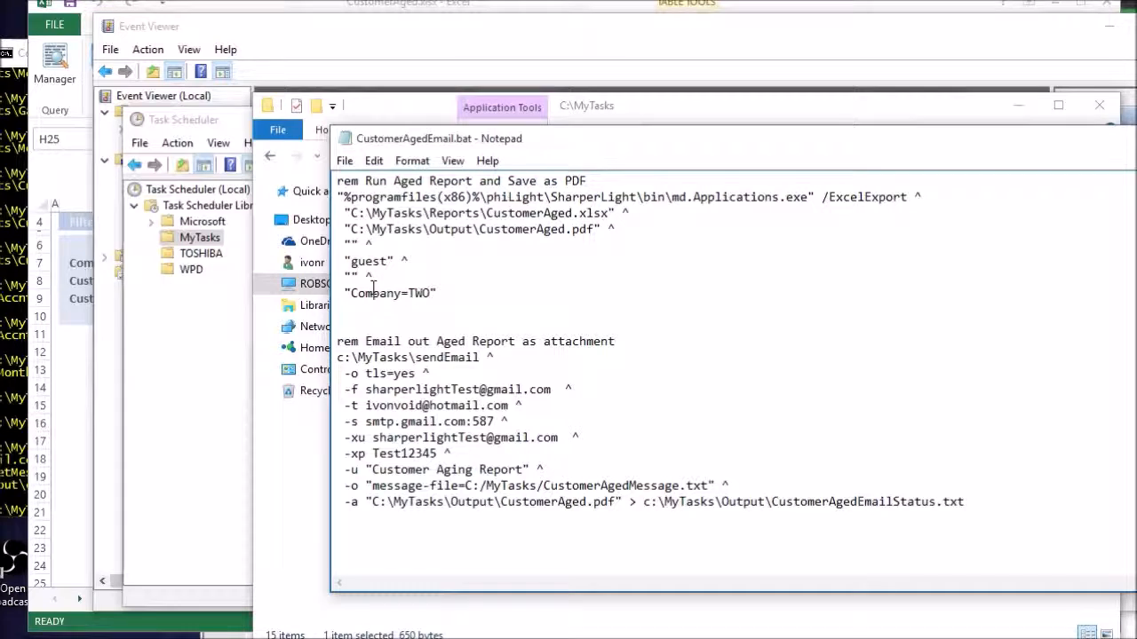
{"action": "key", "text": "shift+End"}
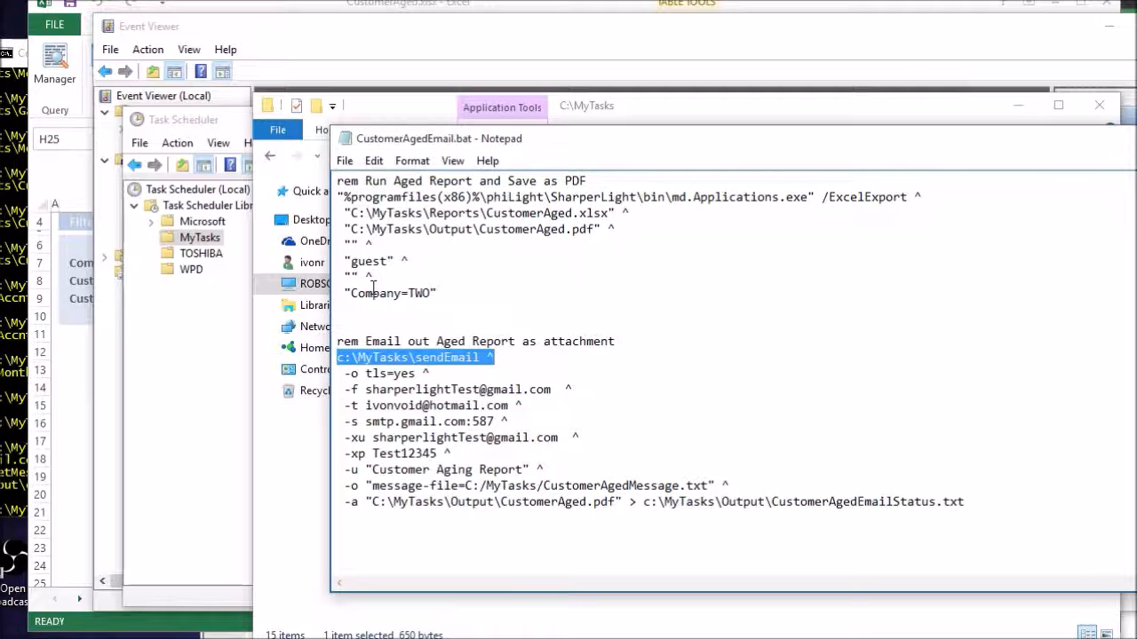
{"action": "key", "text": "Down"}
{"action": "key", "text": "Down"}
{"action": "key", "text": "Down"}
{"action": "key", "text": "Down"}
{"action": "key", "text": "Up"}
{"action": "key", "text": "Up"}
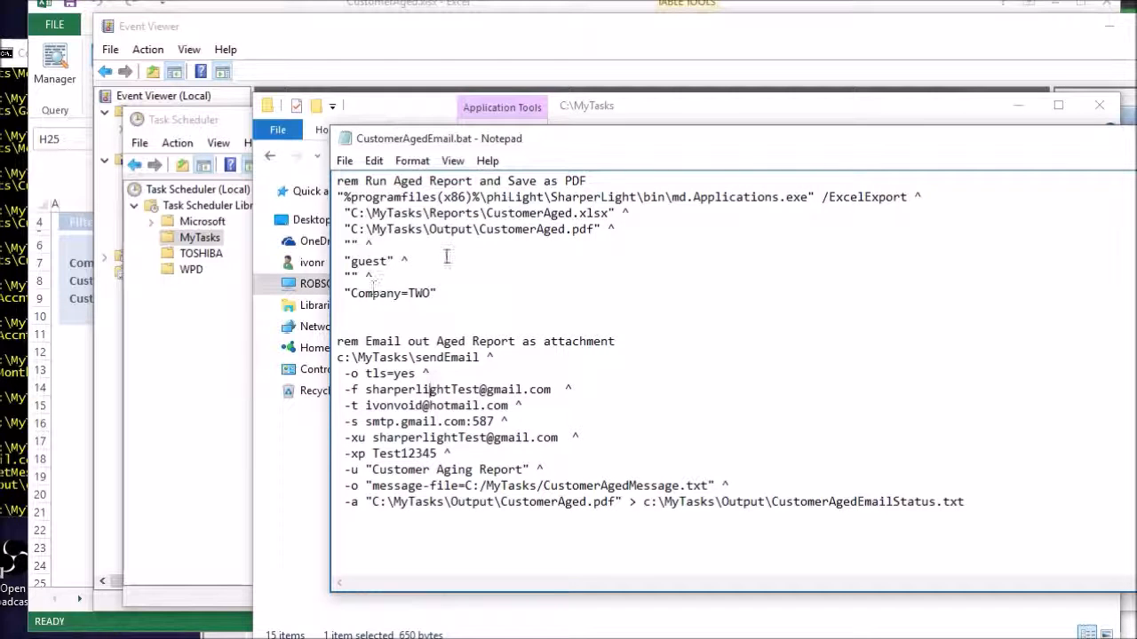
{"action": "double_click", "coordinate": [407, 437]}
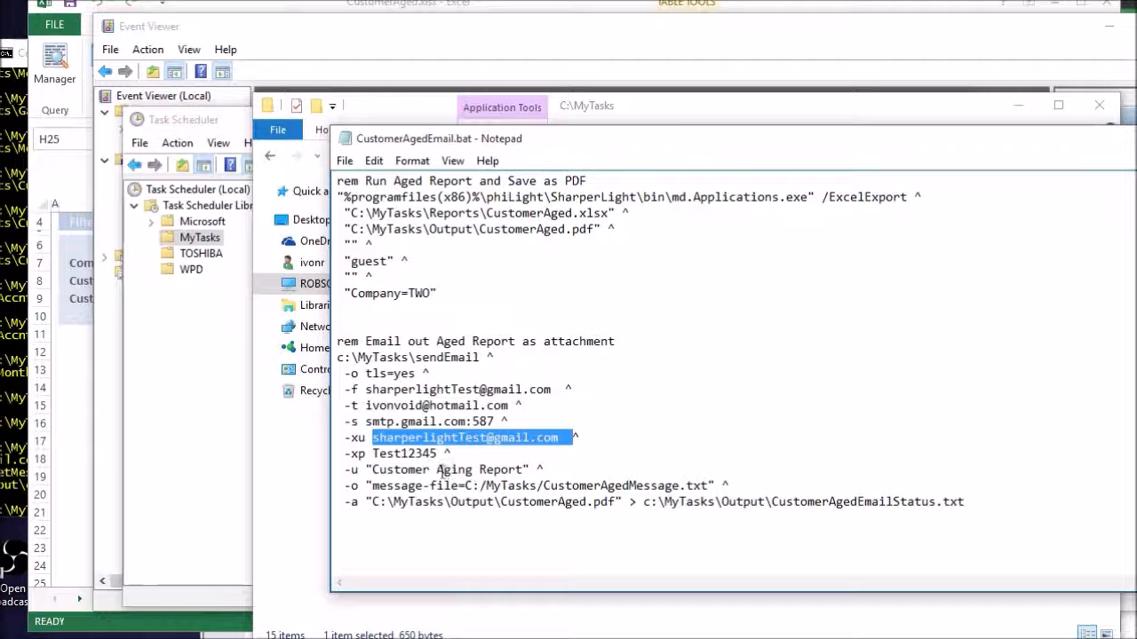
Examine the email's subject, message file, PDF attachment and status output file in the sendEmail command
{"action": "left_click_drag", "start_coordinate": [377, 469], "coordinate": [712, 485]}
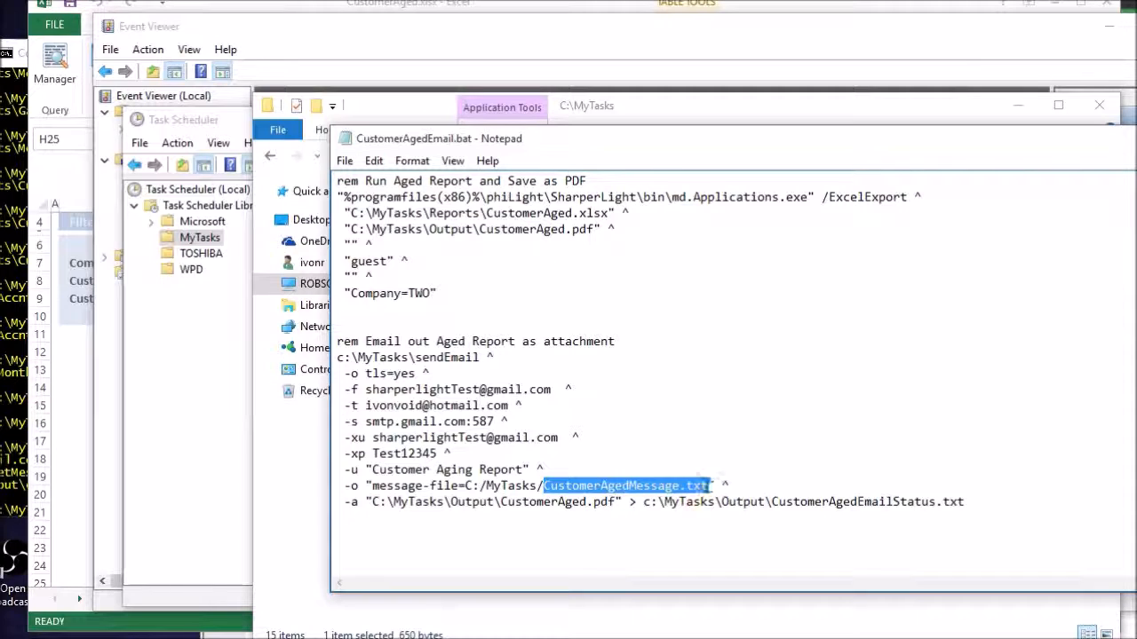
{"action": "left_click_drag", "start_coordinate": [508, 503], "coordinate": [595, 503]}
{"action": "left_click_drag", "start_coordinate": [776, 503], "coordinate": [939, 502]}
{"action": "left_click", "coordinate": [966, 502]}
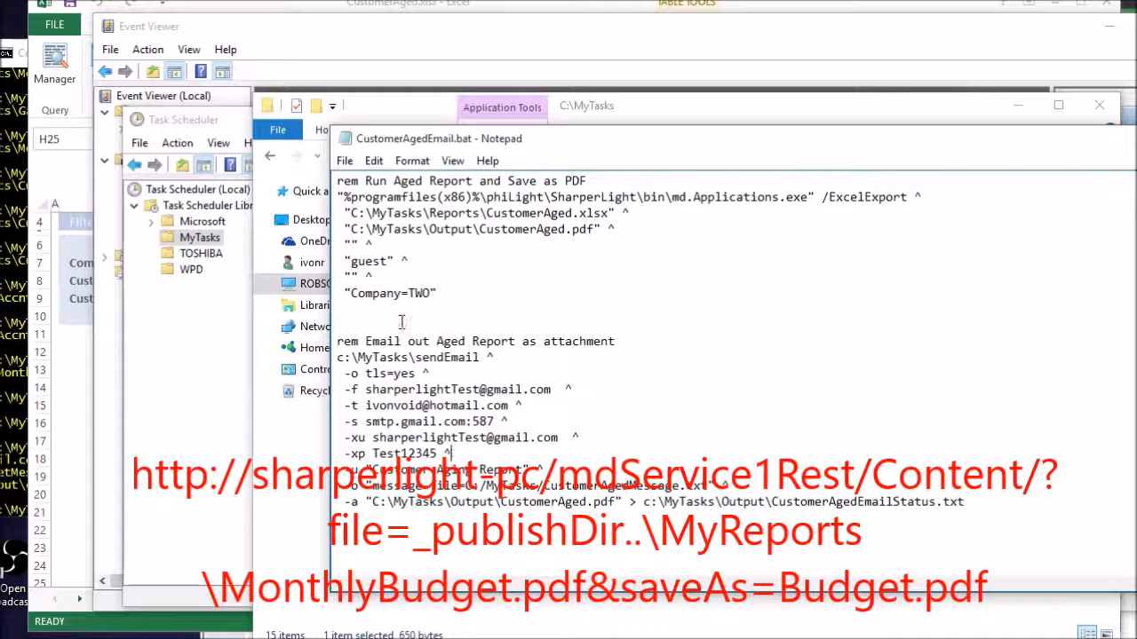
Switch to Task Scheduler and compare the triggers of the CustomerAgedTrigger and CustomerAgedEmail tasks
{"action": "left_click", "coordinate": [215, 451]}
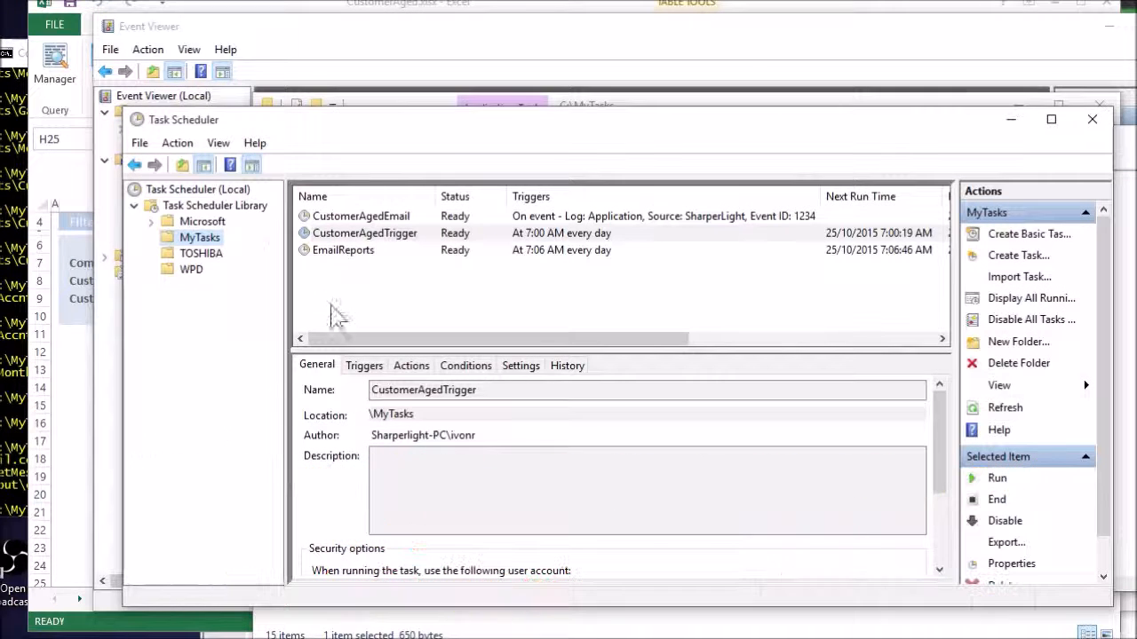
{"action": "left_click", "coordinate": [373, 234]}
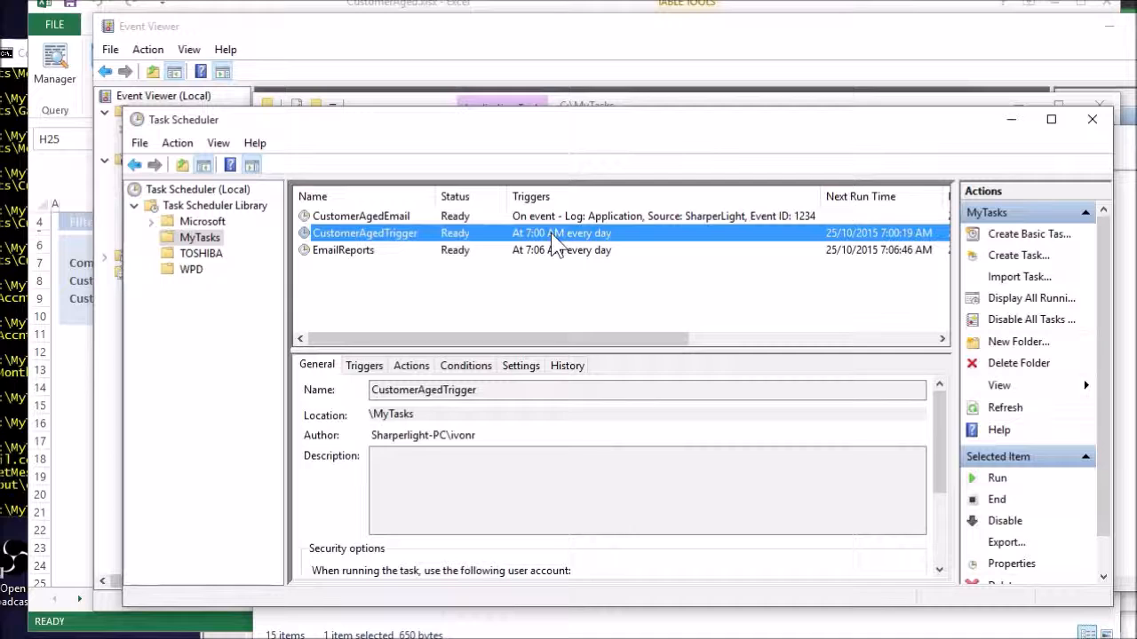
{"action": "left_click", "coordinate": [386, 217]}
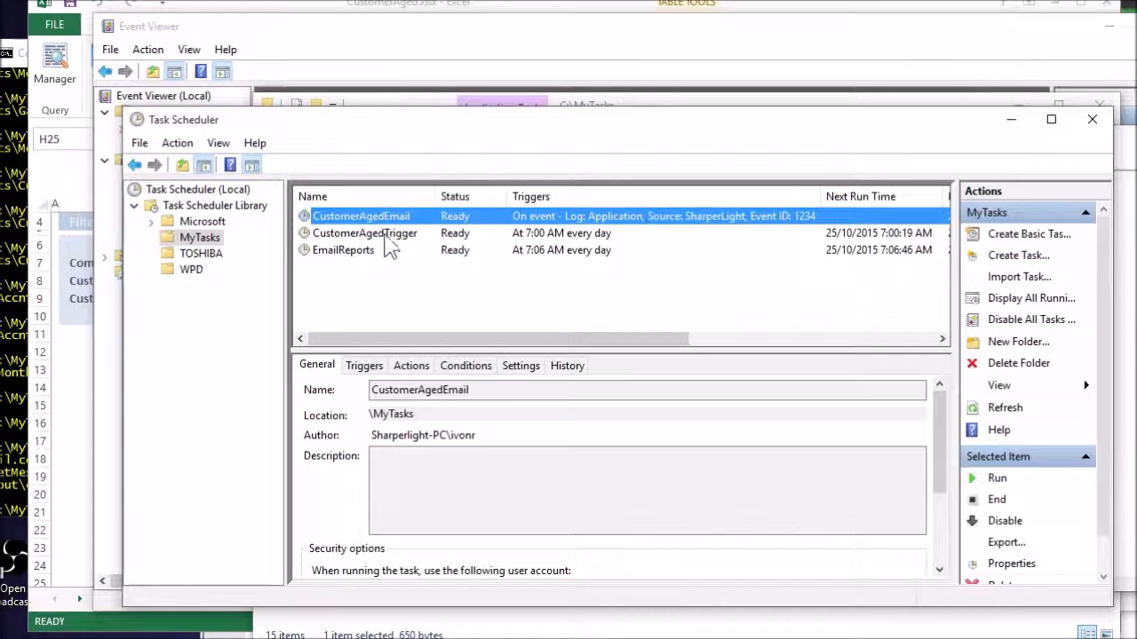
{"action": "left_click", "coordinate": [519, 235]}
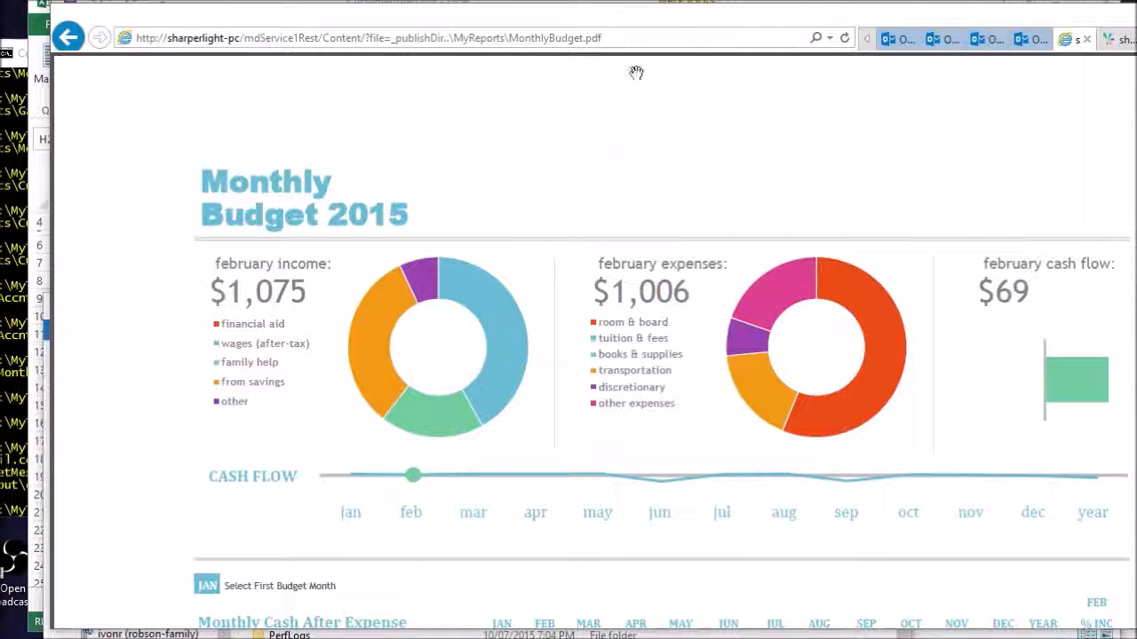
Look through the published MonthlyBudget.pdf report in the browser
{"action": "scroll", "coordinate": [599, 436], "scroll_direction": "down", "scroll_amount": 3}
{"action": "scroll", "coordinate": [590, 440], "scroll_direction": "down", "scroll_amount": 2}
{"action": "scroll", "coordinate": [595, 439], "scroll_direction": "up", "scroll_amount": 5}
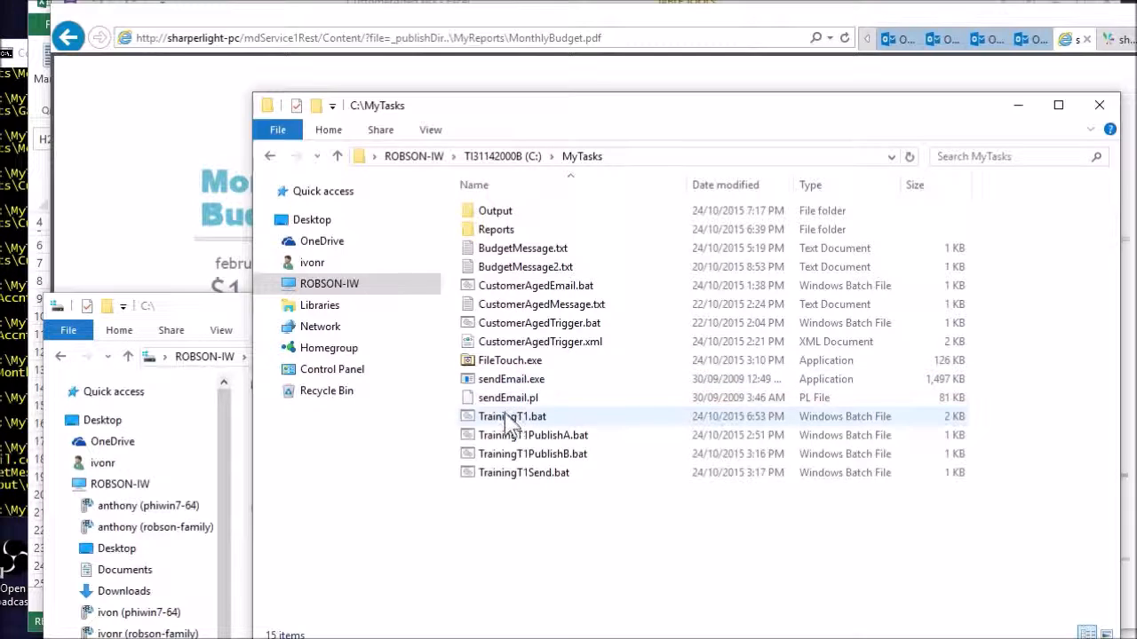
Open the Output folder in C:\MyTasks and look over the CustomerAged, CustomerAged_TWO and CustomerAged_TYZ PDF files
{"action": "left_click", "coordinate": [487, 213]}
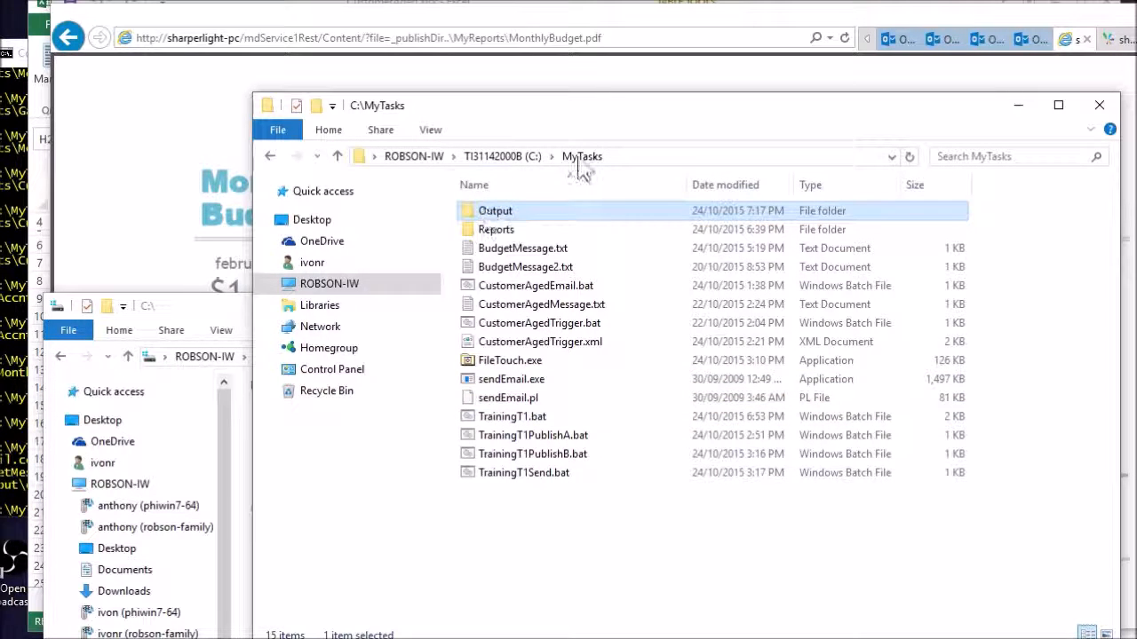
{"action": "double_click", "coordinate": [498, 213]}
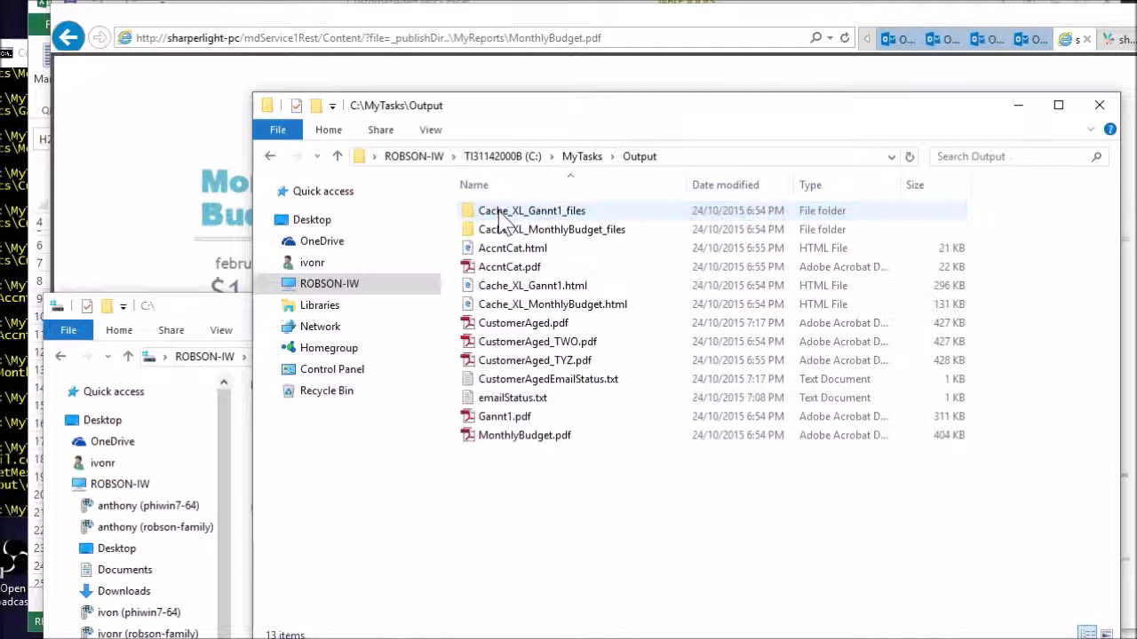
{"action": "left_click", "coordinate": [519, 325]}
{"action": "left_click", "coordinate": [536, 345]}
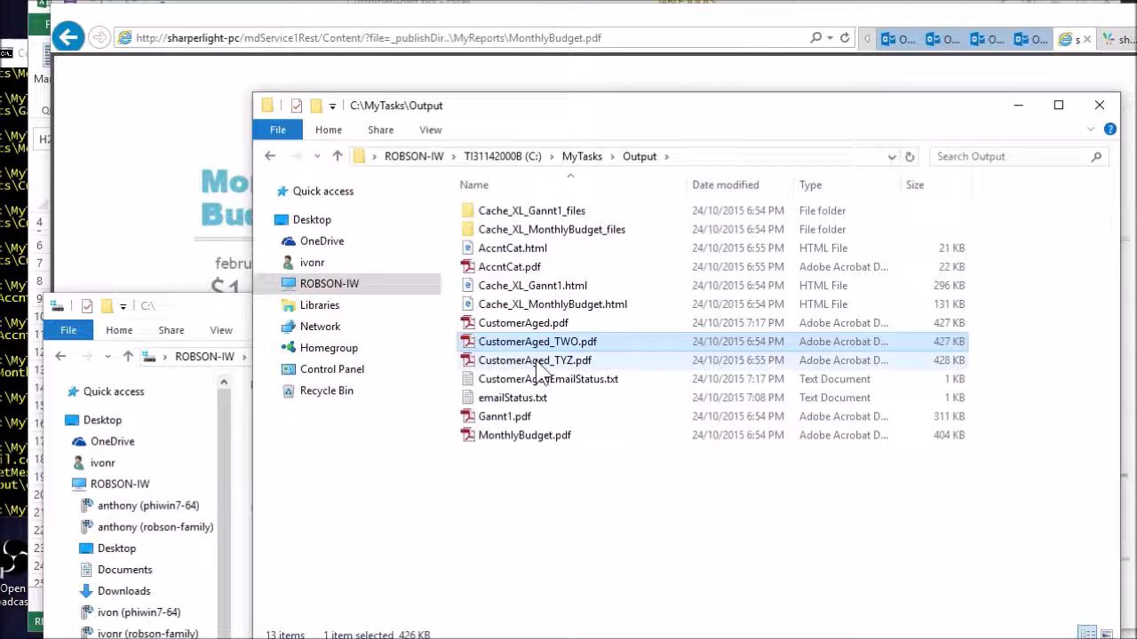
{"action": "left_click", "coordinate": [536, 363]}
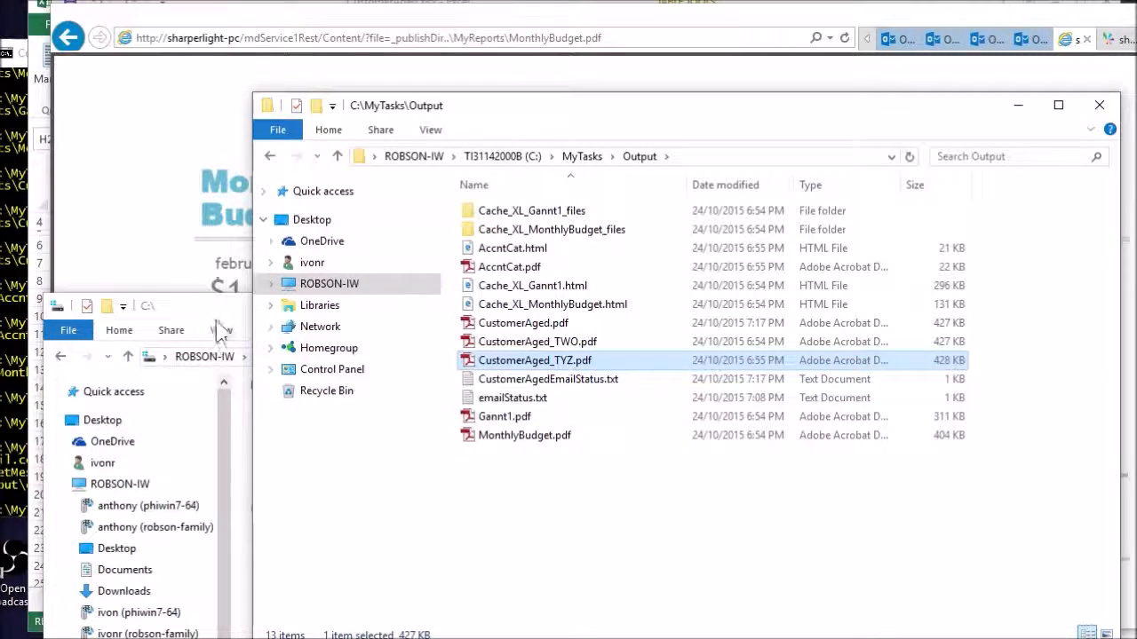
Rearrange the two File Explorer windows so the C:\ folder list sits in front of the Output folder
{"action": "left_click_drag", "start_coordinate": [220, 303], "coordinate": [392, 313]}
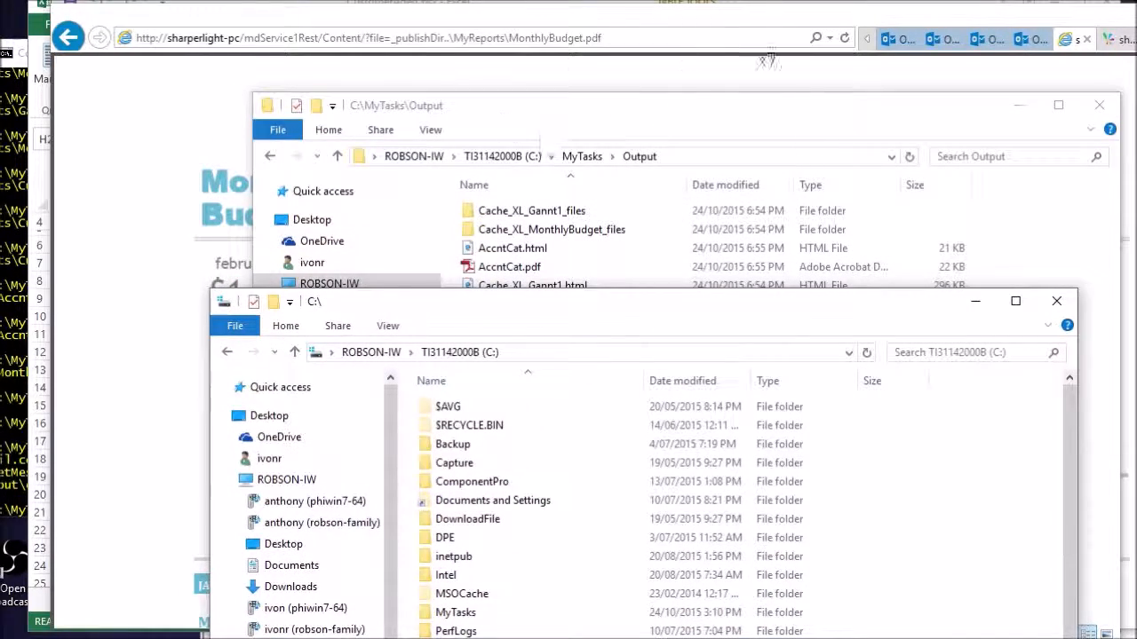
{"action": "left_click", "coordinate": [652, 116]}
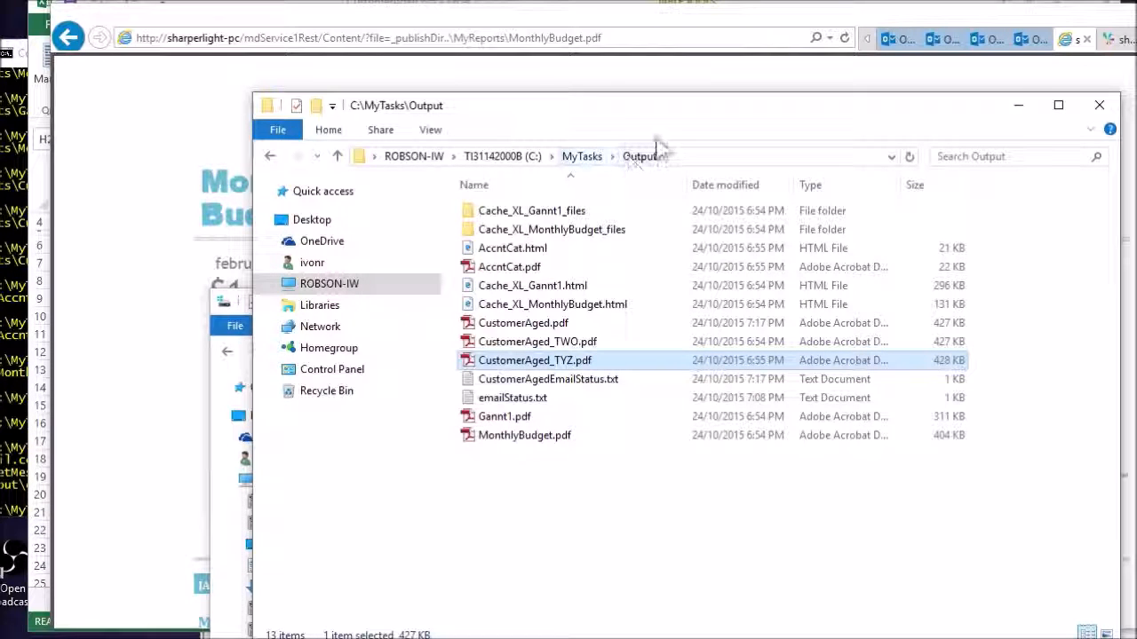
{"action": "left_click_drag", "start_coordinate": [662, 127], "coordinate": [769, 21]}
{"action": "left_click_drag", "start_coordinate": [347, 313], "coordinate": [296, 149]}
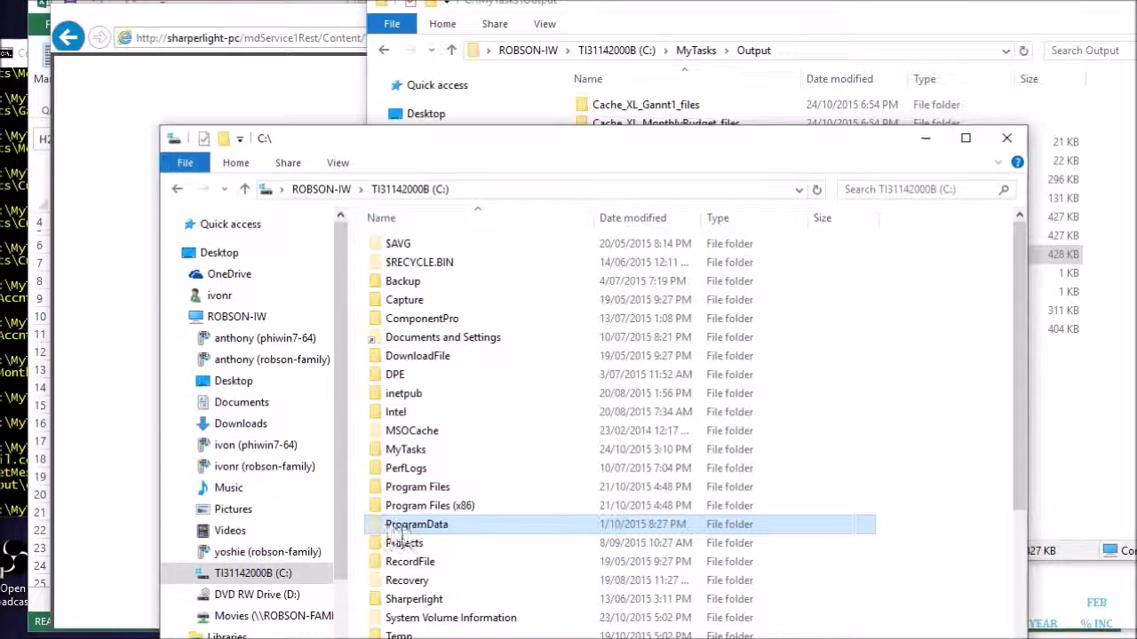
Open the folder C:\ProgramData\SharperLight\ServiceResources\Publish in the C:\ window
{"action": "double_click", "coordinate": [428, 527]}
{"action": "left_click_drag", "start_coordinate": [525, 147], "coordinate": [540, 88]}
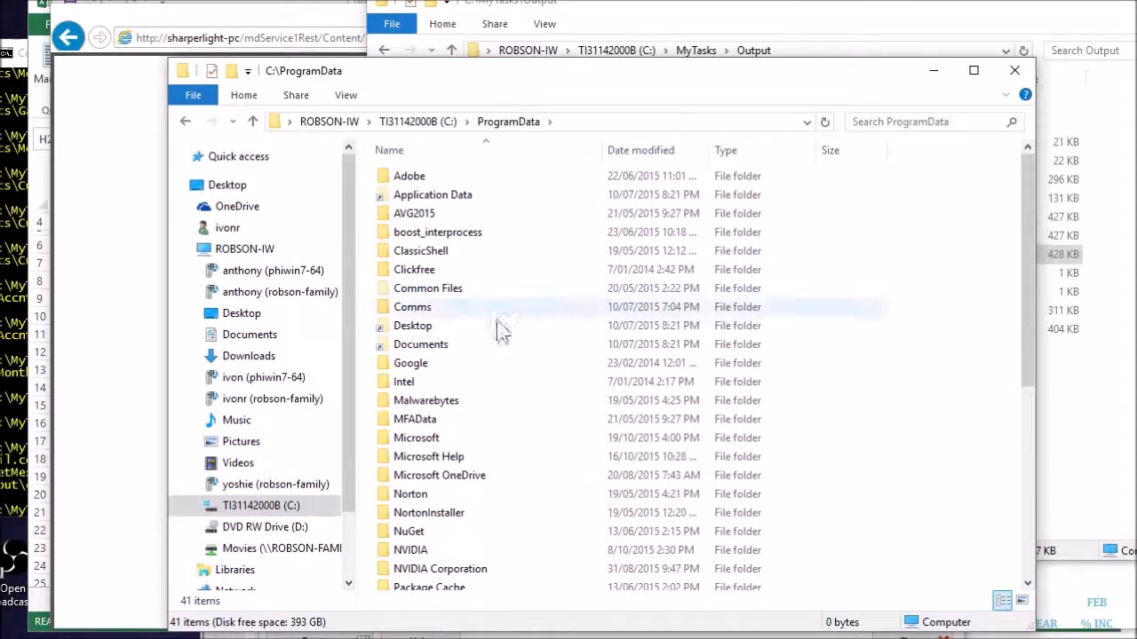
{"action": "scroll", "coordinate": [503, 317], "scroll_direction": "down", "scroll_amount": 4}
{"action": "double_click", "coordinate": [421, 475]}
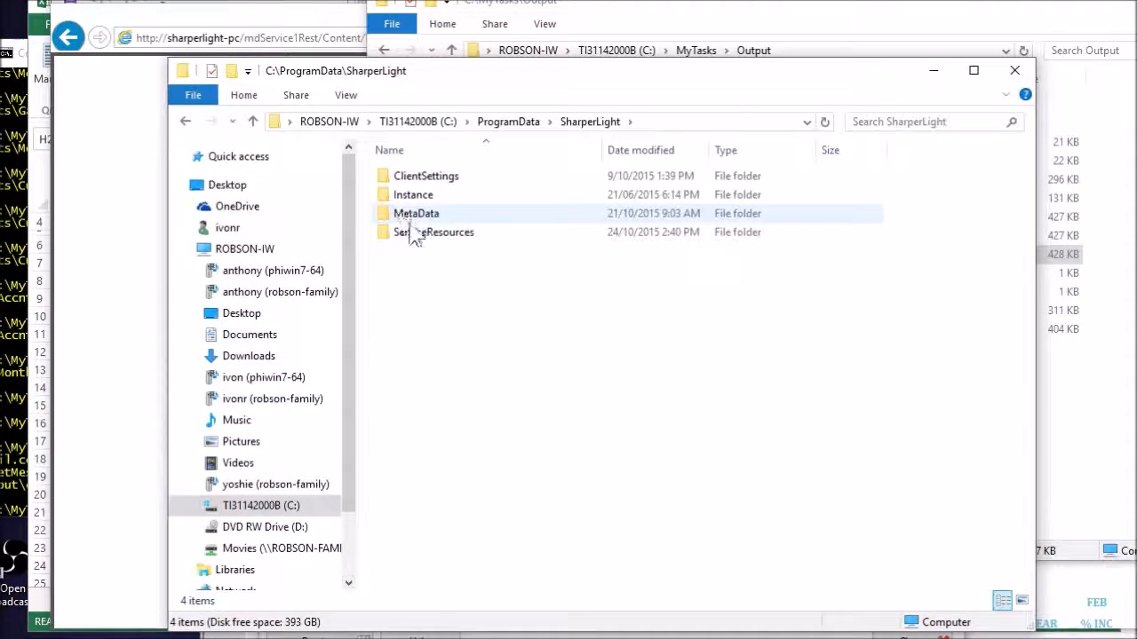
{"action": "left_click", "coordinate": [413, 245]}
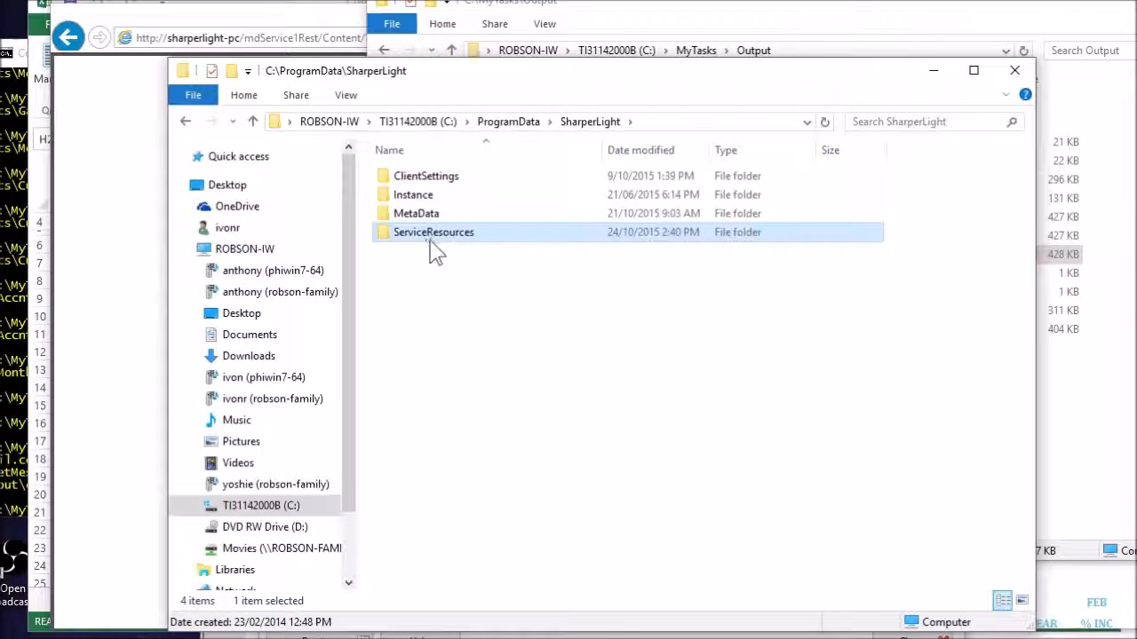
{"action": "double_click", "coordinate": [453, 236]}
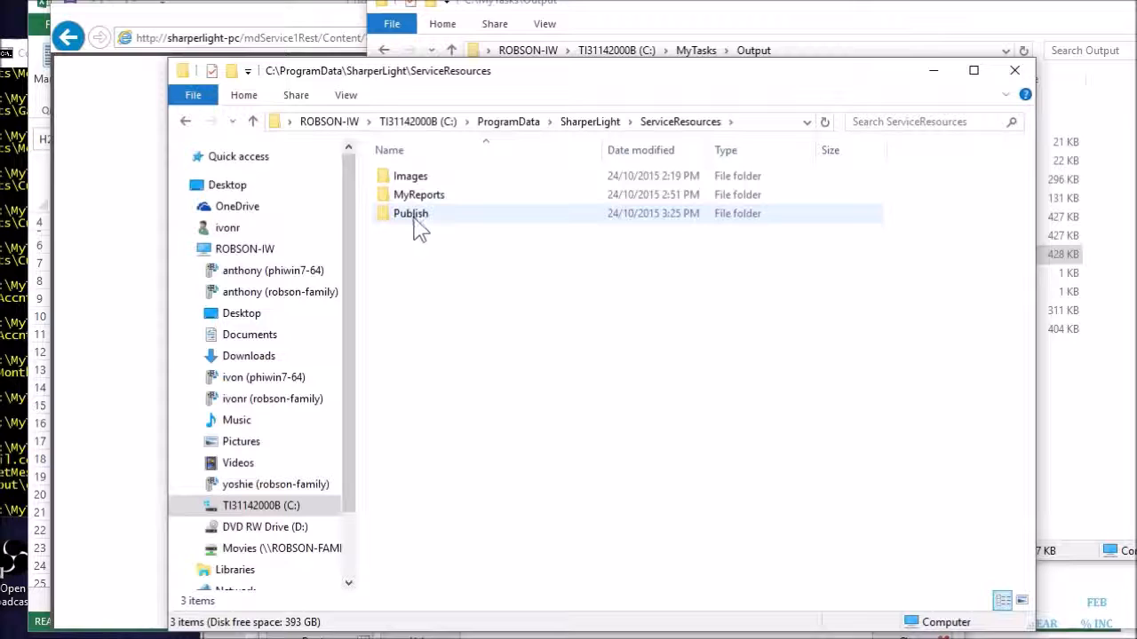
{"action": "left_click", "coordinate": [420, 222]}
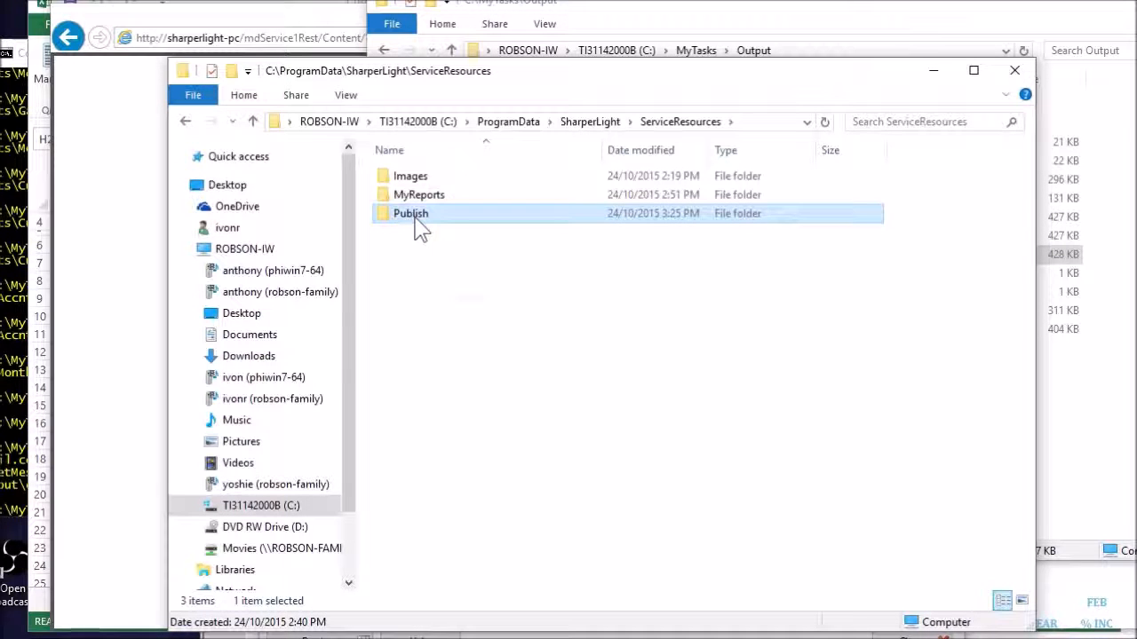
{"action": "double_click", "coordinate": [420, 222]}
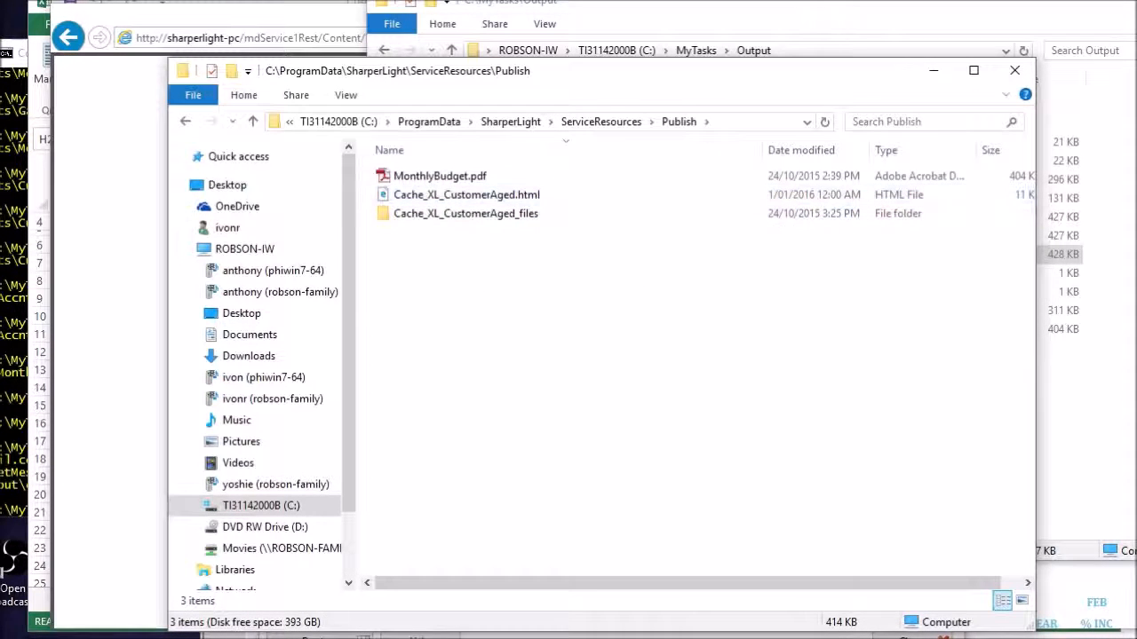
Switch to the browser and examine the MonthlyBudget.pdf address, including its _publishDir and MyReports parts
{"action": "left_click", "coordinate": [1079, 408]}
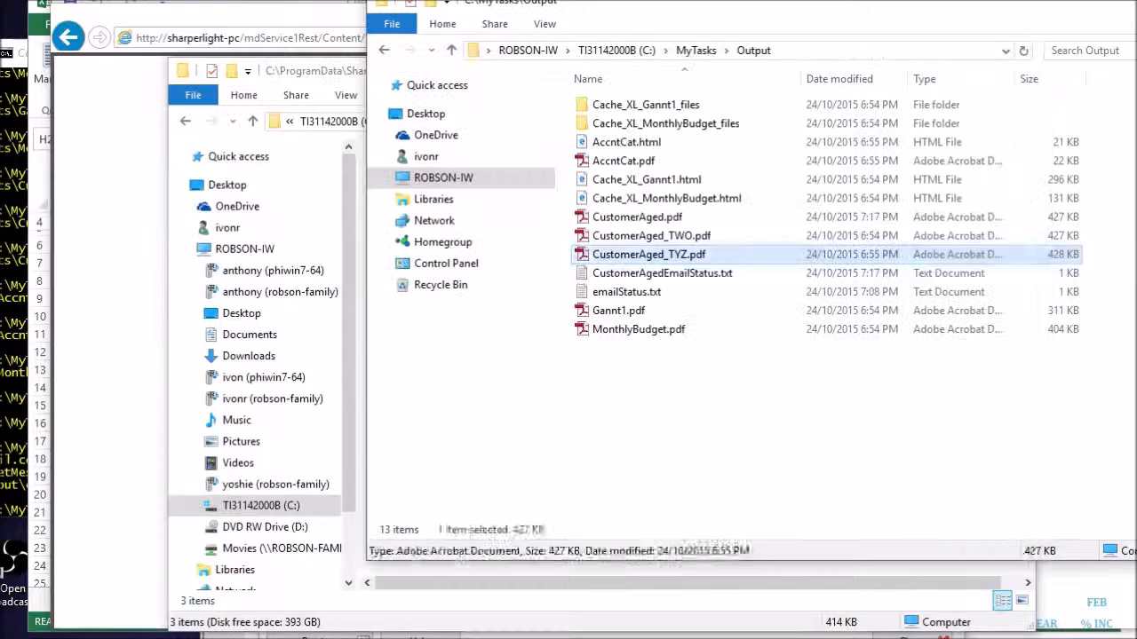
{"action": "left_click", "coordinate": [269, 31]}
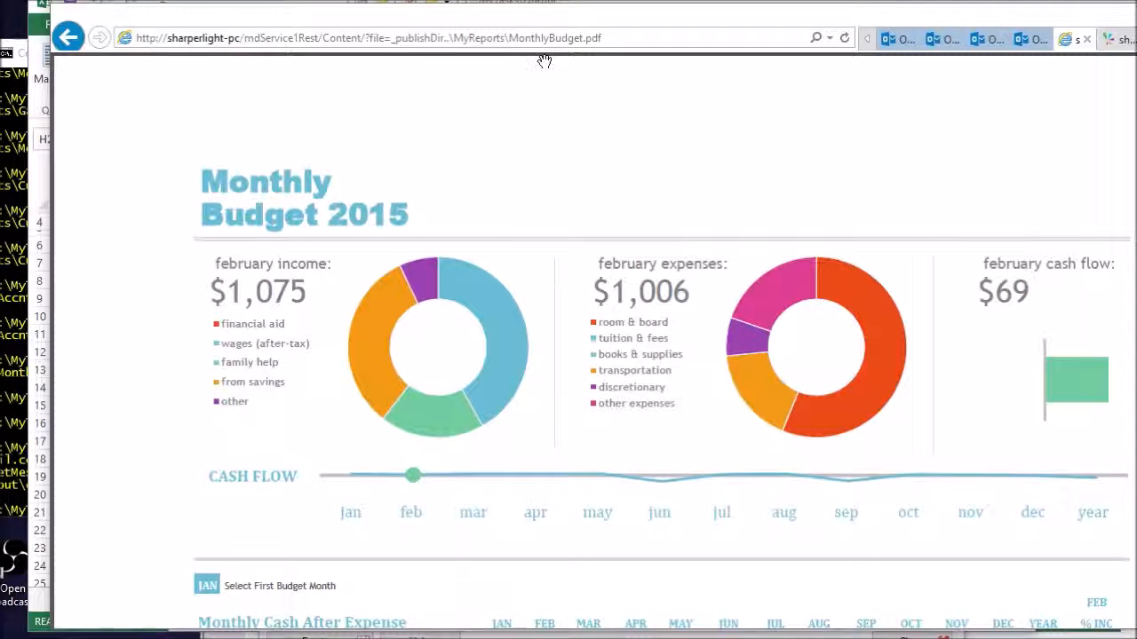
{"action": "left_click", "coordinate": [369, 35]}
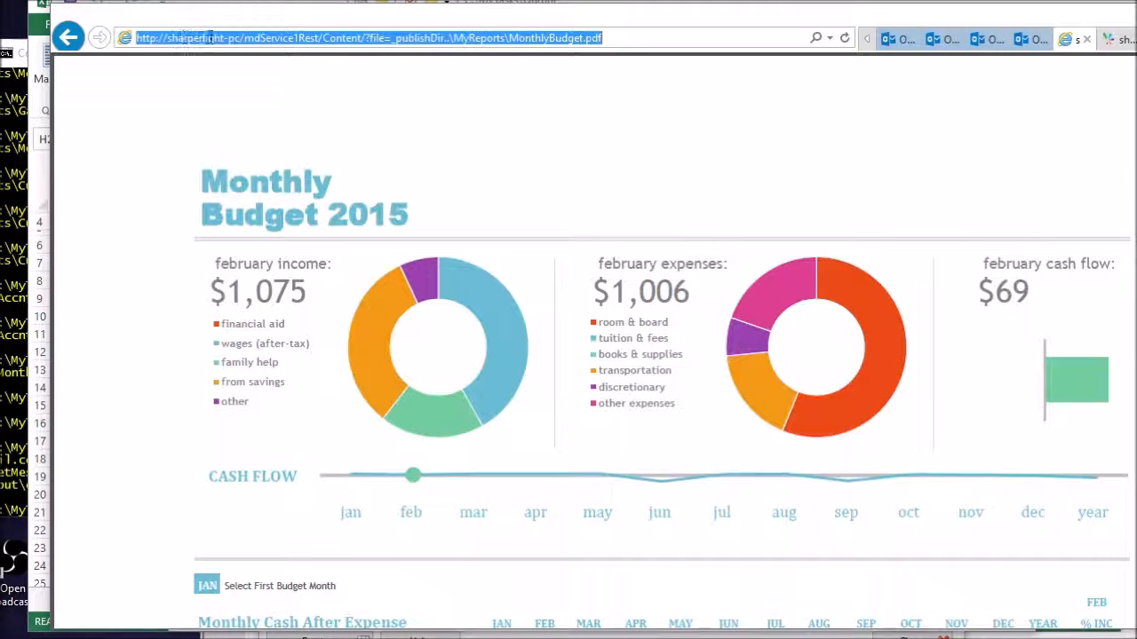
{"action": "left_click", "coordinate": [322, 37]}
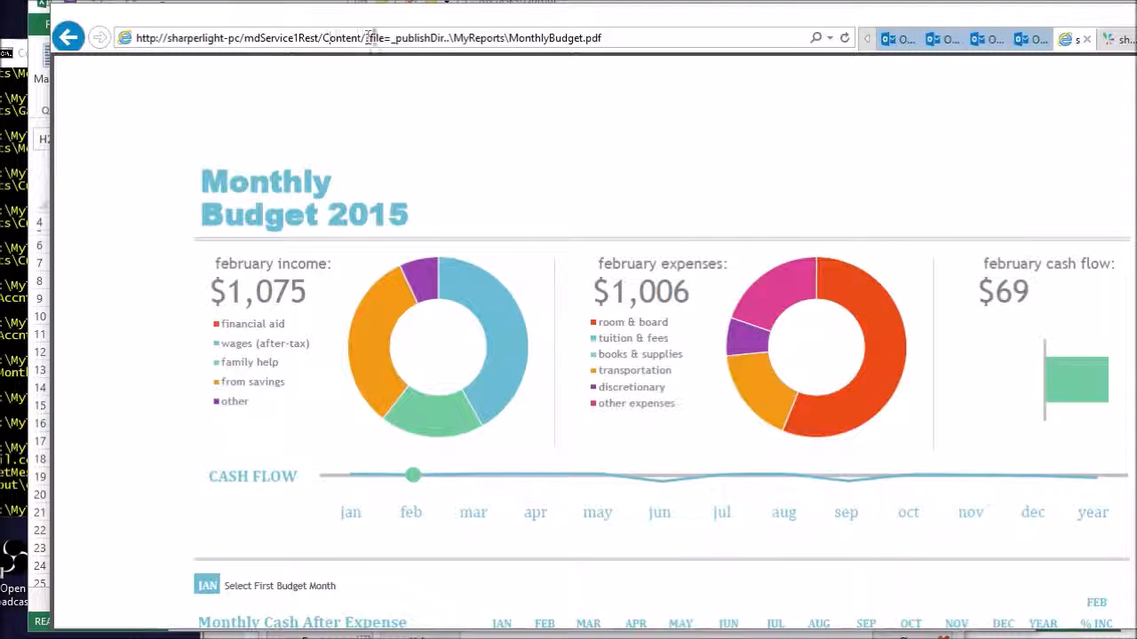
{"action": "left_click", "coordinate": [419, 37]}
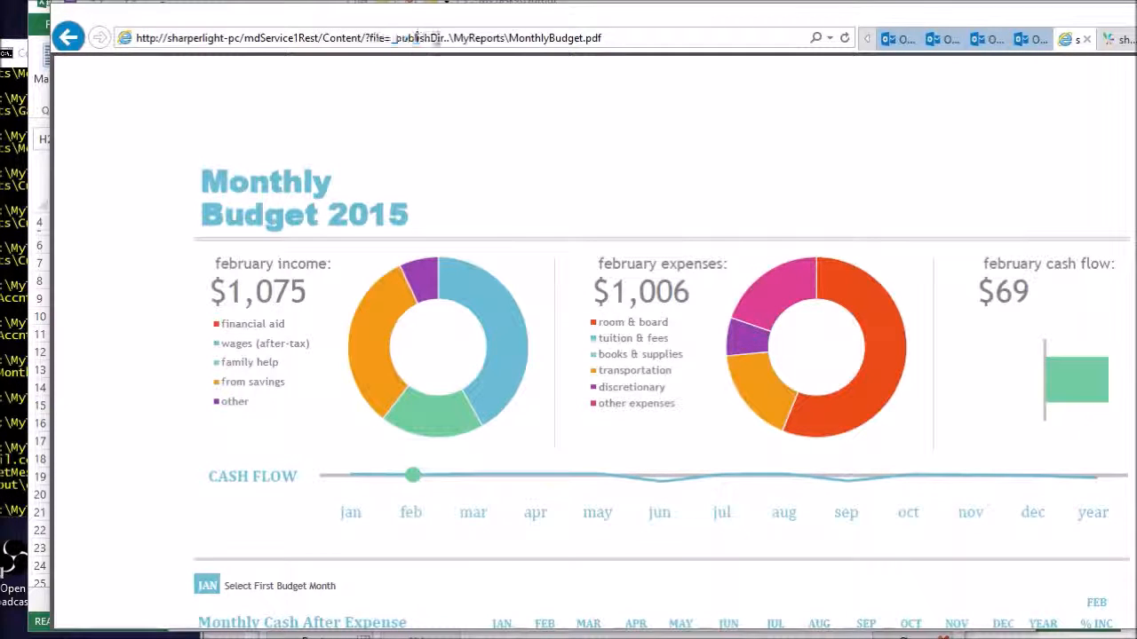
{"action": "left_click_drag", "start_coordinate": [444, 37], "coordinate": [390, 37]}
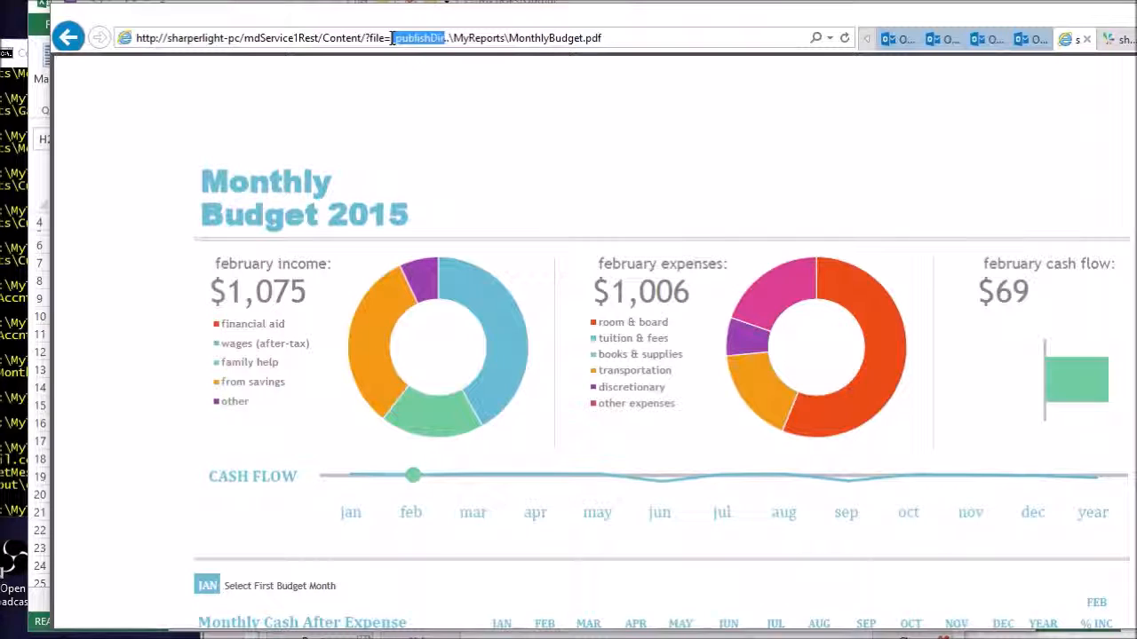
{"action": "left_click", "coordinate": [489, 34]}
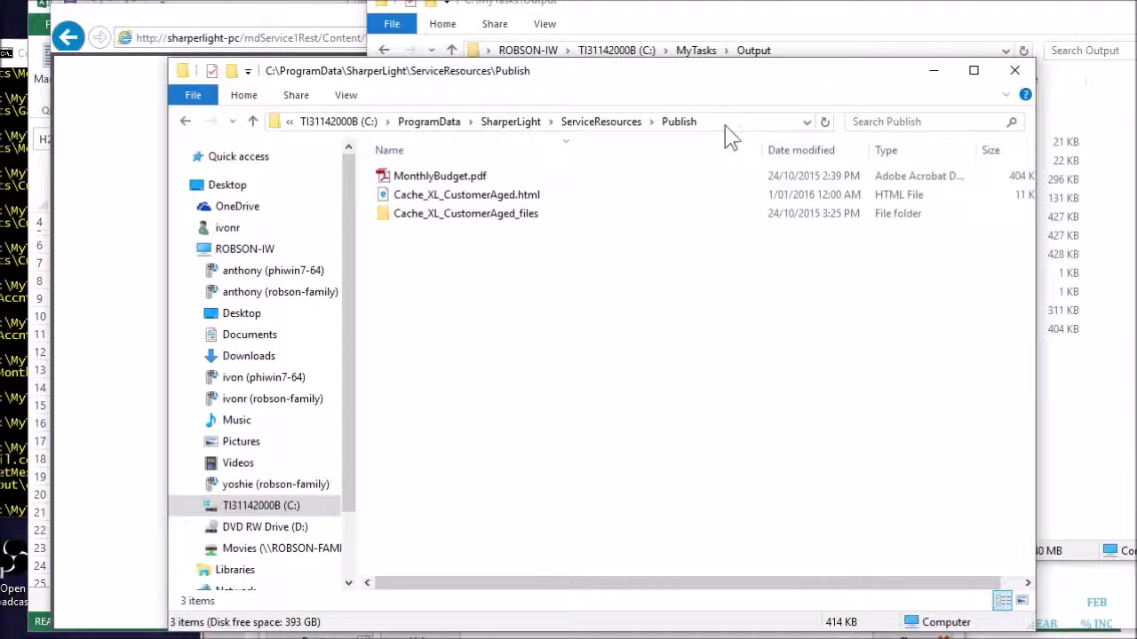
Check the Publish folder's full path and inspect its network sharing properties
{"action": "left_click", "coordinate": [712, 127]}
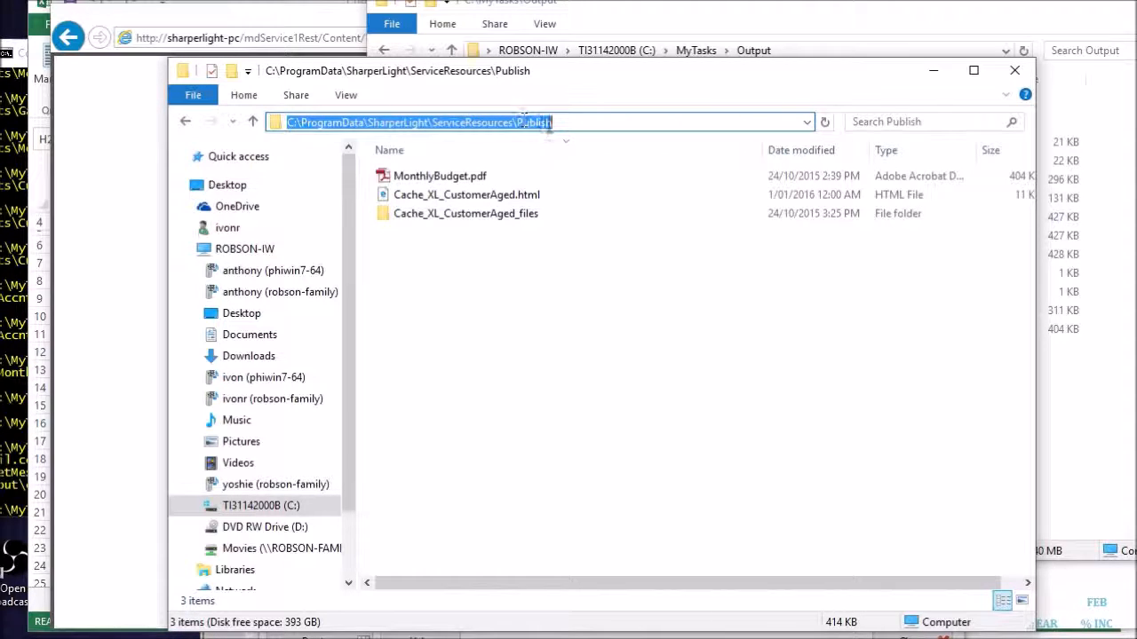
{"action": "left_click", "coordinate": [561, 122]}
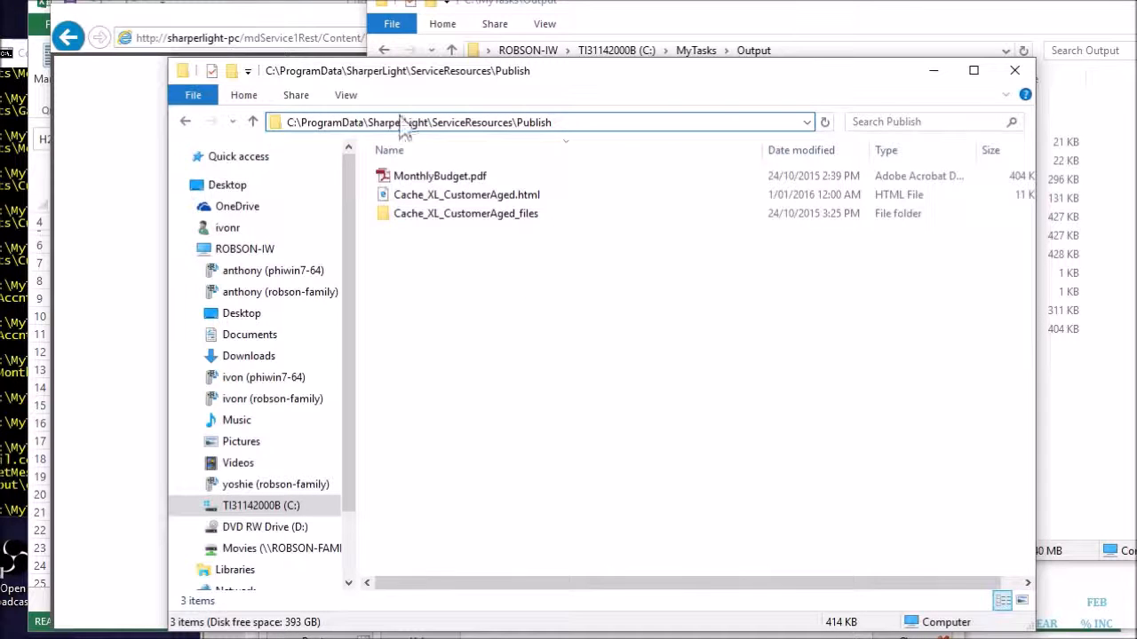
{"action": "left_click", "coordinate": [184, 121]}
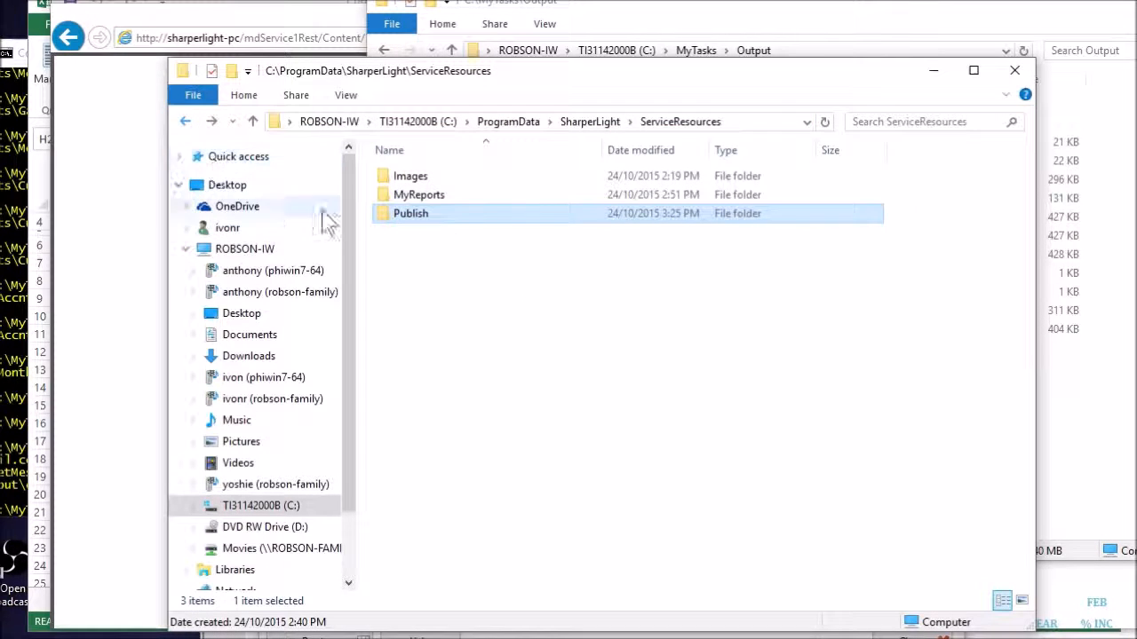
{"action": "right_click", "coordinate": [424, 222]}
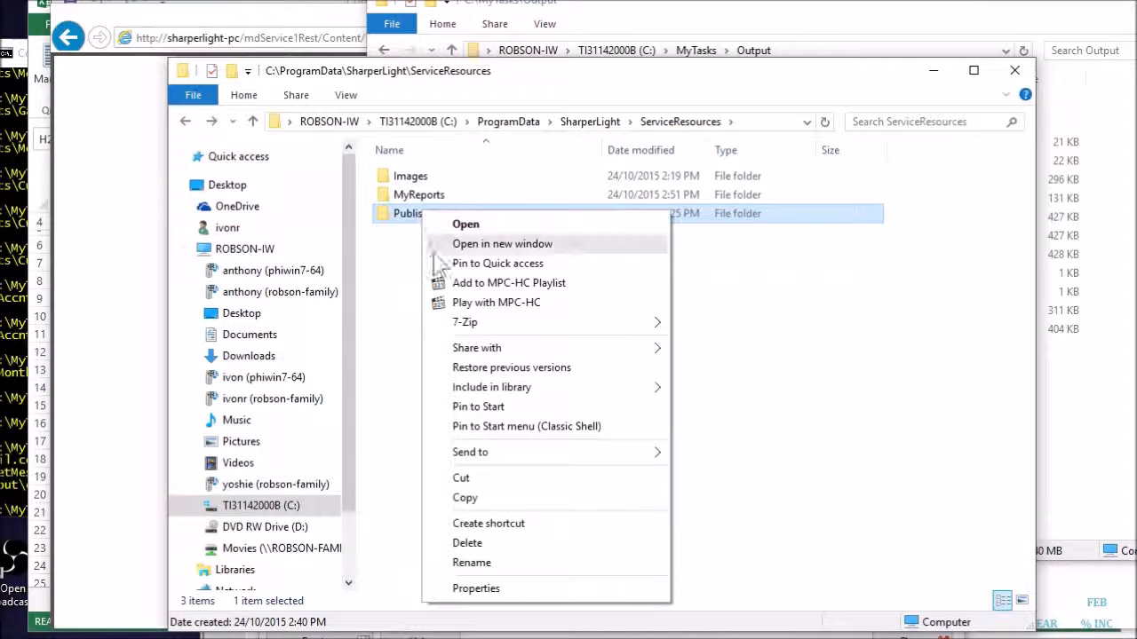
{"action": "left_click", "coordinate": [470, 592]}
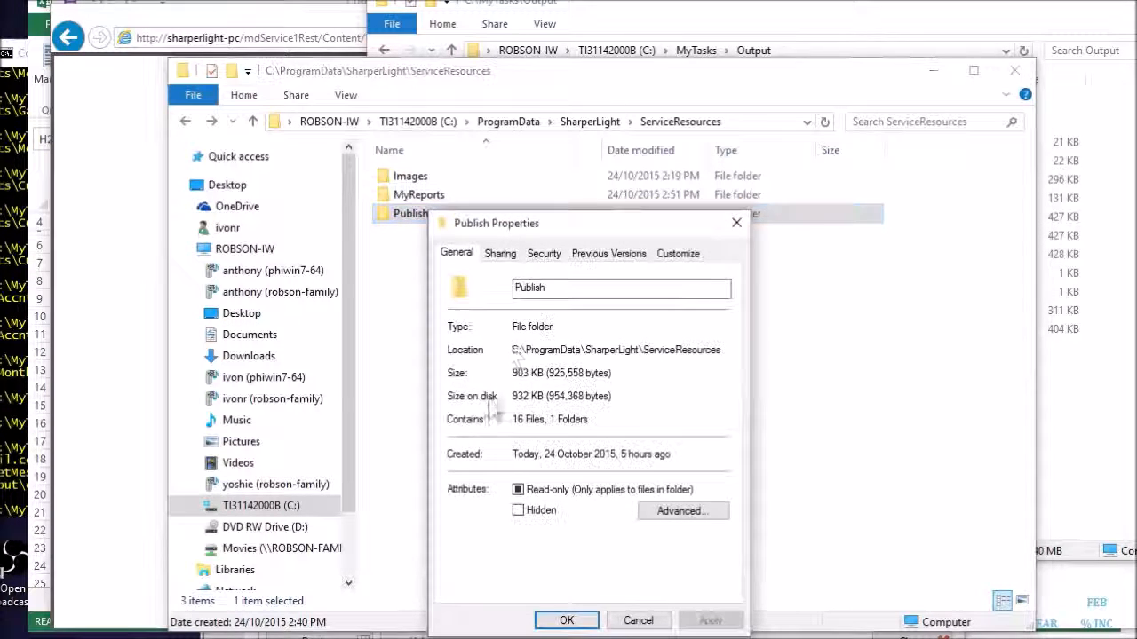
{"action": "left_click", "coordinate": [502, 254]}
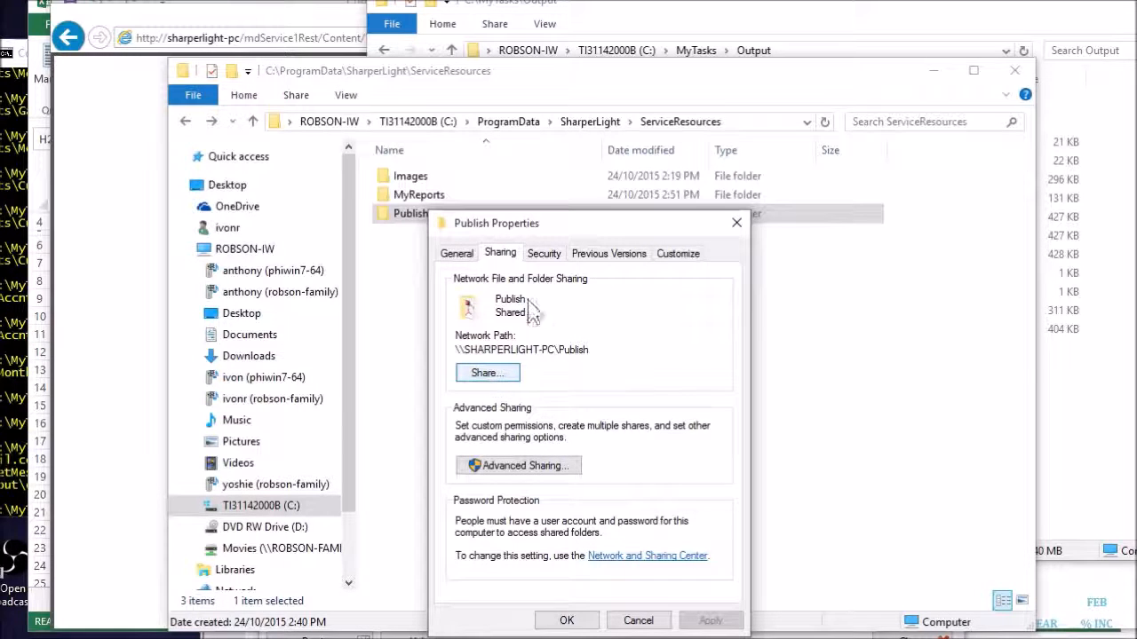
{"action": "left_click_drag", "start_coordinate": [619, 231], "coordinate": [724, 156]}
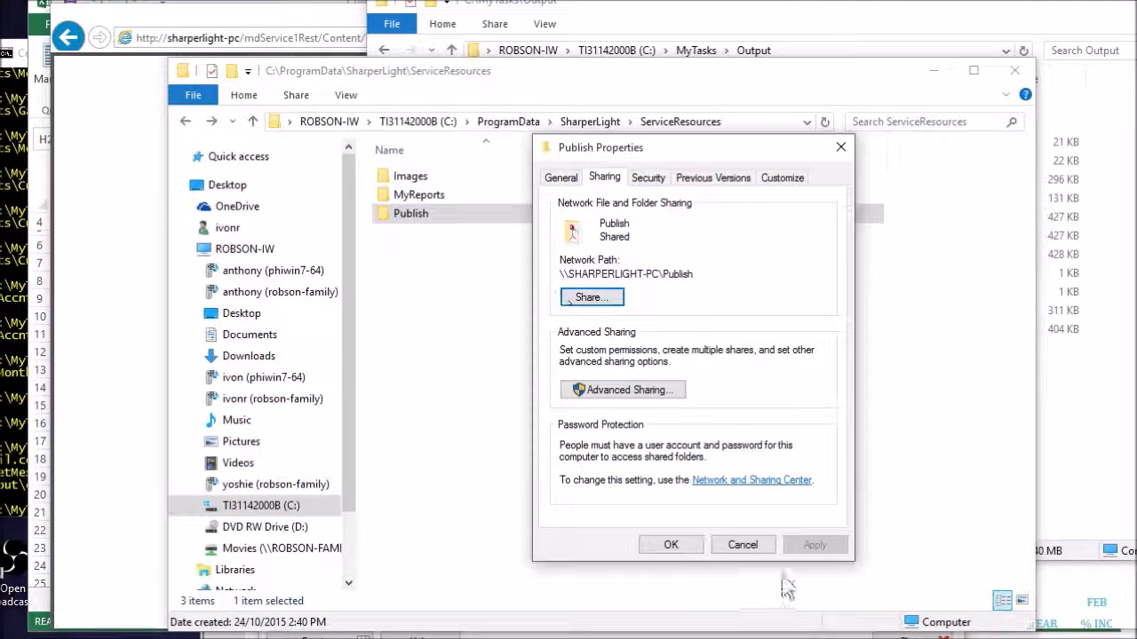
{"action": "left_click", "coordinate": [746, 548]}
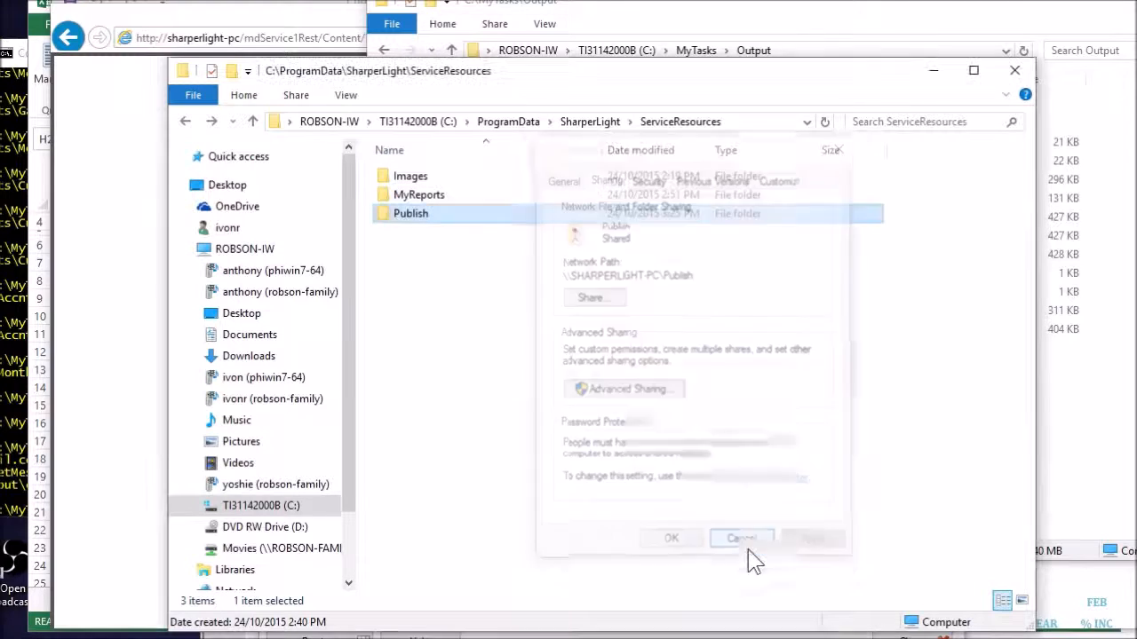
View the report files in the MyReports folder and return to ServiceResources
{"action": "left_click", "coordinate": [407, 196]}
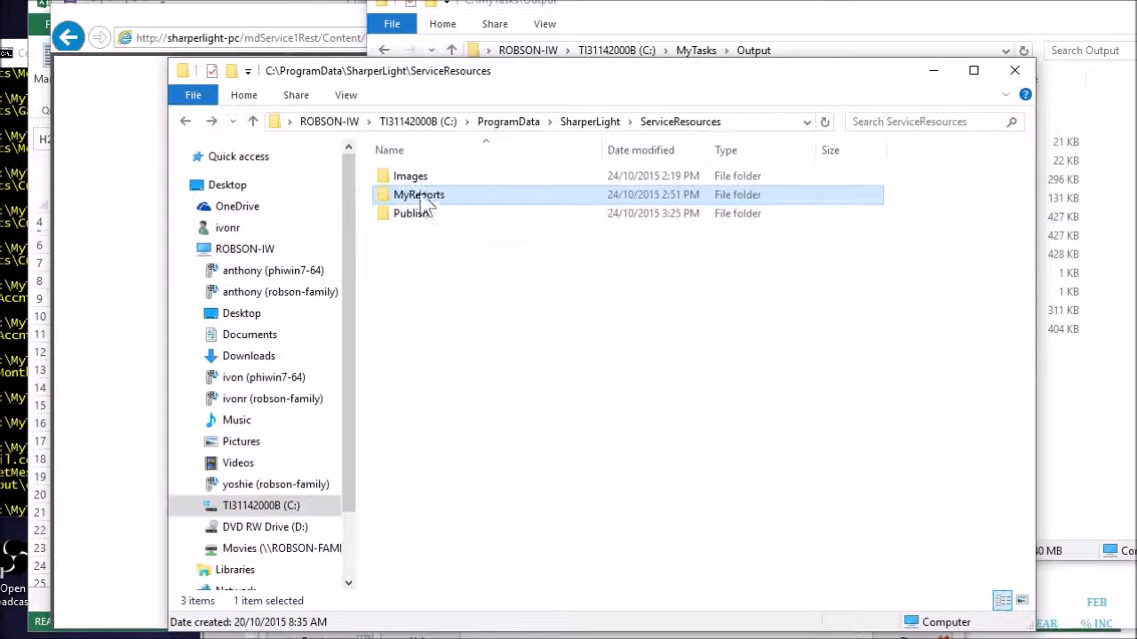
{"action": "double_click", "coordinate": [447, 201]}
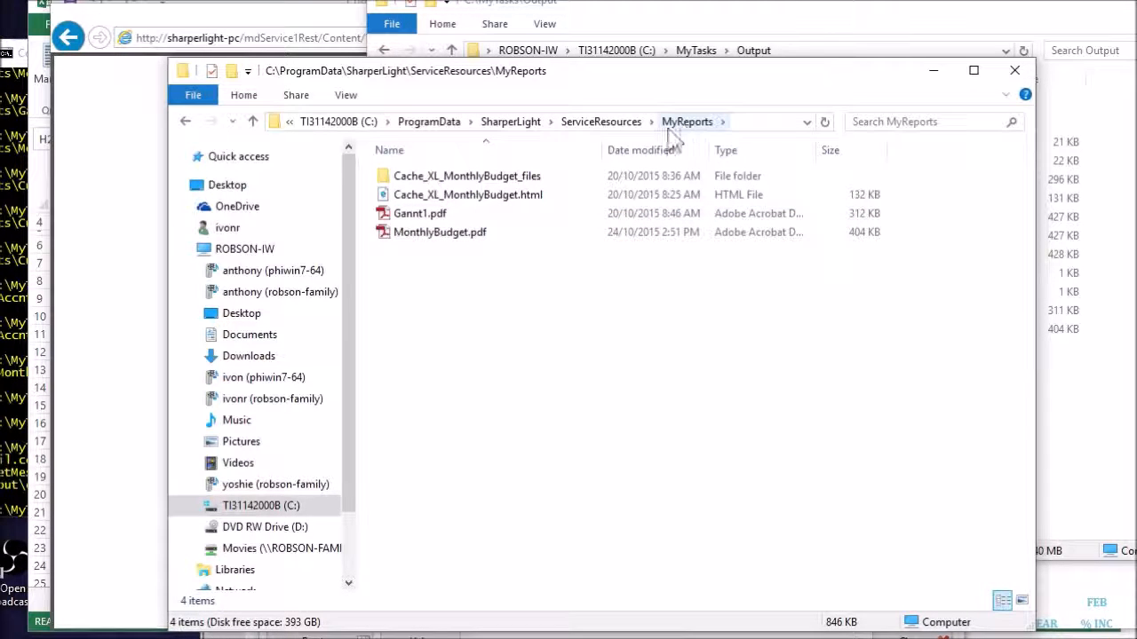
{"action": "left_click", "coordinate": [602, 124]}
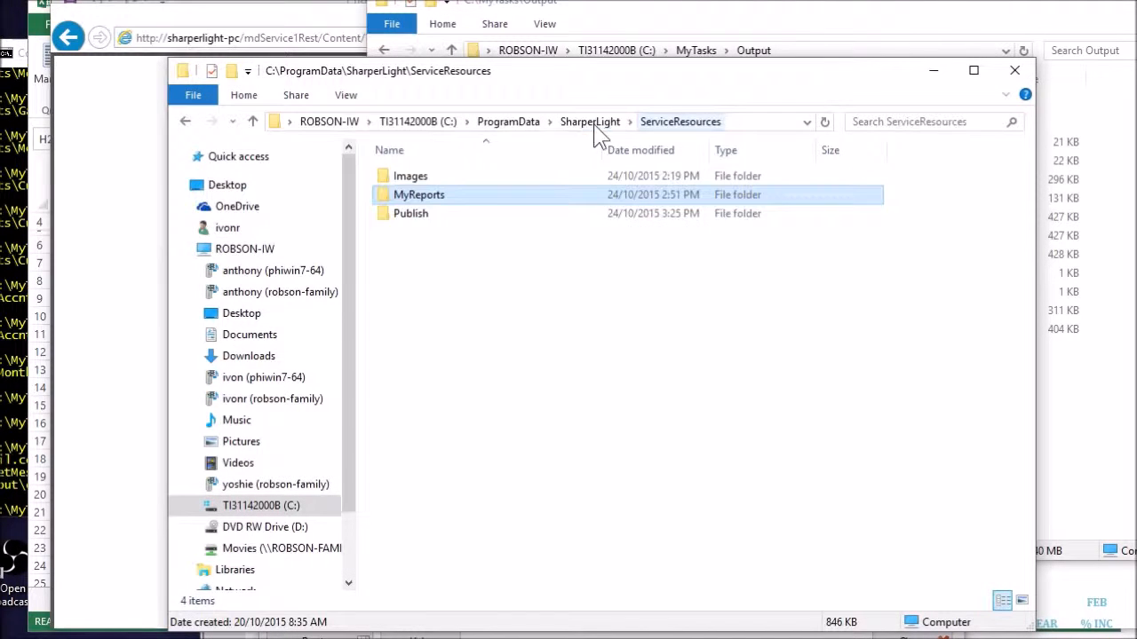
Inspect the MyReports folder's network path and the people it is shared with, then close its properties
{"action": "right_click", "coordinate": [417, 203]}
{"action": "left_click", "coordinate": [470, 575]}
{"action": "left_click", "coordinate": [495, 239]}
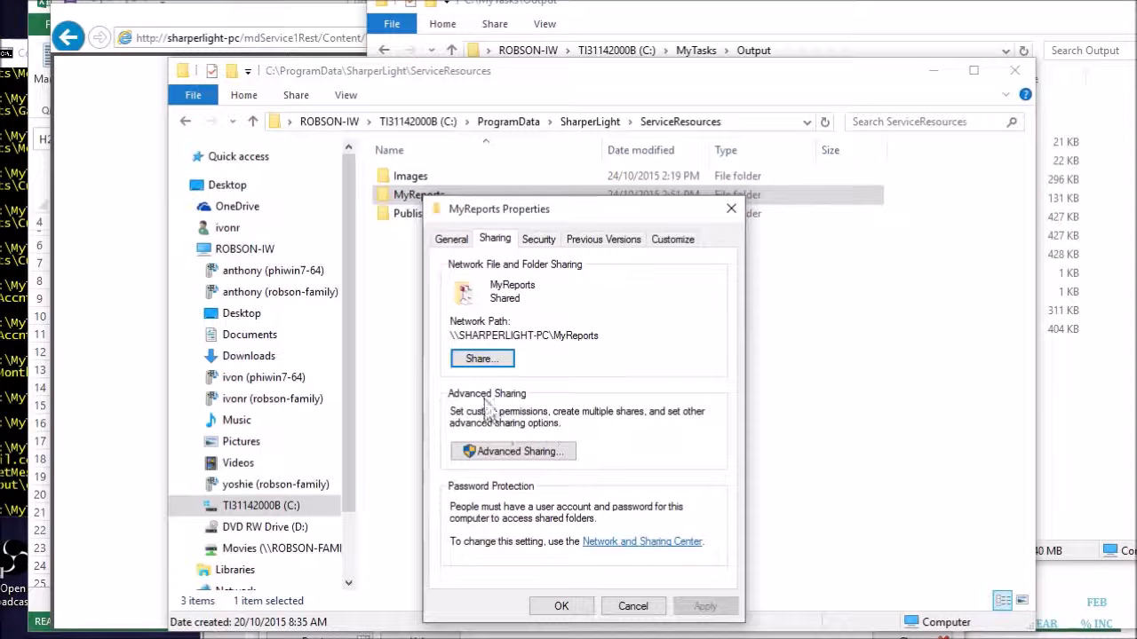
{"action": "left_click", "coordinate": [479, 357]}
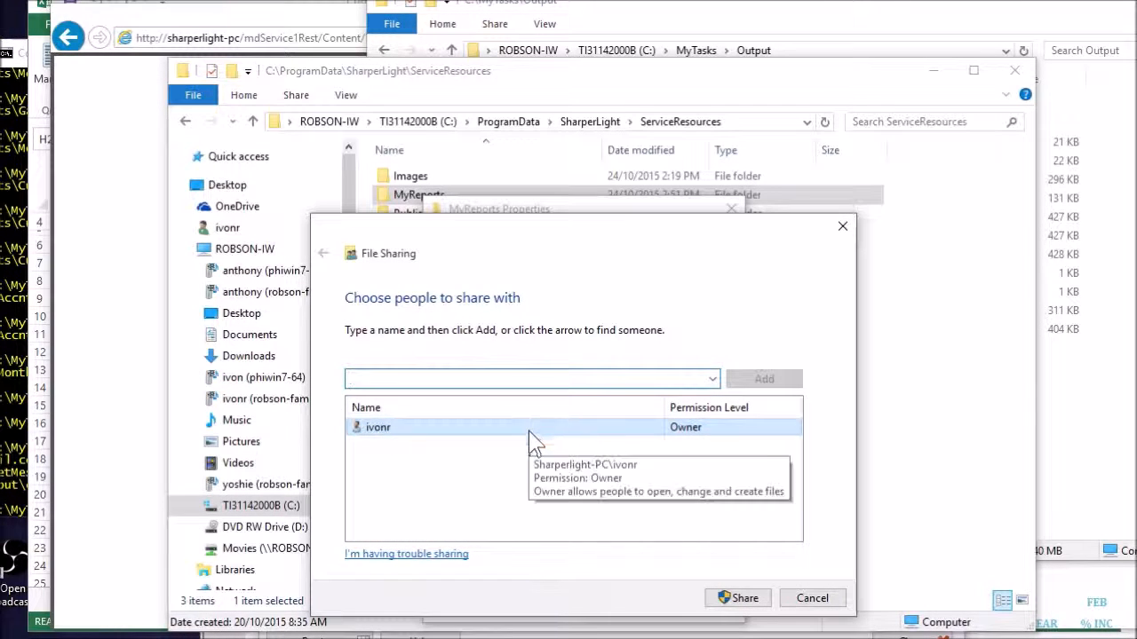
{"action": "left_click", "coordinate": [816, 602]}
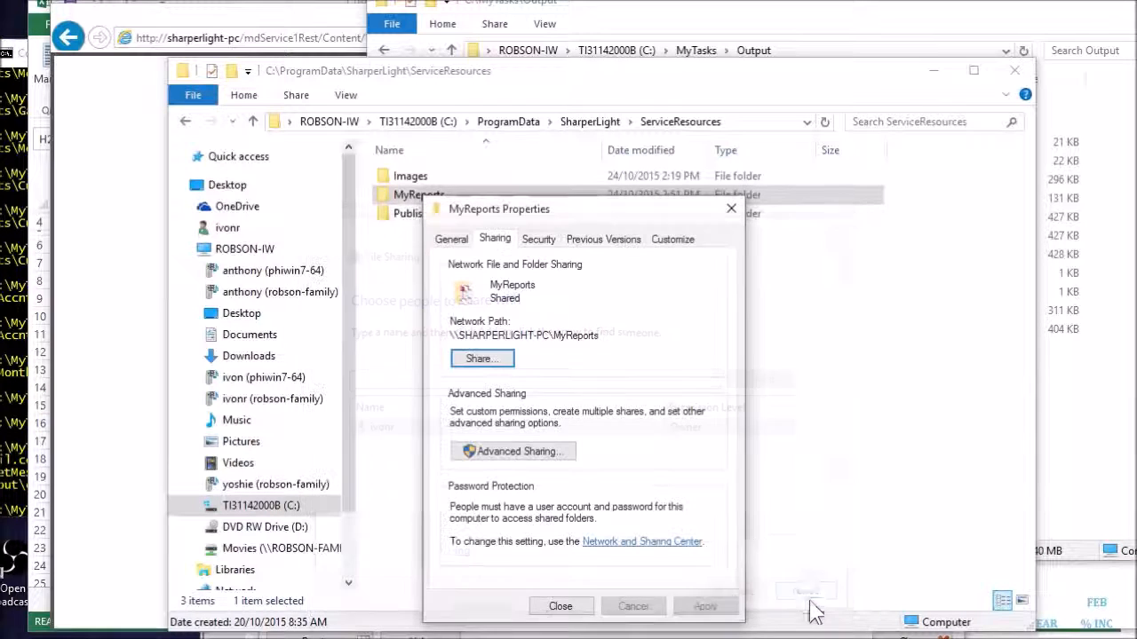
{"action": "left_click", "coordinate": [731, 209]}
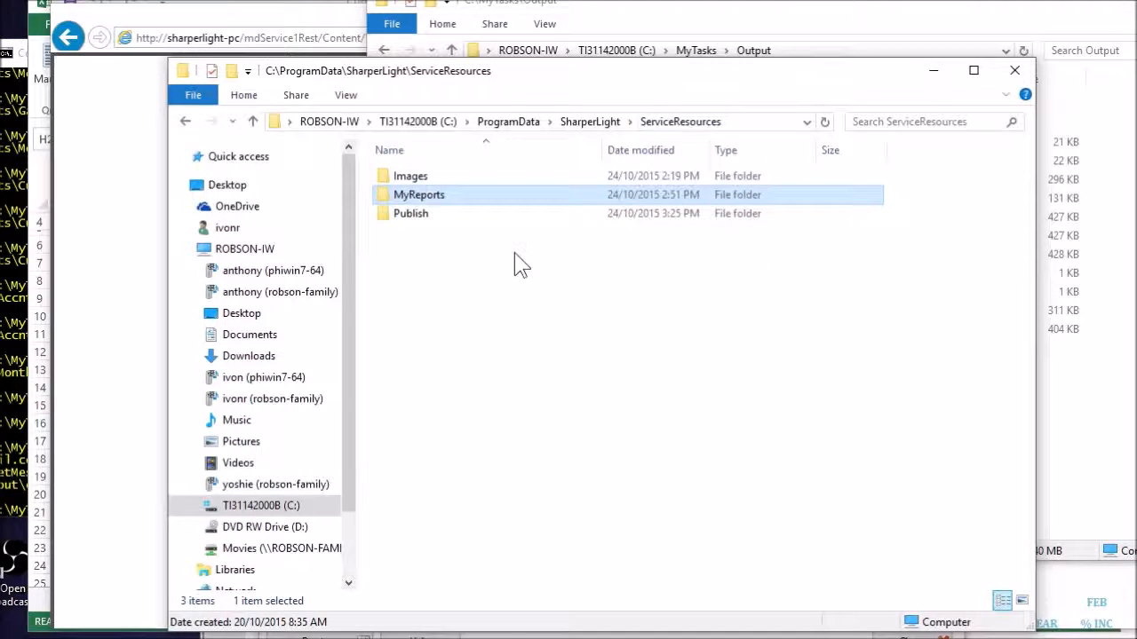
Locate the MyReports and Publish folders inside ServiceResources
{"action": "left_click", "coordinate": [445, 256]}
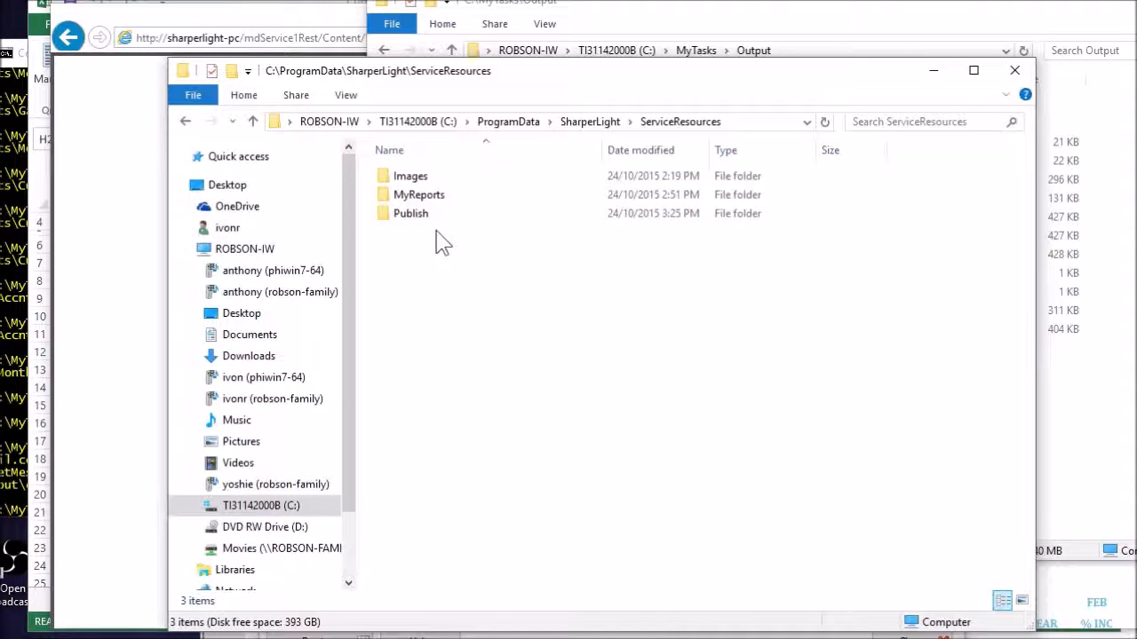
{"action": "left_click", "coordinate": [415, 197]}
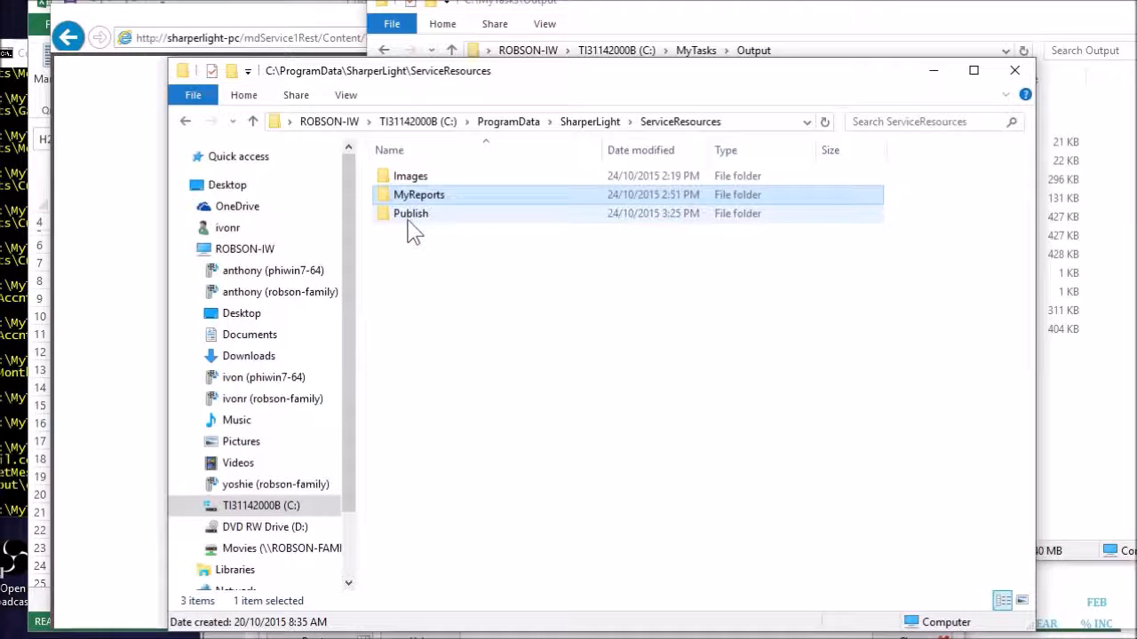
{"action": "left_click", "coordinate": [412, 227]}
{"action": "left_click", "coordinate": [424, 200]}
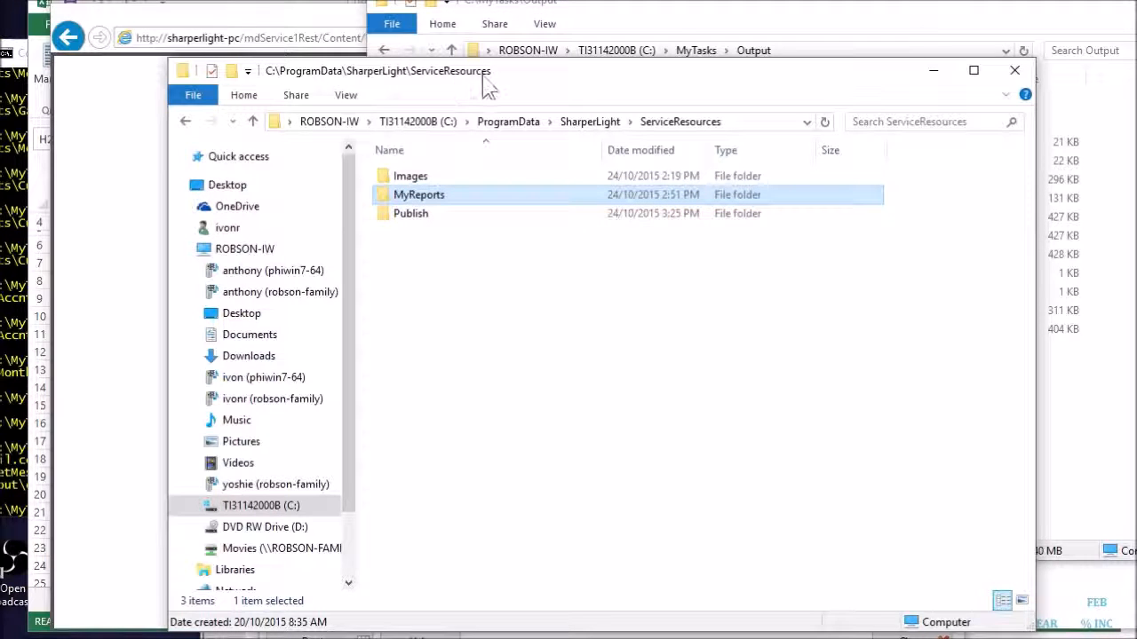
Browse the network to SHARPERLIGHT-PC, open its MyReports share and show the share's full path
{"action": "left_click_drag", "start_coordinate": [487, 86], "coordinate": [491, 63]}
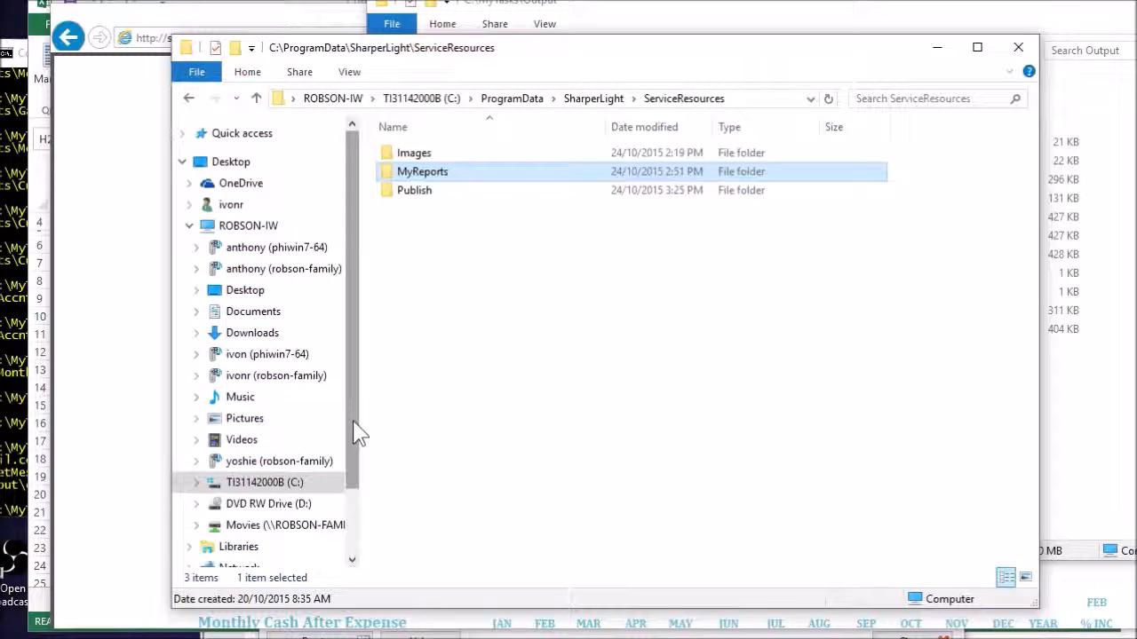
{"action": "left_click_drag", "start_coordinate": [350, 433], "coordinate": [365, 498]}
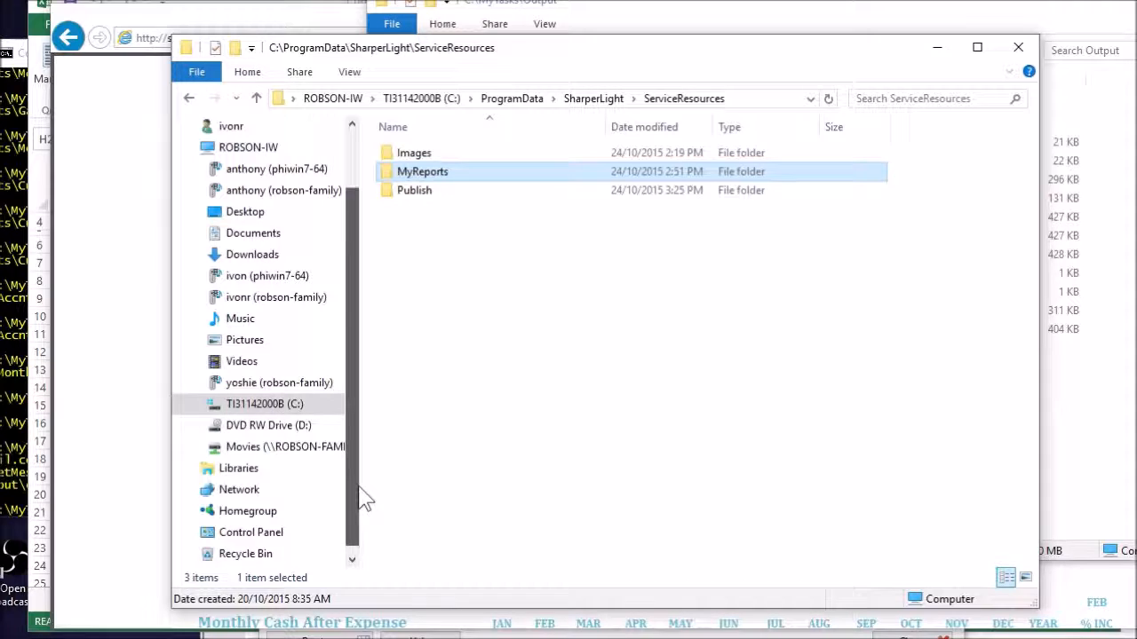
{"action": "left_click", "coordinate": [231, 490]}
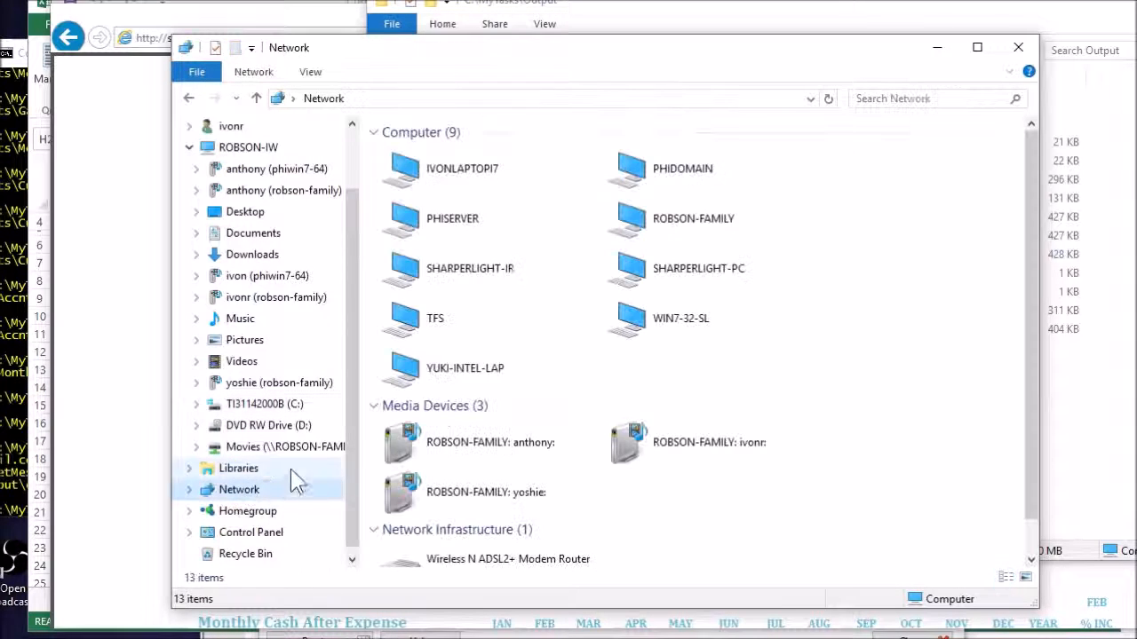
{"action": "left_click", "coordinate": [657, 278]}
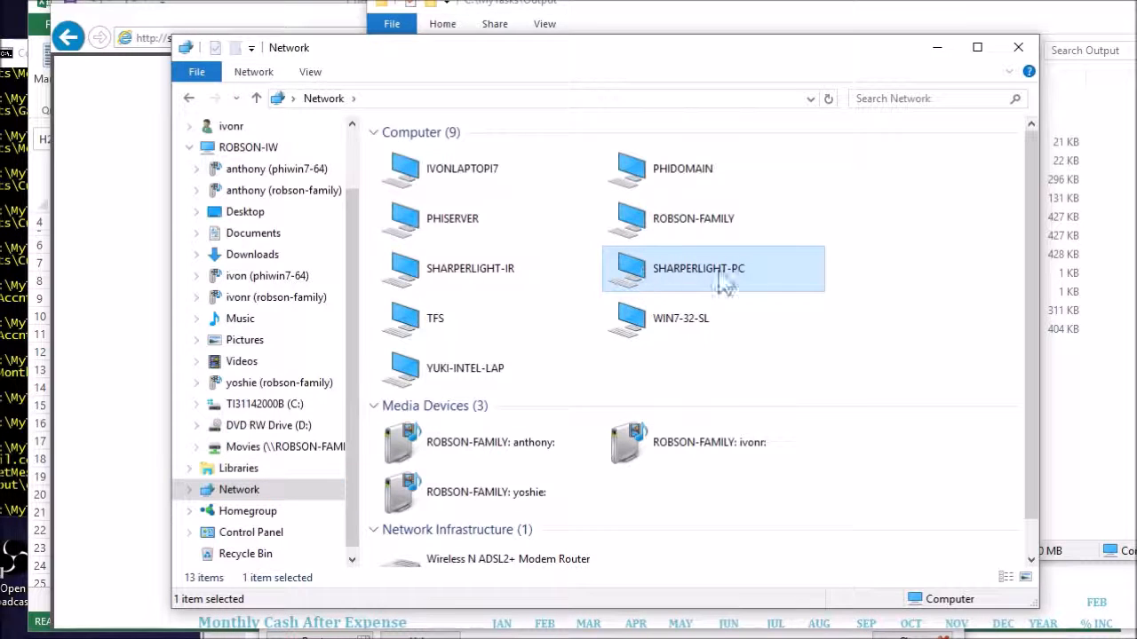
{"action": "double_click", "coordinate": [692, 282]}
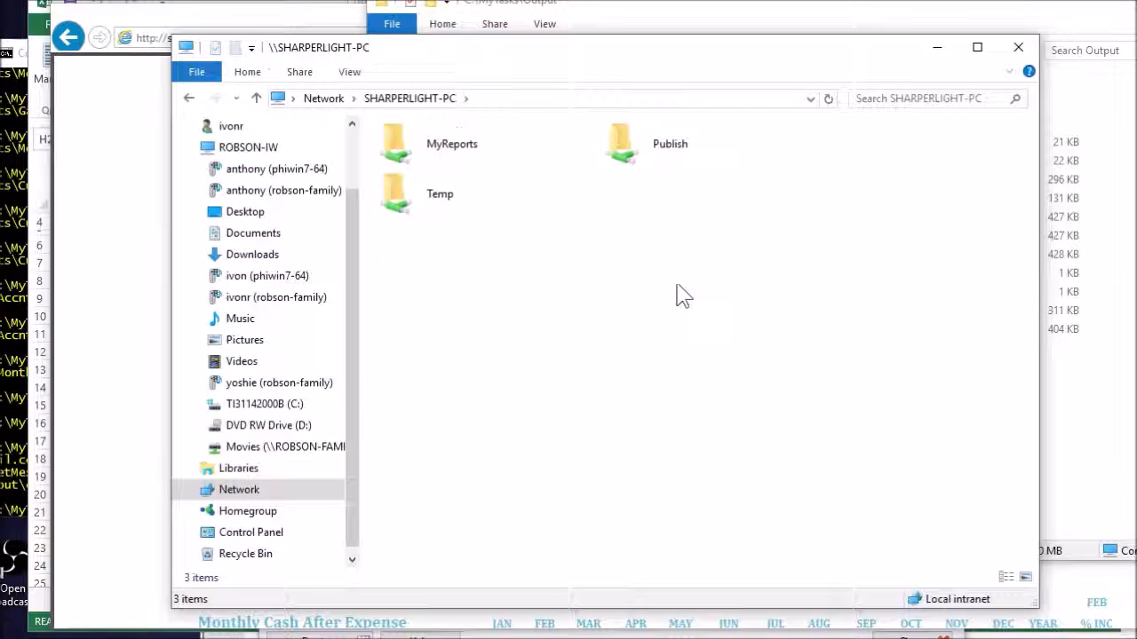
{"action": "left_click", "coordinate": [431, 157]}
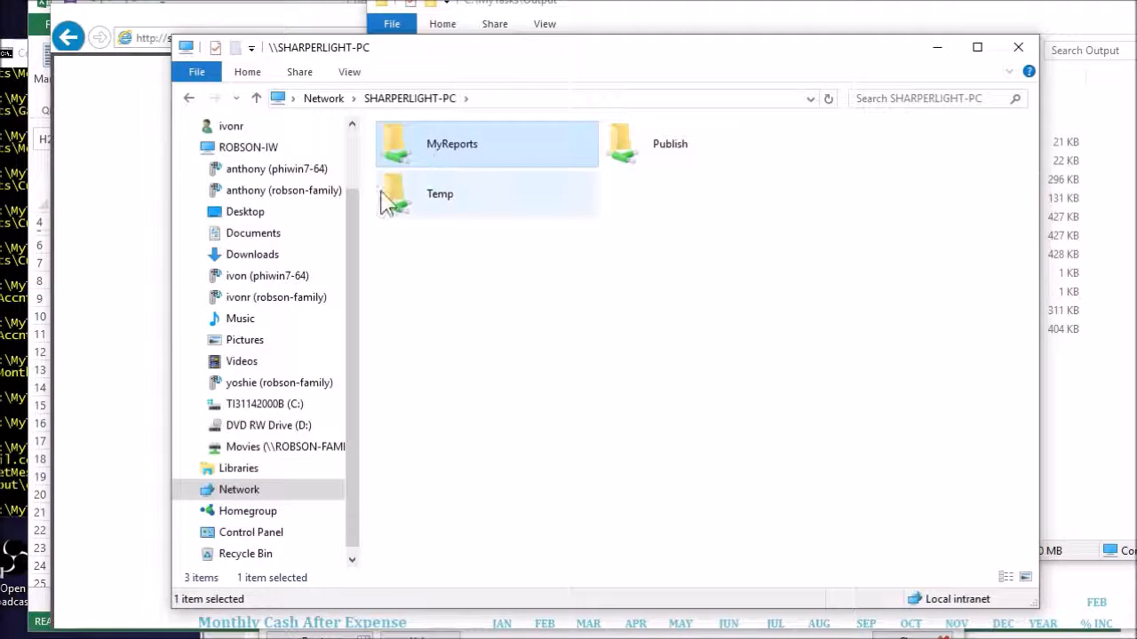
{"action": "double_click", "coordinate": [451, 158]}
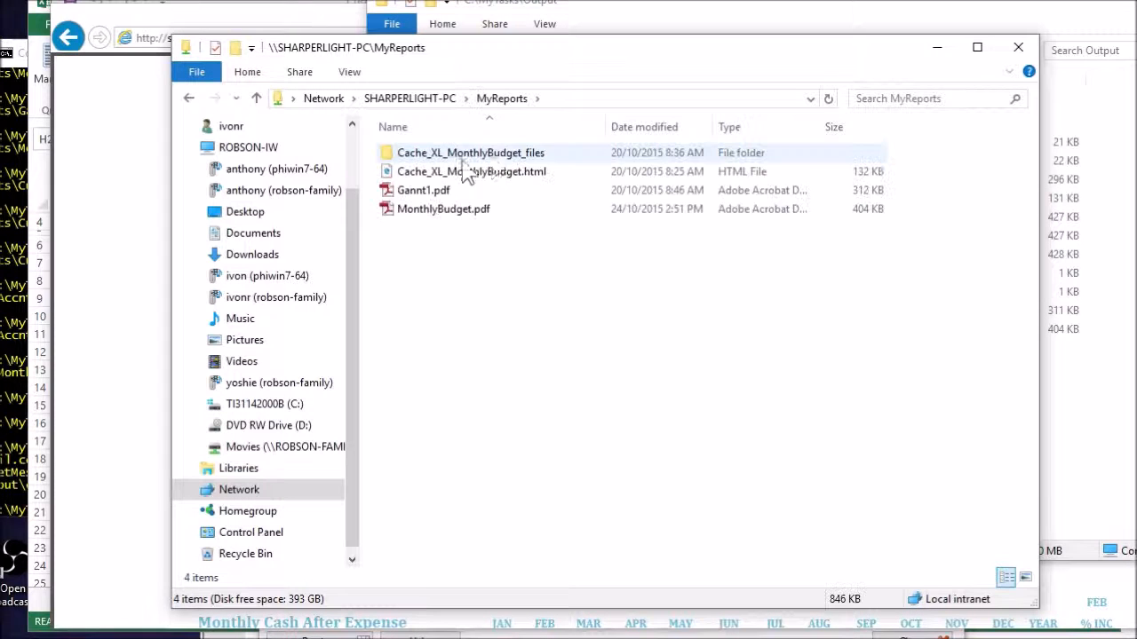
{"action": "left_click", "coordinate": [586, 99]}
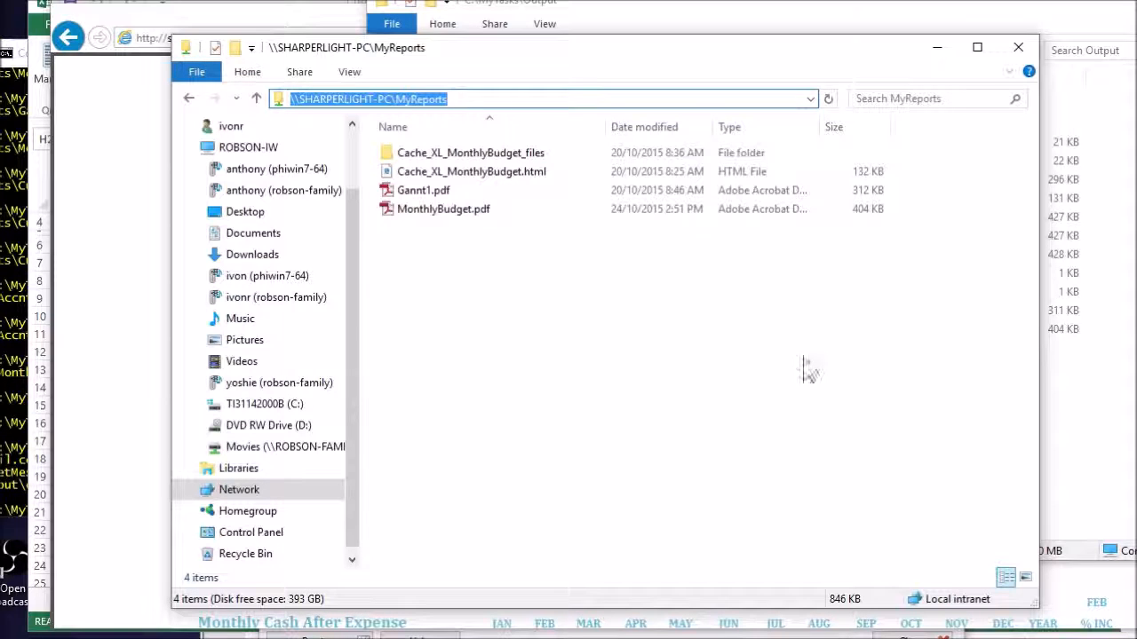
Return to the MyTasks folder and open TrainingT1PublishA.bat for editing in Notepad
{"action": "left_click", "coordinate": [1085, 424]}
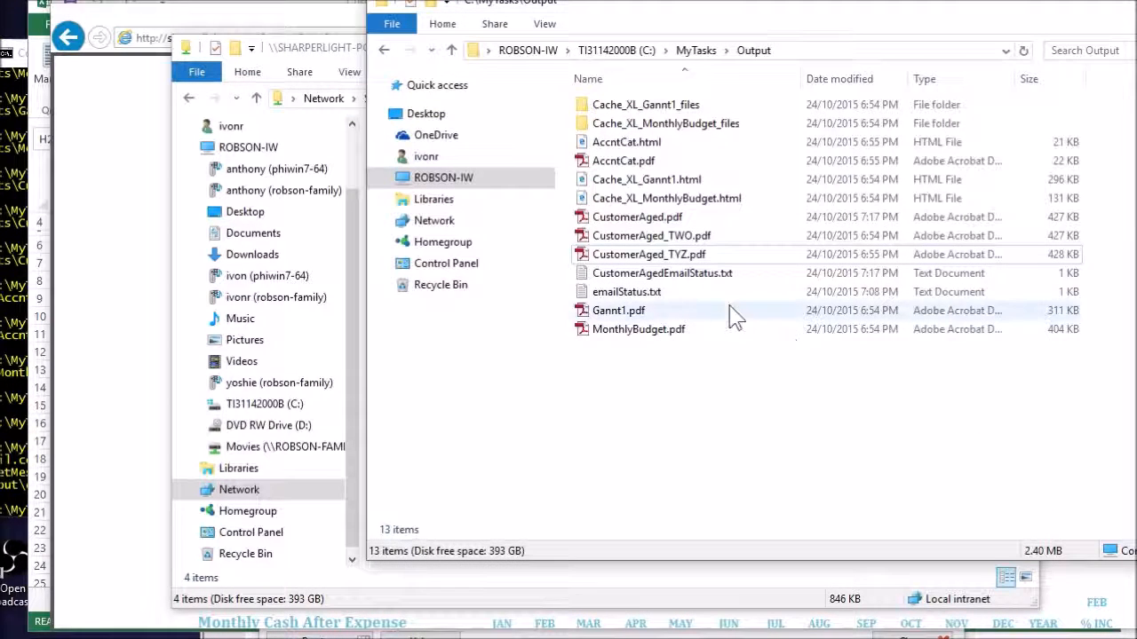
{"action": "left_click", "coordinate": [696, 51]}
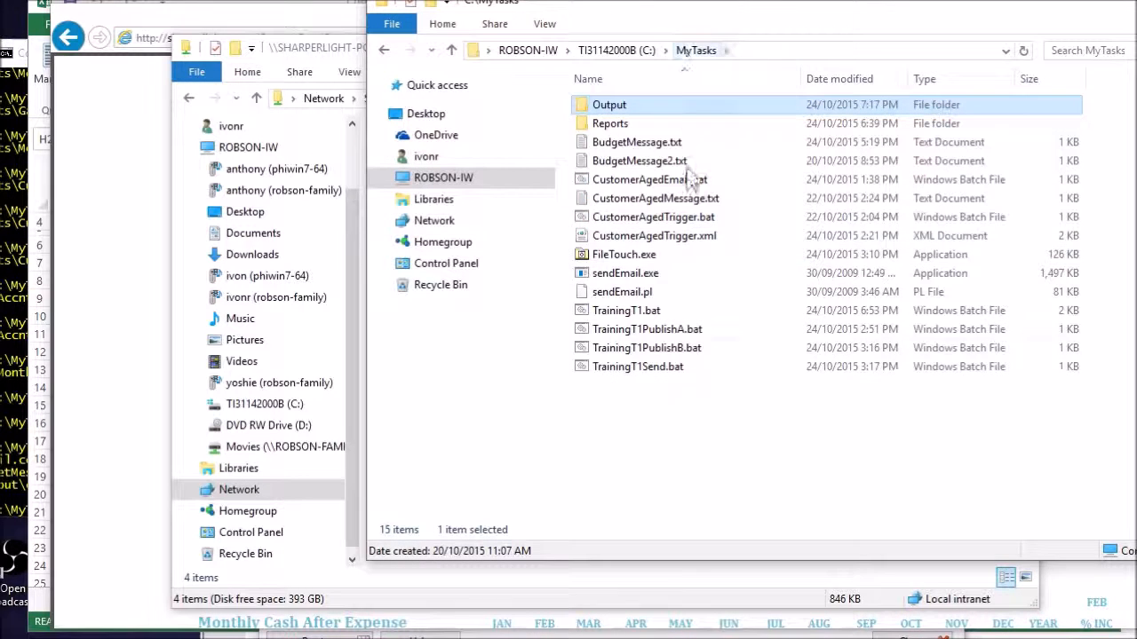
{"action": "left_click", "coordinate": [614, 335]}
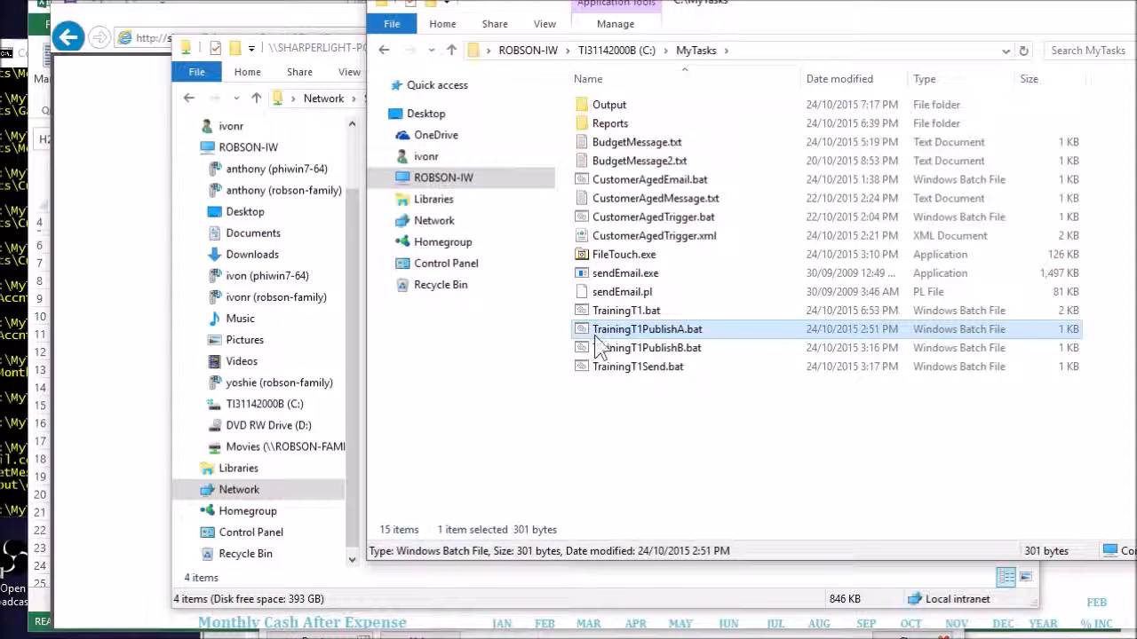
{"action": "right_click", "coordinate": [679, 342]}
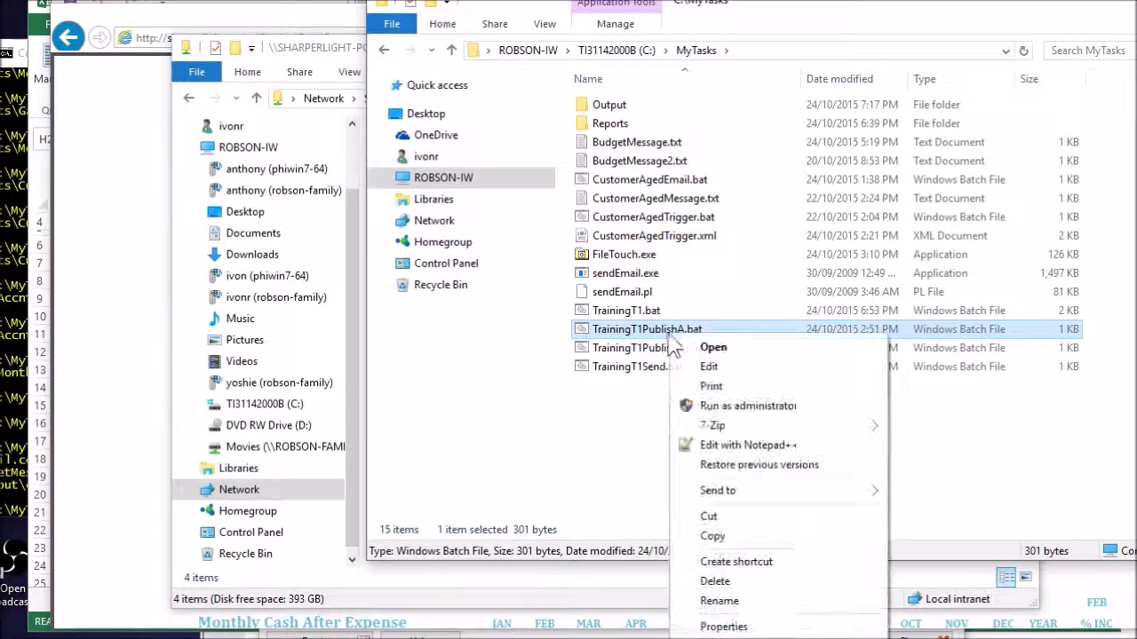
{"action": "left_click", "coordinate": [705, 371]}
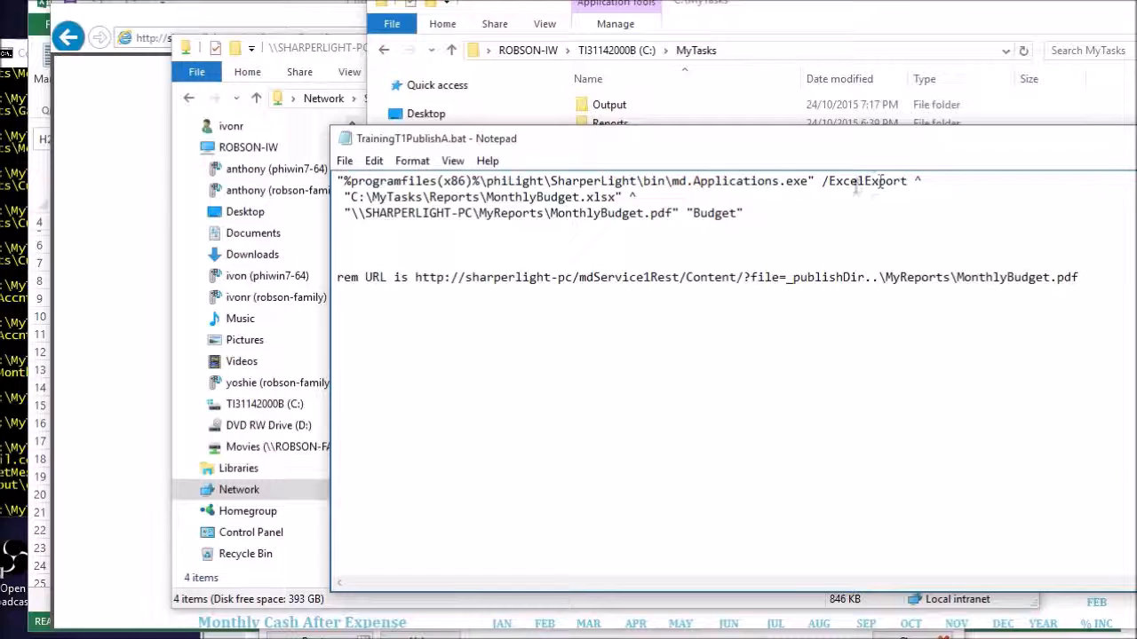
Examine the ExcelExport command and the \\SHARPERLIGHT-PC\MyReports\MonthlyBudget.pdf output path in the batch file
{"action": "left_click_drag", "start_coordinate": [851, 180], "coordinate": [888, 181]}
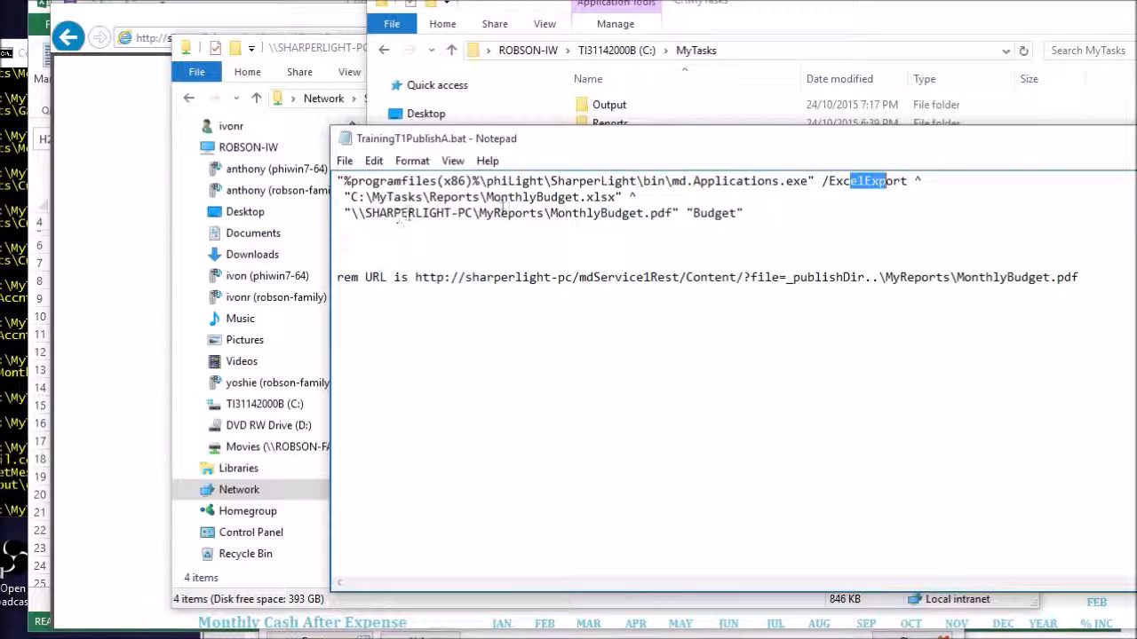
{"action": "left_click_drag", "start_coordinate": [355, 213], "coordinate": [546, 219]}
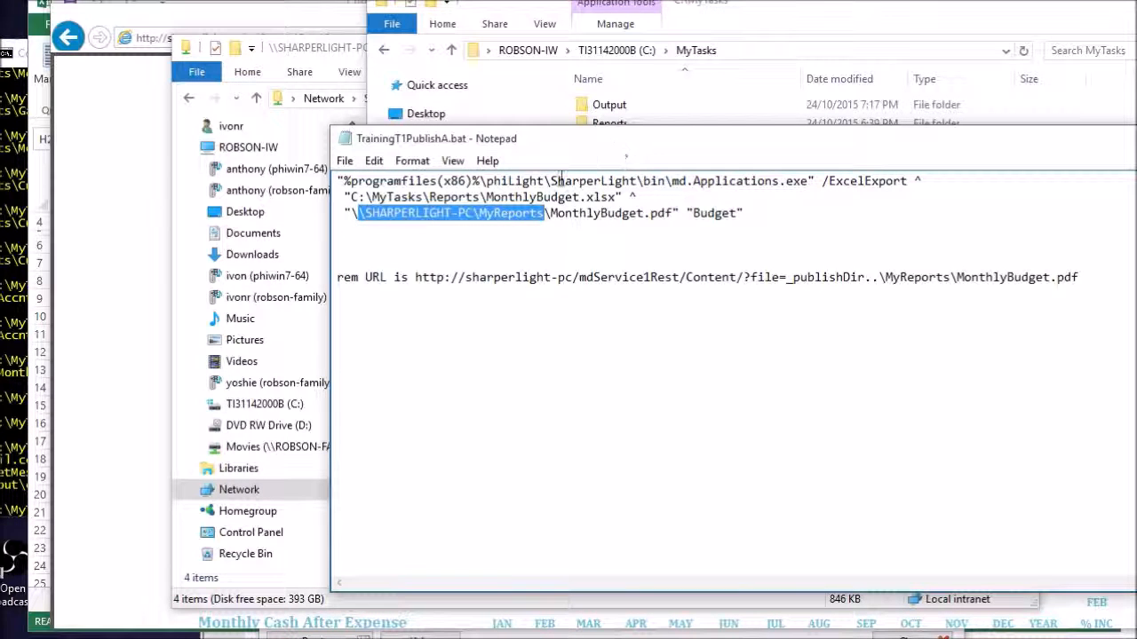
{"action": "left_click", "coordinate": [380, 213]}
{"action": "left_click_drag", "start_coordinate": [364, 213], "coordinate": [671, 213]}
{"action": "left_click", "coordinate": [645, 243]}
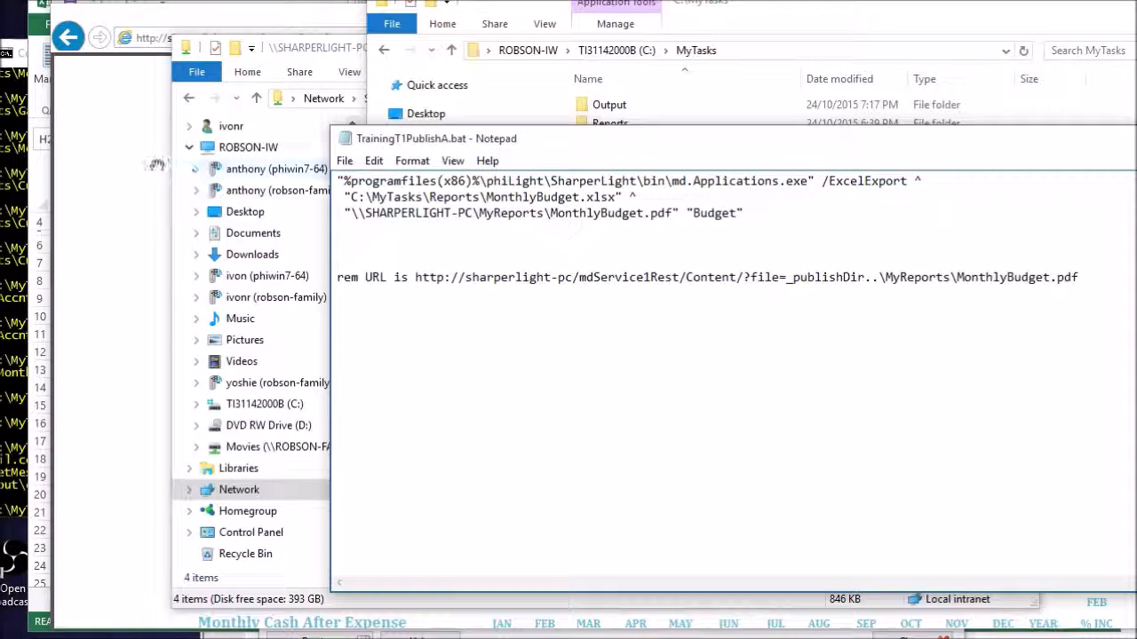
Switch to the browser and try to open gantt1.pdf by replacing MonthlyBudget in the report address
{"action": "left_click", "coordinate": [141, 164]}
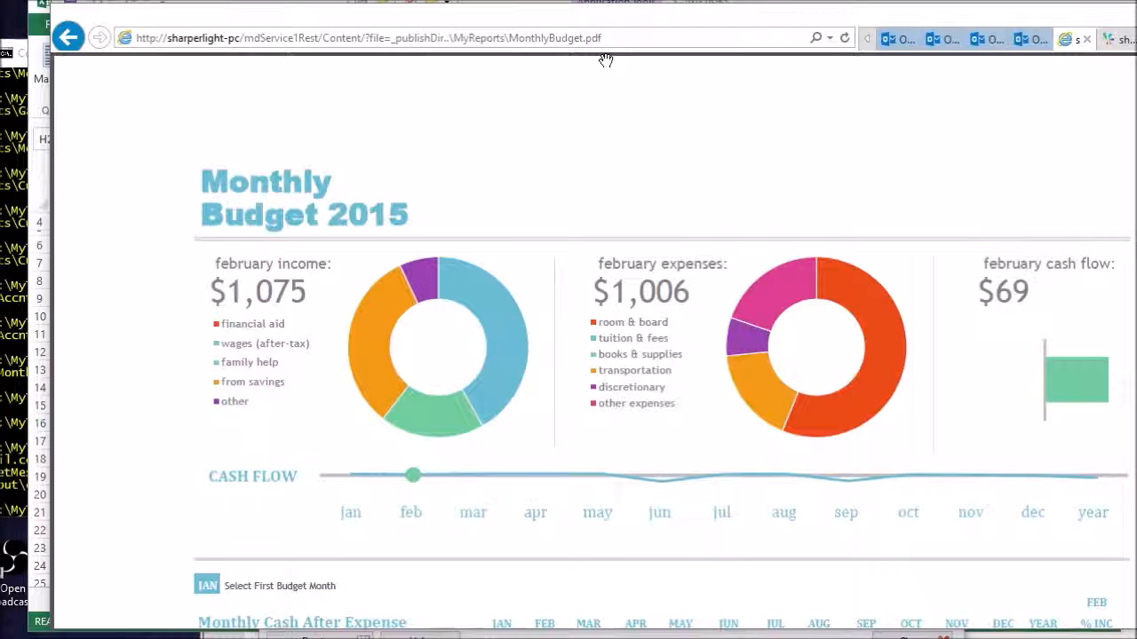
{"action": "left_click", "coordinate": [402, 44]}
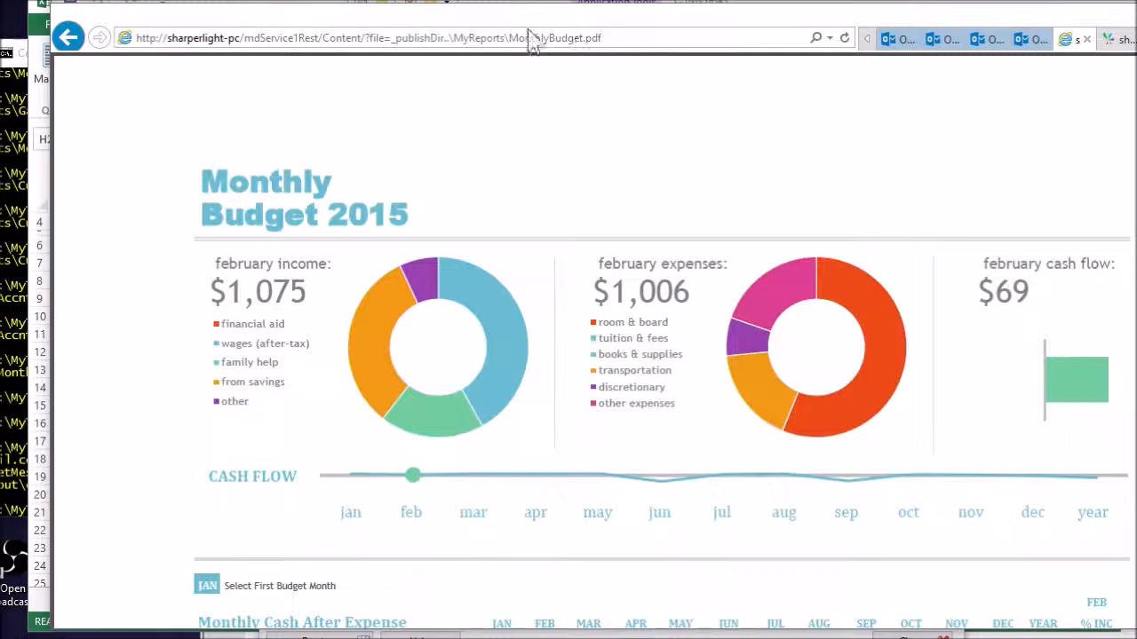
{"action": "left_click", "coordinate": [538, 37]}
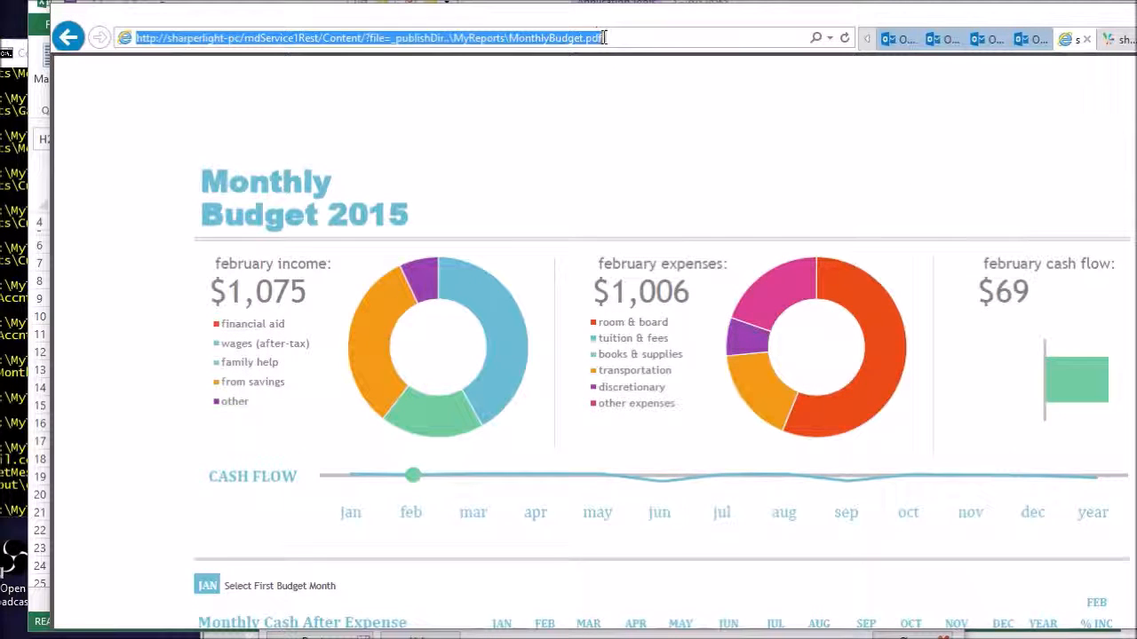
{"action": "left_click", "coordinate": [508, 39]}
{"action": "left_click_drag", "start_coordinate": [509, 38], "coordinate": [582, 38]}
{"action": "type", "text": "gantt1"}
{"action": "key", "text": "Return"}
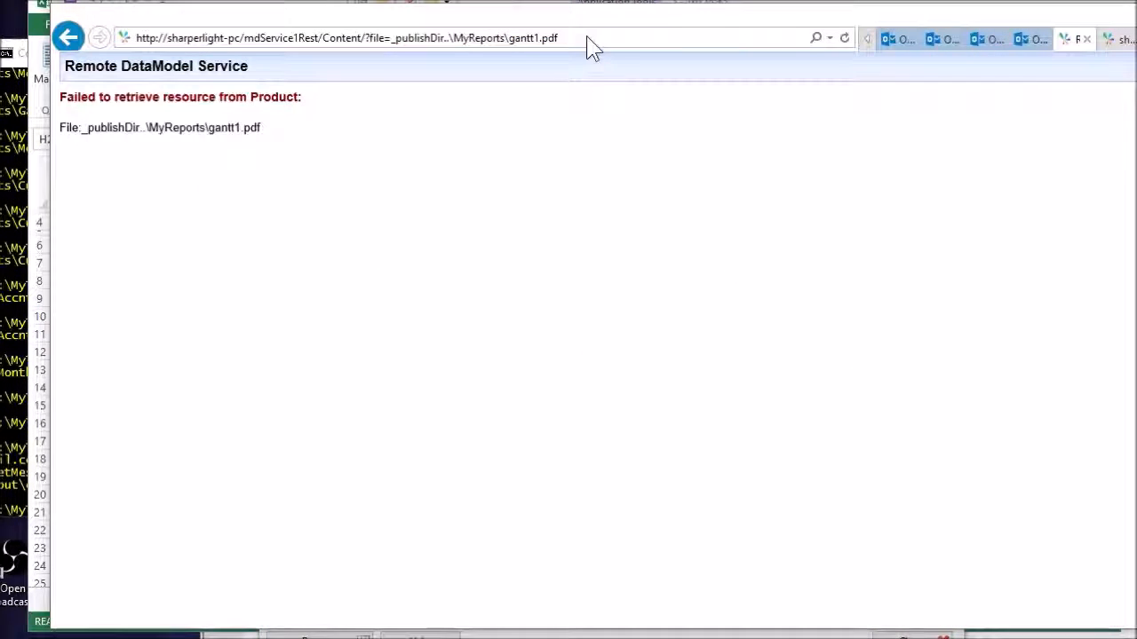
Change the file name in the MyReports address to Gannt1.pdf and load the report
{"action": "left_click", "coordinate": [579, 39]}
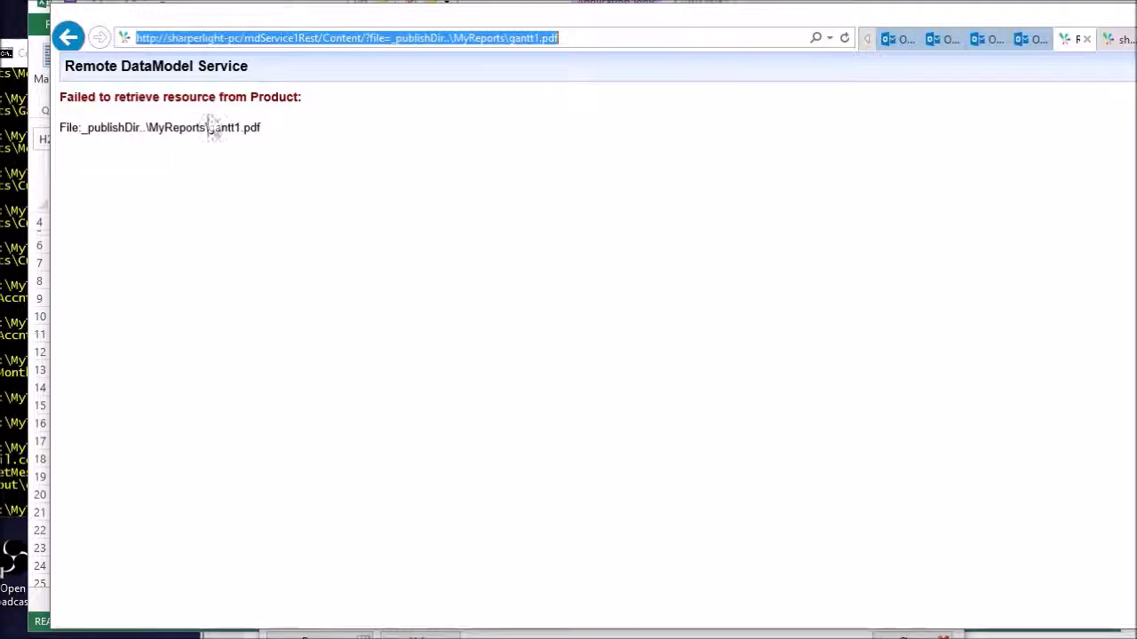
{"action": "left_click", "coordinate": [175, 151]}
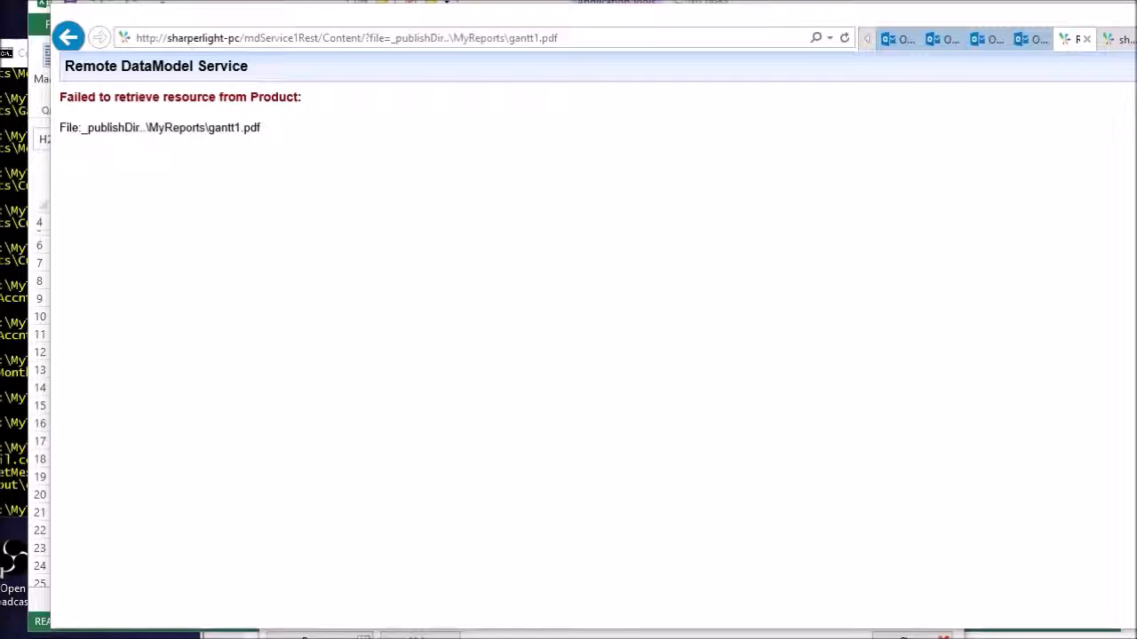
{"action": "left_click", "coordinate": [371, 634]}
{"action": "left_click_drag", "start_coordinate": [108, 128], "coordinate": [125, 128]}
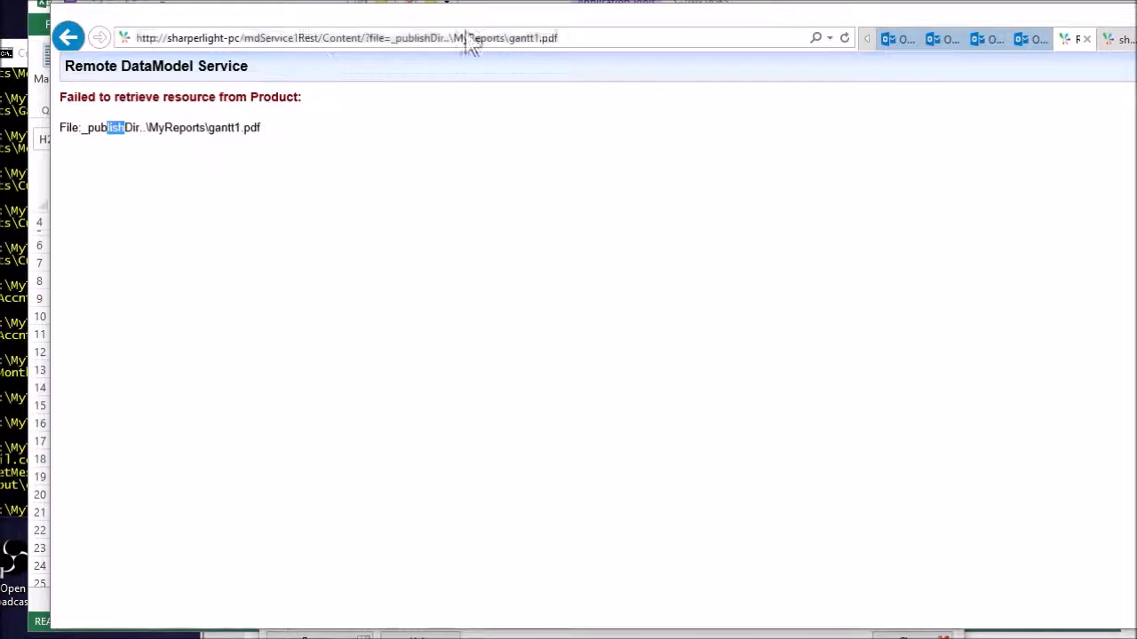
{"action": "left_click", "coordinate": [505, 38]}
{"action": "left_click_drag", "start_coordinate": [509, 38], "coordinate": [601, 35]}
{"action": "type", "text": "Gannt1.pdf"}
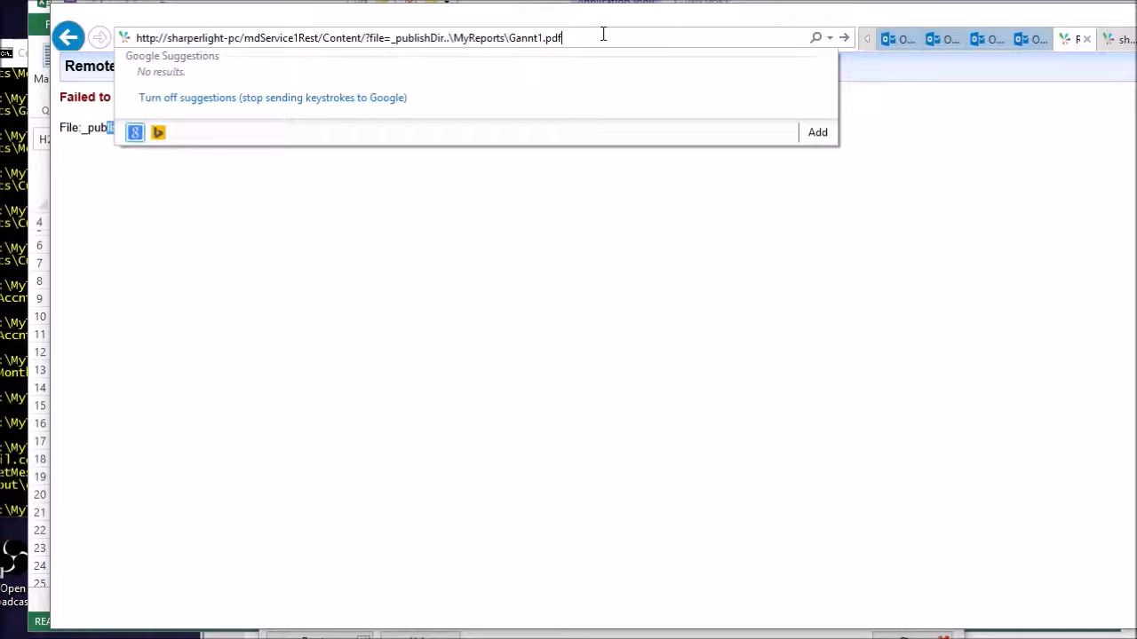
{"action": "key", "text": "Return"}
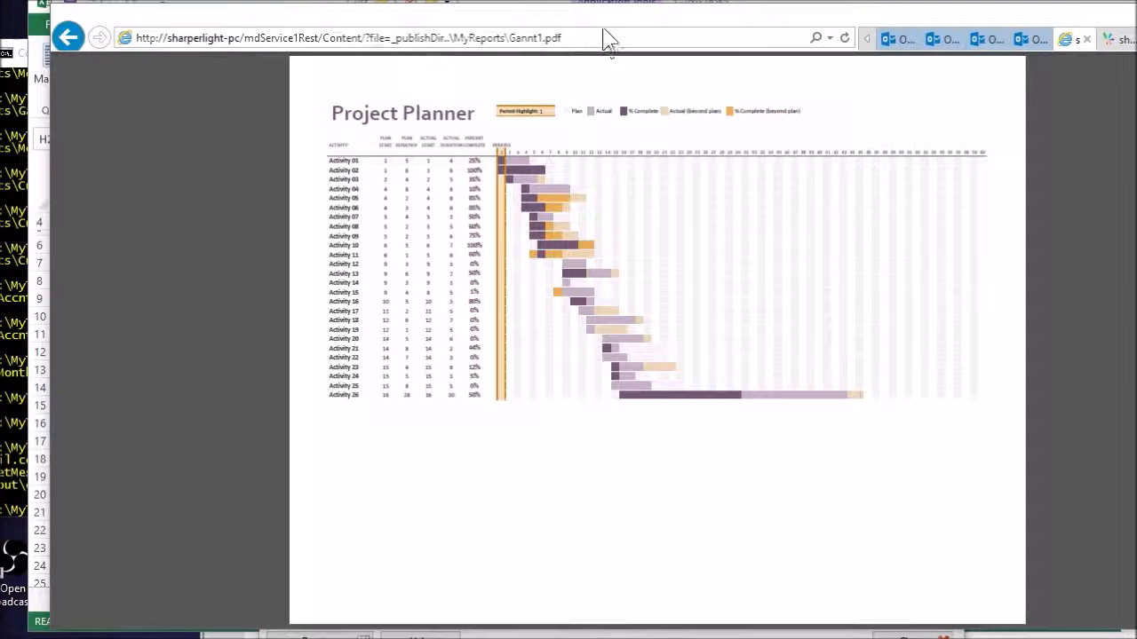
Examine the full address of Gannt1.pdf, then return to the displayed report
{"action": "left_click", "coordinate": [593, 36]}
{"action": "left_click", "coordinate": [596, 34]}
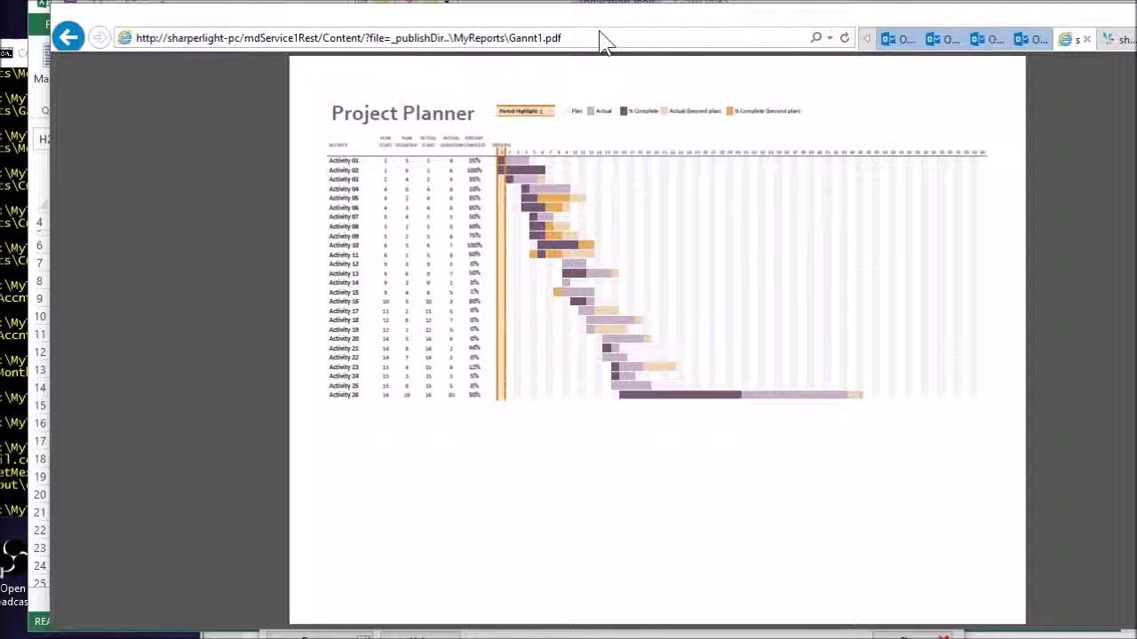
{"action": "left_click_drag", "start_coordinate": [593, 34], "coordinate": [127, 27]}
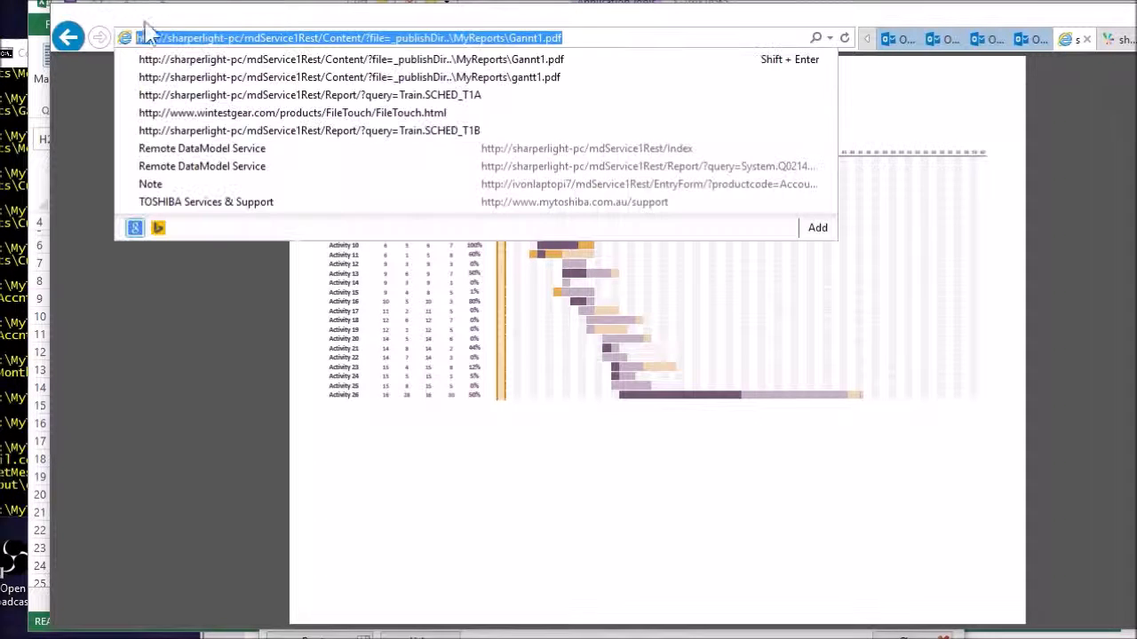
{"action": "left_click", "coordinate": [617, 38]}
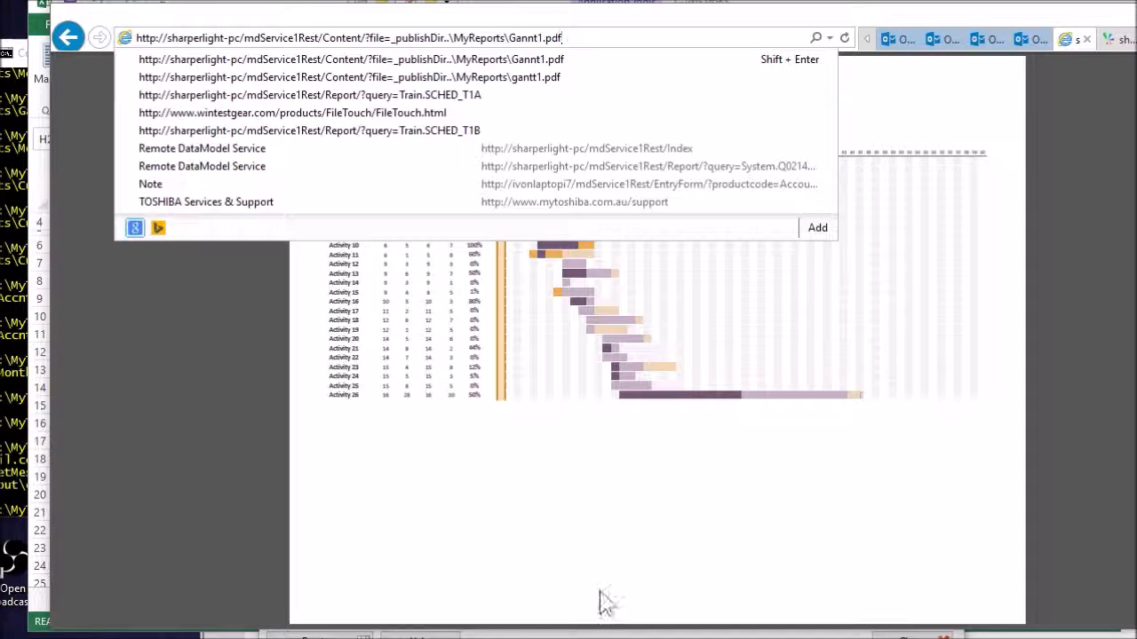
{"action": "left_click", "coordinate": [967, 360]}
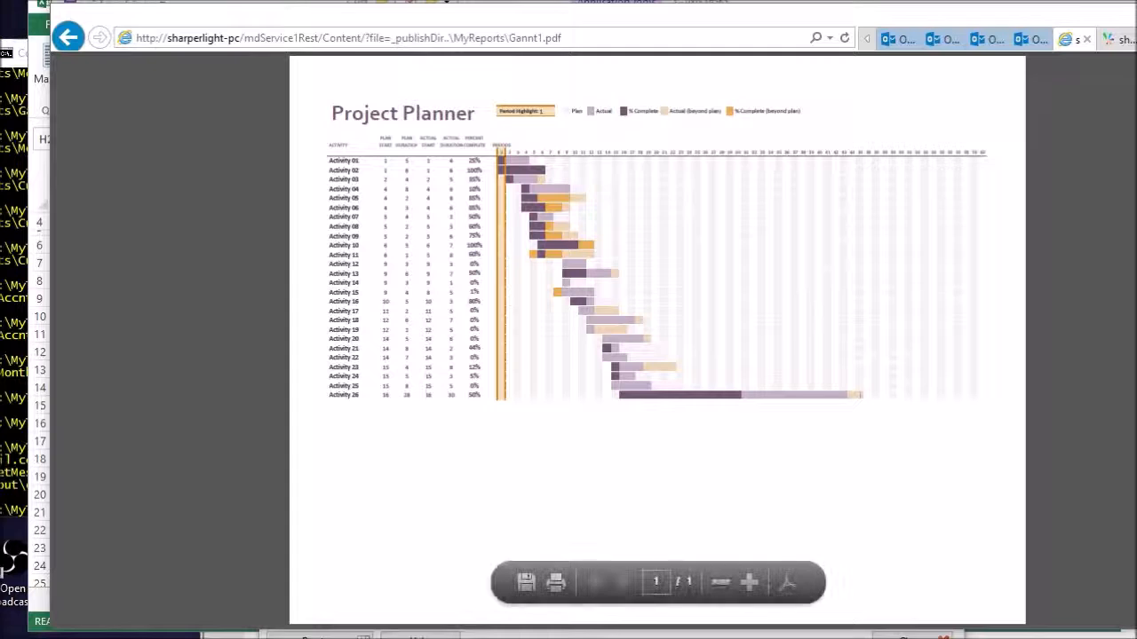
Switch to Sharperlight, close the Query Builder, and filter the Publisher list by t1 to select SCHED_T1A
{"action": "key", "text": "alt+Tab"}
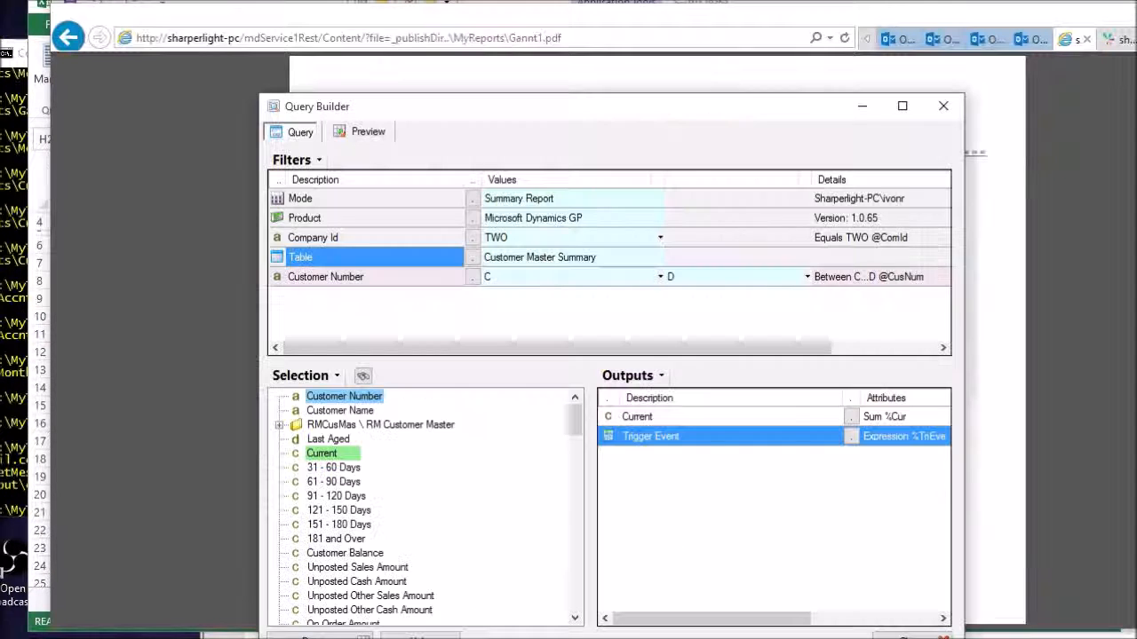
{"action": "left_click", "coordinate": [944, 635]}
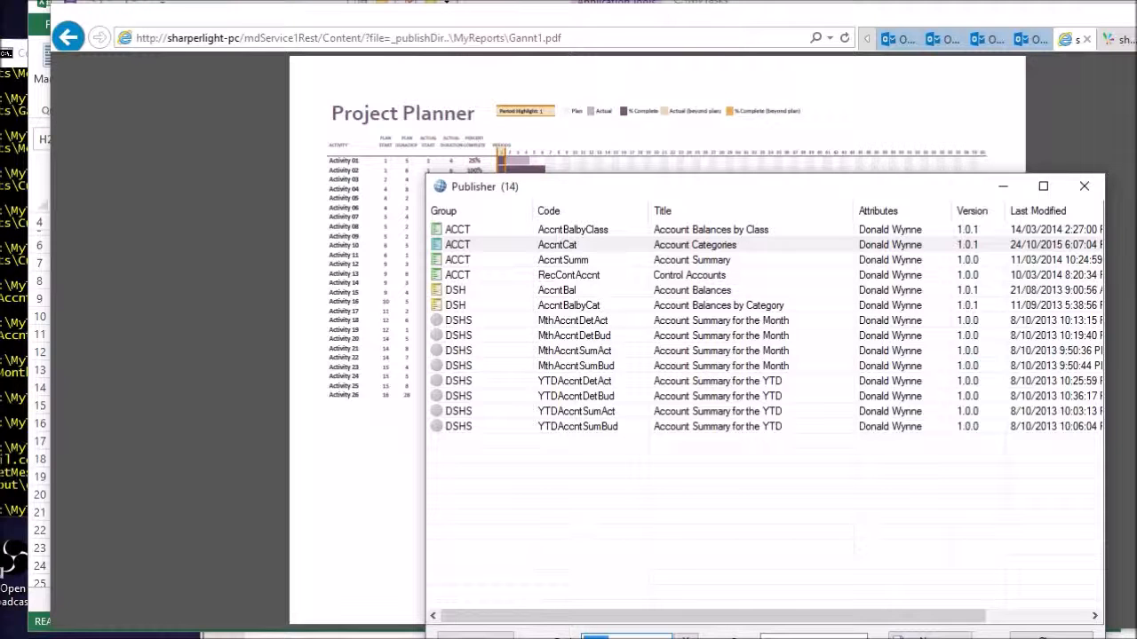
{"action": "type", "text": "t1"}
{"action": "left_click", "coordinate": [564, 264]}
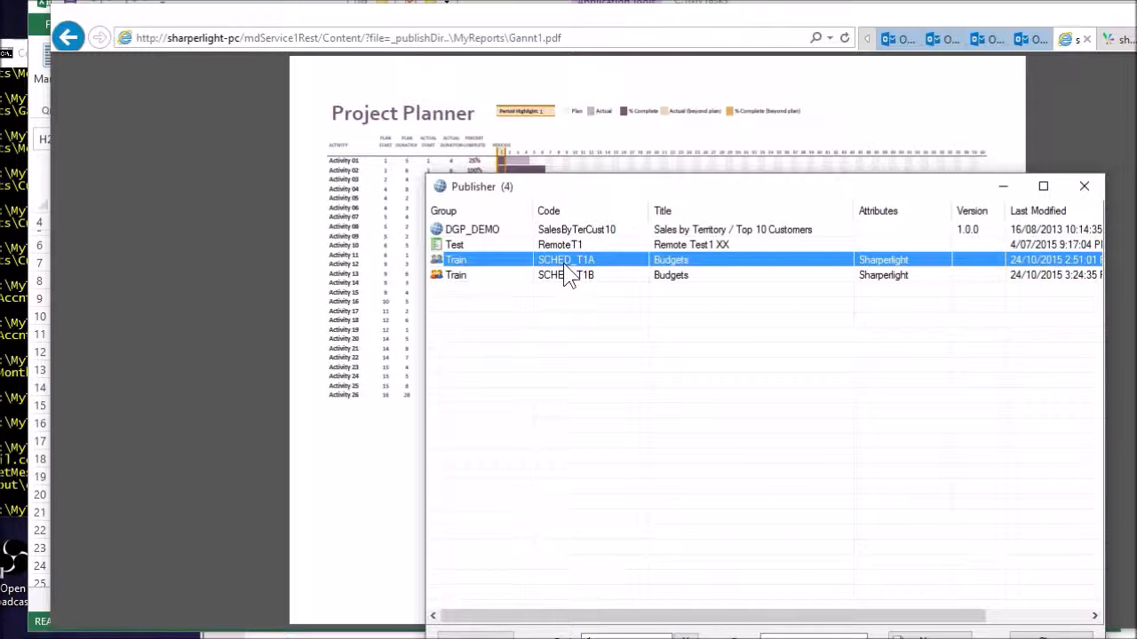
Open the SCHED_T1A published query and examine its query definition, then return to its general settings
{"action": "double_click", "coordinate": [565, 264]}
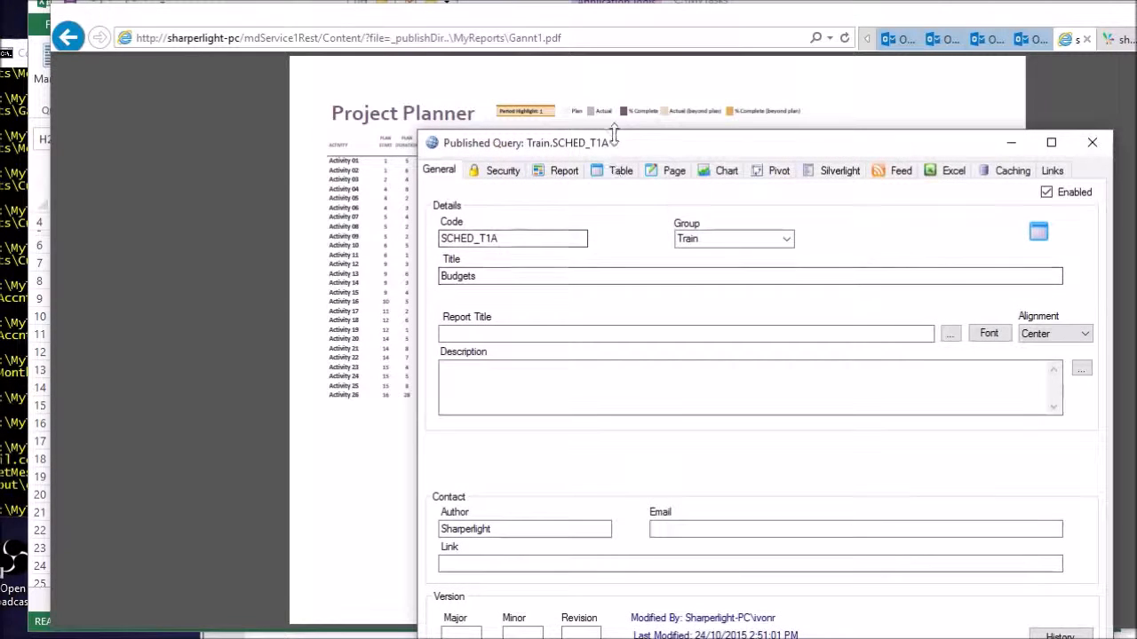
{"action": "left_click_drag", "start_coordinate": [626, 151], "coordinate": [615, 105]}
{"action": "left_click_drag", "start_coordinate": [517, 190], "coordinate": [373, 189]}
{"action": "left_click", "coordinate": [711, 191]}
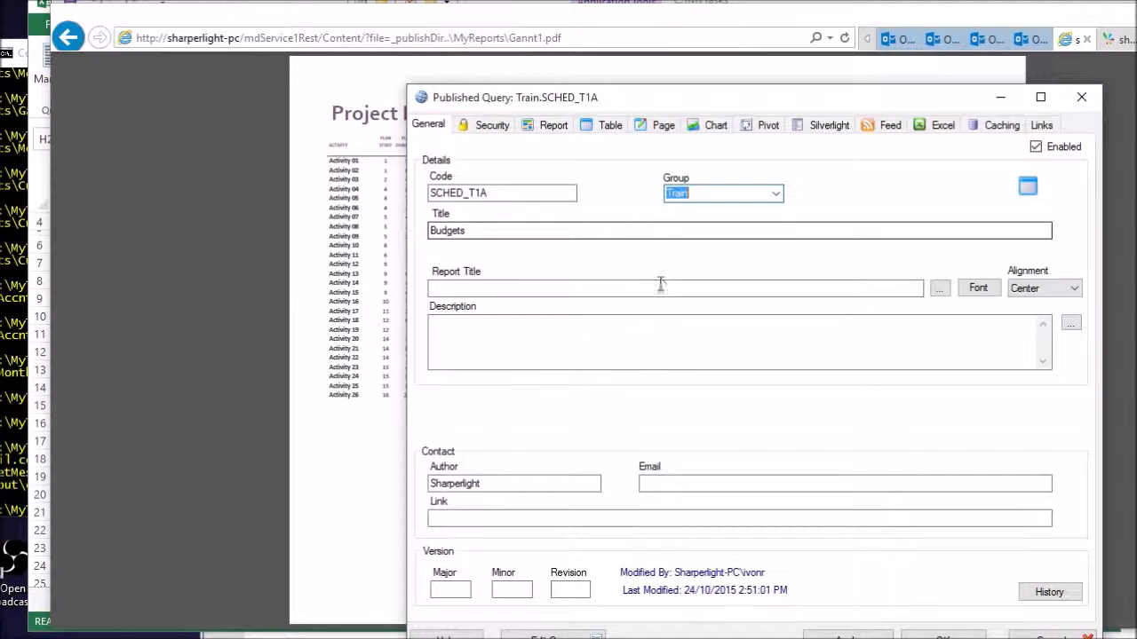
{"action": "left_click", "coordinate": [544, 636]}
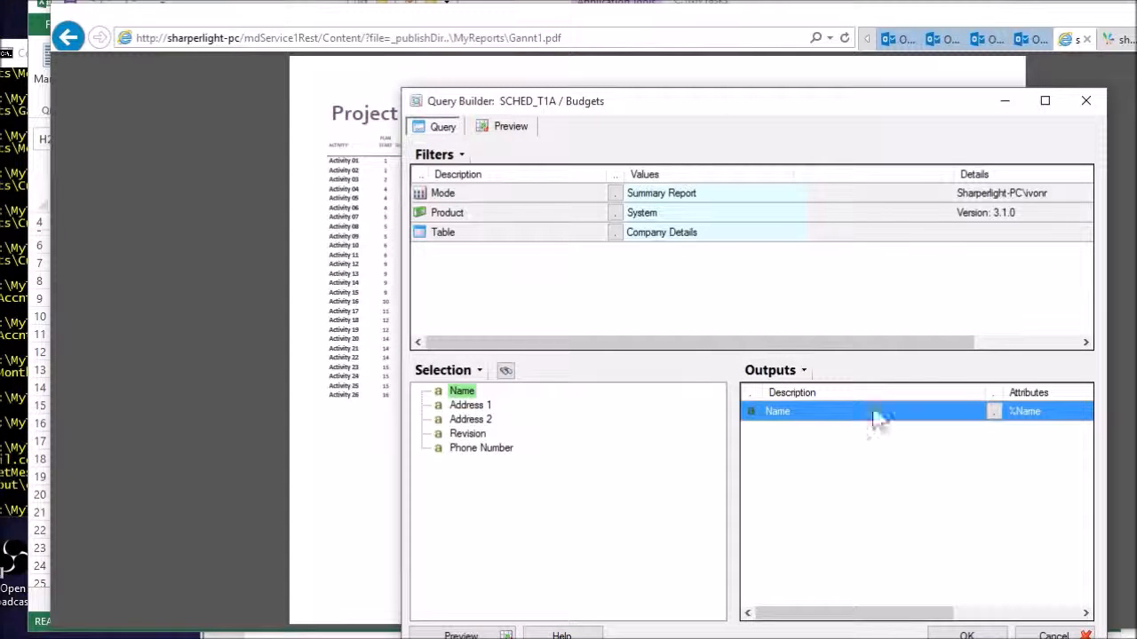
{"action": "left_click", "coordinate": [941, 634]}
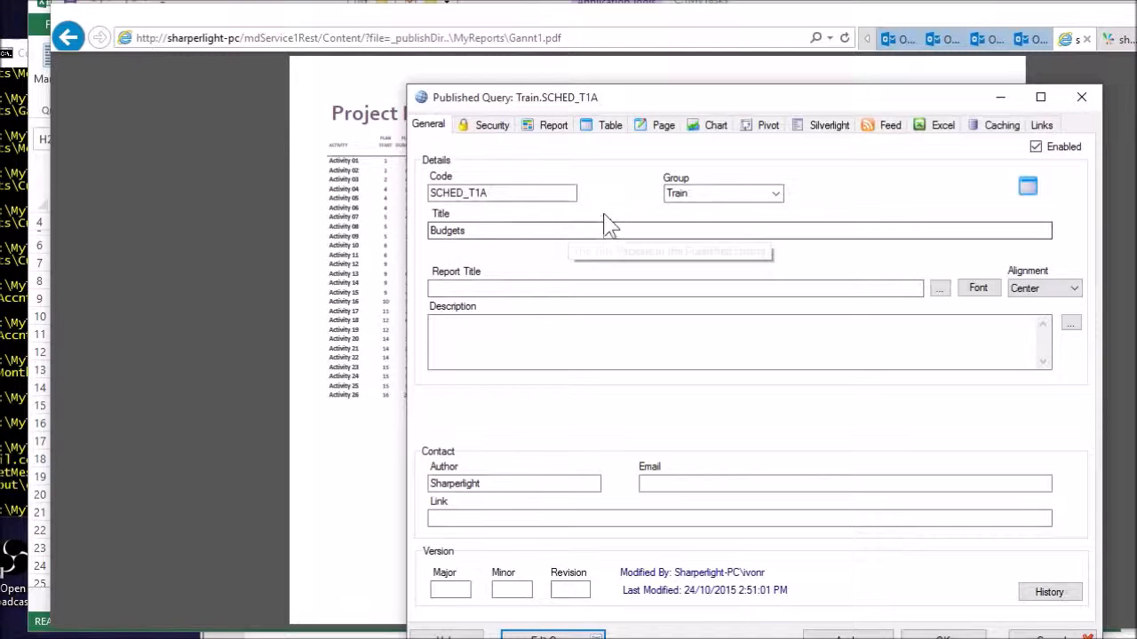
Open the custom HTML in SCHED_T1A's report settings and examine the code from the html tag down
{"action": "left_click", "coordinate": [552, 127]}
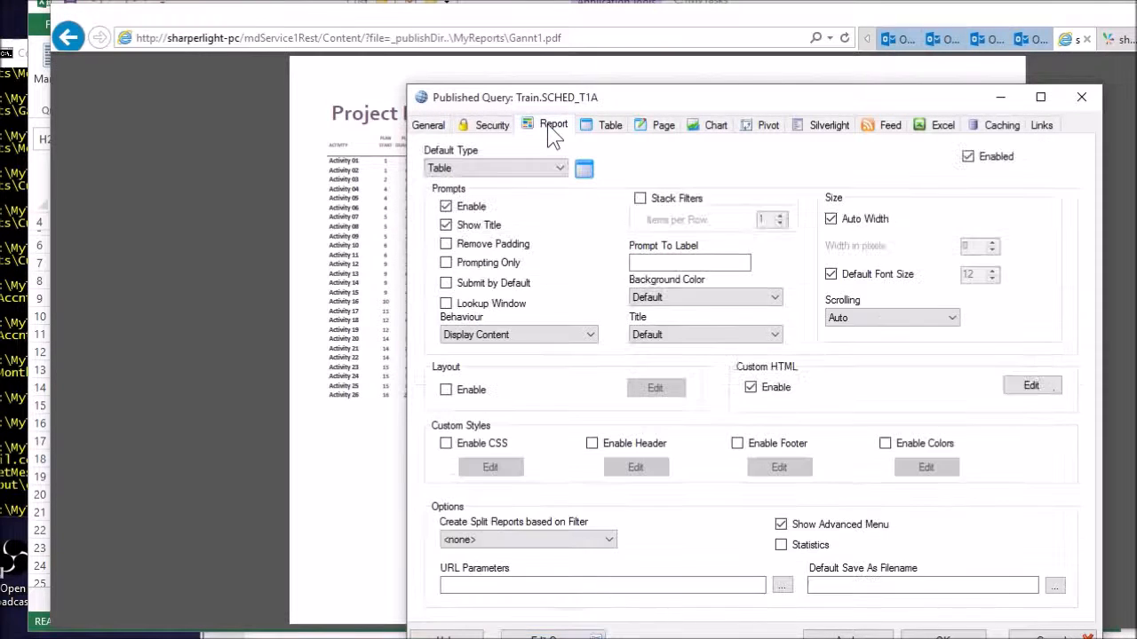
{"action": "left_click_drag", "start_coordinate": [569, 90], "coordinate": [567, 69]}
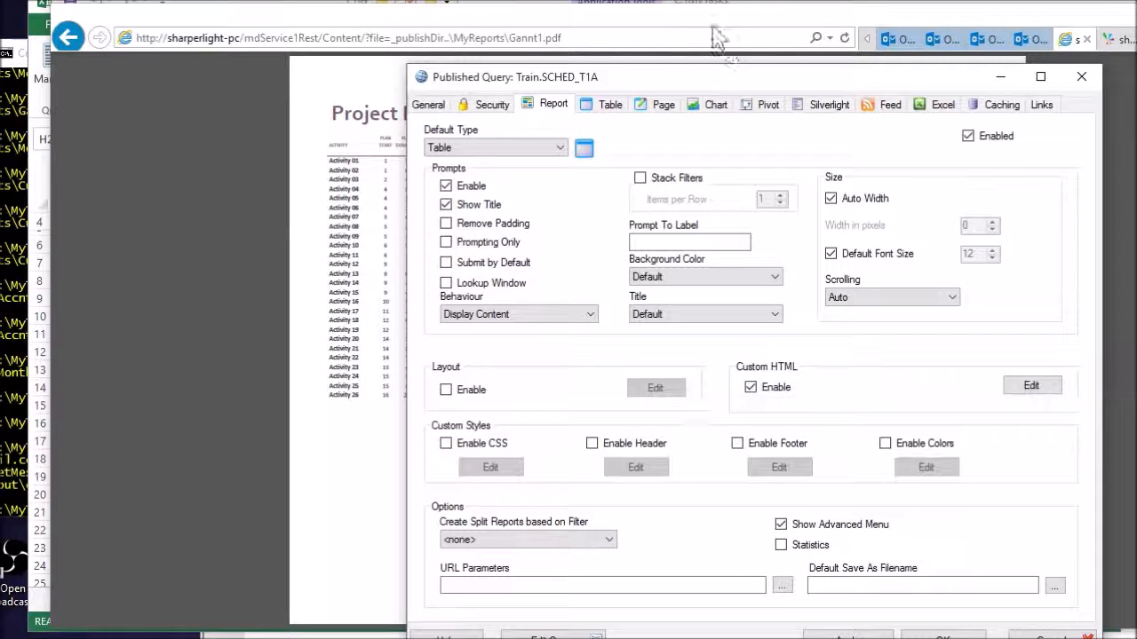
{"action": "left_click_drag", "start_coordinate": [714, 80], "coordinate": [625, 82]}
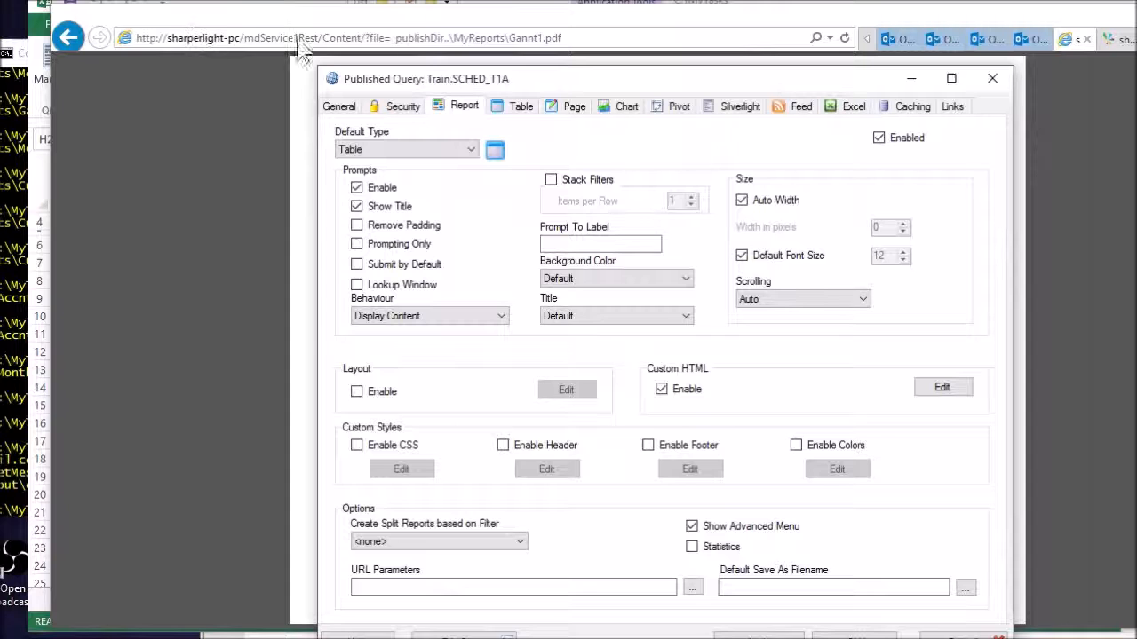
{"action": "left_click", "coordinate": [943, 388]}
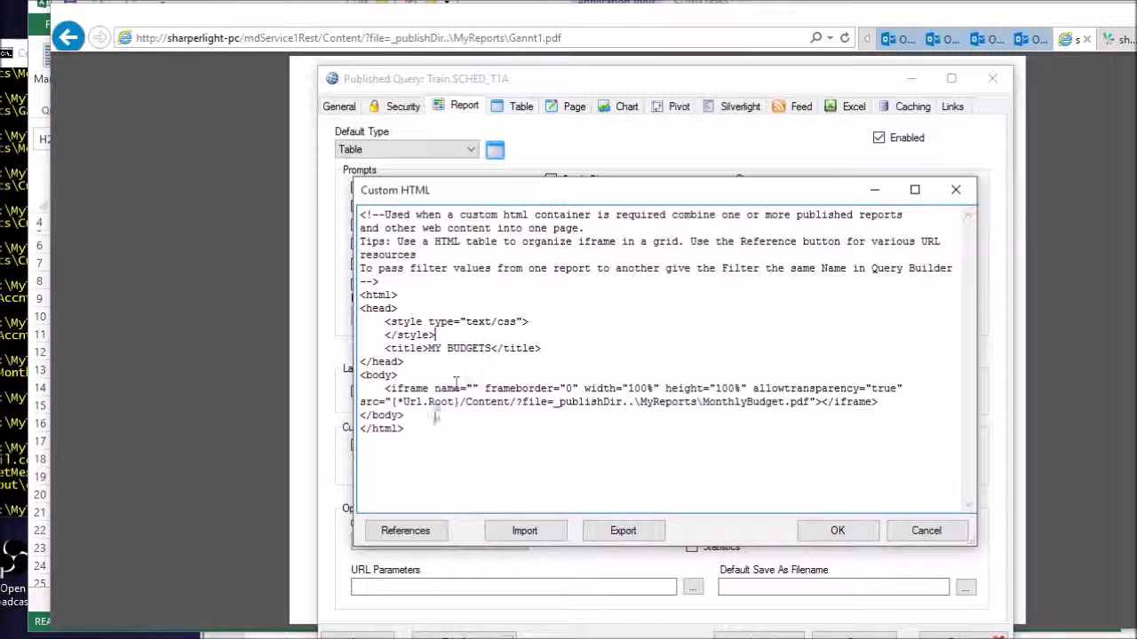
{"action": "left_click_drag", "start_coordinate": [347, 175], "coordinate": [275, 121]}
{"action": "left_click_drag", "start_coordinate": [353, 362], "coordinate": [275, 224]}
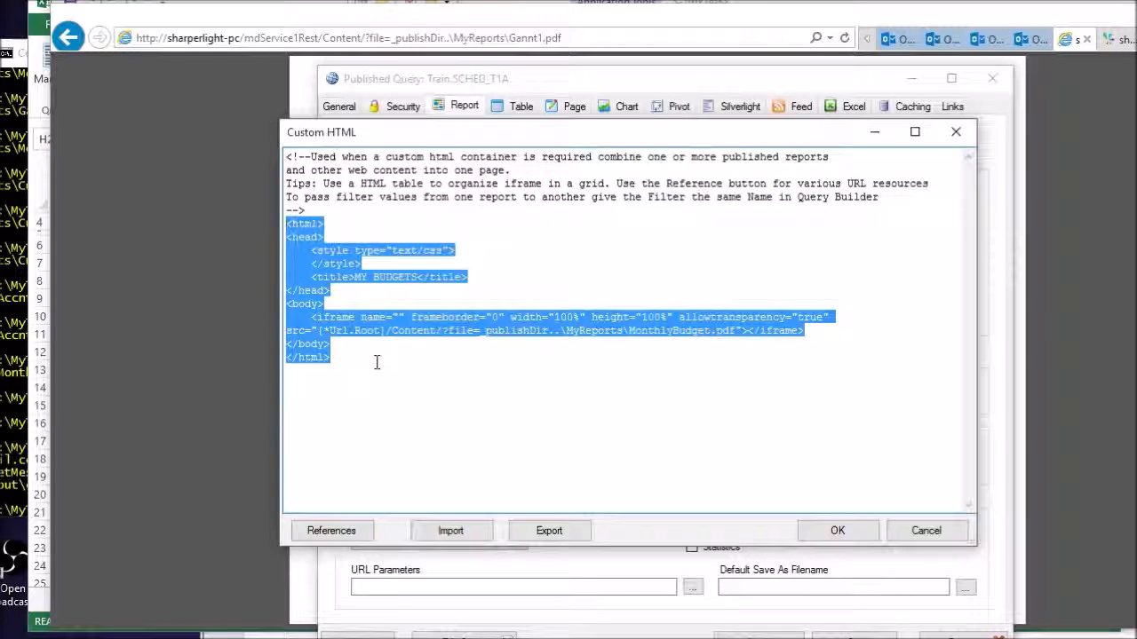
{"action": "left_click", "coordinate": [358, 359]}
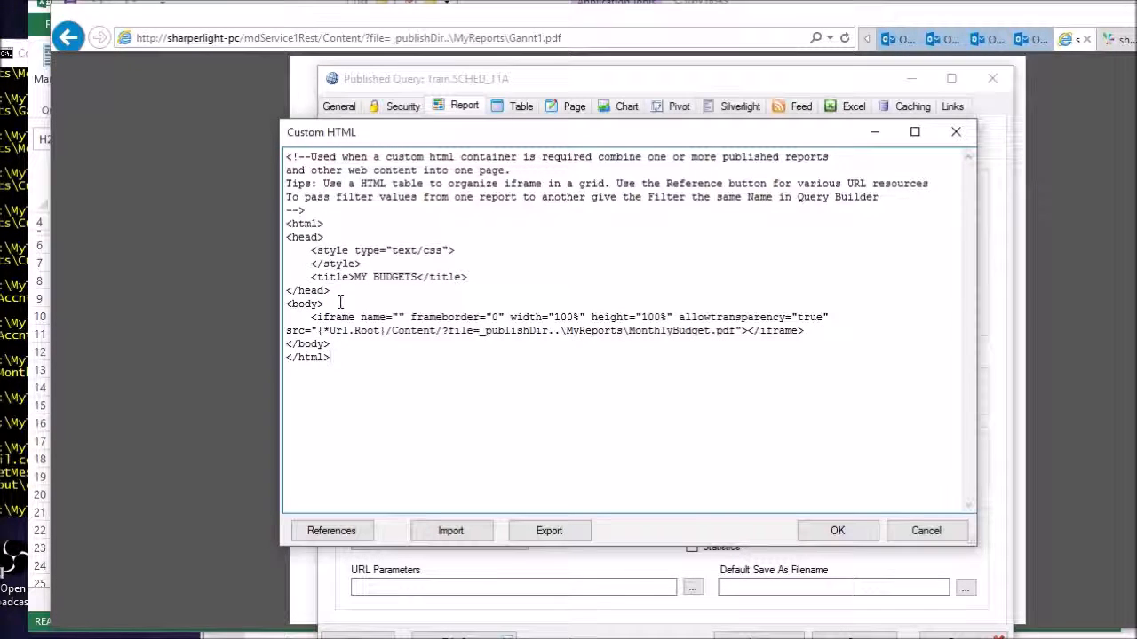
Examine the iframe's source address, including the {*Url.Root} token, the Other - URL references, and the _publishDir and MonthlyBudget.pdf path
{"action": "left_click_drag", "start_coordinate": [310, 317], "coordinate": [318, 317]}
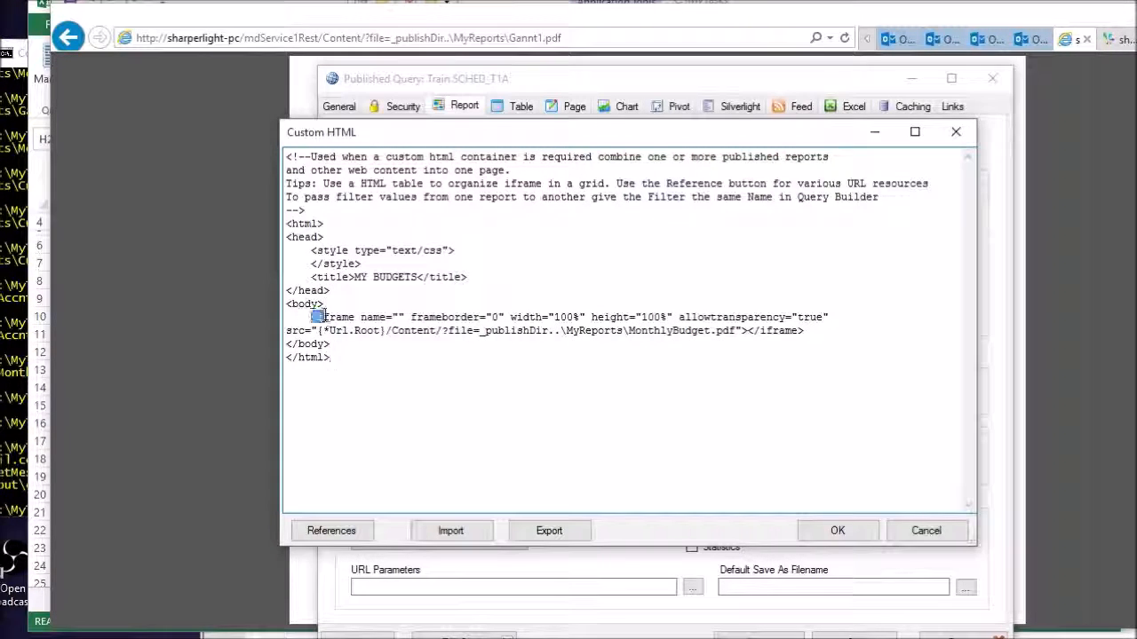
{"action": "left_click", "coordinate": [388, 331]}
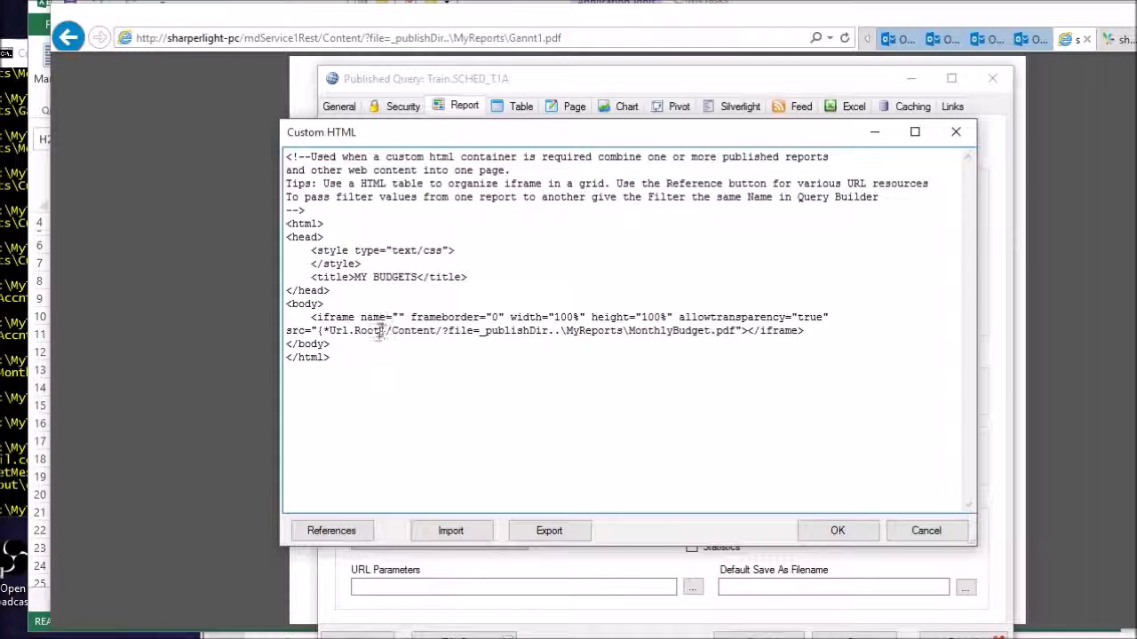
{"action": "left_click_drag", "start_coordinate": [387, 330], "coordinate": [319, 330]}
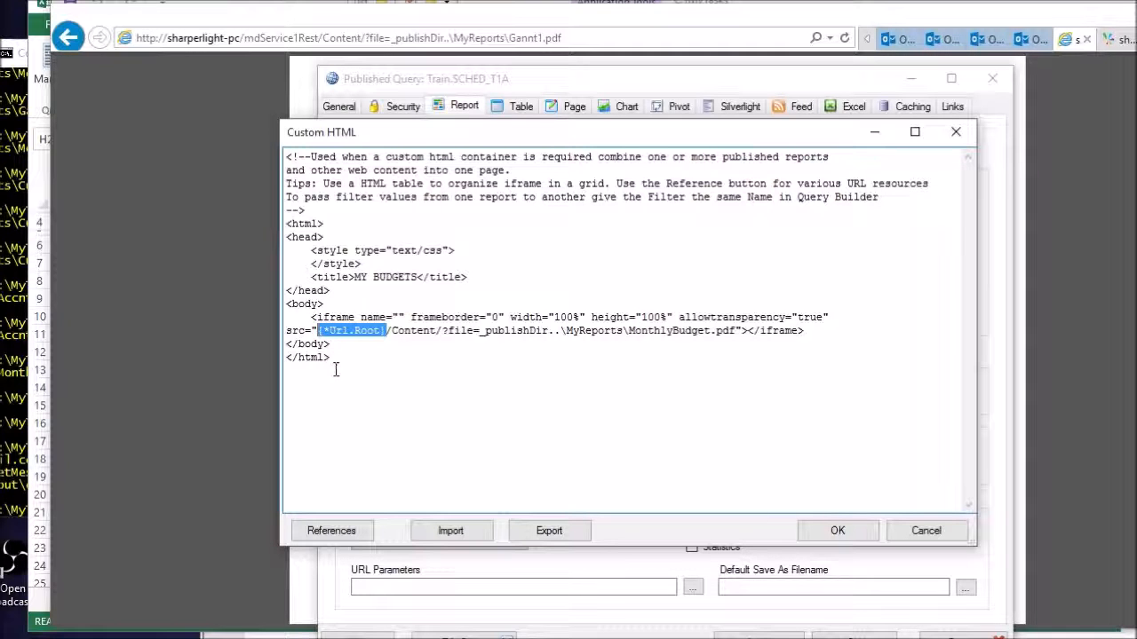
{"action": "left_click", "coordinate": [353, 533]}
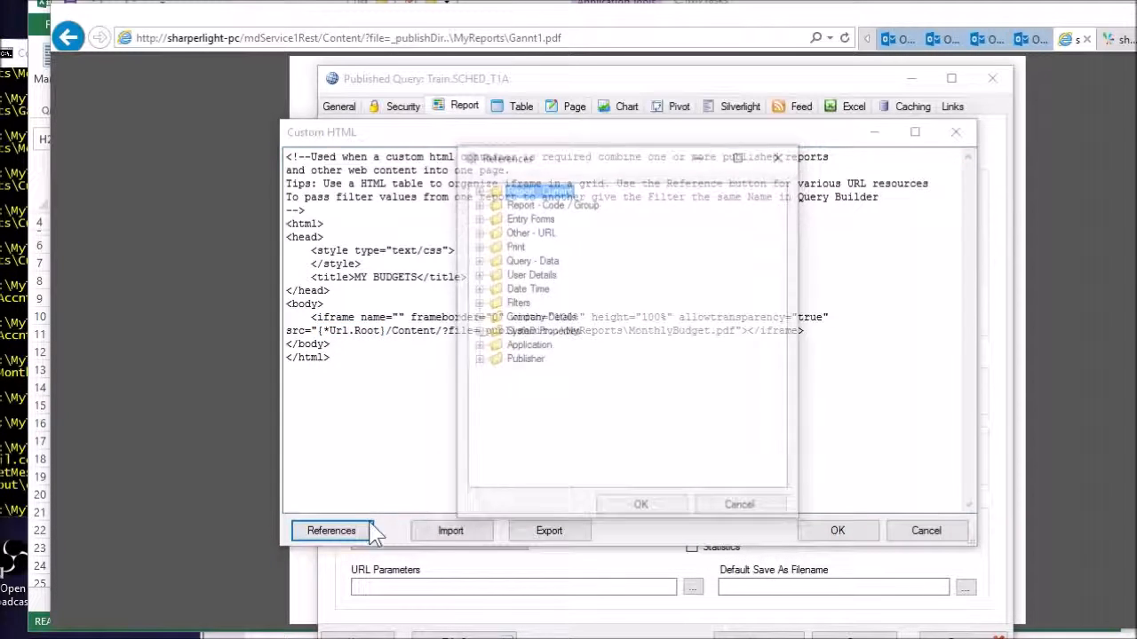
{"action": "left_click", "coordinate": [477, 231]}
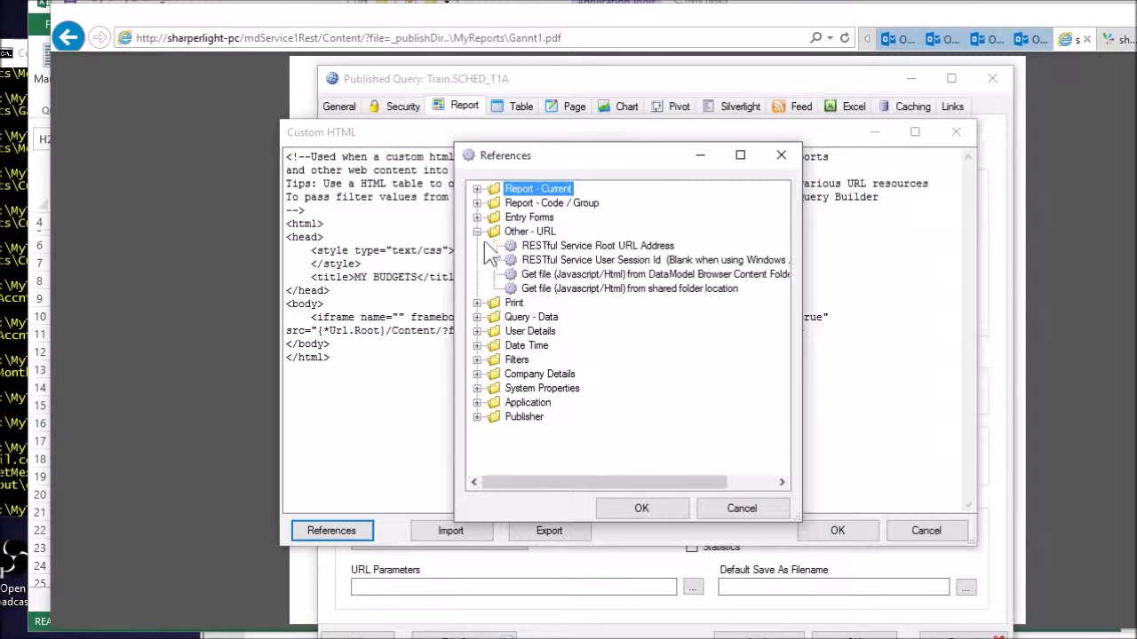
{"action": "left_click", "coordinate": [563, 248]}
{"action": "left_click_drag", "start_coordinate": [577, 253], "coordinate": [652, 277]}
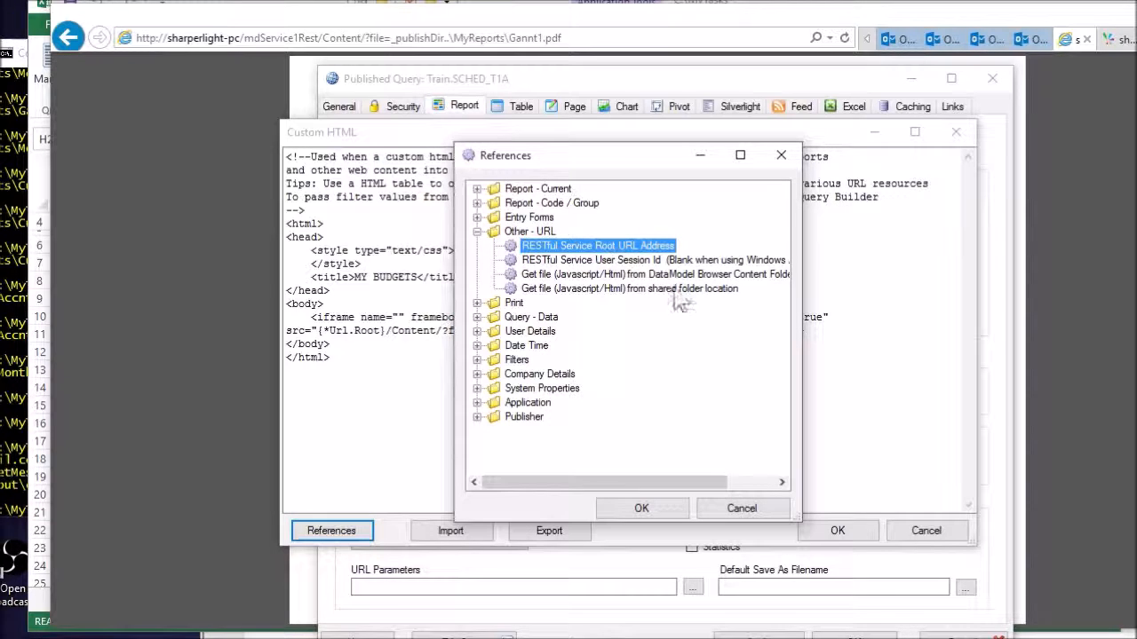
{"action": "left_click", "coordinate": [754, 511]}
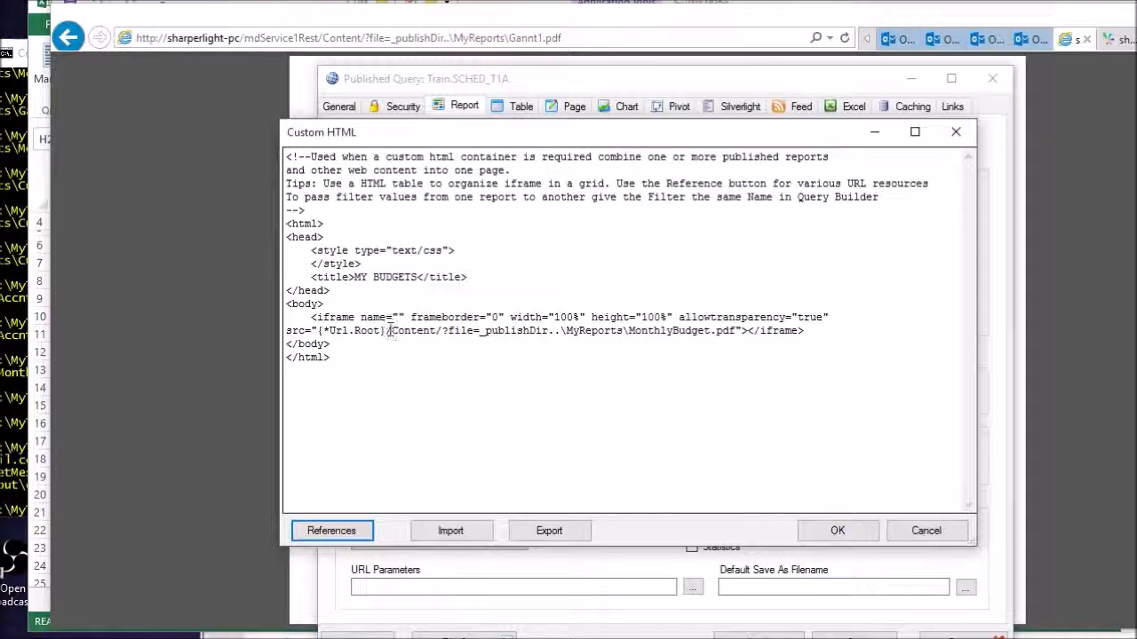
{"action": "left_click_drag", "start_coordinate": [386, 332], "coordinate": [487, 332]}
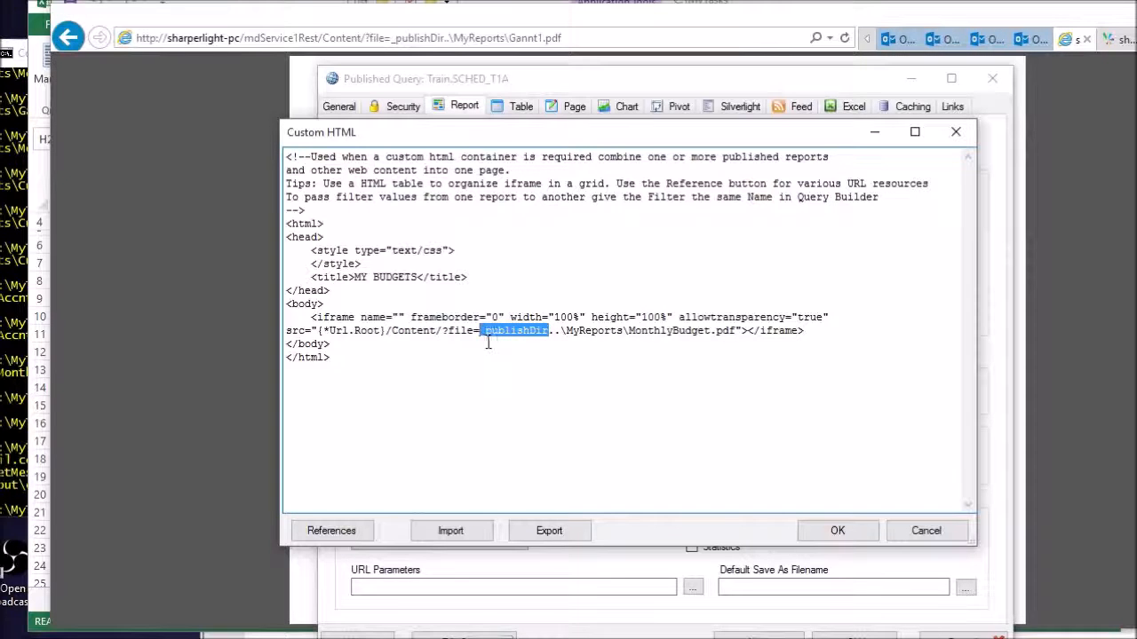
{"action": "left_click_drag", "start_coordinate": [551, 331], "coordinate": [742, 328]}
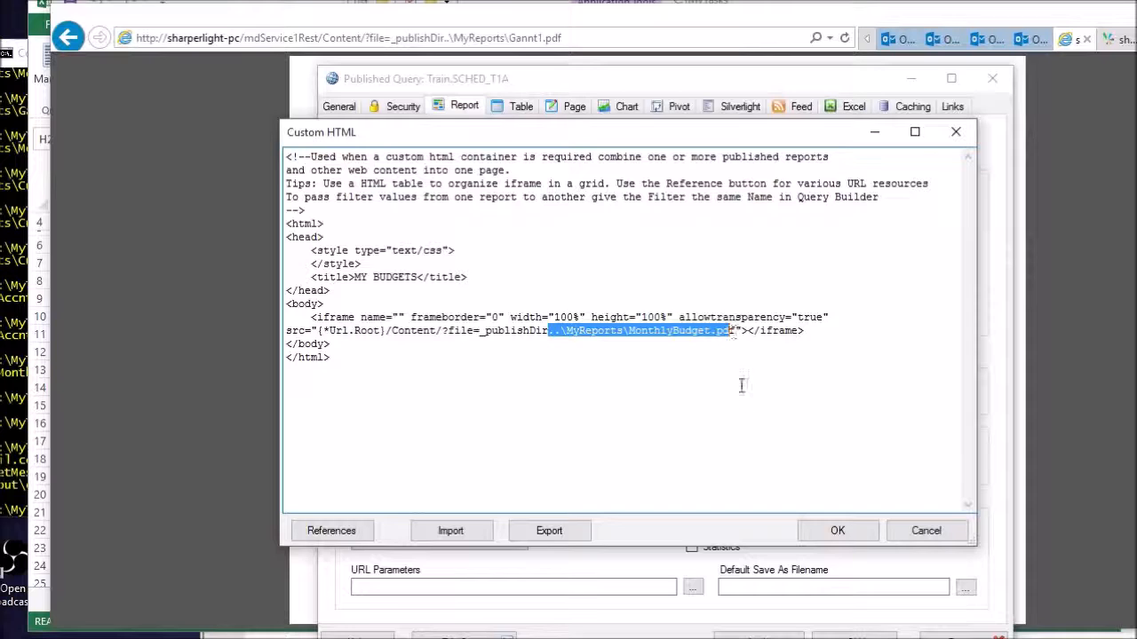
Clear all the custom HTML, accept the empty text, and reopen the editor to regenerate the default template
{"action": "left_click_drag", "start_coordinate": [578, 381], "coordinate": [210, 144]}
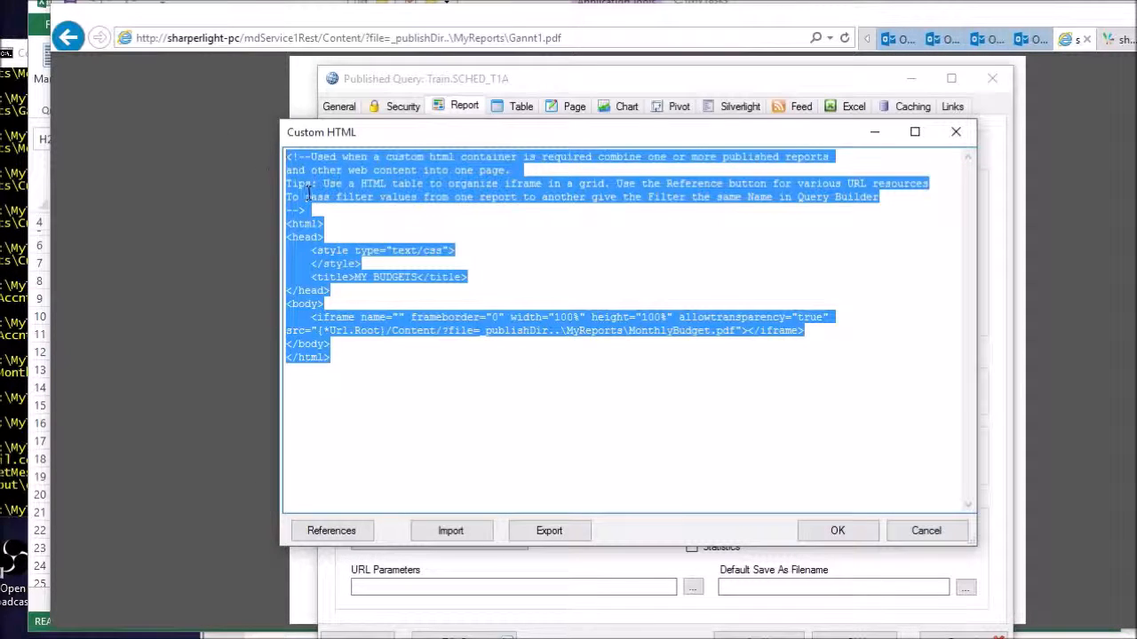
{"action": "key", "text": "Delete"}
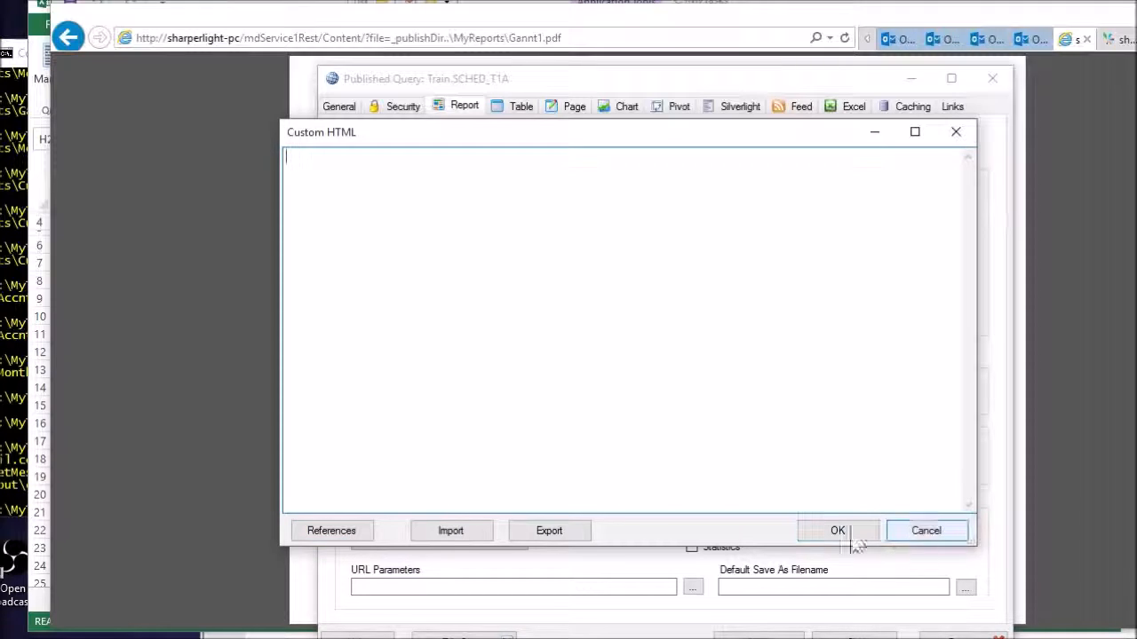
{"action": "left_click", "coordinate": [808, 529]}
{"action": "left_click", "coordinate": [919, 396]}
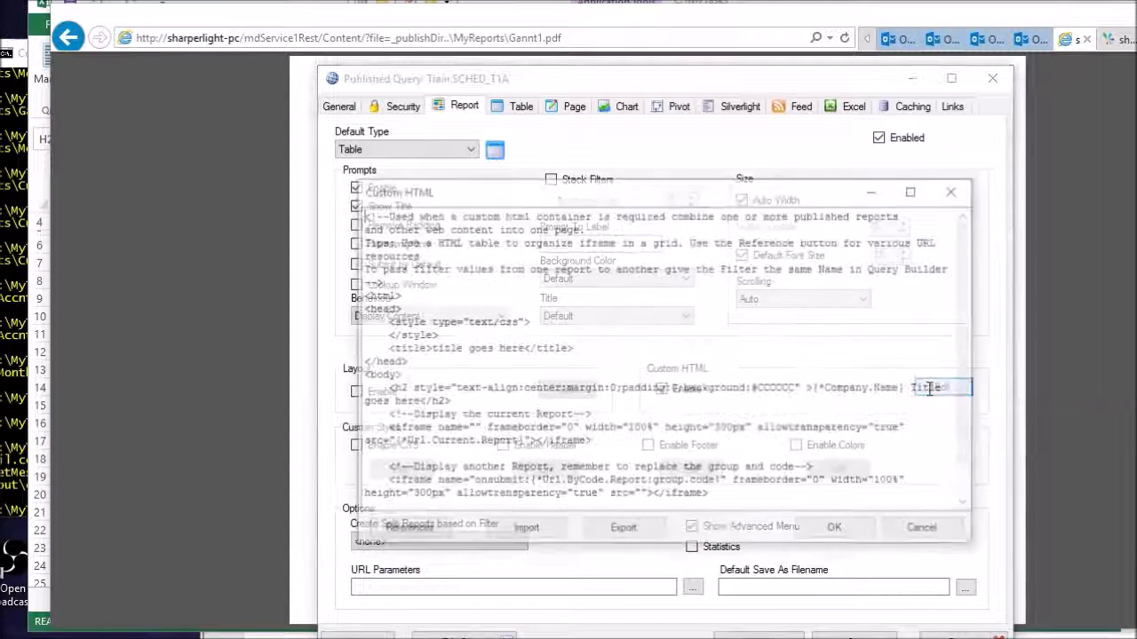
Delete the template's heading, current-report iframe and comments from the body, keeping only the second iframe
{"action": "scroll", "coordinate": [519, 337], "scroll_direction": "down", "scroll_amount": 1}
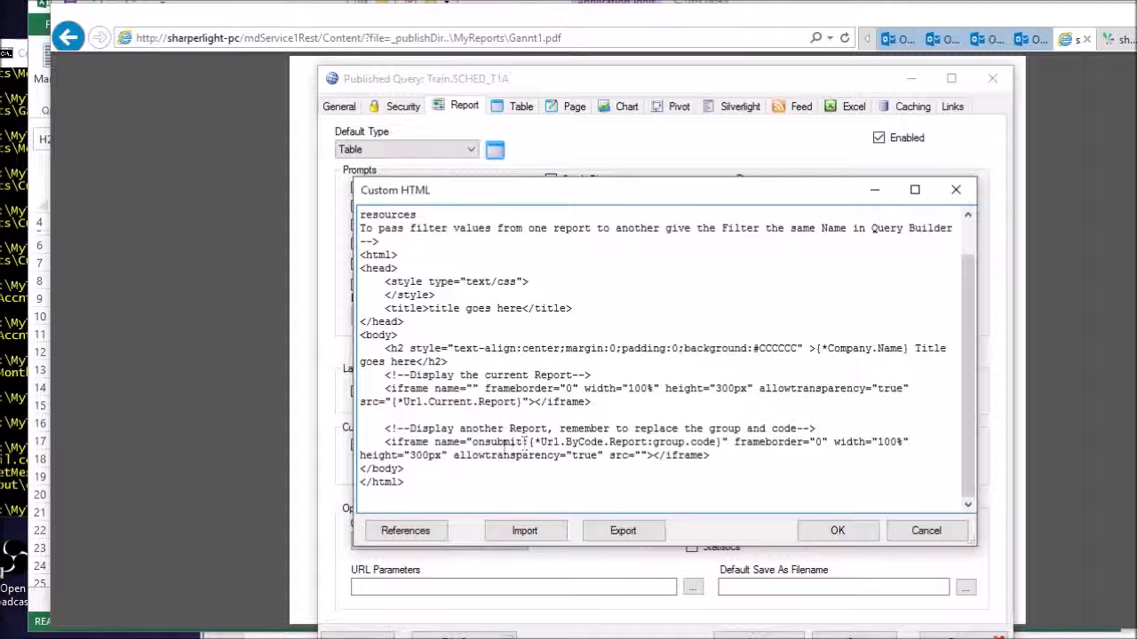
{"action": "left_click", "coordinate": [457, 338]}
{"action": "key", "text": "Right"}
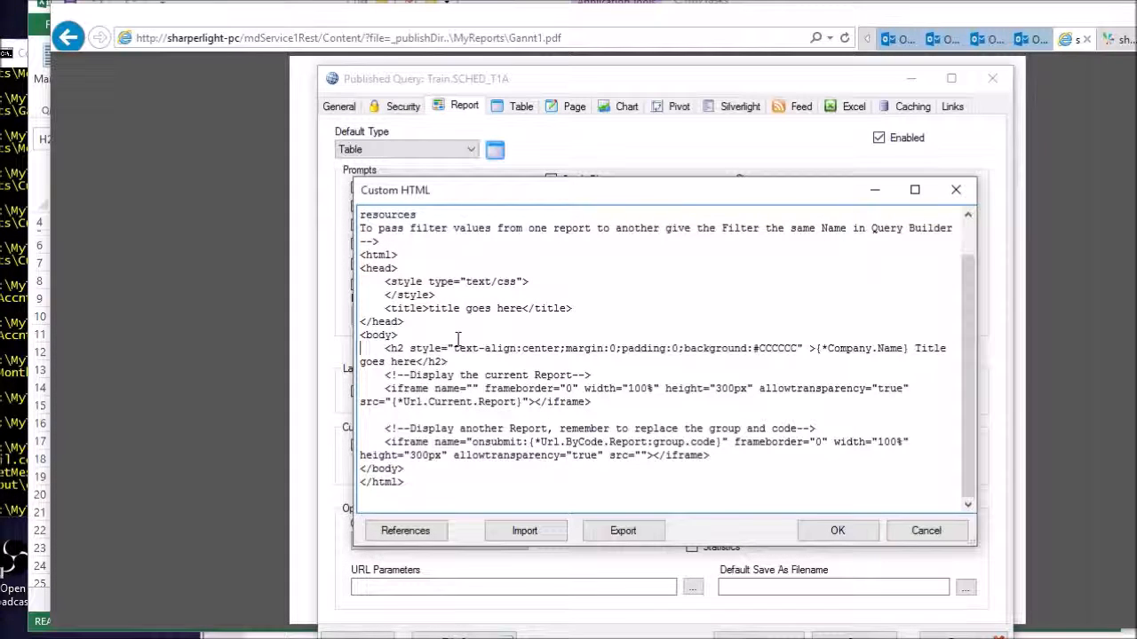
{"action": "key", "text": "shift+Down"}
{"action": "key", "text": "shift+Down"}
{"action": "key", "text": "shift+Down"}
{"action": "key", "text": "shift+Down"}
{"action": "key", "text": "shift+Down"}
{"action": "key", "text": "shift+Down"}
{"action": "key", "text": "shift+Down"}
{"action": "key", "text": "Delete"}
{"action": "key", "text": "Up"}
{"action": "key", "text": "Down"}
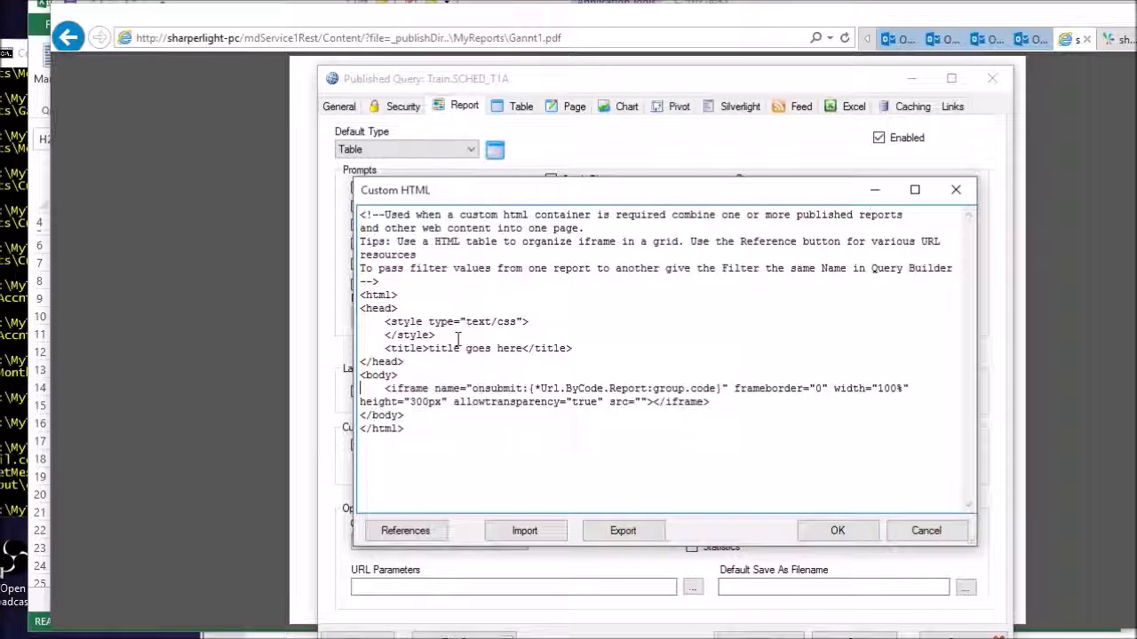
Remove the name attribute from the remaining iframe, then discard the edits and return to the Publisher list
{"action": "left_click_drag", "start_coordinate": [433, 388], "coordinate": [730, 382]}
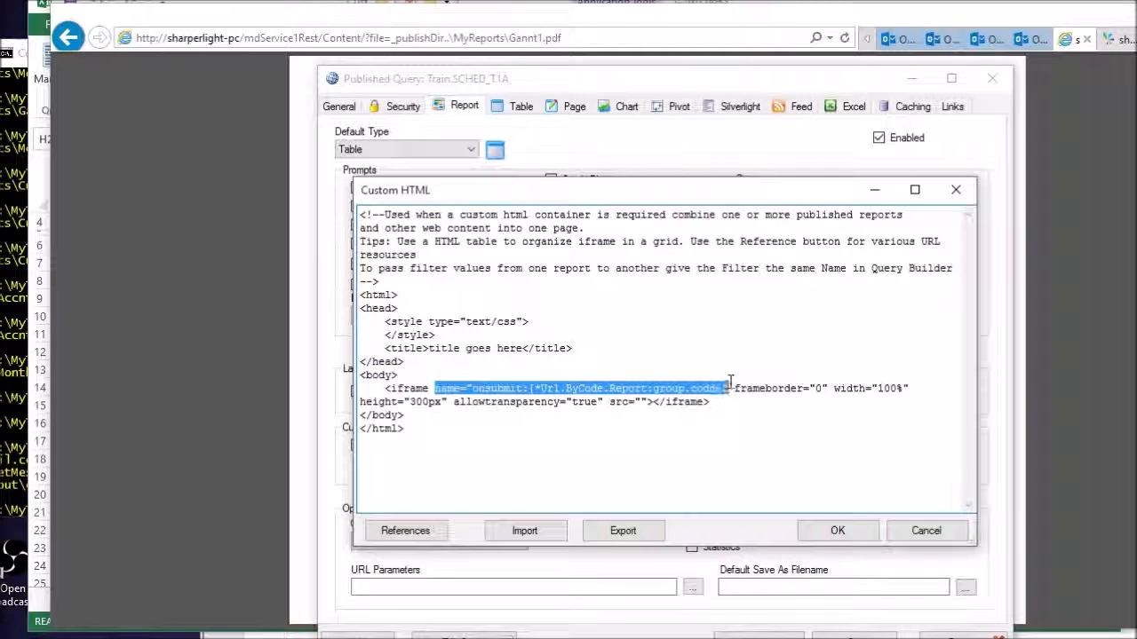
{"action": "key", "text": "Delete"}
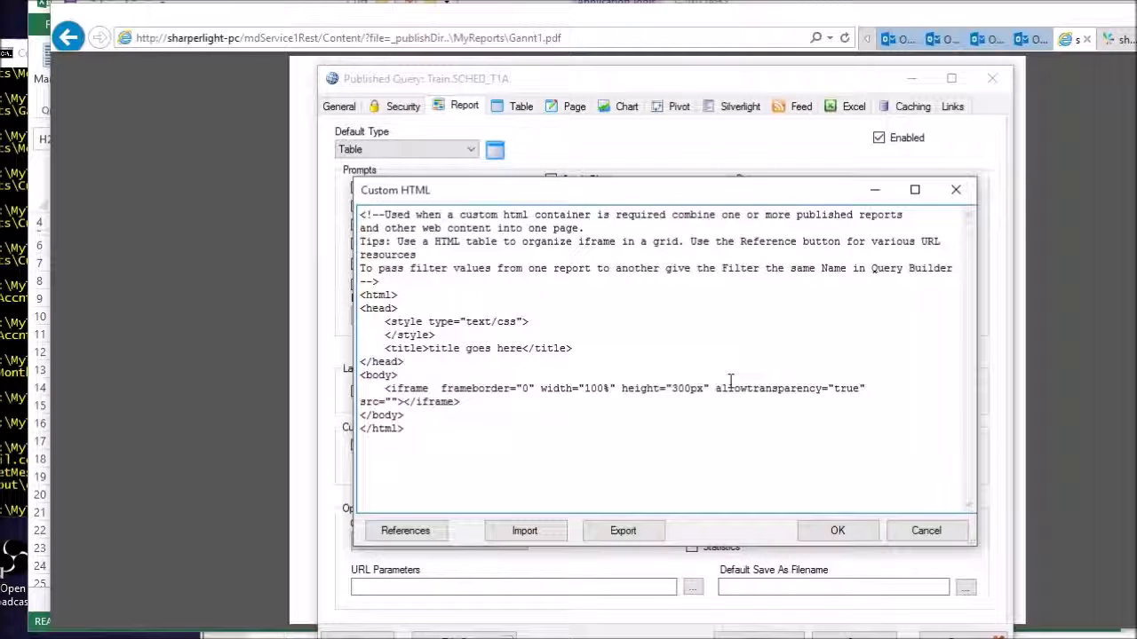
{"action": "key", "text": "Delete"}
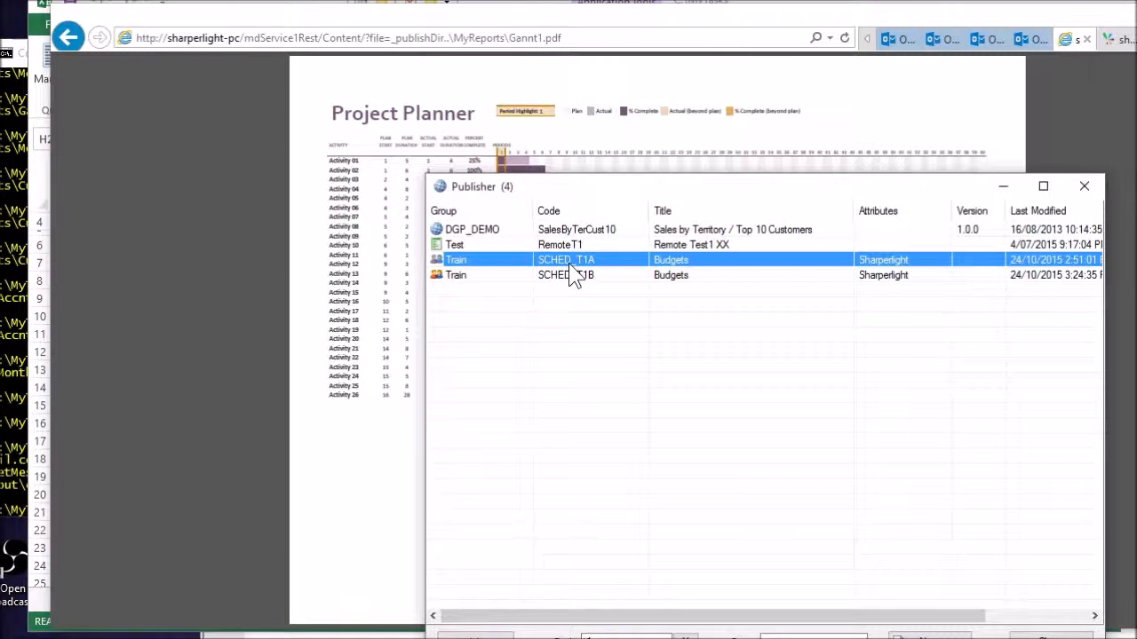
Copy the report link from SCHED_T1A's links and load it in a new browser tab
{"action": "double_click", "coordinate": [569, 263]}
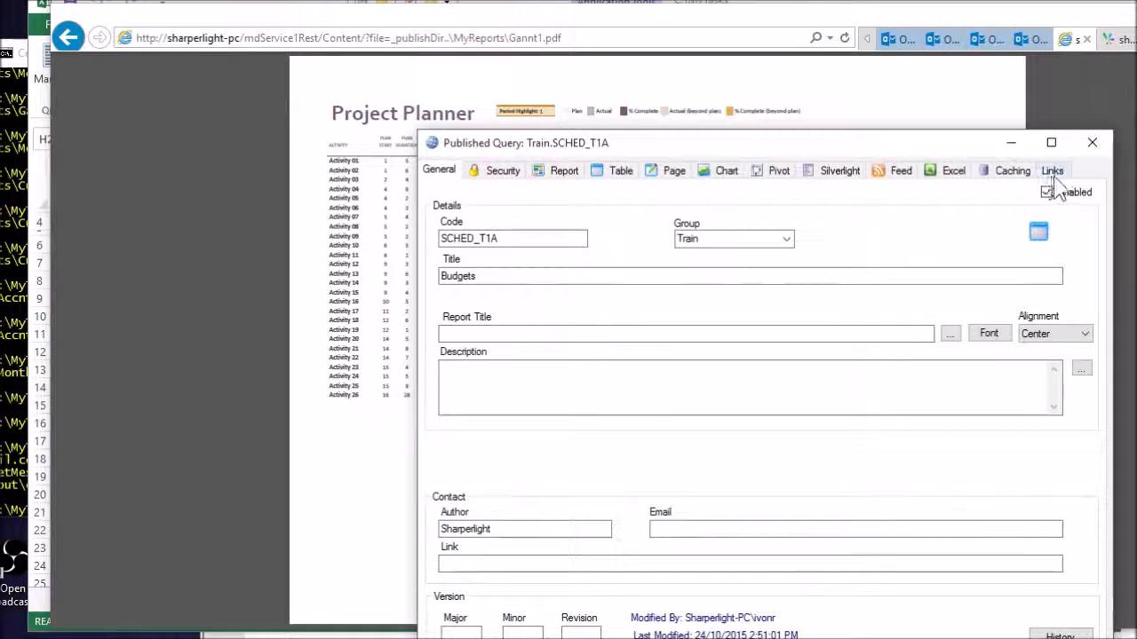
{"action": "left_click", "coordinate": [1052, 173]}
{"action": "left_click", "coordinate": [1047, 220]}
{"action": "left_click", "coordinate": [1134, 39]}
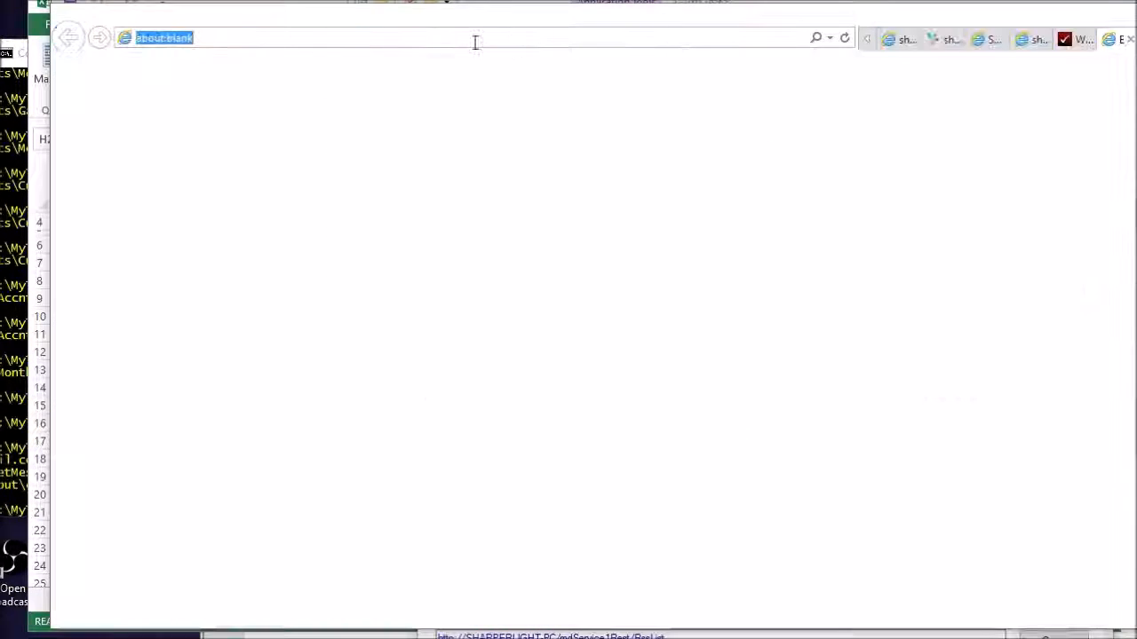
{"action": "key", "text": "ctrl+v"}
{"action": "key", "text": "Return"}
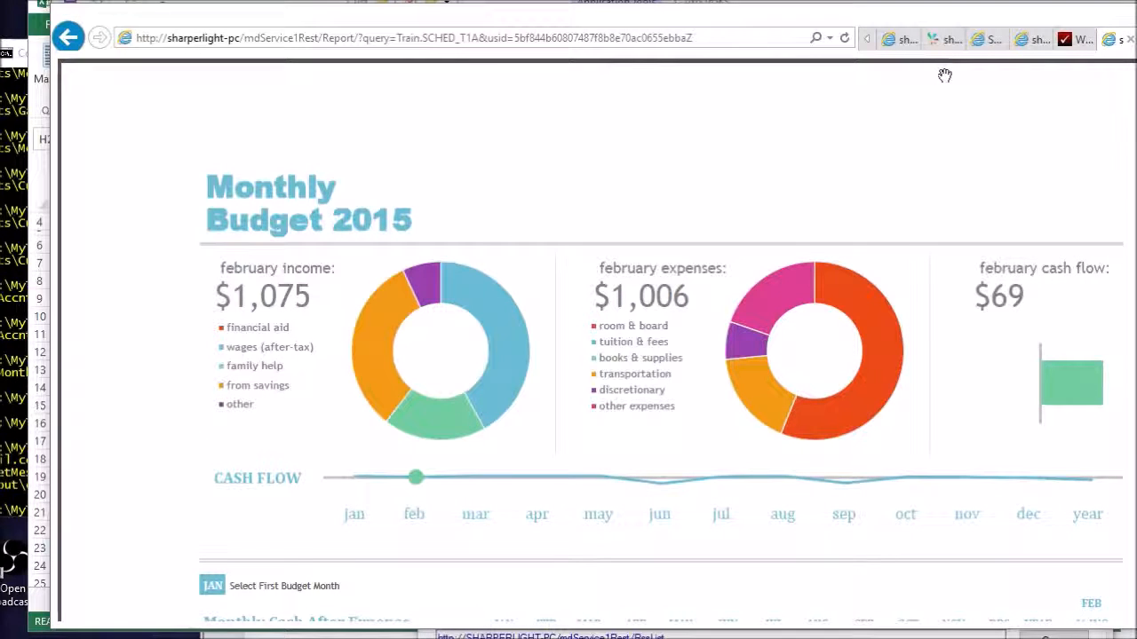
Check the other open report tabs, then load MonthlyBudget.pdf directly through its Content address in the MyReports folder
{"action": "left_click", "coordinate": [1035, 44]}
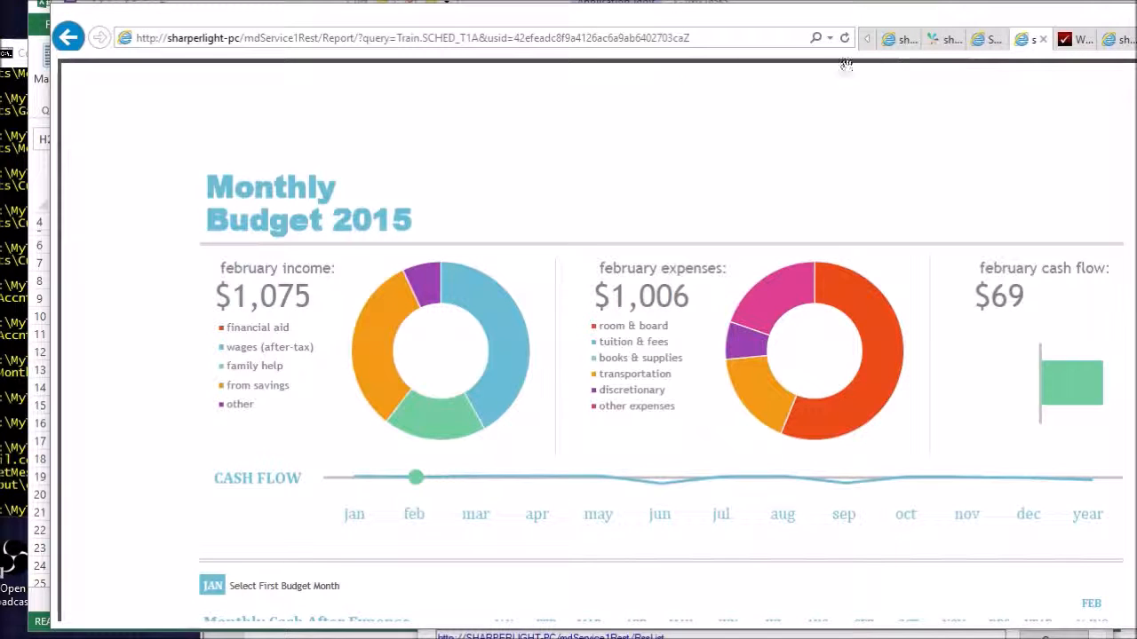
{"action": "left_click", "coordinate": [987, 41]}
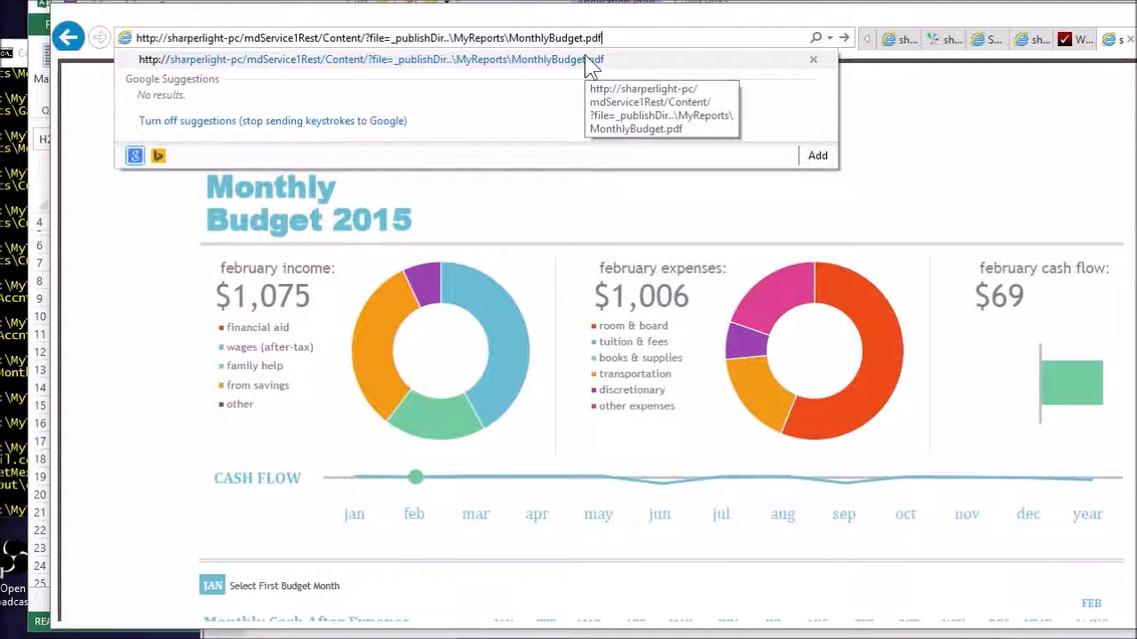
{"action": "key", "text": "Return"}
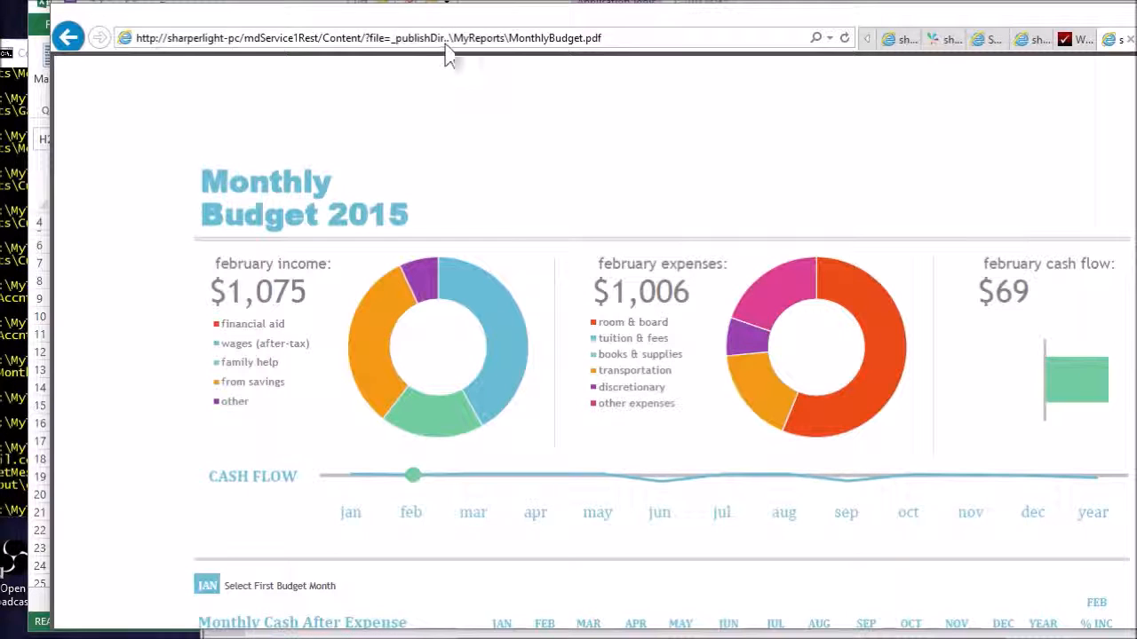
Append &saveAs=xxxxxx to the MonthlyBudget.pdf address and load it, then cancel the offered download
{"action": "left_click", "coordinate": [634, 40]}
{"action": "left_click", "coordinate": [645, 40]}
{"action": "type", "text": "&saveAs=x"}
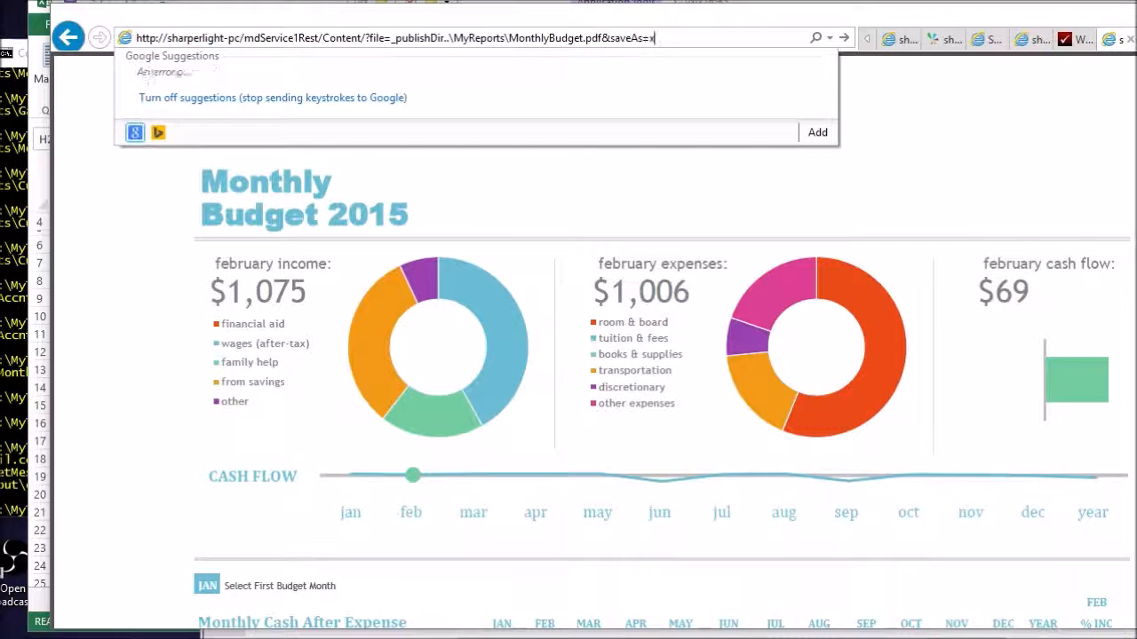
{"action": "type", "text": "xxxxx"}
{"action": "key", "text": "Return"}
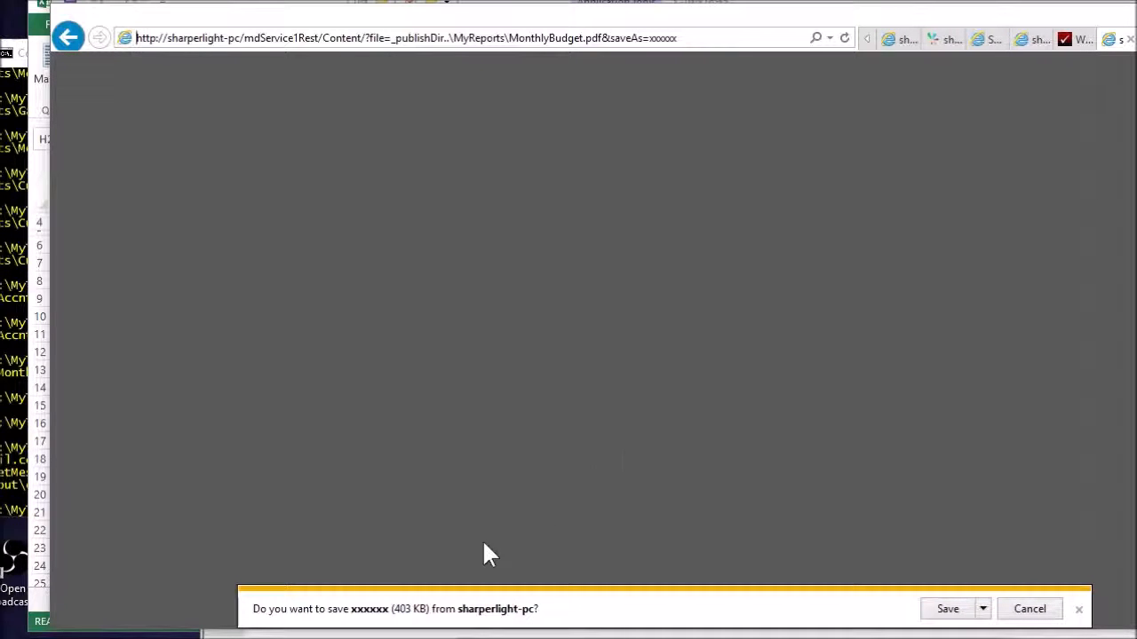
{"action": "left_click", "coordinate": [1032, 613]}
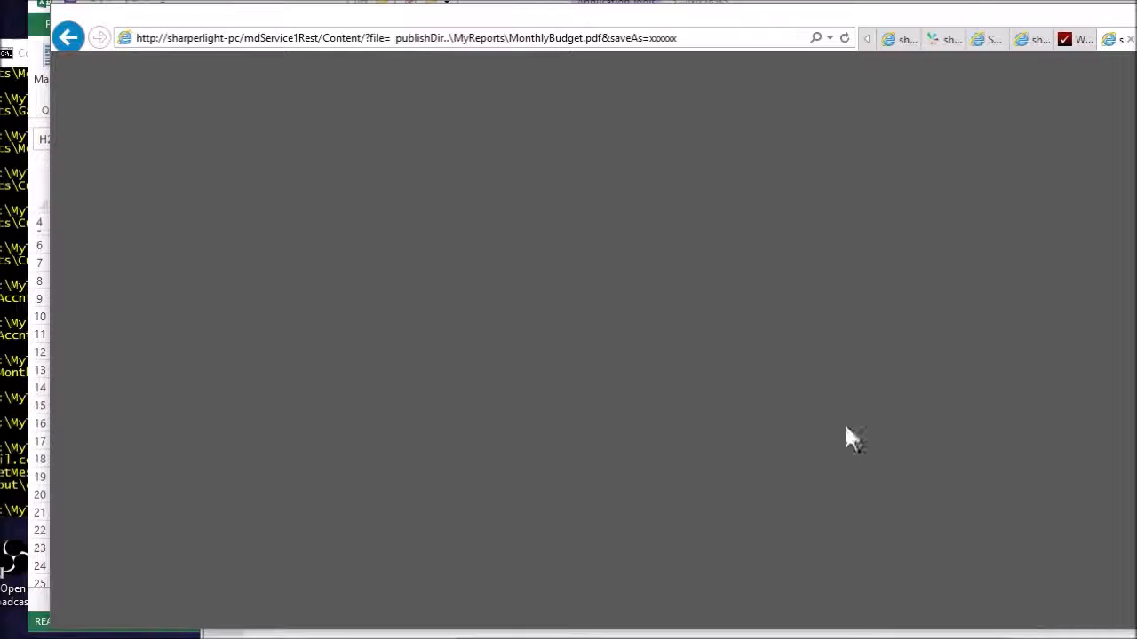
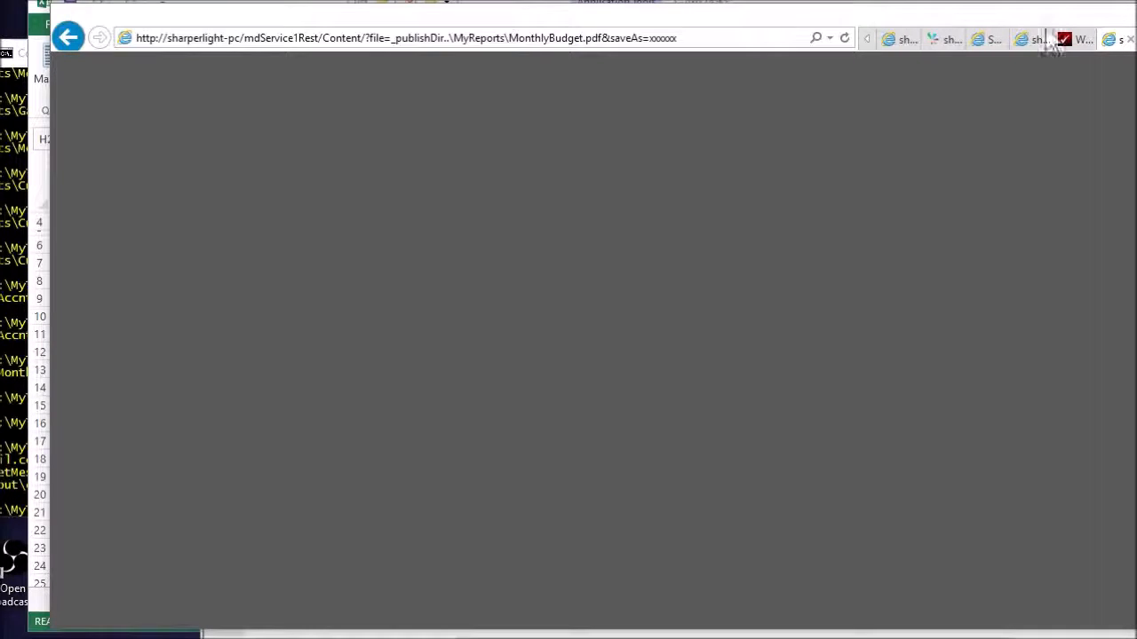
Switch to the open Cache_XL_CustomerAged.html report and examine its Content address up to the file name
{"action": "left_click", "coordinate": [947, 41]}
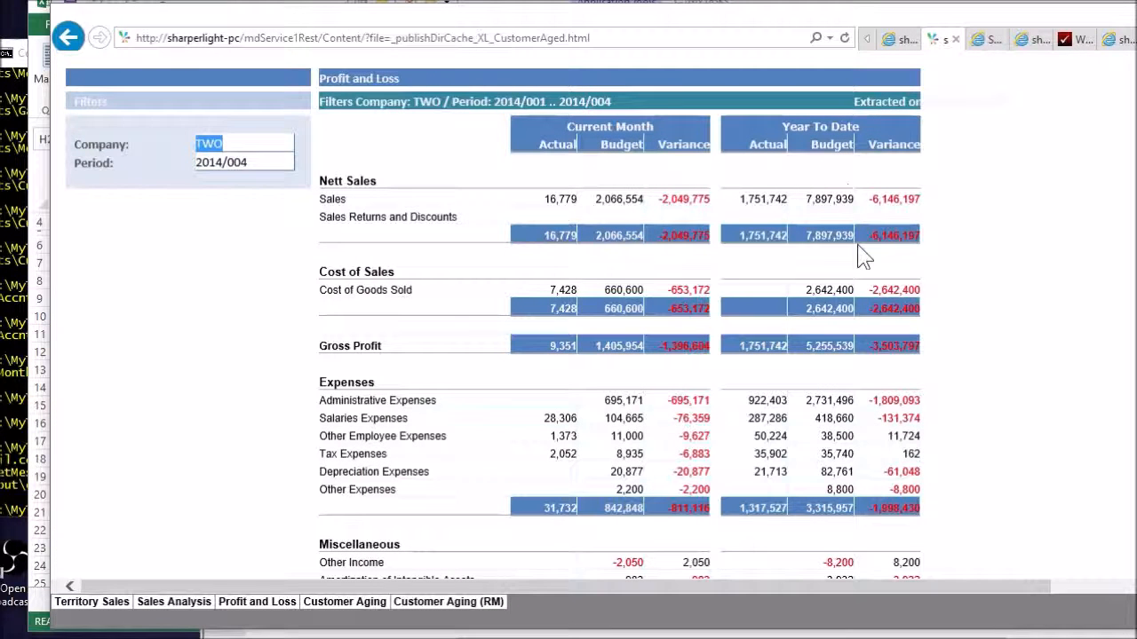
{"action": "left_click", "coordinate": [202, 35]}
{"action": "left_click", "coordinate": [197, 36]}
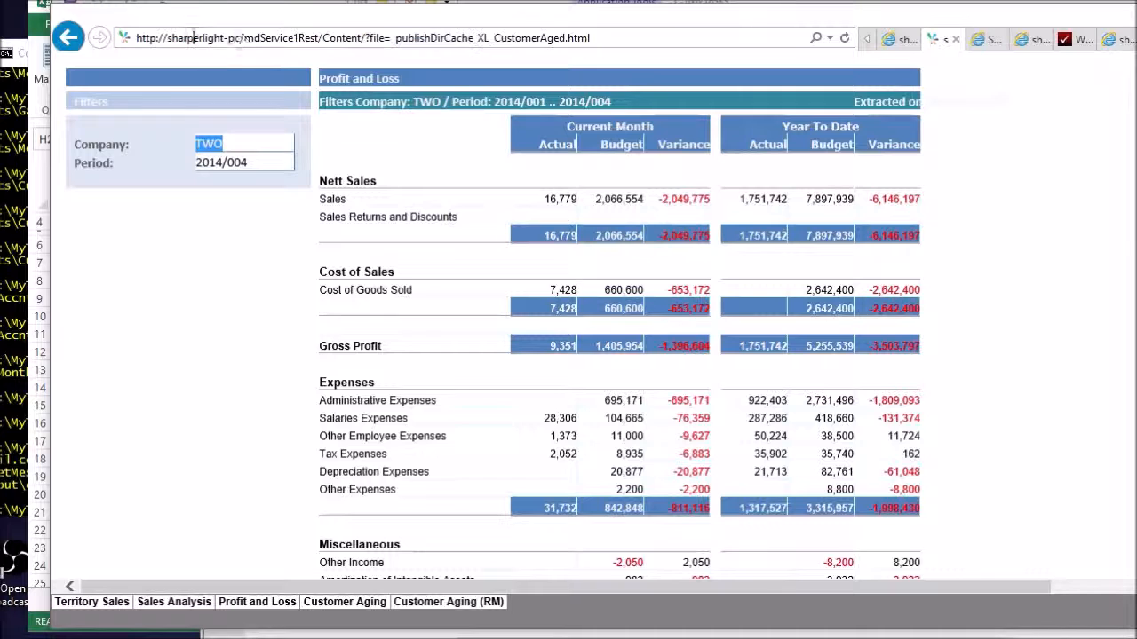
{"action": "left_click_drag", "start_coordinate": [329, 38], "coordinate": [374, 36]}
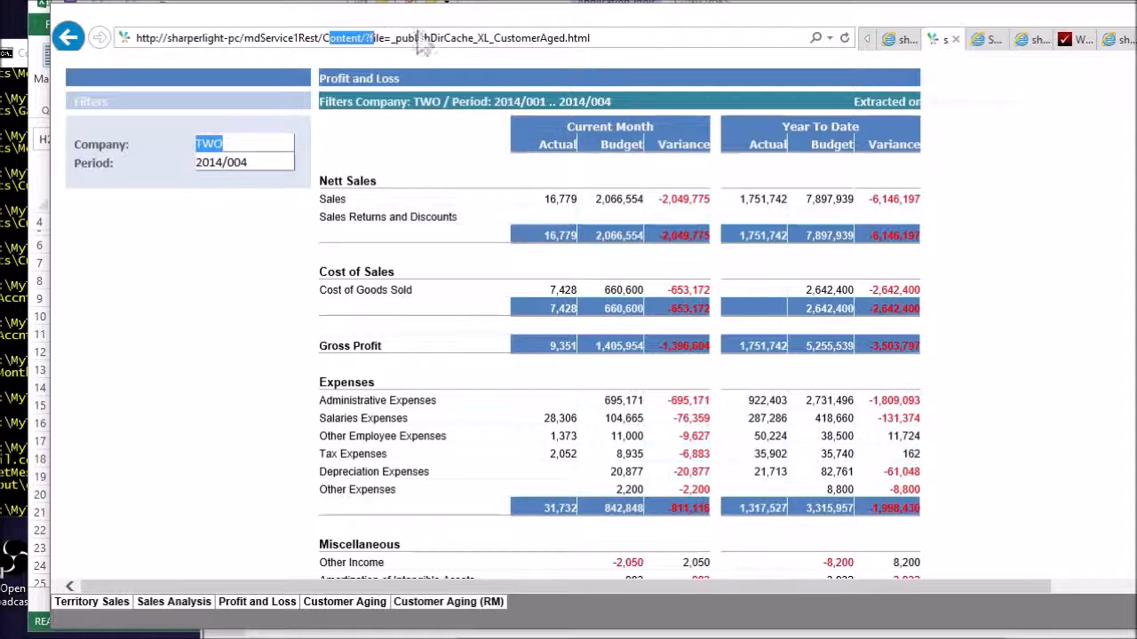
{"action": "left_click", "coordinate": [589, 37]}
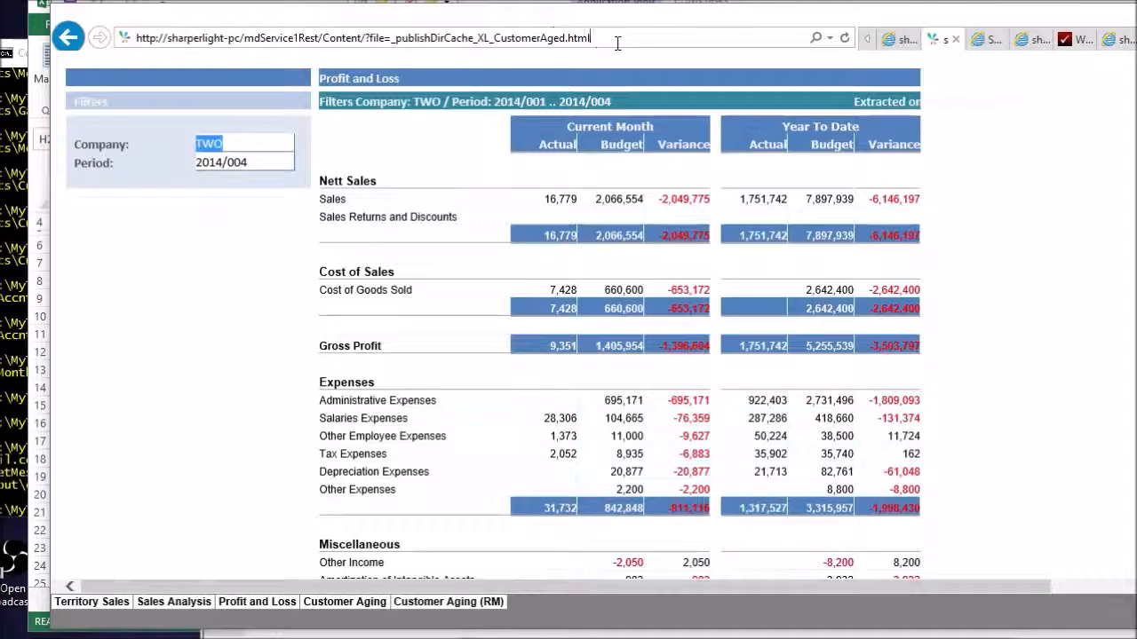
{"action": "left_click", "coordinate": [380, 217]}
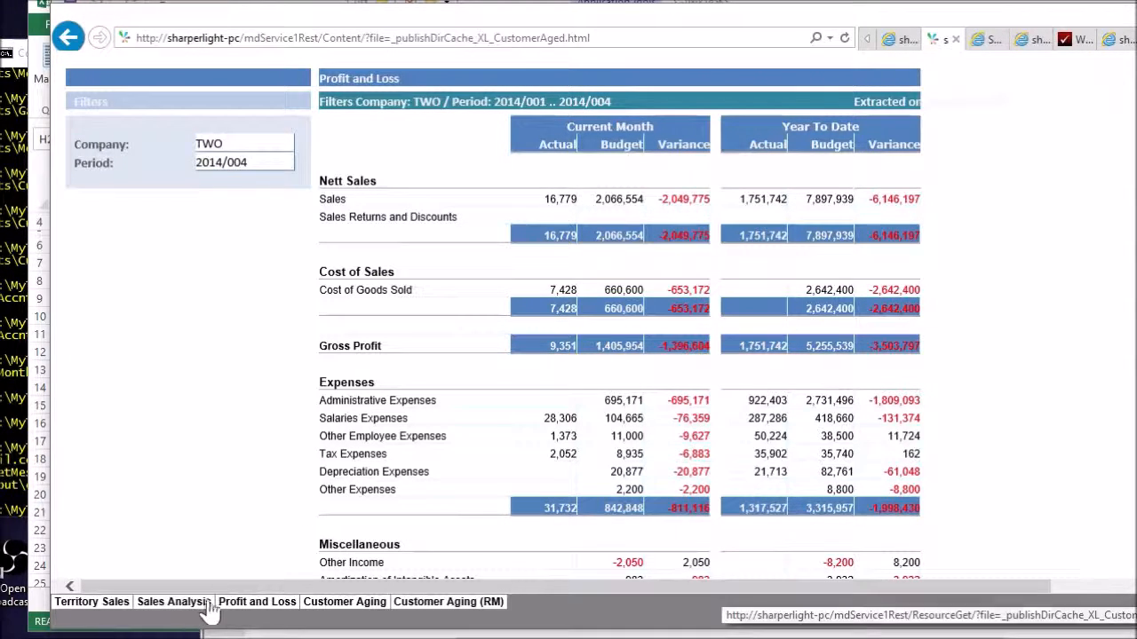
Browse the CustomerAged report's Customer Aging, Customer Aging (RM), Profit and Loss and Sales Analysis sheets
{"action": "left_click", "coordinate": [339, 605]}
{"action": "left_click", "coordinate": [453, 608]}
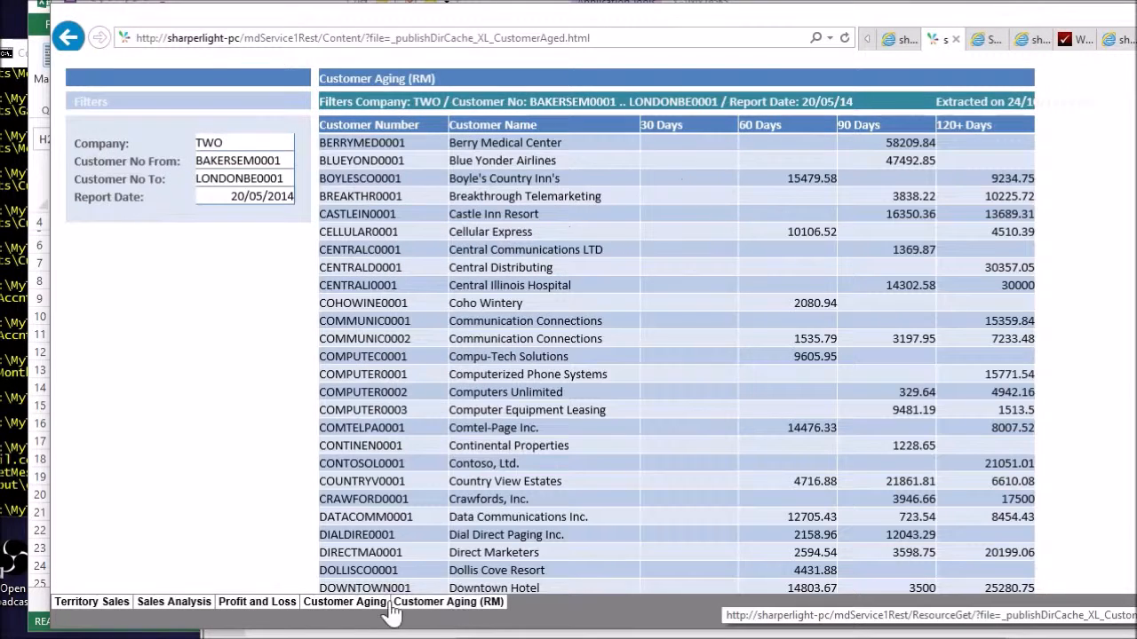
{"action": "left_click", "coordinate": [258, 607]}
{"action": "left_click", "coordinate": [172, 605]}
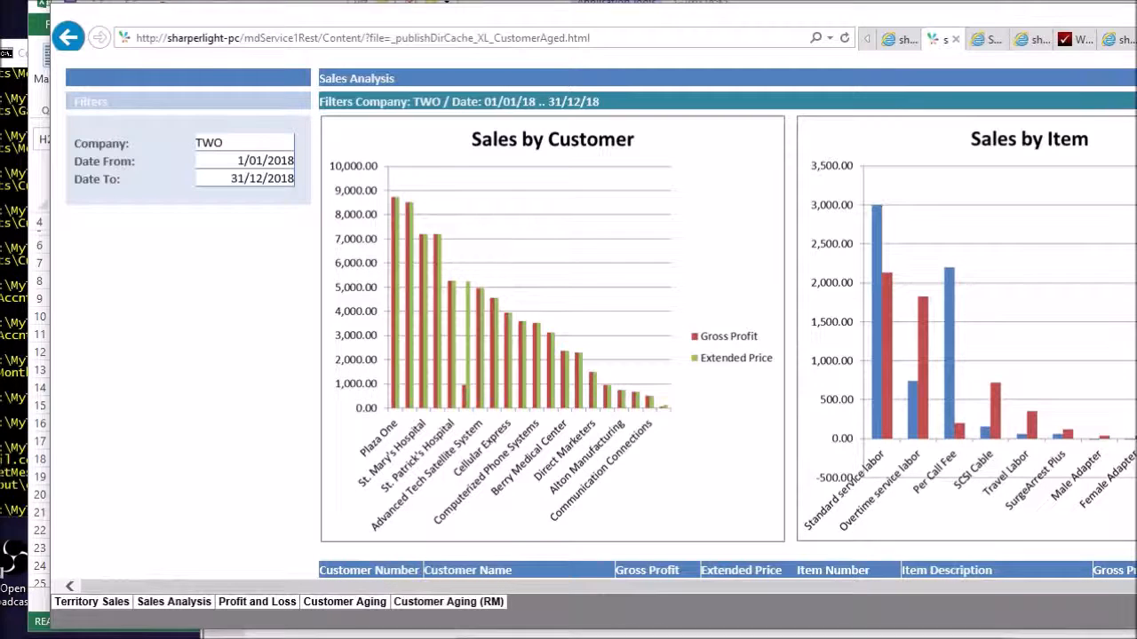
Switch to File Explorer and go from MyReports to the Publish share on SHARPERLIGHT-PC
{"action": "key", "text": "alt+Tab"}
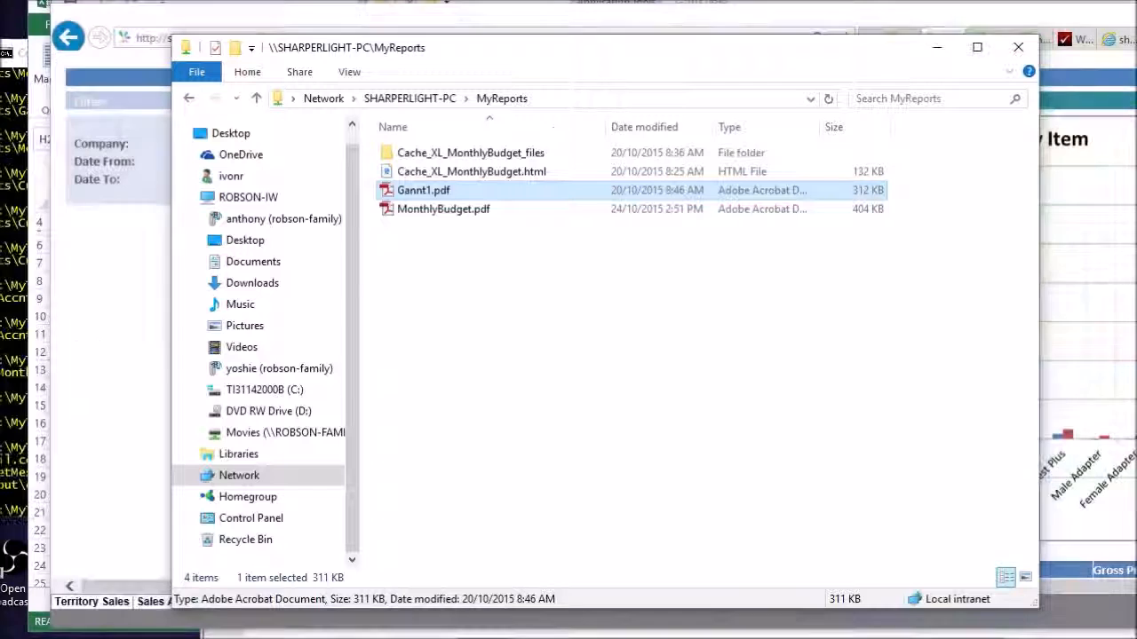
{"action": "left_click", "coordinate": [569, 311]}
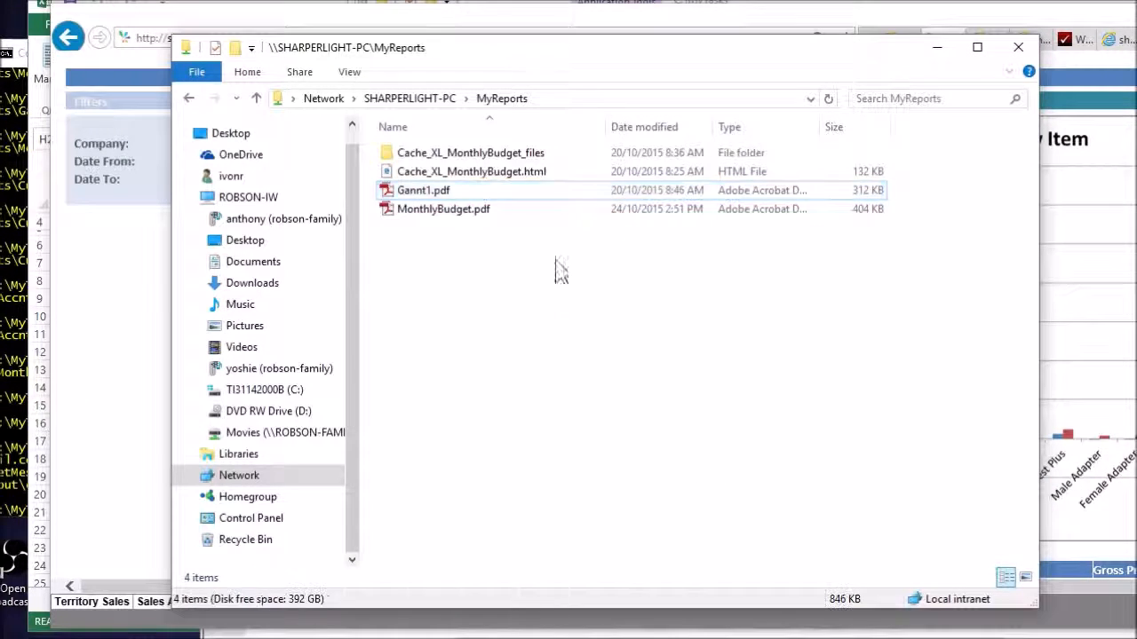
{"action": "left_click", "coordinate": [401, 99]}
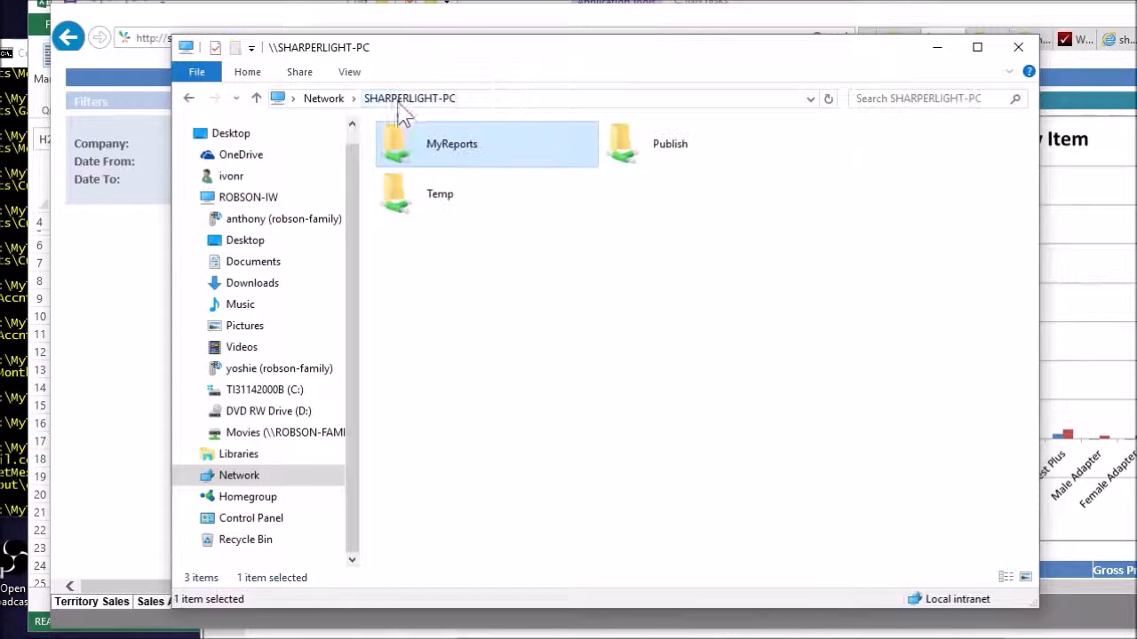
{"action": "left_click", "coordinate": [671, 156]}
{"action": "double_click", "coordinate": [670, 155]}
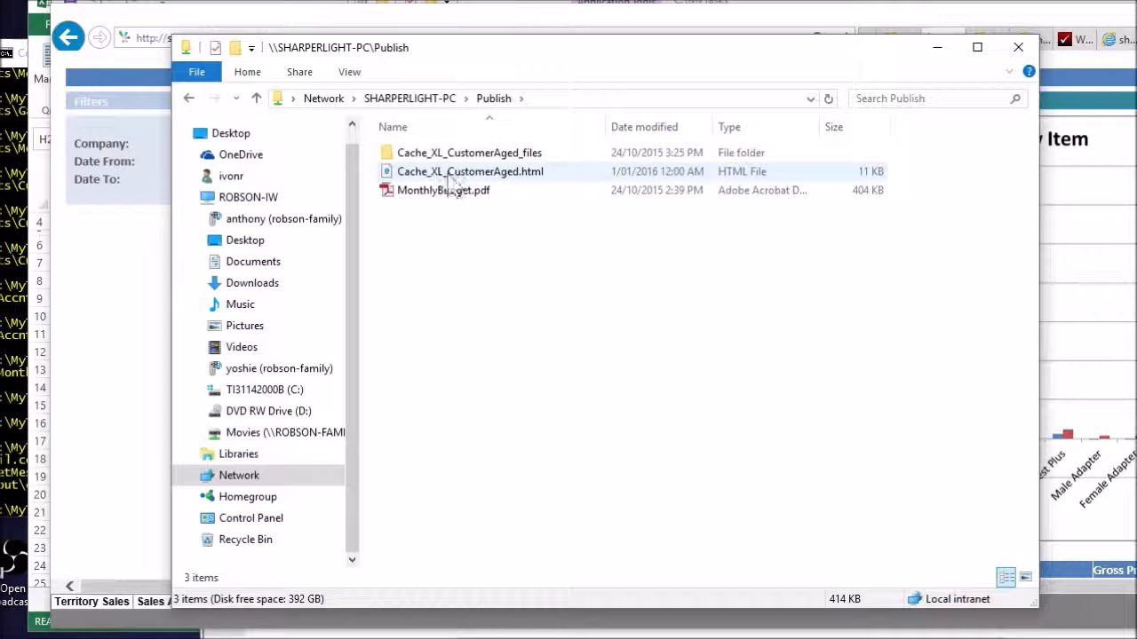
Inspect Cache_XL_CustomerAged.html and the contents of its Cache_XL_CustomerAged_files folder, then return to the Publish folder
{"action": "left_click", "coordinate": [527, 178]}
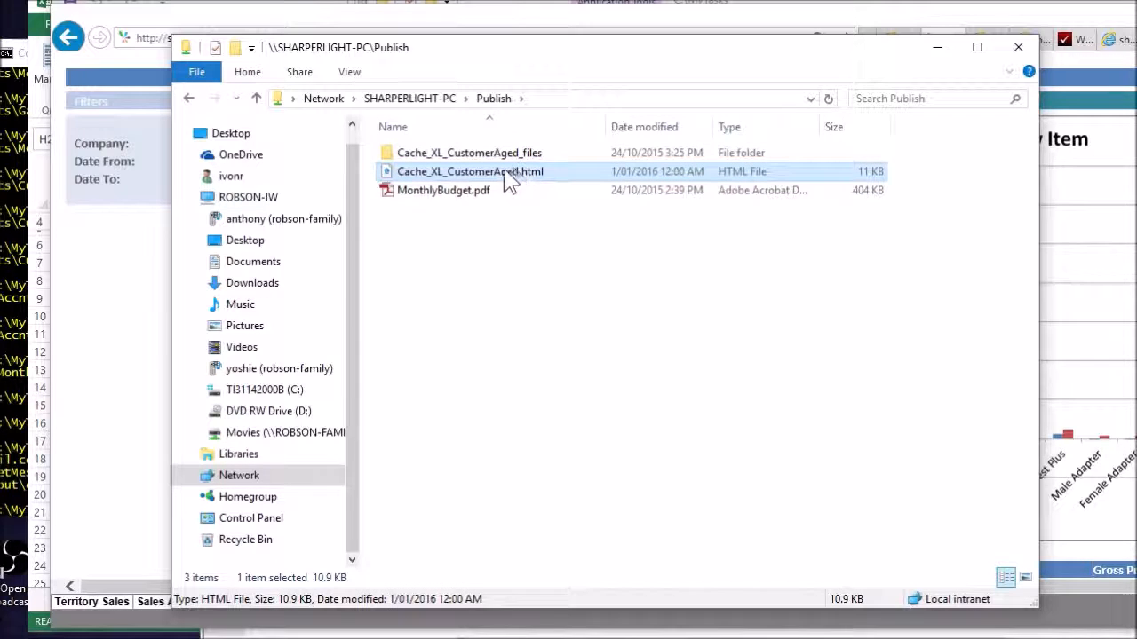
{"action": "double_click", "coordinate": [448, 155]}
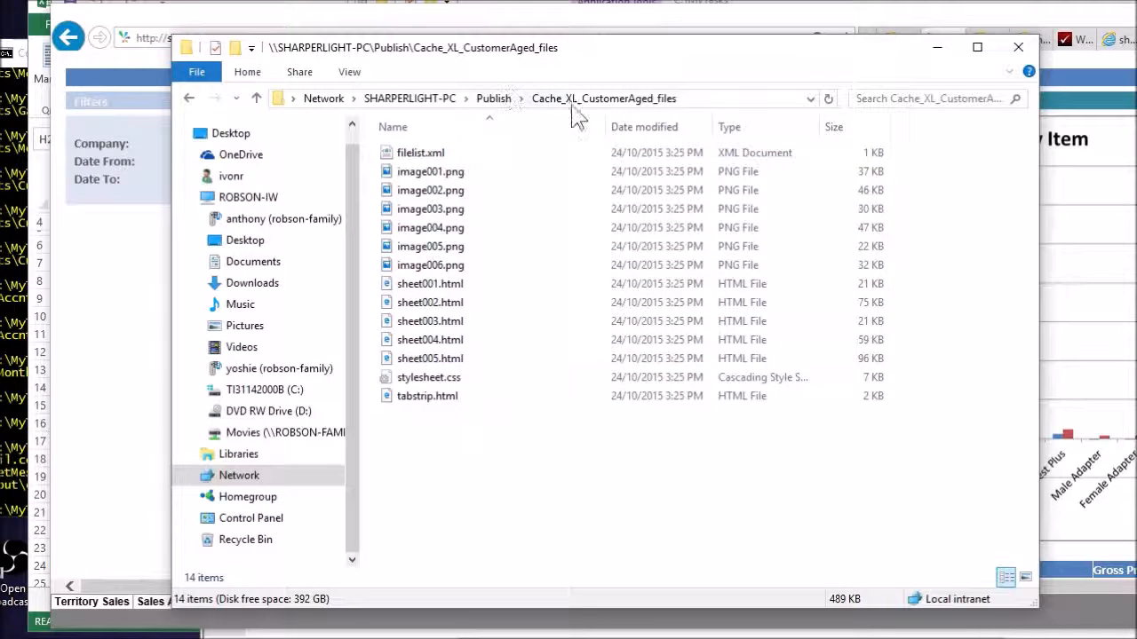
{"action": "left_click", "coordinate": [494, 99]}
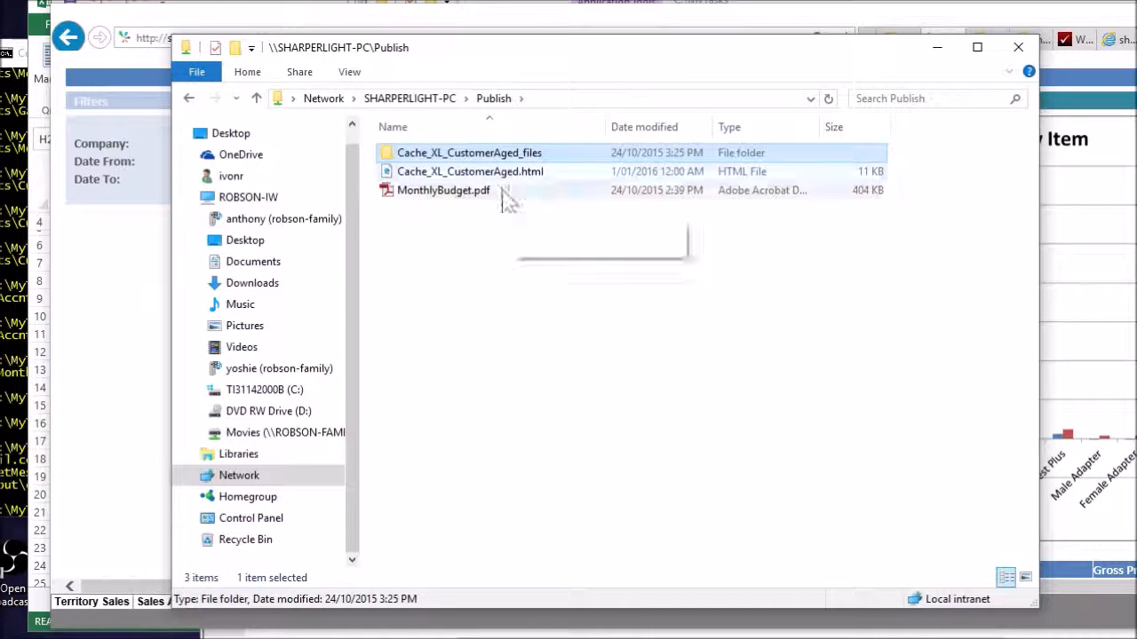
{"action": "left_click", "coordinate": [508, 174]}
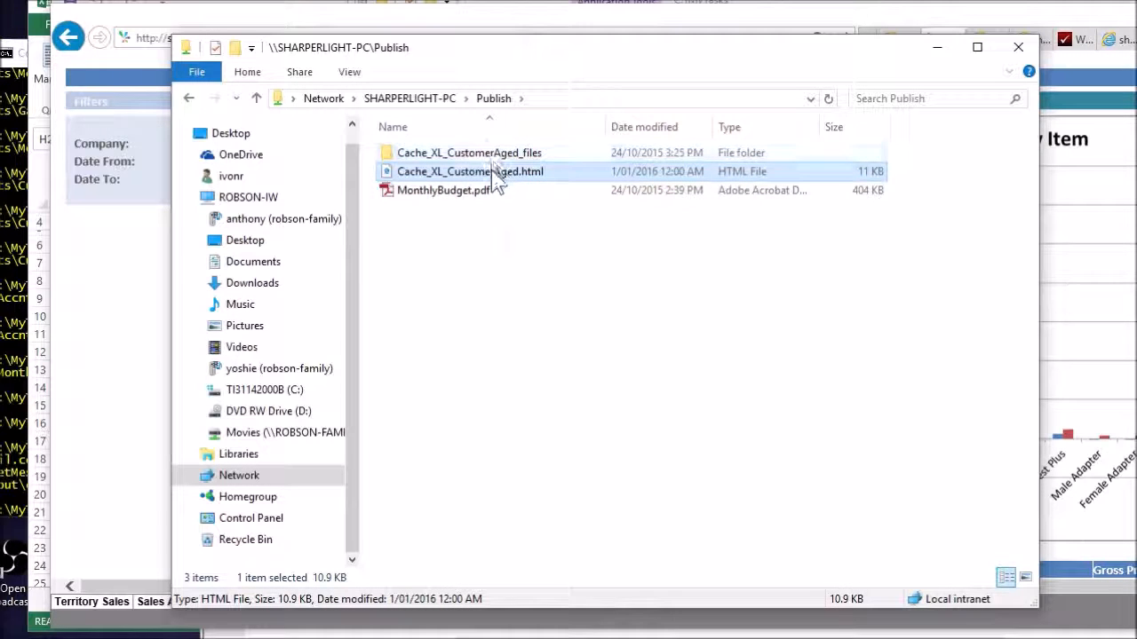
{"action": "left_click", "coordinate": [475, 241]}
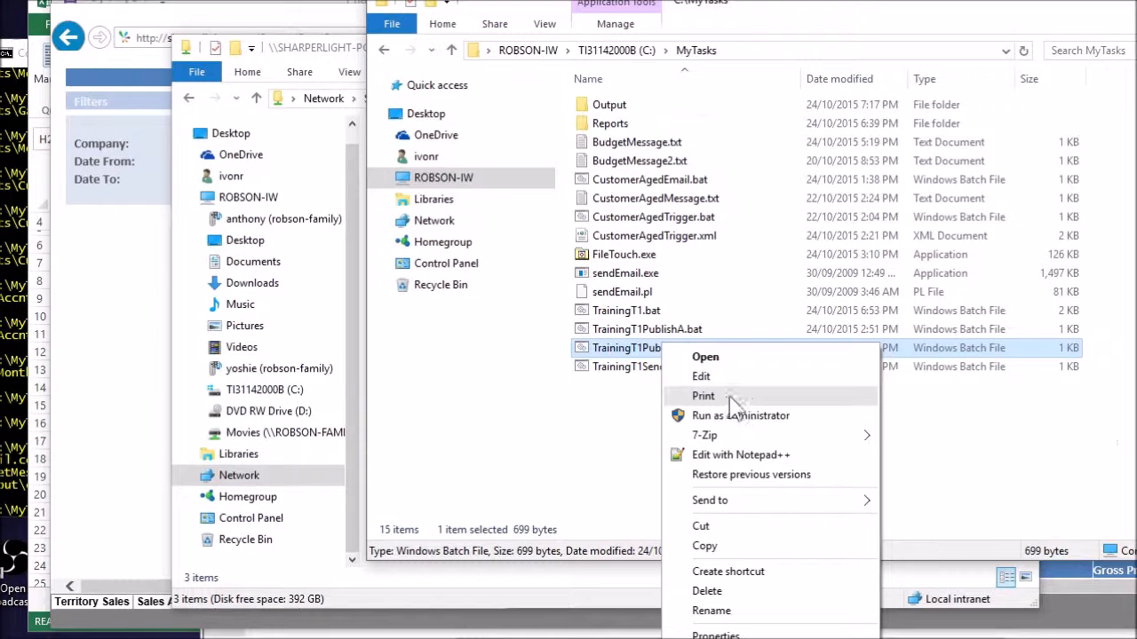
Open TrainingT1PublishB.bat from MyTasks in Notepad and examine the /ExcelExport command's source workbook and shared HTML output path
{"action": "left_click", "coordinate": [657, 378]}
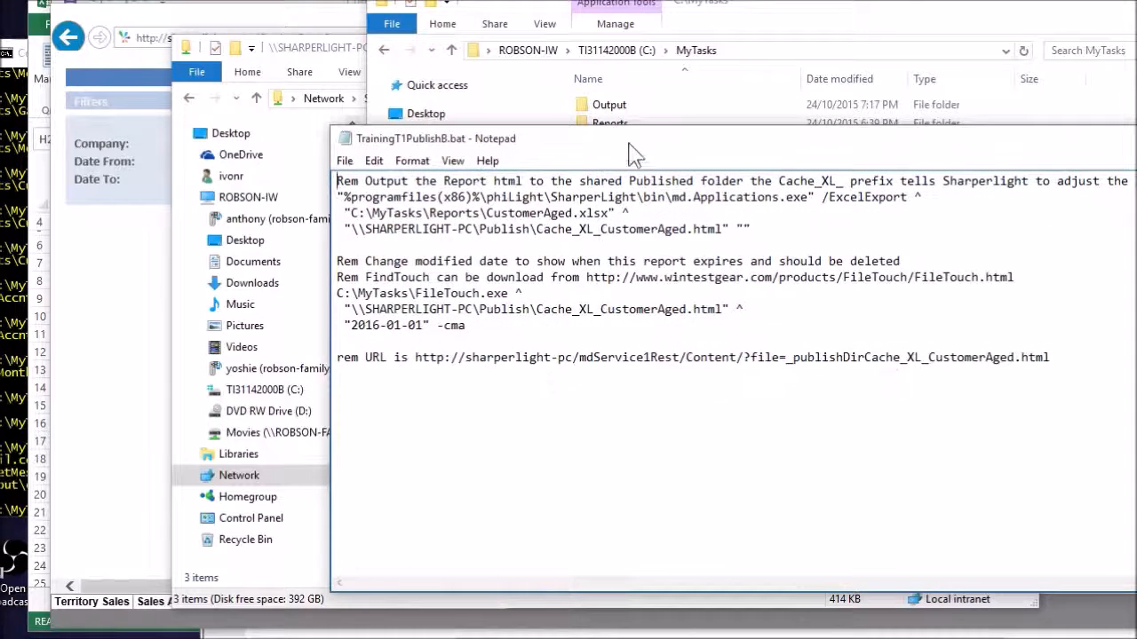
{"action": "left_click_drag", "start_coordinate": [648, 138], "coordinate": [581, 80]}
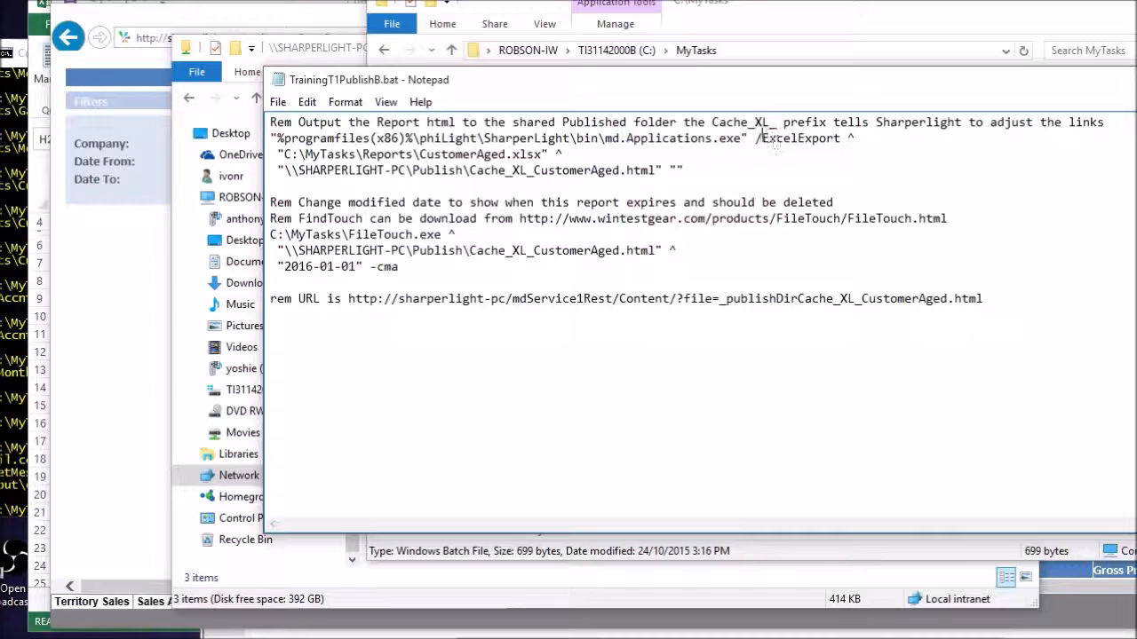
{"action": "left_click_drag", "start_coordinate": [755, 138], "coordinate": [837, 138]}
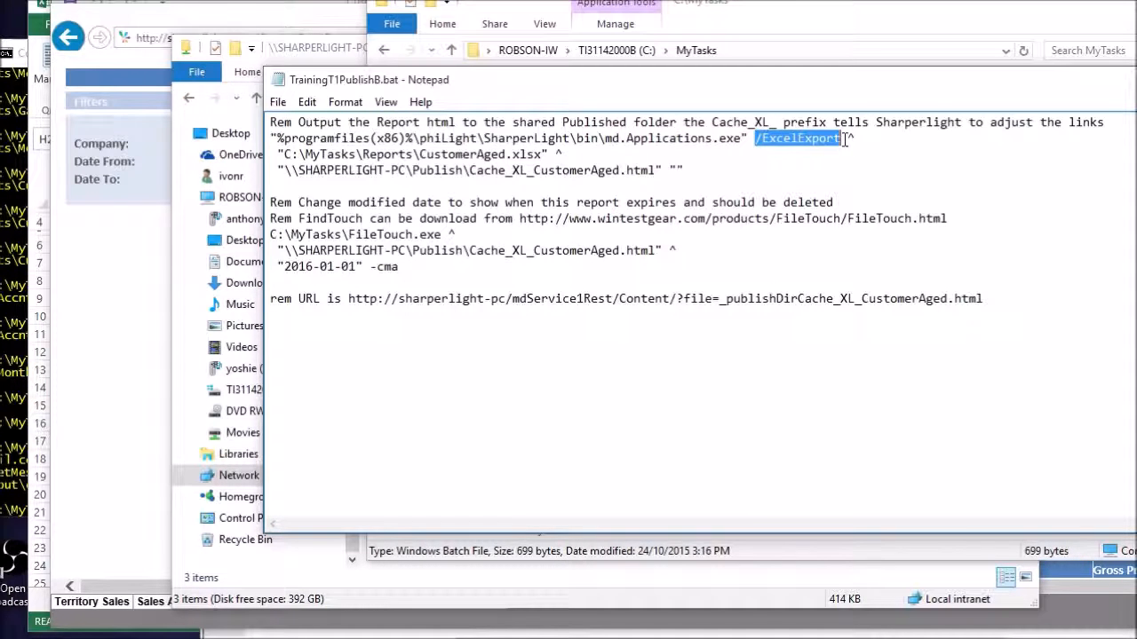
{"action": "double_click", "coordinate": [850, 139]}
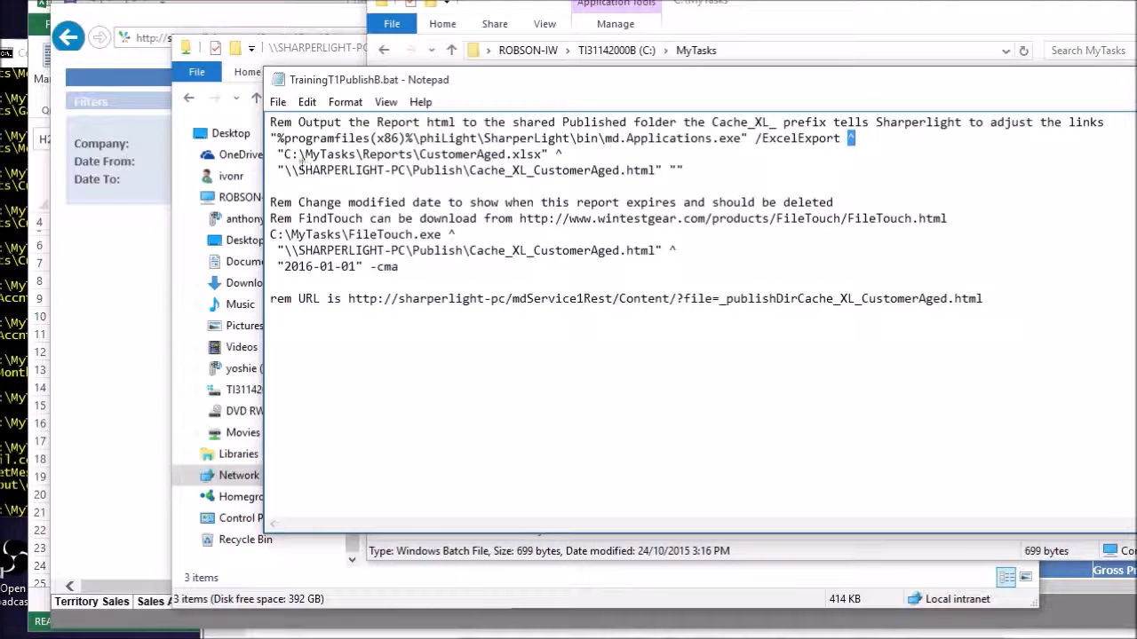
{"action": "left_click_drag", "start_coordinate": [271, 154], "coordinate": [541, 154]}
{"action": "left_click_drag", "start_coordinate": [299, 169], "coordinate": [462, 175]}
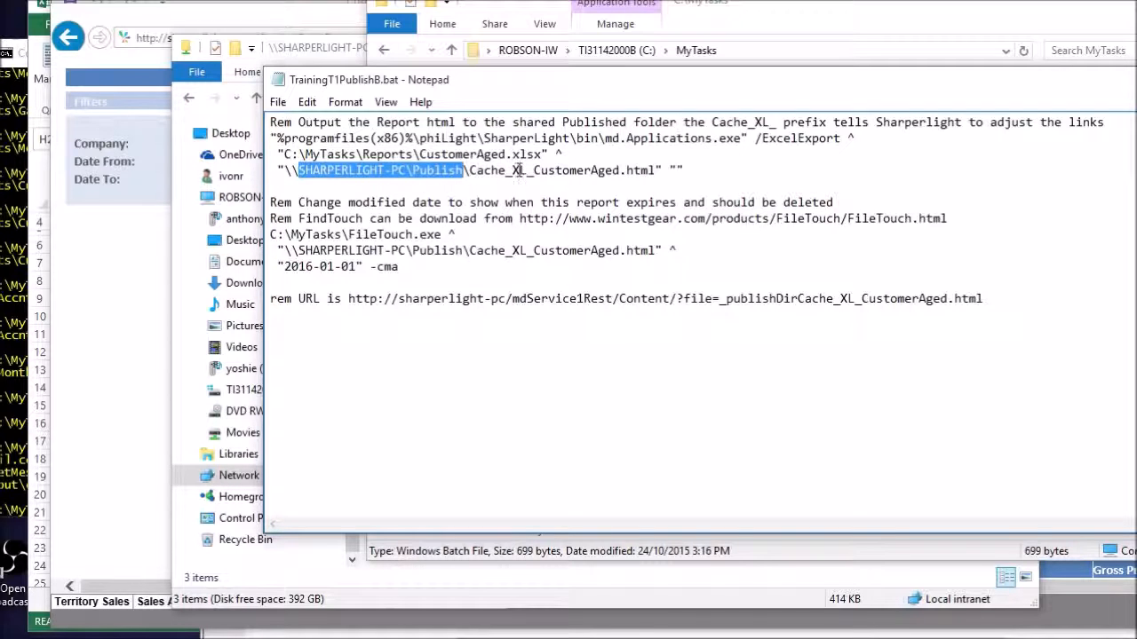
{"action": "double_click", "coordinate": [635, 171]}
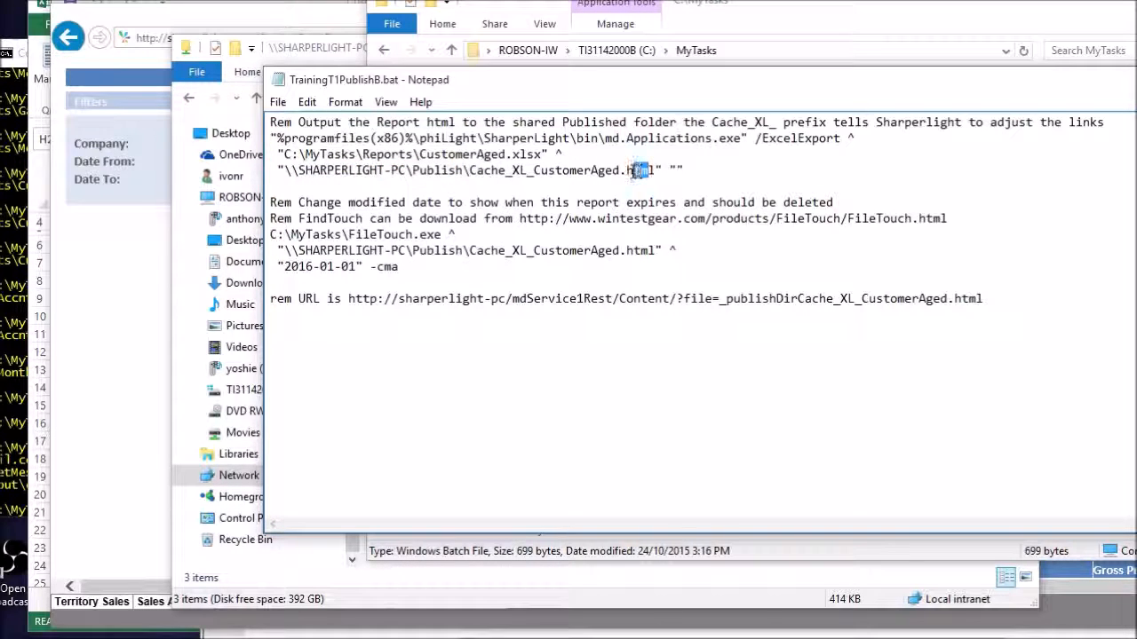
Highlight the Cache_XL_ prefix of the output file name in the batch file's export command
{"action": "left_click", "coordinate": [677, 170]}
{"action": "key", "text": "shift+Right"}
{"action": "key", "text": "shift+Right"}
{"action": "key", "text": "shift+Right"}
{"action": "key", "text": "shift+Right"}
{"action": "key", "text": "shift+Right"}
{"action": "key", "text": "shift+Right"}
{"action": "key", "text": "shift+Right"}
{"action": "key", "text": "shift+Right"}
{"action": "key", "text": "shift+Right"}
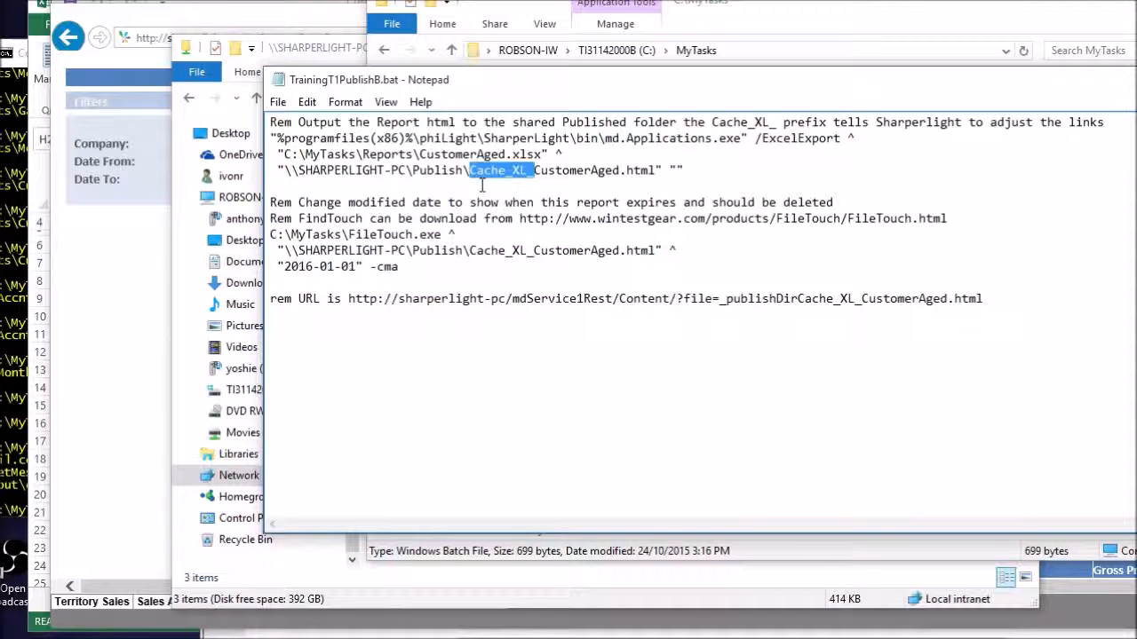
{"action": "key", "text": "Right"}
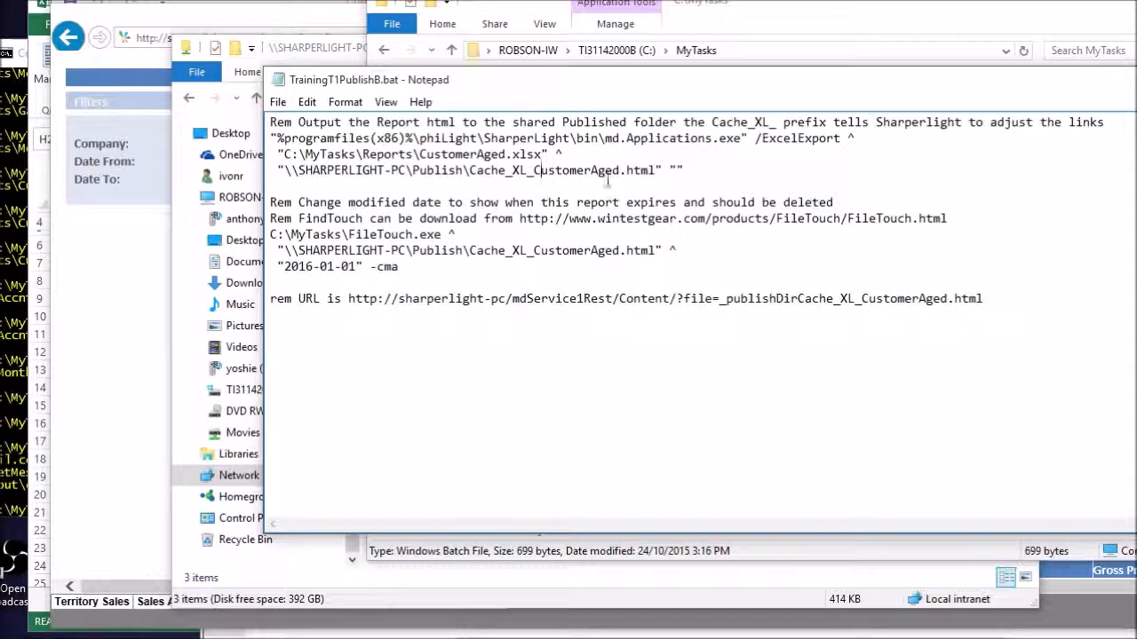
{"action": "left_click_drag", "start_coordinate": [533, 171], "coordinate": [472, 173]}
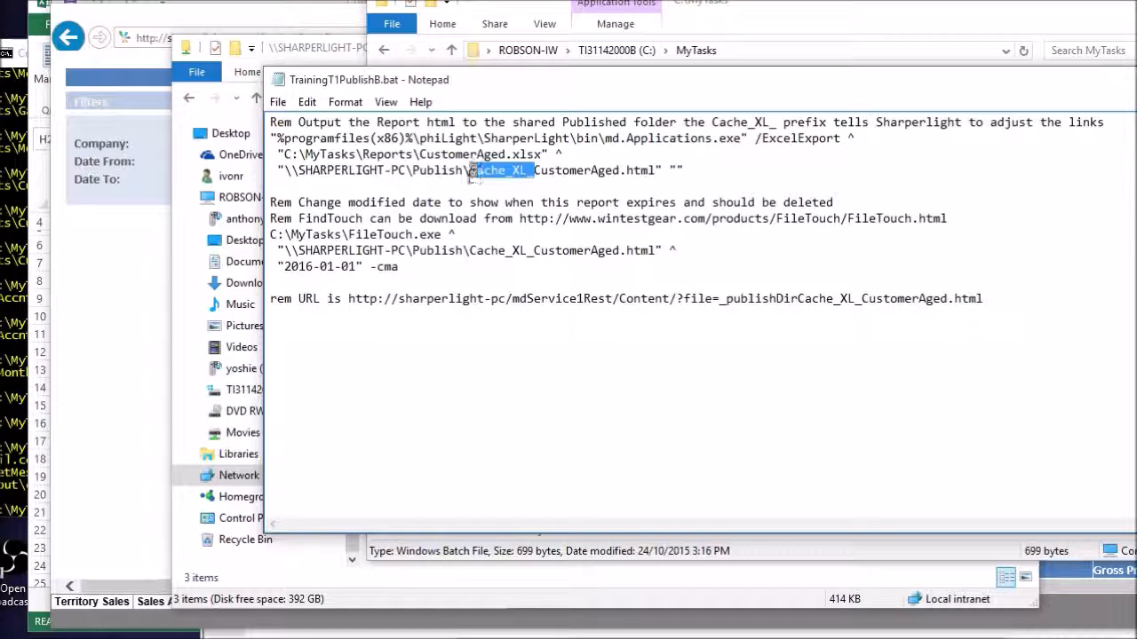
Check the report in the browser, then return to TrainingT1PublishB.bat and review its export block and FileTouch expiry-date block
{"action": "left_click", "coordinate": [1081, 599]}
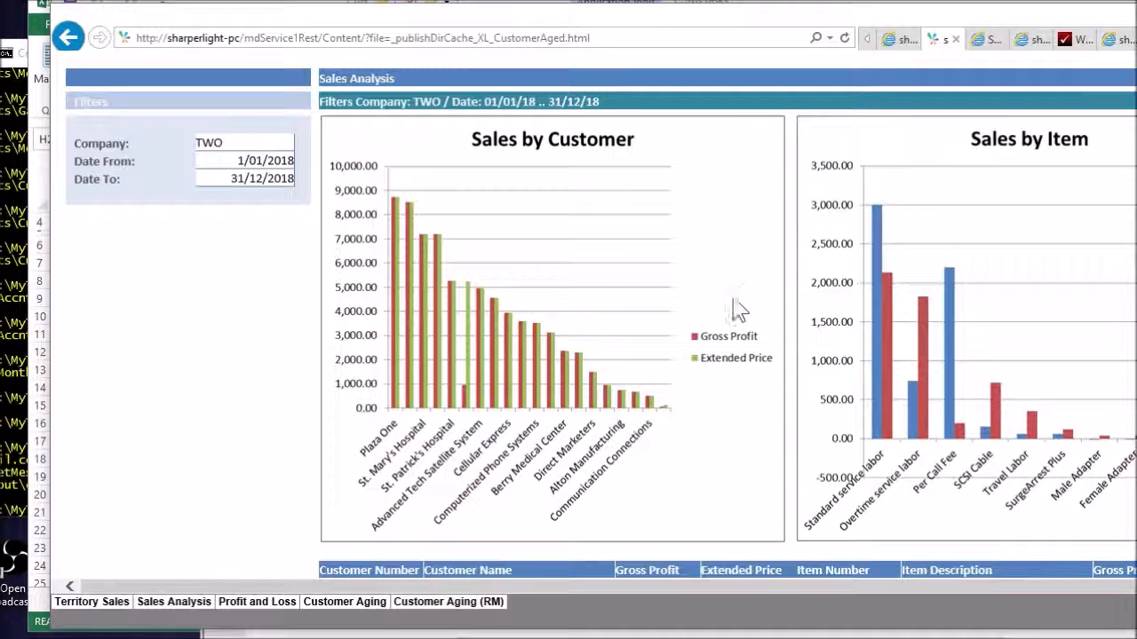
{"action": "left_click", "coordinate": [691, 628]}
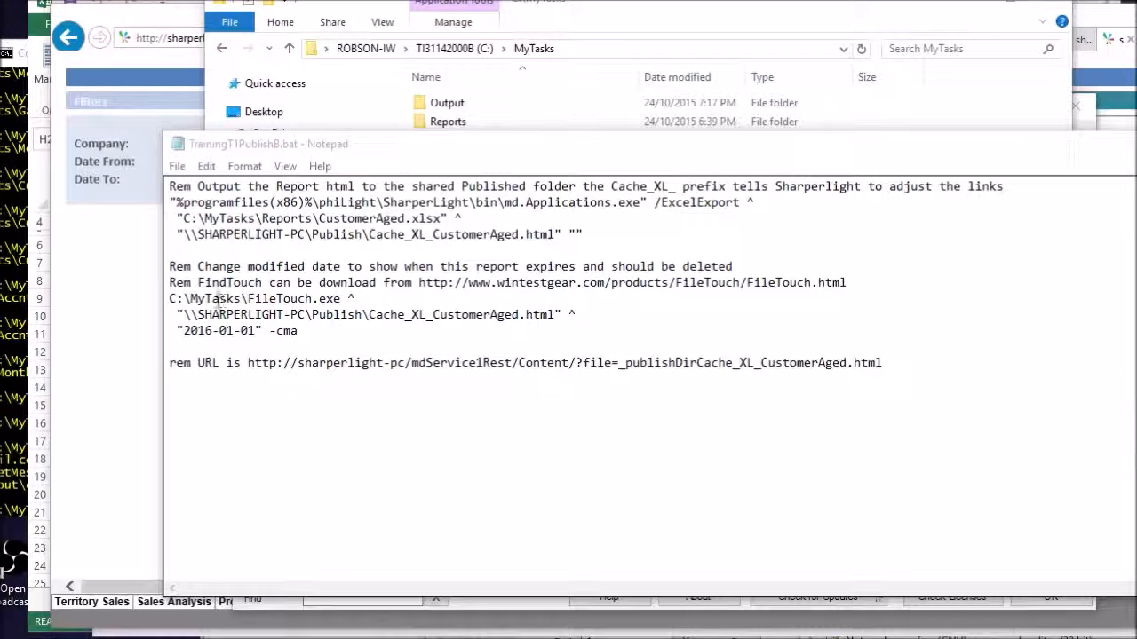
{"action": "left_click", "coordinate": [349, 331]}
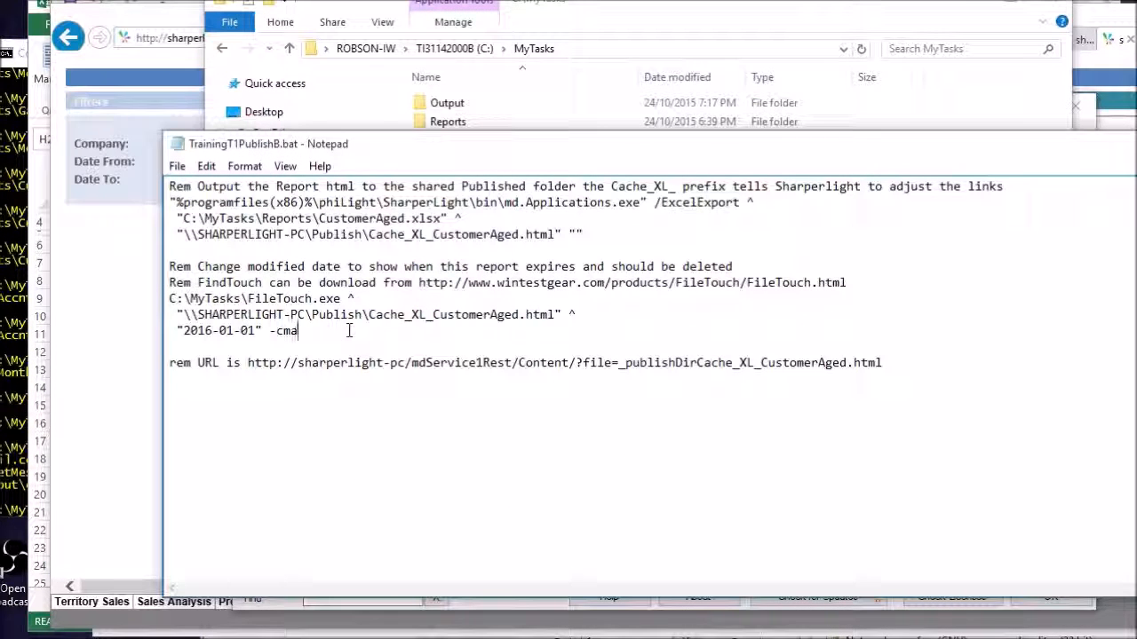
{"action": "left_click_drag", "start_coordinate": [327, 330], "coordinate": [148, 254]}
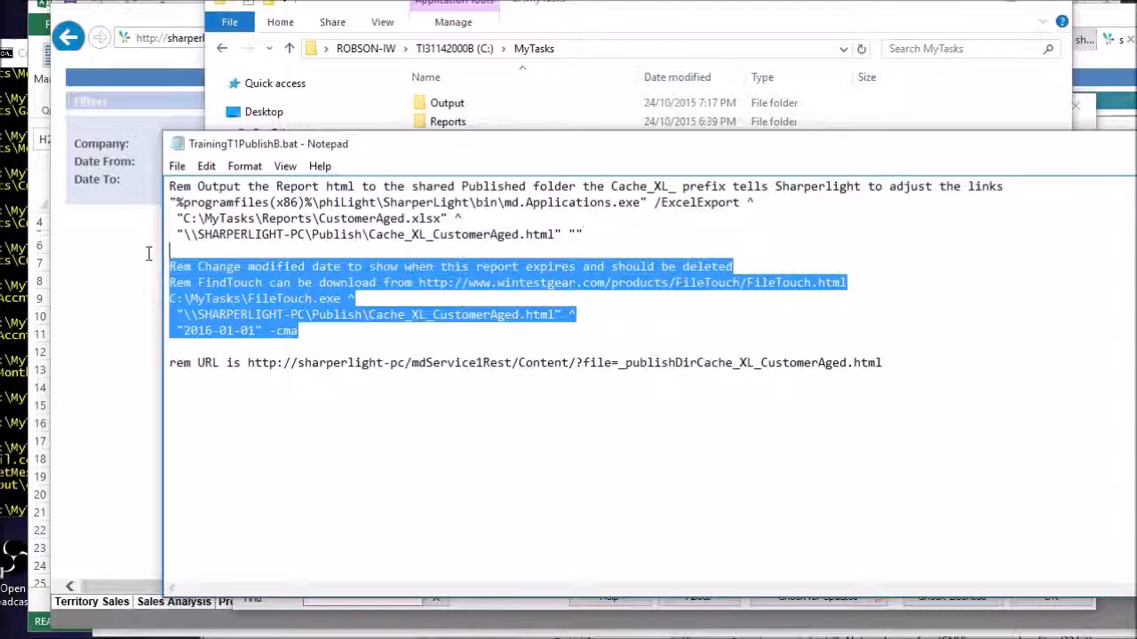
{"action": "left_click_drag", "start_coordinate": [593, 235], "coordinate": [104, 194]}
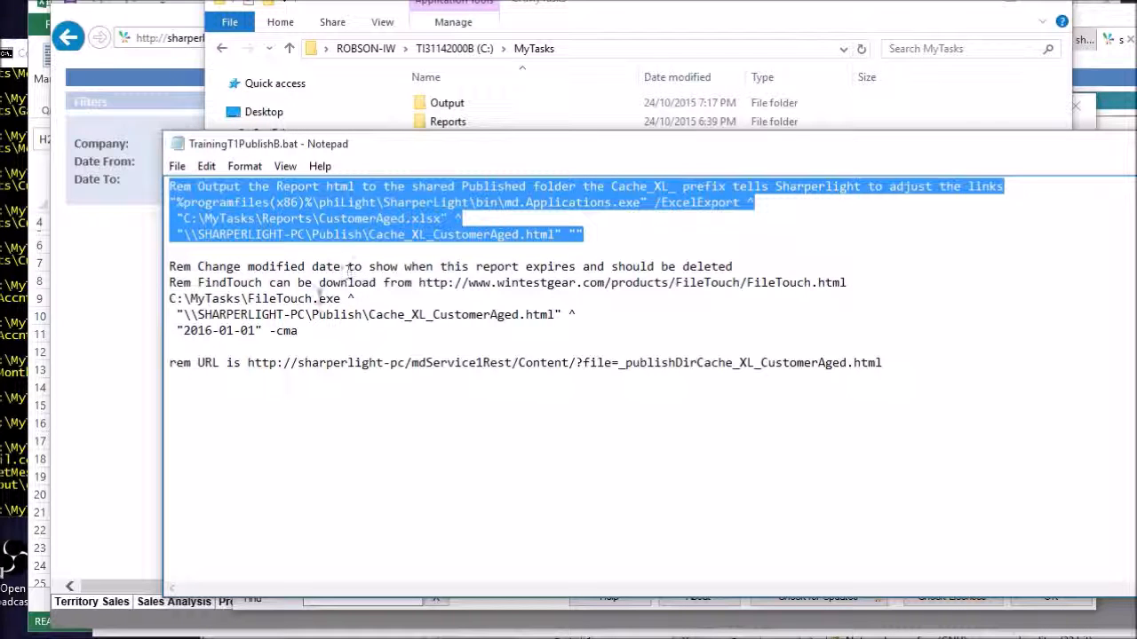
{"action": "left_click", "coordinate": [319, 297]}
{"action": "left_click_drag", "start_coordinate": [306, 330], "coordinate": [165, 266]}
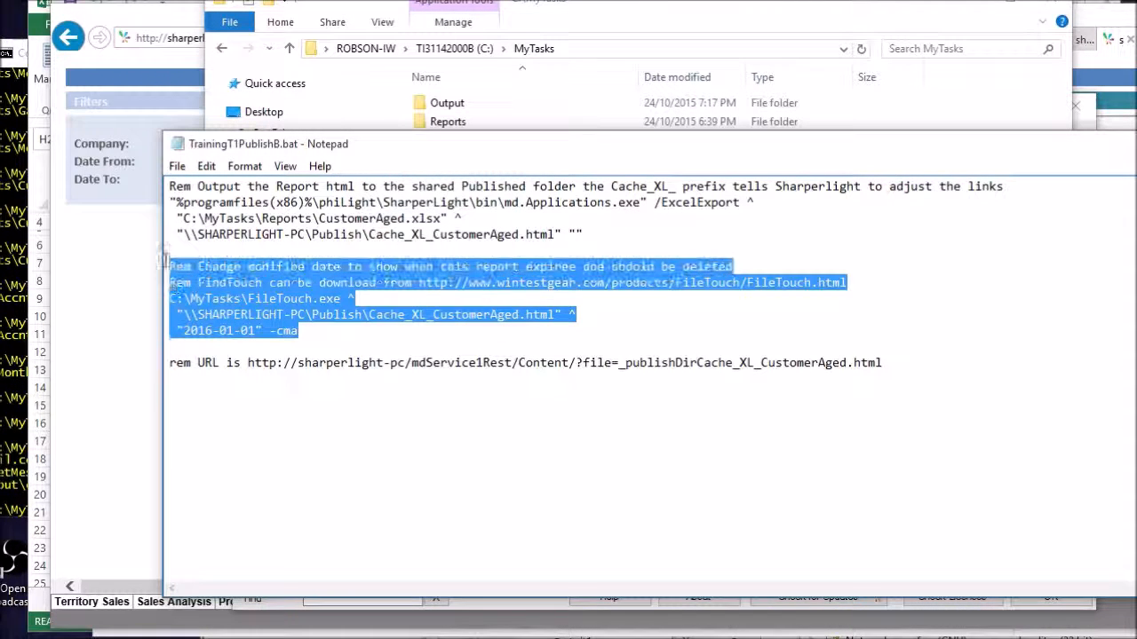
Examine the FileTouch command in TrainingT1PublishB.bat, highlighting the FileTouch executable name and the 2016-01-01 expiry date
{"action": "left_click", "coordinate": [449, 335]}
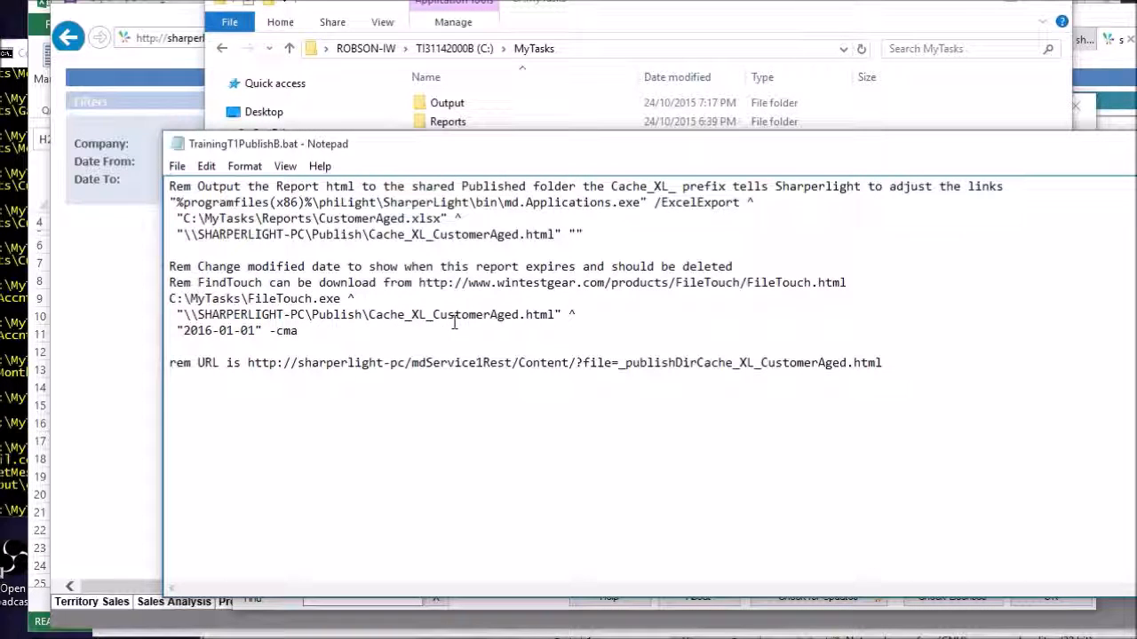
{"action": "left_click_drag", "start_coordinate": [550, 315], "coordinate": [513, 316]}
{"action": "left_click", "coordinate": [329, 332]}
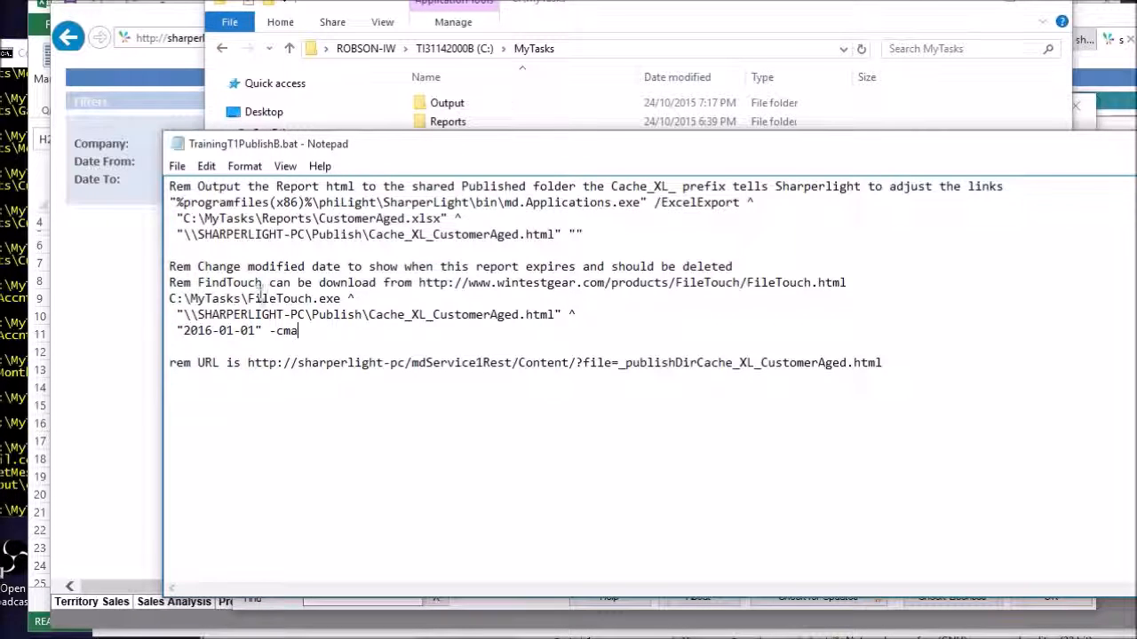
{"action": "left_click_drag", "start_coordinate": [250, 299], "coordinate": [312, 298]}
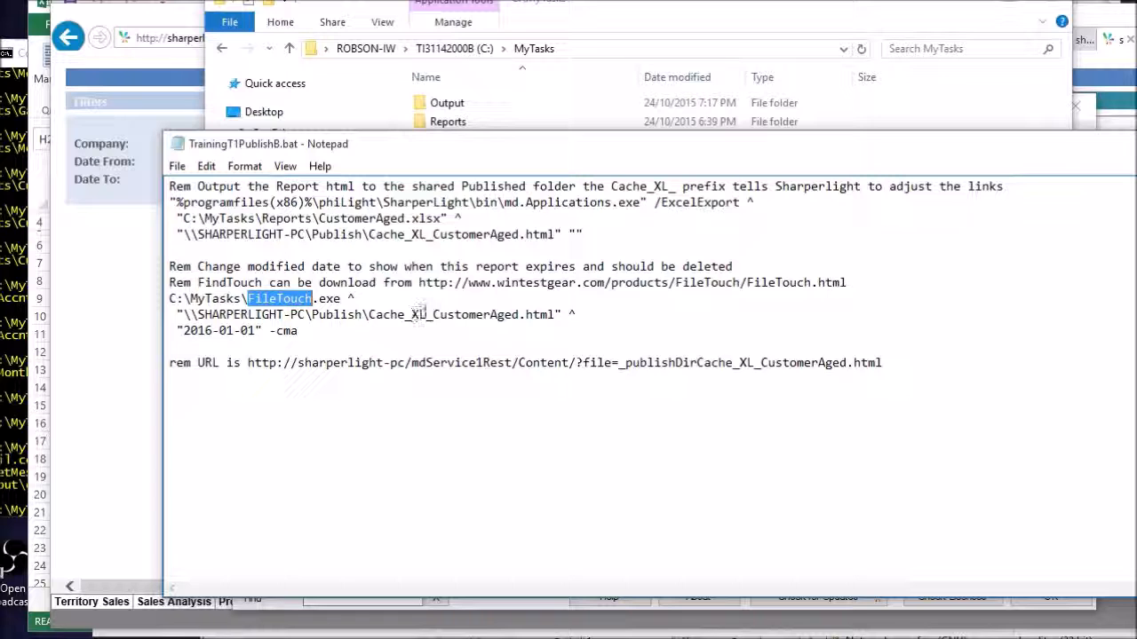
{"action": "left_click_drag", "start_coordinate": [532, 314], "coordinate": [540, 315]}
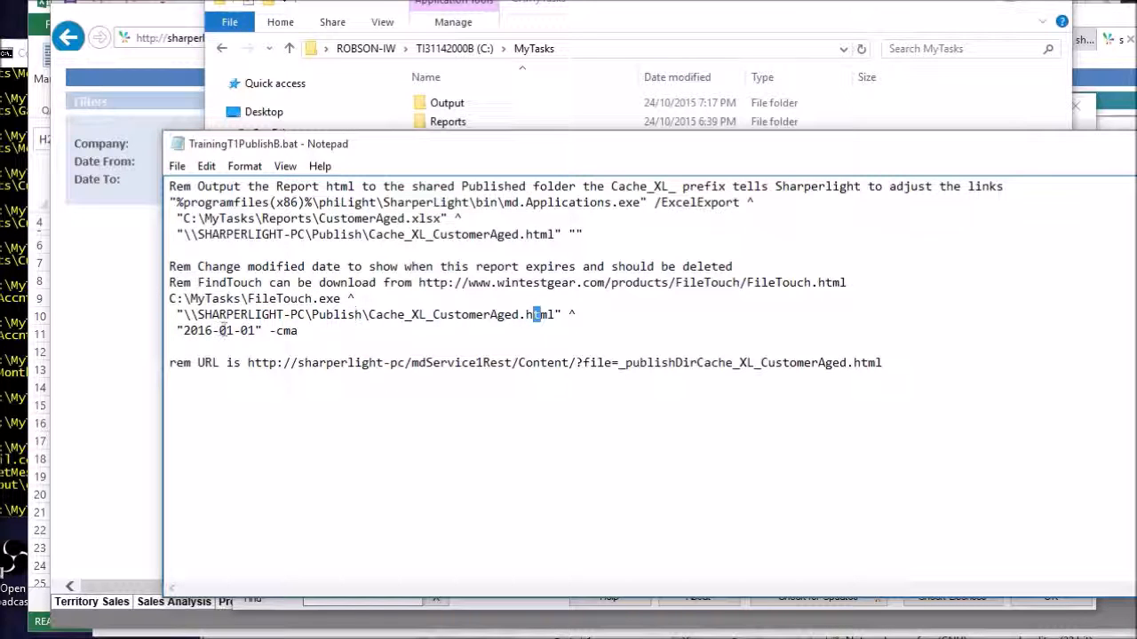
{"action": "left_click_drag", "start_coordinate": [183, 330], "coordinate": [253, 330]}
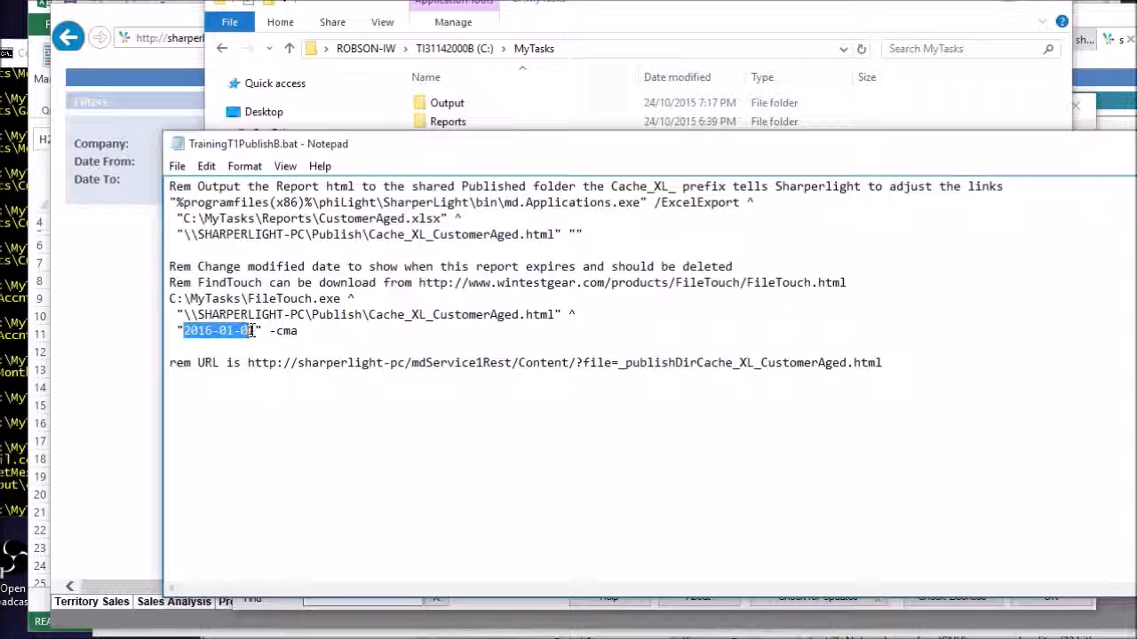
{"action": "left_click", "coordinate": [305, 331]}
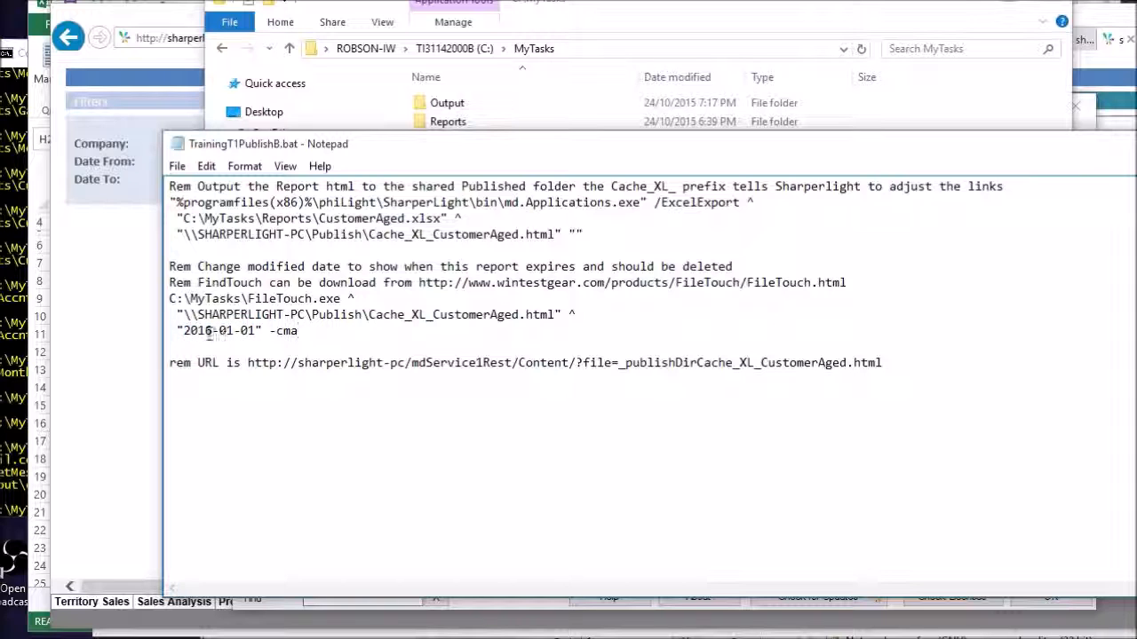
{"action": "left_click_drag", "start_coordinate": [183, 331], "coordinate": [254, 329]}
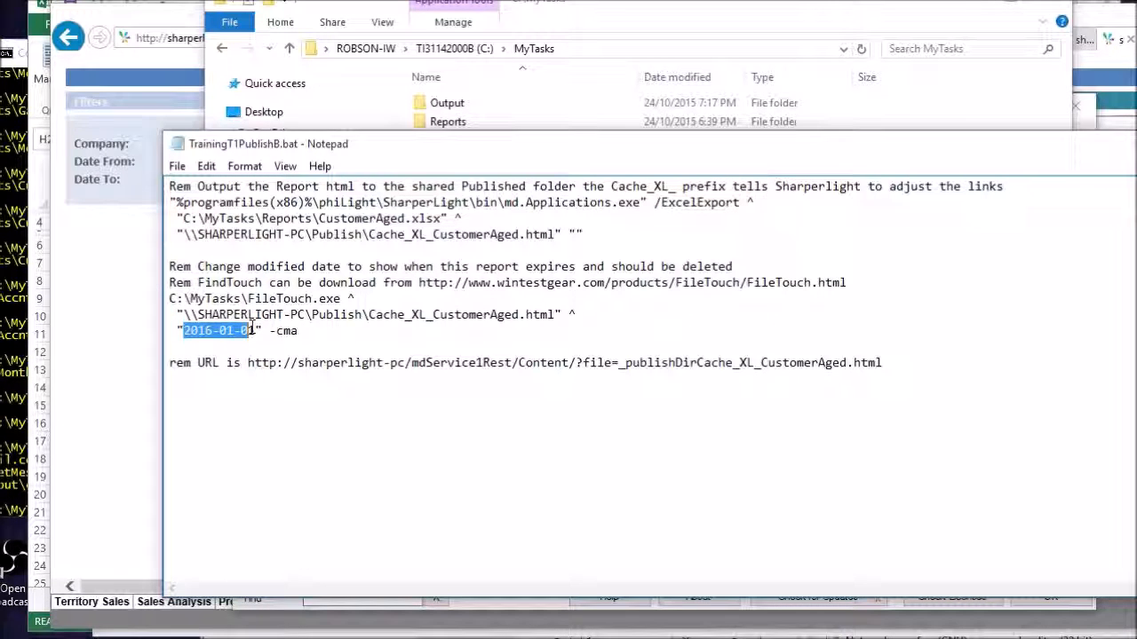
{"action": "left_click", "coordinate": [331, 346]}
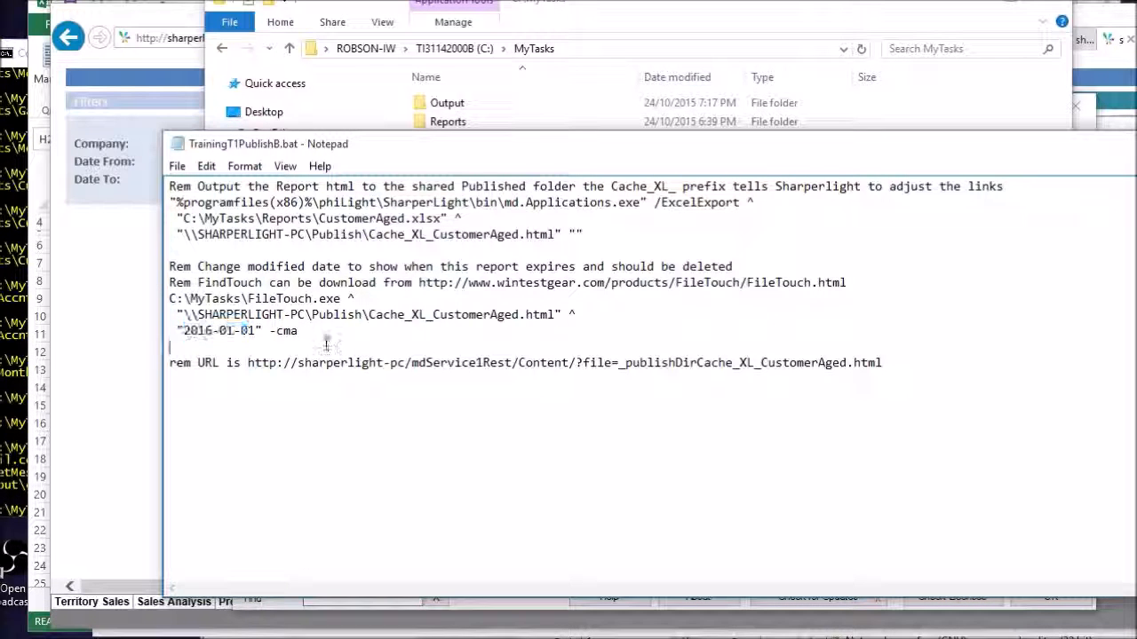
{"action": "left_click", "coordinate": [300, 330]}
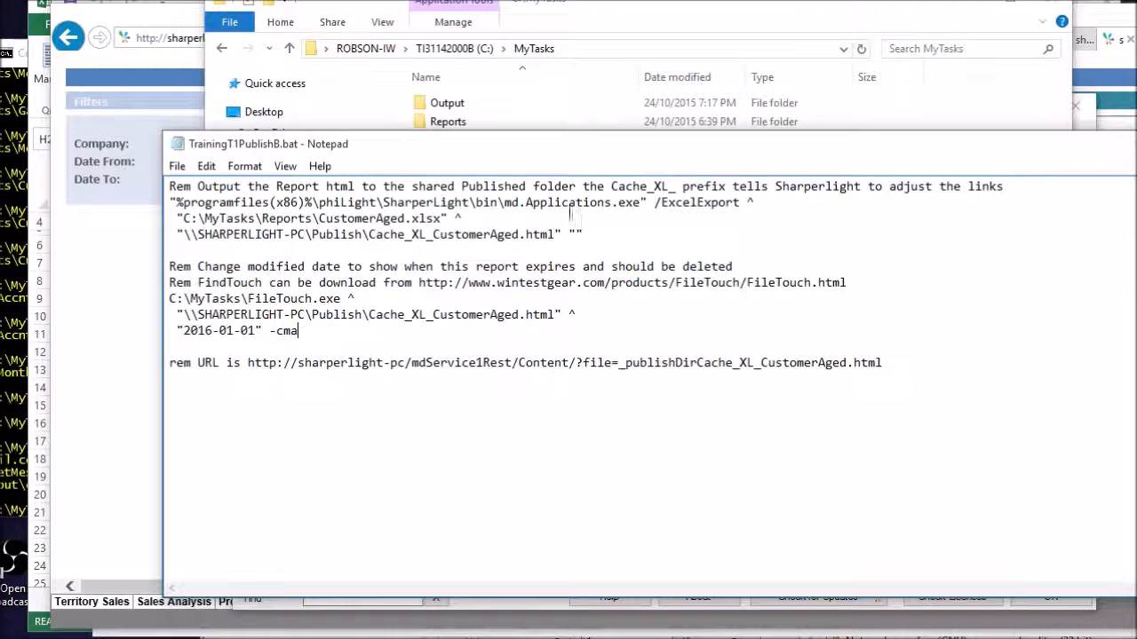
Look through the FileTouch download page on wintestgear.com in the browser, then return to the batch file
{"action": "left_click", "coordinate": [1094, 26]}
{"action": "left_click", "coordinate": [1108, 39]}
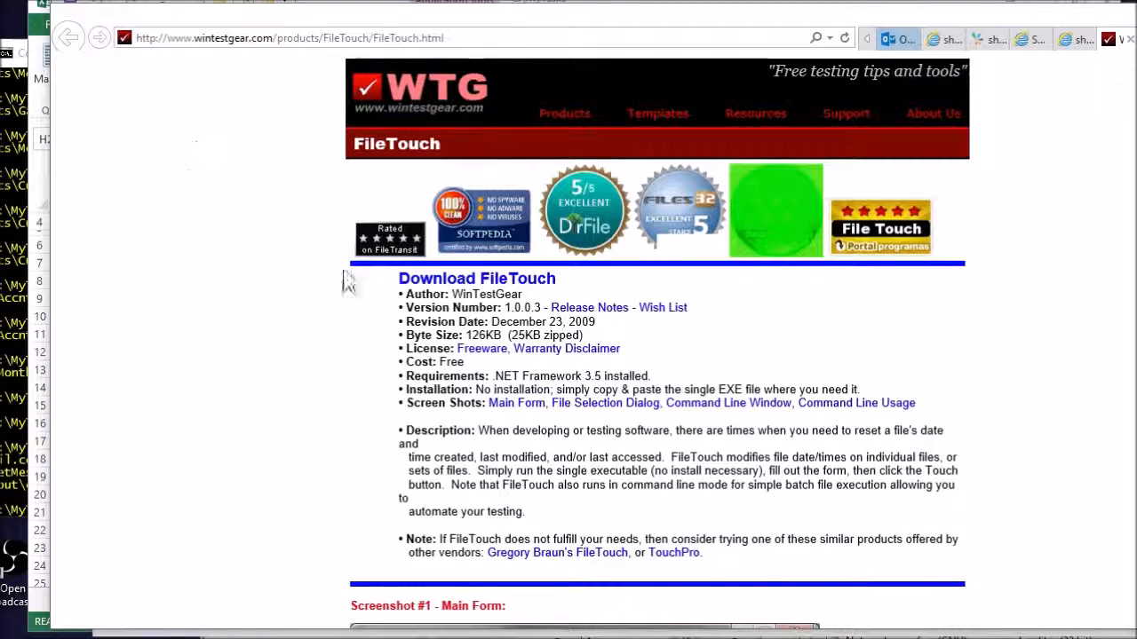
{"action": "scroll", "coordinate": [399, 332], "scroll_direction": "down", "scroll_amount": 2}
{"action": "scroll", "coordinate": [457, 337], "scroll_direction": "down", "scroll_amount": 6}
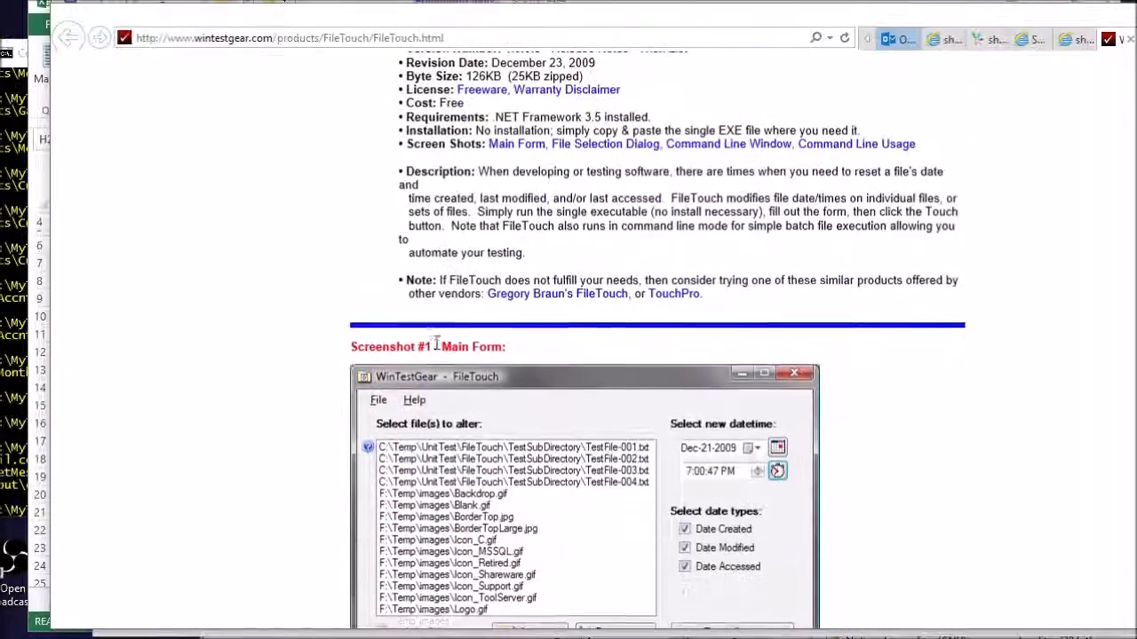
{"action": "scroll", "coordinate": [426, 348], "scroll_direction": "up", "scroll_amount": 6}
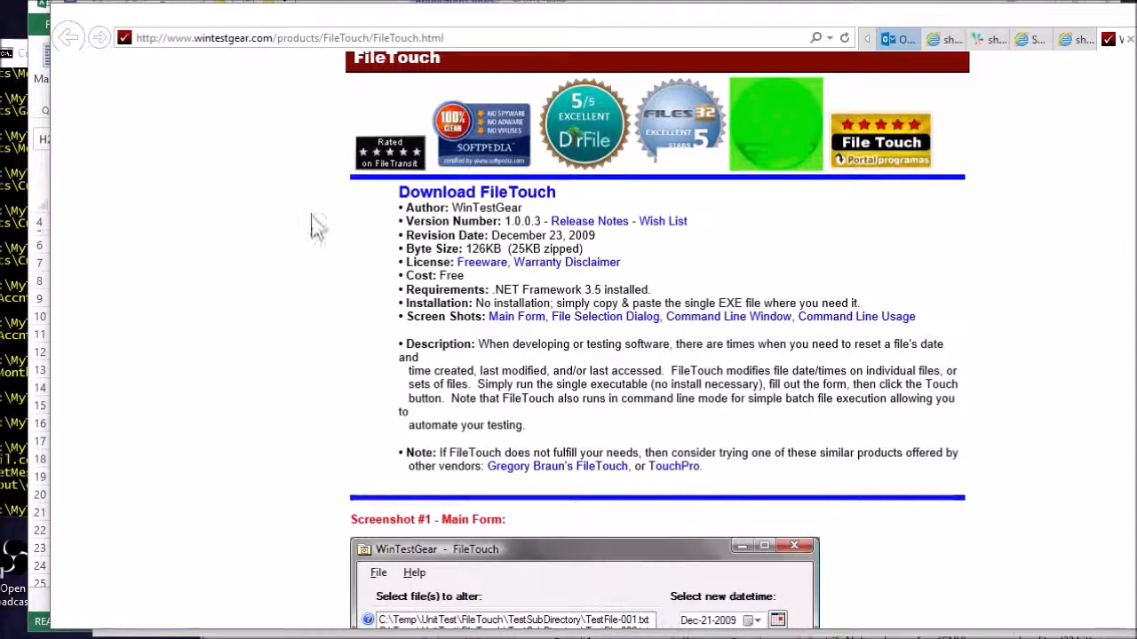
{"action": "left_click", "coordinate": [1131, 10]}
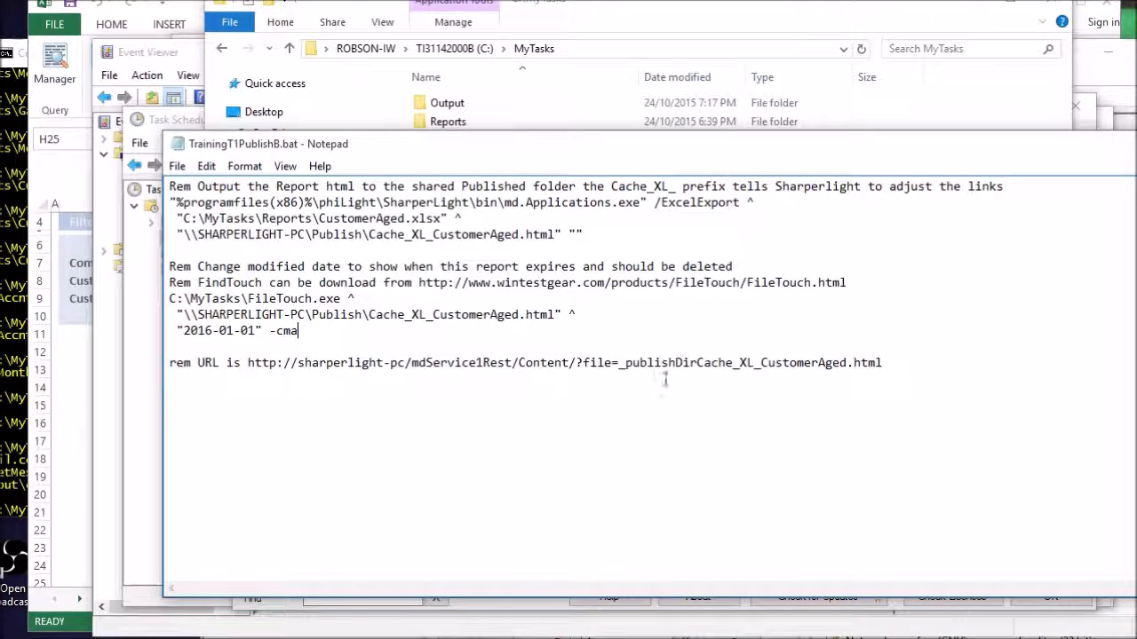
Highlight the shared Cache_XL_CustomerAged.html path passed to FileTouch, then its expiry date argument
{"action": "left_click_drag", "start_coordinate": [579, 314], "coordinate": [204, 317]}
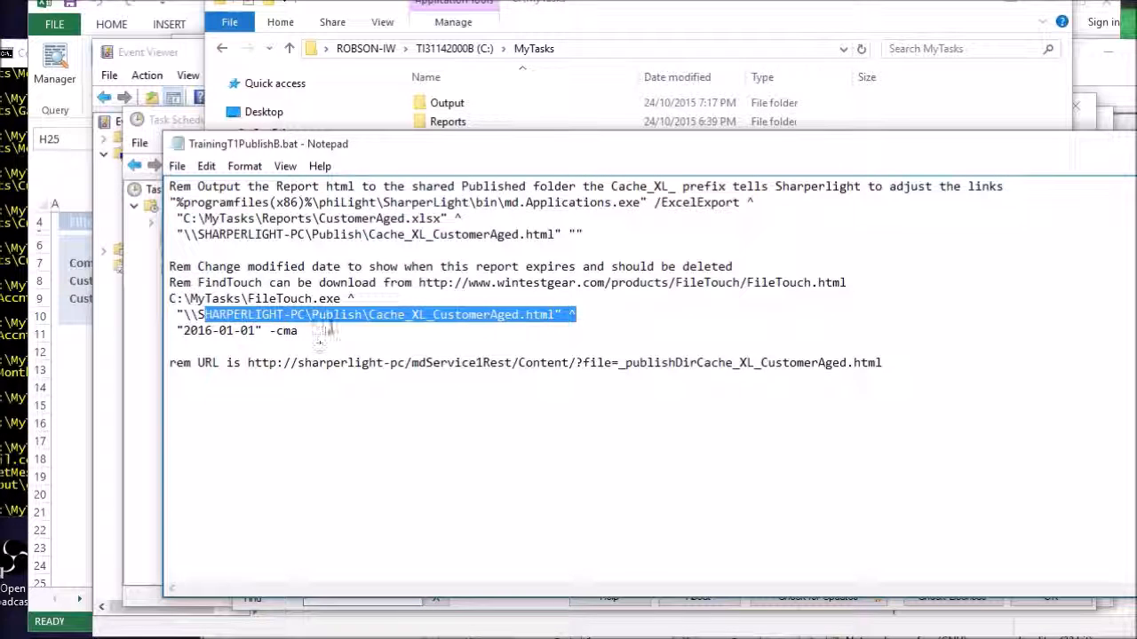
{"action": "left_click", "coordinate": [346, 334]}
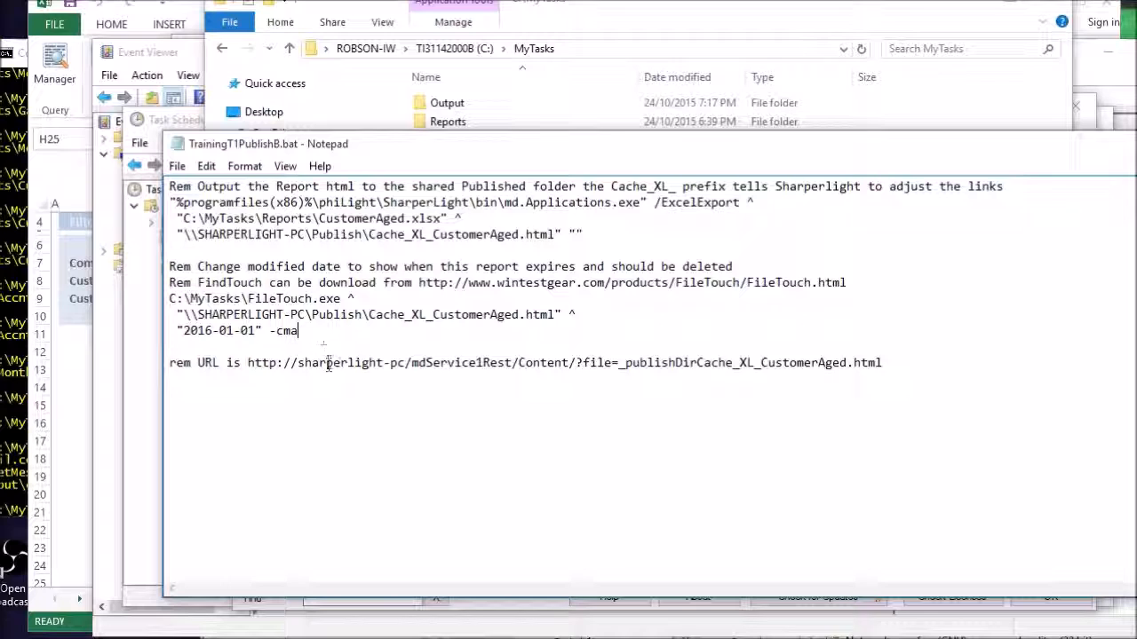
{"action": "left_click_drag", "start_coordinate": [255, 331], "coordinate": [183, 332]}
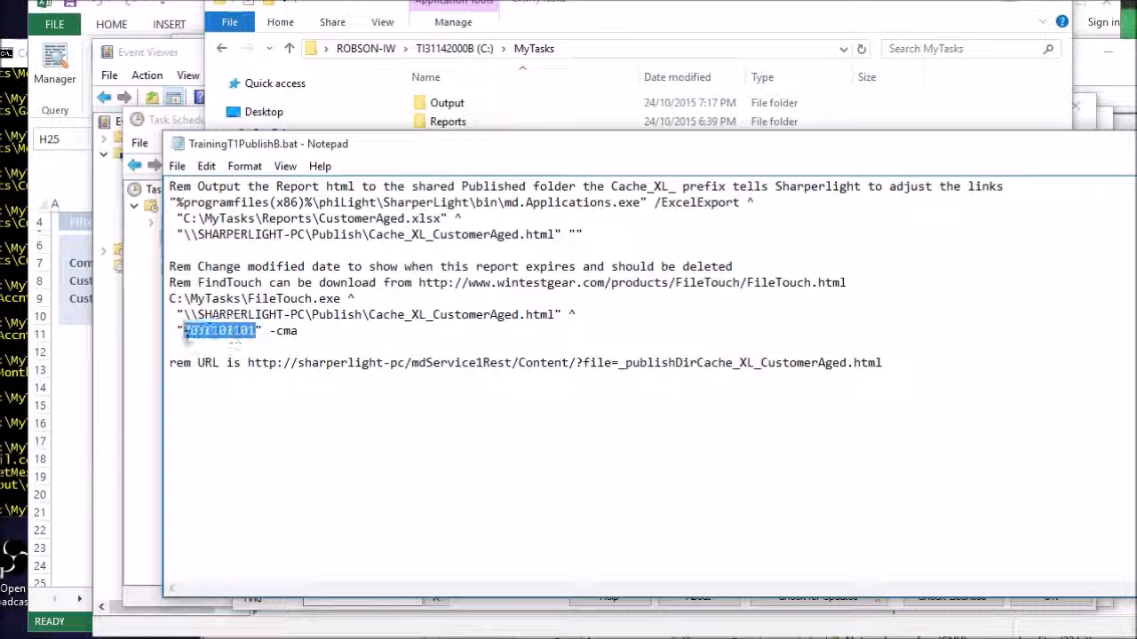
{"action": "left_click", "coordinate": [364, 332]}
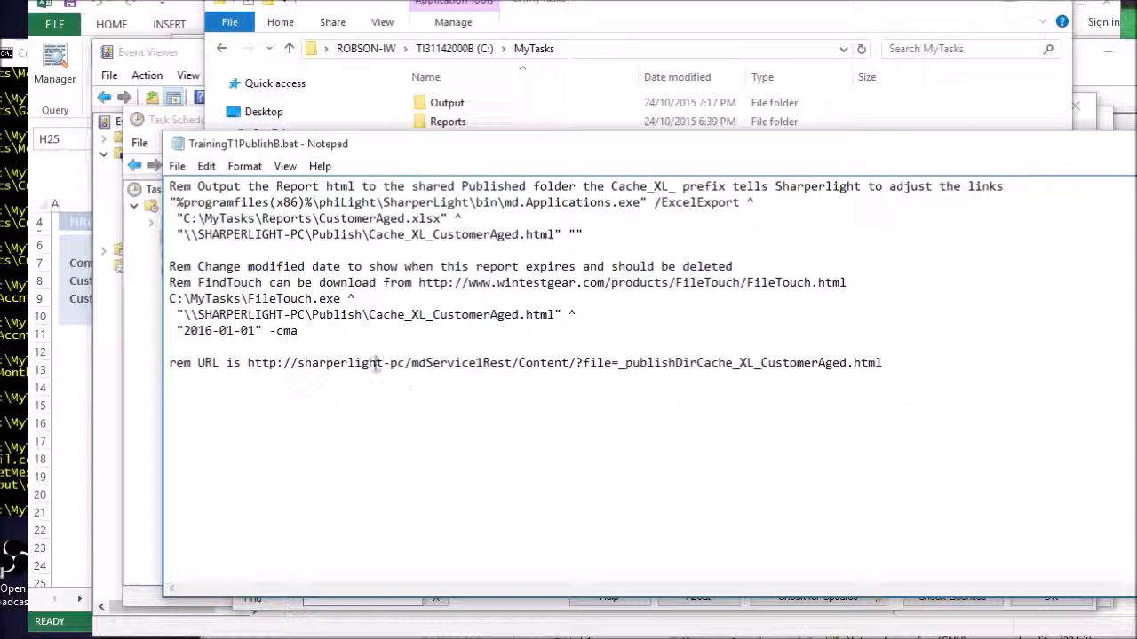
{"action": "left_click_drag", "start_coordinate": [255, 331], "coordinate": [183, 331]}
{"action": "left_click", "coordinate": [376, 325]}
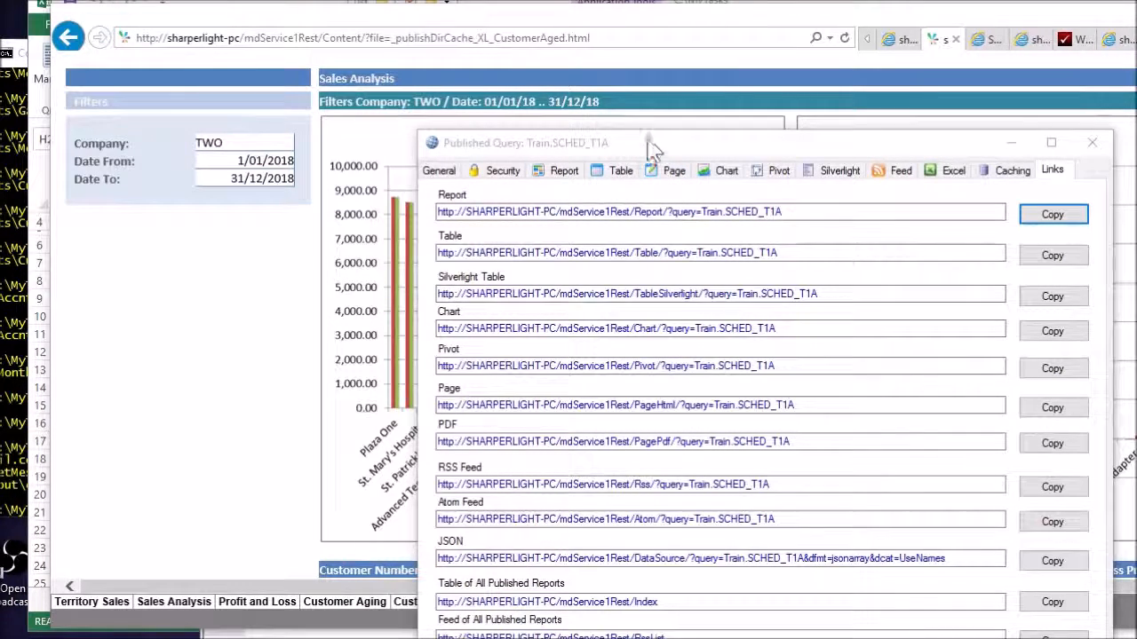
Bring the links of published query Train.SCHED_T1A fully into view and highlight its Report URL
{"action": "left_click_drag", "start_coordinate": [648, 152], "coordinate": [472, 119]}
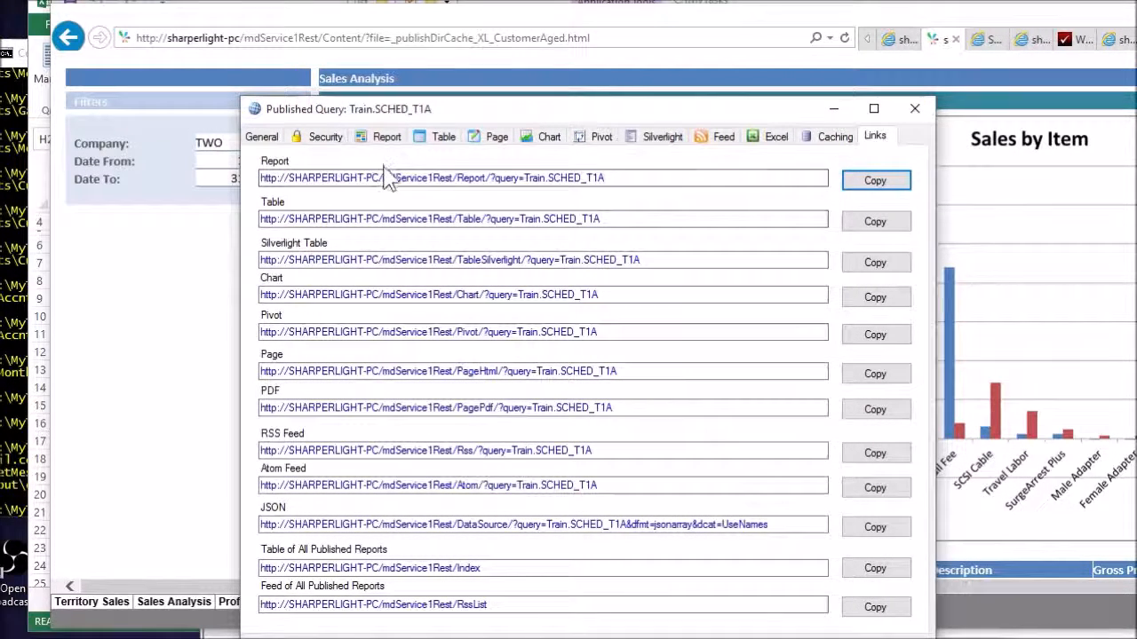
{"action": "left_click", "coordinate": [481, 177]}
{"action": "left_click_drag", "start_coordinate": [616, 178], "coordinate": [236, 179]}
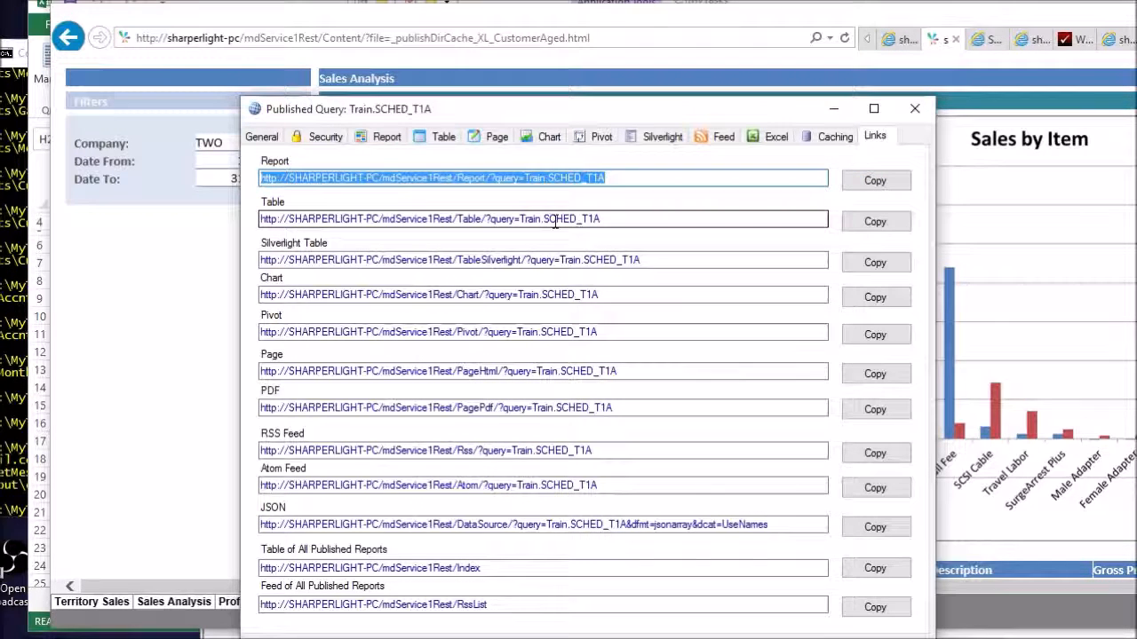
Enable caching of data results for Train.SCHED_T1A and have the cache refresh when older than 1 day
{"action": "left_click", "coordinate": [833, 137]}
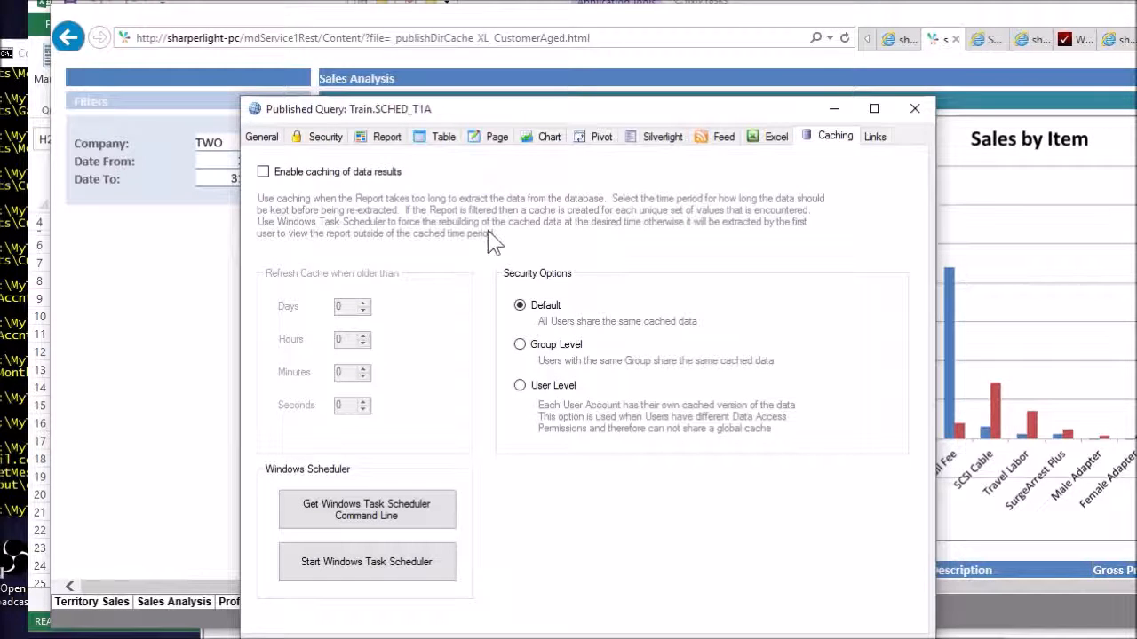
{"action": "left_click", "coordinate": [328, 174]}
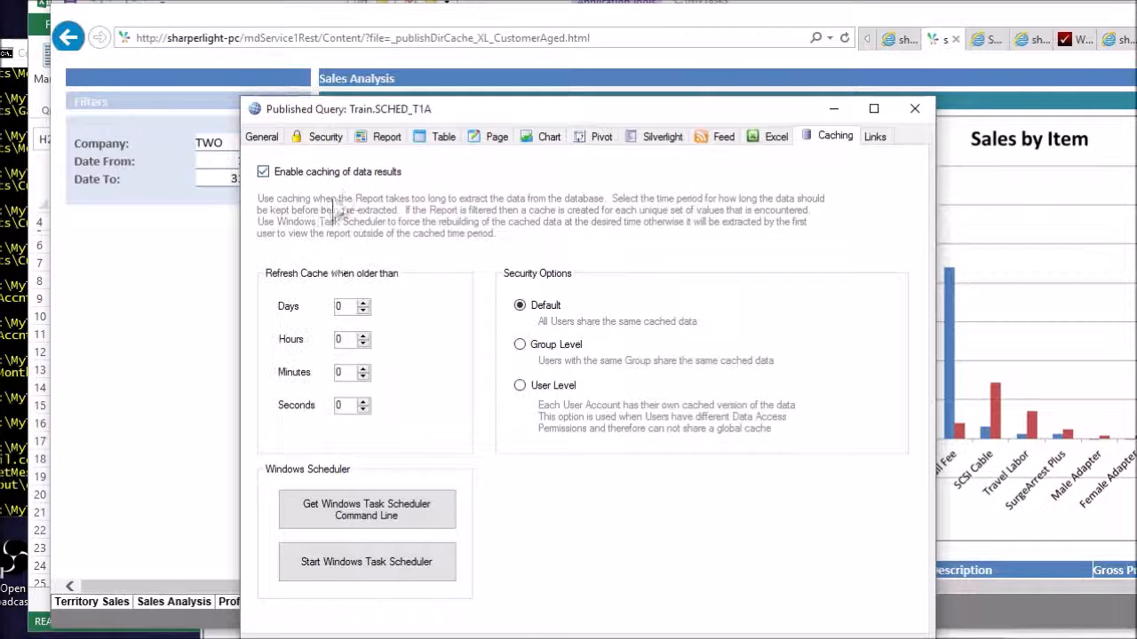
{"action": "left_click", "coordinate": [346, 304]}
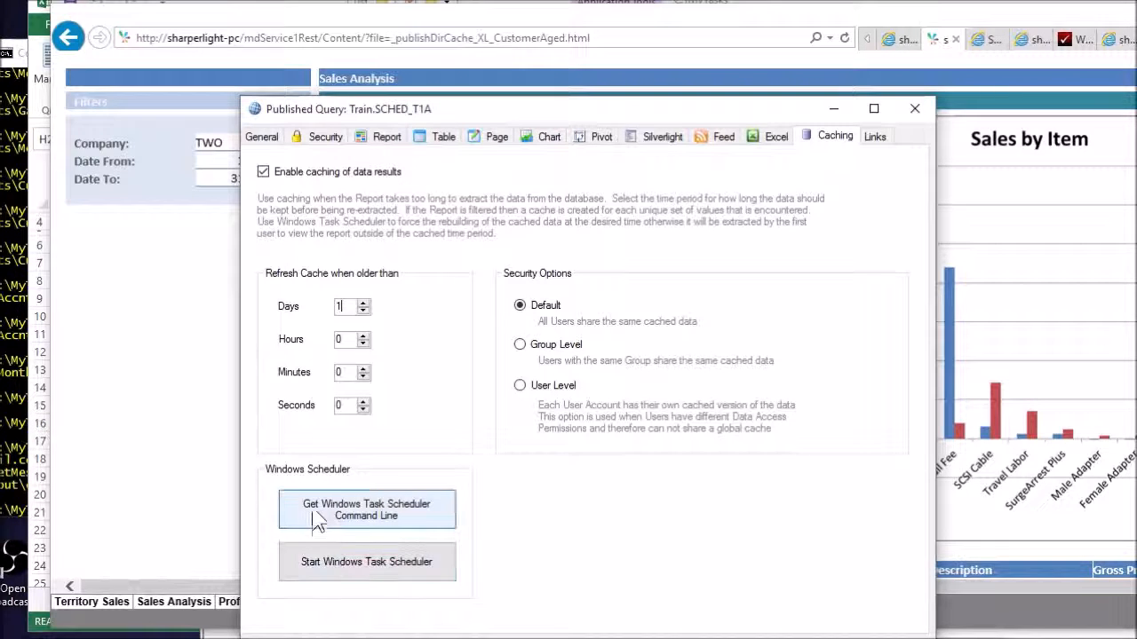
Get the Windows Task Scheduler command line for rebuilding the Train.SCHED_T1A cache, then close the published query
{"action": "left_click", "coordinate": [382, 527]}
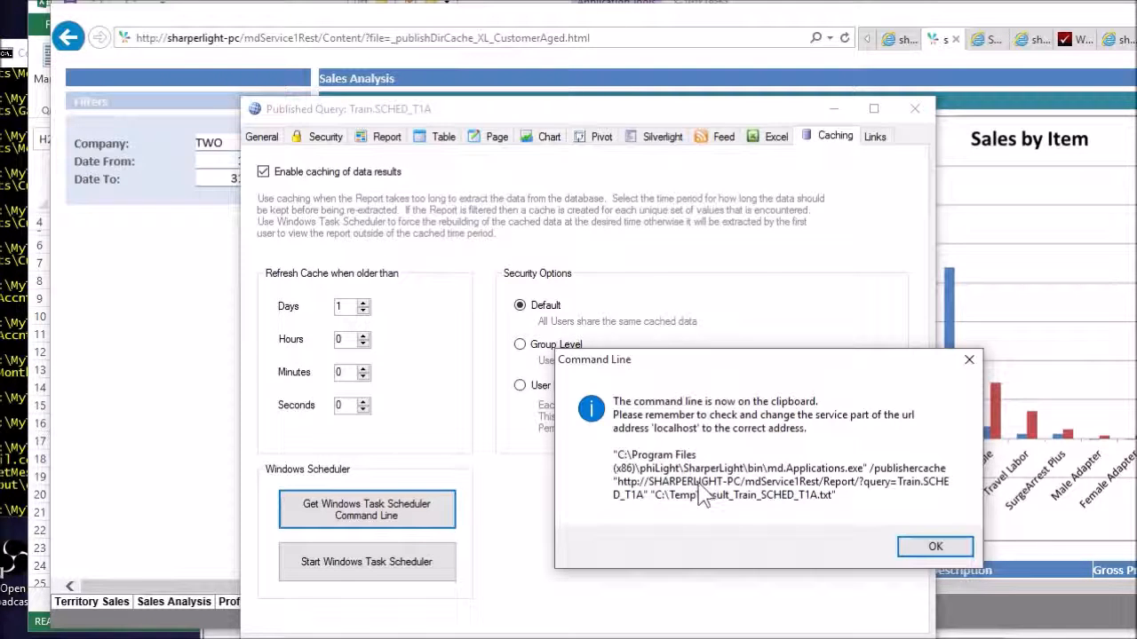
{"action": "left_click", "coordinate": [935, 546]}
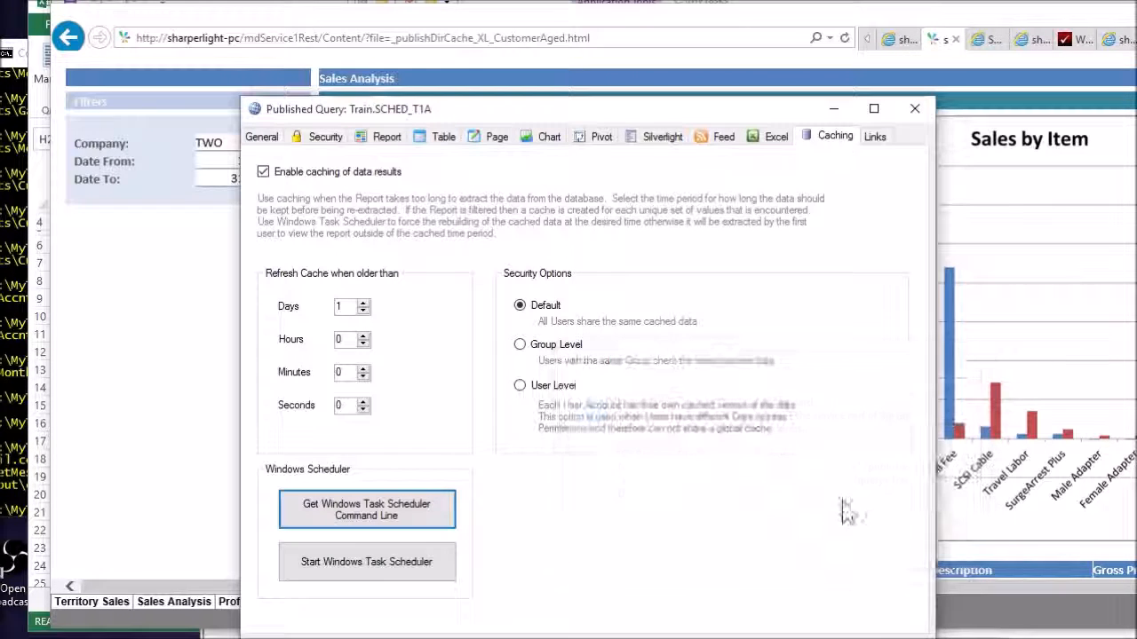
{"action": "left_click", "coordinate": [917, 110]}
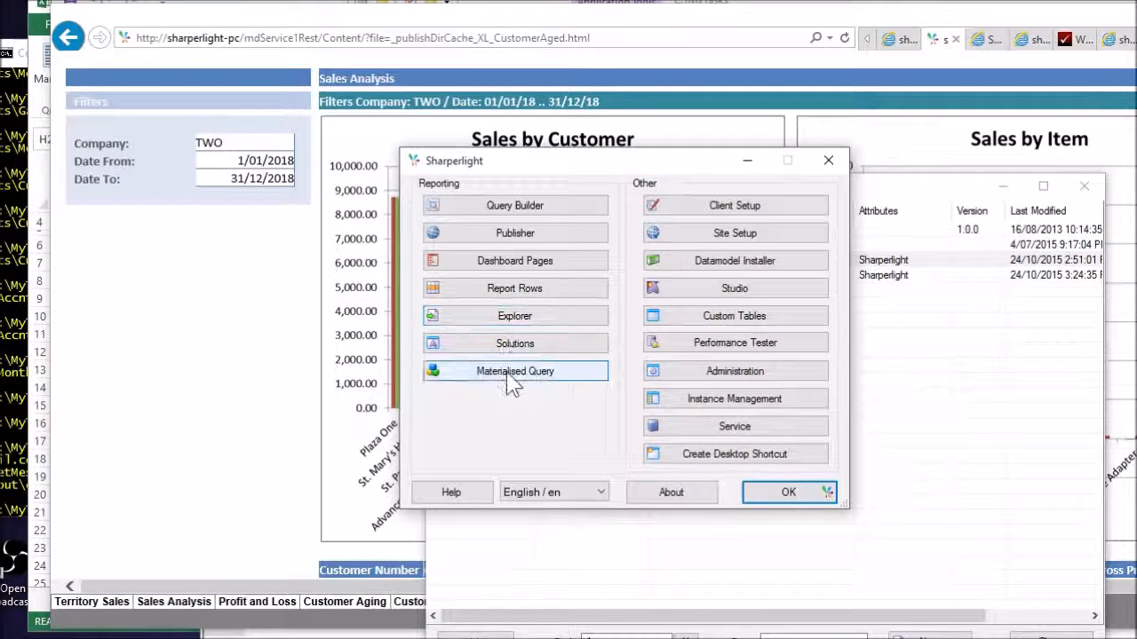
Open the Account Categories table from the My Warehouse materialised query database
{"action": "left_click", "coordinate": [508, 374]}
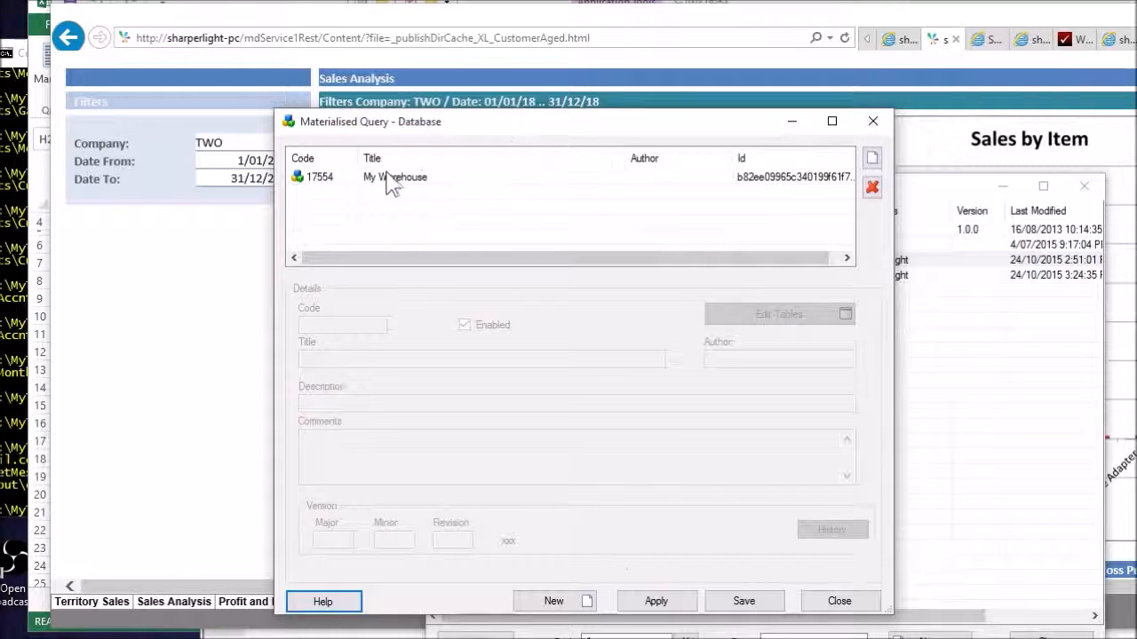
{"action": "left_click", "coordinate": [392, 180]}
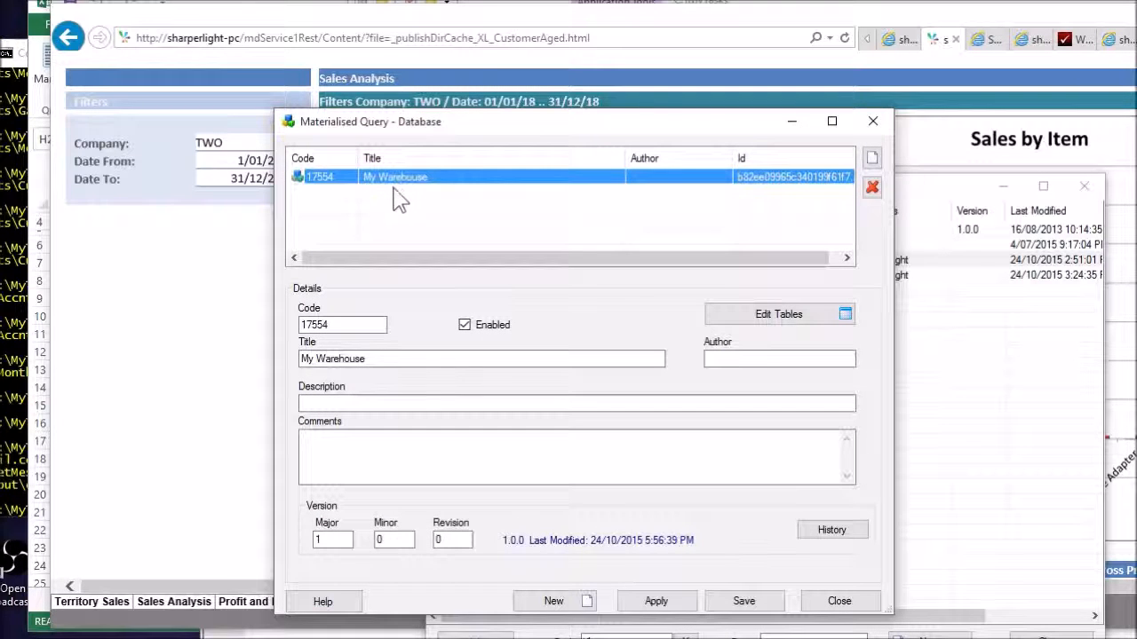
{"action": "left_click", "coordinate": [799, 320]}
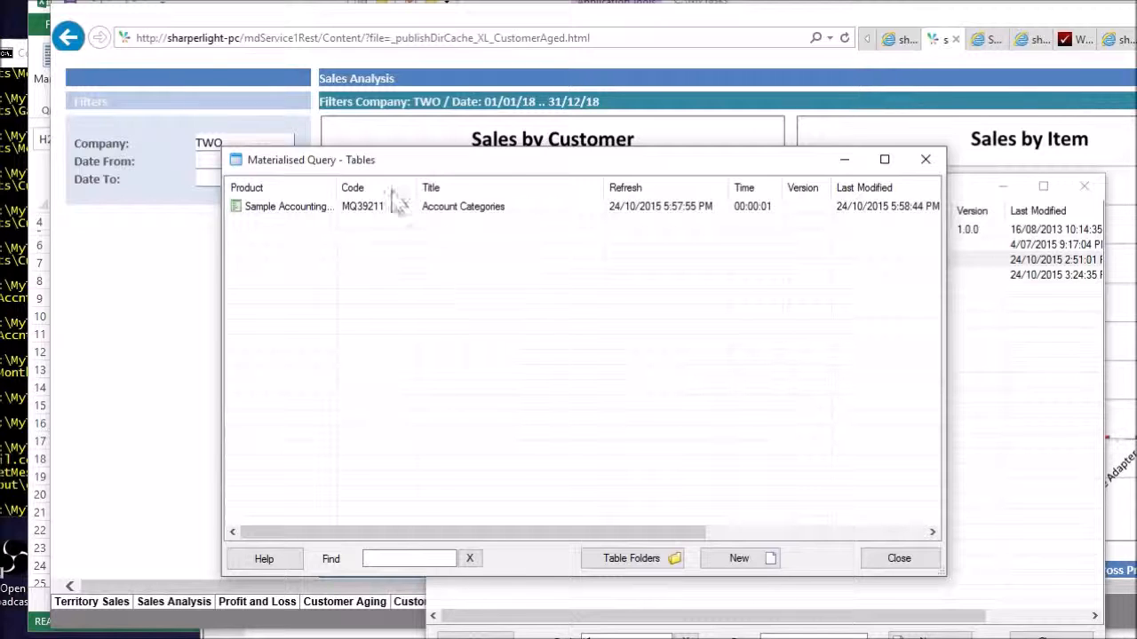
{"action": "left_click", "coordinate": [468, 211]}
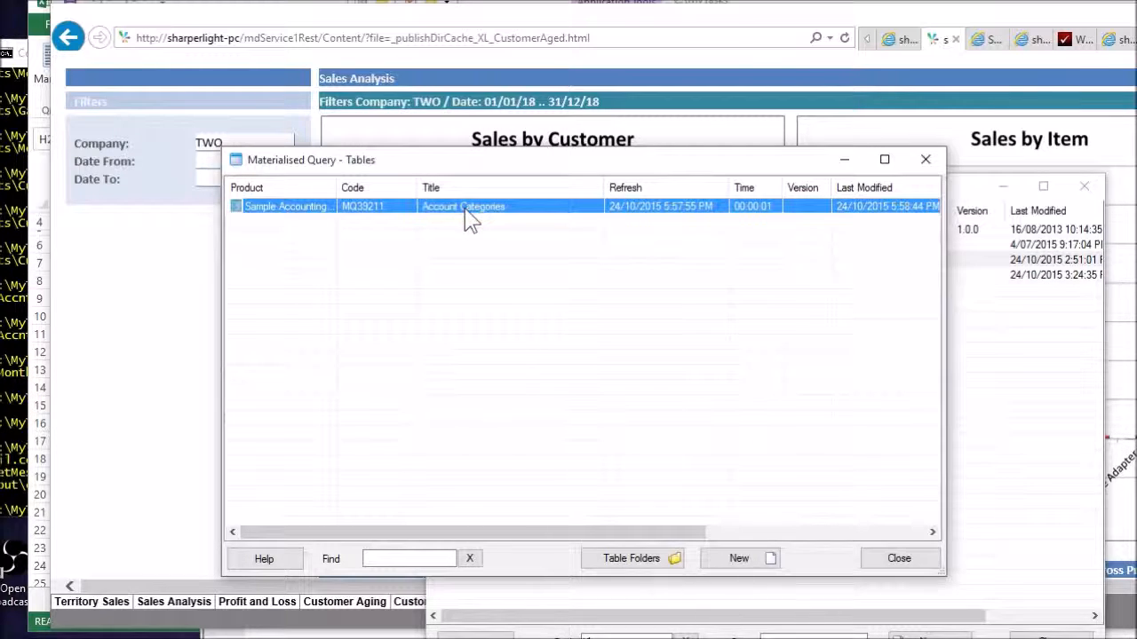
{"action": "double_click", "coordinate": [469, 218]}
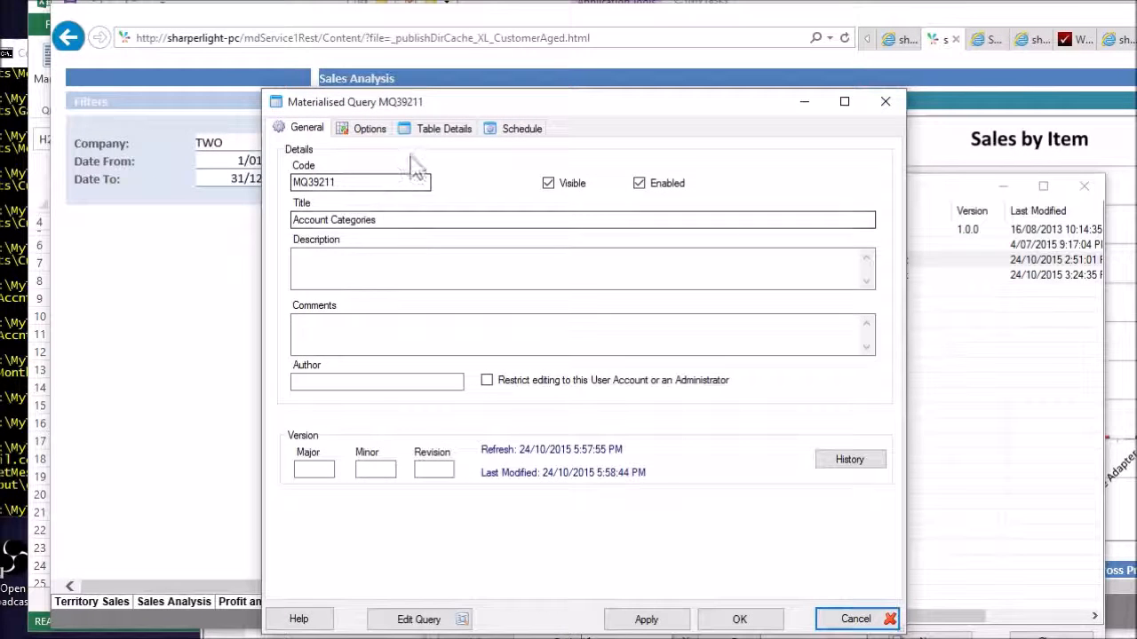
Get the Windows Task Scheduler command line that forces a data refresh of the Account Categories materialised query
{"action": "left_click", "coordinate": [517, 132]}
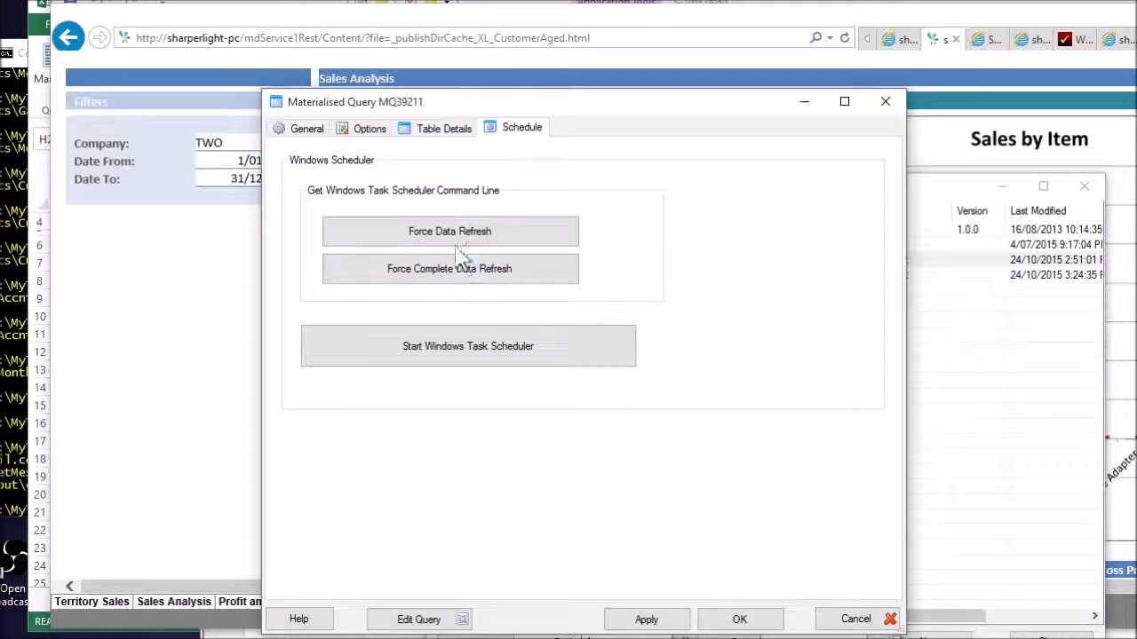
{"action": "left_click", "coordinate": [423, 238]}
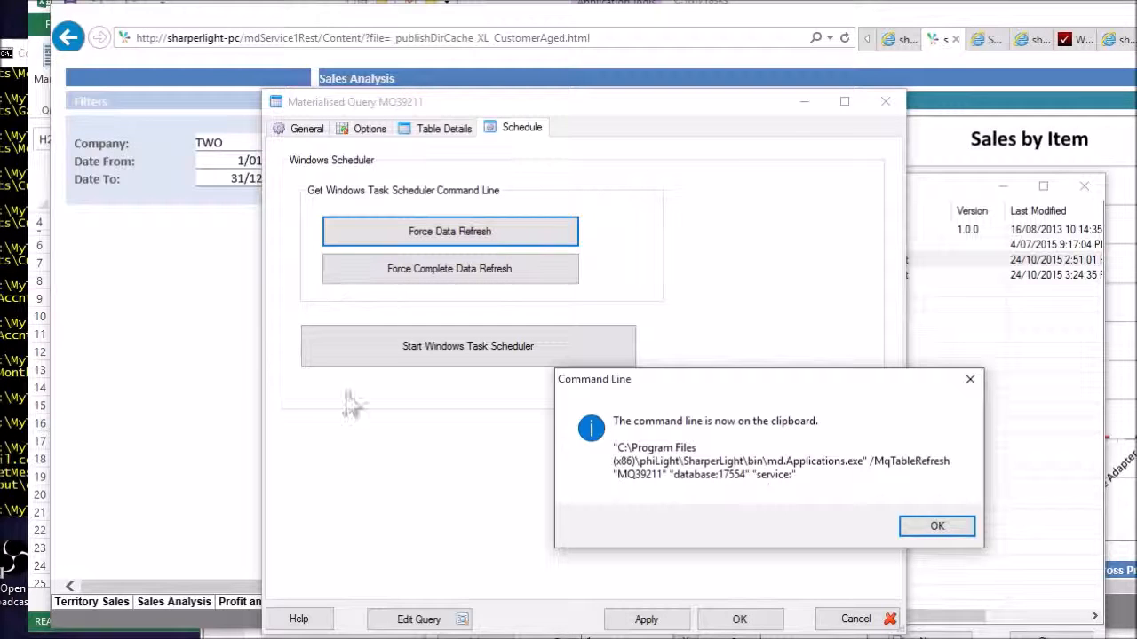
{"action": "left_click", "coordinate": [937, 528]}
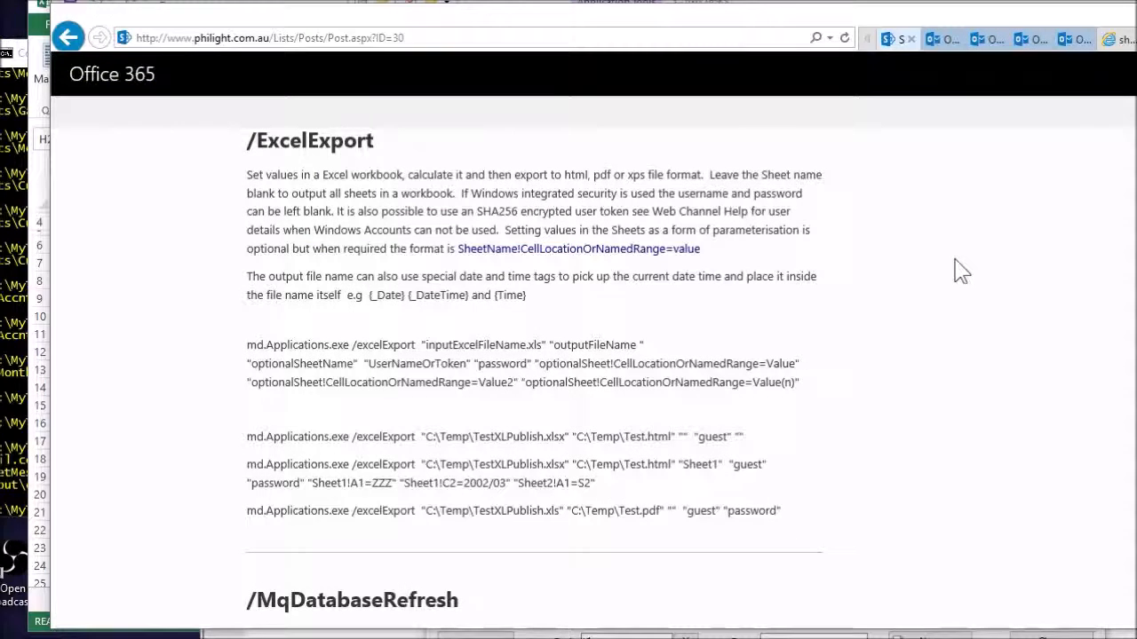
Read the /MqDatabaseRefresh and /Writeback command-line help, including the CSV file example and the writeback parameters
{"action": "scroll", "coordinate": [959, 279], "scroll_direction": "down", "scroll_amount": 7}
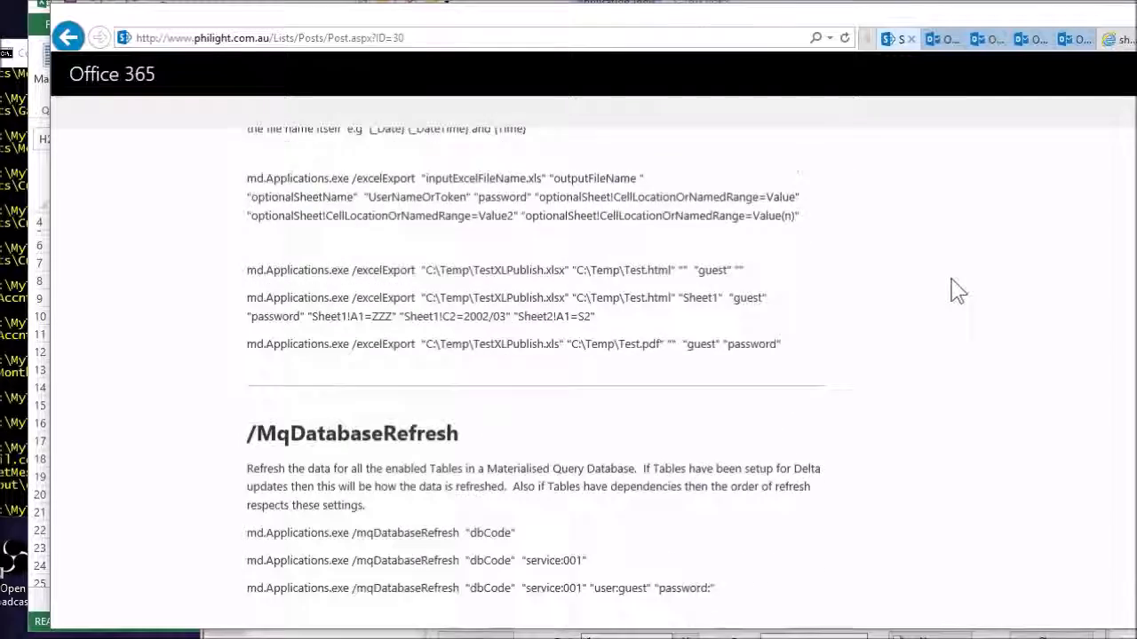
{"action": "scroll", "coordinate": [948, 299], "scroll_direction": "down", "scroll_amount": 2}
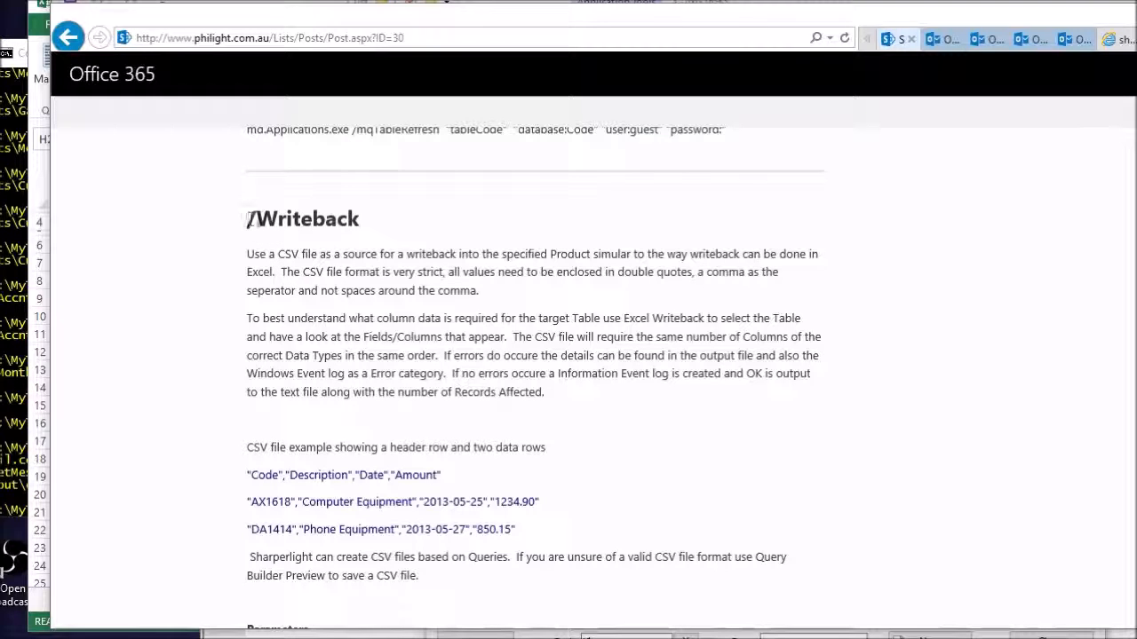
{"action": "left_click_drag", "start_coordinate": [249, 220], "coordinate": [344, 216]}
{"action": "left_click", "coordinate": [329, 267]}
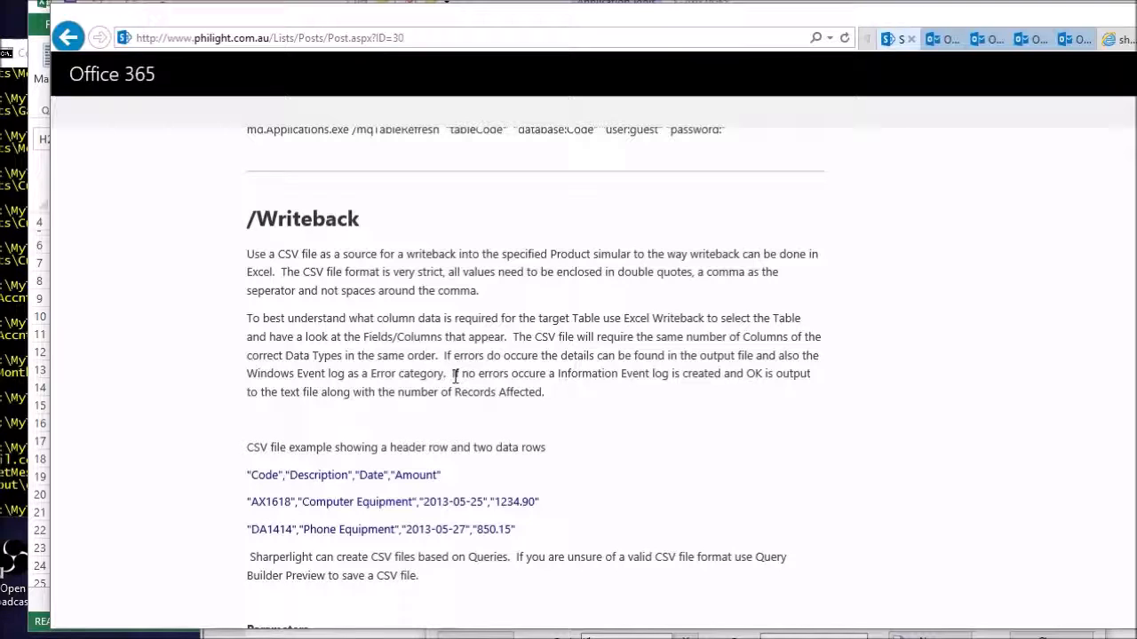
{"action": "scroll", "coordinate": [455, 376], "scroll_direction": "down", "scroll_amount": 1}
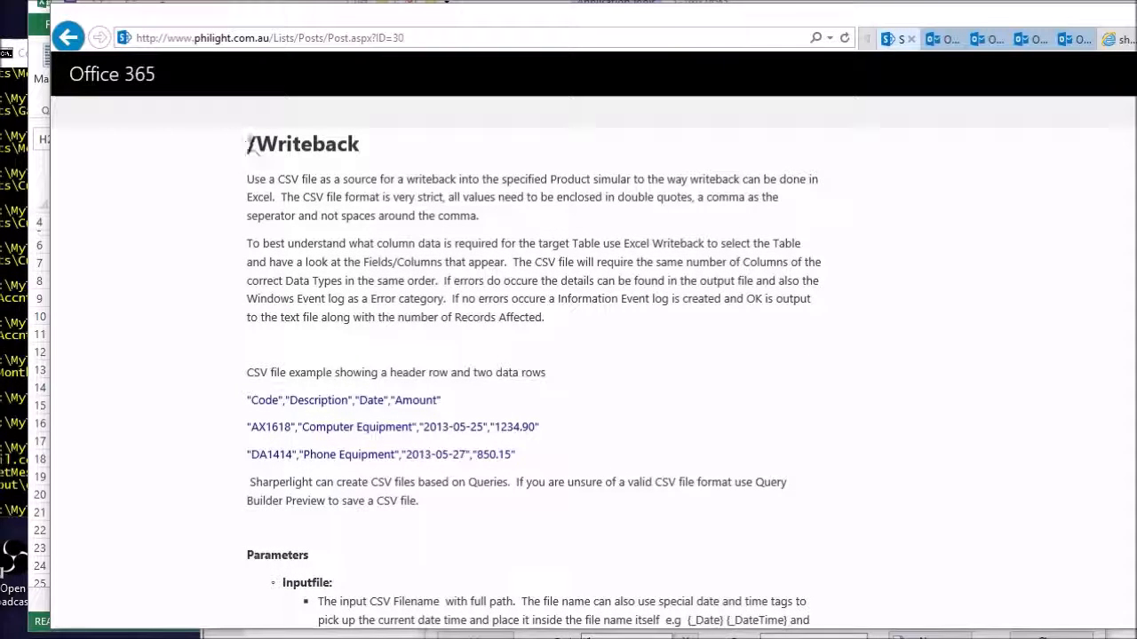
{"action": "left_click_drag", "start_coordinate": [250, 144], "coordinate": [376, 142]}
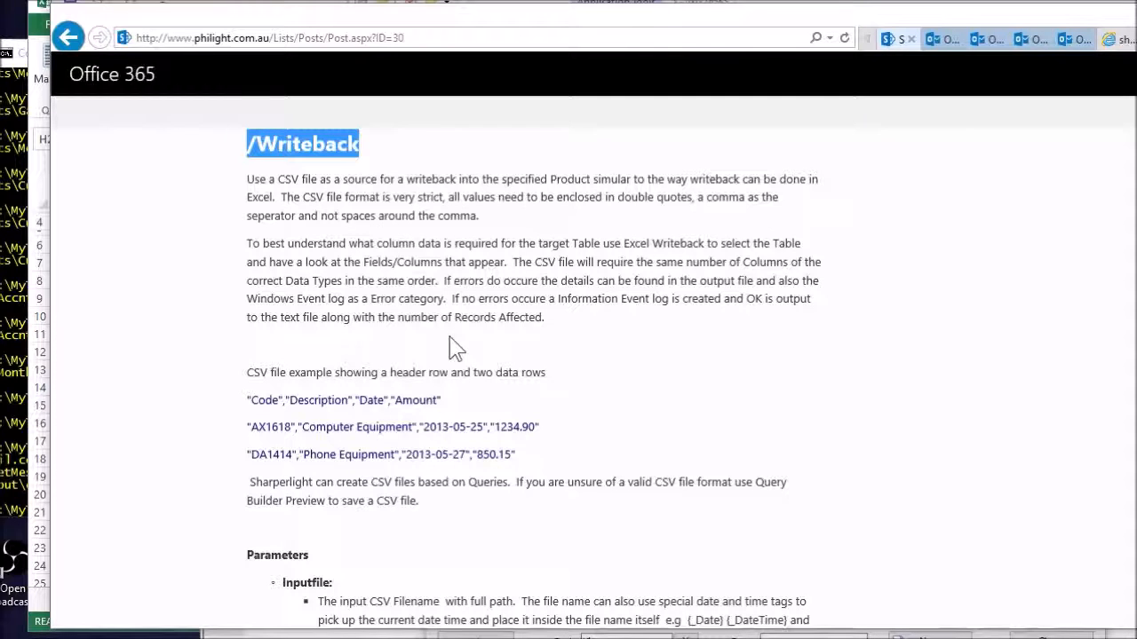
{"action": "left_click", "coordinate": [444, 302]}
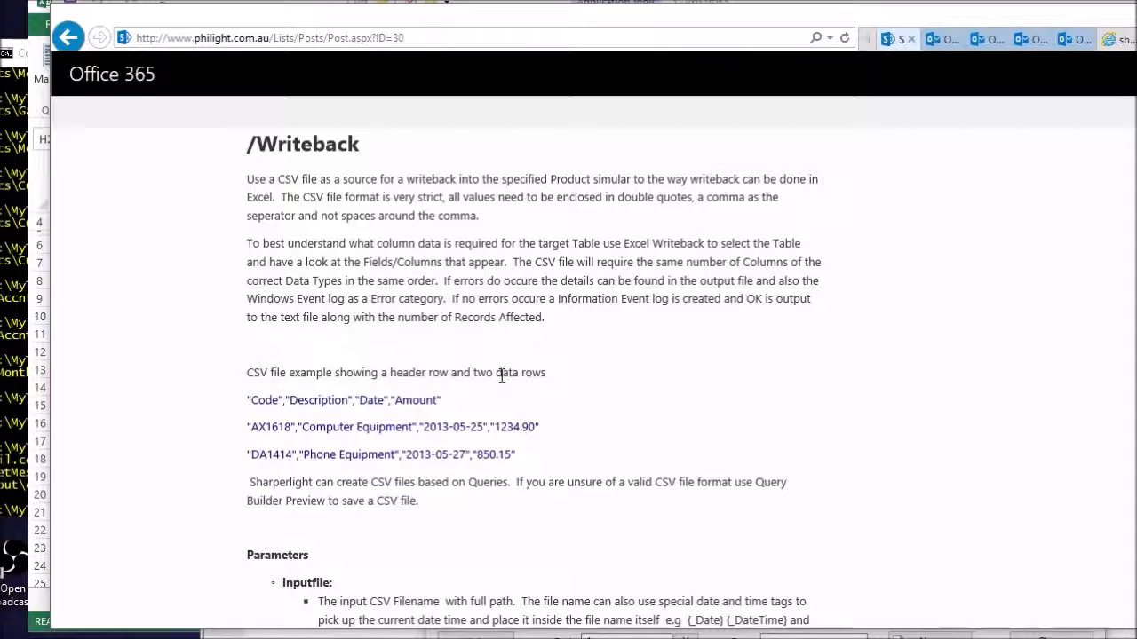
{"action": "scroll", "coordinate": [502, 380], "scroll_direction": "down", "scroll_amount": 2}
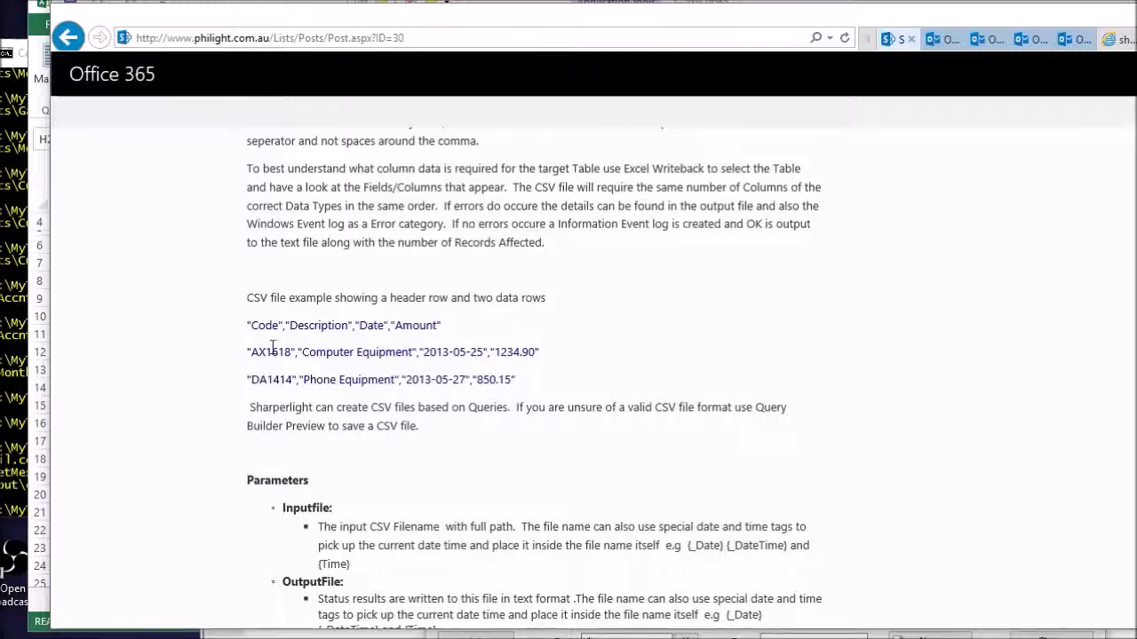
{"action": "scroll", "coordinate": [409, 377], "scroll_direction": "down", "scroll_amount": 2}
{"action": "scroll", "coordinate": [406, 376], "scroll_direction": "down", "scroll_amount": 15}
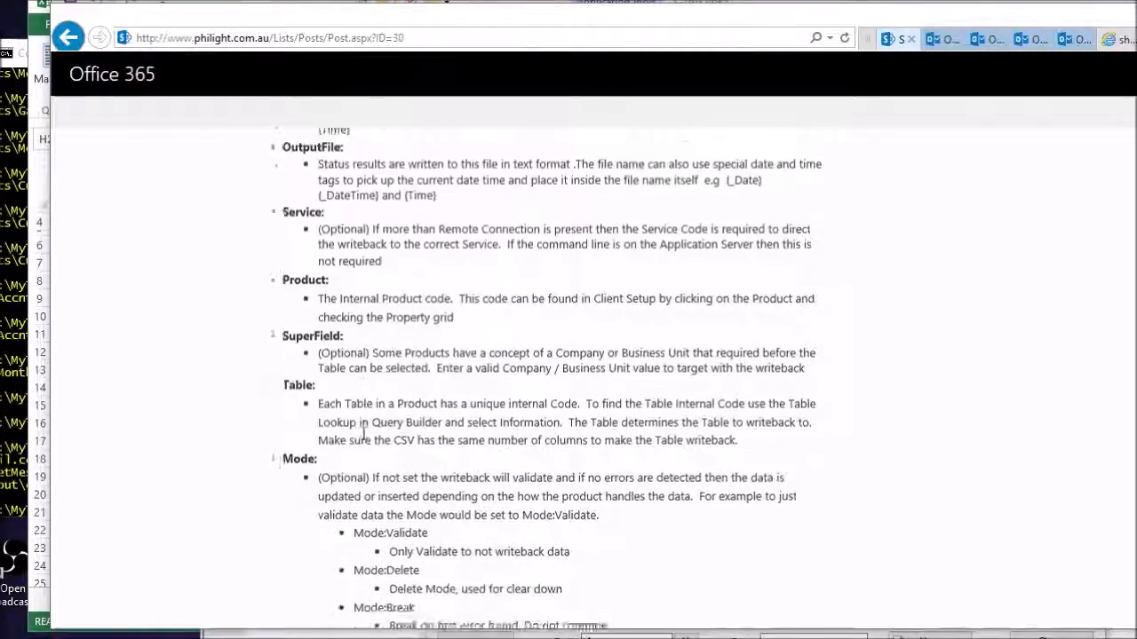
{"action": "scroll", "coordinate": [369, 446], "scroll_direction": "down", "scroll_amount": 5}
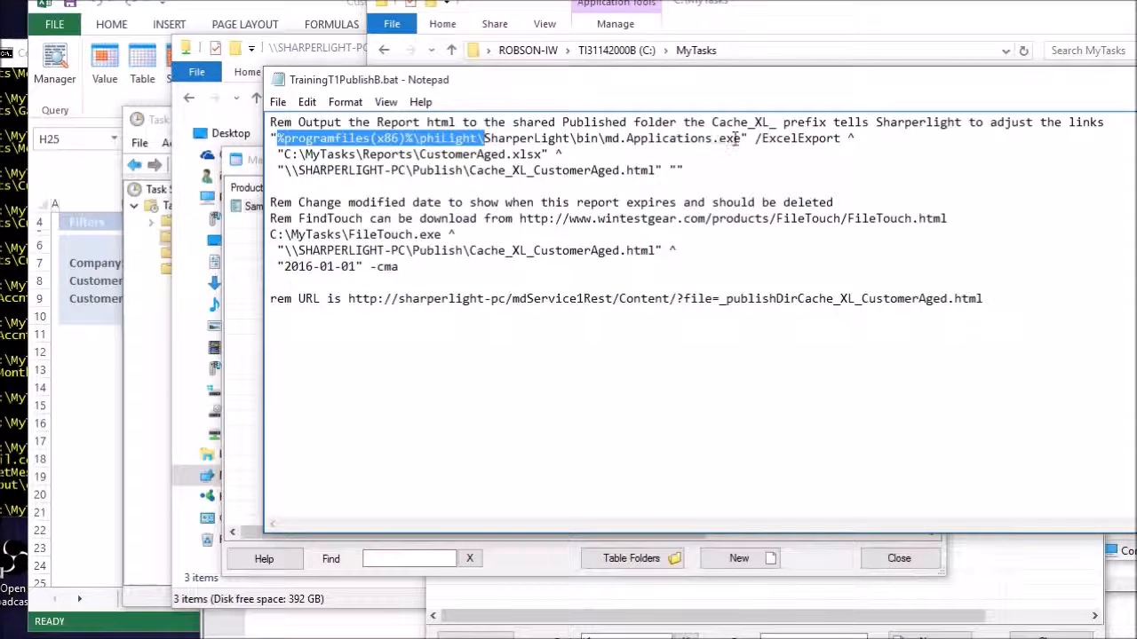
Examine the md.Applications.exe call in TrainingT1PublishB.bat: the /ExcelExport switch, the CustomerAged.xlsx input path and the published HTML output path
{"action": "left_click_drag", "start_coordinate": [742, 138], "coordinate": [608, 138]}
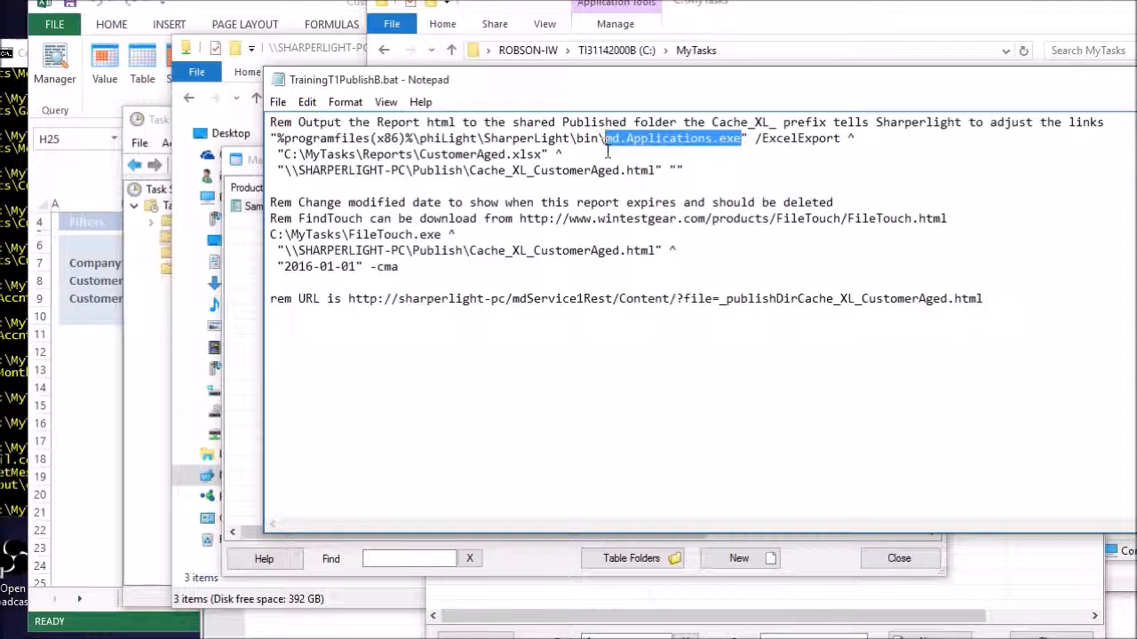
{"action": "left_click_drag", "start_coordinate": [754, 139], "coordinate": [833, 133]}
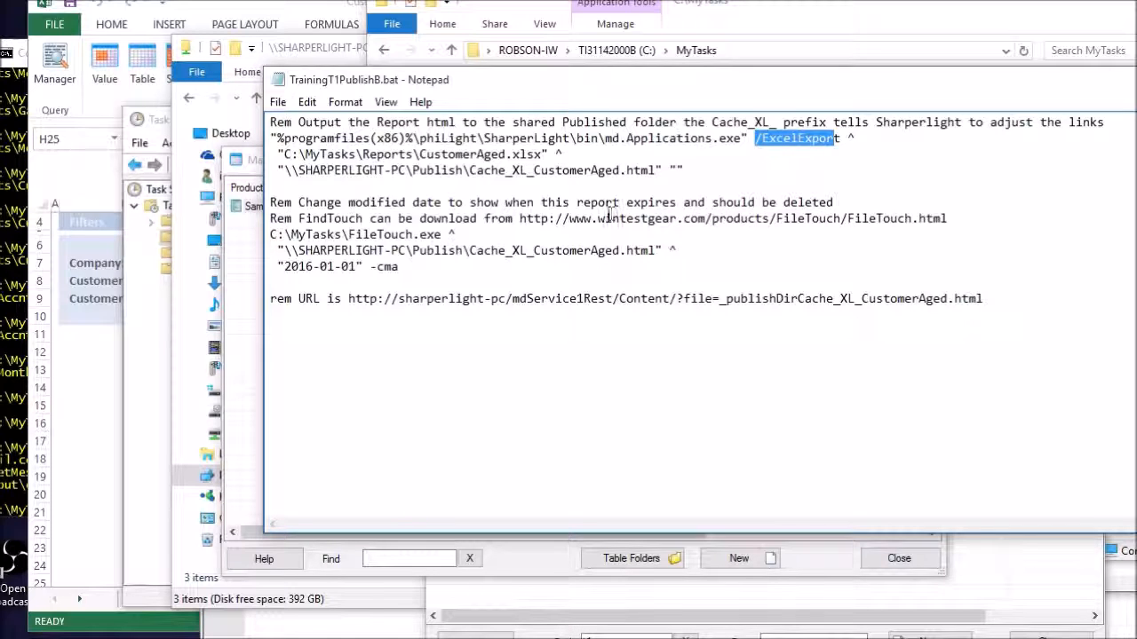
{"action": "left_click", "coordinate": [609, 216]}
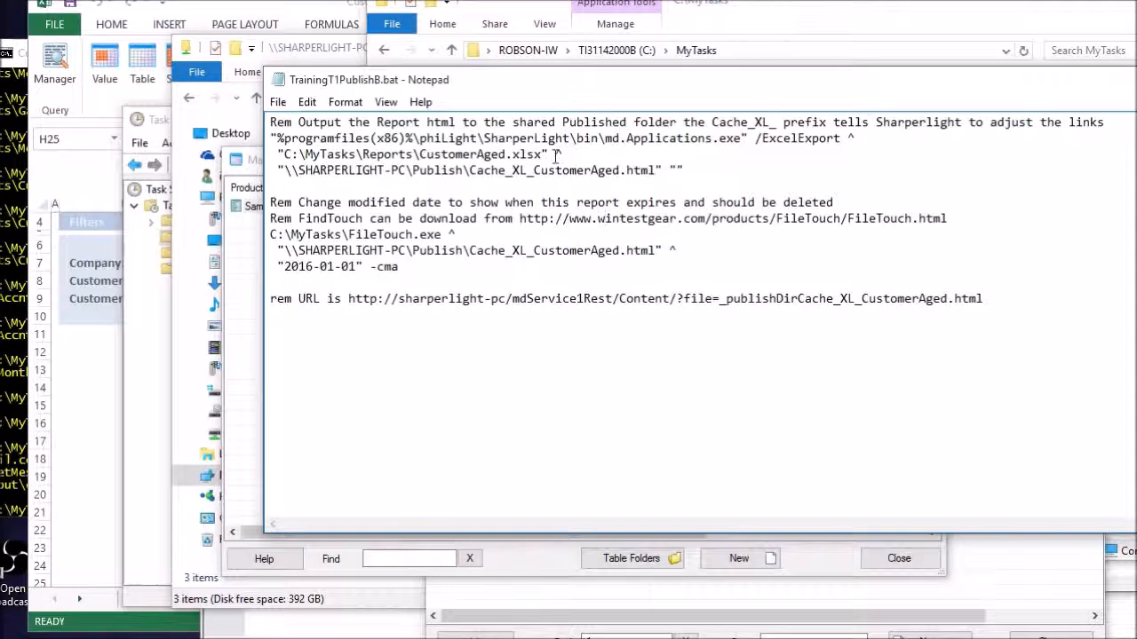
{"action": "left_click_drag", "start_coordinate": [552, 154], "coordinate": [263, 155]}
{"action": "left_click_drag", "start_coordinate": [665, 171], "coordinate": [270, 171]}
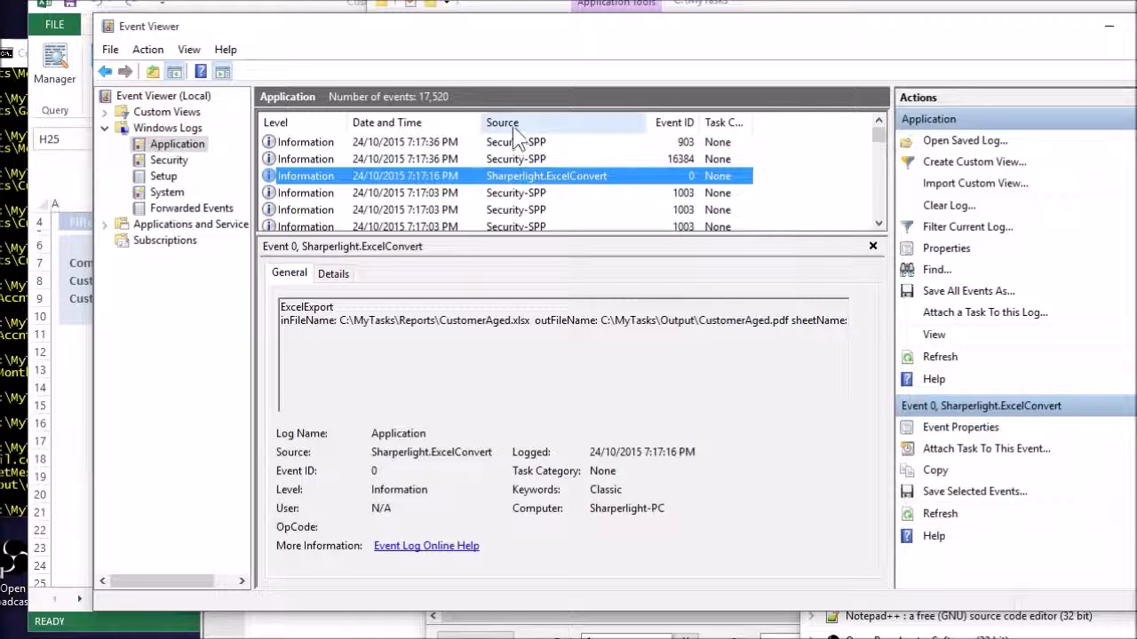
Review the Sharperlight.ExcelConvert event in Event Viewer's Application log, then the batch files and sendEmail.exe in the MyTasks folder
{"action": "left_click", "coordinate": [460, 320]}
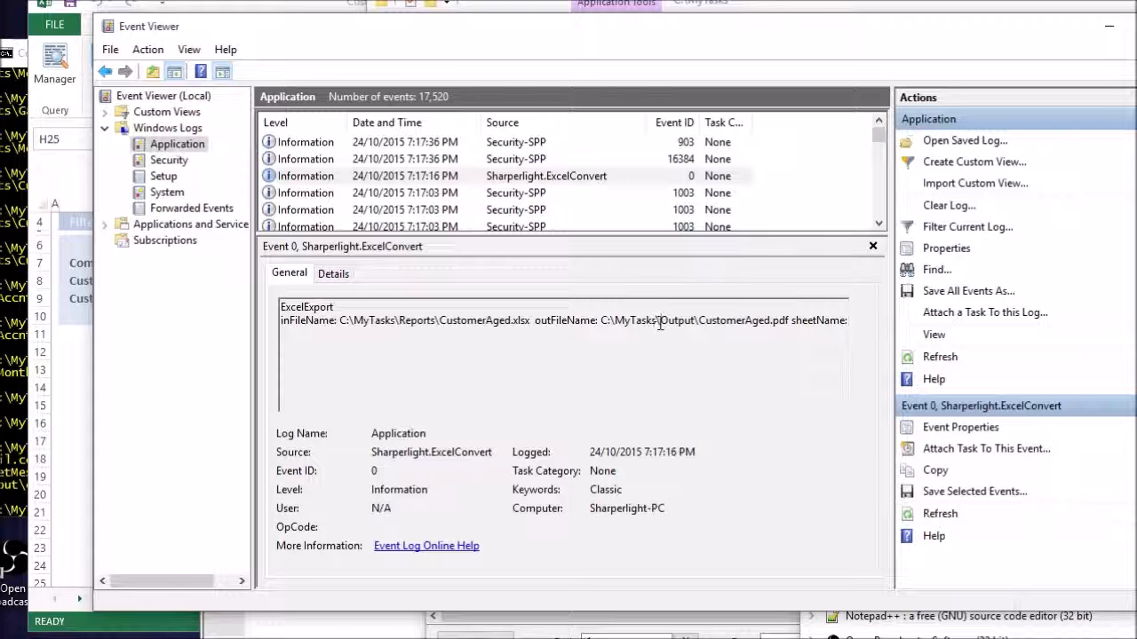
{"action": "left_click_drag", "start_coordinate": [542, 24], "coordinate": [542, 50]}
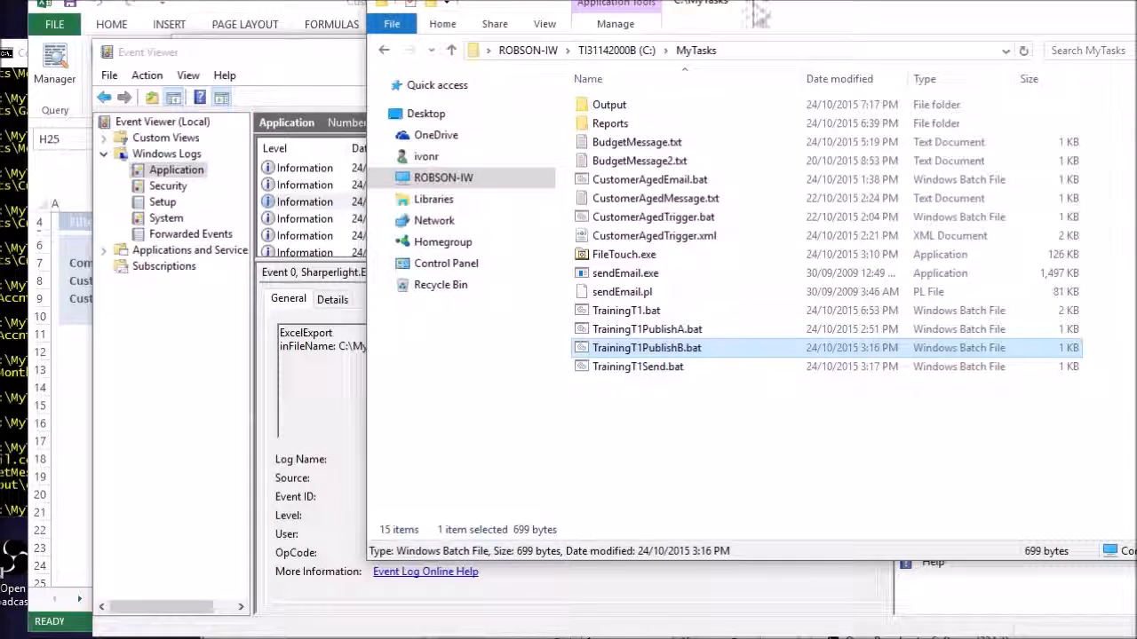
{"action": "left_click_drag", "start_coordinate": [760, 12], "coordinate": [597, 12]}
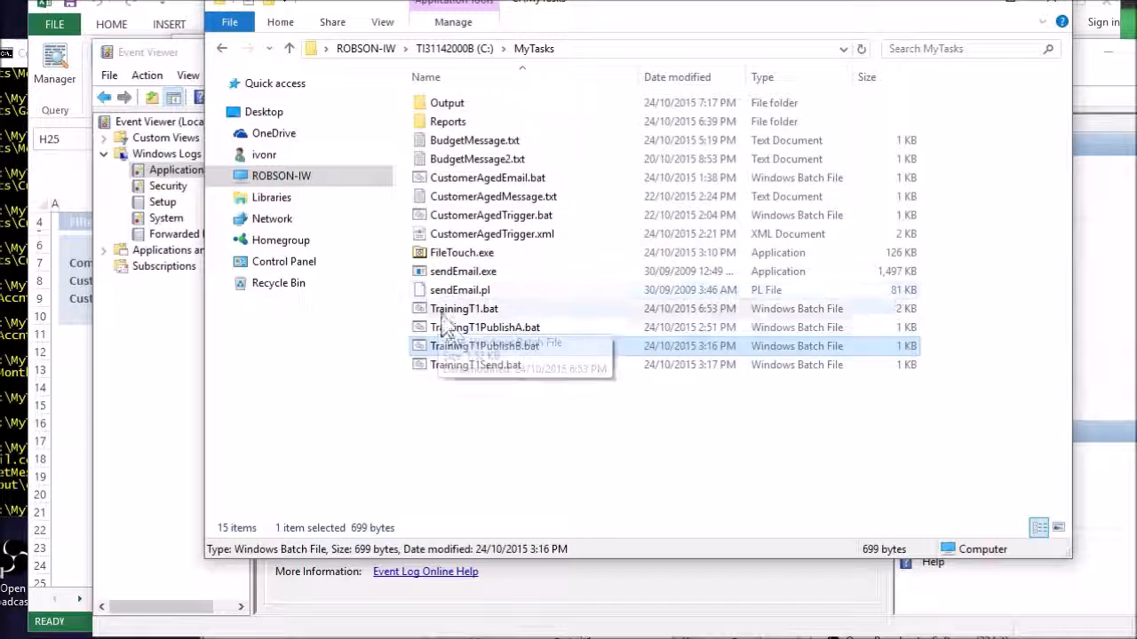
{"action": "left_click", "coordinate": [464, 402]}
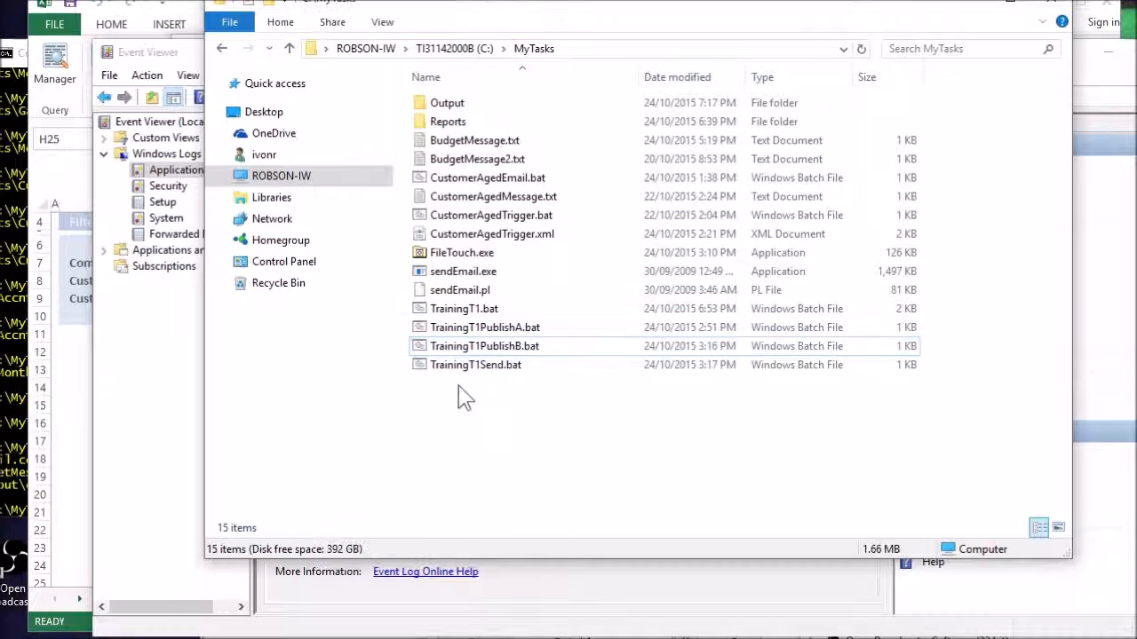
{"action": "left_click", "coordinate": [521, 275]}
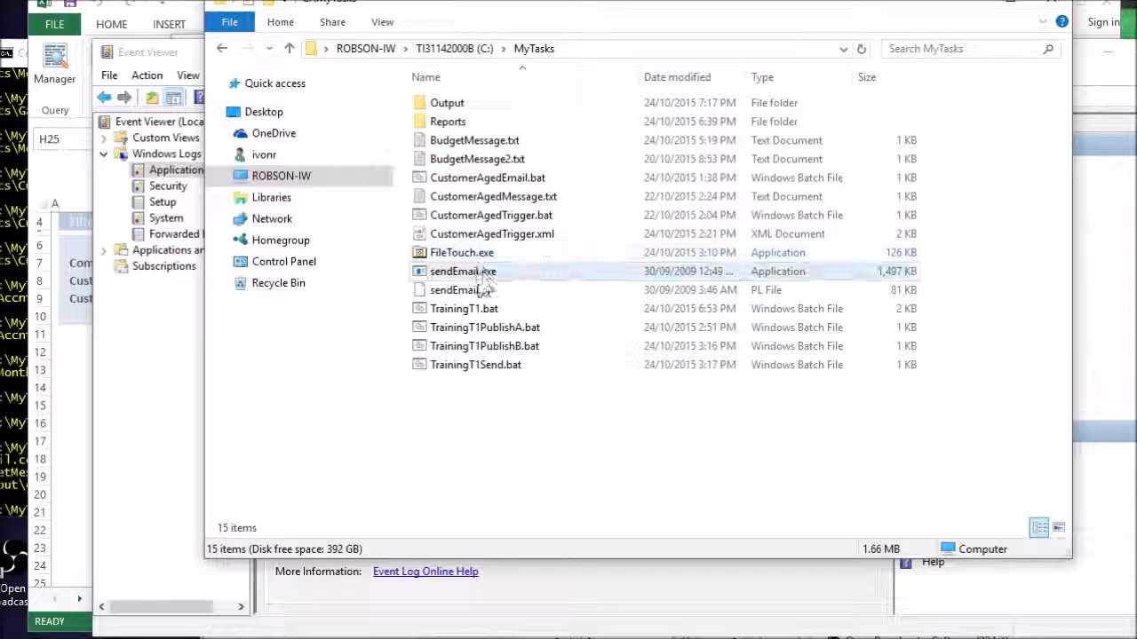
{"action": "left_click", "coordinate": [497, 433]}
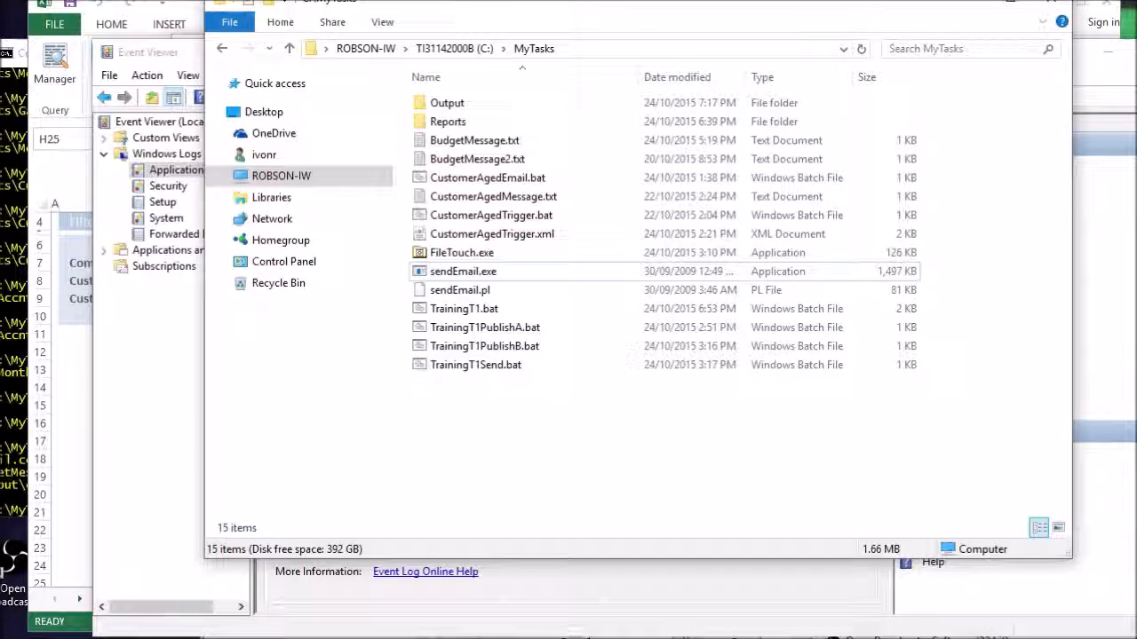
Select the CustomerAgedEmail task in Task Scheduler, then switch to the browser to inspect the published Cache_XL_CustomerAged.html report and its address
{"action": "left_click", "coordinate": [561, 637]}
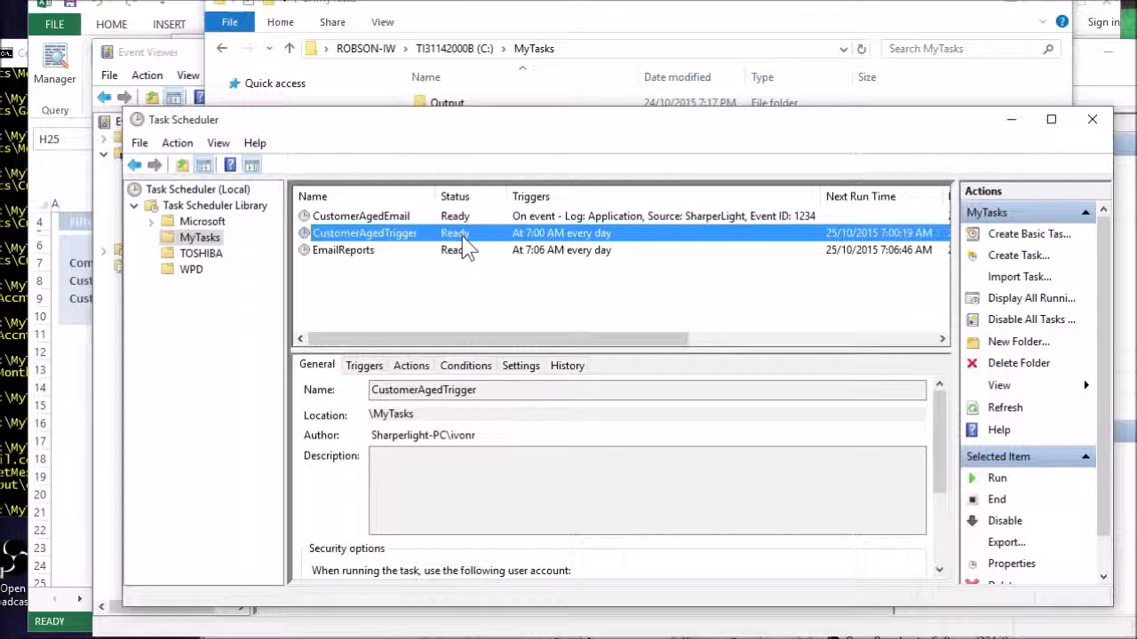
{"action": "left_click", "coordinate": [466, 217]}
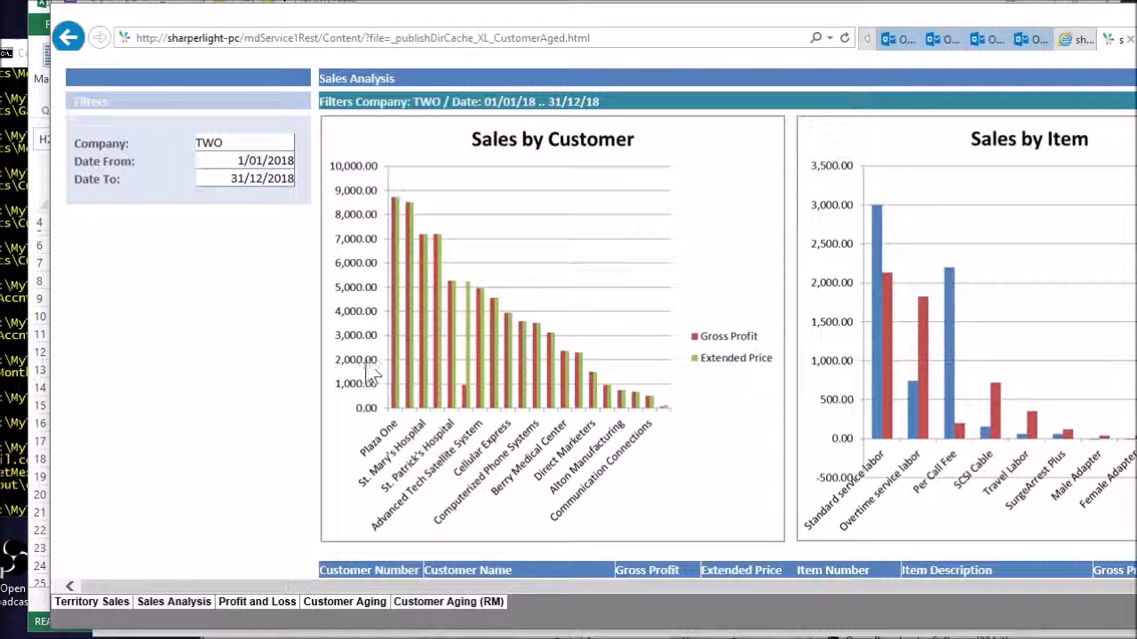
{"action": "left_click", "coordinate": [683, 38]}
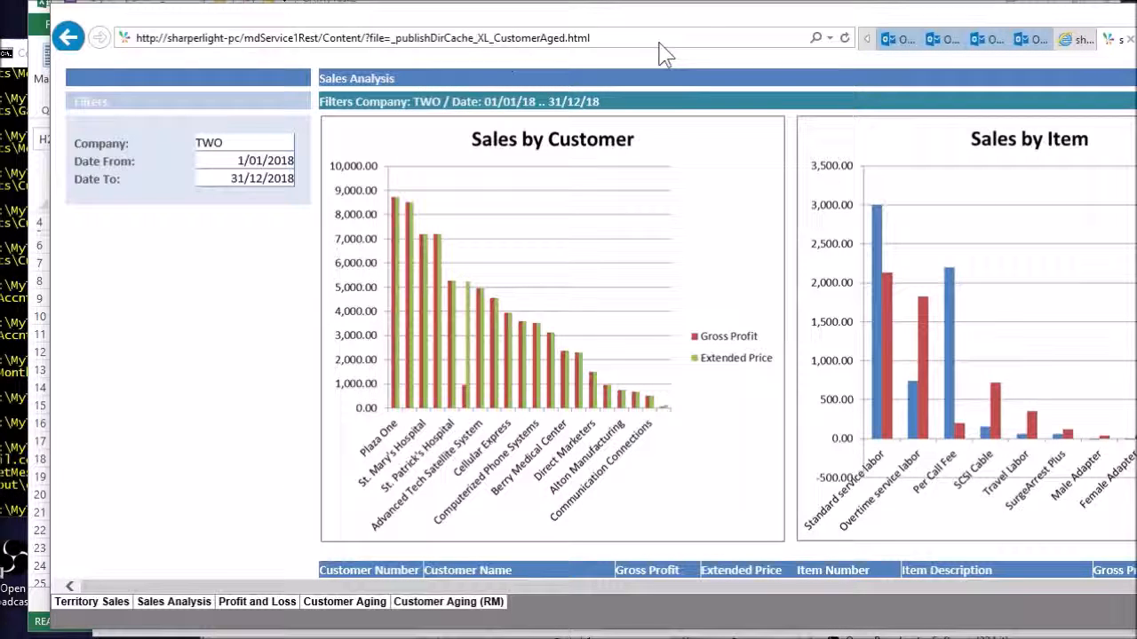